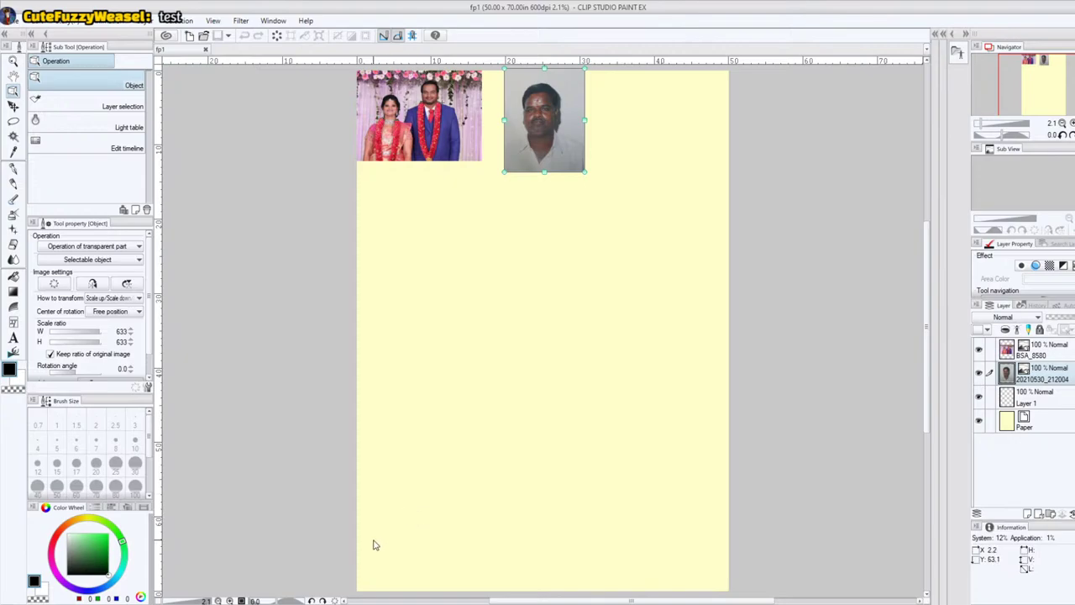
- Sketch light trial strokes with Rough pencil 2 on Layer 1 beneath the couple photo
{"action": "left_click", "coordinate": [13, 182]}
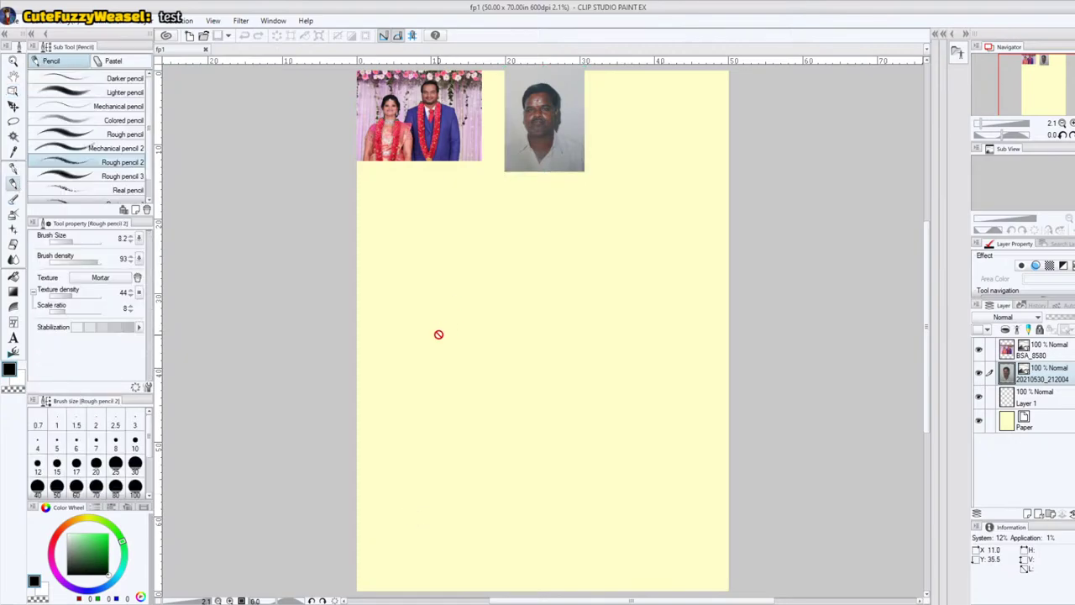
{"action": "left_click", "coordinate": [1040, 403]}
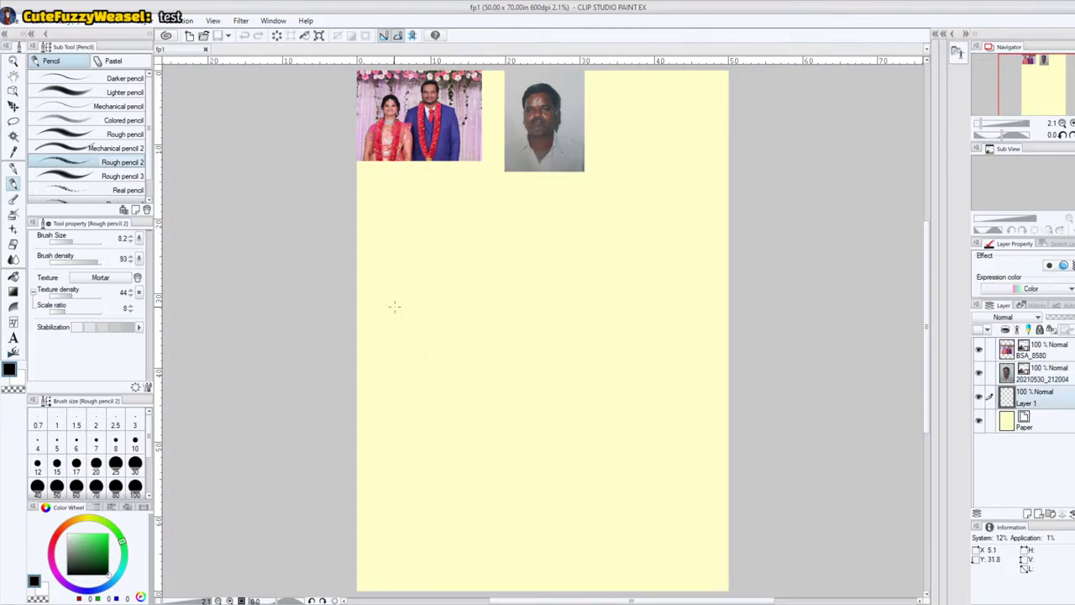
{"action": "mouse_move", "coordinate": [400, 286]}
{"action": "left_mouse_down"}
{"action": "mouse_move", "coordinate": [416, 335]}
{"action": "mouse_move", "coordinate": [430, 297]}
{"action": "mouse_move", "coordinate": [412, 259]}
{"action": "mouse_move", "coordinate": [435, 257]}
{"action": "mouse_move", "coordinate": [442, 290]}
{"action": "left_mouse_up"}
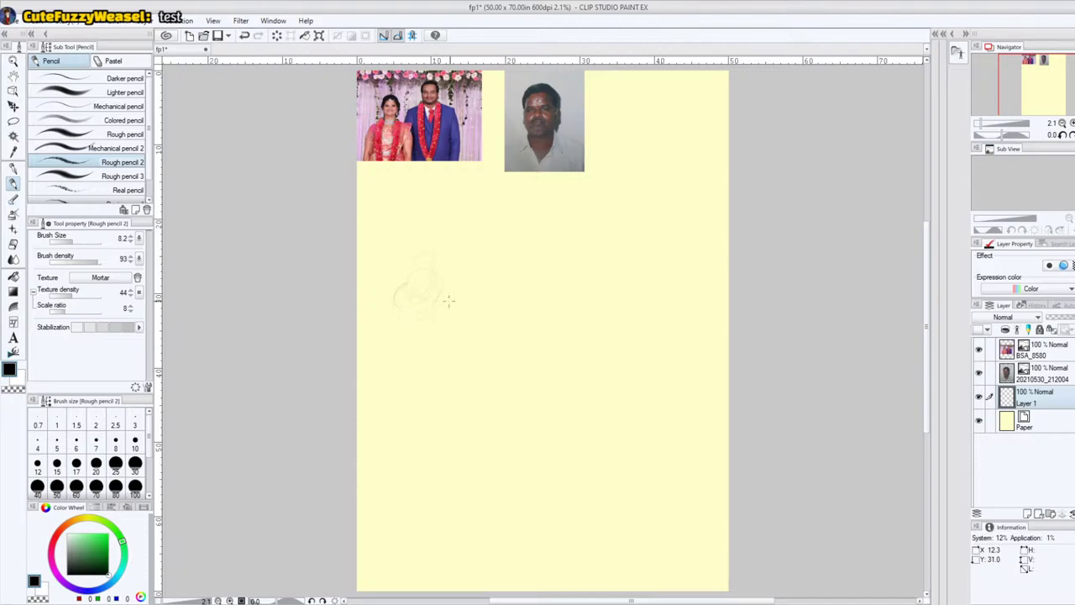
- Enlarge the Hard eraser to 734.7 and erase the trial strokes from Layer 1
{"action": "left_click", "coordinate": [13, 244]}
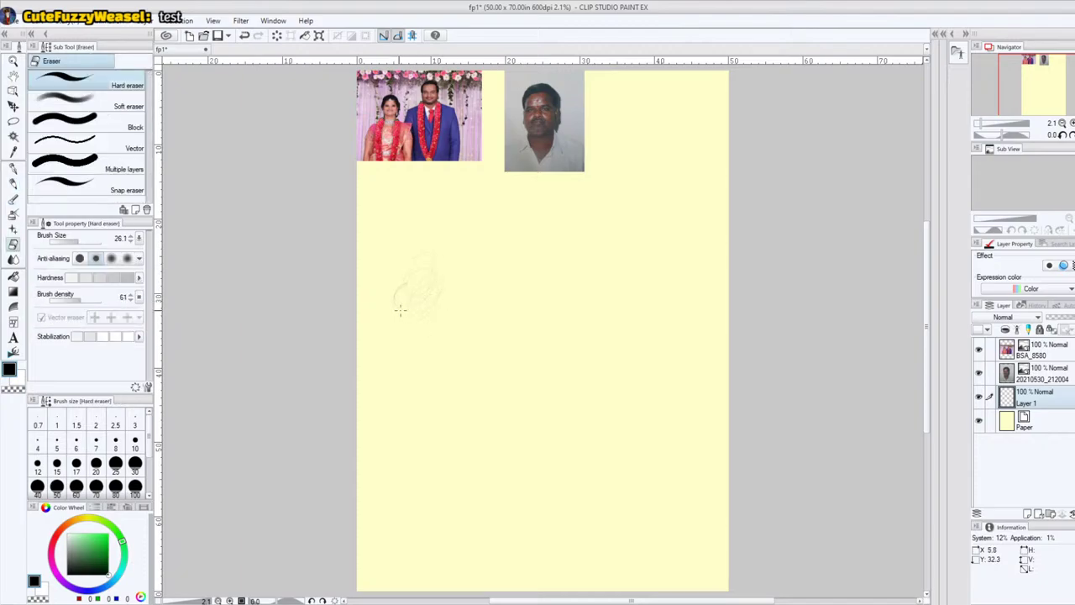
{"action": "left_click", "coordinate": [88, 242]}
{"action": "left_click_drag", "start_coordinate": [88, 242], "coordinate": [94, 242]}
{"action": "left_click_drag", "start_coordinate": [91, 242], "coordinate": [96, 241]}
{"action": "mouse_move", "coordinate": [392, 297]}
{"action": "left_mouse_down"}
{"action": "mouse_move", "coordinate": [425, 264]}
{"action": "mouse_move", "coordinate": [425, 274]}
{"action": "mouse_move", "coordinate": [445, 272]}
{"action": "mouse_move", "coordinate": [427, 310]}
{"action": "left_mouse_up"}
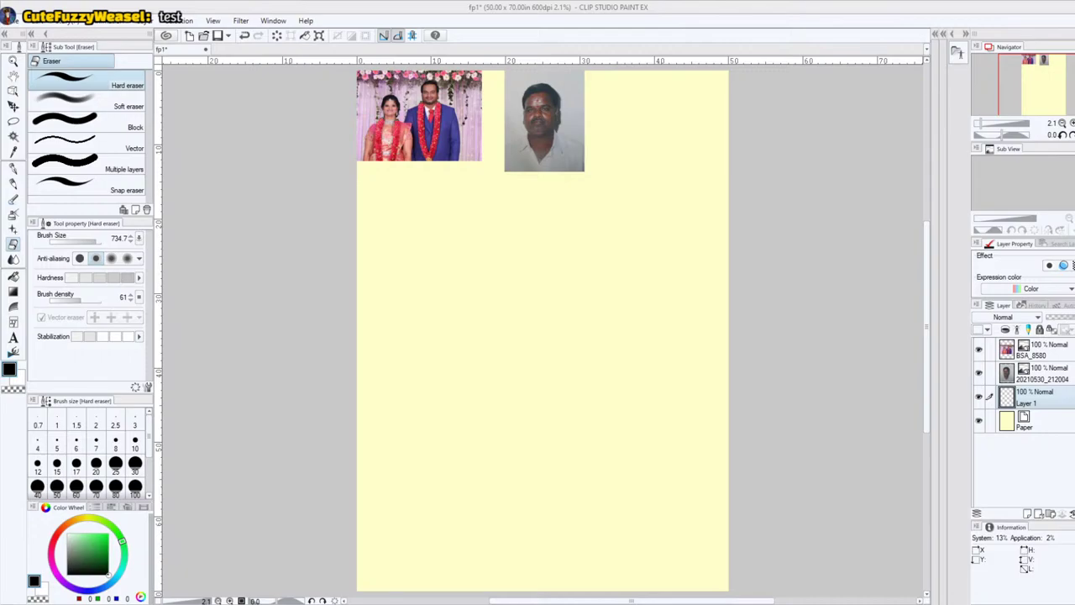
- Move the portrait photo layer 20210530_212004 to the page's left edge, directly beneath the couple photo
{"action": "left_click", "coordinate": [987, 124]}
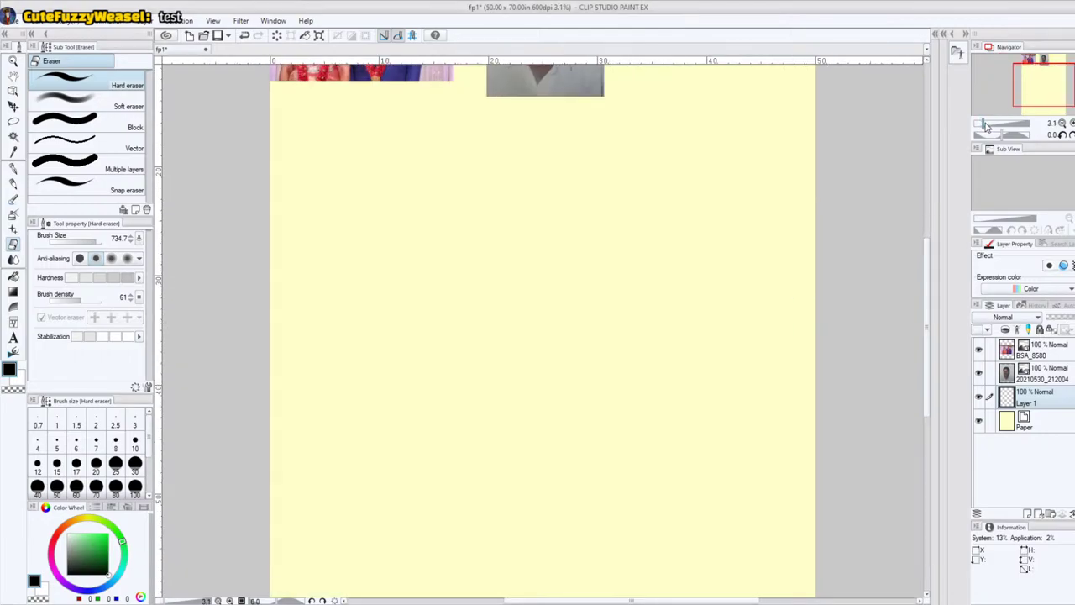
{"action": "left_click_drag", "start_coordinate": [1025, 91], "coordinate": [1018, 80]}
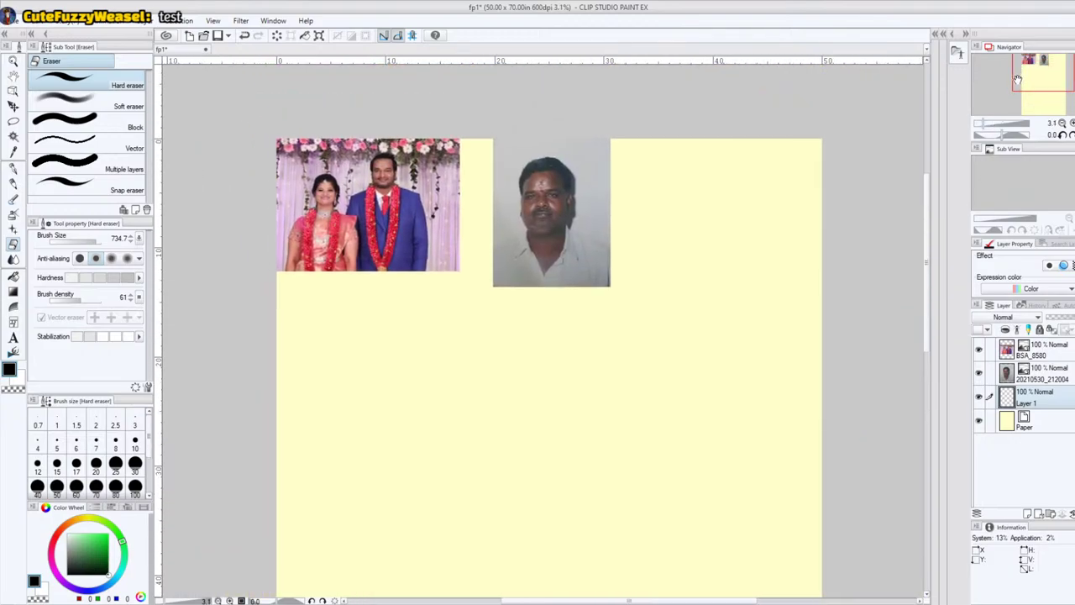
{"action": "left_click", "coordinate": [1049, 374]}
{"action": "left_click", "coordinate": [14, 107]}
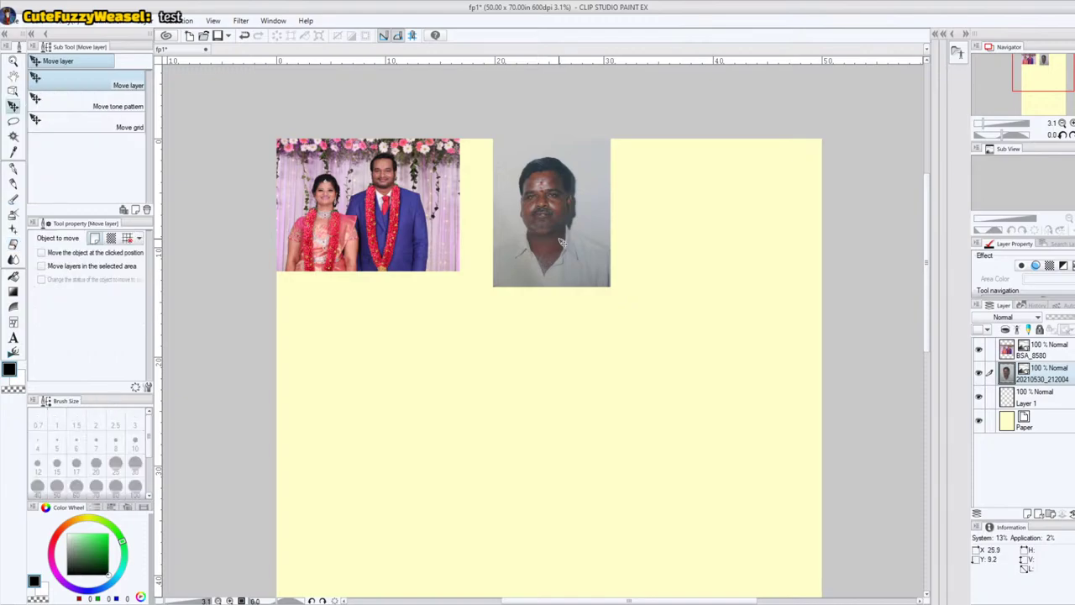
{"action": "left_click_drag", "start_coordinate": [562, 245], "coordinate": [335, 389]}
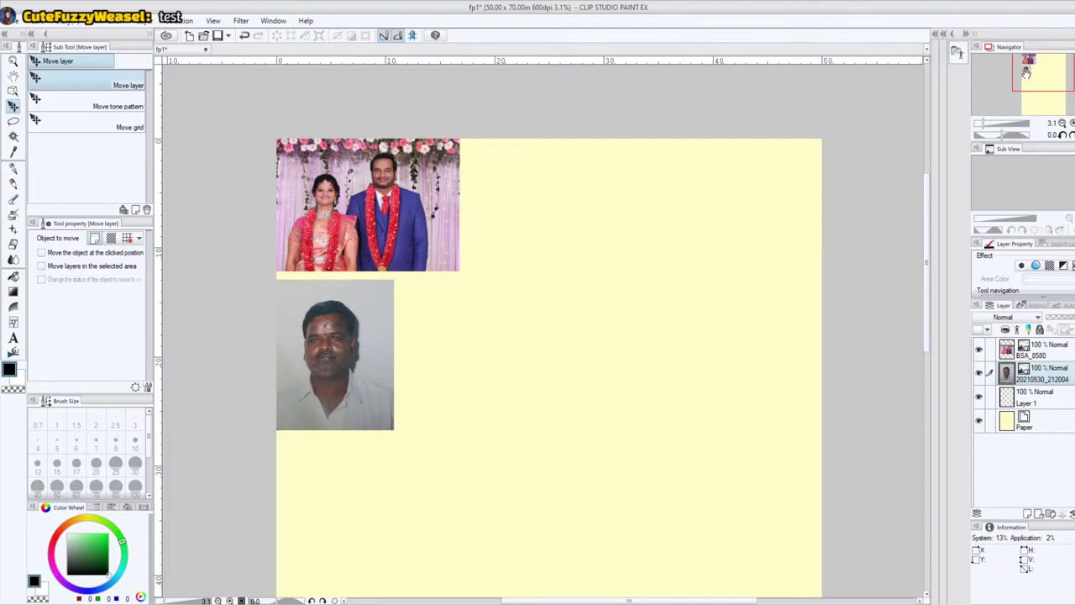
- Move the couple photo into the page's upper-right corner and the portrait photo directly beside it on its left
{"action": "mouse_move", "coordinate": [1040, 73]}
{"action": "left_mouse_down"}
{"action": "mouse_move", "coordinate": [1030, 80]}
{"action": "mouse_move", "coordinate": [1049, 79]}
{"action": "left_mouse_up"}
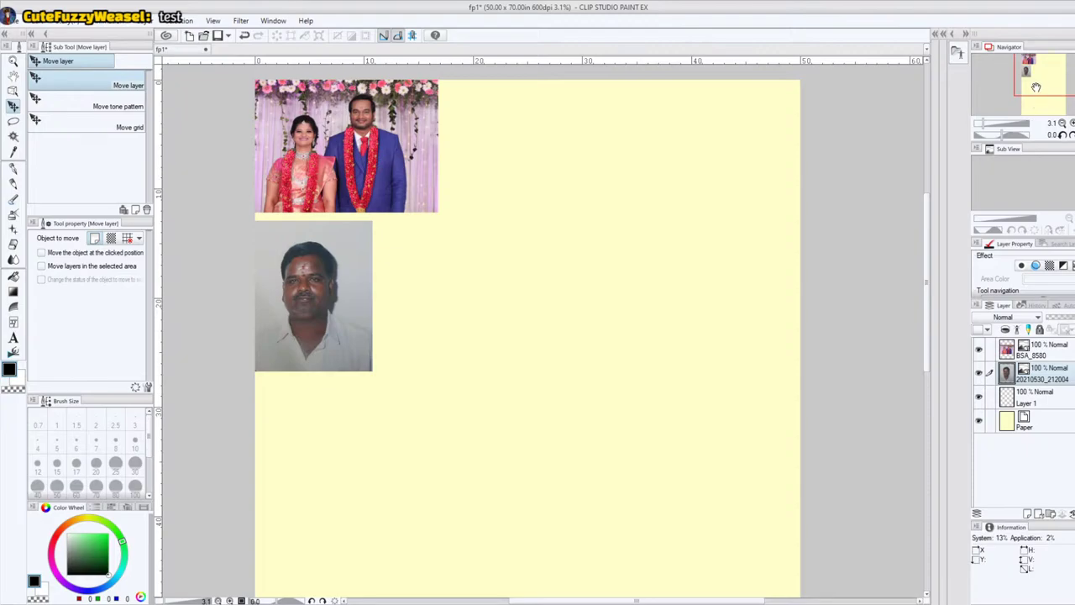
{"action": "scroll", "coordinate": [1047, 77], "scroll_direction": "up", "scroll_amount": 3}
{"action": "scroll", "coordinate": [1044, 76], "scroll_direction": "down", "scroll_amount": 3}
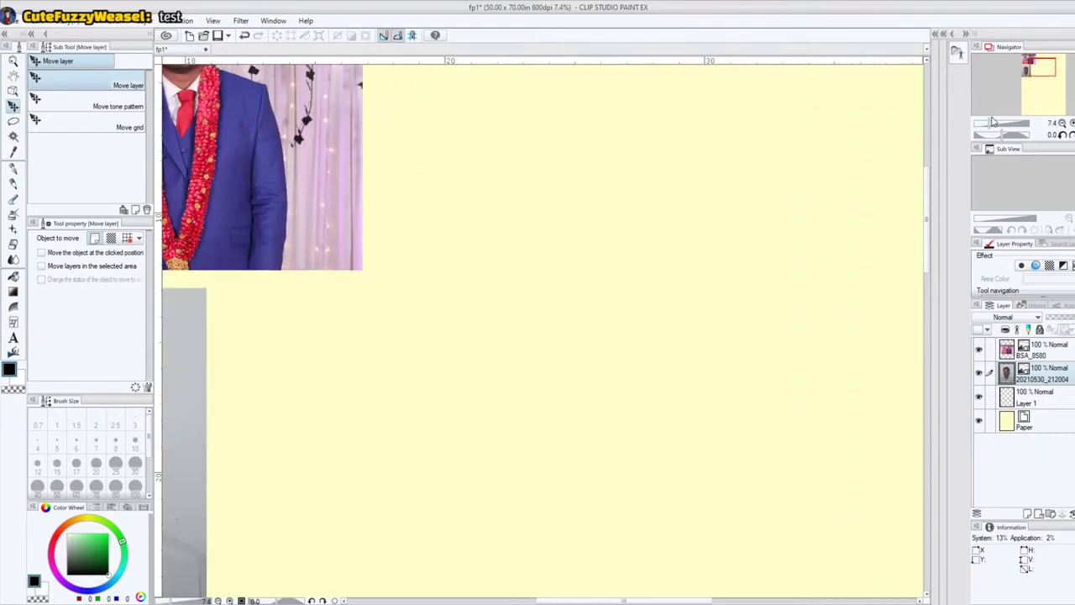
{"action": "left_click_drag", "start_coordinate": [1037, 75], "coordinate": [1042, 78]}
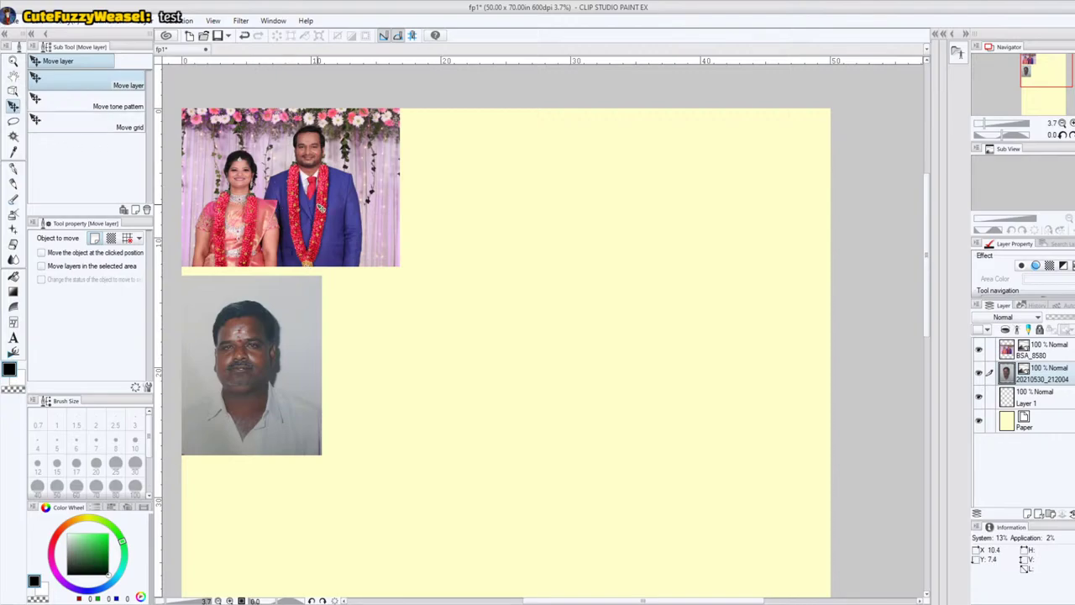
{"action": "left_click", "coordinate": [325, 204]}
{"action": "left_click_drag", "start_coordinate": [338, 233], "coordinate": [768, 213]}
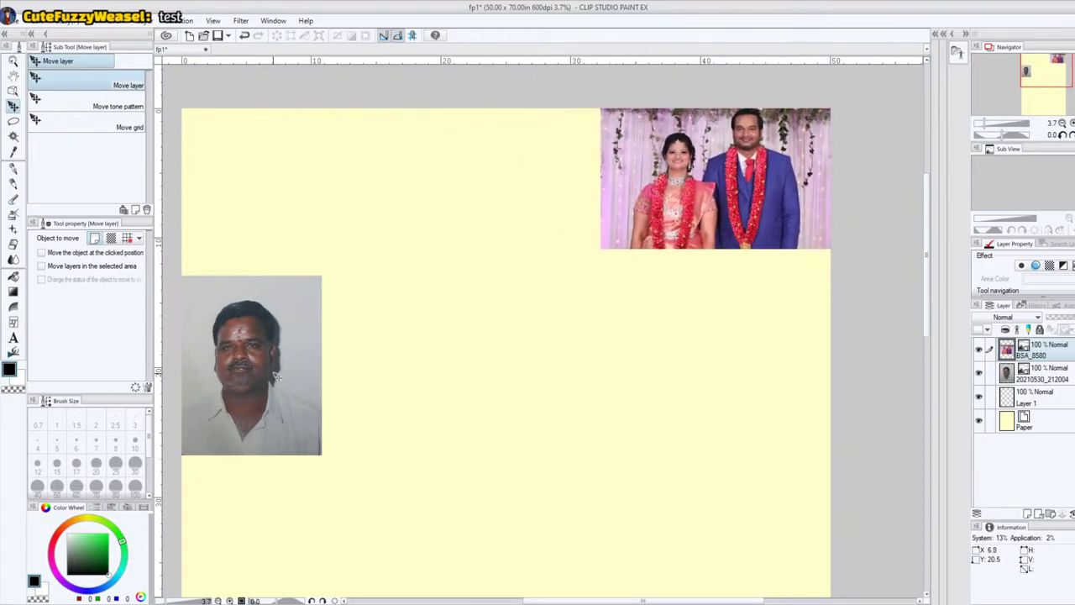
{"action": "left_click", "coordinate": [273, 378]}
{"action": "left_click_drag", "start_coordinate": [274, 378], "coordinate": [558, 209]}
- Lower the opacity of layer BSA_8580 to 46% and of layer 20210530_212004 to 49%
{"action": "left_click", "coordinate": [1067, 317]}
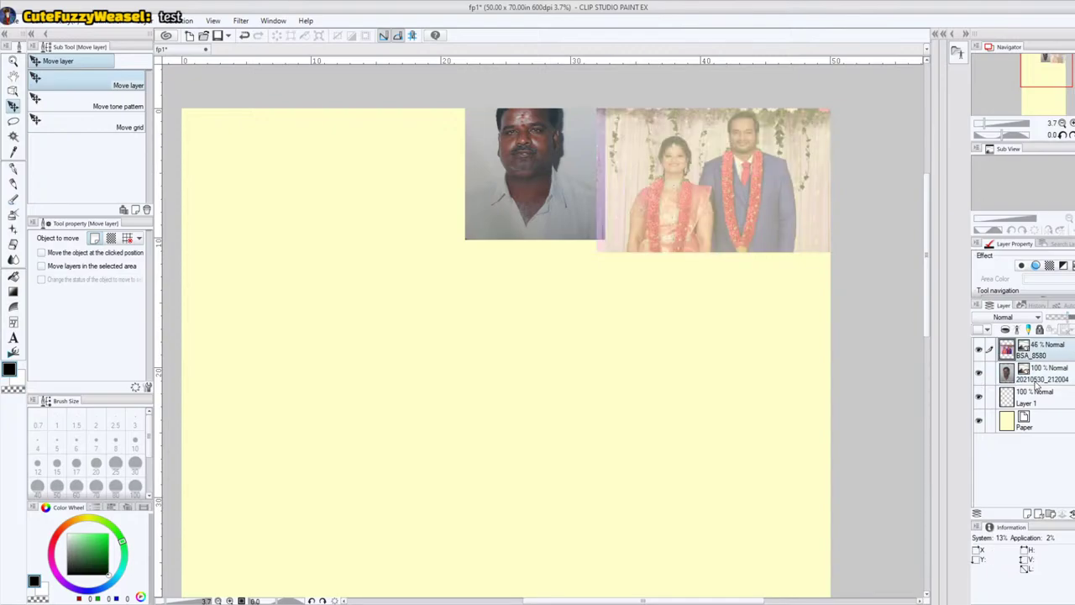
{"action": "left_click", "coordinate": [1041, 378]}
{"action": "left_click", "coordinate": [1070, 317]}
- Block in light guide outlines for three standing figures below the photos on Layer 1 with Rough pencil 2 at size 13.4
{"action": "left_click_drag", "start_coordinate": [1040, 107], "coordinate": [1040, 84]}
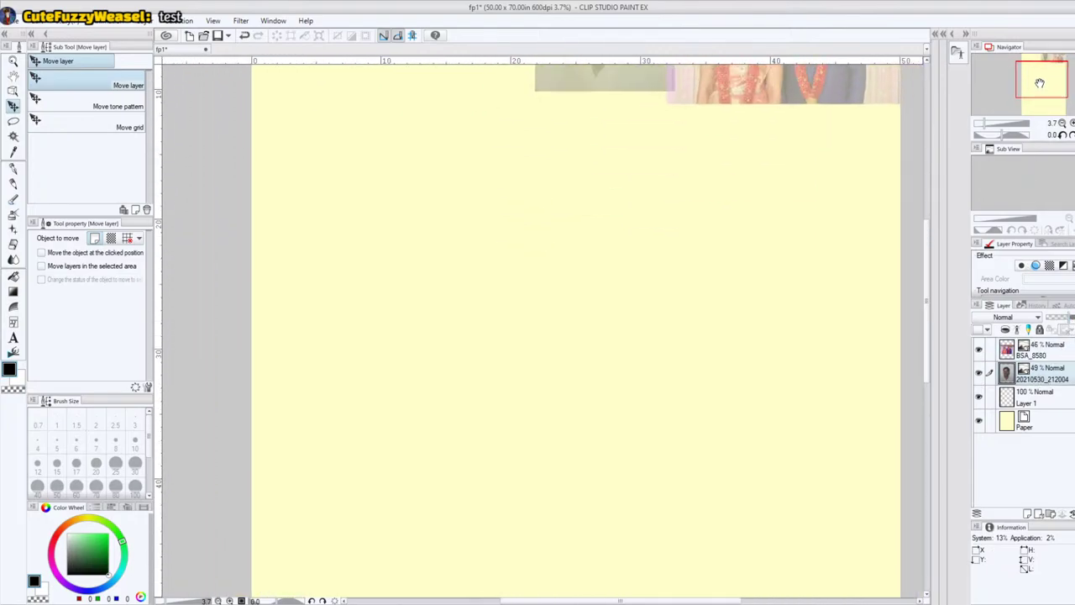
{"action": "left_click_drag", "start_coordinate": [984, 124], "coordinate": [983, 124]}
{"action": "left_click_drag", "start_coordinate": [1039, 92], "coordinate": [1051, 88]}
{"action": "left_click_drag", "start_coordinate": [984, 124], "coordinate": [979, 124]}
{"action": "left_click_drag", "start_coordinate": [1031, 91], "coordinate": [1021, 101]}
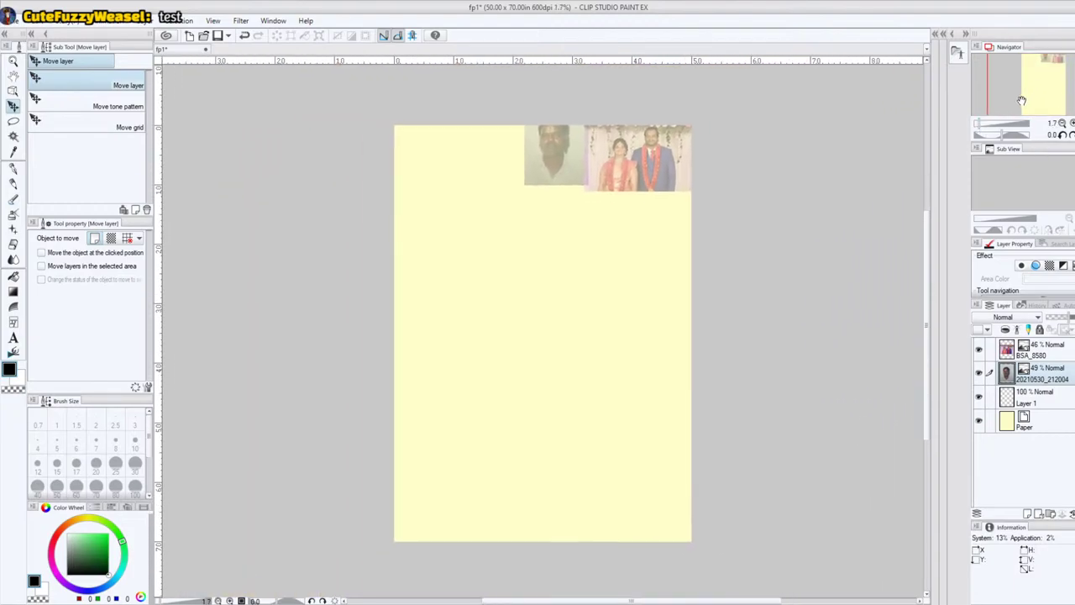
{"action": "left_click", "coordinate": [14, 184]}
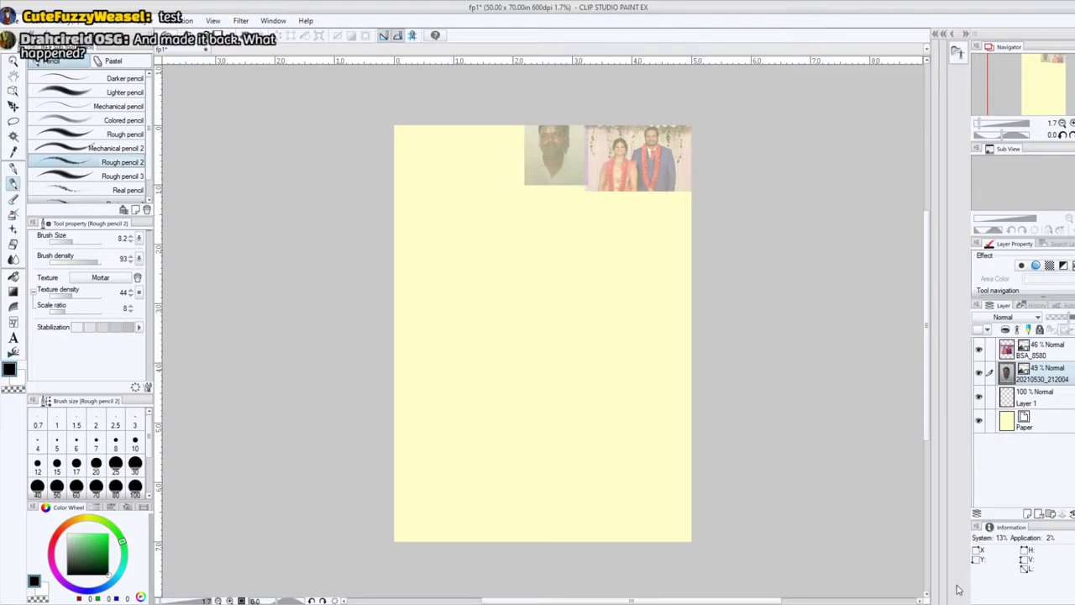
{"action": "left_click", "coordinate": [1045, 403]}
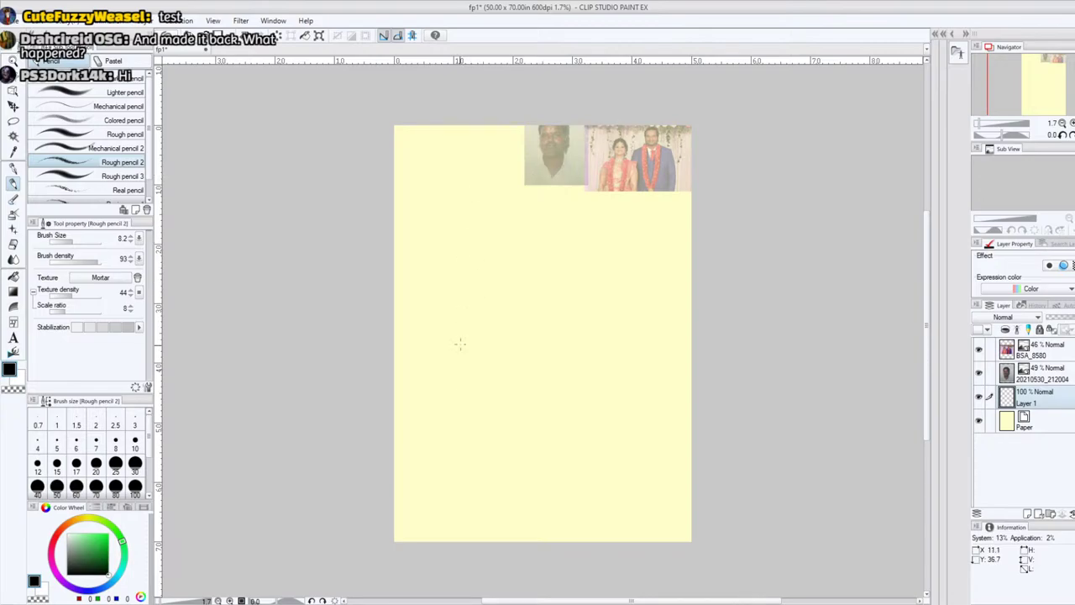
{"action": "left_click_drag", "start_coordinate": [70, 242], "coordinate": [76, 240]}
{"action": "left_click", "coordinate": [1046, 82]}
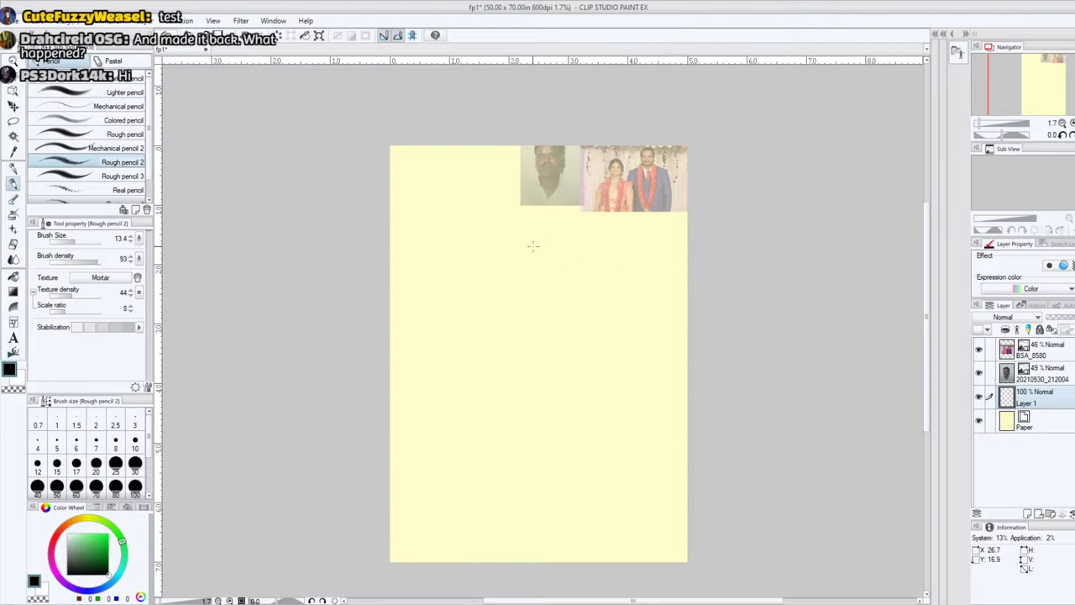
{"action": "left_click_drag", "start_coordinate": [504, 211], "coordinate": [544, 207]}
{"action": "left_click_drag", "start_coordinate": [504, 240], "coordinate": [564, 238]}
{"action": "left_click_drag", "start_coordinate": [424, 429], "coordinate": [504, 238]}
- Raise the pencil size to 50.8 and sketch a rounded head shape at the top of the left figure's guide
{"action": "left_click_drag", "start_coordinate": [979, 124], "coordinate": [984, 123]}
{"action": "left_click_drag", "start_coordinate": [1038, 82], "coordinate": [1034, 75]}
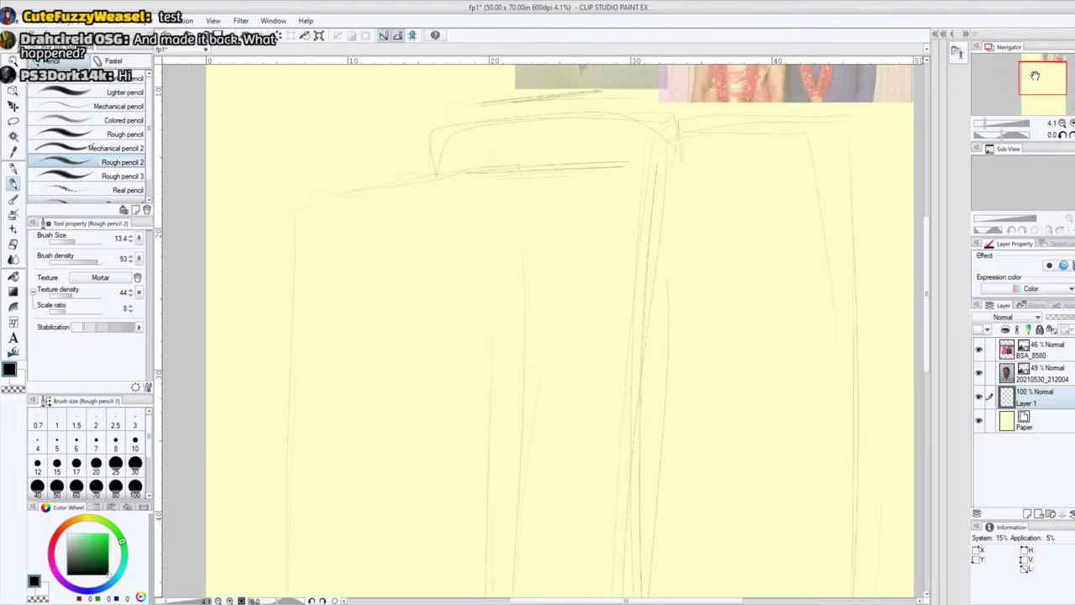
{"action": "left_click_drag", "start_coordinate": [79, 246], "coordinate": [87, 246]}
{"action": "left_click_drag", "start_coordinate": [357, 299], "coordinate": [359, 225]}
{"action": "mouse_move", "coordinate": [360, 319]}
{"action": "left_mouse_down"}
{"action": "mouse_move", "coordinate": [336, 222]}
{"action": "mouse_move", "coordinate": [375, 249]}
{"action": "mouse_move", "coordinate": [386, 317]}
{"action": "mouse_move", "coordinate": [360, 211]}
{"action": "mouse_move", "coordinate": [372, 310]}
{"action": "mouse_move", "coordinate": [350, 211]}
{"action": "left_mouse_up"}
{"action": "mouse_move", "coordinate": [422, 197]}
{"action": "left_mouse_down"}
{"action": "mouse_move", "coordinate": [424, 318]}
{"action": "mouse_move", "coordinate": [433, 273]}
{"action": "left_mouse_up"}
{"action": "mouse_move", "coordinate": [430, 212]}
{"action": "left_mouse_down"}
{"action": "mouse_move", "coordinate": [391, 203]}
{"action": "mouse_move", "coordinate": [367, 300]}
{"action": "left_mouse_up"}
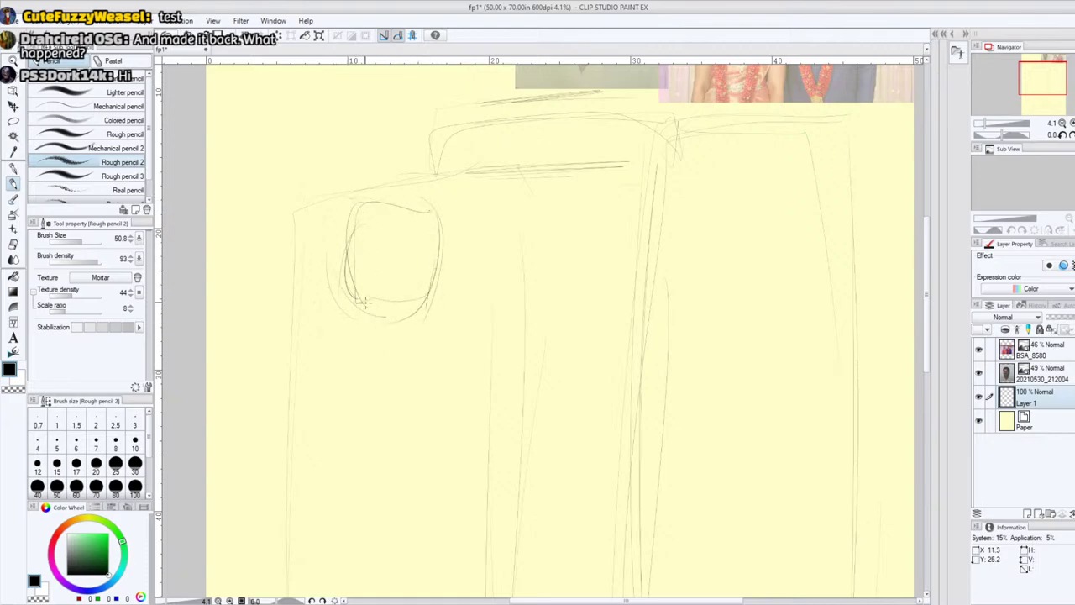
- Build up the left figure's head into a rounder oval with repeated strokes around its sides and chin
{"action": "left_click_drag", "start_coordinate": [1055, 86], "coordinate": [1057, 73]}
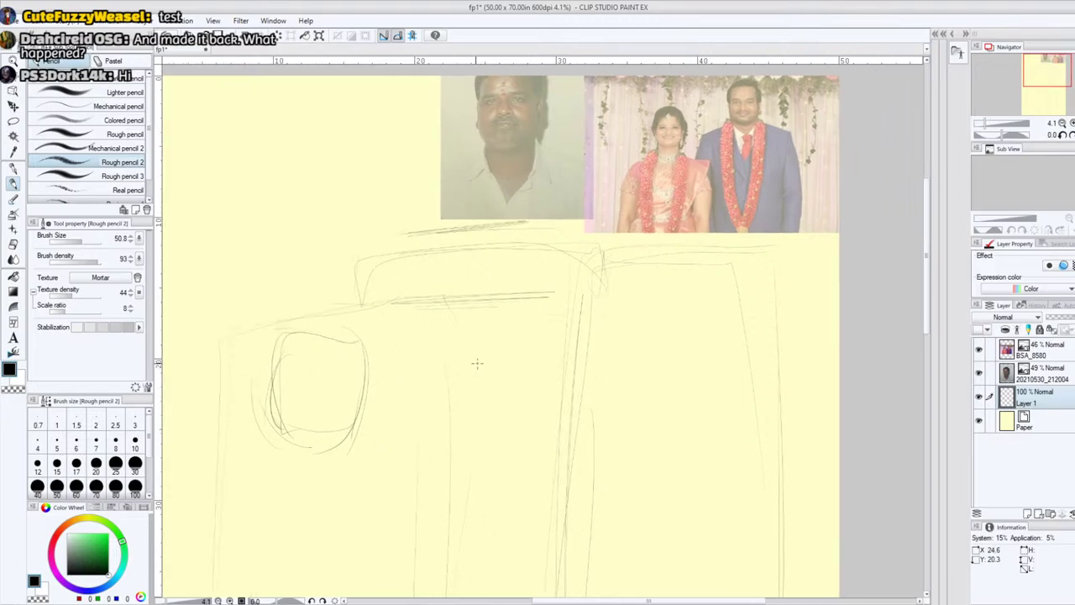
{"action": "left_click_drag", "start_coordinate": [339, 444], "coordinate": [268, 418]}
{"action": "left_click_drag", "start_coordinate": [289, 332], "coordinate": [271, 424]}
{"action": "left_click_drag", "start_coordinate": [363, 408], "coordinate": [312, 461]}
{"action": "left_click_drag", "start_coordinate": [338, 341], "coordinate": [369, 404]}
{"action": "mouse_move", "coordinate": [334, 458]}
{"action": "left_mouse_down"}
{"action": "mouse_move", "coordinate": [306, 409]}
{"action": "mouse_move", "coordinate": [277, 452]}
{"action": "left_mouse_up"}
{"action": "left_click_drag", "start_coordinate": [290, 339], "coordinate": [274, 447]}
{"action": "left_click_drag", "start_coordinate": [350, 439], "coordinate": [308, 451]}
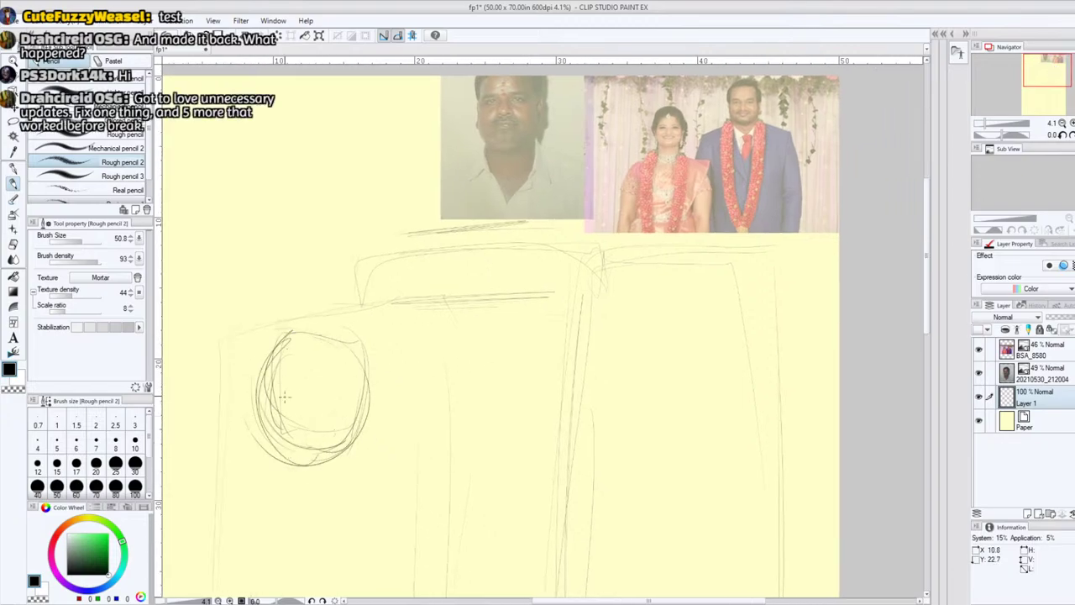
- Sketch the middle figure's head as an oval in its guide and touch up the left head's outline
{"action": "mouse_move", "coordinate": [464, 443]}
{"action": "left_mouse_down"}
{"action": "mouse_move", "coordinate": [413, 364]}
{"action": "mouse_move", "coordinate": [480, 389]}
{"action": "left_mouse_up"}
{"action": "left_click_drag", "start_coordinate": [426, 282], "coordinate": [437, 393]}
{"action": "mouse_move", "coordinate": [1055, 74]}
{"action": "left_mouse_down"}
{"action": "mouse_move", "coordinate": [1044, 78]}
{"action": "mouse_move", "coordinate": [1051, 67]}
{"action": "left_mouse_up"}
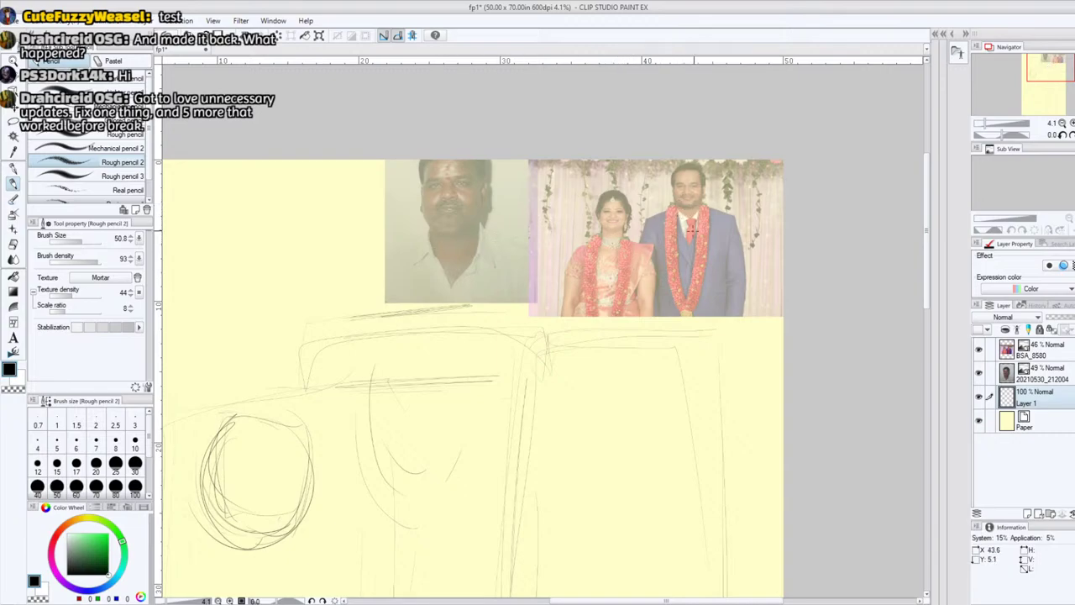
{"action": "mouse_move", "coordinate": [429, 499]}
{"action": "left_mouse_down"}
{"action": "mouse_move", "coordinate": [385, 509]}
{"action": "mouse_move", "coordinate": [375, 366]}
{"action": "mouse_move", "coordinate": [479, 389]}
{"action": "mouse_move", "coordinate": [456, 516]}
{"action": "left_mouse_up"}
{"action": "mouse_move", "coordinate": [479, 457]}
{"action": "left_mouse_down"}
{"action": "mouse_move", "coordinate": [487, 390]}
{"action": "mouse_move", "coordinate": [366, 395]}
{"action": "mouse_move", "coordinate": [470, 487]}
{"action": "mouse_move", "coordinate": [474, 363]}
{"action": "mouse_move", "coordinate": [411, 499]}
{"action": "mouse_move", "coordinate": [357, 458]}
{"action": "left_mouse_up"}
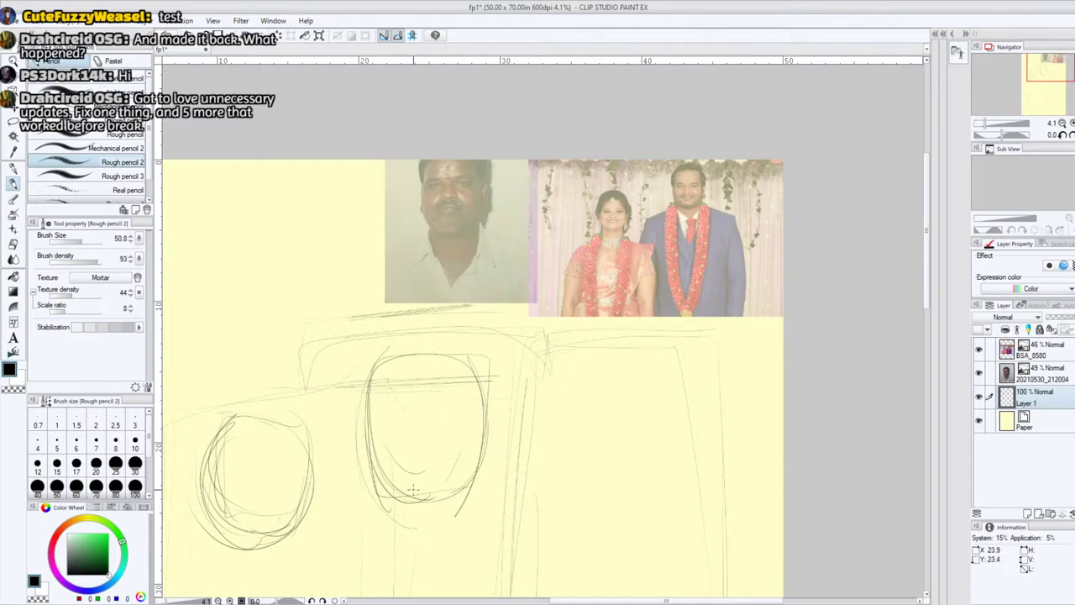
{"action": "left_click_drag", "start_coordinate": [366, 436], "coordinate": [406, 491]}
{"action": "mouse_move", "coordinate": [380, 366]}
{"action": "left_mouse_down"}
{"action": "mouse_move", "coordinate": [444, 490]}
{"action": "mouse_move", "coordinate": [479, 477]}
{"action": "left_mouse_up"}
{"action": "left_click_drag", "start_coordinate": [371, 385], "coordinate": [435, 483]}
{"action": "left_click_drag", "start_coordinate": [429, 361], "coordinate": [475, 373]}
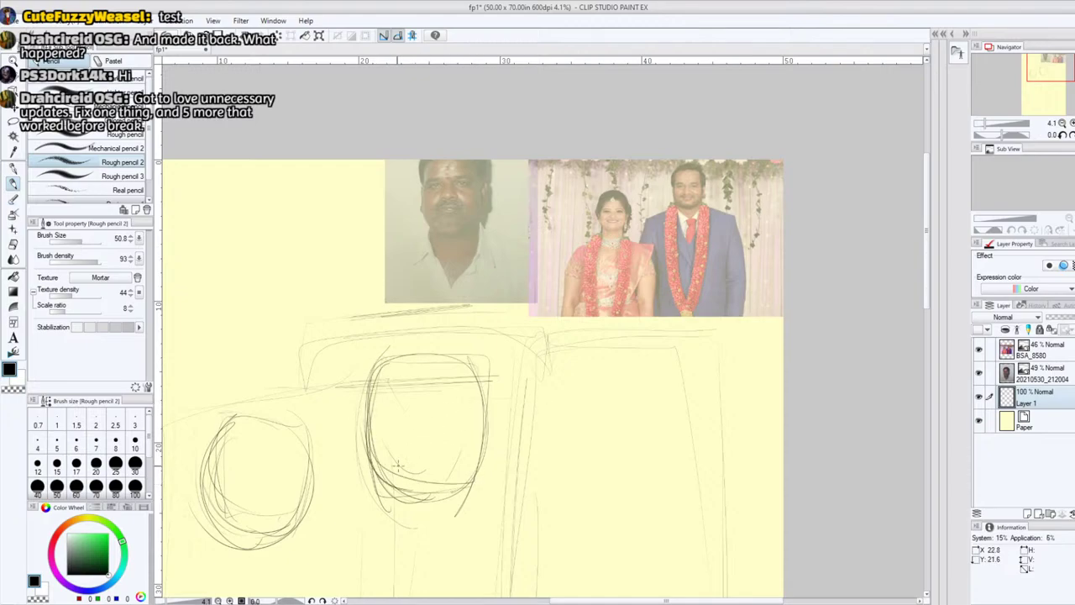
{"action": "mouse_move", "coordinate": [298, 529]}
{"action": "left_mouse_down"}
{"action": "mouse_move", "coordinate": [220, 555]}
{"action": "mouse_move", "coordinate": [206, 427]}
{"action": "mouse_move", "coordinate": [216, 554]}
{"action": "mouse_move", "coordinate": [303, 534]}
{"action": "mouse_move", "coordinate": [260, 420]}
{"action": "mouse_move", "coordinate": [208, 427]}
{"action": "left_mouse_up"}
- Sketch the right figure's head as an oval tapering to a narrower chin below the couple photo
{"action": "left_click_drag", "start_coordinate": [1051, 76], "coordinate": [1045, 82]}
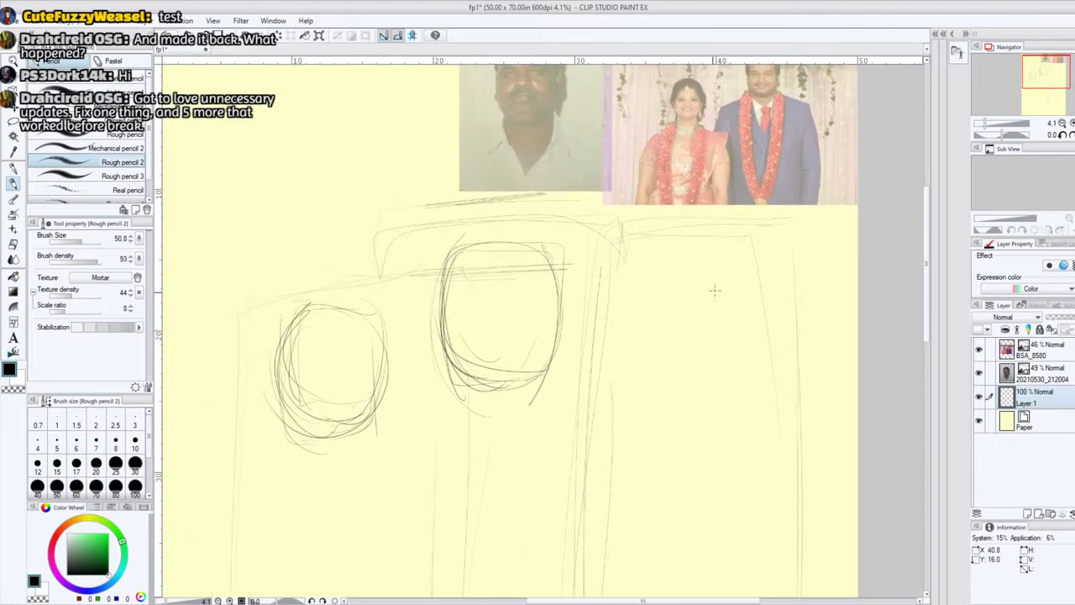
{"action": "left_click_drag", "start_coordinate": [623, 286], "coordinate": [633, 384]}
{"action": "left_click_drag", "start_coordinate": [756, 360], "coordinate": [664, 354]}
{"action": "left_click_drag", "start_coordinate": [638, 223], "coordinate": [668, 353]}
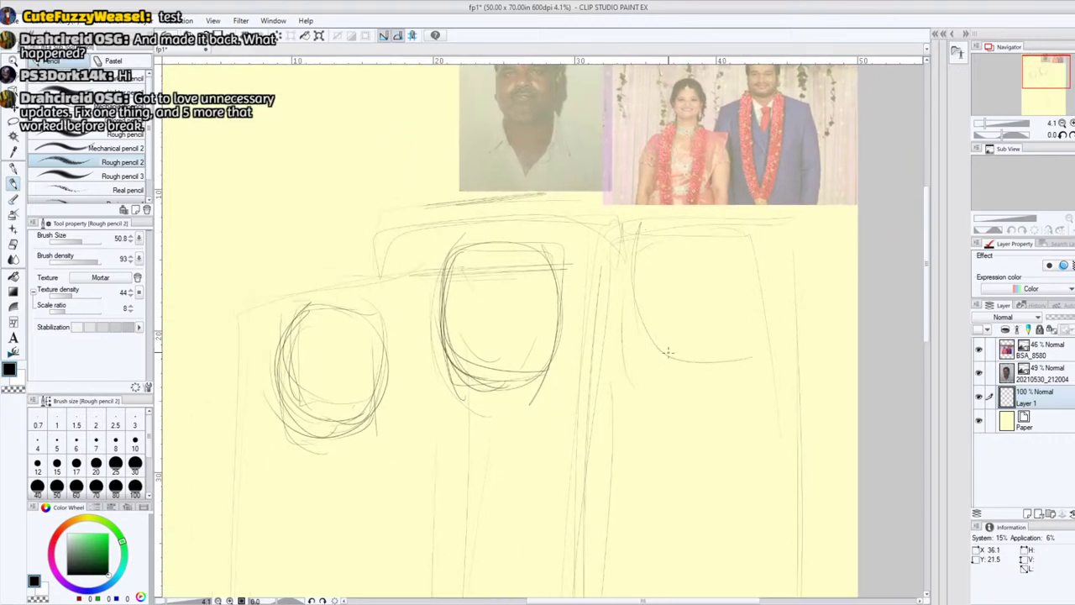
{"action": "left_click_drag", "start_coordinate": [676, 402], "coordinate": [643, 245]}
{"action": "left_click_drag", "start_coordinate": [761, 292], "coordinate": [706, 391]}
{"action": "left_click_drag", "start_coordinate": [756, 267], "coordinate": [710, 390]}
{"action": "mouse_move", "coordinate": [752, 282]}
{"action": "left_mouse_down"}
{"action": "mouse_move", "coordinate": [629, 279]}
{"action": "mouse_move", "coordinate": [703, 386]}
{"action": "mouse_move", "coordinate": [697, 229]}
{"action": "left_mouse_up"}
{"action": "left_click_drag", "start_coordinate": [638, 273], "coordinate": [645, 386]}
{"action": "mouse_move", "coordinate": [637, 313]}
{"action": "left_mouse_down"}
{"action": "mouse_move", "coordinate": [722, 251]}
{"action": "mouse_move", "coordinate": [687, 388]}
{"action": "left_mouse_up"}
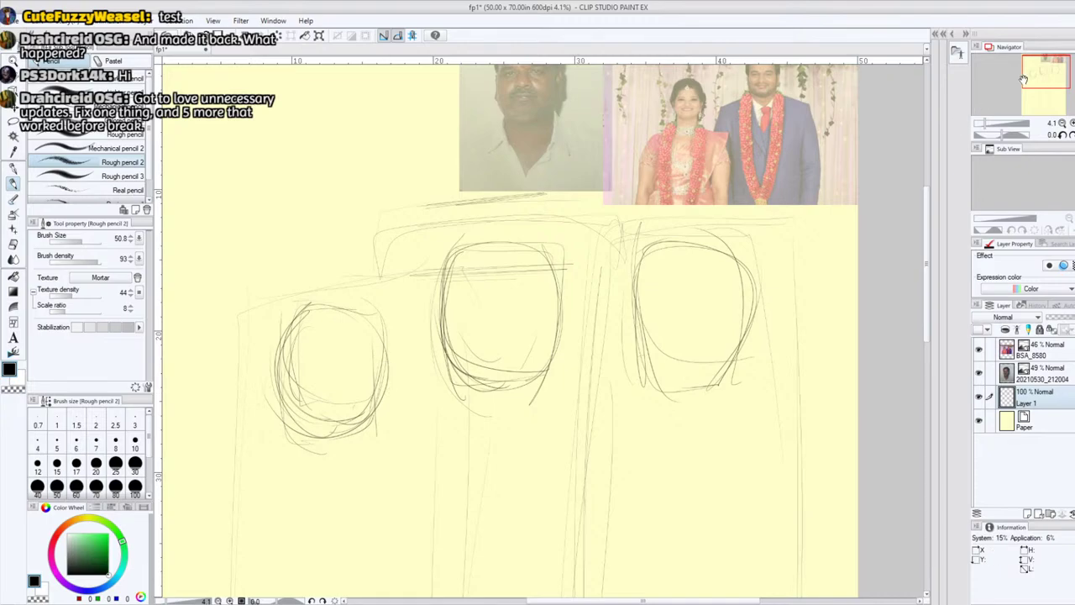
- Rough in the shoulder line and both torso sides beneath the left figure's head
{"action": "left_click_drag", "start_coordinate": [1039, 75], "coordinate": [1032, 82]}
{"action": "mouse_move", "coordinate": [382, 305]}
{"action": "left_mouse_down"}
{"action": "mouse_move", "coordinate": [380, 349]}
{"action": "mouse_move", "coordinate": [347, 361]}
{"action": "mouse_move", "coordinate": [375, 352]}
{"action": "left_mouse_up"}
{"action": "mouse_move", "coordinate": [462, 345]}
{"action": "left_mouse_down"}
{"action": "mouse_move", "coordinate": [482, 358]}
{"action": "mouse_move", "coordinate": [484, 410]}
{"action": "left_mouse_up"}
{"action": "mouse_move", "coordinate": [380, 356]}
{"action": "left_mouse_down"}
{"action": "mouse_move", "coordinate": [358, 365]}
{"action": "mouse_move", "coordinate": [347, 411]}
{"action": "left_mouse_up"}
{"action": "left_click_drag", "start_coordinate": [420, 353], "coordinate": [437, 357]}
{"action": "left_click_drag", "start_coordinate": [485, 434], "coordinate": [478, 506]}
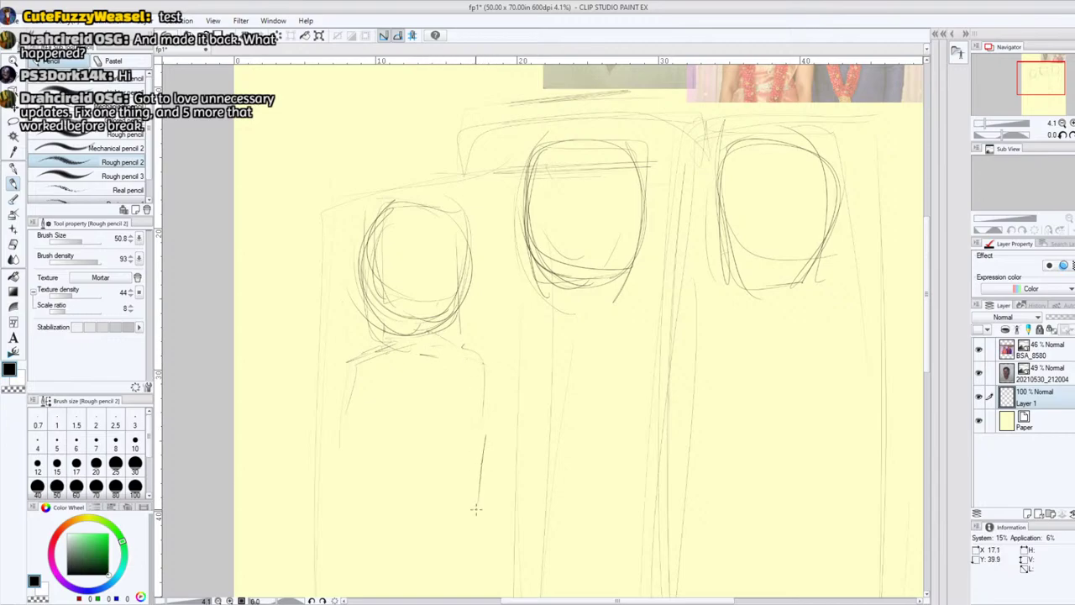
{"action": "left_click_drag", "start_coordinate": [481, 358], "coordinate": [489, 379]}
{"action": "left_click_drag", "start_coordinate": [360, 427], "coordinate": [360, 525]}
{"action": "left_click_drag", "start_coordinate": [1032, 81], "coordinate": [1032, 86]}
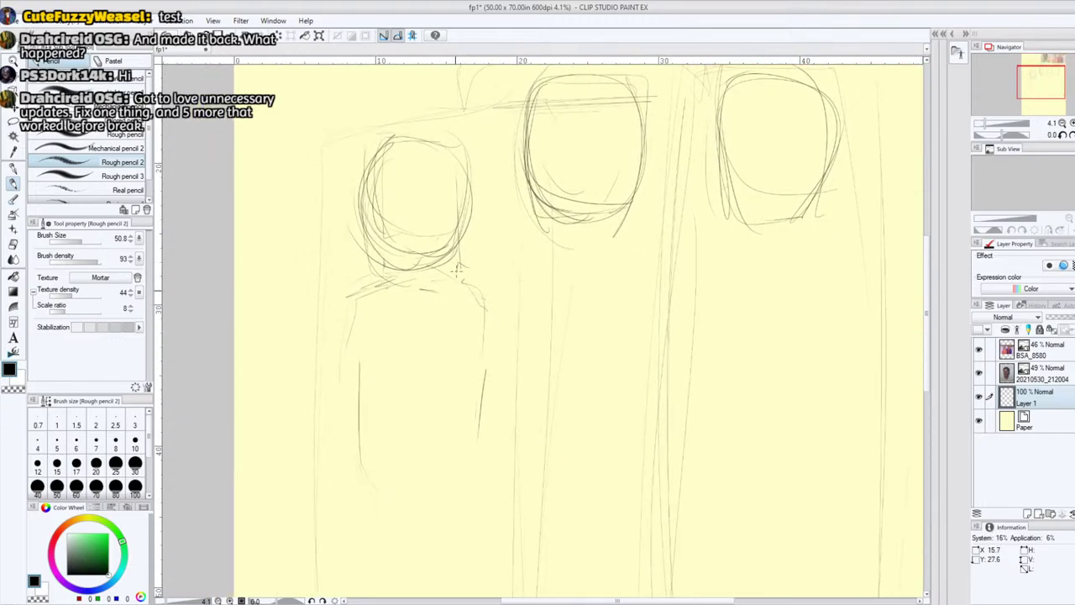
- Sketch neck lines running from the left figure's jaw into the slopes of the shoulders
{"action": "left_click_drag", "start_coordinate": [453, 249], "coordinate": [455, 300]}
{"action": "mouse_move", "coordinate": [375, 247]}
{"action": "left_mouse_down"}
{"action": "mouse_move", "coordinate": [368, 300]}
{"action": "mouse_move", "coordinate": [369, 245]}
{"action": "mouse_move", "coordinate": [385, 269]}
{"action": "mouse_move", "coordinate": [372, 184]}
{"action": "mouse_move", "coordinate": [368, 155]}
{"action": "left_mouse_up"}
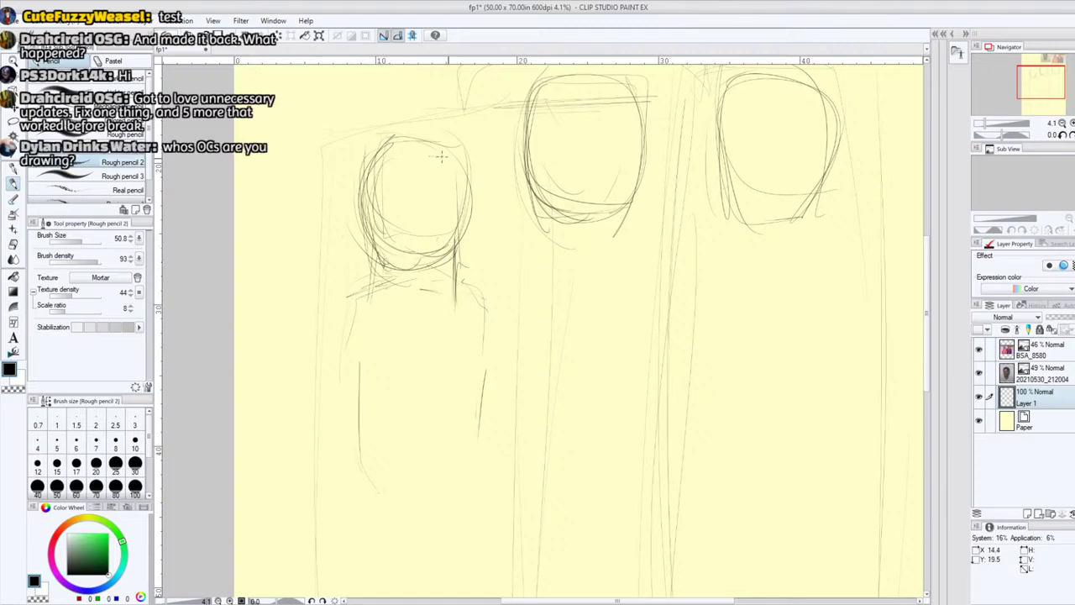
{"action": "mouse_move", "coordinate": [434, 262]}
{"action": "left_mouse_down"}
{"action": "mouse_move", "coordinate": [459, 227]}
{"action": "mouse_move", "coordinate": [366, 219]}
{"action": "mouse_move", "coordinate": [385, 269]}
{"action": "left_mouse_up"}
{"action": "mouse_move", "coordinate": [390, 161]}
{"action": "left_mouse_down"}
{"action": "mouse_move", "coordinate": [363, 201]}
{"action": "mouse_move", "coordinate": [367, 307]}
{"action": "left_mouse_up"}
{"action": "left_click_drag", "start_coordinate": [373, 302], "coordinate": [351, 313]}
{"action": "left_click_drag", "start_coordinate": [425, 291], "coordinate": [464, 301]}
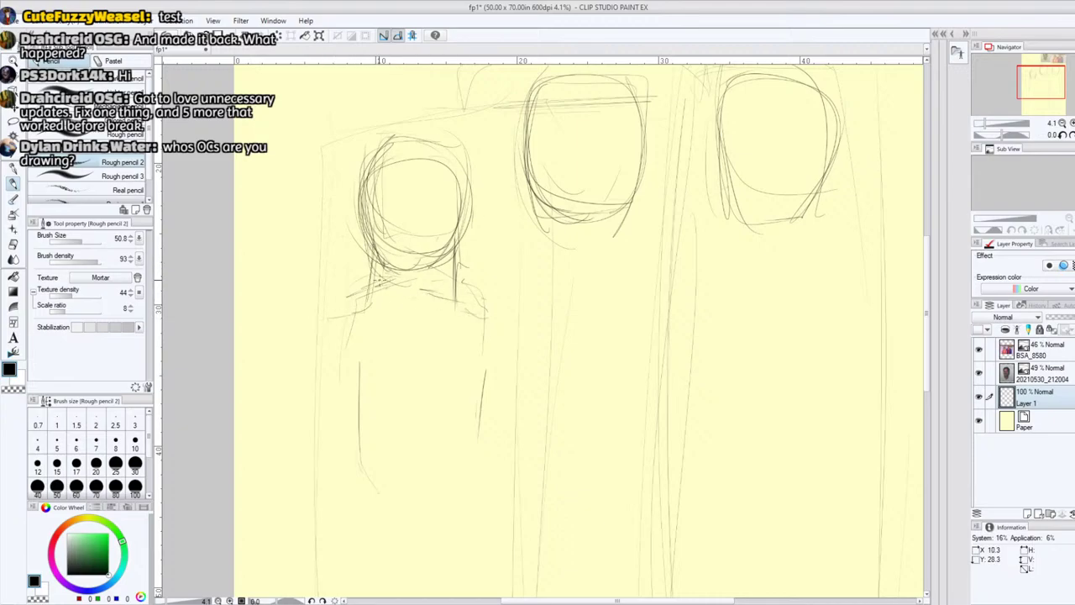
- Reinforce both sides of the left figure's neck with repeated short vertical strokes
{"action": "left_click_drag", "start_coordinate": [378, 232], "coordinate": [373, 278]}
{"action": "left_click_drag", "start_coordinate": [380, 271], "coordinate": [375, 301]}
{"action": "left_click_drag", "start_coordinate": [375, 247], "coordinate": [366, 286]}
{"action": "left_click_drag", "start_coordinate": [453, 284], "coordinate": [443, 302]}
{"action": "left_click_drag", "start_coordinate": [447, 220], "coordinate": [446, 302]}
{"action": "left_click_drag", "start_coordinate": [452, 264], "coordinate": [447, 300]}
{"action": "left_click_drag", "start_coordinate": [449, 217], "coordinate": [440, 294]}
- Sketch wider shoulders for the left figure and torso sides tapering down to the waist
{"action": "left_click_drag", "start_coordinate": [447, 244], "coordinate": [442, 307]}
{"action": "left_click_drag", "start_coordinate": [356, 309], "coordinate": [319, 324]}
{"action": "mouse_move", "coordinate": [325, 329]}
{"action": "left_mouse_down"}
{"action": "mouse_move", "coordinate": [319, 425]}
{"action": "mouse_move", "coordinate": [375, 292]}
{"action": "mouse_move", "coordinate": [335, 359]}
{"action": "mouse_move", "coordinate": [354, 456]}
{"action": "mouse_move", "coordinate": [395, 479]}
{"action": "mouse_move", "coordinate": [469, 438]}
{"action": "mouse_move", "coordinate": [479, 361]}
{"action": "left_mouse_up"}
{"action": "left_click_drag", "start_coordinate": [479, 369], "coordinate": [454, 469]}
{"action": "left_click_drag", "start_coordinate": [486, 326], "coordinate": [474, 374]}
{"action": "left_click_drag", "start_coordinate": [454, 282], "coordinate": [487, 316]}
{"action": "left_click_drag", "start_coordinate": [488, 311], "coordinate": [450, 501]}
{"action": "left_click_drag", "start_coordinate": [444, 294], "coordinate": [485, 336]}
{"action": "mouse_move", "coordinate": [373, 282]}
{"action": "left_mouse_down"}
{"action": "mouse_move", "coordinate": [338, 311]}
{"action": "mouse_move", "coordinate": [326, 353]}
{"action": "left_mouse_up"}
{"action": "mouse_move", "coordinate": [326, 348]}
{"action": "left_mouse_down"}
{"action": "mouse_move", "coordinate": [373, 482]}
{"action": "mouse_move", "coordinate": [363, 471]}
{"action": "left_mouse_up"}
{"action": "left_click_drag", "start_coordinate": [335, 325], "coordinate": [365, 461]}
- Darken the left figure's shoulder and torso contours and the right side of the neck
{"action": "left_click_drag", "start_coordinate": [332, 304], "coordinate": [361, 480]}
{"action": "left_click_drag", "start_coordinate": [366, 287], "coordinate": [332, 319]}
{"action": "mouse_move", "coordinate": [332, 319]}
{"action": "left_mouse_down"}
{"action": "mouse_move", "coordinate": [327, 364]}
{"action": "mouse_move", "coordinate": [410, 494]}
{"action": "mouse_move", "coordinate": [464, 459]}
{"action": "mouse_move", "coordinate": [483, 303]}
{"action": "left_mouse_up"}
{"action": "left_click_drag", "start_coordinate": [453, 440], "coordinate": [482, 339]}
{"action": "left_click_drag", "start_coordinate": [482, 302], "coordinate": [451, 486]}
{"action": "mouse_move", "coordinate": [455, 285]}
{"action": "left_mouse_down"}
{"action": "mouse_move", "coordinate": [481, 311]}
{"action": "mouse_move", "coordinate": [455, 482]}
{"action": "mouse_move", "coordinate": [439, 300]}
{"action": "left_mouse_up"}
{"action": "left_click_drag", "start_coordinate": [440, 262], "coordinate": [442, 297]}
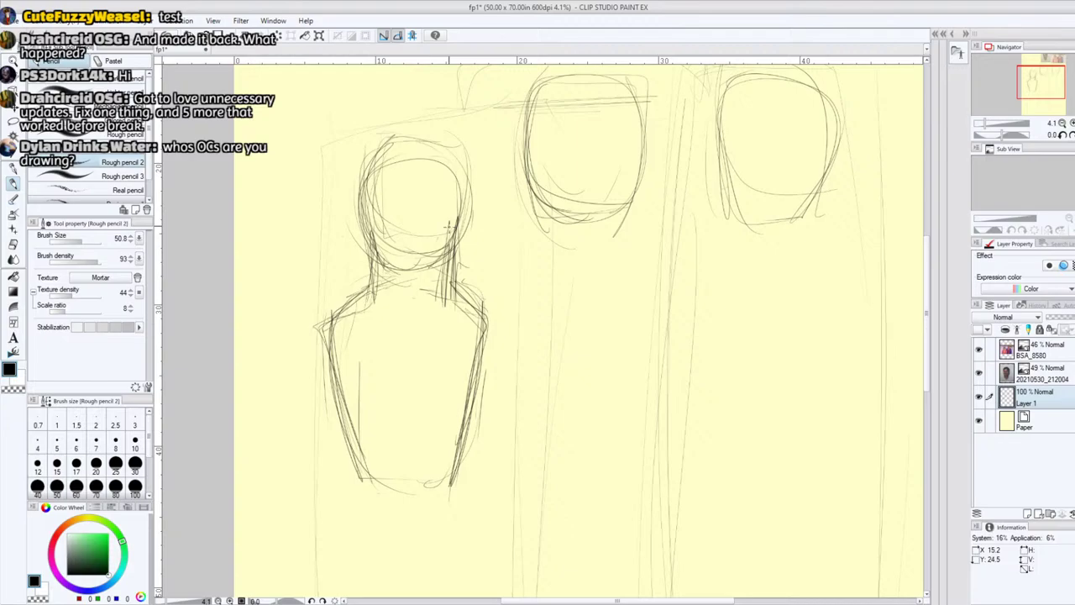
- Extend the left figure's torso sides with lines flaring below the waist to start the hips
{"action": "mouse_move", "coordinate": [1040, 80]}
{"action": "left_mouse_down"}
{"action": "mouse_move", "coordinate": [1044, 69]}
{"action": "mouse_move", "coordinate": [1047, 77]}
{"action": "left_mouse_up"}
{"action": "left_click_drag", "start_coordinate": [418, 473], "coordinate": [454, 289]}
{"action": "mouse_move", "coordinate": [421, 256]}
{"action": "left_mouse_down"}
{"action": "mouse_move", "coordinate": [454, 302]}
{"action": "mouse_move", "coordinate": [419, 472]}
{"action": "left_mouse_up"}
{"action": "mouse_move", "coordinate": [331, 269]}
{"action": "left_mouse_down"}
{"action": "mouse_move", "coordinate": [308, 311]}
{"action": "mouse_move", "coordinate": [354, 473]}
{"action": "left_mouse_up"}
{"action": "left_click_drag", "start_coordinate": [315, 363], "coordinate": [325, 513]}
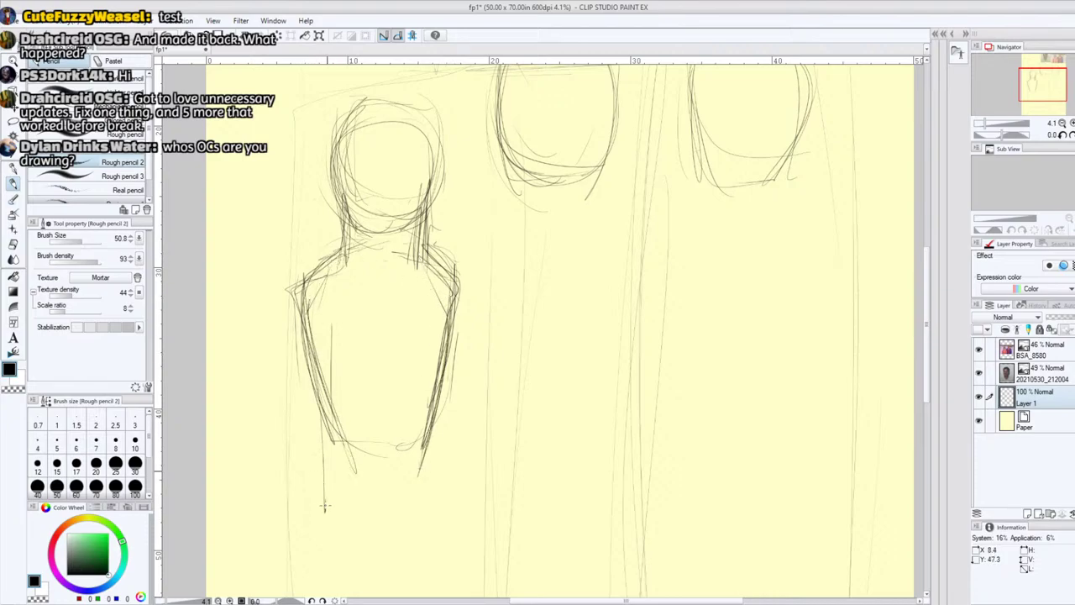
{"action": "left_click_drag", "start_coordinate": [324, 422], "coordinate": [329, 508]}
{"action": "left_click_drag", "start_coordinate": [427, 449], "coordinate": [432, 510]}
{"action": "left_click_drag", "start_coordinate": [426, 429], "coordinate": [434, 504]}
- Darken the right contour of the left figure's torso and reinforce the hip lines
{"action": "left_click_drag", "start_coordinate": [439, 344], "coordinate": [429, 494]}
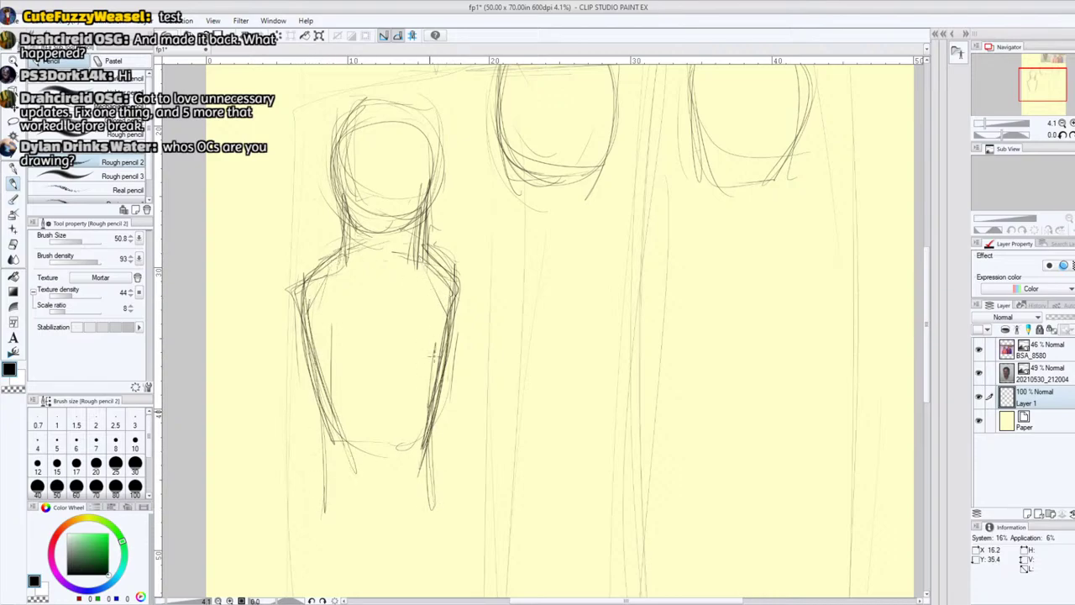
{"action": "left_click_drag", "start_coordinate": [437, 365], "coordinate": [426, 492]}
{"action": "mouse_move", "coordinate": [428, 456]}
{"action": "left_mouse_down"}
{"action": "mouse_move", "coordinate": [420, 244]}
{"action": "mouse_move", "coordinate": [448, 298]}
{"action": "left_mouse_up"}
{"action": "left_click_drag", "start_coordinate": [318, 269], "coordinate": [310, 306]}
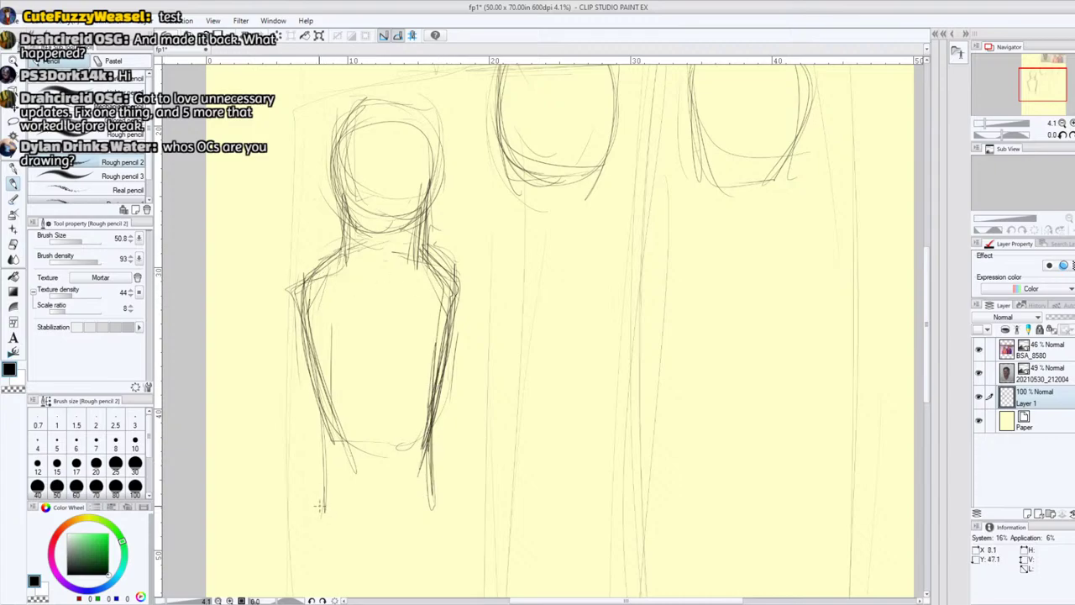
{"action": "left_click_drag", "start_coordinate": [325, 452], "coordinate": [329, 522]}
{"action": "mouse_move", "coordinate": [335, 368]}
{"action": "left_mouse_down"}
{"action": "mouse_move", "coordinate": [328, 474]}
{"action": "mouse_move", "coordinate": [320, 330]}
{"action": "left_mouse_up"}
- Reinforce the middle figure's head outline with repeated curved strokes around the sides and chin
{"action": "mouse_move", "coordinate": [1039, 91]}
{"action": "left_mouse_down"}
{"action": "mouse_move", "coordinate": [1046, 81]}
{"action": "mouse_move", "coordinate": [1025, 67]}
{"action": "left_mouse_up"}
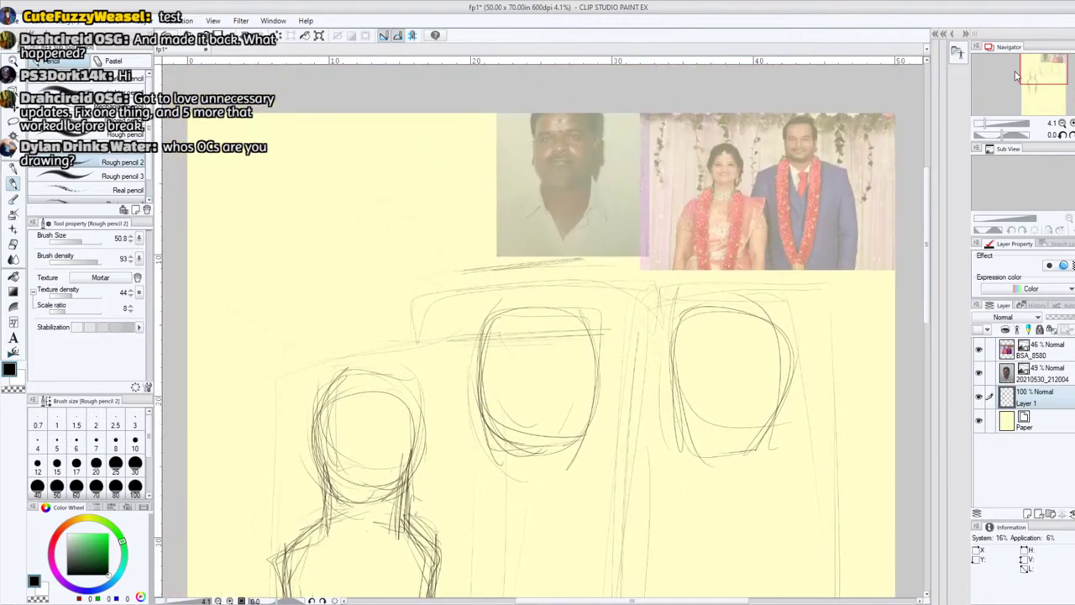
{"action": "mouse_move", "coordinate": [515, 439]}
{"action": "left_mouse_down"}
{"action": "mouse_move", "coordinate": [556, 452]}
{"action": "mouse_move", "coordinate": [482, 379]}
{"action": "left_mouse_up"}
{"action": "left_click_drag", "start_coordinate": [482, 450], "coordinate": [480, 376]}
{"action": "left_click_drag", "start_coordinate": [481, 358], "coordinate": [527, 309]}
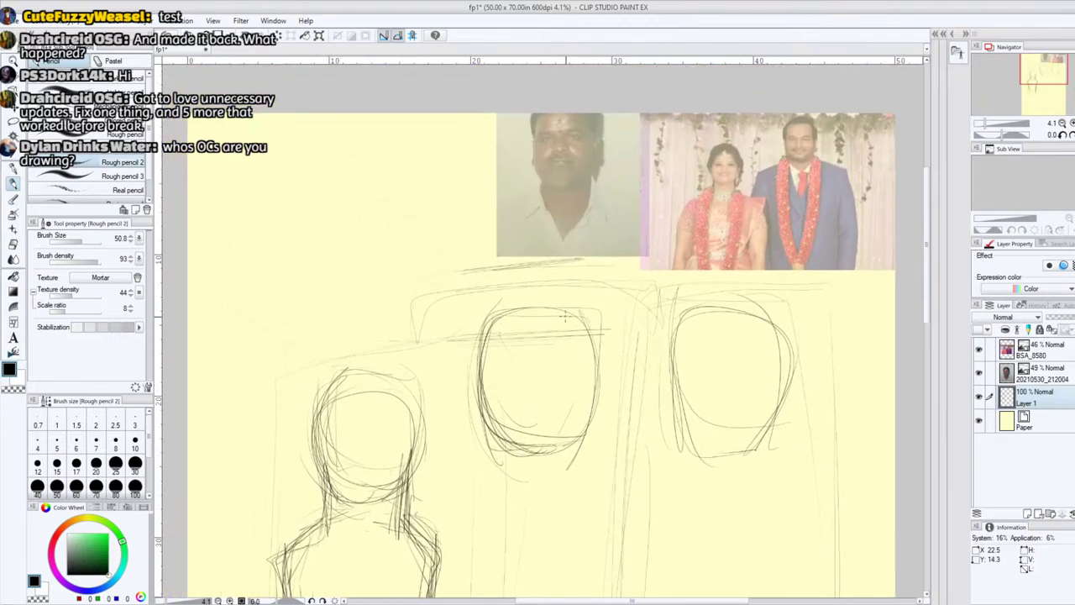
{"action": "left_click_drag", "start_coordinate": [591, 323], "coordinate": [571, 437]}
{"action": "mouse_move", "coordinate": [550, 453]}
{"action": "left_mouse_down"}
{"action": "mouse_move", "coordinate": [583, 372]}
{"action": "mouse_move", "coordinate": [565, 323]}
{"action": "left_mouse_up"}
{"action": "mouse_move", "coordinate": [595, 370]}
{"action": "left_mouse_down"}
{"action": "mouse_move", "coordinate": [523, 452]}
{"action": "mouse_move", "coordinate": [489, 378]}
{"action": "left_mouse_up"}
{"action": "mouse_move", "coordinate": [568, 430]}
{"action": "left_mouse_down"}
{"action": "mouse_move", "coordinate": [485, 440]}
{"action": "mouse_move", "coordinate": [478, 380]}
{"action": "left_mouse_up"}
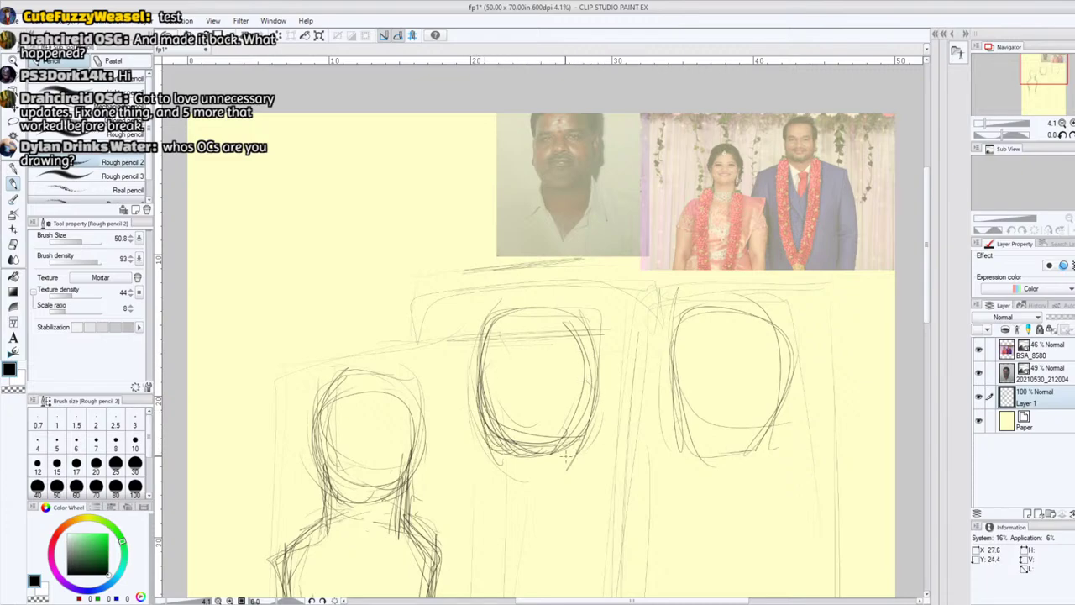
- Sketch vertical neck lines down from both sides of the middle figure's jaw
{"action": "left_click_drag", "start_coordinate": [1050, 74], "coordinate": [1049, 84]}
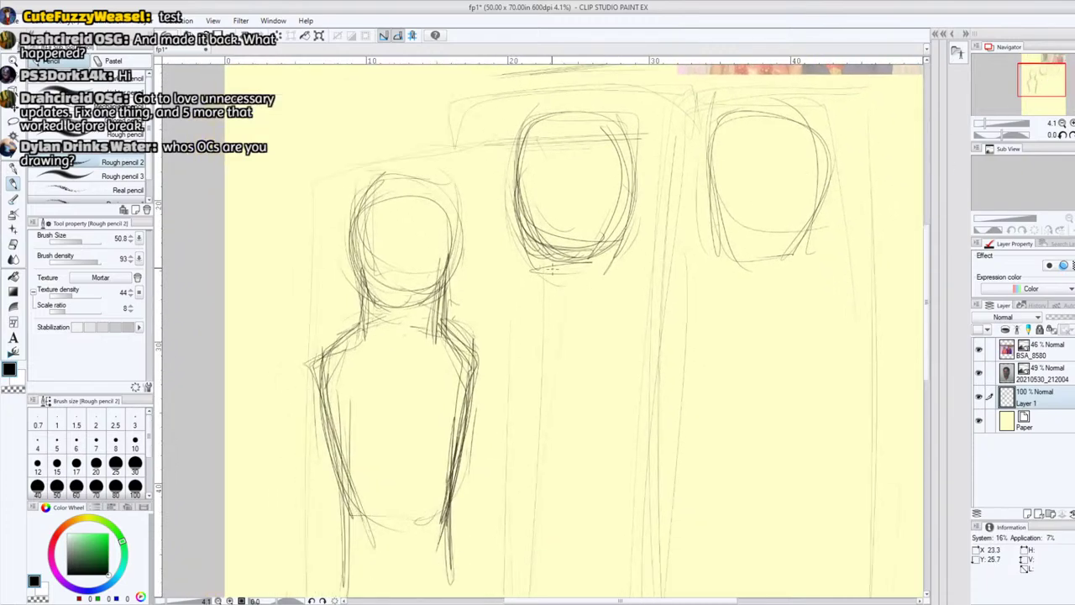
{"action": "left_click_drag", "start_coordinate": [540, 267], "coordinate": [534, 320]}
{"action": "left_click_drag", "start_coordinate": [541, 243], "coordinate": [538, 297]}
{"action": "left_click_drag", "start_coordinate": [536, 267], "coordinate": [534, 330]}
{"action": "mouse_move", "coordinate": [611, 251]}
{"action": "left_mouse_down"}
{"action": "mouse_move", "coordinate": [610, 314]}
{"action": "mouse_move", "coordinate": [603, 304]}
{"action": "left_mouse_up"}
{"action": "mouse_move", "coordinate": [536, 252]}
{"action": "left_mouse_down"}
{"action": "mouse_move", "coordinate": [519, 180]}
{"action": "mouse_move", "coordinate": [528, 126]}
{"action": "left_mouse_up"}
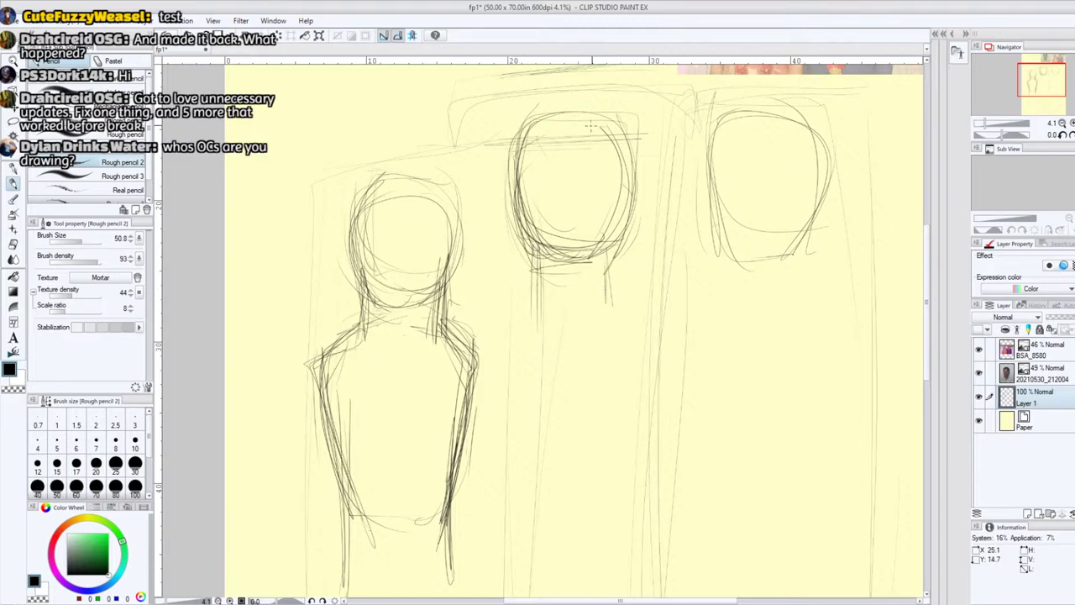
{"action": "left_click_drag", "start_coordinate": [612, 252], "coordinate": [614, 322]}
- Reinforce the left side of the middle figure's neck and start the slope into the shoulder
{"action": "left_click_drag", "start_coordinate": [538, 238], "coordinate": [528, 245]}
{"action": "left_click_drag", "start_coordinate": [529, 252], "coordinate": [527, 316]}
{"action": "mouse_move", "coordinate": [532, 269]}
{"action": "left_mouse_down"}
{"action": "mouse_move", "coordinate": [530, 322]}
{"action": "mouse_move", "coordinate": [509, 349]}
{"action": "left_mouse_up"}
{"action": "left_click_drag", "start_coordinate": [537, 237], "coordinate": [529, 316]}
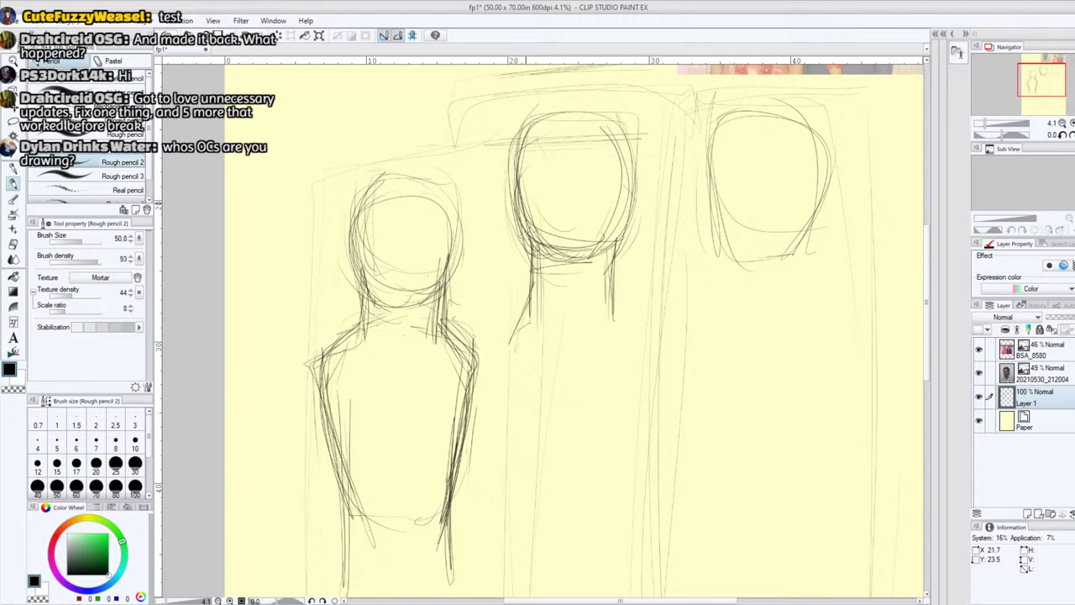
{"action": "left_click_drag", "start_coordinate": [535, 207], "coordinate": [531, 304]}
{"action": "left_click_drag", "start_coordinate": [536, 294], "coordinate": [532, 324]}
{"action": "left_click_drag", "start_coordinate": [539, 243], "coordinate": [529, 315]}
{"action": "left_click_drag", "start_coordinate": [532, 223], "coordinate": [528, 265]}
- Darken the right side of the middle figure's neck and carry the strokes up along the jaw
{"action": "left_click_drag", "start_coordinate": [606, 269], "coordinate": [605, 316]}
{"action": "left_click_drag", "start_coordinate": [615, 215], "coordinate": [607, 264]}
{"action": "mouse_move", "coordinate": [626, 207]}
{"action": "left_mouse_down"}
{"action": "mouse_move", "coordinate": [603, 320]}
{"action": "mouse_move", "coordinate": [615, 250]}
{"action": "left_mouse_up"}
{"action": "left_click_drag", "start_coordinate": [612, 252], "coordinate": [610, 312]}
{"action": "left_click_drag", "start_coordinate": [620, 217], "coordinate": [611, 284]}
{"action": "left_click_drag", "start_coordinate": [614, 265], "coordinate": [609, 292]}
{"action": "left_click_drag", "start_coordinate": [526, 204], "coordinate": [517, 234]}
- Sketch the middle figure's left shoulder and the torso side tapering down toward the waist
{"action": "mouse_move", "coordinate": [540, 284]}
{"action": "left_mouse_down"}
{"action": "mouse_move", "coordinate": [504, 332]}
{"action": "mouse_move", "coordinate": [509, 375]}
{"action": "left_mouse_up"}
{"action": "left_click_drag", "start_coordinate": [507, 324], "coordinate": [498, 375]}
{"action": "left_click_drag", "start_coordinate": [506, 326], "coordinate": [517, 481]}
{"action": "left_click_drag", "start_coordinate": [506, 370], "coordinate": [519, 491]}
{"action": "left_click_drag", "start_coordinate": [502, 324], "coordinate": [509, 452]}
{"action": "mouse_move", "coordinate": [519, 314]}
{"action": "left_mouse_down"}
{"action": "mouse_move", "coordinate": [498, 391]}
{"action": "mouse_move", "coordinate": [514, 329]}
{"action": "left_mouse_up"}
{"action": "mouse_move", "coordinate": [531, 325]}
{"action": "left_mouse_down"}
{"action": "mouse_move", "coordinate": [511, 402]}
{"action": "mouse_move", "coordinate": [506, 324]}
{"action": "left_mouse_up"}
- Darken both sides of the middle figure's neck and round out the head contour
{"action": "left_click_drag", "start_coordinate": [541, 255], "coordinate": [536, 316]}
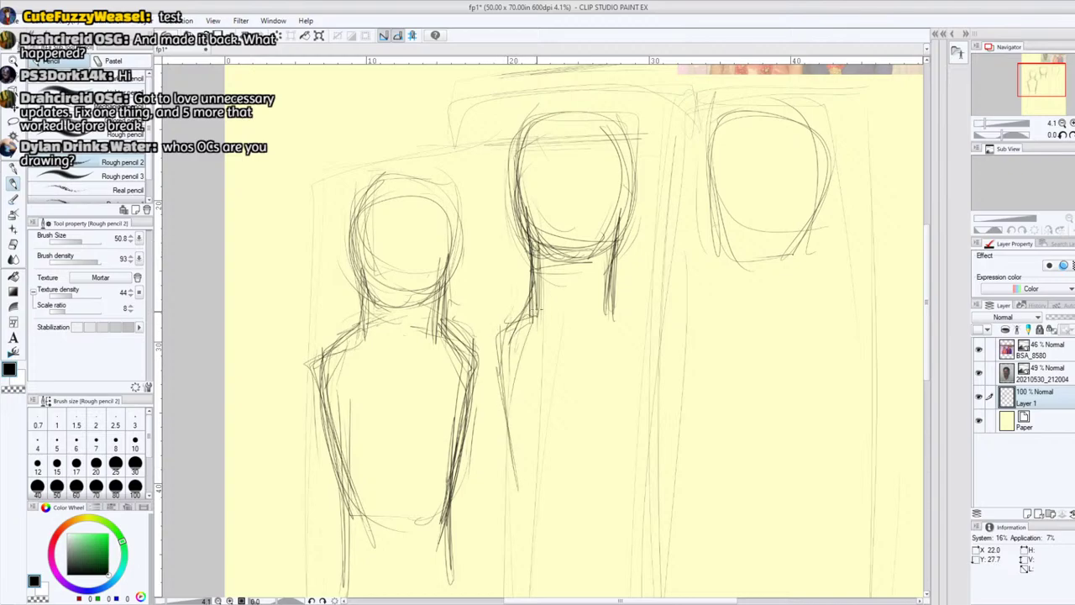
{"action": "left_click_drag", "start_coordinate": [528, 223], "coordinate": [537, 314]}
{"action": "left_click_drag", "start_coordinate": [620, 247], "coordinate": [607, 301]}
{"action": "left_click_drag", "start_coordinate": [623, 161], "coordinate": [622, 230]}
{"action": "mouse_move", "coordinate": [625, 128]}
{"action": "left_mouse_down"}
{"action": "mouse_move", "coordinate": [547, 151]}
{"action": "mouse_move", "coordinate": [541, 244]}
{"action": "left_mouse_up"}
{"action": "left_click_drag", "start_coordinate": [511, 168], "coordinate": [583, 123]}
{"action": "mouse_move", "coordinate": [612, 246]}
{"action": "left_mouse_down"}
{"action": "mouse_move", "coordinate": [602, 257]}
{"action": "mouse_move", "coordinate": [582, 126]}
{"action": "left_mouse_up"}
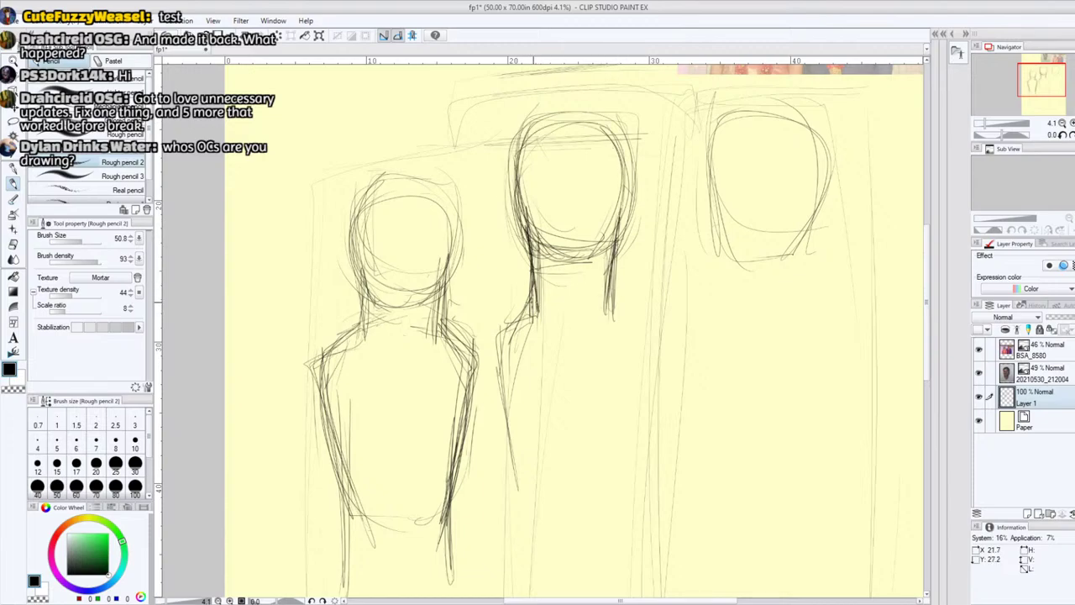
- Reinforce the middle figure's left shoulder and sketch the right shoulder with its tapering torso side
{"action": "left_click_drag", "start_coordinate": [536, 295], "coordinate": [501, 319]}
{"action": "left_click_drag", "start_coordinate": [505, 313], "coordinate": [508, 433]}
{"action": "mouse_move", "coordinate": [608, 293]}
{"action": "left_mouse_down"}
{"action": "mouse_move", "coordinate": [629, 312]}
{"action": "mouse_move", "coordinate": [608, 504]}
{"action": "mouse_move", "coordinate": [634, 304]}
{"action": "left_mouse_up"}
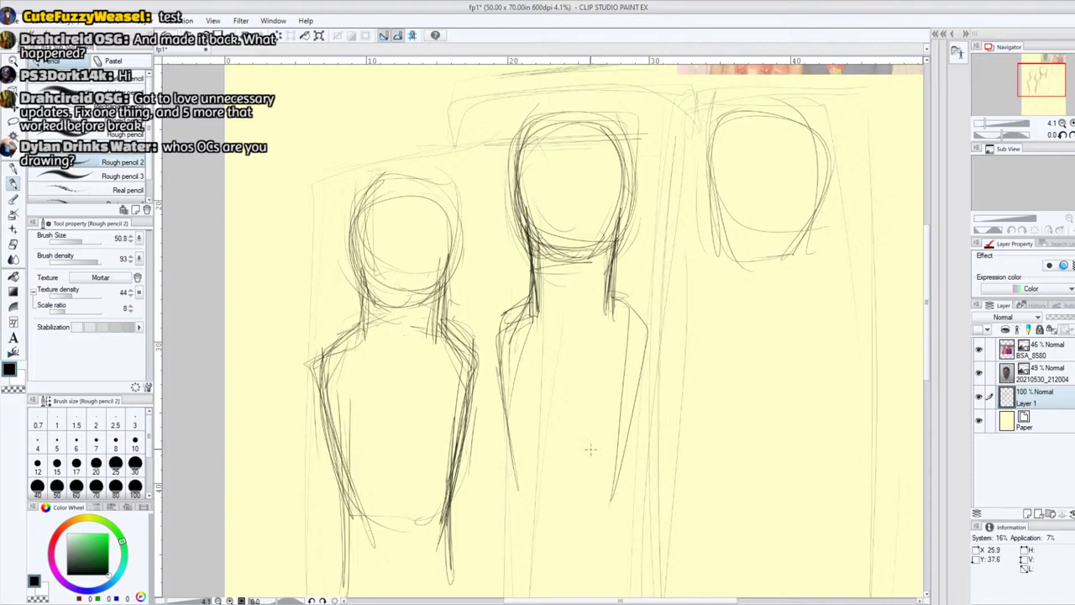
- Erase the middle figure's neck, shoulders and torso sides and part of the head outline with the Hard eraser
{"action": "key", "text": "e"}
{"action": "mouse_move", "coordinate": [538, 302]}
{"action": "left_mouse_down"}
{"action": "mouse_move", "coordinate": [529, 269]}
{"action": "mouse_move", "coordinate": [521, 496]}
{"action": "left_mouse_up"}
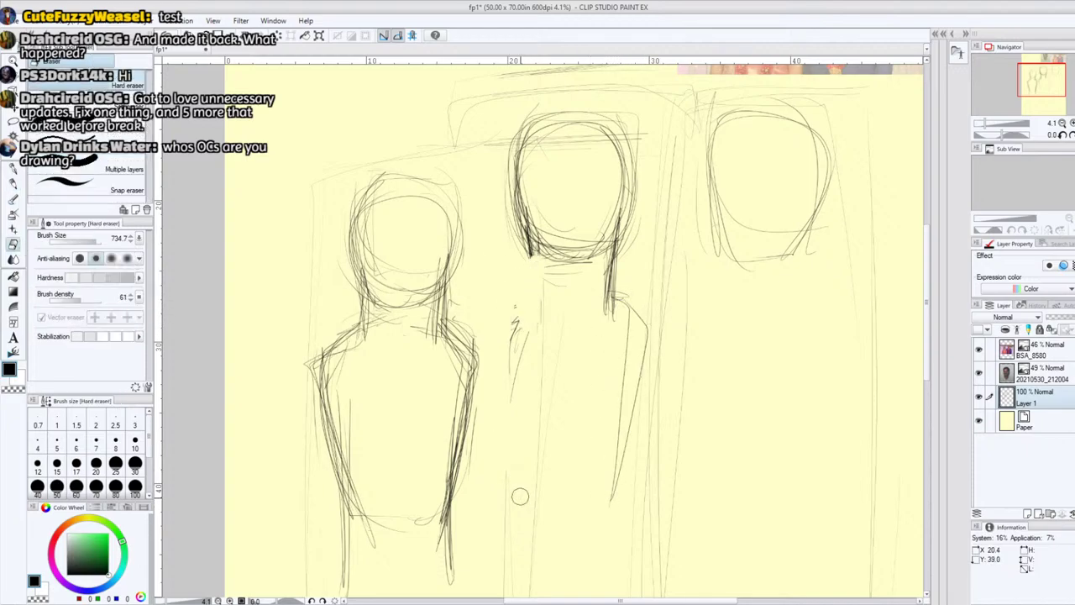
{"action": "left_click_drag", "start_coordinate": [513, 370], "coordinate": [517, 323]}
{"action": "mouse_move", "coordinate": [605, 295]}
{"action": "left_mouse_down"}
{"action": "mouse_move", "coordinate": [619, 290]}
{"action": "mouse_move", "coordinate": [619, 509]}
{"action": "left_mouse_up"}
{"action": "left_click", "coordinate": [1042, 75]}
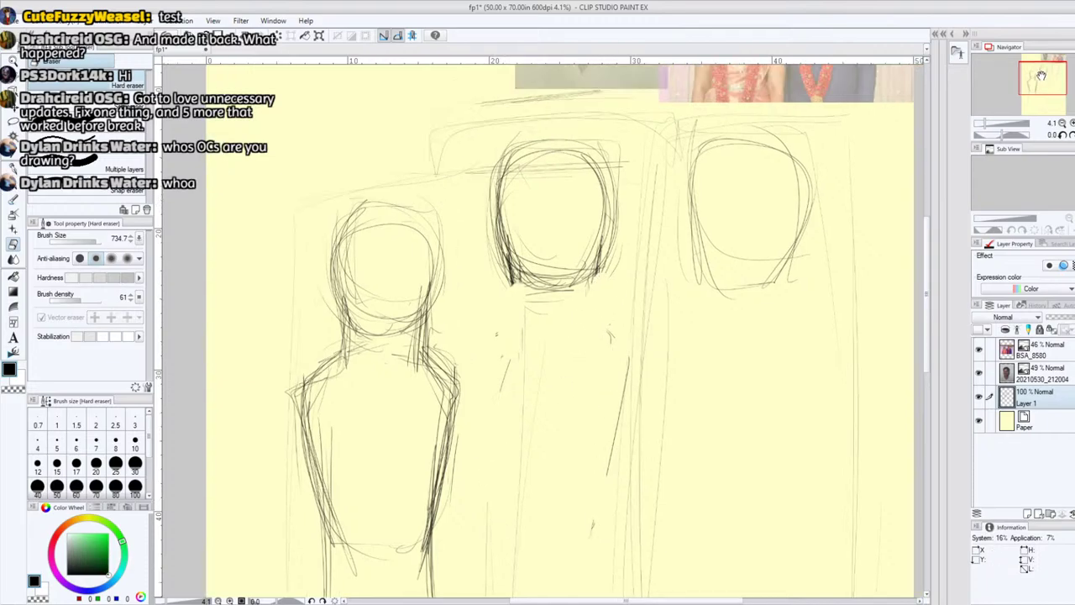
{"action": "left_click_drag", "start_coordinate": [1041, 75], "coordinate": [1047, 75]}
{"action": "left_click_drag", "start_coordinate": [426, 326], "coordinate": [411, 240]}
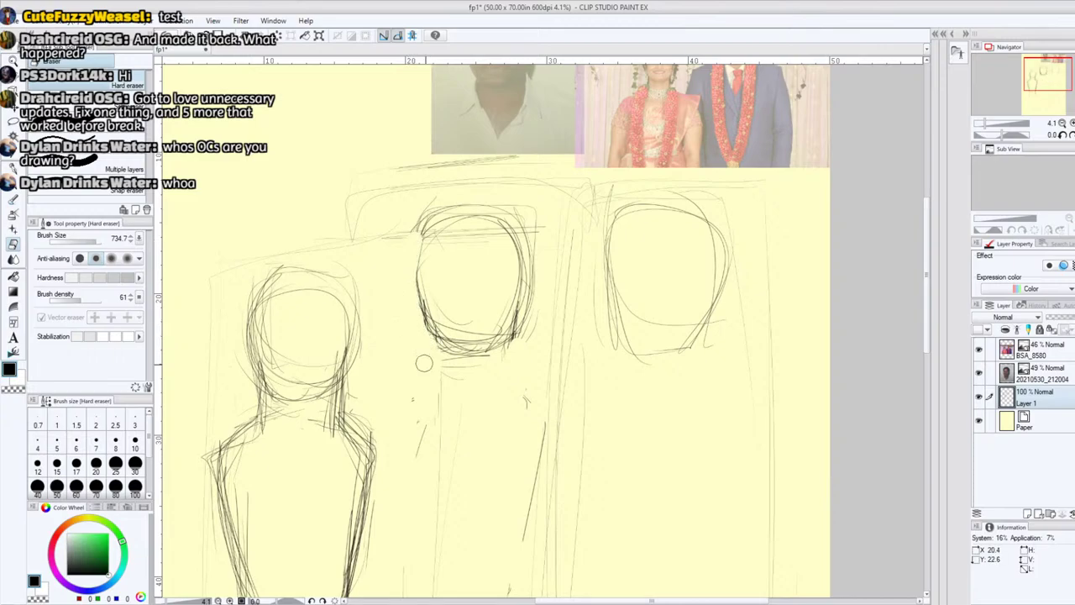
{"action": "left_click_drag", "start_coordinate": [520, 335], "coordinate": [511, 235]}
- Move the 20210530_212004 portrait photo onto the middle figure's head sketch
{"action": "left_click", "coordinate": [1052, 378]}
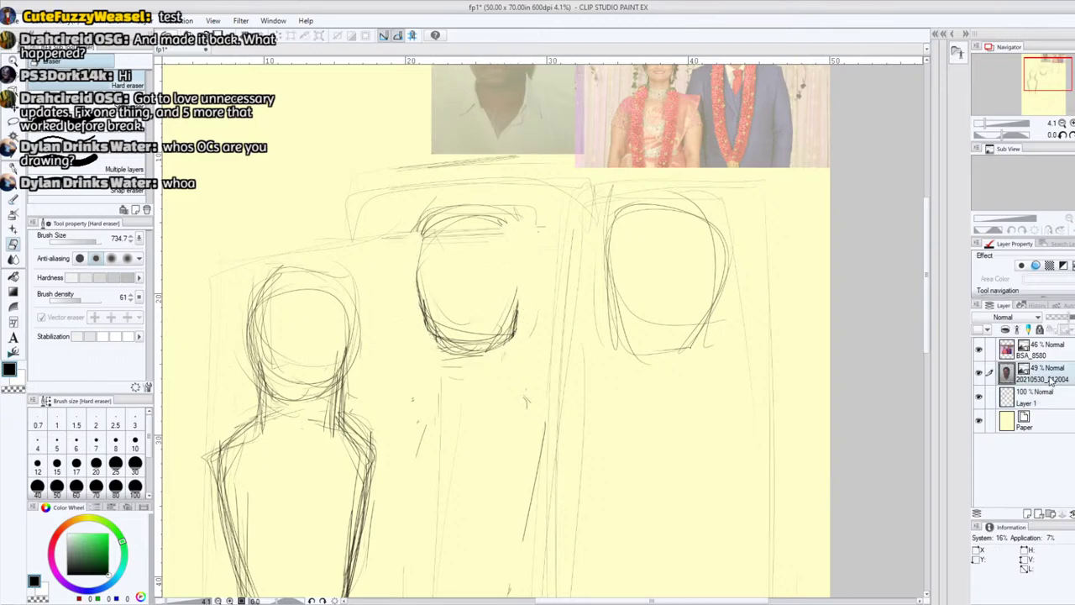
{"action": "key", "text": "k"}
{"action": "left_click_drag", "start_coordinate": [516, 113], "coordinate": [485, 350]}
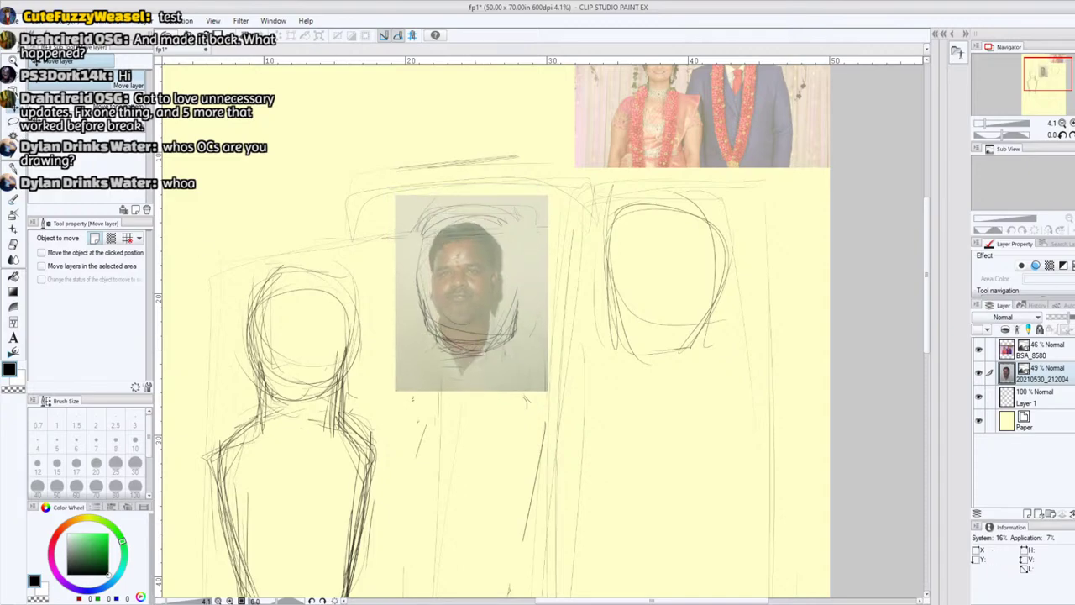
{"action": "left_click", "coordinate": [13, 122]}
{"action": "mouse_move", "coordinate": [391, 435]}
{"action": "left_mouse_down"}
{"action": "mouse_move", "coordinate": [634, 273]}
{"action": "mouse_move", "coordinate": [391, 437]}
{"action": "left_mouse_up"}
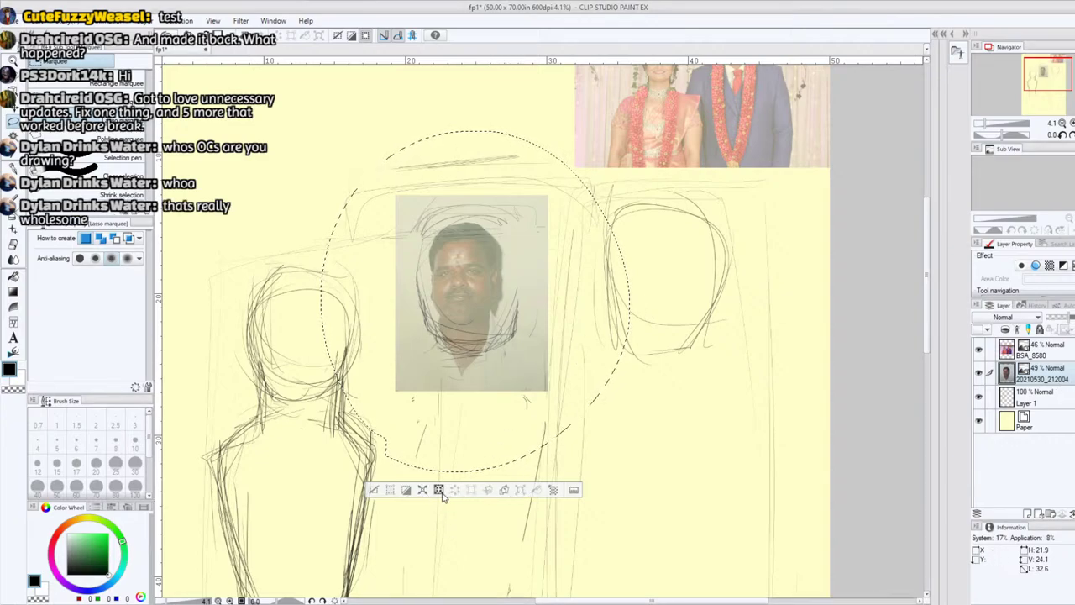
{"action": "left_click", "coordinate": [373, 489]}
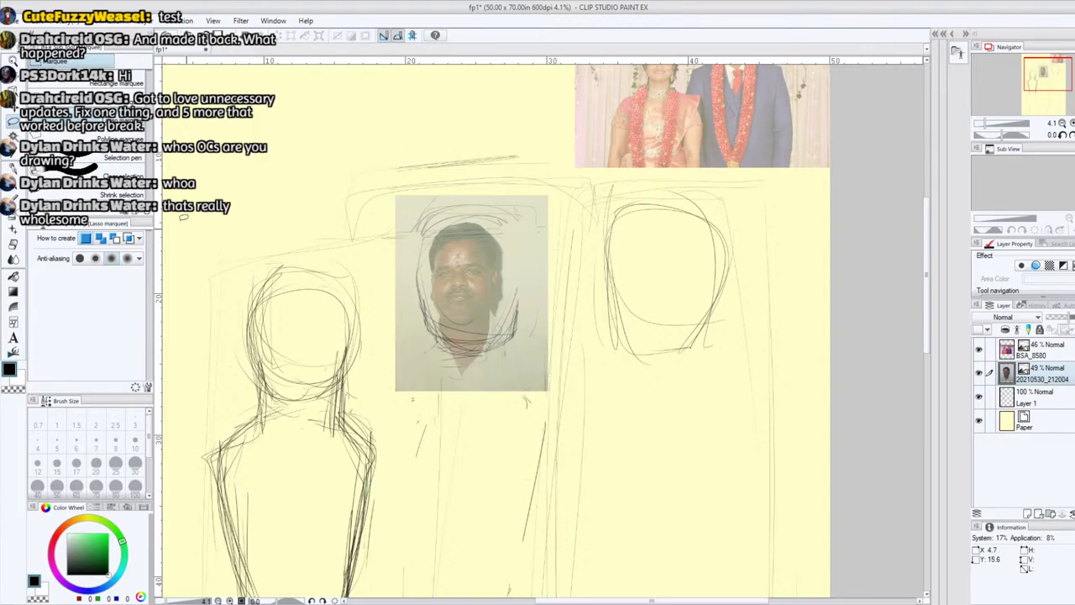
- Enlarge the 20210530_212004 portrait photo proportionally and align its face with the middle figure's head sketch
{"action": "left_click", "coordinate": [12, 112]}
{"action": "left_click_drag", "start_coordinate": [520, 375], "coordinate": [518, 402]}
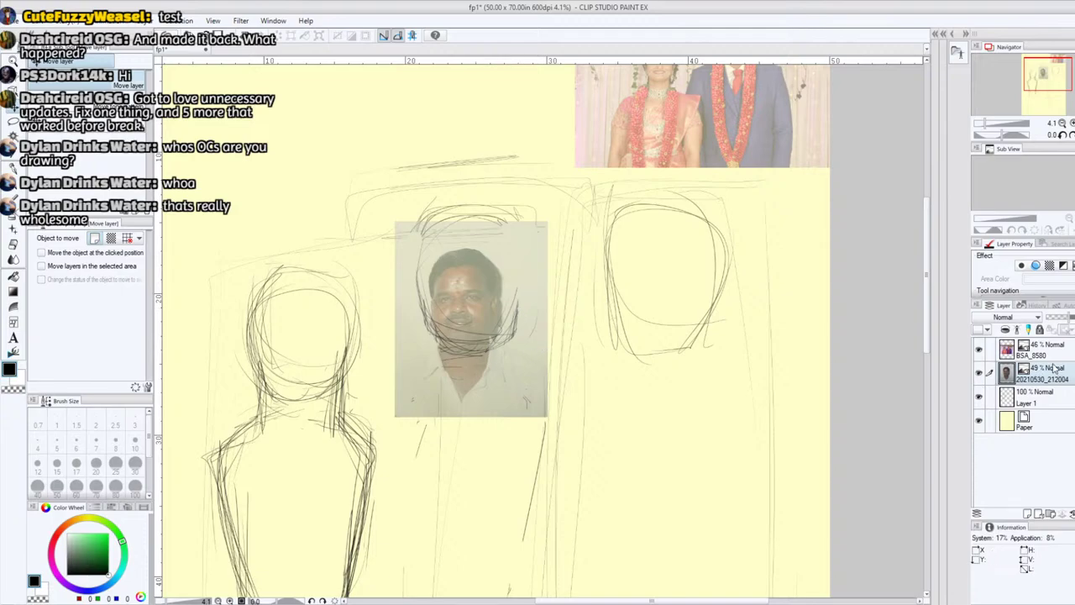
{"action": "left_click_drag", "start_coordinate": [490, 380], "coordinate": [467, 344]}
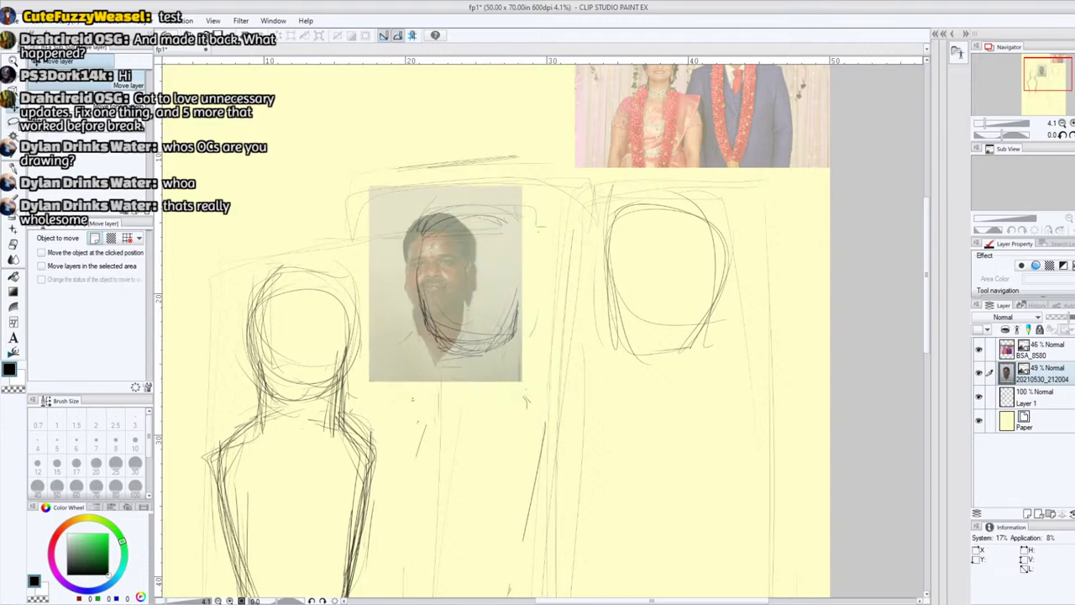
{"action": "key", "text": "o"}
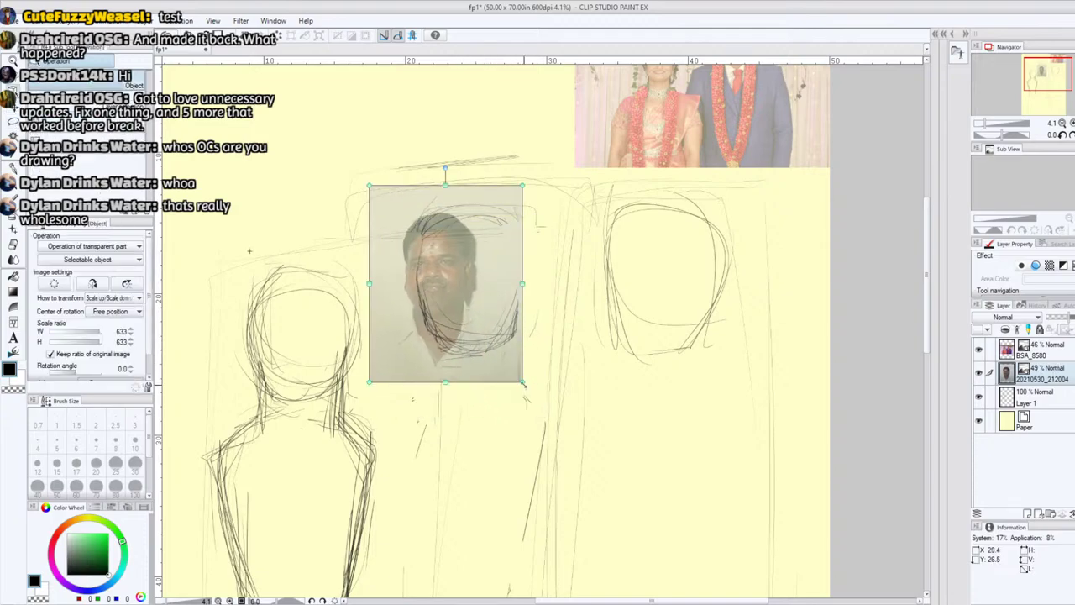
{"action": "left_click_drag", "start_coordinate": [522, 382], "coordinate": [628, 495]}
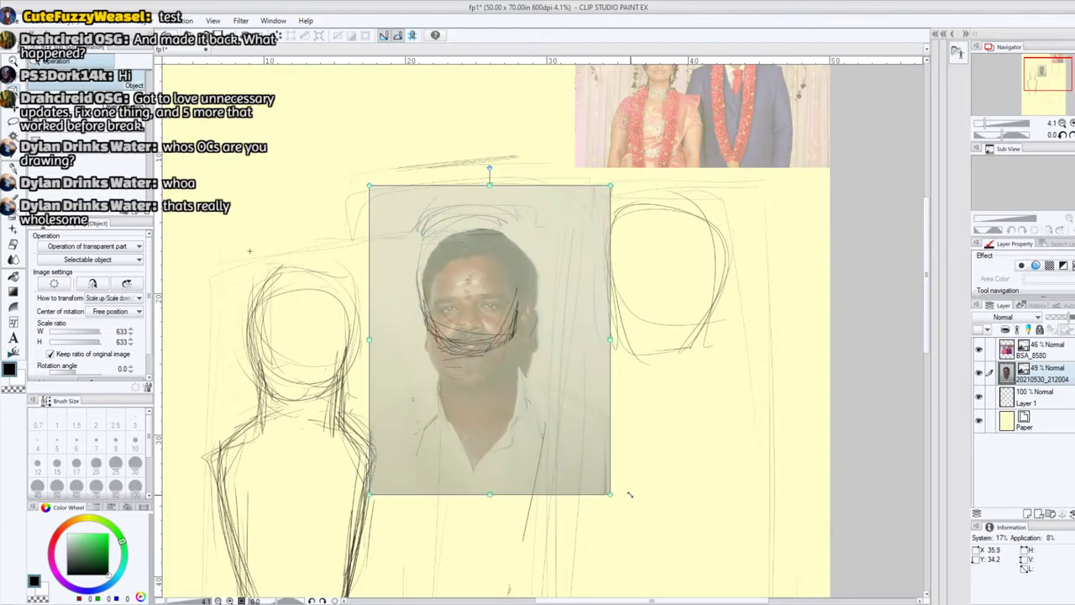
{"action": "left_click_drag", "start_coordinate": [546, 447], "coordinate": [540, 404]}
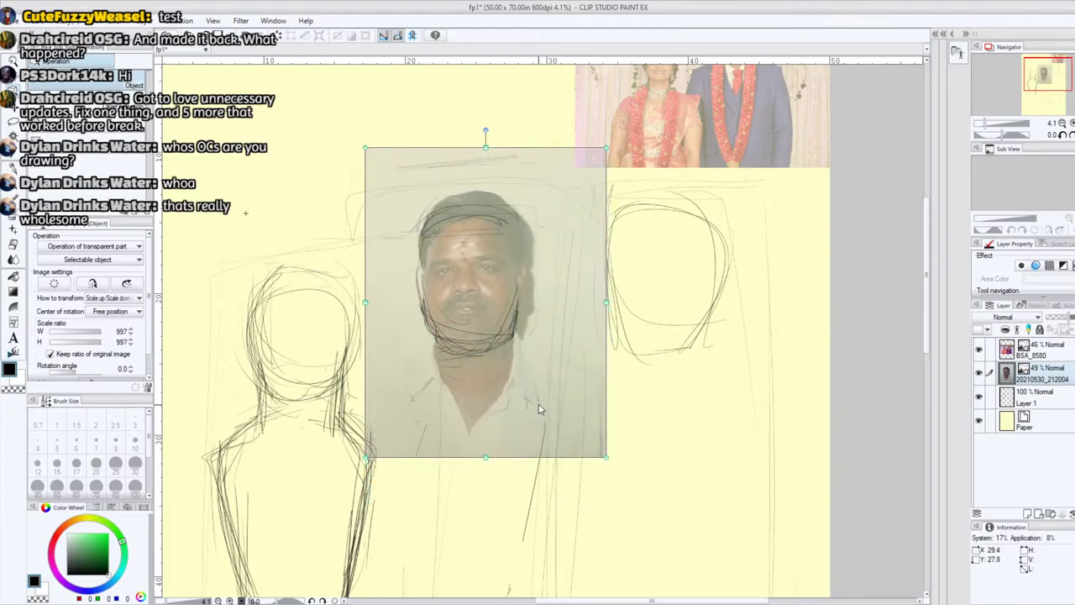
{"action": "left_click_drag", "start_coordinate": [605, 456], "coordinate": [571, 410]}
{"action": "left_click_drag", "start_coordinate": [539, 378], "coordinate": [536, 408]}
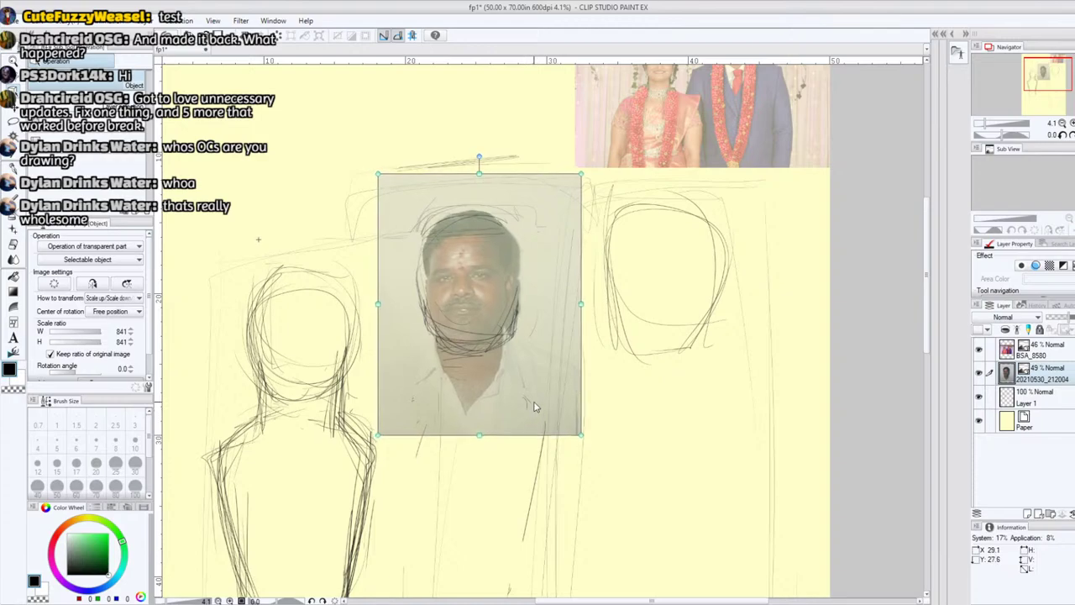
- Lasso the woman's half of the couple photo on the BSA_8580 layer
{"action": "left_click", "coordinate": [13, 186]}
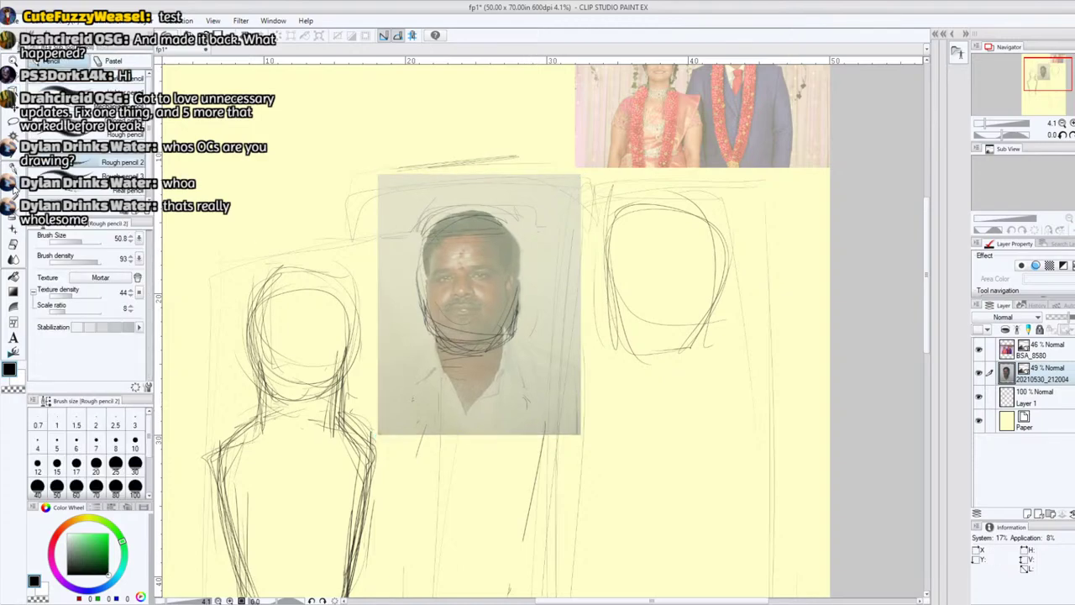
{"action": "mouse_move", "coordinate": [1052, 77]}
{"action": "left_mouse_down"}
{"action": "mouse_move", "coordinate": [1047, 107]}
{"action": "mouse_move", "coordinate": [1056, 75]}
{"action": "left_mouse_up"}
{"action": "left_click_drag", "start_coordinate": [985, 123], "coordinate": [984, 123]}
{"action": "left_click_drag", "start_coordinate": [1046, 84], "coordinate": [1047, 70]}
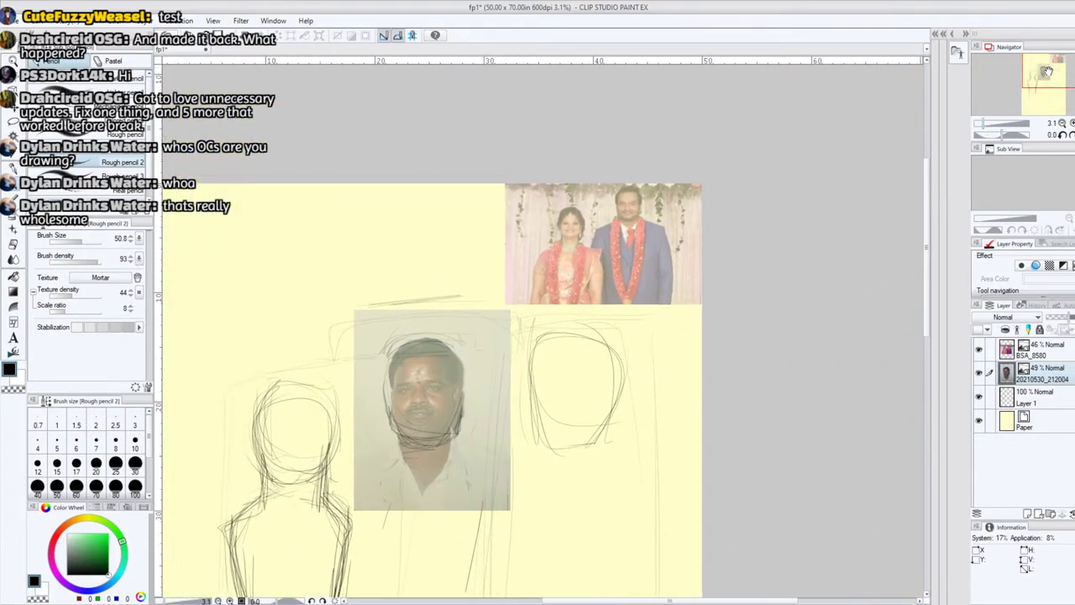
{"action": "left_click", "coordinate": [1055, 354]}
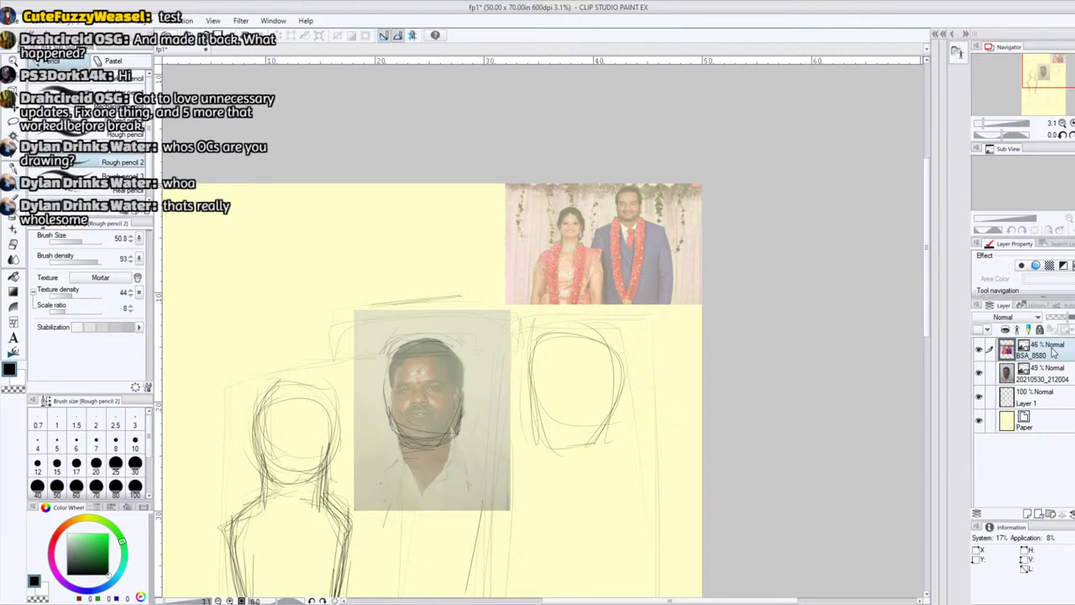
{"action": "left_click", "coordinate": [14, 124]}
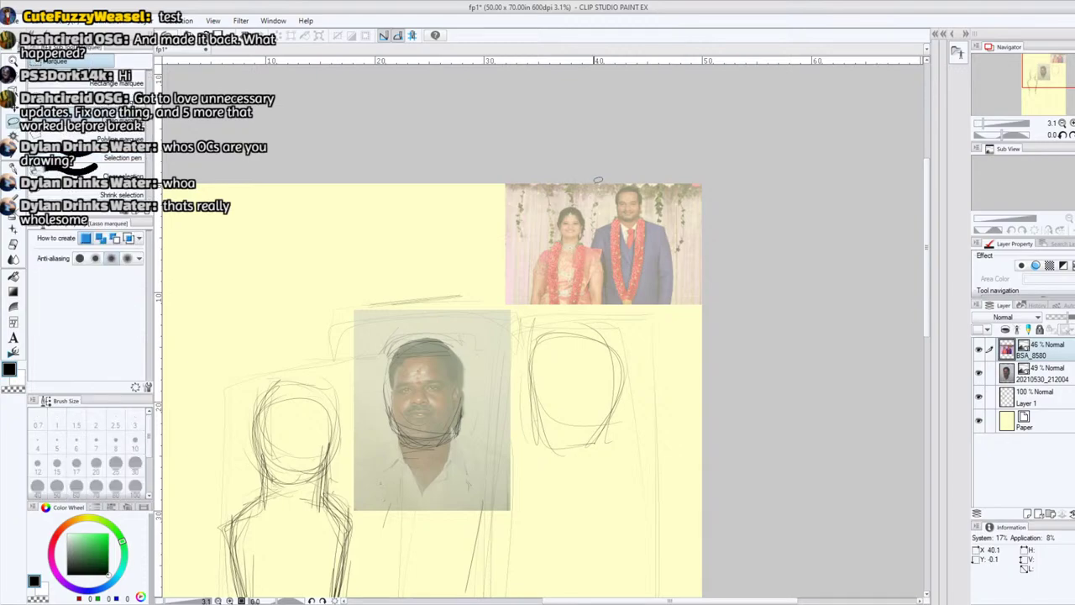
{"action": "mouse_move", "coordinate": [595, 181]}
{"action": "left_mouse_down"}
{"action": "mouse_move", "coordinate": [588, 211]}
{"action": "mouse_move", "coordinate": [606, 296]}
{"action": "mouse_move", "coordinate": [597, 307]}
{"action": "mouse_move", "coordinate": [510, 302]}
{"action": "mouse_move", "coordinate": [501, 225]}
{"action": "mouse_move", "coordinate": [543, 174]}
{"action": "mouse_move", "coordinate": [593, 181]}
{"action": "left_mouse_up"}
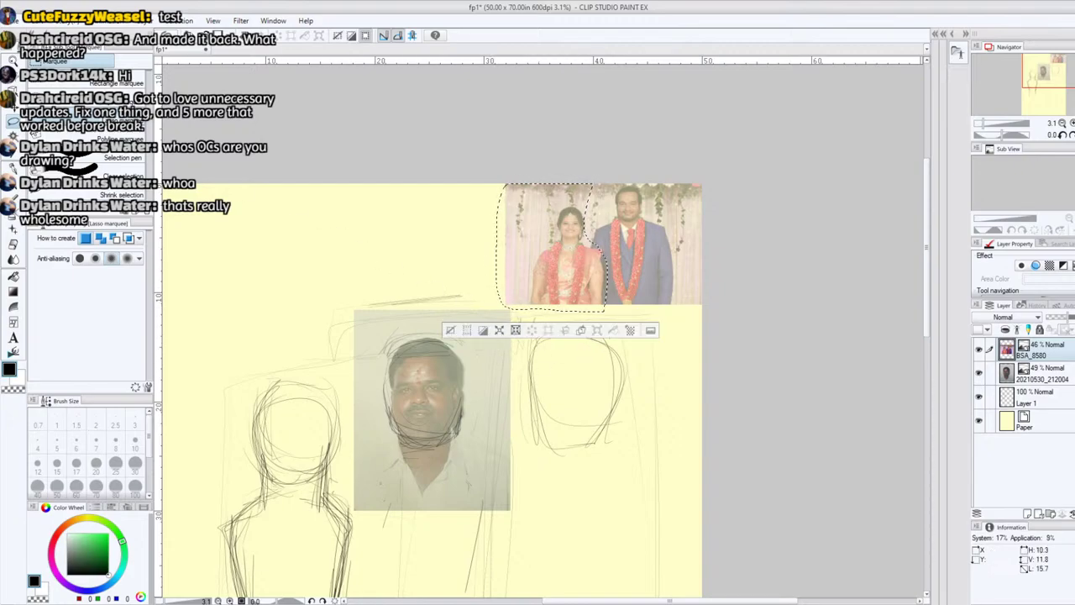
- Duplicate the selected woman's half of the photo onto a separate layer and clear the selection
{"action": "key", "text": "k"}
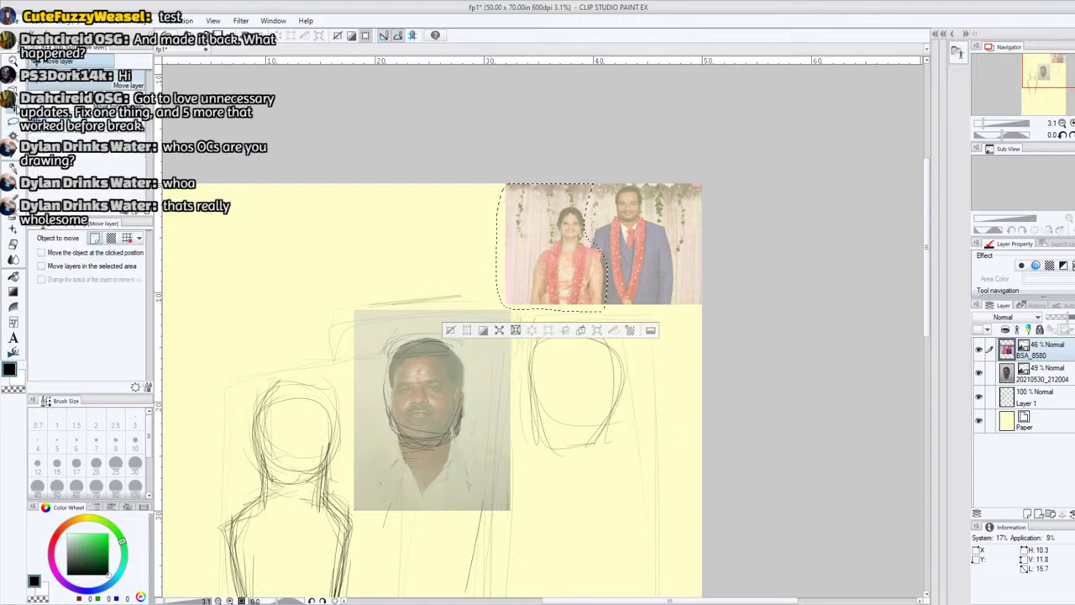
{"action": "left_click", "coordinate": [558, 289], "text": "alt"}
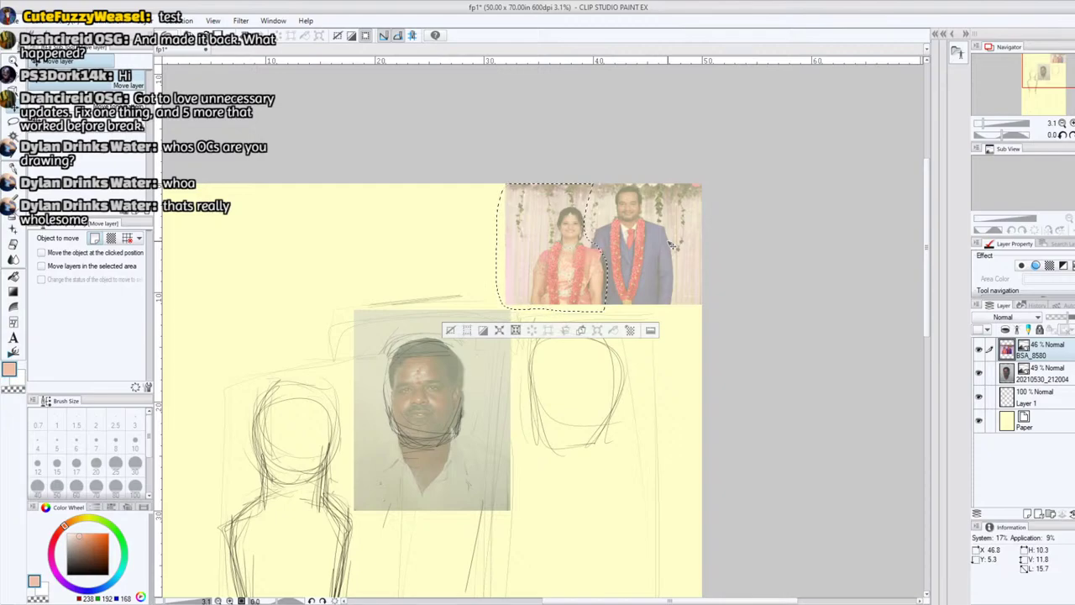
{"action": "key", "text": "ctrl+c"}
{"action": "key", "text": "ctrl+v"}
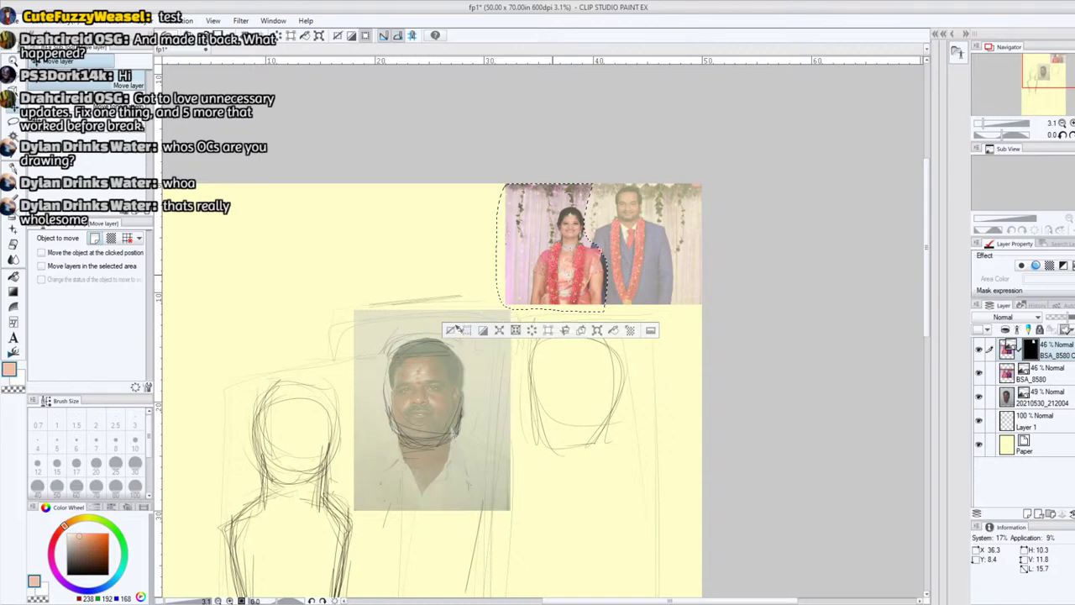
{"action": "key", "text": "ctrl+d"}
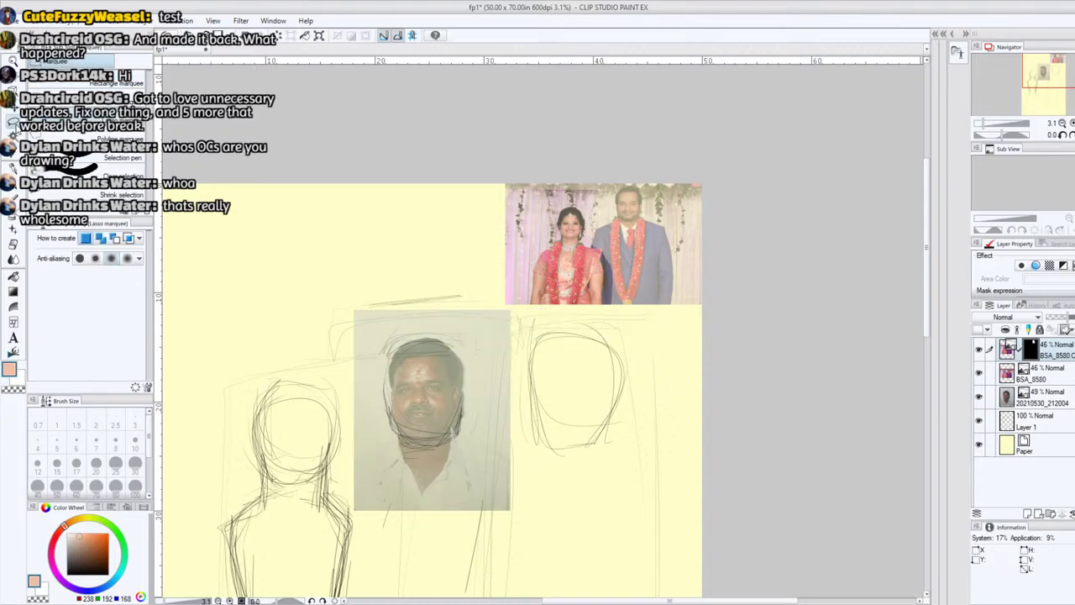
{"action": "key", "text": "m"}
{"action": "key", "text": "k"}
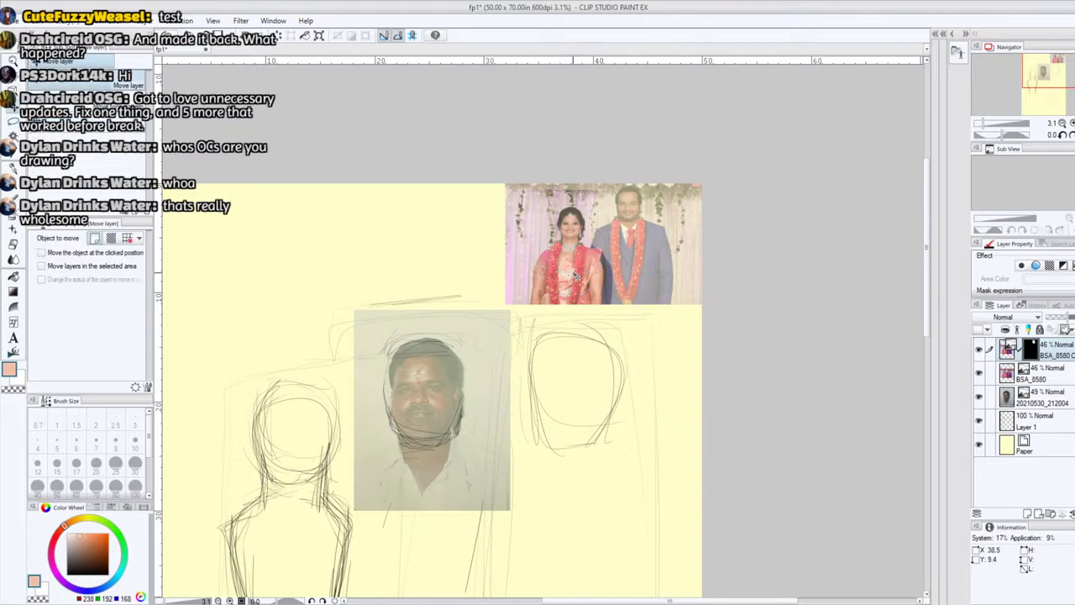
- Move the duplicated photo of the woman onto the head sketch of the shorter figure beside the middle one
{"action": "left_click_drag", "start_coordinate": [551, 274], "coordinate": [284, 485]}
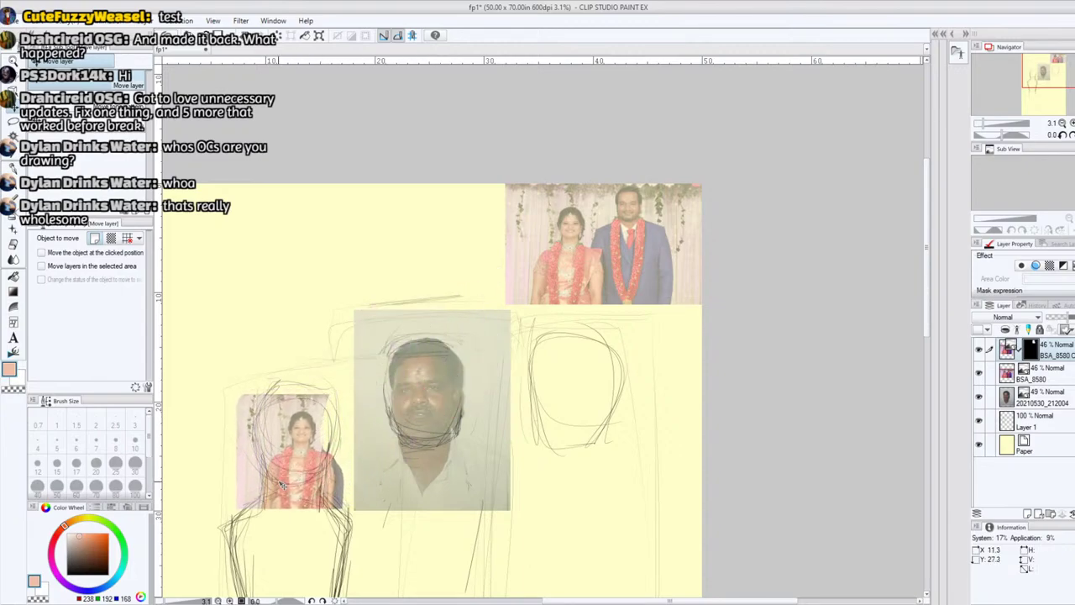
{"action": "mouse_move", "coordinate": [654, 264]}
{"action": "left_mouse_down"}
{"action": "mouse_move", "coordinate": [641, 355]}
{"action": "mouse_move", "coordinate": [643, 254]}
{"action": "mouse_move", "coordinate": [656, 248]}
{"action": "left_mouse_up"}
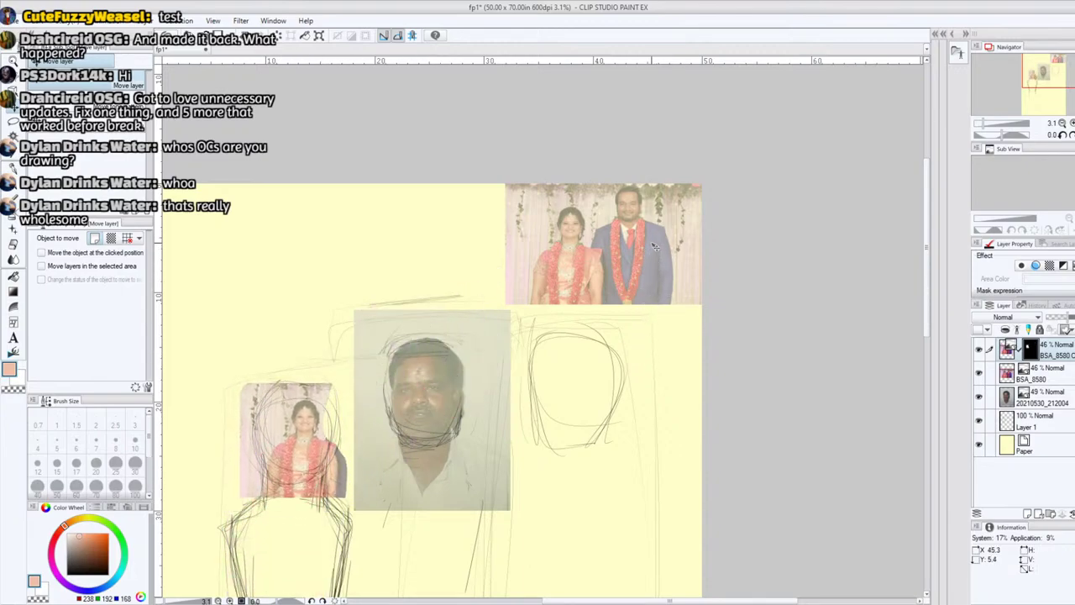
{"action": "left_click_drag", "start_coordinate": [1067, 70], "coordinate": [1049, 79]}
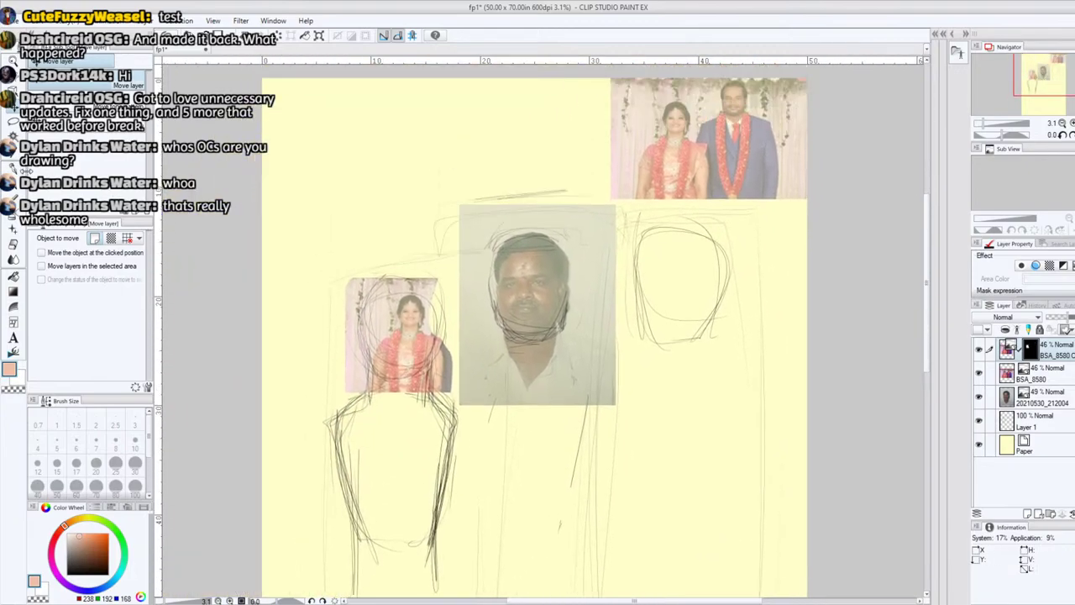
{"action": "left_click", "coordinate": [14, 184]}
{"action": "left_click", "coordinate": [13, 121]}
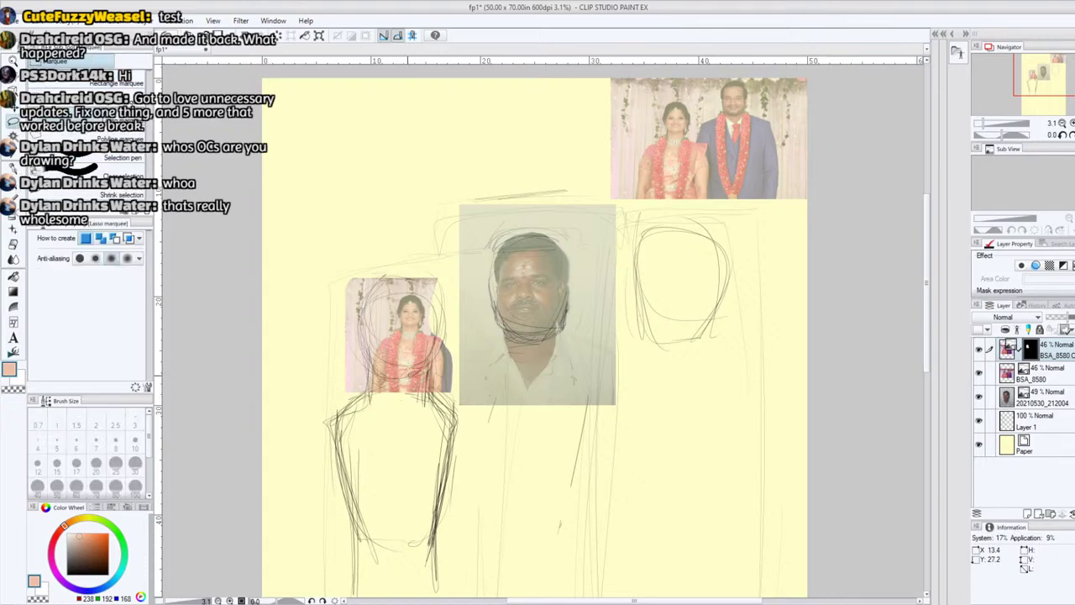
{"action": "left_click", "coordinate": [13, 108]}
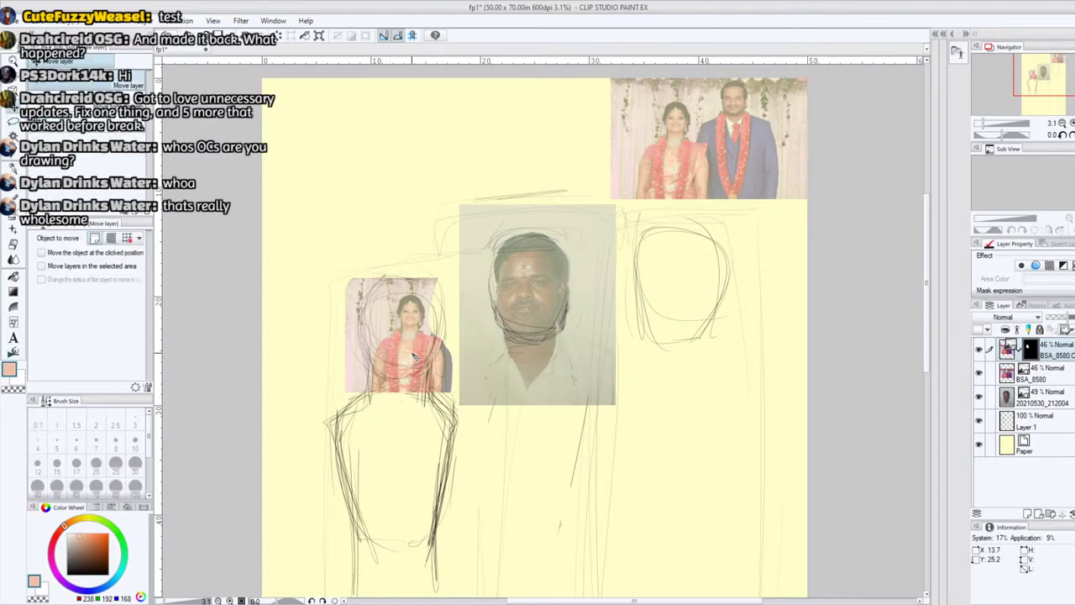
{"action": "left_click_drag", "start_coordinate": [415, 359], "coordinate": [398, 370]}
- Lasso around the duplicated photo and try to enlarge it to 142% width and 145% height, clearing the selection
{"action": "left_click", "coordinate": [12, 122]}
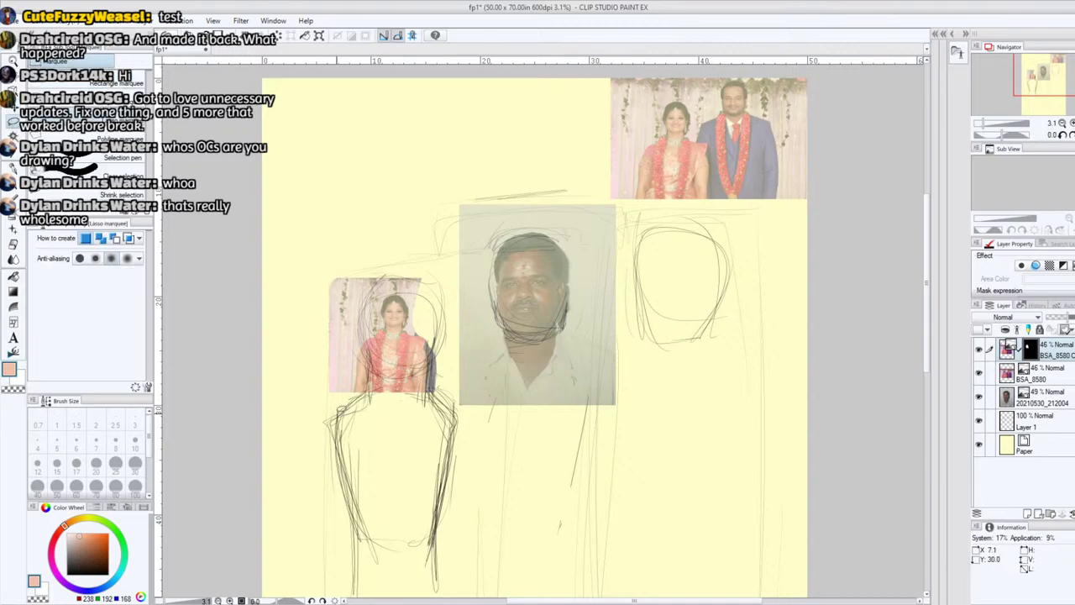
{"action": "mouse_move", "coordinate": [336, 416]}
{"action": "left_mouse_down"}
{"action": "mouse_move", "coordinate": [469, 245]}
{"action": "mouse_move", "coordinate": [376, 477]}
{"action": "left_mouse_up"}
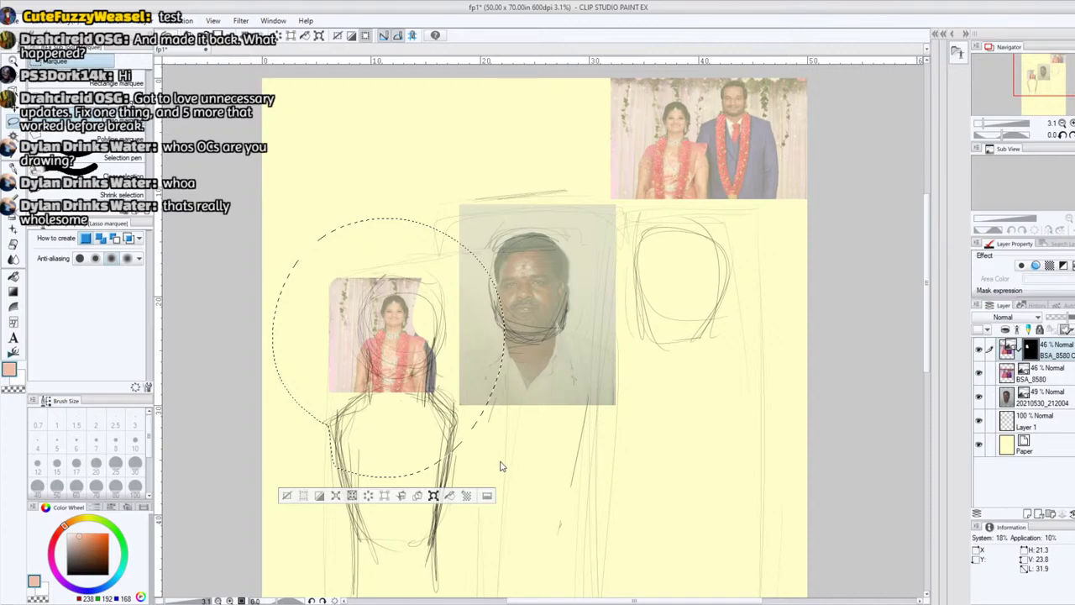
{"action": "key", "text": "ctrl+t"}
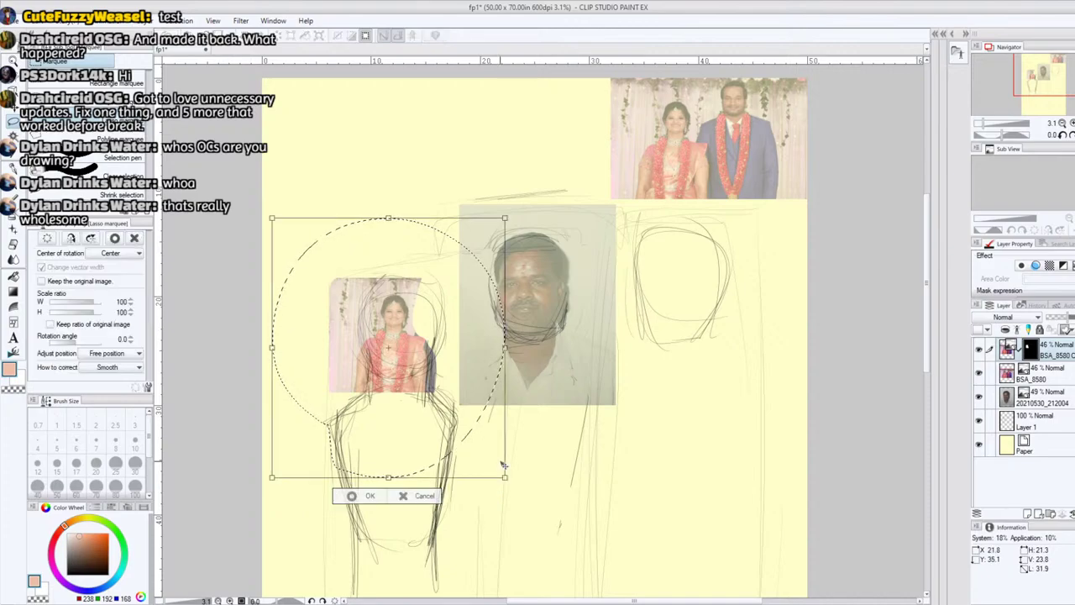
{"action": "left_click_drag", "start_coordinate": [500, 486], "coordinate": [600, 591]}
{"action": "left_click_drag", "start_coordinate": [580, 548], "coordinate": [565, 512]}
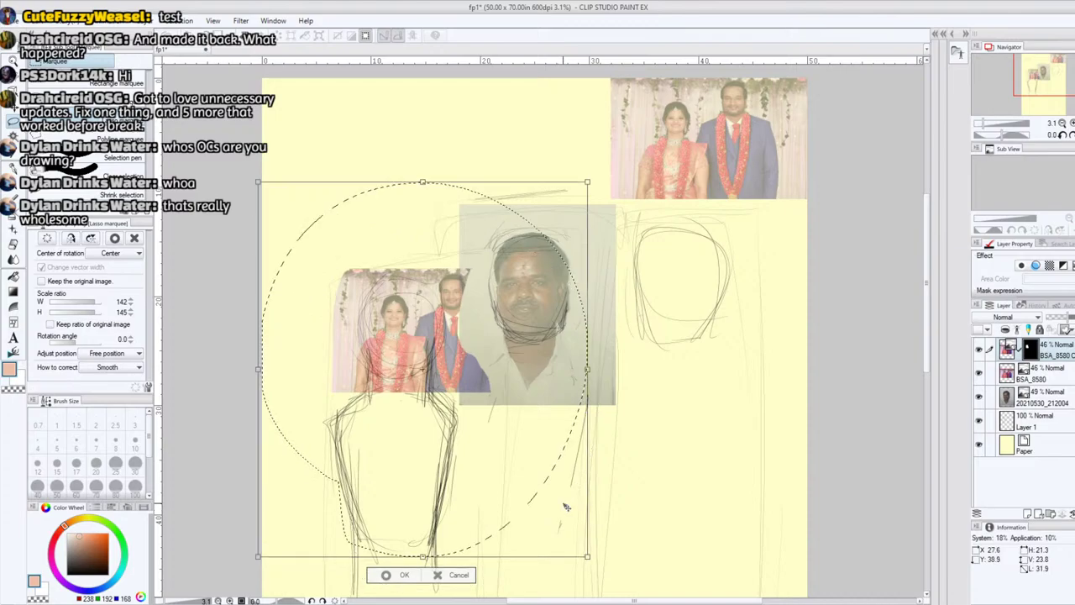
{"action": "left_click", "coordinate": [405, 576]}
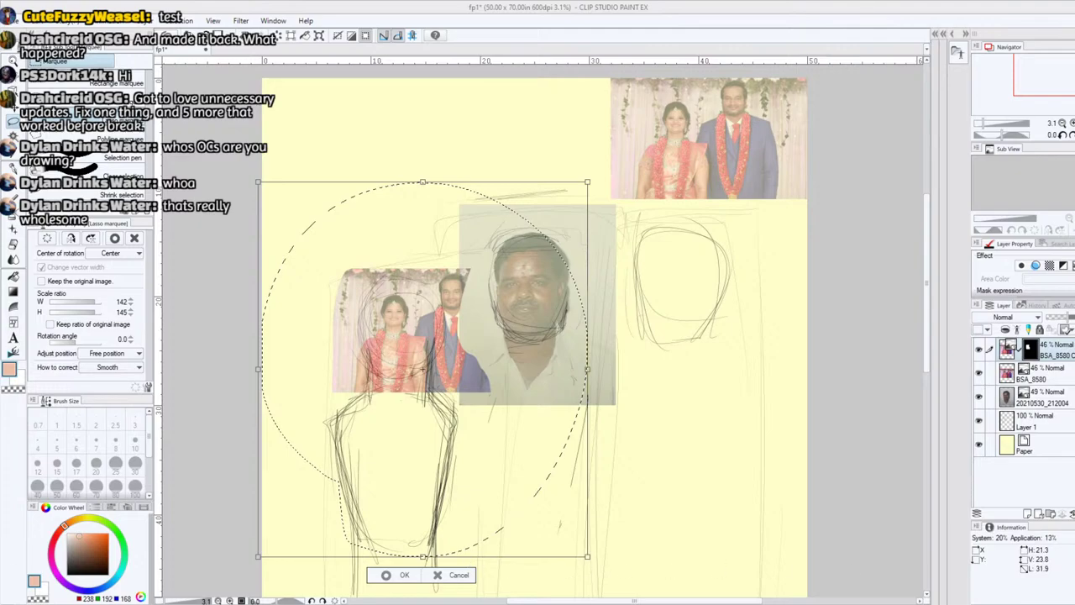
{"action": "key", "text": "Return"}
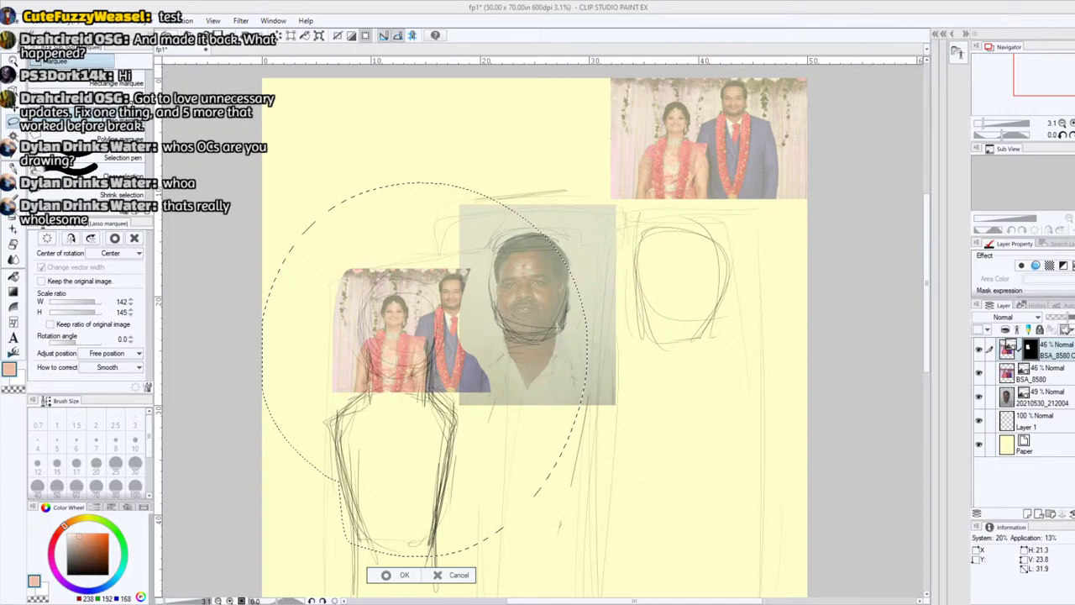
{"action": "left_click", "coordinate": [404, 576]}
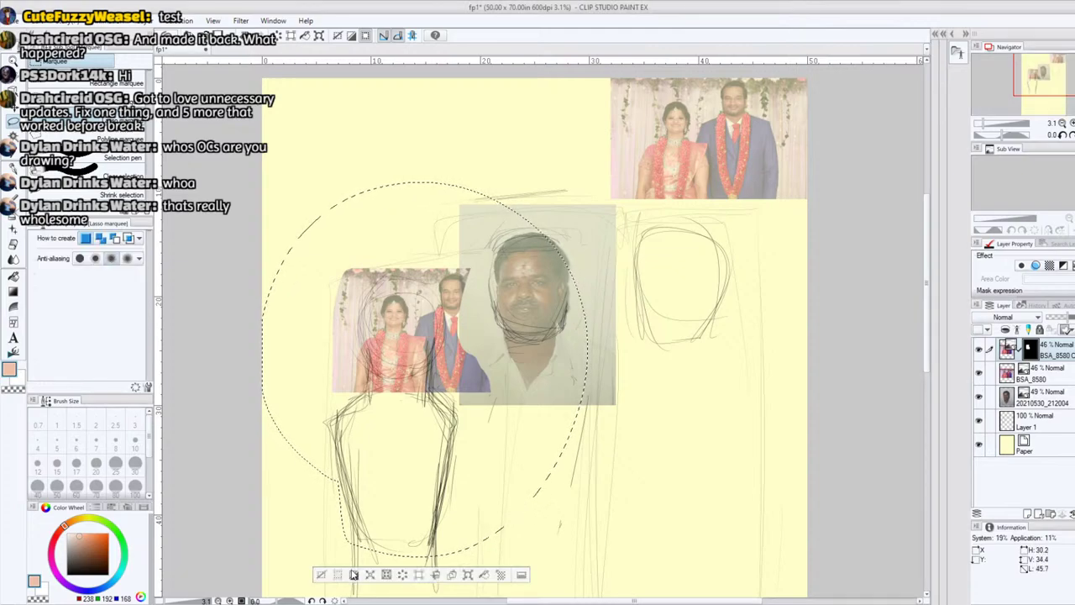
{"action": "left_click", "coordinate": [322, 574]}
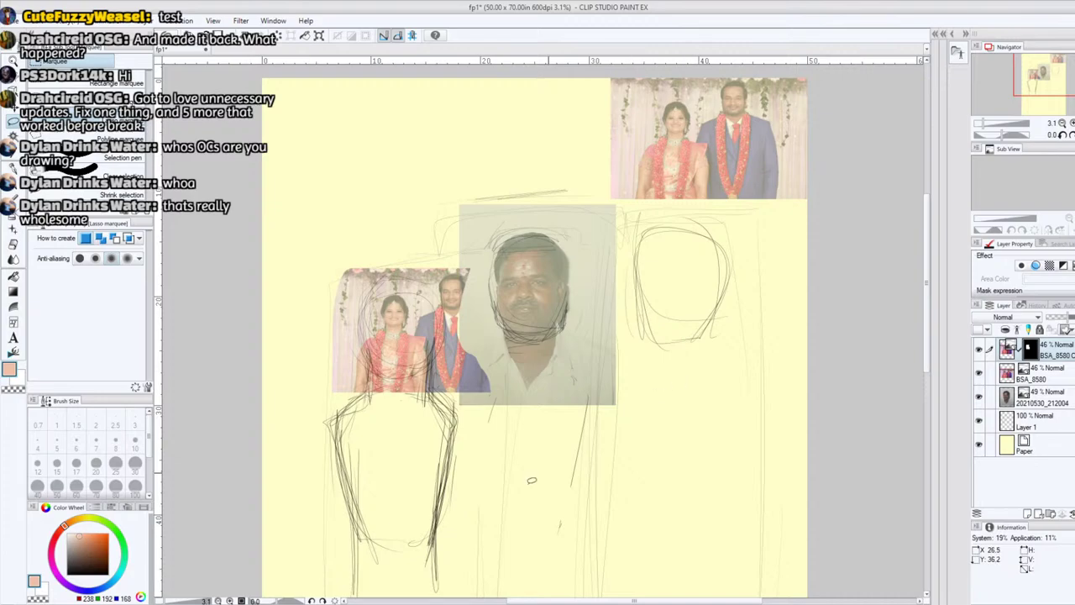
- Rasterize the BSA_8580 Copy layer and reposition its photo over the shorter figure's head sketch
{"action": "key", "text": "k"}
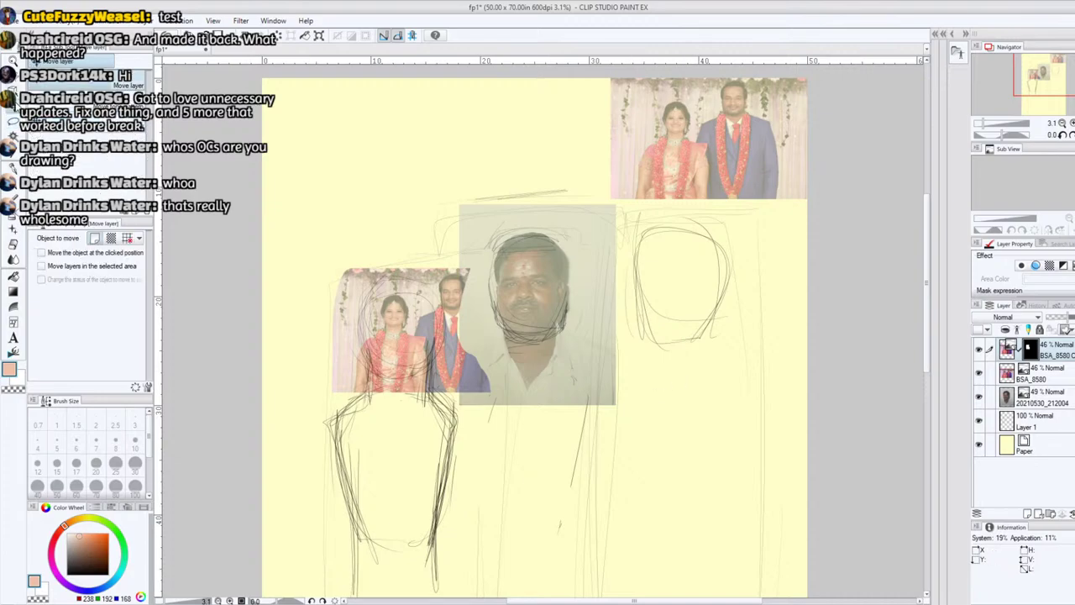
{"action": "mouse_move", "coordinate": [417, 352]}
{"action": "left_mouse_down"}
{"action": "mouse_move", "coordinate": [426, 401]}
{"action": "mouse_move", "coordinate": [423, 382]}
{"action": "left_mouse_up"}
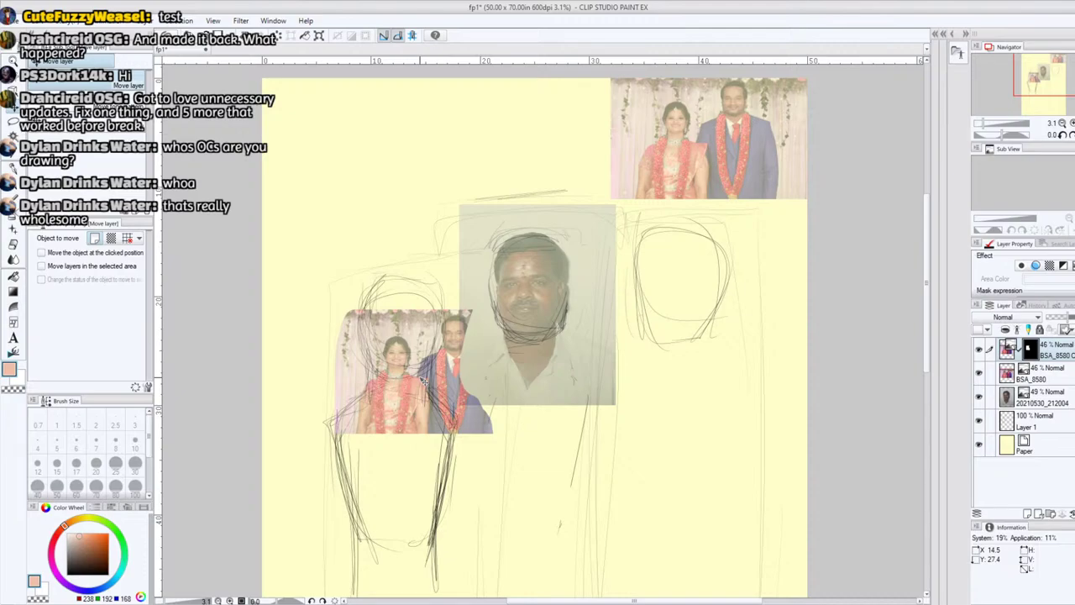
{"action": "key", "text": "m"}
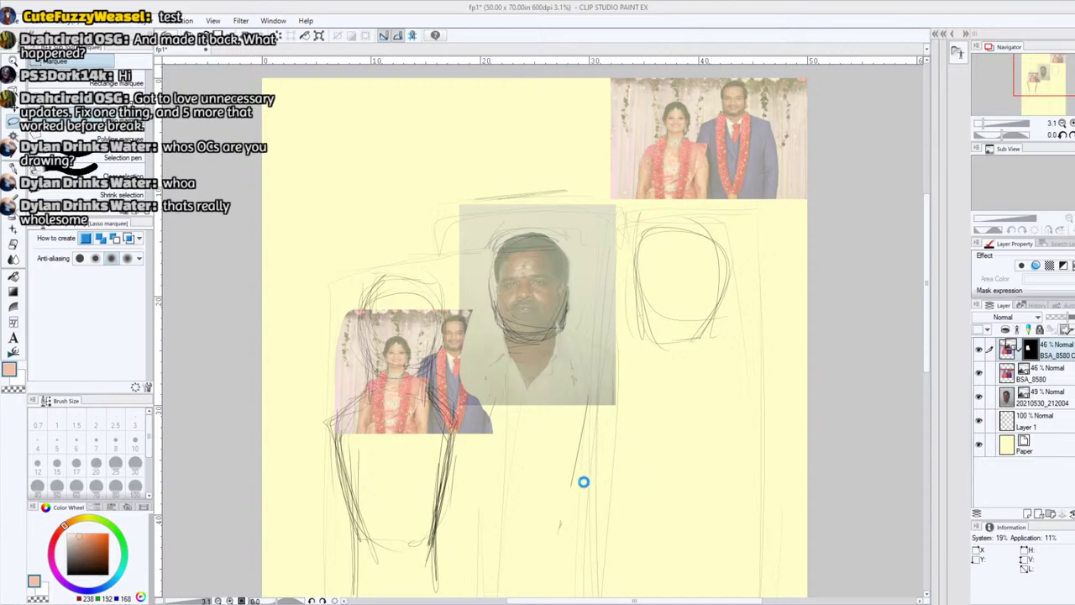
{"action": "key", "text": "ctrl+z"}
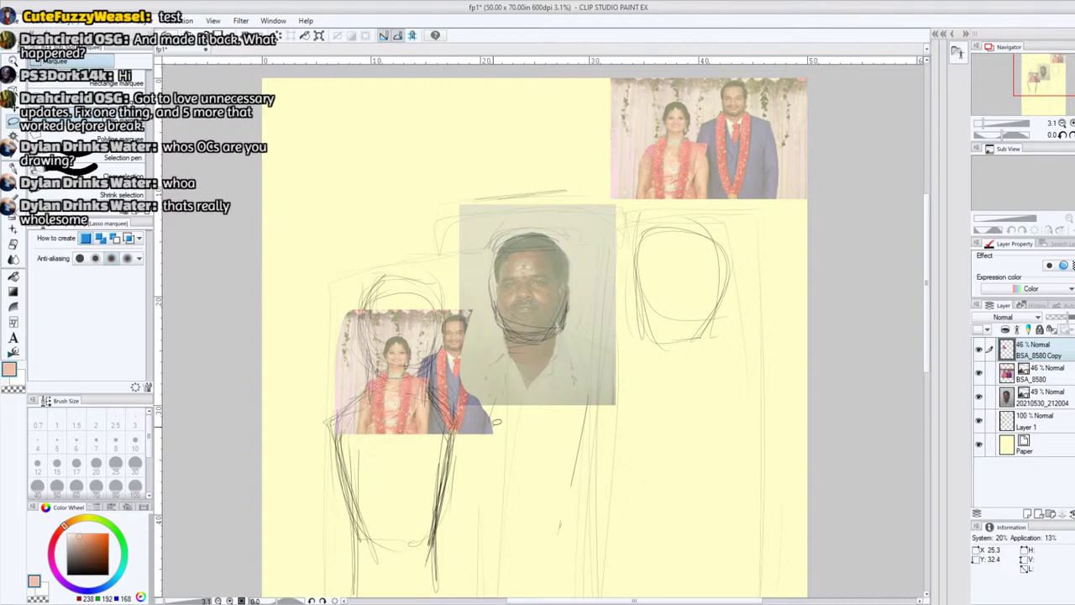
{"action": "left_click", "coordinate": [13, 110]}
{"action": "left_click_drag", "start_coordinate": [440, 409], "coordinate": [426, 375]}
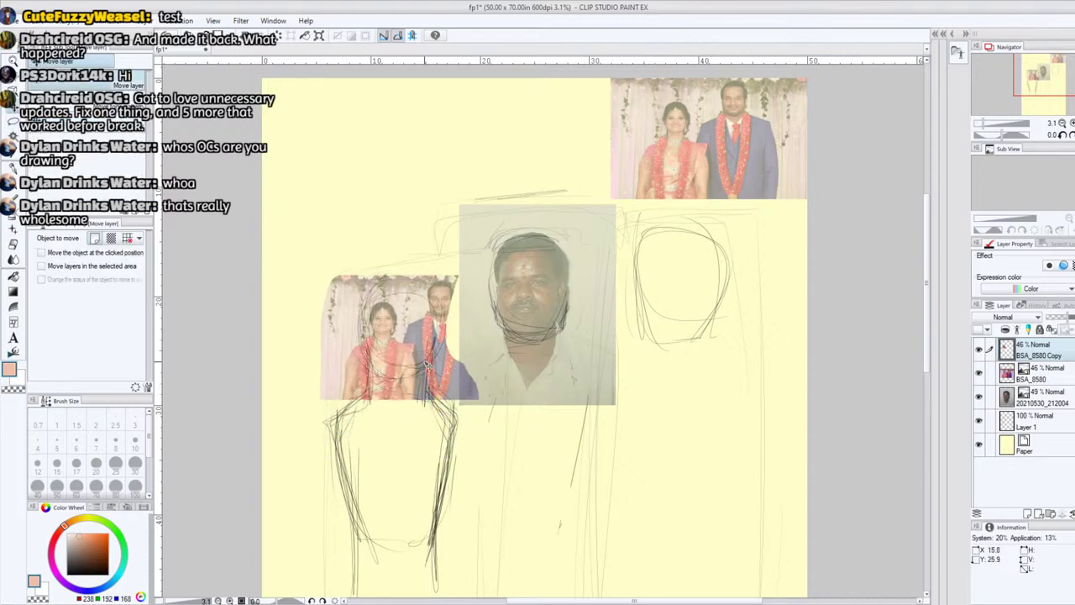
- Lasso the rasterized photo, enlarge it to 240% width and 244% height, and align the woman's face with the shorter figure's head sketch
{"action": "key", "text": "m"}
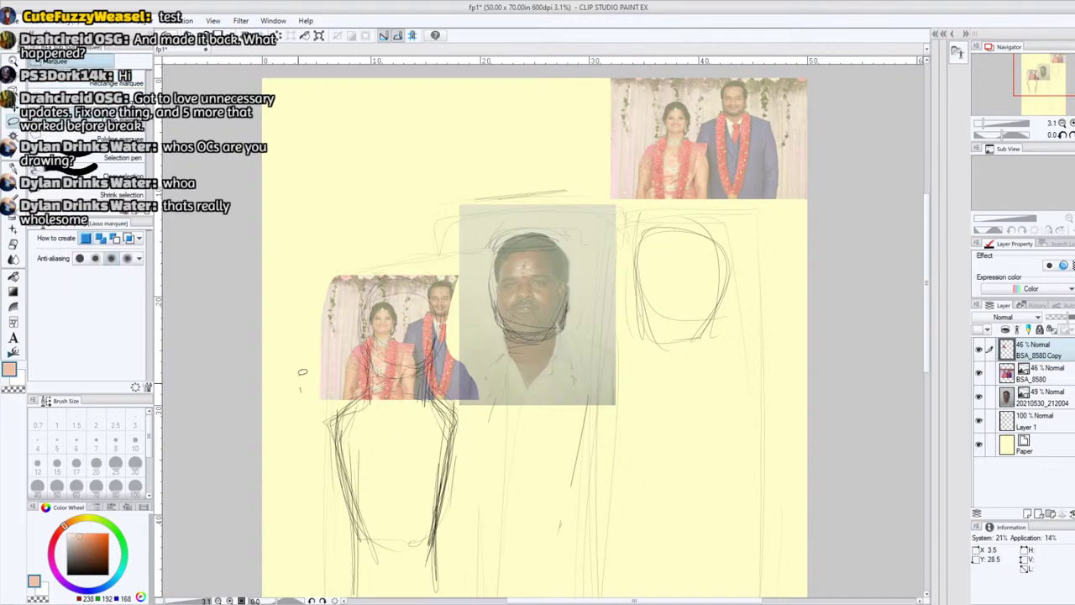
{"action": "mouse_move", "coordinate": [302, 383]}
{"action": "left_mouse_down"}
{"action": "mouse_move", "coordinate": [458, 234]}
{"action": "mouse_move", "coordinate": [510, 298]}
{"action": "mouse_move", "coordinate": [468, 438]}
{"action": "mouse_move", "coordinate": [300, 384]}
{"action": "left_mouse_up"}
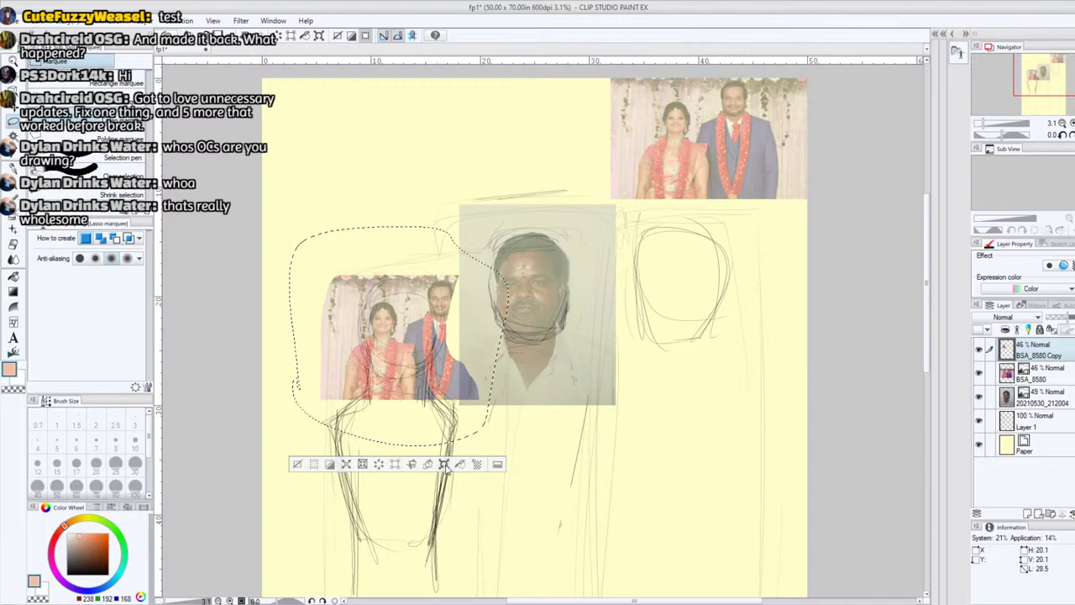
{"action": "key", "text": "ctrl+t"}
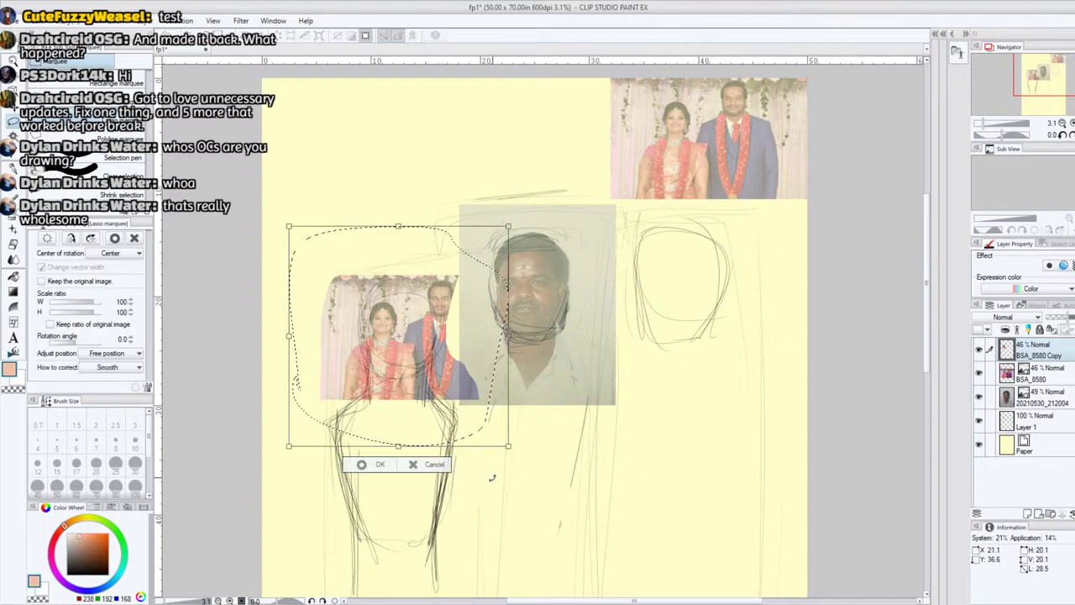
{"action": "left_click_drag", "start_coordinate": [509, 445], "coordinate": [664, 604]}
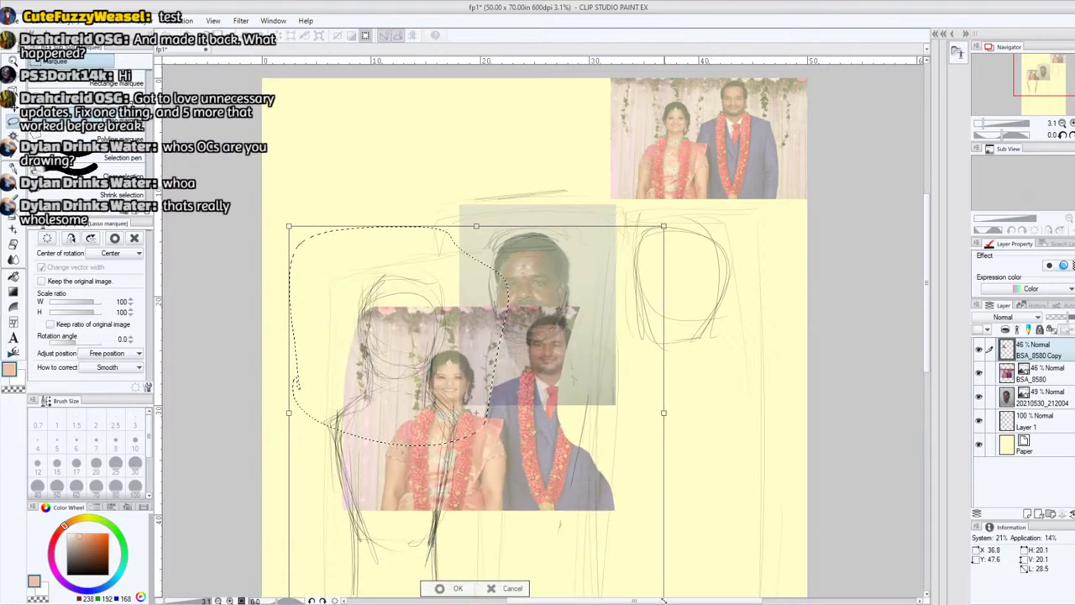
{"action": "mouse_move", "coordinate": [510, 445]}
{"action": "left_mouse_down"}
{"action": "mouse_move", "coordinate": [489, 405]}
{"action": "mouse_move", "coordinate": [501, 432]}
{"action": "left_mouse_up"}
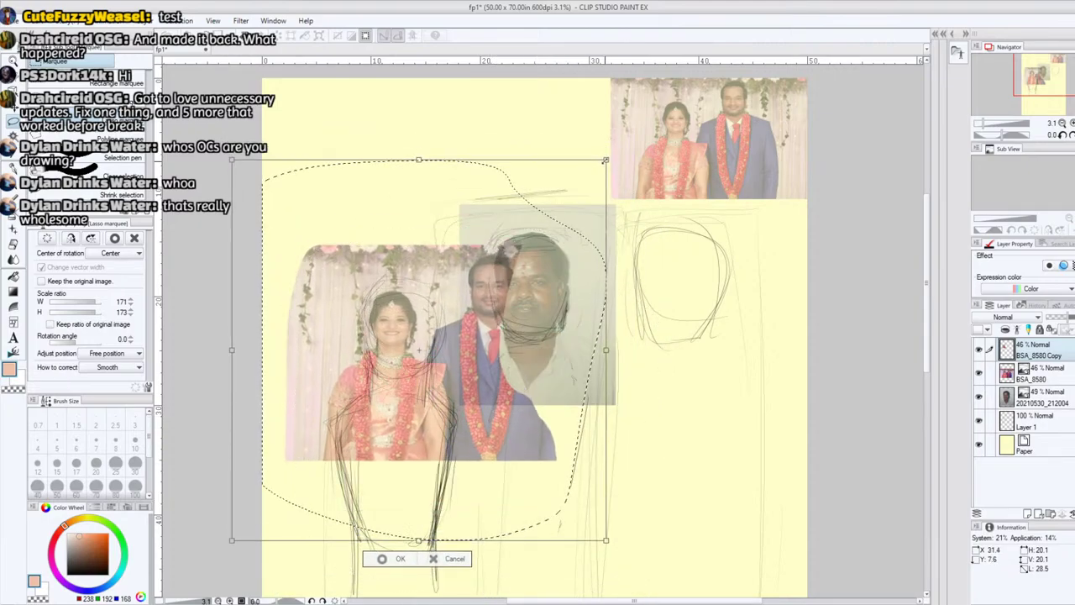
{"action": "left_click_drag", "start_coordinate": [607, 159], "coordinate": [758, 8]}
{"action": "mouse_move", "coordinate": [582, 395]}
{"action": "left_mouse_down"}
{"action": "mouse_move", "coordinate": [520, 497]}
{"action": "mouse_move", "coordinate": [555, 506]}
{"action": "mouse_move", "coordinate": [530, 488]}
{"action": "left_mouse_up"}
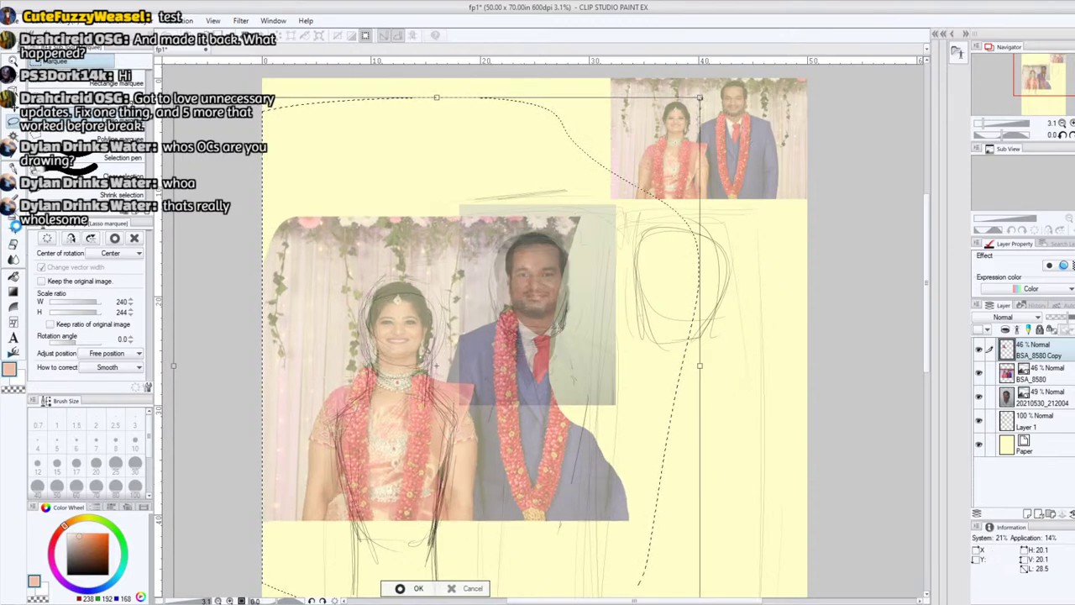
{"action": "left_click", "coordinate": [15, 237]}
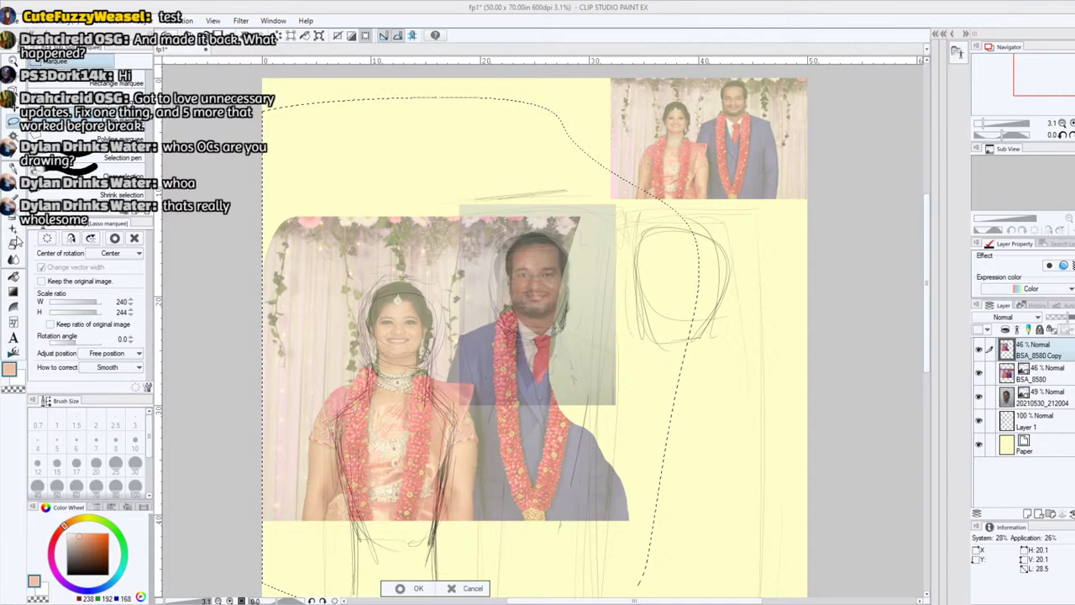
{"action": "key", "text": "Return"}
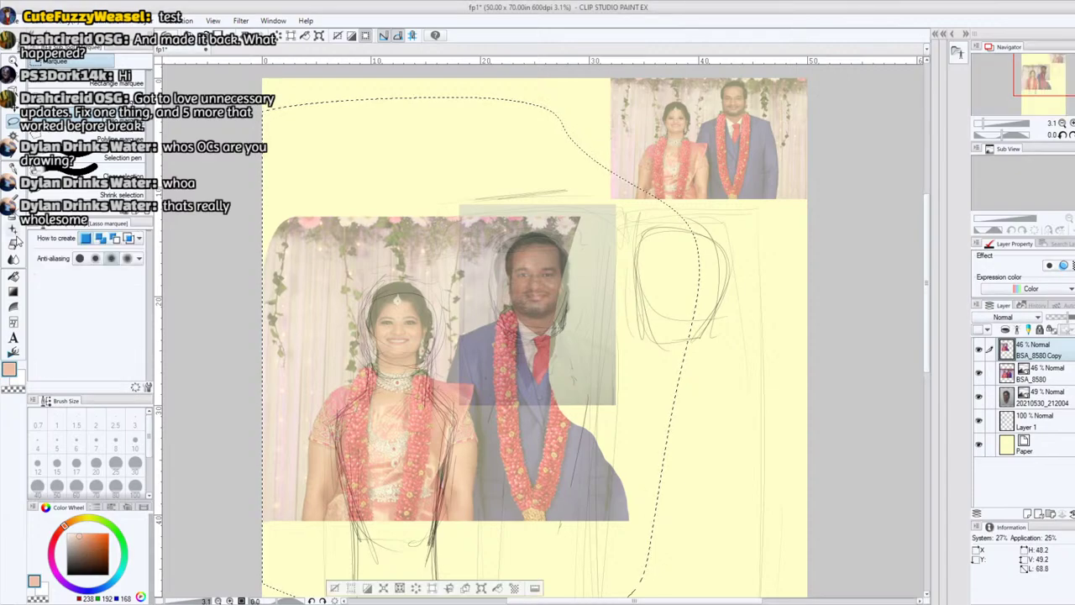
- Clear the selection and erase a band between the woman and the man using the Hard eraser at size 1600.9
{"action": "left_click", "coordinate": [14, 245]}
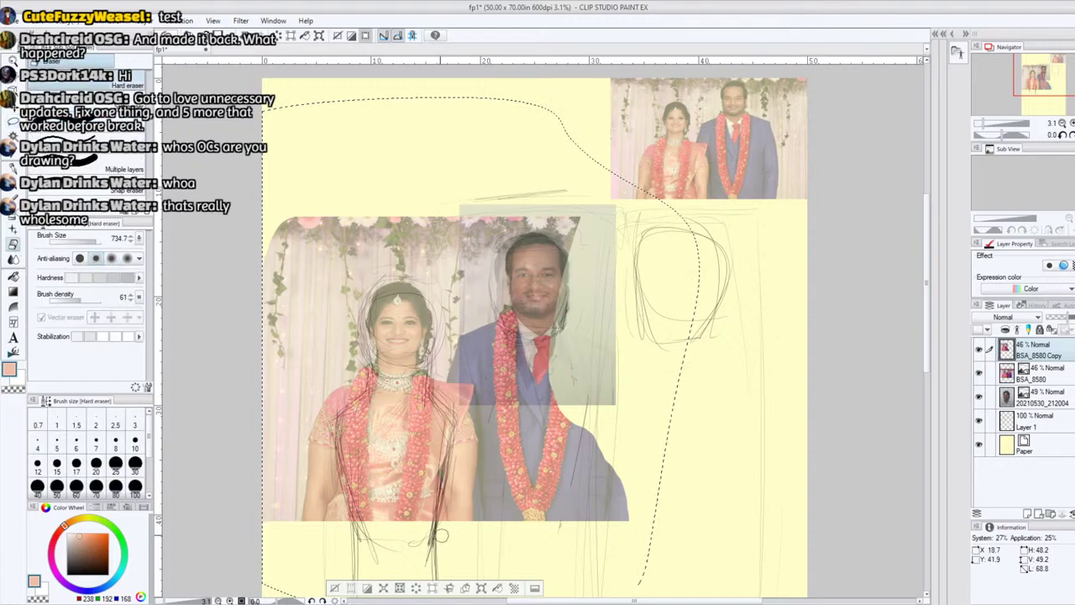
{"action": "left_click", "coordinate": [336, 588]}
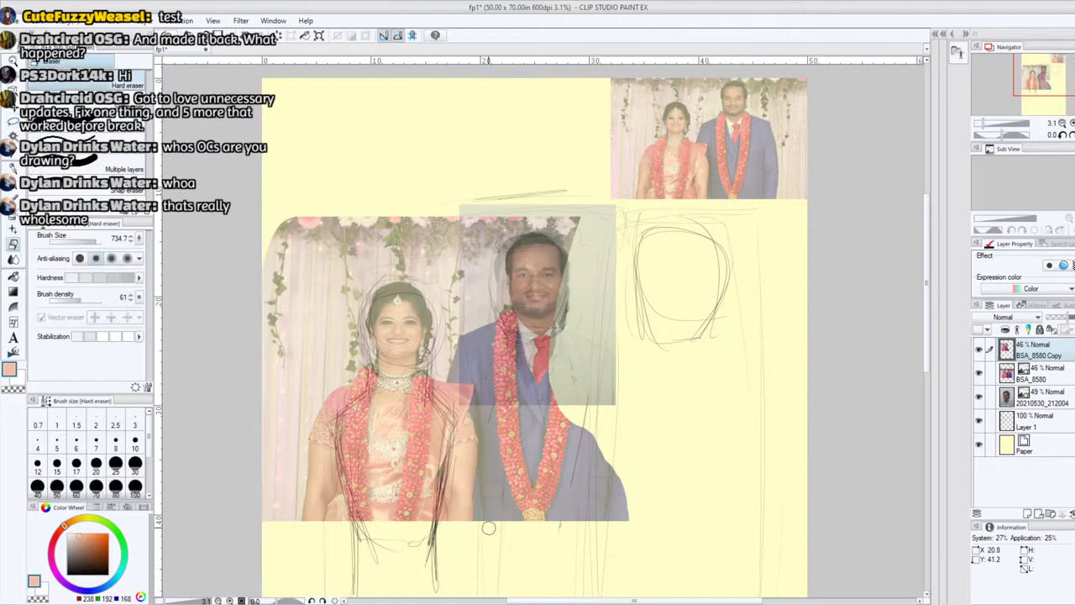
{"action": "left_click", "coordinate": [100, 240]}
{"action": "mouse_move", "coordinate": [489, 528]}
{"action": "left_mouse_down"}
{"action": "mouse_move", "coordinate": [498, 455]}
{"action": "mouse_move", "coordinate": [488, 358]}
{"action": "mouse_move", "coordinate": [484, 368]}
{"action": "mouse_move", "coordinate": [459, 342]}
{"action": "mouse_move", "coordinate": [455, 184]}
{"action": "mouse_move", "coordinate": [475, 331]}
{"action": "mouse_move", "coordinate": [487, 191]}
{"action": "mouse_move", "coordinate": [486, 358]}
{"action": "mouse_move", "coordinate": [478, 333]}
{"action": "mouse_move", "coordinate": [536, 450]}
{"action": "mouse_move", "coordinate": [533, 517]}
{"action": "left_mouse_up"}
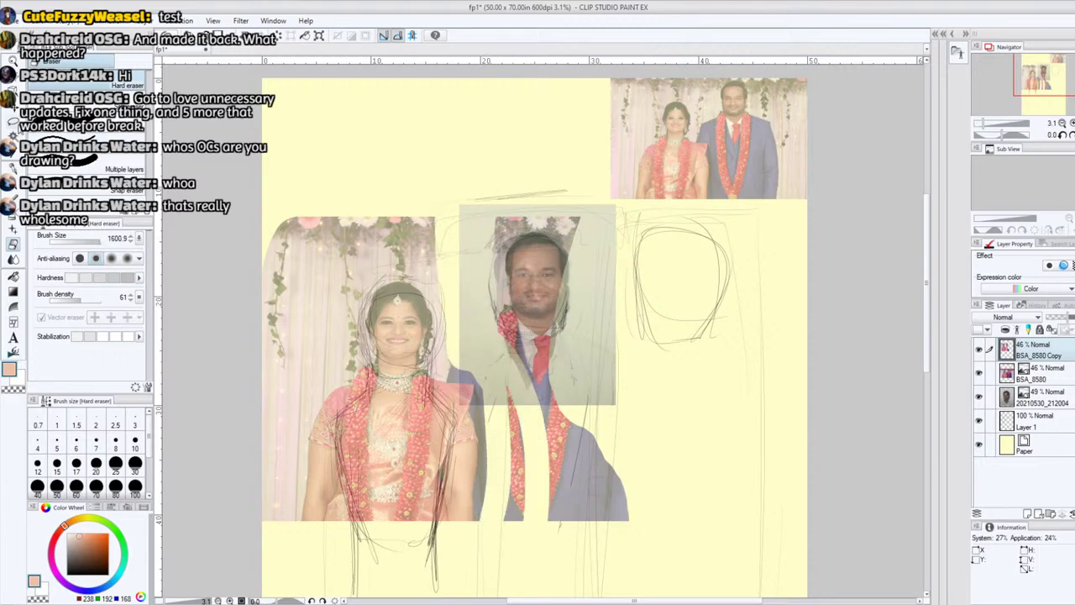
- Lasso around the woman in the enlarged photo, delete everything outside that outline, and clear the selection
{"action": "left_click", "coordinate": [14, 122]}
{"action": "mouse_move", "coordinate": [296, 545]}
{"action": "left_mouse_down"}
{"action": "mouse_move", "coordinate": [319, 381]}
{"action": "mouse_move", "coordinate": [350, 352]}
{"action": "mouse_move", "coordinate": [373, 266]}
{"action": "mouse_move", "coordinate": [456, 268]}
{"action": "mouse_move", "coordinate": [457, 344]}
{"action": "mouse_move", "coordinate": [484, 378]}
{"action": "mouse_move", "coordinate": [498, 458]}
{"action": "mouse_move", "coordinate": [495, 530]}
{"action": "mouse_move", "coordinate": [441, 547]}
{"action": "mouse_move", "coordinate": [301, 543]}
{"action": "left_mouse_up"}
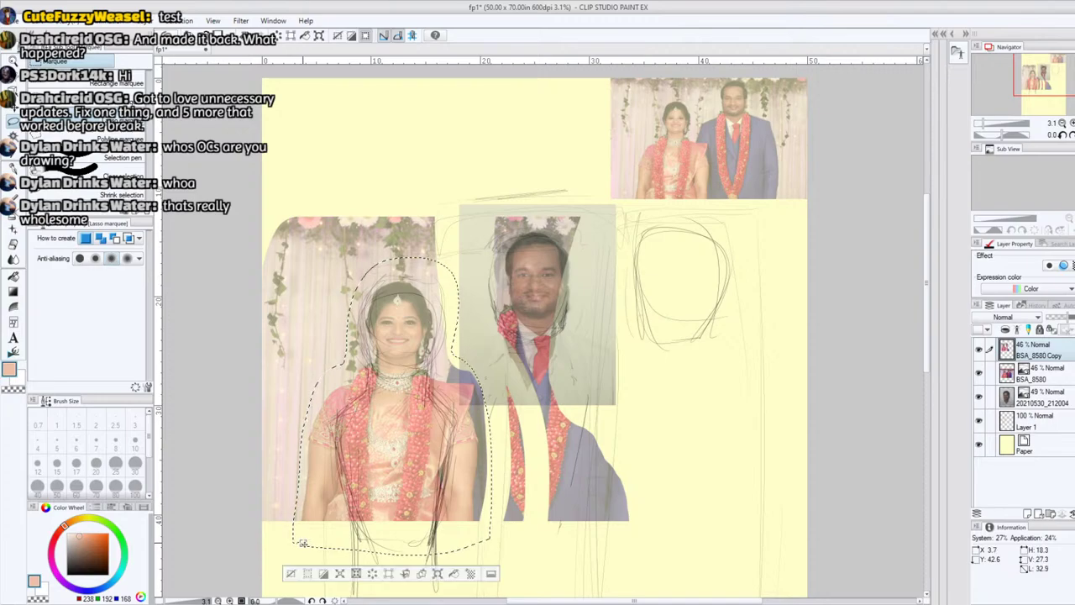
{"action": "left_click", "coordinate": [323, 573]}
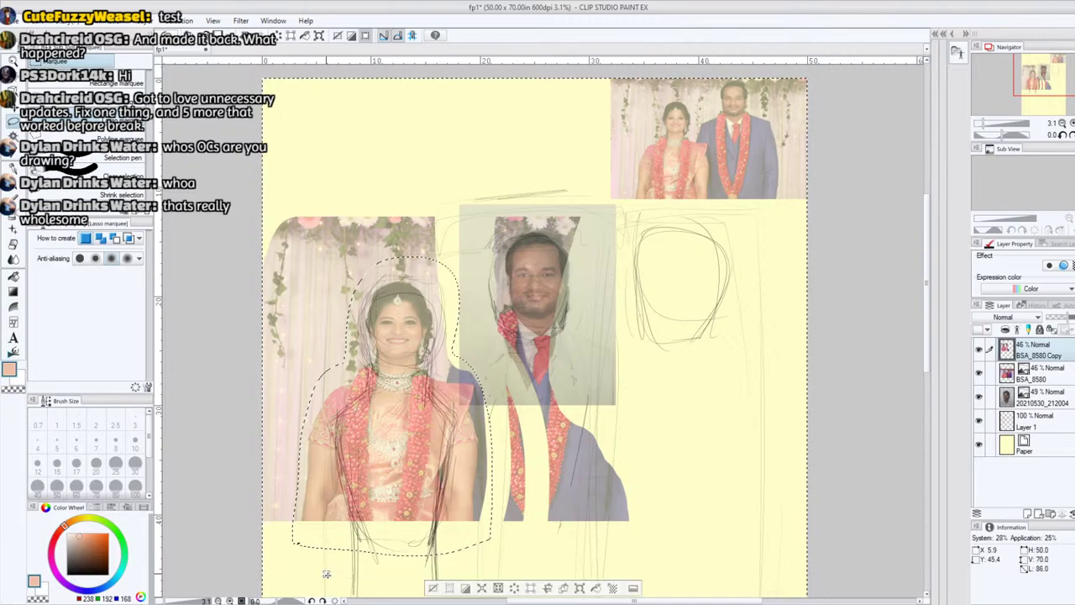
{"action": "key", "text": "Delete"}
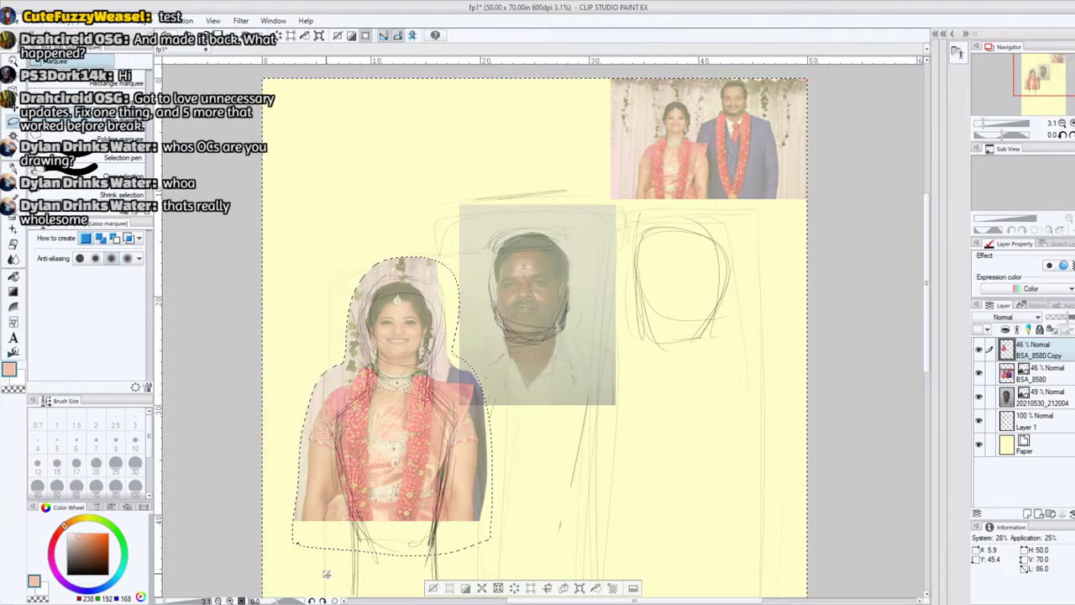
{"action": "left_click", "coordinate": [434, 587]}
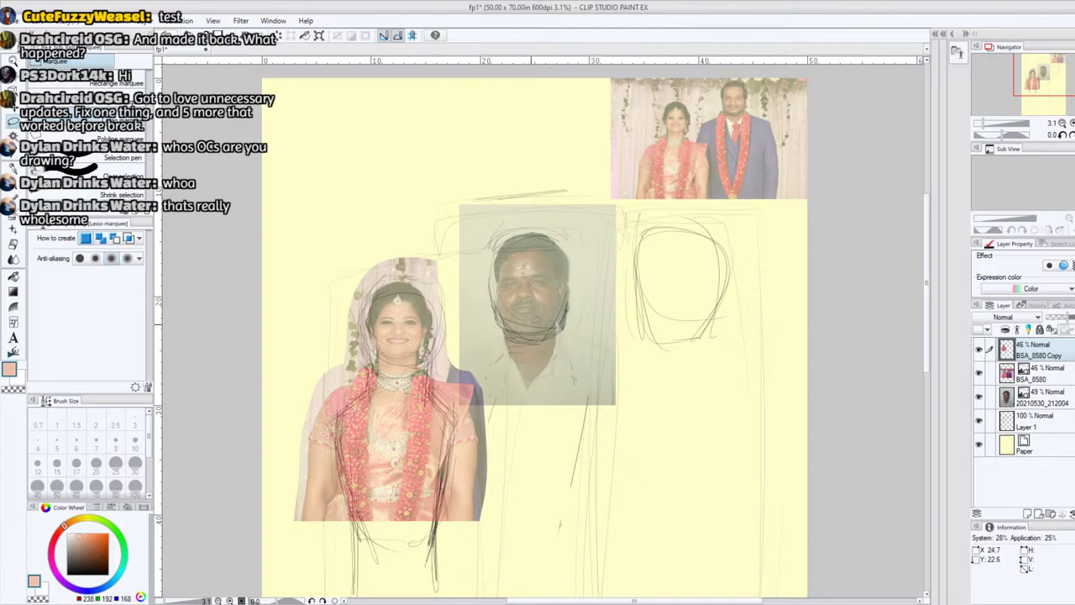
- Lasso the woman on BSA_8580 Copy, enlarge her to 123% width and 119% height over the shorter figure's head sketch, and clear the selection
{"action": "left_click", "coordinate": [1060, 397]}
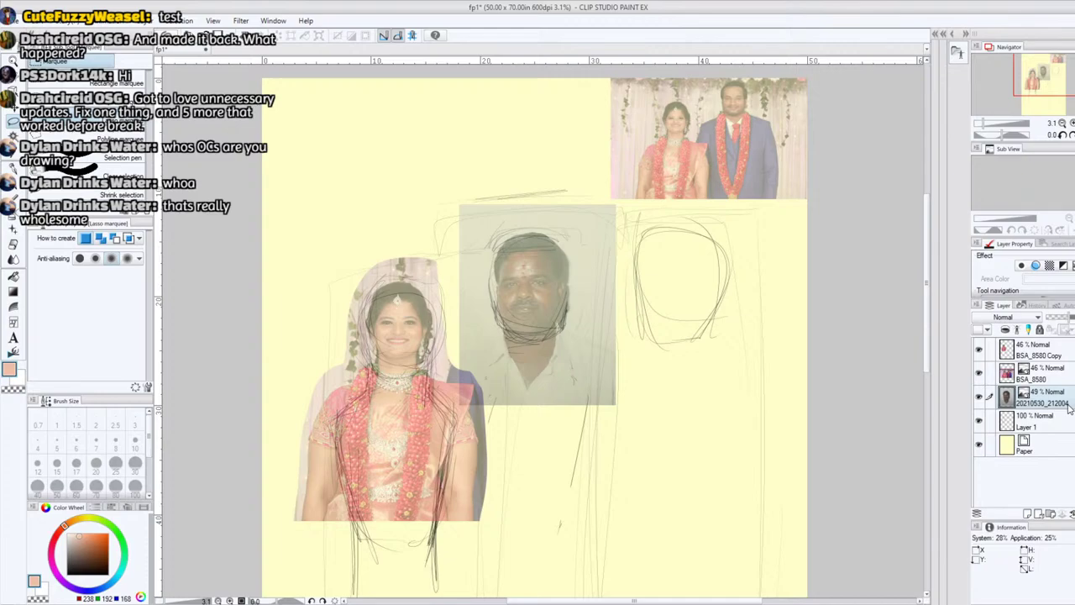
{"action": "left_click", "coordinate": [1061, 351]}
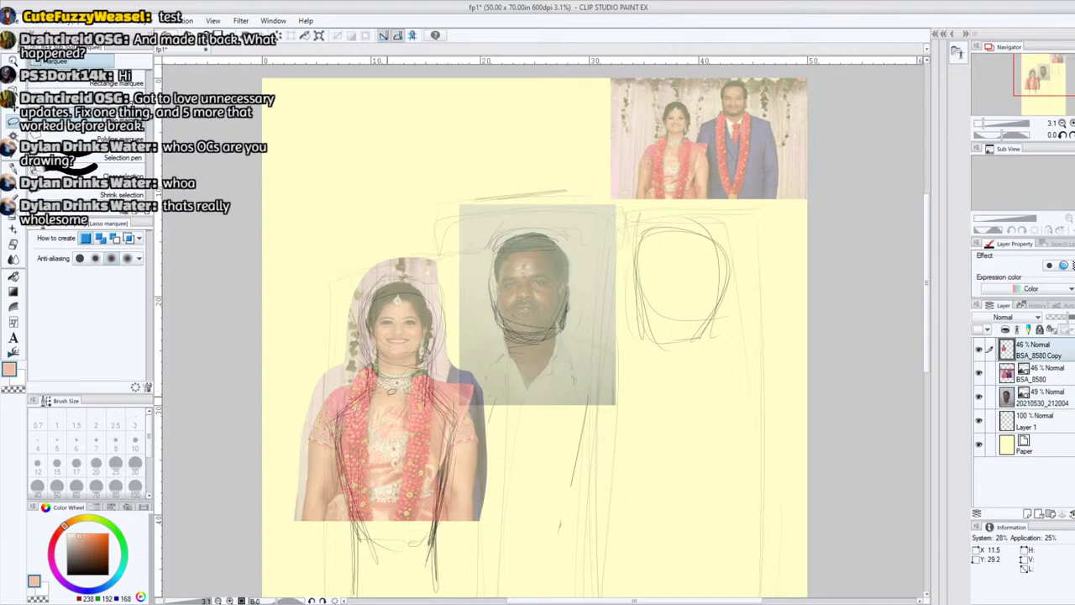
{"action": "mouse_move", "coordinate": [285, 517]}
{"action": "left_mouse_down"}
{"action": "mouse_move", "coordinate": [281, 490]}
{"action": "mouse_move", "coordinate": [391, 206]}
{"action": "mouse_move", "coordinate": [367, 578]}
{"action": "left_mouse_up"}
{"action": "mouse_move", "coordinate": [262, 504]}
{"action": "left_mouse_down"}
{"action": "mouse_move", "coordinate": [501, 520]}
{"action": "mouse_move", "coordinate": [500, 550]}
{"action": "left_mouse_up"}
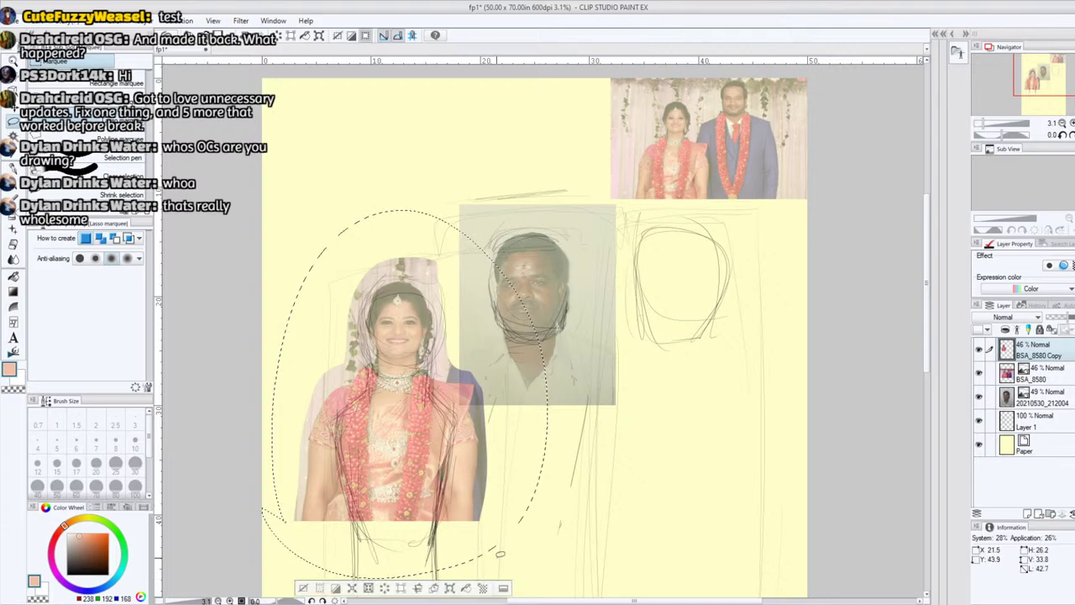
{"action": "left_click", "coordinate": [451, 591]}
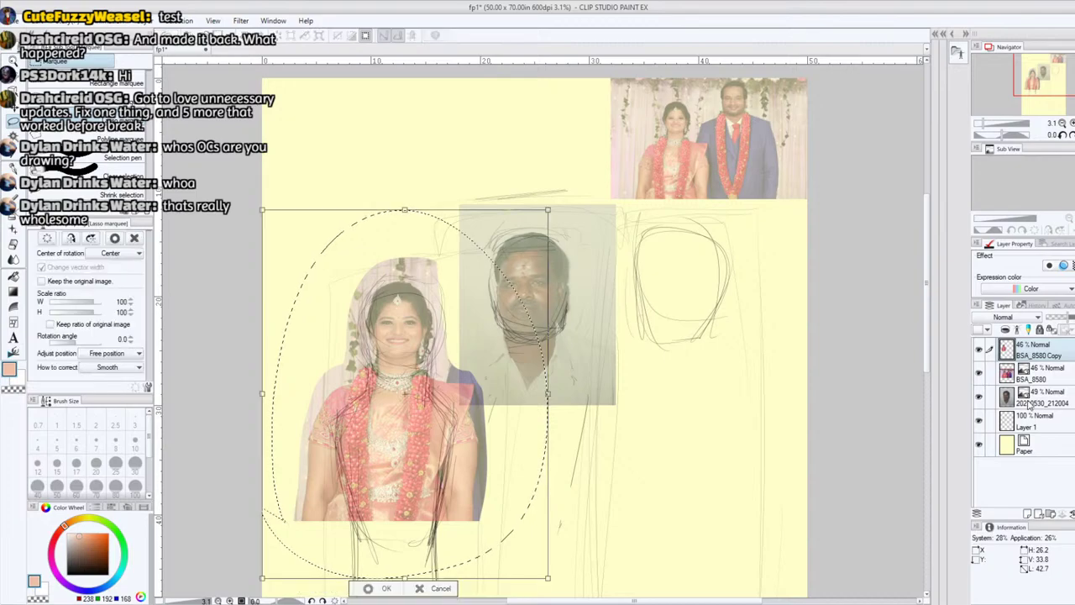
{"action": "left_click_drag", "start_coordinate": [551, 206], "coordinate": [611, 145]}
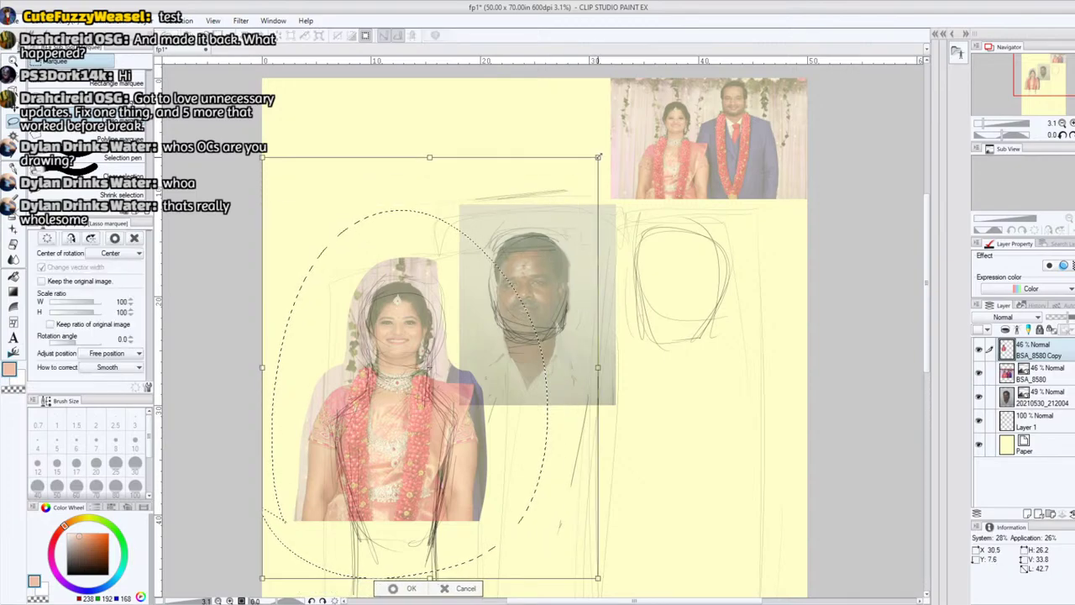
{"action": "left_click_drag", "start_coordinate": [545, 224], "coordinate": [517, 276]}
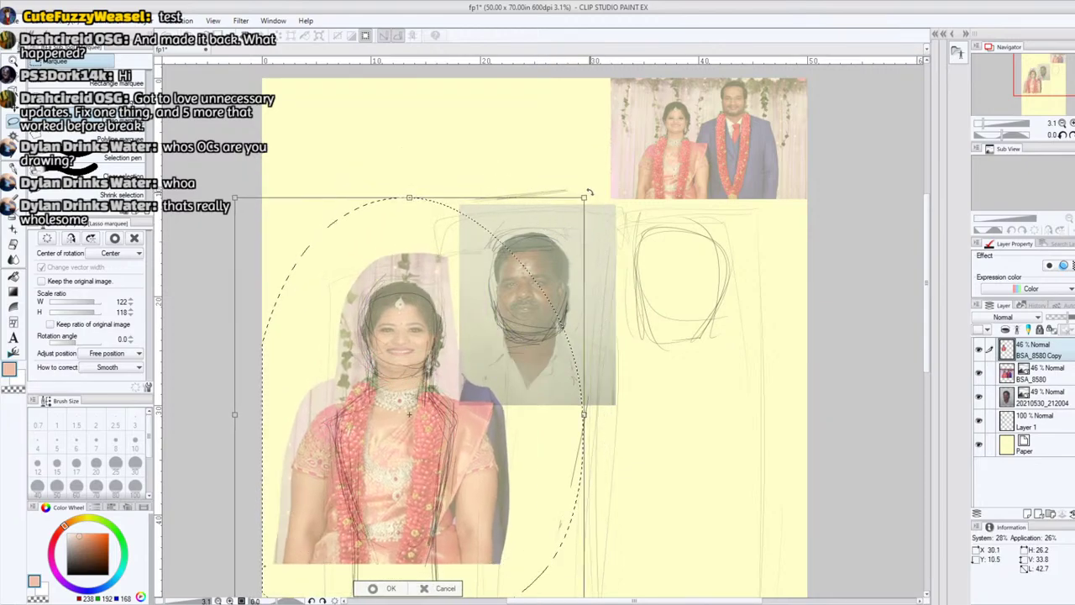
{"action": "left_click_drag", "start_coordinate": [586, 200], "coordinate": [576, 211]}
{"action": "left_click_drag", "start_coordinate": [549, 248], "coordinate": [555, 239]}
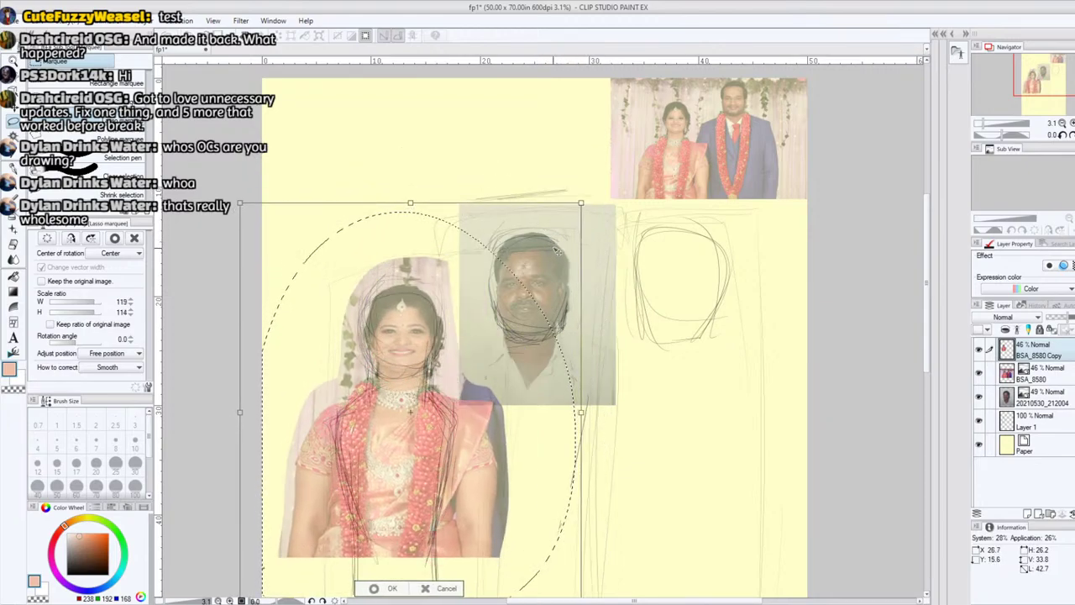
{"action": "mouse_move", "coordinate": [580, 202]}
{"action": "left_mouse_down"}
{"action": "mouse_move", "coordinate": [591, 181]}
{"action": "mouse_move", "coordinate": [584, 195]}
{"action": "left_mouse_up"}
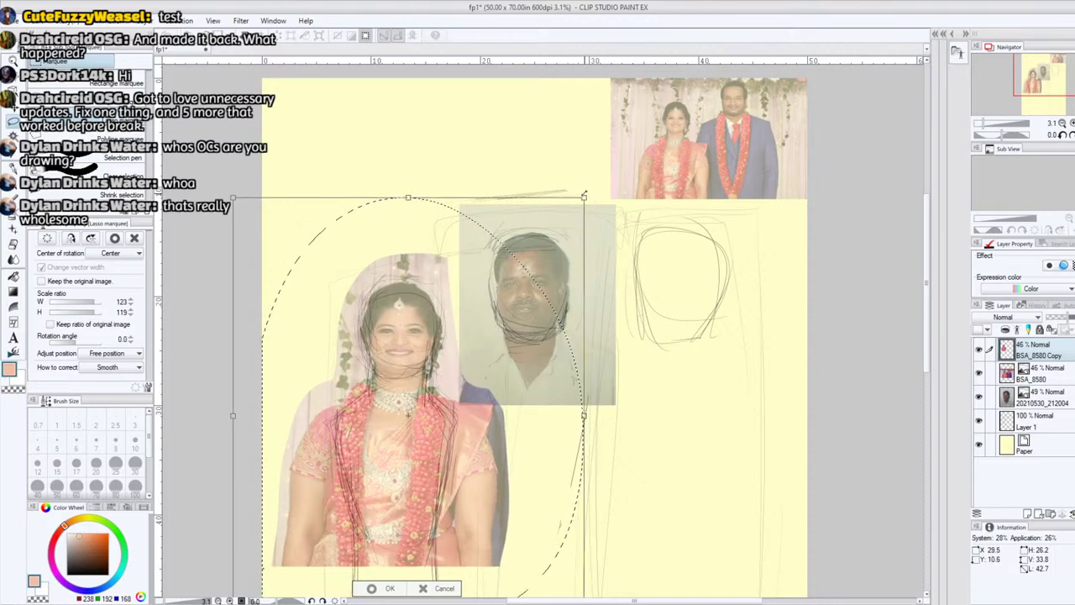
{"action": "left_click", "coordinate": [371, 597]}
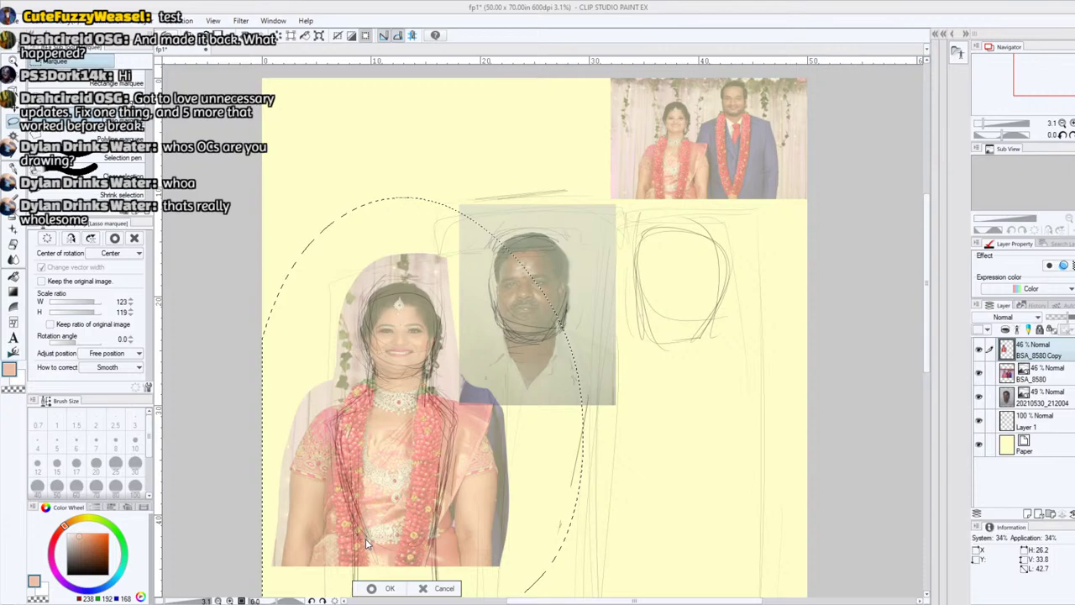
{"action": "key", "text": "Return"}
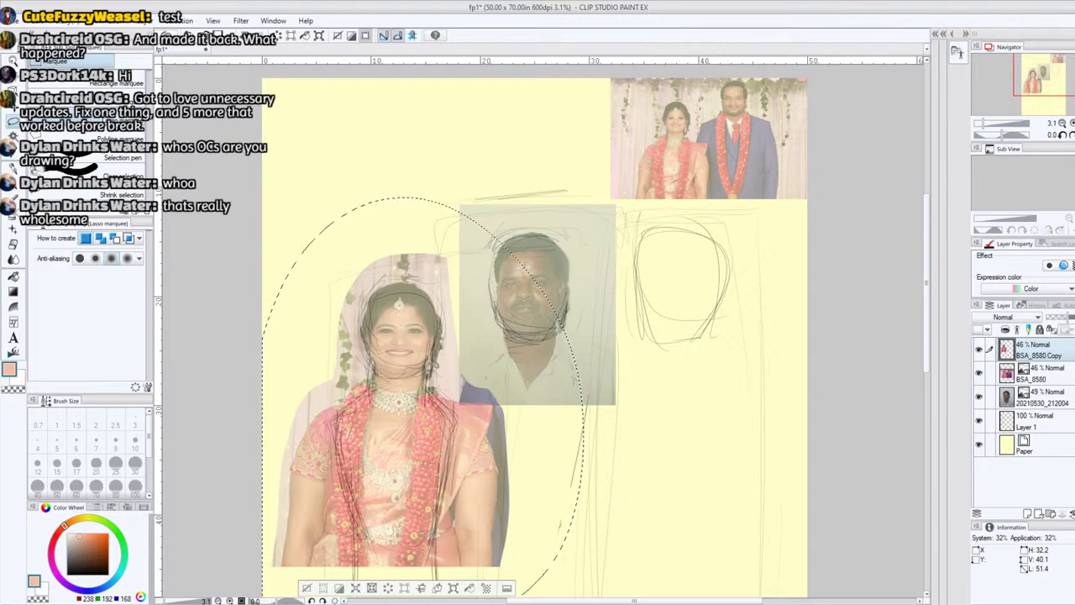
{"action": "left_click", "coordinate": [308, 588]}
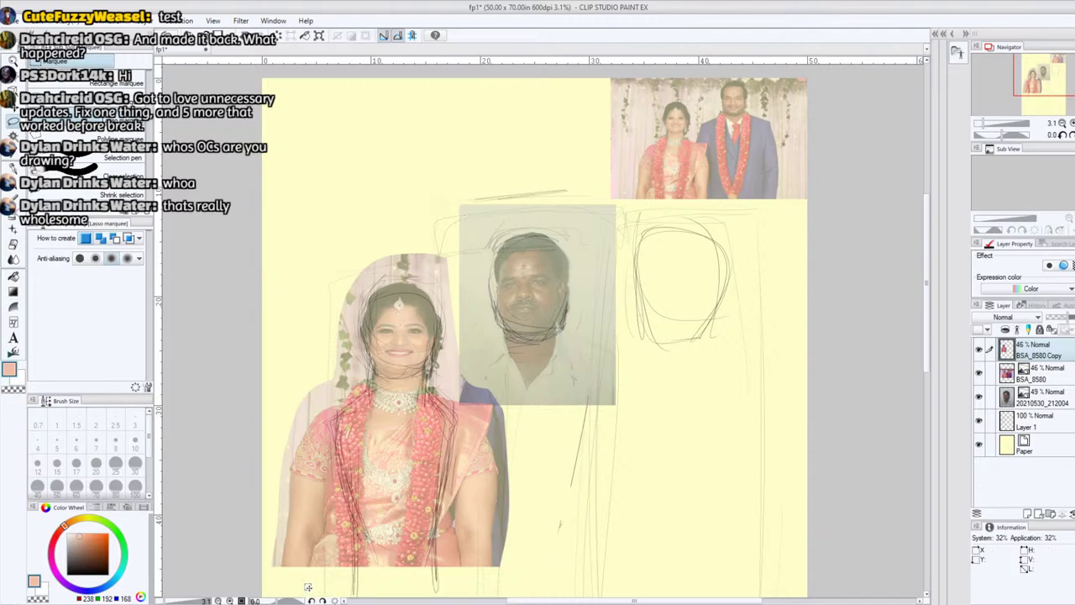
- Lasso around the man in the BSA_8580 photo and invert the selection
{"action": "mouse_move", "coordinate": [710, 200]}
{"action": "left_mouse_down"}
{"action": "mouse_move", "coordinate": [711, 143]}
{"action": "mouse_move", "coordinate": [691, 108]}
{"action": "mouse_move", "coordinate": [710, 63]}
{"action": "mouse_move", "coordinate": [800, 73]}
{"action": "mouse_move", "coordinate": [815, 111]}
{"action": "mouse_move", "coordinate": [813, 200]}
{"action": "mouse_move", "coordinate": [712, 203]}
{"action": "left_mouse_up"}
{"action": "left_click", "coordinate": [1057, 378]}
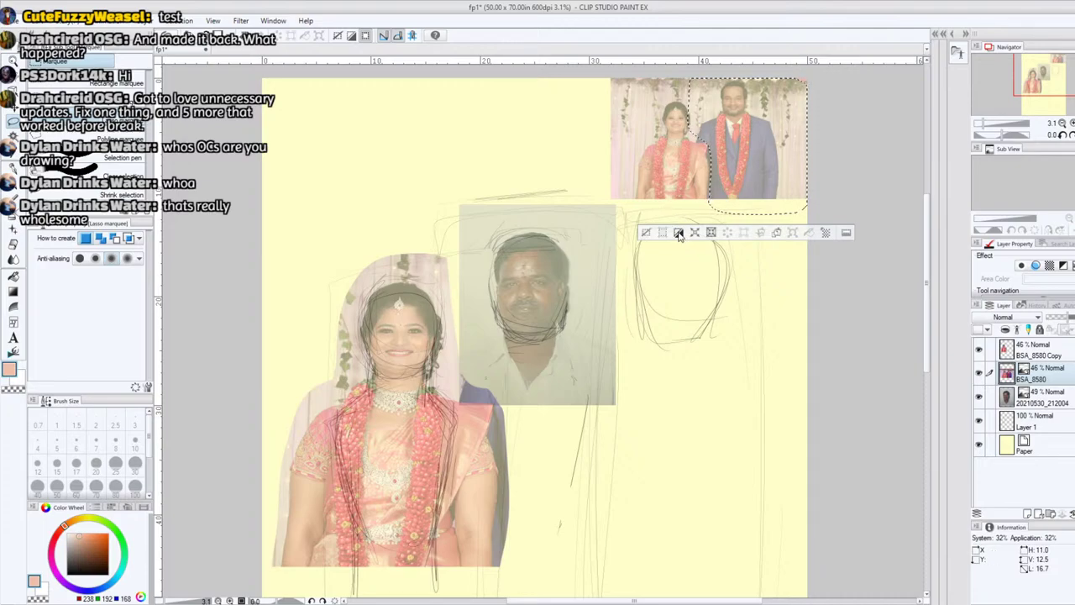
{"action": "left_click", "coordinate": [679, 233]}
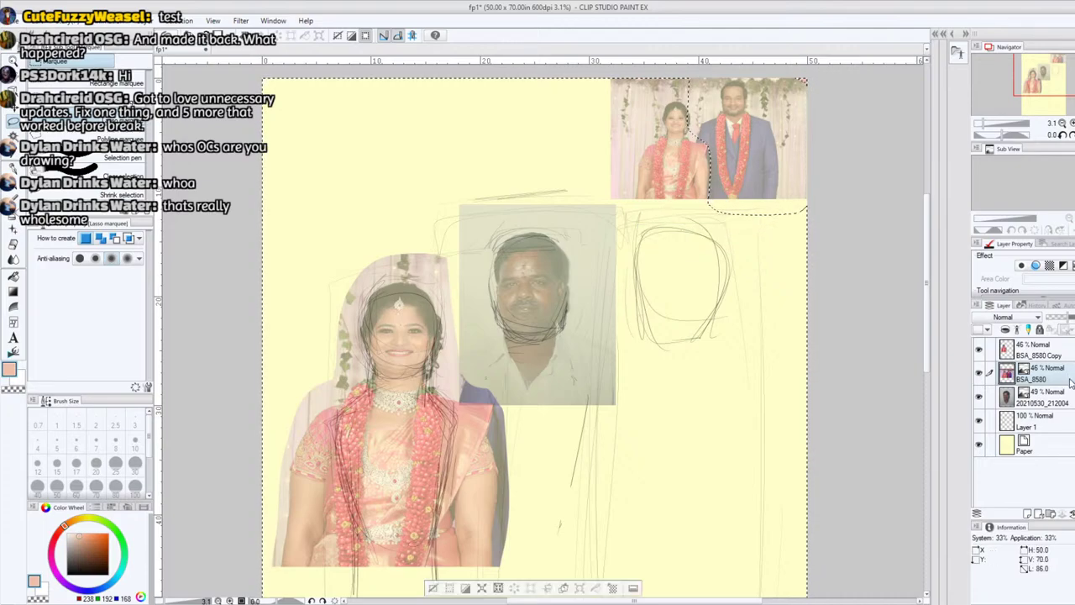
- Duplicate the BSA_8580 layer, hide the original, and delete everything around the man from the copy
{"action": "key", "text": "ctrl+c"}
{"action": "key", "text": "ctrl+v"}
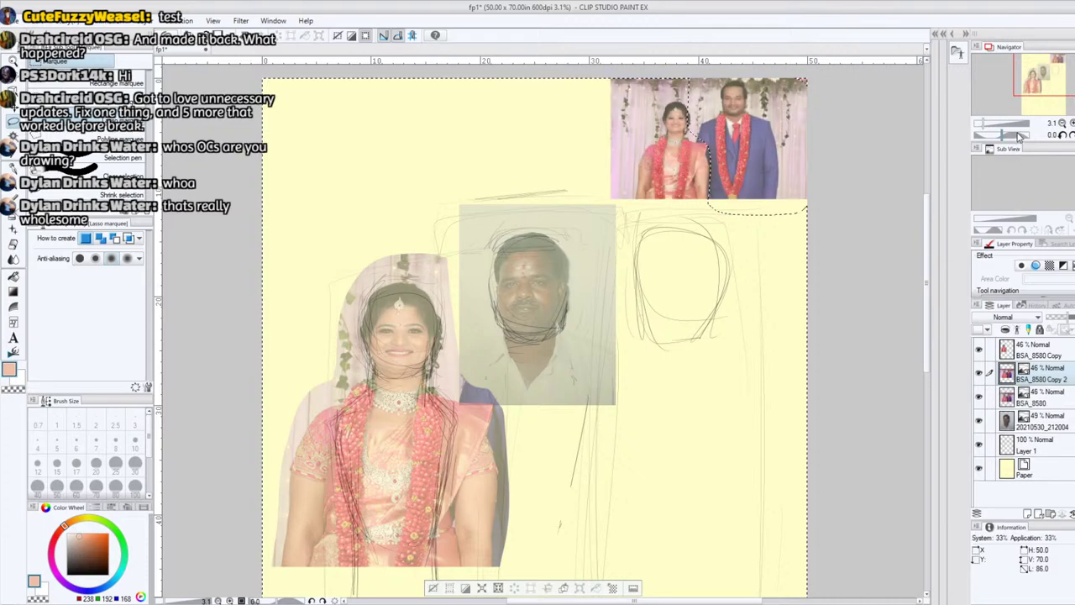
{"action": "left_click", "coordinate": [978, 400]}
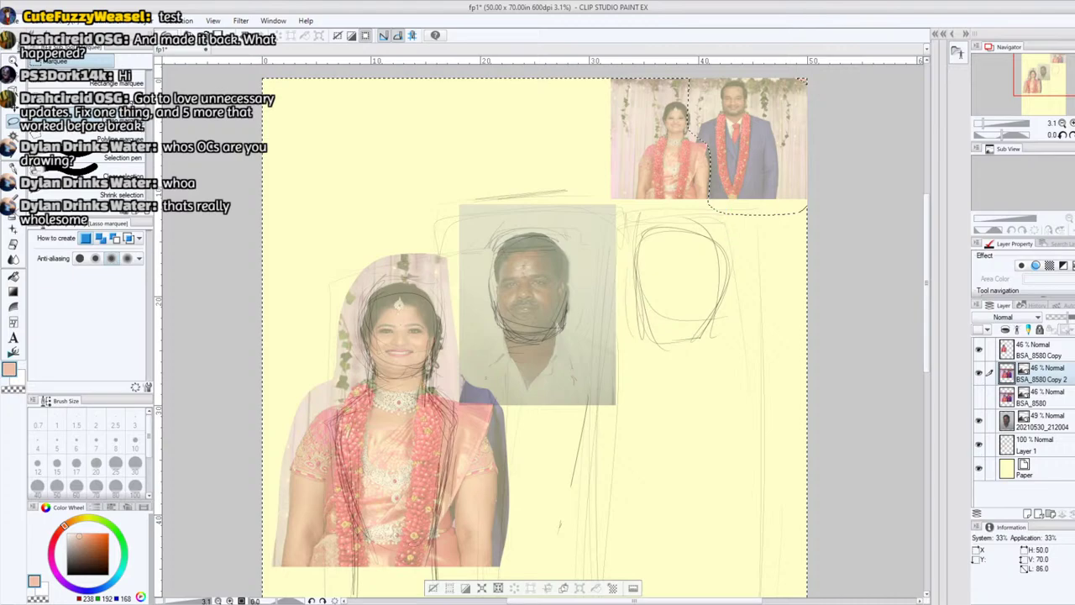
{"action": "key", "text": "Delete"}
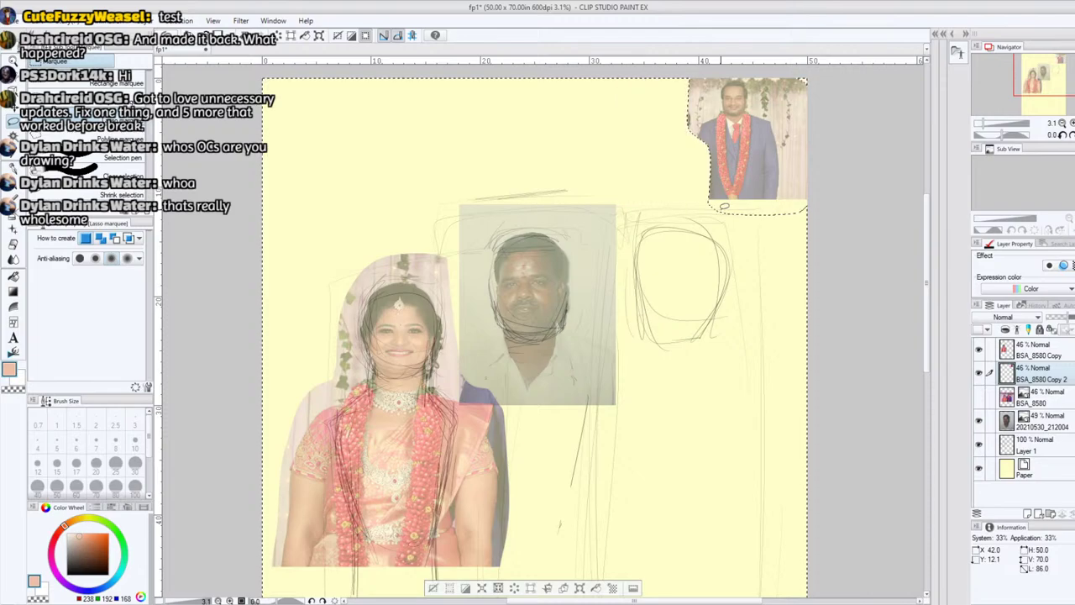
- Move the cut-out man just below the empty third head sketch and clear the selection
{"action": "key", "text": "k"}
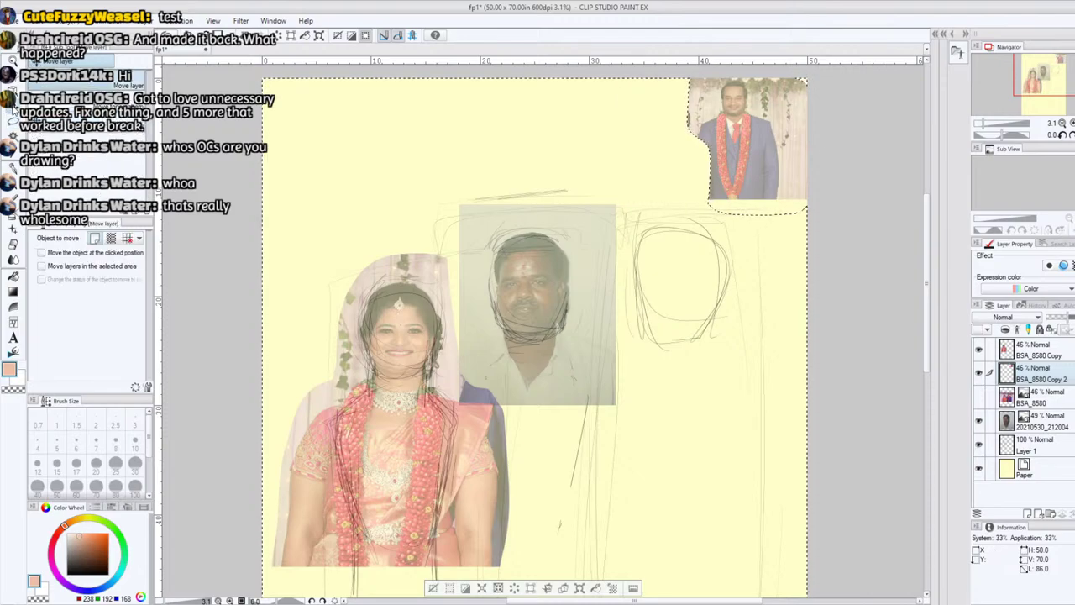
{"action": "left_click_drag", "start_coordinate": [758, 169], "coordinate": [662, 410]}
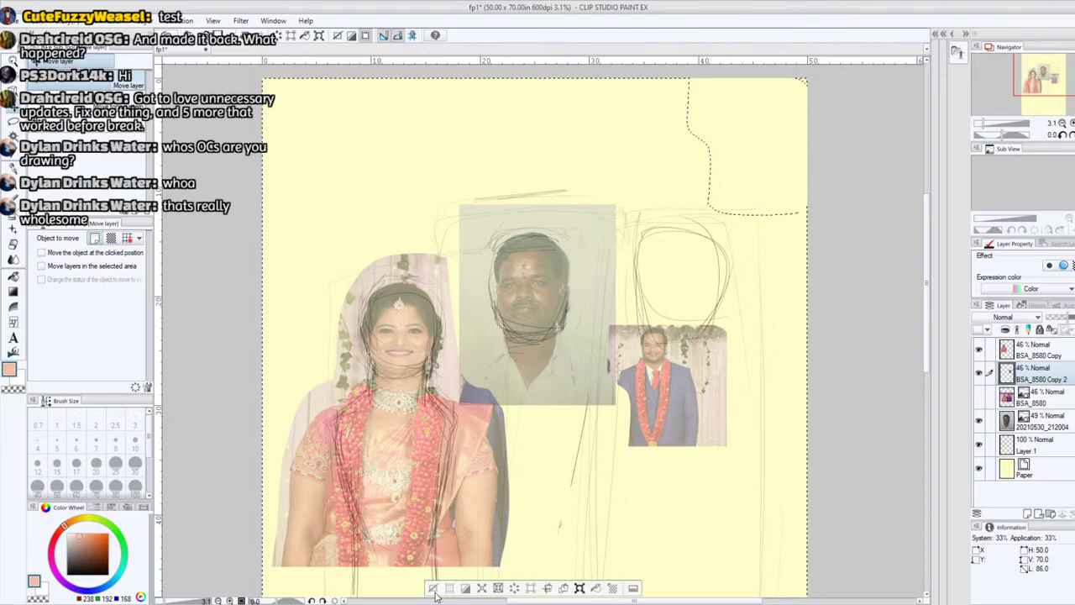
{"action": "left_click", "coordinate": [434, 590]}
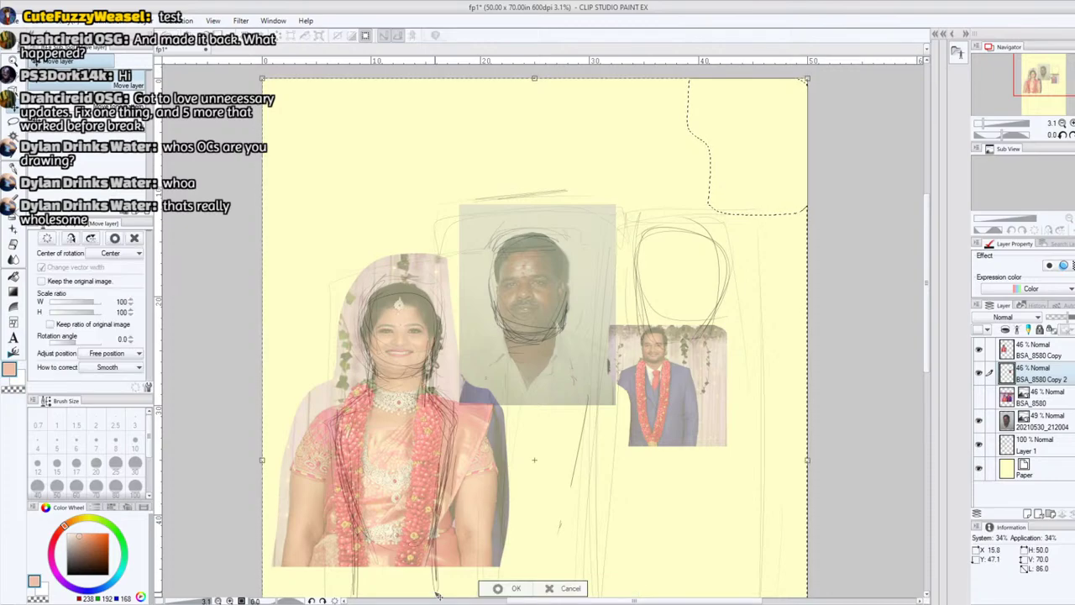
{"action": "left_click", "coordinate": [563, 588]}
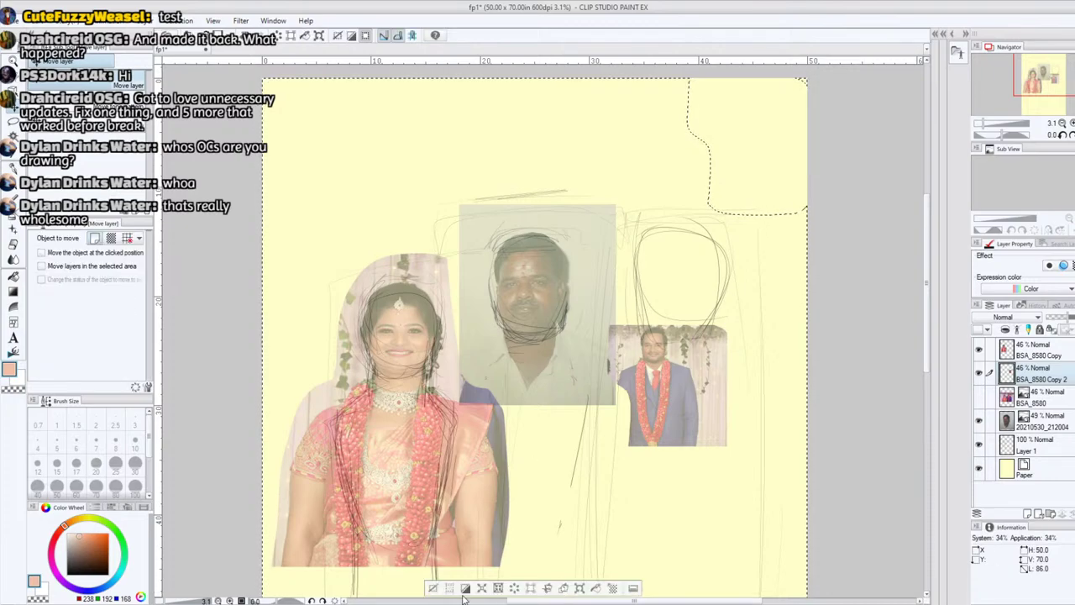
{"action": "left_click", "coordinate": [434, 588]}
- Lasso the cut-out man, enlarge him to 317% width and 313% height over the third head sketch, and clear the selection
{"action": "key", "text": "m"}
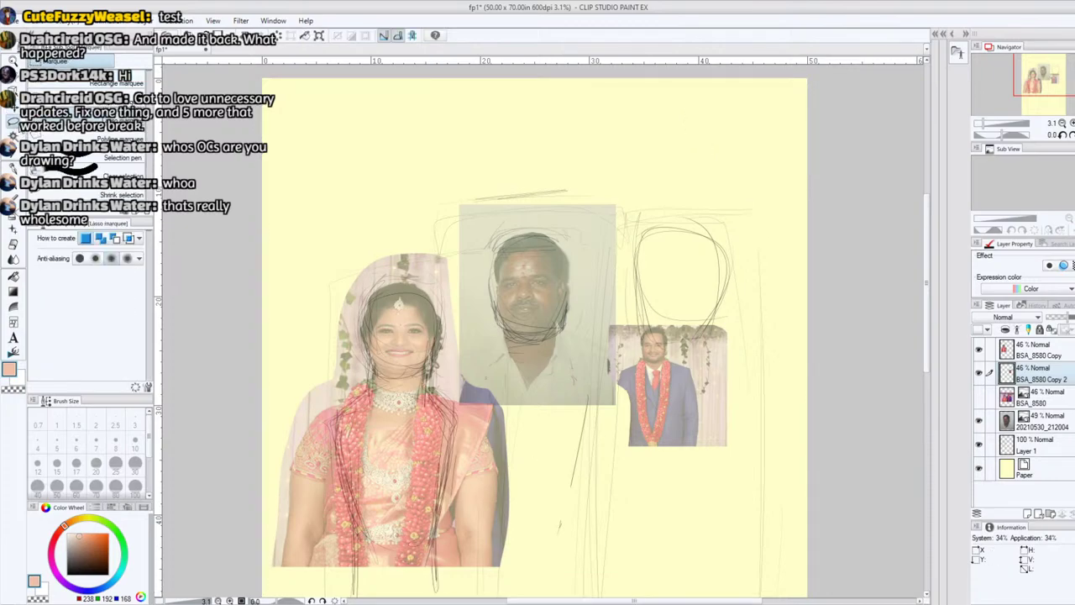
{"action": "mouse_move", "coordinate": [635, 488]}
{"action": "left_mouse_down"}
{"action": "mouse_move", "coordinate": [594, 332]}
{"action": "mouse_move", "coordinate": [795, 327]}
{"action": "mouse_move", "coordinate": [622, 489]}
{"action": "left_mouse_up"}
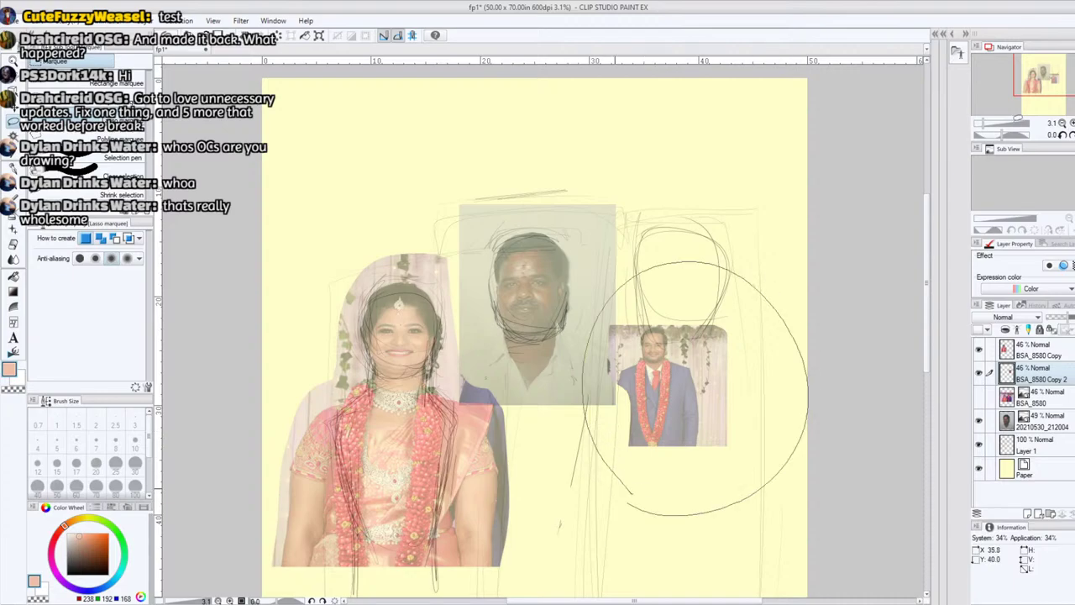
{"action": "left_click_drag", "start_coordinate": [987, 124], "coordinate": [978, 126]}
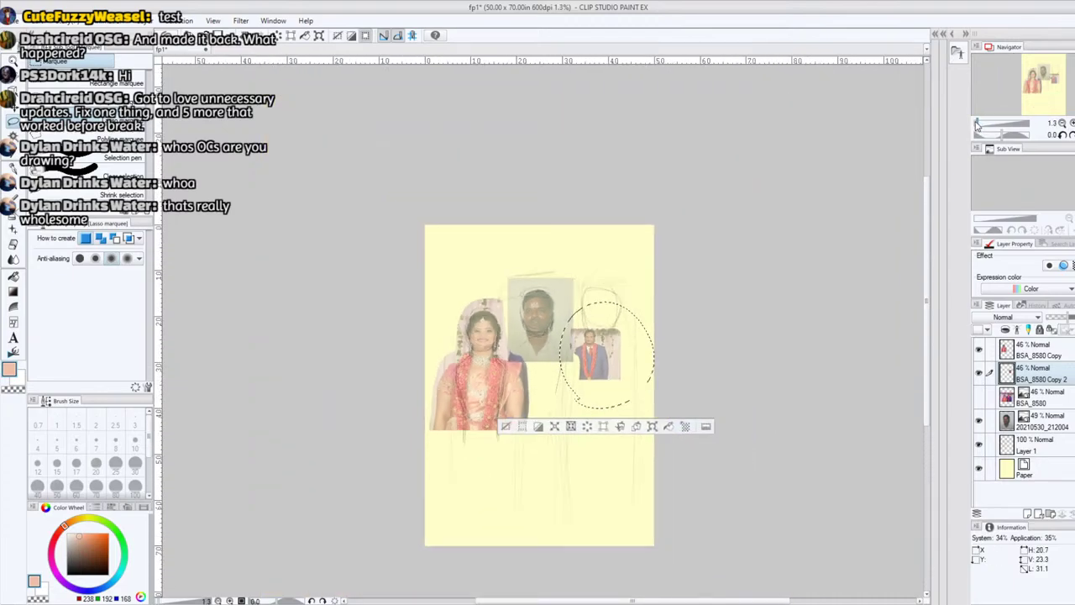
{"action": "left_click", "coordinate": [652, 426]}
{"action": "left_click_drag", "start_coordinate": [655, 301], "coordinate": [823, 89]}
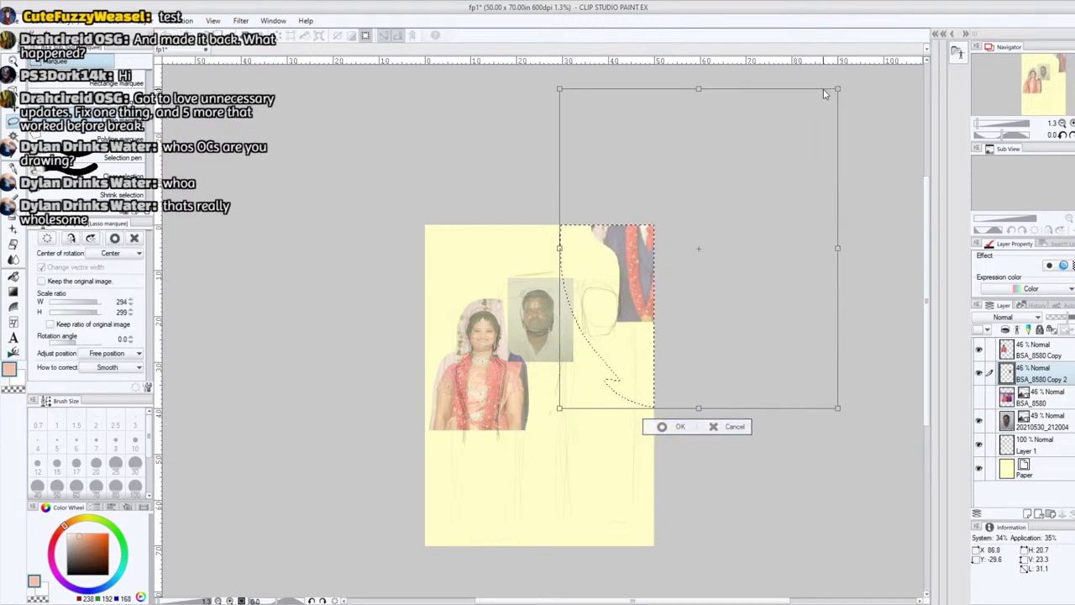
{"action": "left_click_drag", "start_coordinate": [695, 278], "coordinate": [640, 393]}
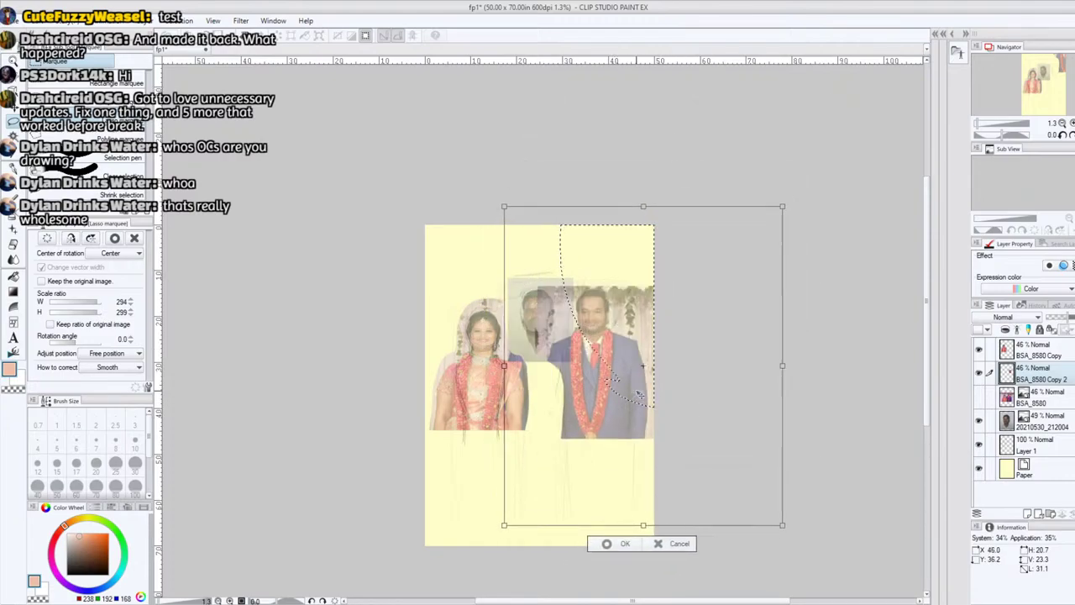
{"action": "left_click_drag", "start_coordinate": [783, 207], "coordinate": [806, 191]}
{"action": "left_click_drag", "start_coordinate": [713, 310], "coordinate": [712, 316]}
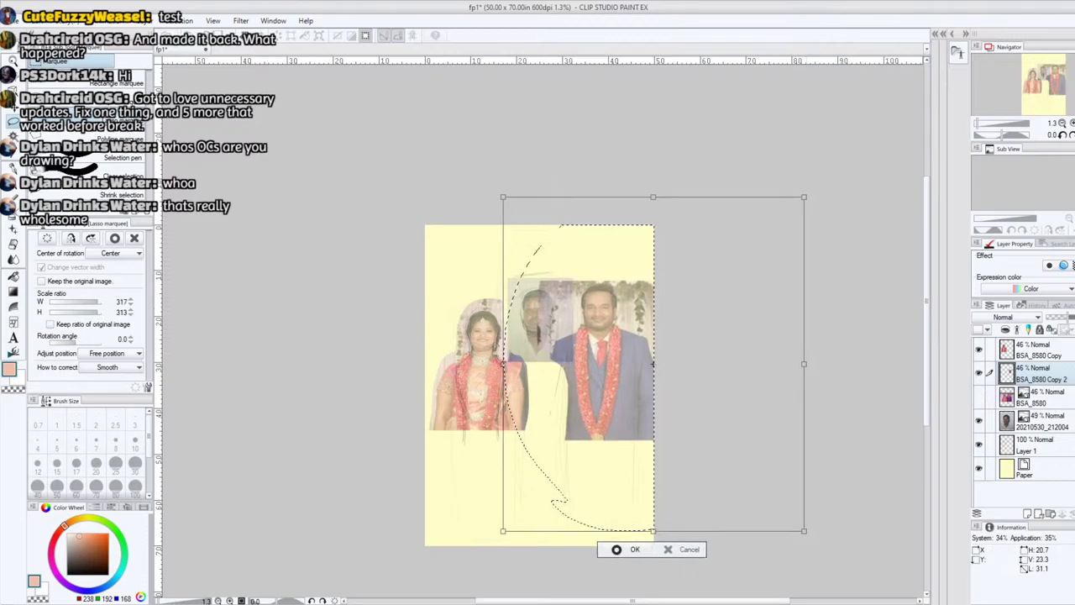
{"action": "left_click", "coordinate": [633, 554]}
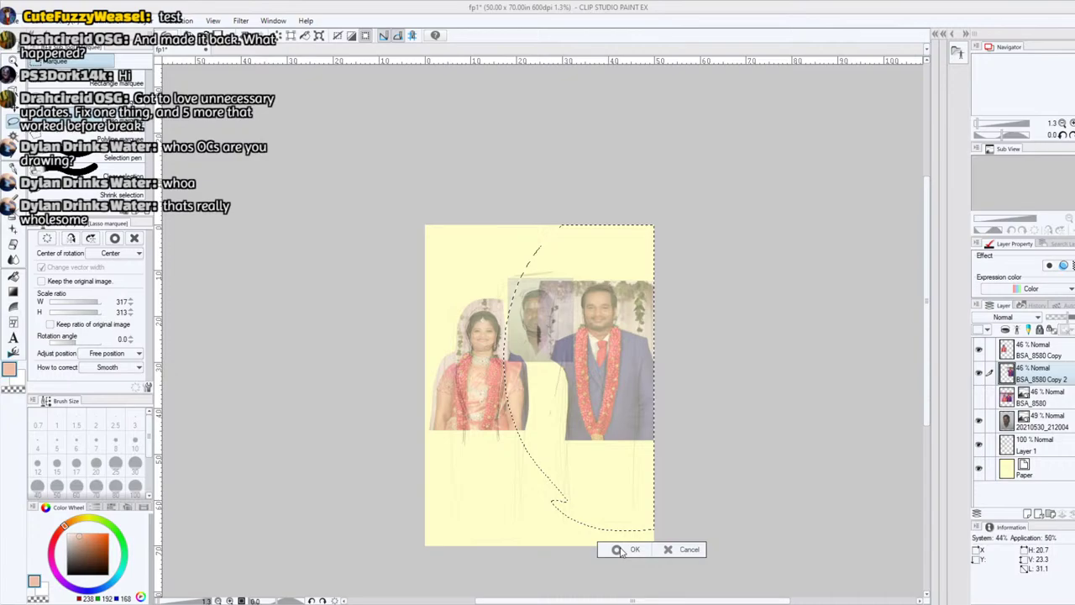
{"action": "left_click", "coordinate": [620, 550]}
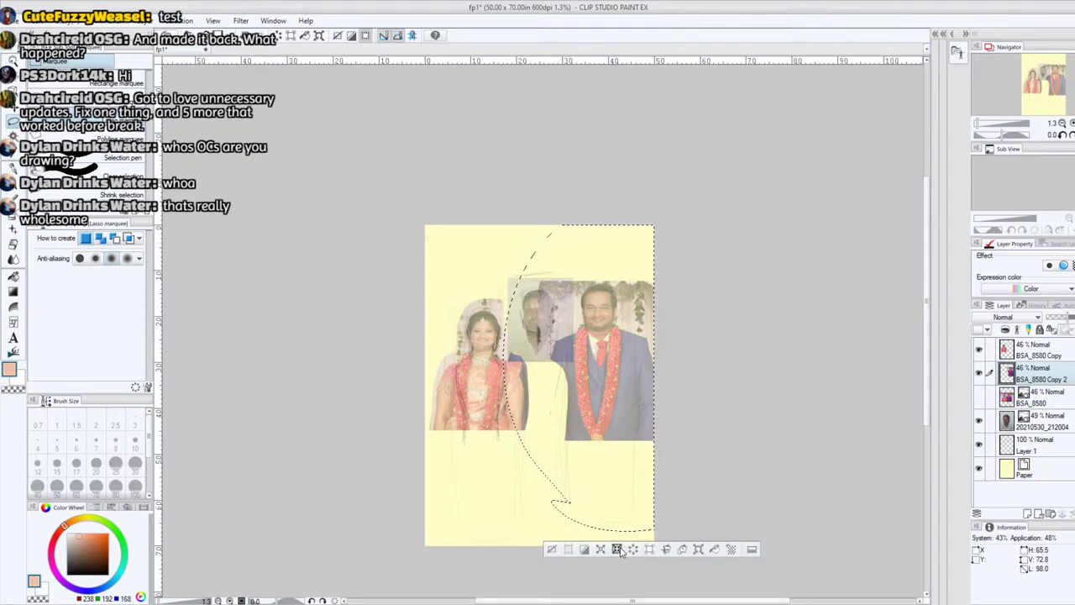
{"action": "left_click", "coordinate": [552, 549]}
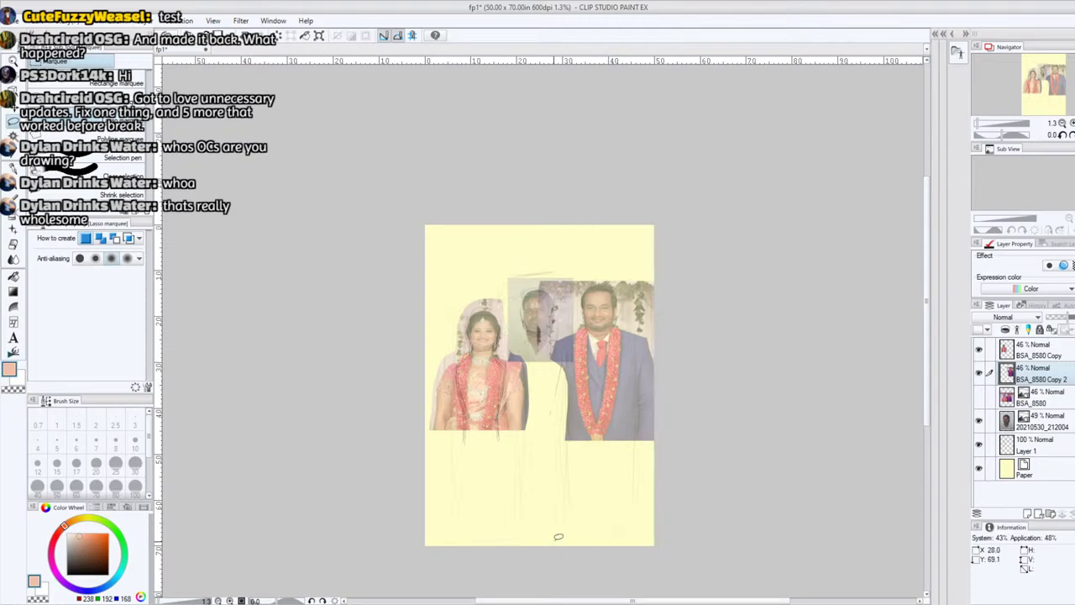
- Erase the backdrop around the enlarged man with the Hard eraser at size 1600.9, uncovering the middle man's photo
{"action": "left_click", "coordinate": [987, 126]}
{"action": "left_click", "coordinate": [986, 125]}
{"action": "left_click_drag", "start_coordinate": [1044, 82], "coordinate": [1053, 78]}
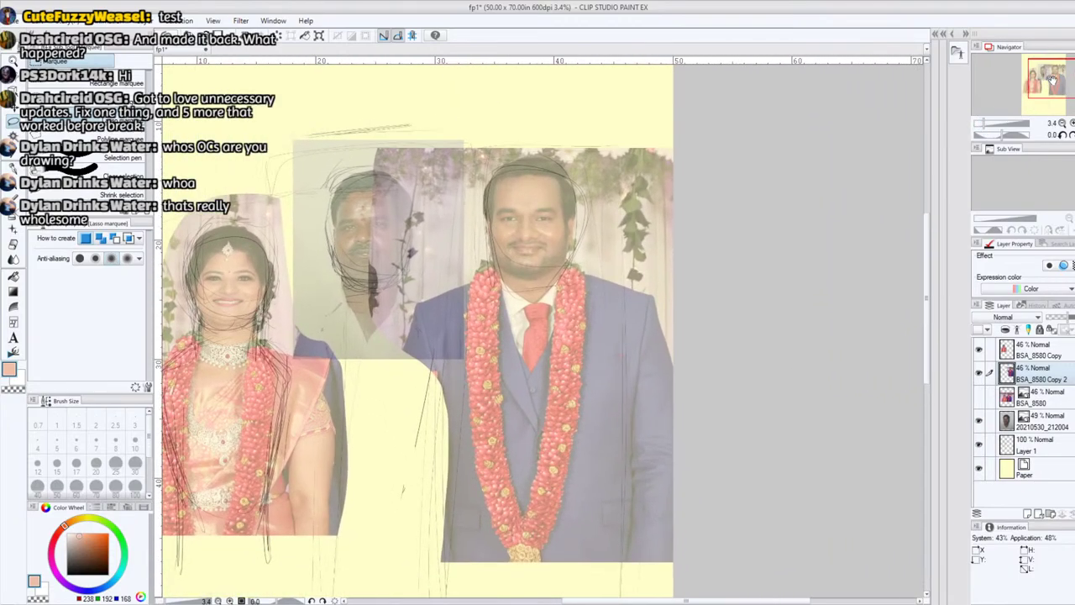
{"action": "left_click", "coordinate": [14, 244]}
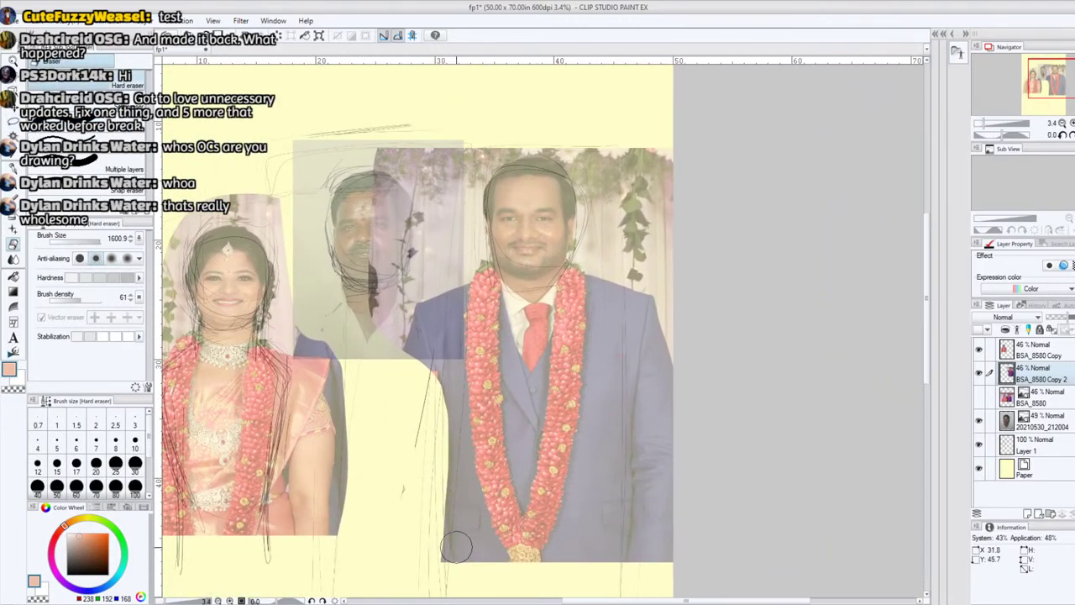
{"action": "mouse_move", "coordinate": [452, 580]}
{"action": "left_mouse_down"}
{"action": "mouse_move", "coordinate": [442, 446]}
{"action": "mouse_move", "coordinate": [445, 468]}
{"action": "mouse_move", "coordinate": [395, 266]}
{"action": "mouse_move", "coordinate": [379, 336]}
{"action": "mouse_move", "coordinate": [365, 233]}
{"action": "mouse_move", "coordinate": [383, 203]}
{"action": "mouse_move", "coordinate": [394, 235]}
{"action": "mouse_move", "coordinate": [420, 188]}
{"action": "mouse_move", "coordinate": [421, 365]}
{"action": "mouse_move", "coordinate": [454, 198]}
{"action": "mouse_move", "coordinate": [455, 254]}
{"action": "mouse_move", "coordinate": [461, 162]}
{"action": "mouse_move", "coordinate": [445, 290]}
{"action": "mouse_move", "coordinate": [459, 453]}
{"action": "mouse_move", "coordinate": [490, 588]}
{"action": "left_mouse_up"}
{"action": "mouse_move", "coordinate": [686, 577]}
{"action": "left_mouse_down"}
{"action": "mouse_move", "coordinate": [694, 392]}
{"action": "mouse_move", "coordinate": [620, 192]}
{"action": "mouse_move", "coordinate": [622, 256]}
{"action": "mouse_move", "coordinate": [596, 120]}
{"action": "mouse_move", "coordinate": [630, 190]}
{"action": "mouse_move", "coordinate": [628, 226]}
{"action": "mouse_move", "coordinate": [678, 303]}
{"action": "mouse_move", "coordinate": [653, 128]}
{"action": "mouse_move", "coordinate": [639, 181]}
{"action": "mouse_move", "coordinate": [658, 215]}
{"action": "mouse_move", "coordinate": [657, 157]}
{"action": "mouse_move", "coordinate": [668, 220]}
{"action": "mouse_move", "coordinate": [692, 254]}
{"action": "left_mouse_up"}
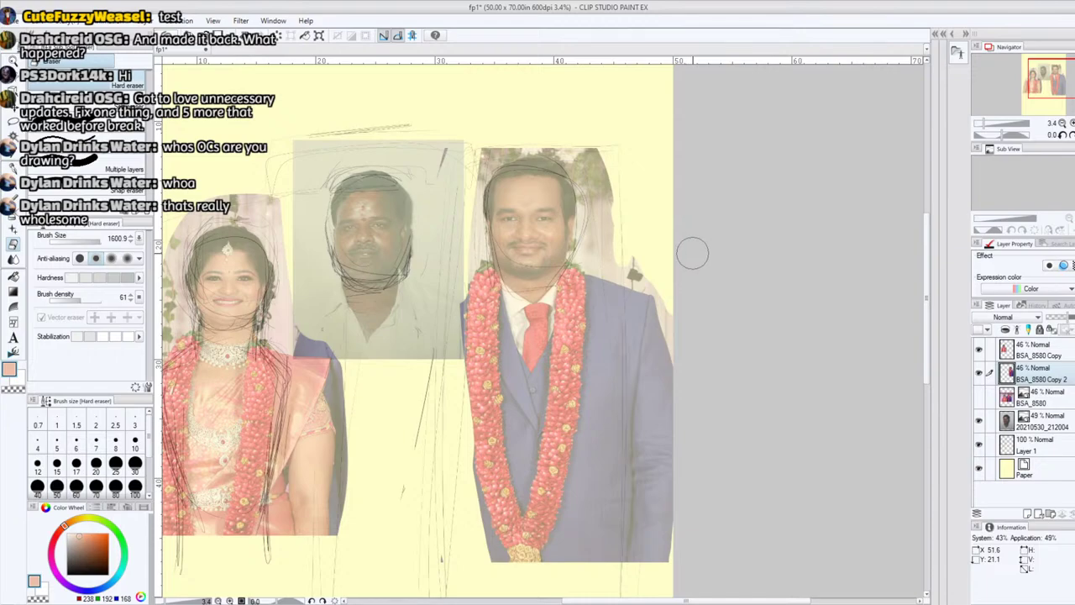
- Put the hidden BSA_8580 layer above the other layers and shift the three visible photos and Layer 1 sketch together toward the canvas's upper edge
{"action": "left_click_drag", "start_coordinate": [1052, 81], "coordinate": [1044, 78]}
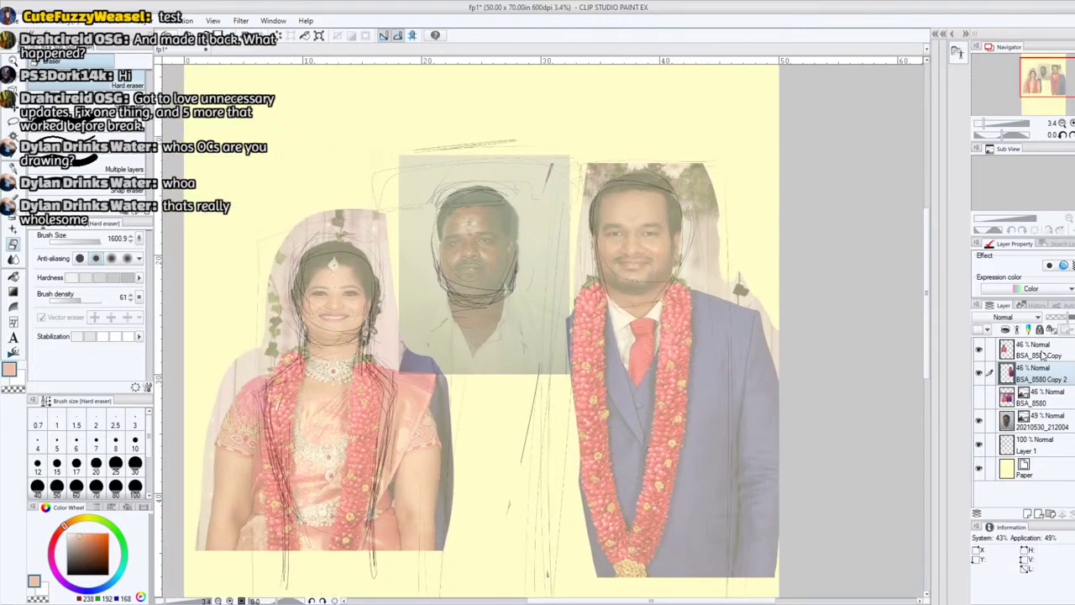
{"action": "mouse_move", "coordinate": [1046, 404]}
{"action": "left_mouse_down"}
{"action": "mouse_move", "coordinate": [1041, 346]}
{"action": "mouse_move", "coordinate": [1046, 361]}
{"action": "mouse_move", "coordinate": [1059, 344]}
{"action": "mouse_move", "coordinate": [1047, 386]}
{"action": "left_mouse_up"}
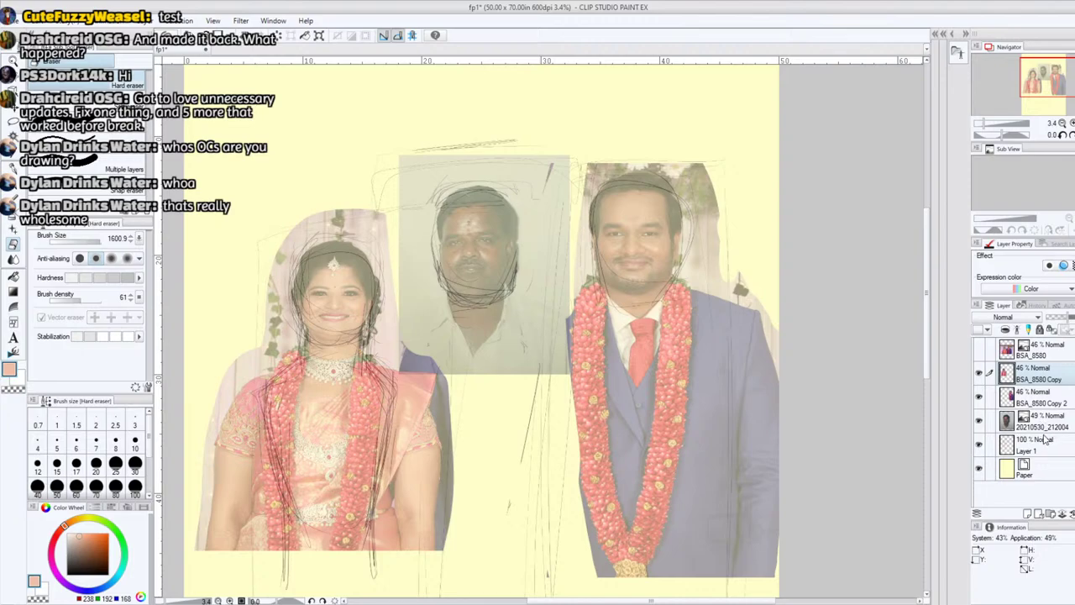
{"action": "left_click", "coordinate": [1050, 425], "text": "shift"}
{"action": "left_click", "coordinate": [1061, 448], "text": "shift"}
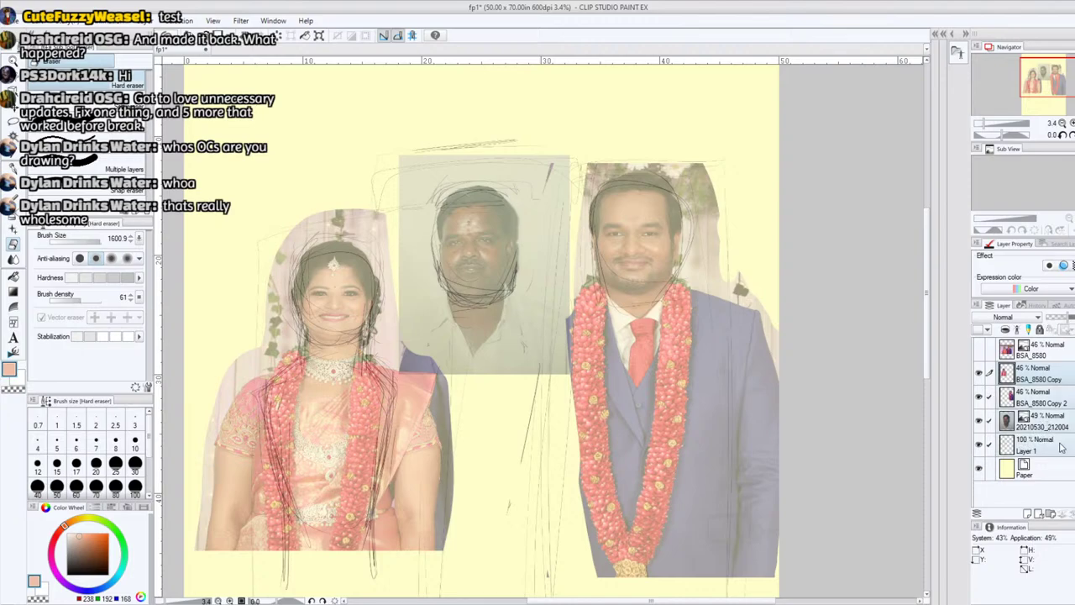
{"action": "left_click", "coordinate": [981, 126]}
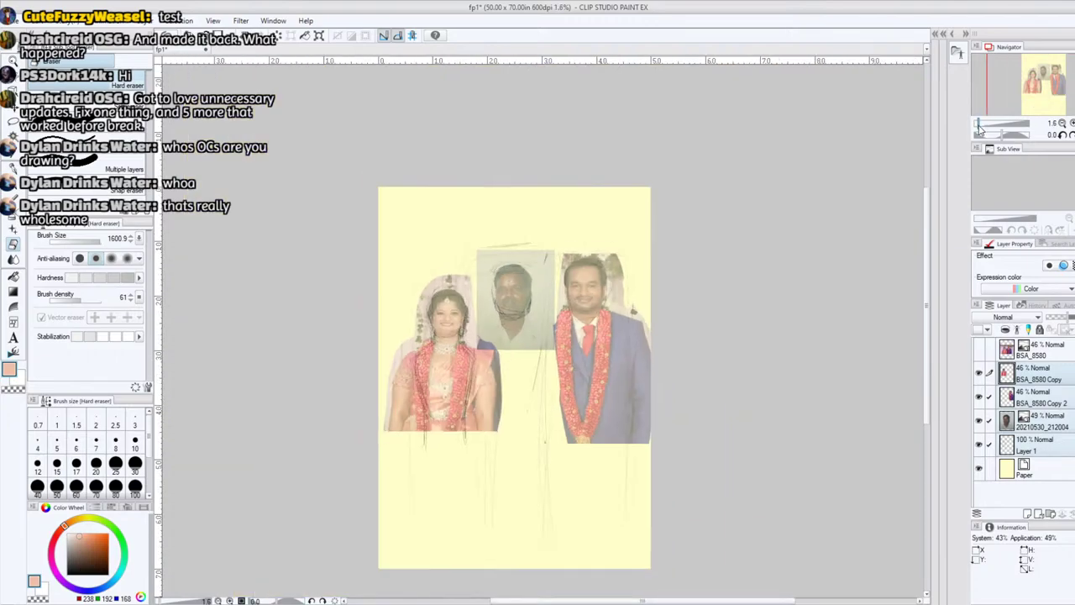
{"action": "left_click", "coordinate": [14, 107]}
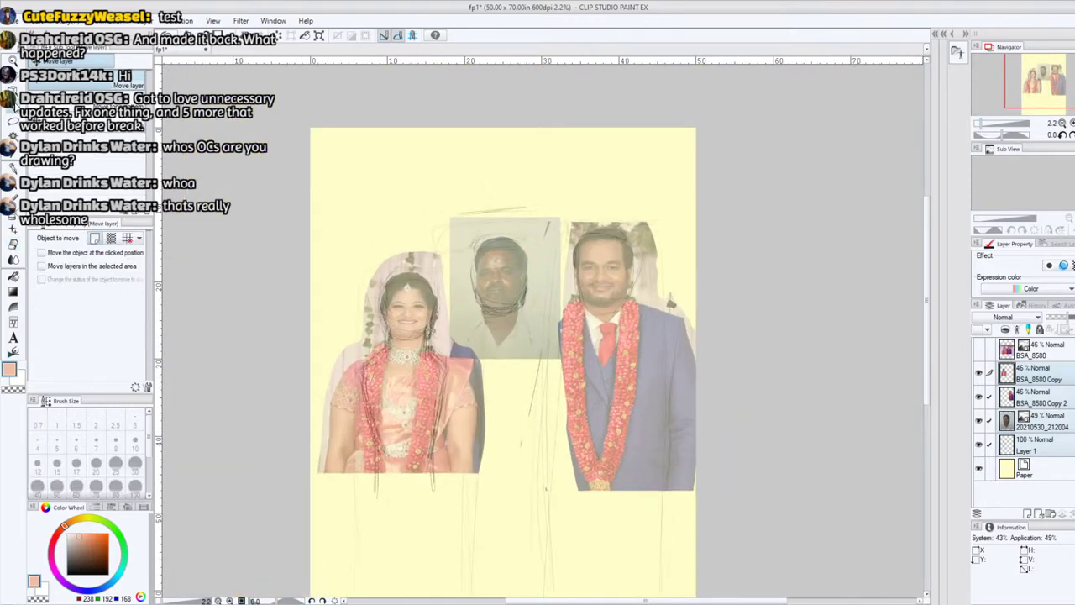
{"action": "left_click_drag", "start_coordinate": [598, 393], "coordinate": [613, 355]}
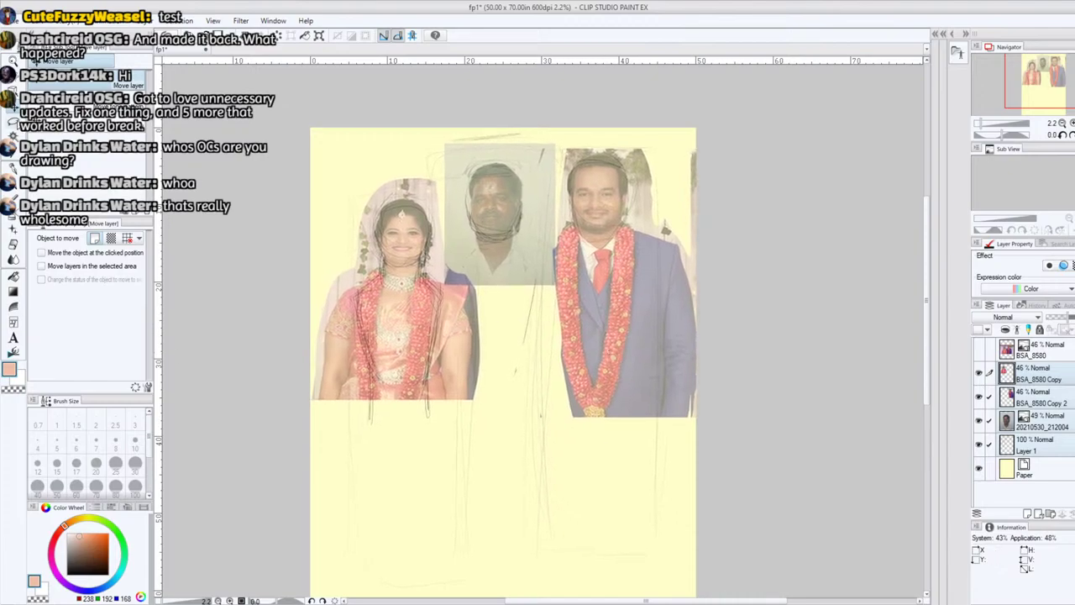
- Hide the Layer 1 sketch and add a new raster layer directly above the BSA_8580 Copy photo
{"action": "key", "text": "m"}
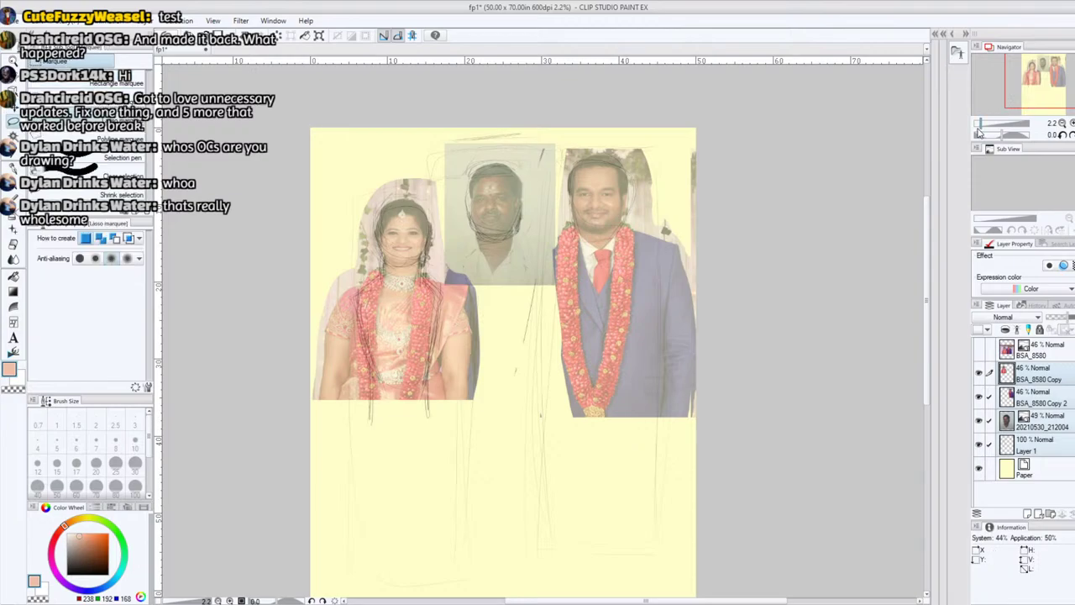
{"action": "left_click_drag", "start_coordinate": [983, 123], "coordinate": [986, 123]}
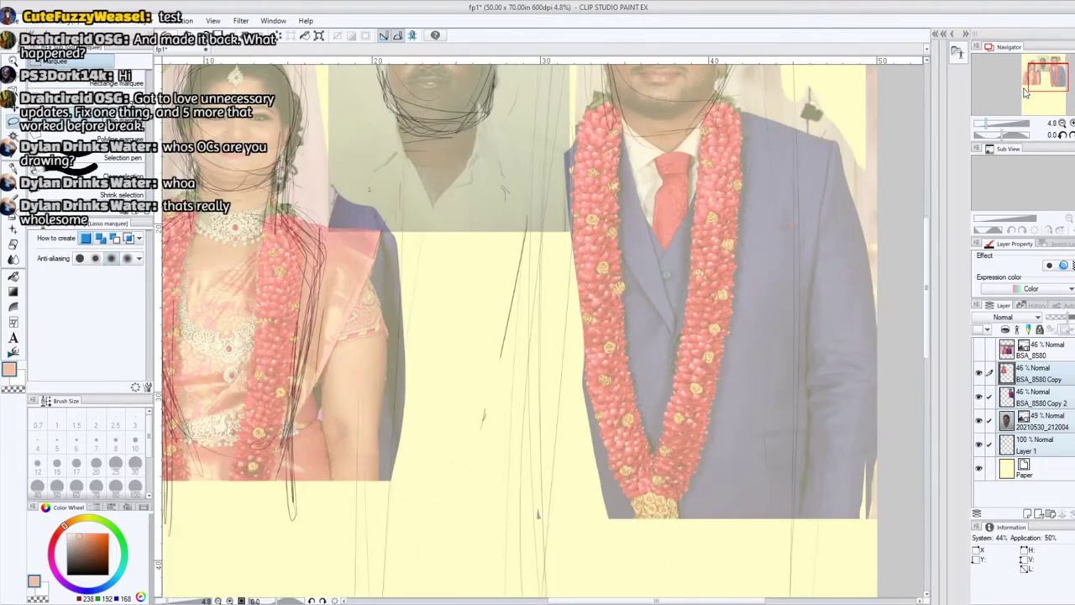
{"action": "left_click_drag", "start_coordinate": [1040, 79], "coordinate": [1031, 72]}
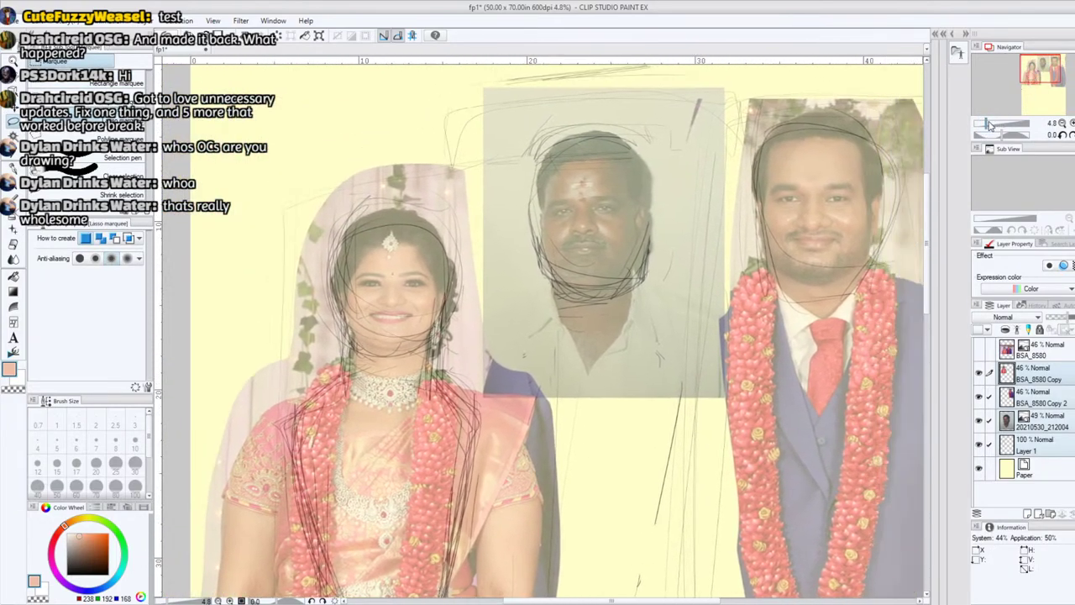
{"action": "left_click_drag", "start_coordinate": [987, 123], "coordinate": [992, 124]}
{"action": "scroll", "coordinate": [991, 124], "scroll_direction": "down", "scroll_amount": 1}
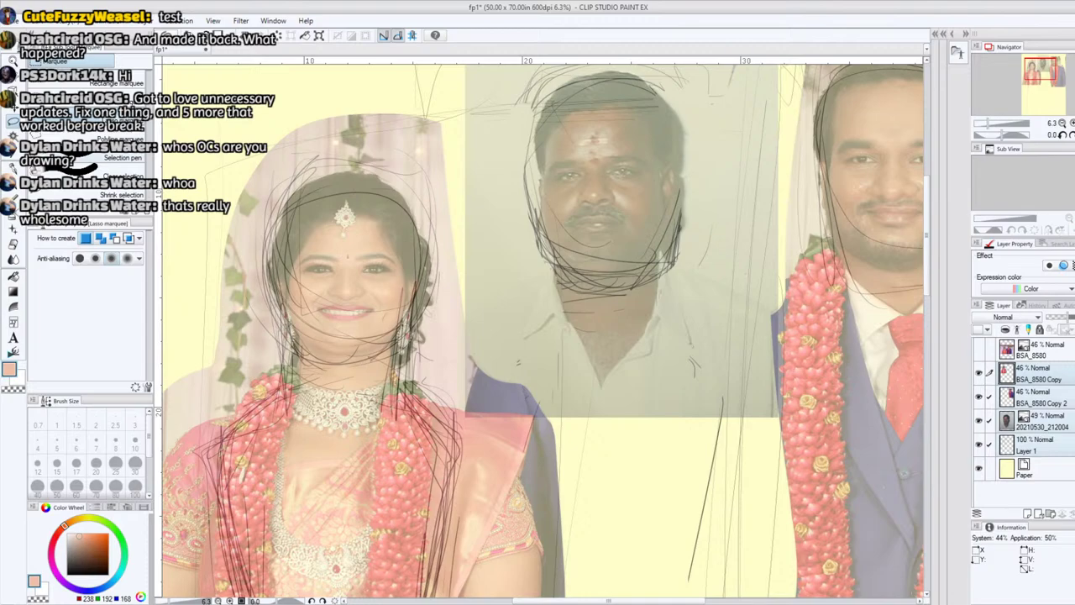
{"action": "left_click", "coordinate": [1069, 443]}
{"action": "left_click", "coordinate": [979, 445]}
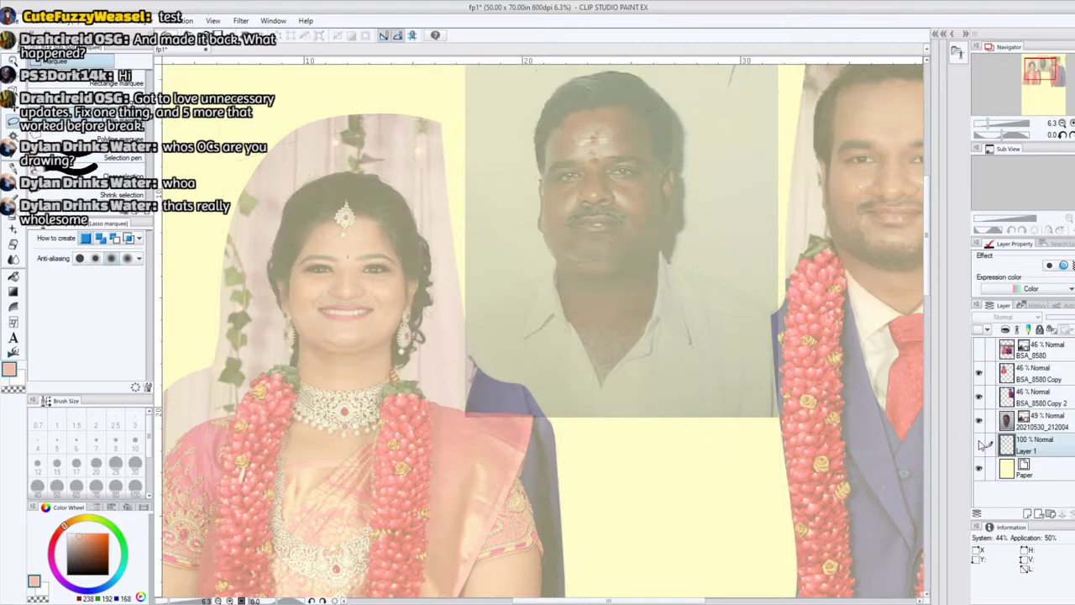
{"action": "left_click", "coordinate": [1028, 513]}
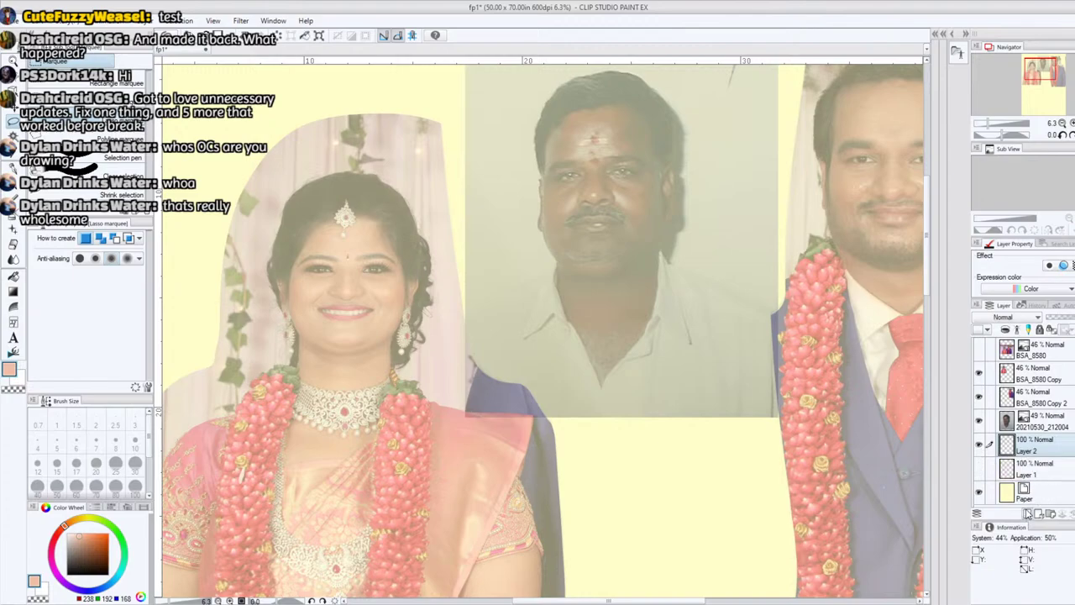
{"action": "left_click_drag", "start_coordinate": [1036, 444], "coordinate": [1033, 363]}
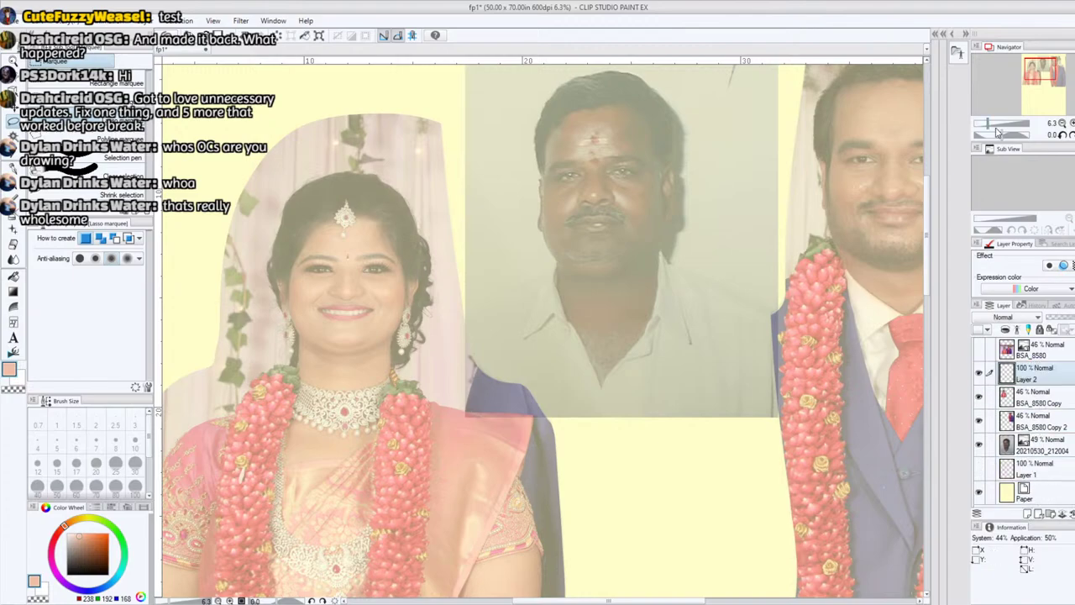
- Switch to Rough pencil 2 and save the file
{"action": "left_click", "coordinate": [992, 123]}
{"action": "left_click", "coordinate": [1039, 65]}
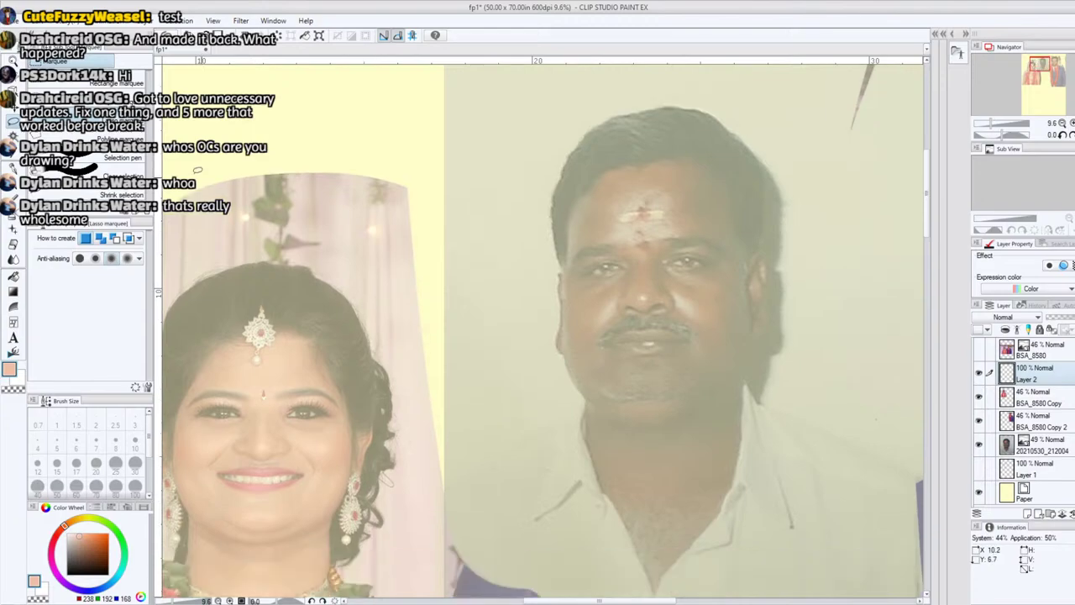
{"action": "key", "text": "p"}
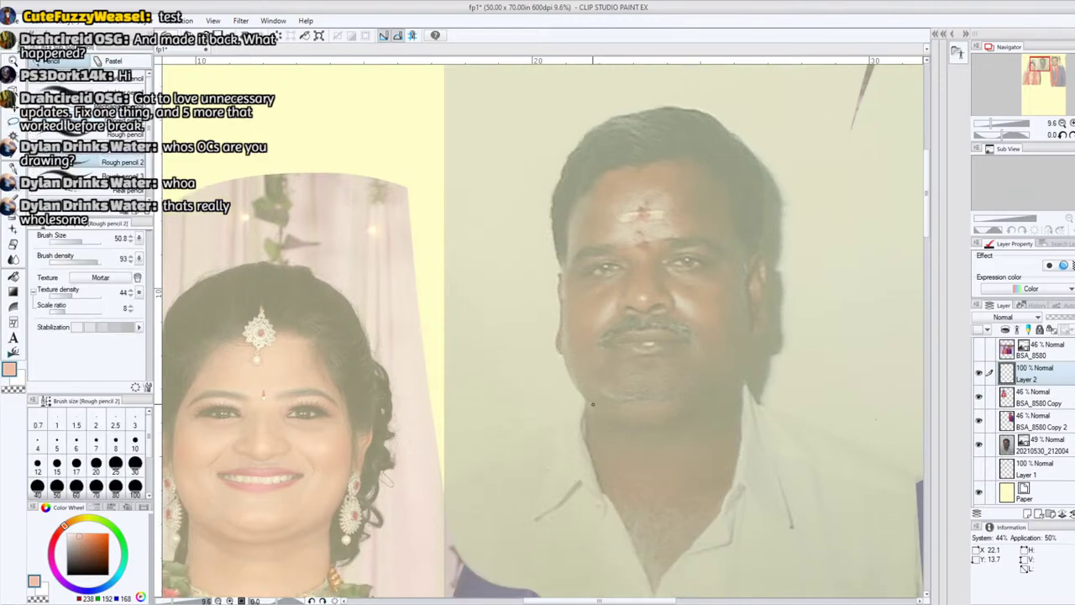
{"action": "scroll", "coordinate": [1046, 87], "scroll_direction": "down", "scroll_amount": 5}
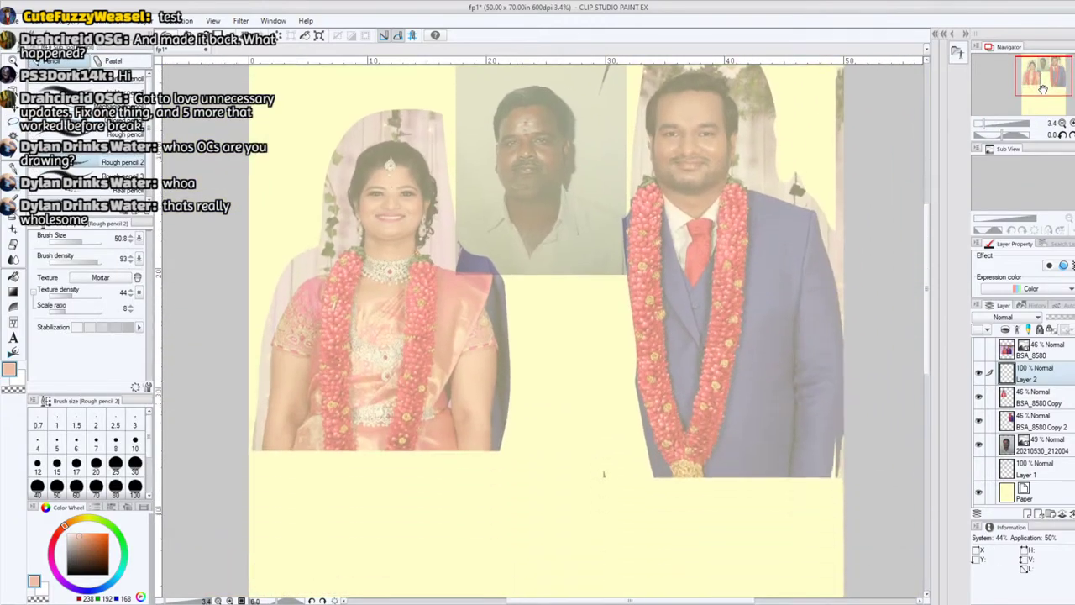
{"action": "left_click_drag", "start_coordinate": [1045, 88], "coordinate": [1046, 88]}
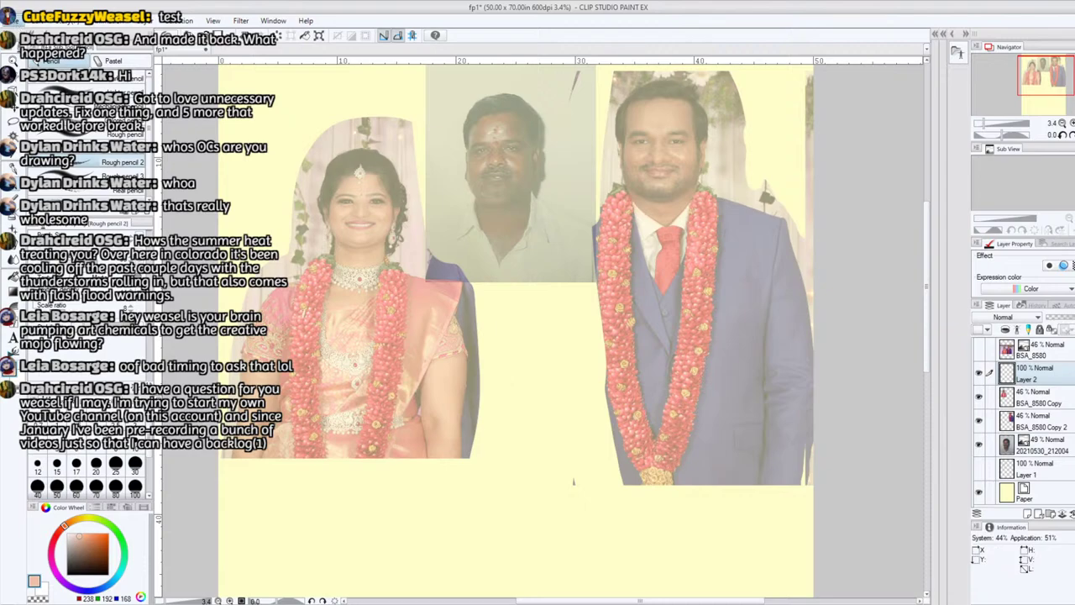
{"action": "key", "text": "ctrl+s"}
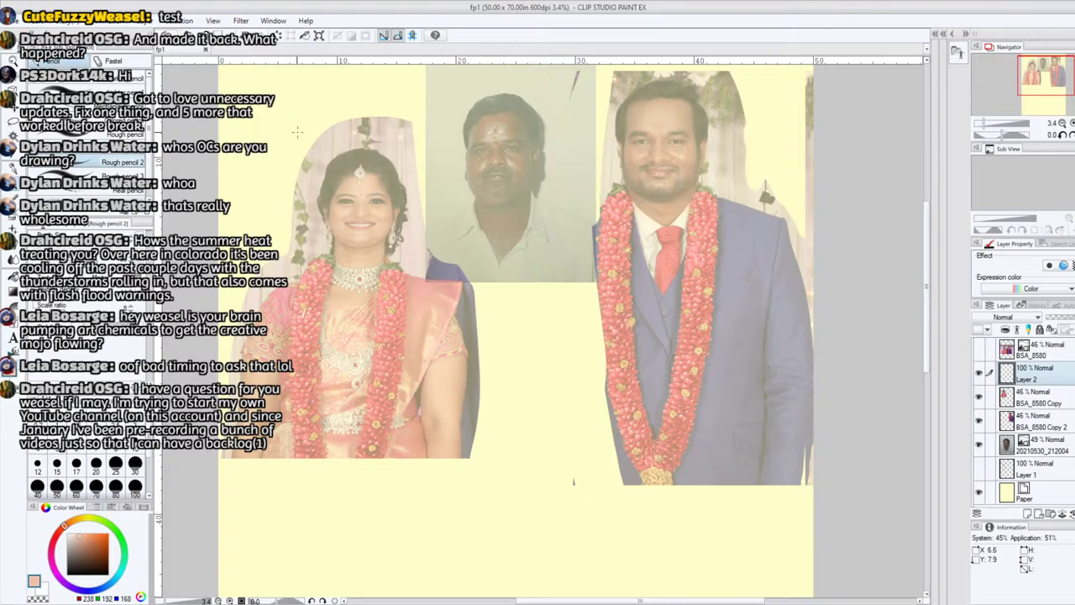
- Move the suited man's photo on BSA_8580 Copy 2 slightly closer to the middle man
{"action": "left_click", "coordinate": [1045, 422]}
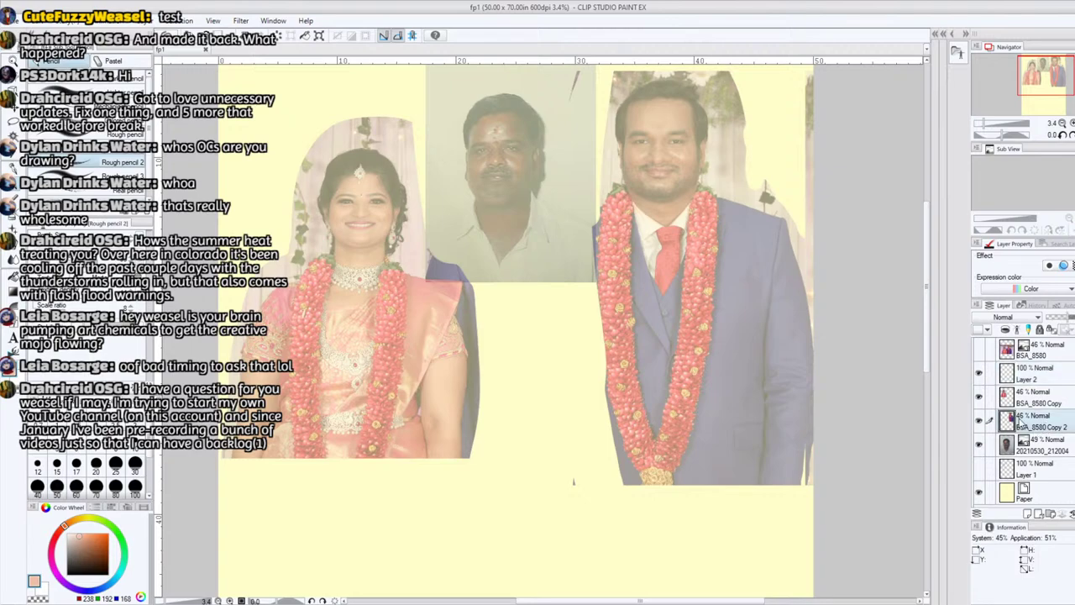
{"action": "key", "text": "k"}
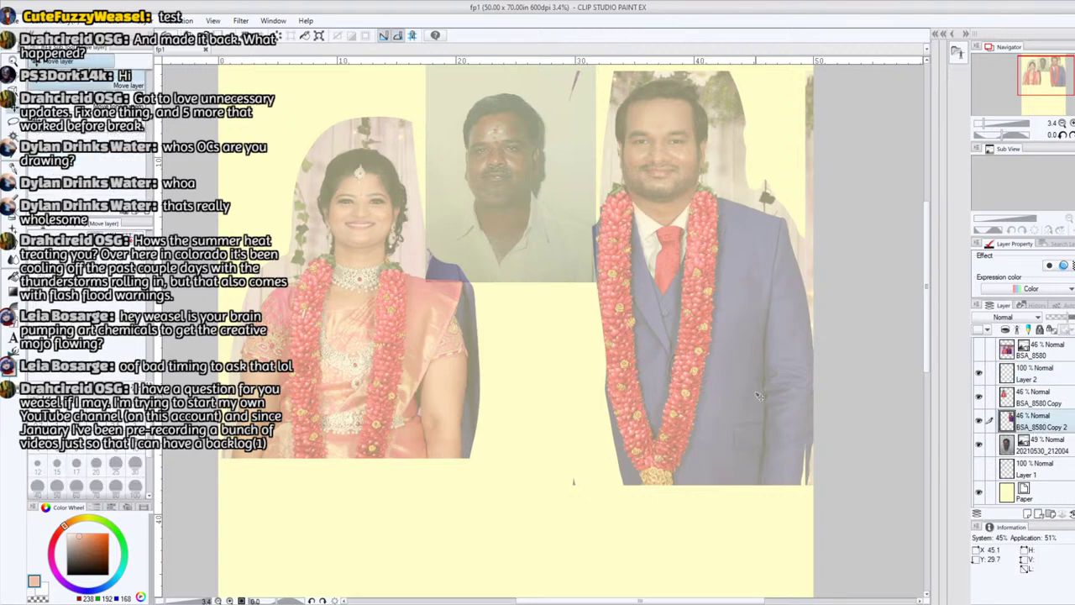
{"action": "left_click_drag", "start_coordinate": [750, 412], "coordinate": [720, 418]}
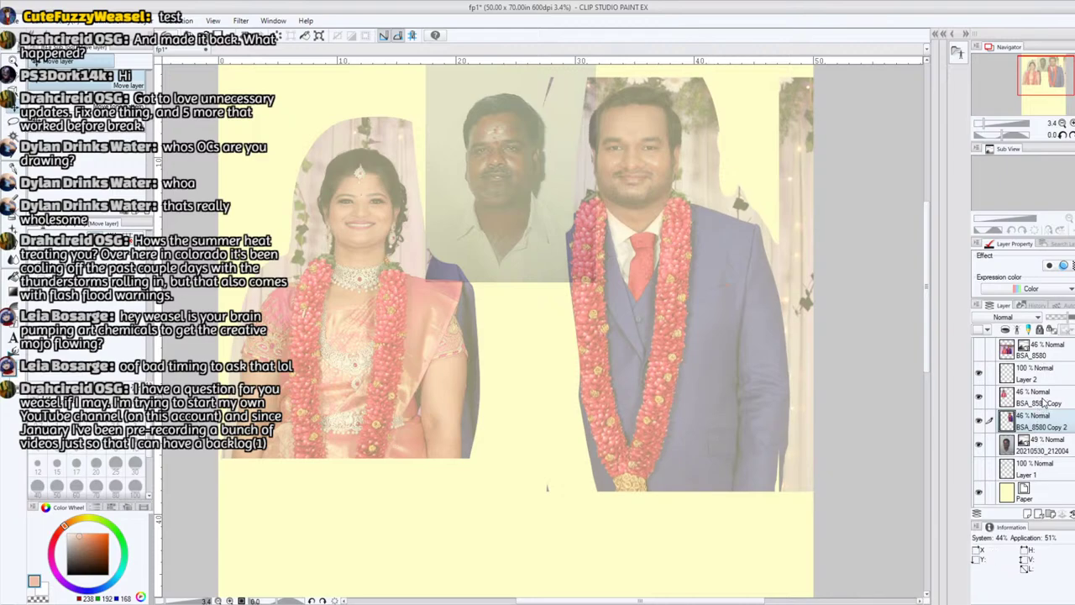
- Move the woman's photo on BSA_8580 Copy closer to the middle man and slightly lower
{"action": "left_click", "coordinate": [1043, 402]}
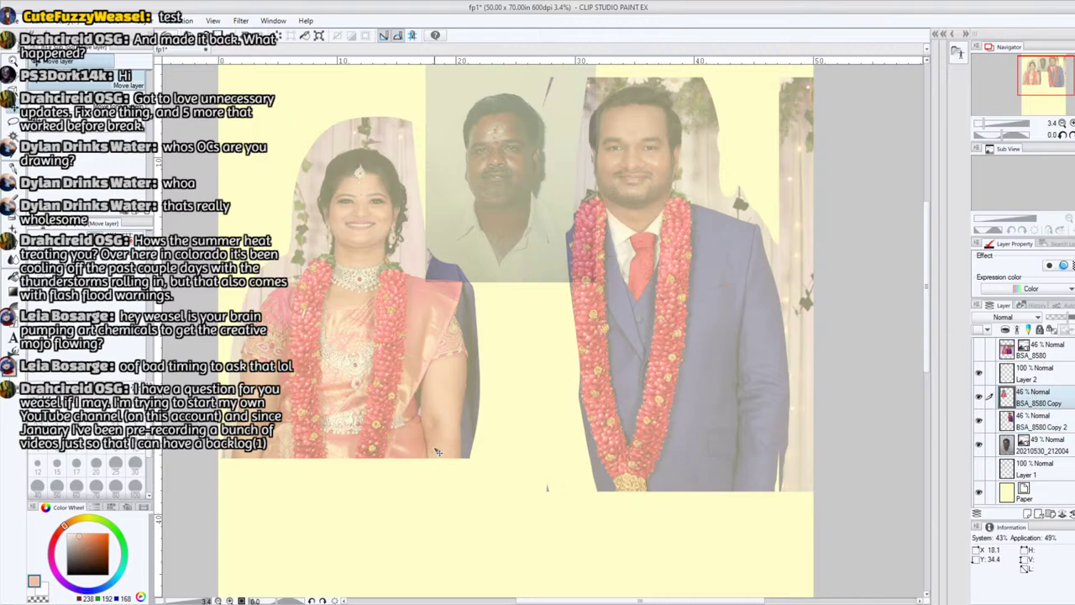
{"action": "left_click_drag", "start_coordinate": [437, 452], "coordinate": [450, 457]}
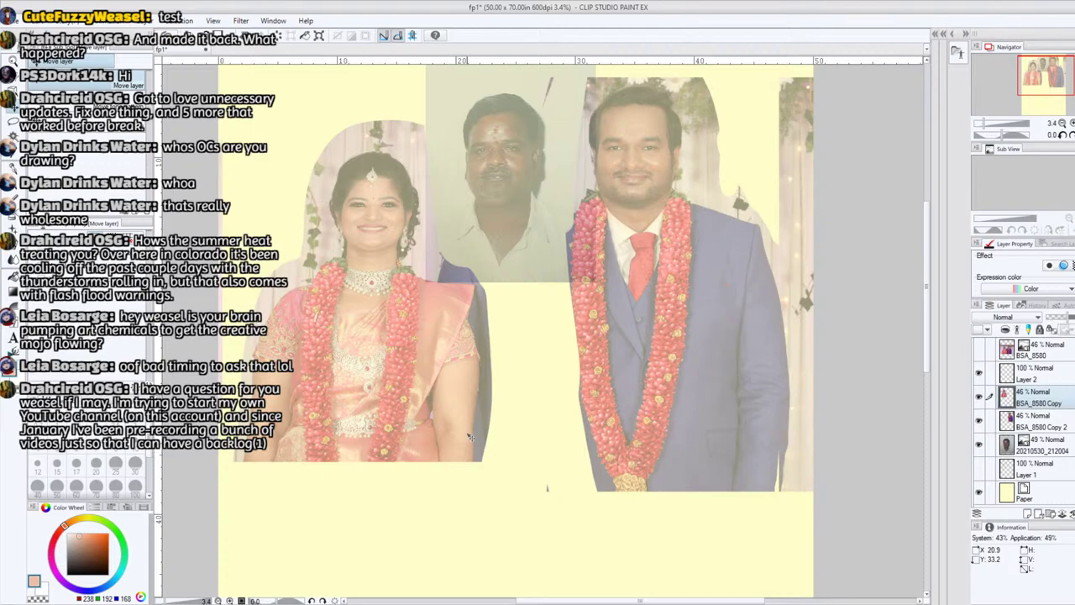
{"action": "left_click_drag", "start_coordinate": [484, 432], "coordinate": [476, 456]}
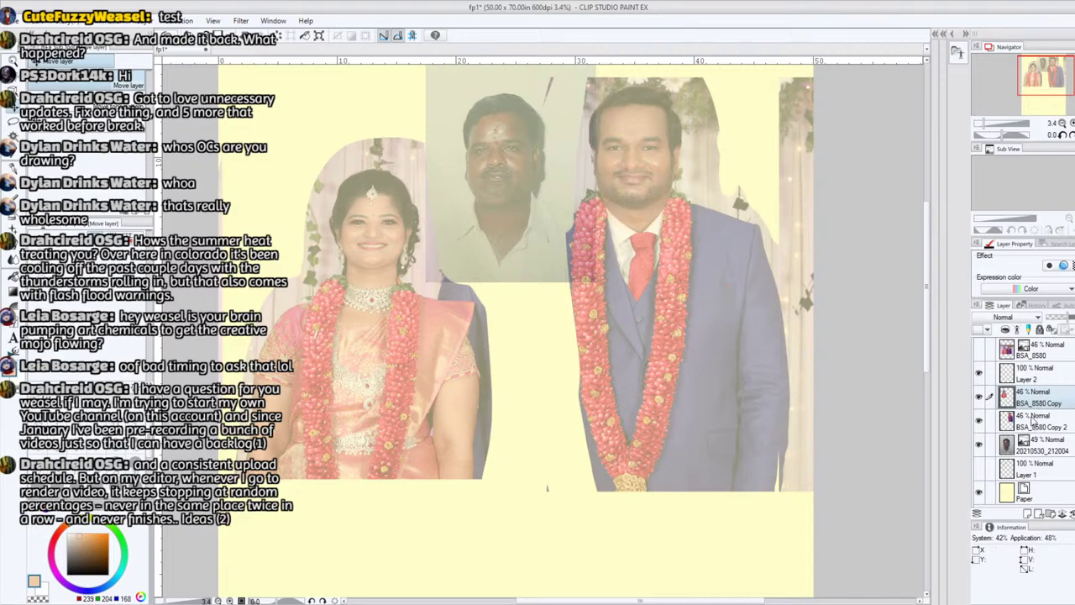
- Make Layer 2 active with Rough pencil 2 ready for drawing and save the repositioned layout
{"action": "left_click_drag", "start_coordinate": [1042, 79], "coordinate": [1035, 73]}
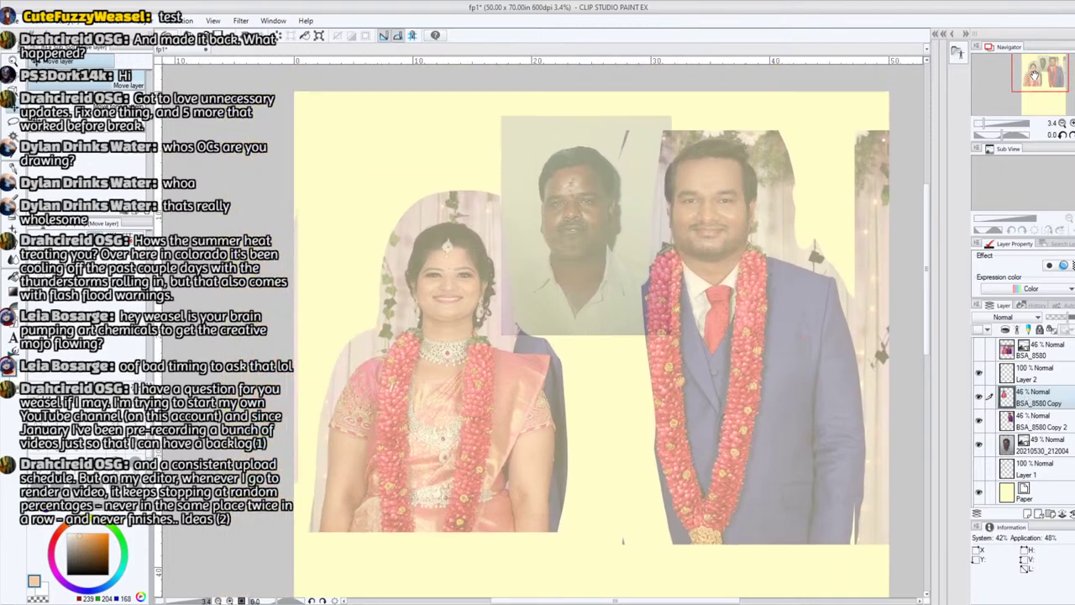
{"action": "left_click", "coordinate": [1018, 371]}
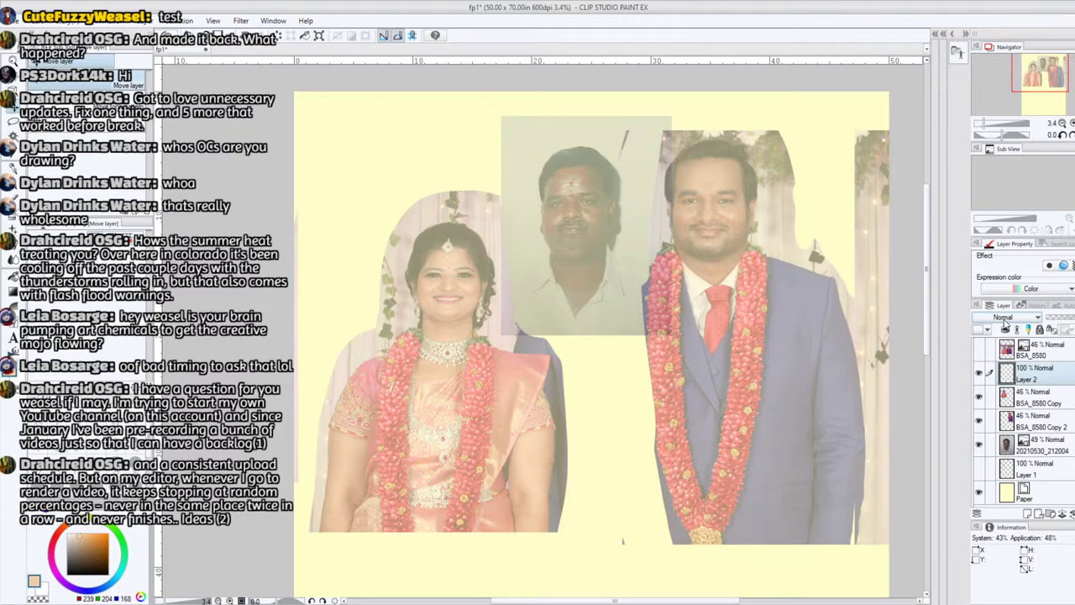
{"action": "left_click", "coordinate": [16, 184]}
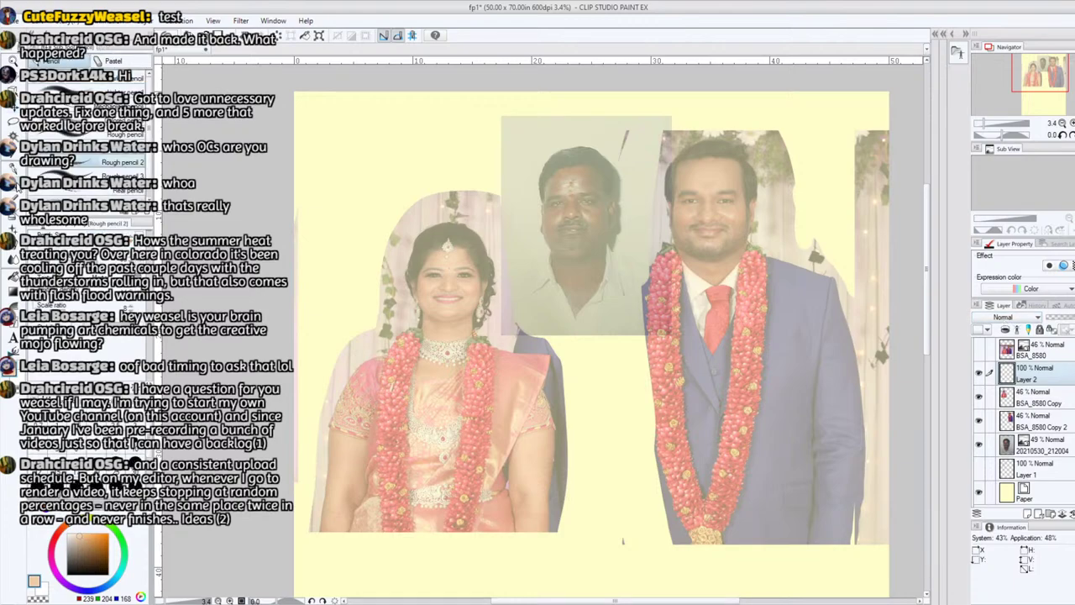
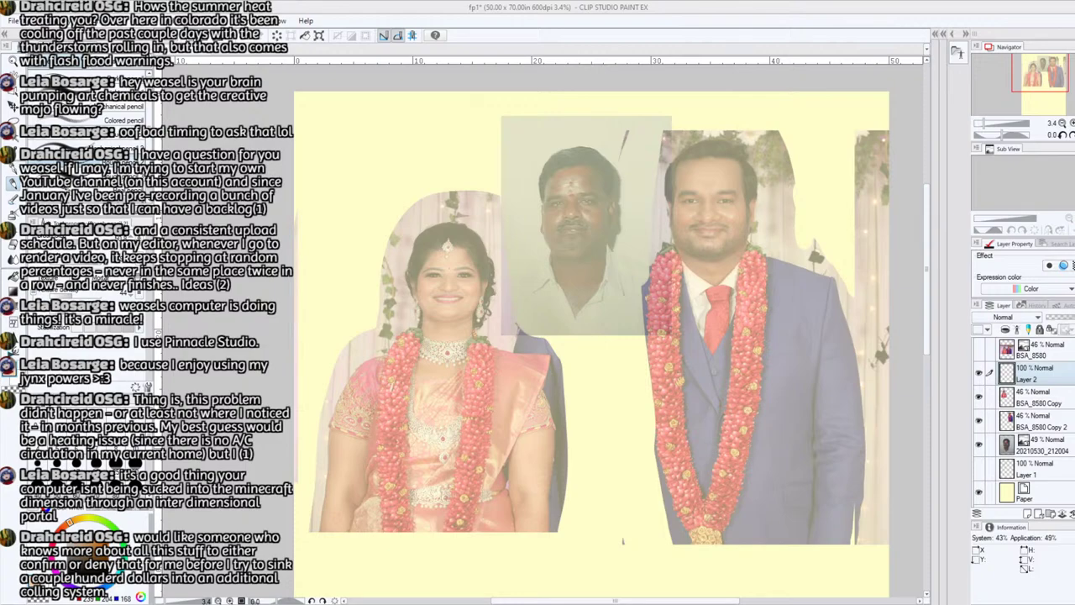
{"action": "key", "text": "ctrl+s"}
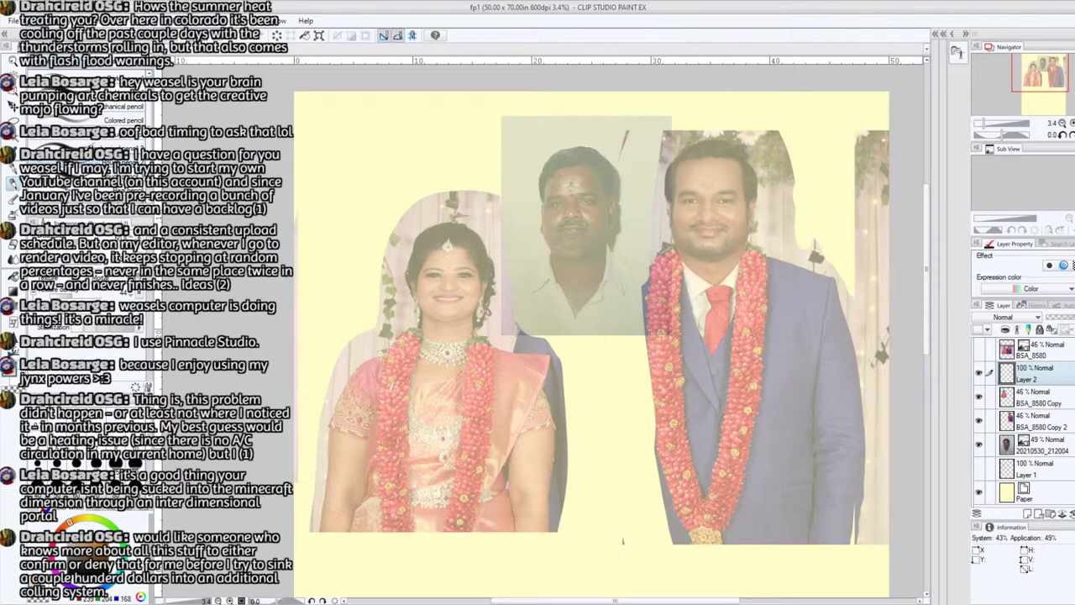
- Reduce the canvas to 25 × 35 in about its centre and select the BSA_8580 Copy layer
{"action": "key", "text": "ctrl+alt+c"}
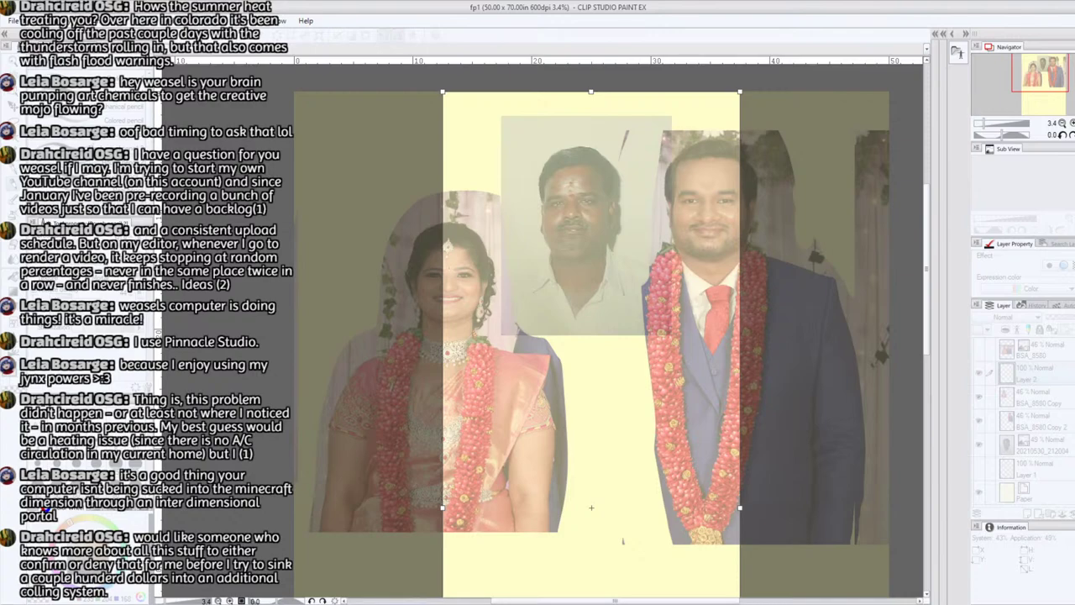
{"action": "type", "text": "35"}
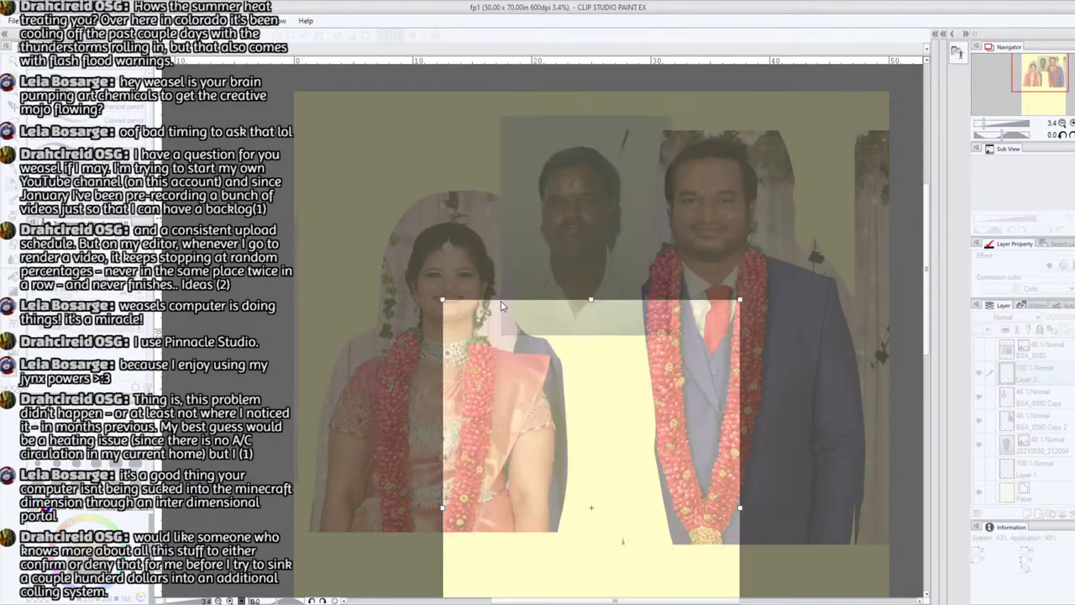
{"action": "key", "text": "Return"}
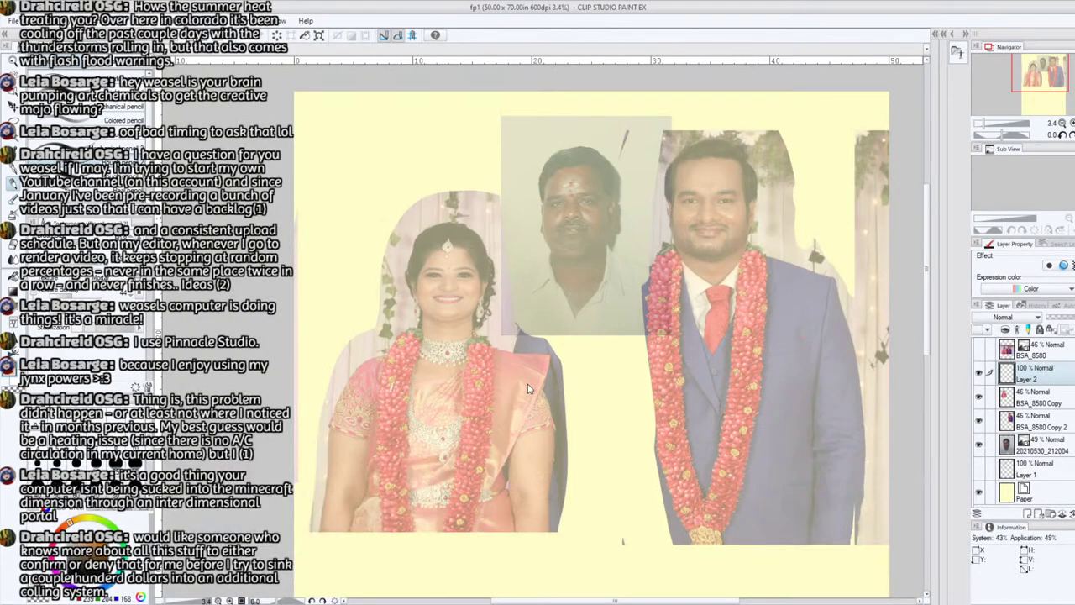
{"action": "left_click", "coordinate": [1046, 109]}
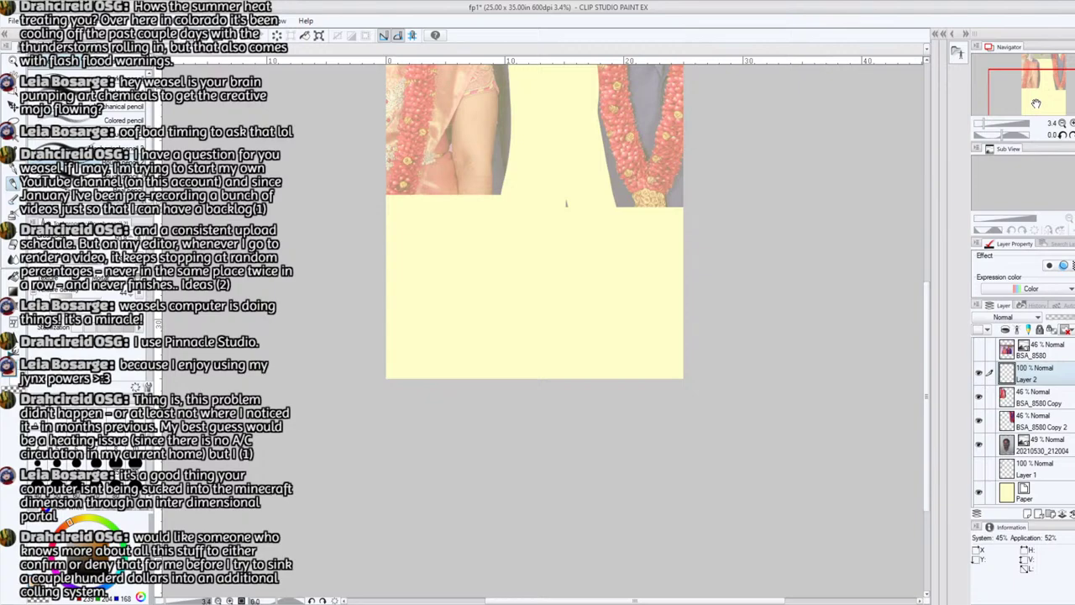
{"action": "left_click_drag", "start_coordinate": [1035, 102], "coordinate": [1056, 65]}
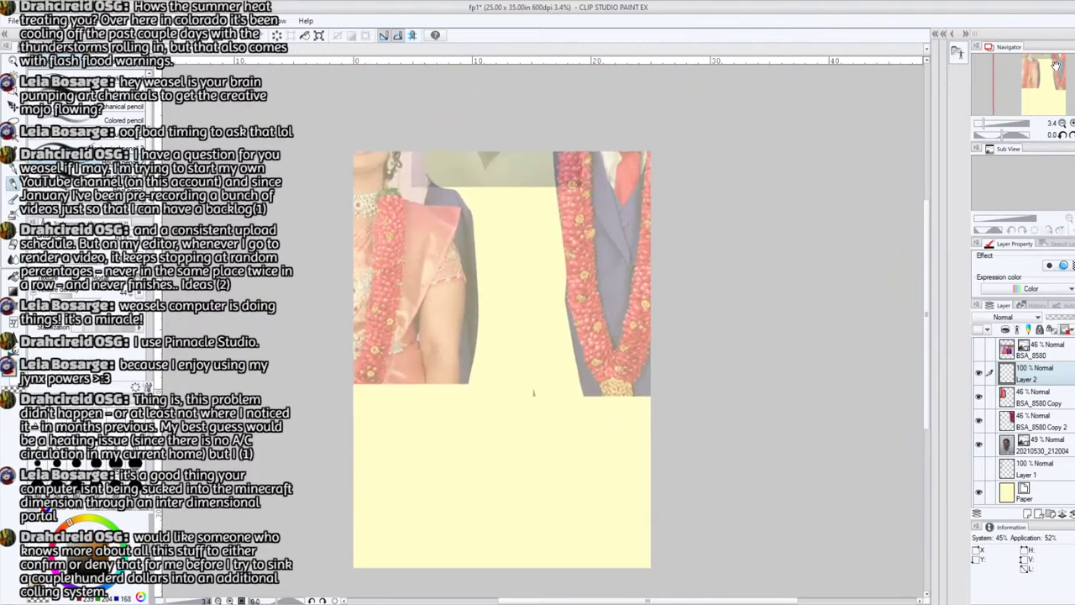
{"action": "left_click", "coordinate": [1054, 403]}
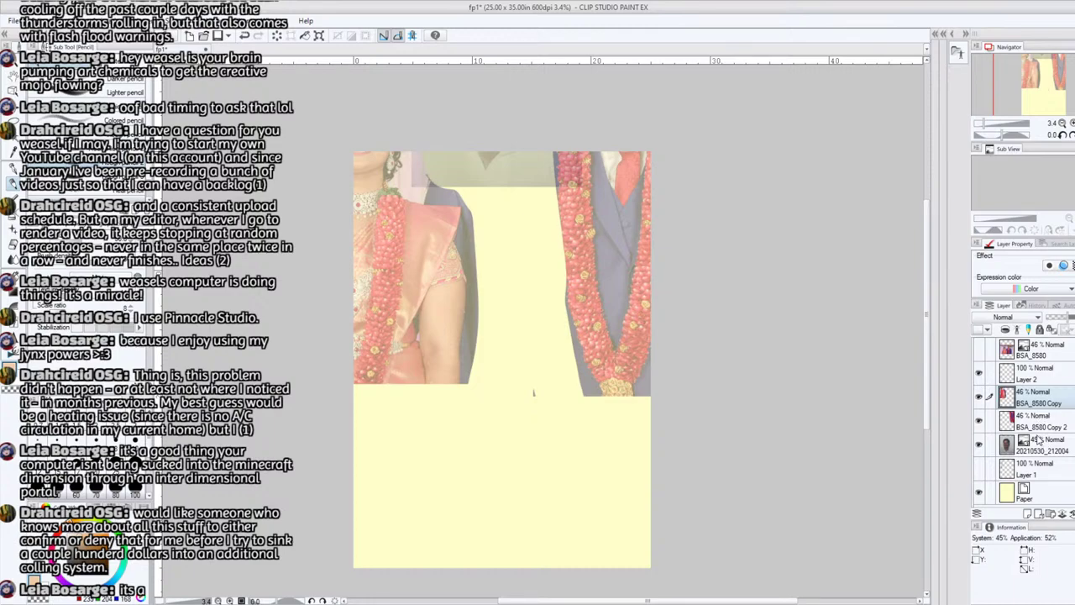
{"action": "left_click", "coordinate": [1038, 441]}
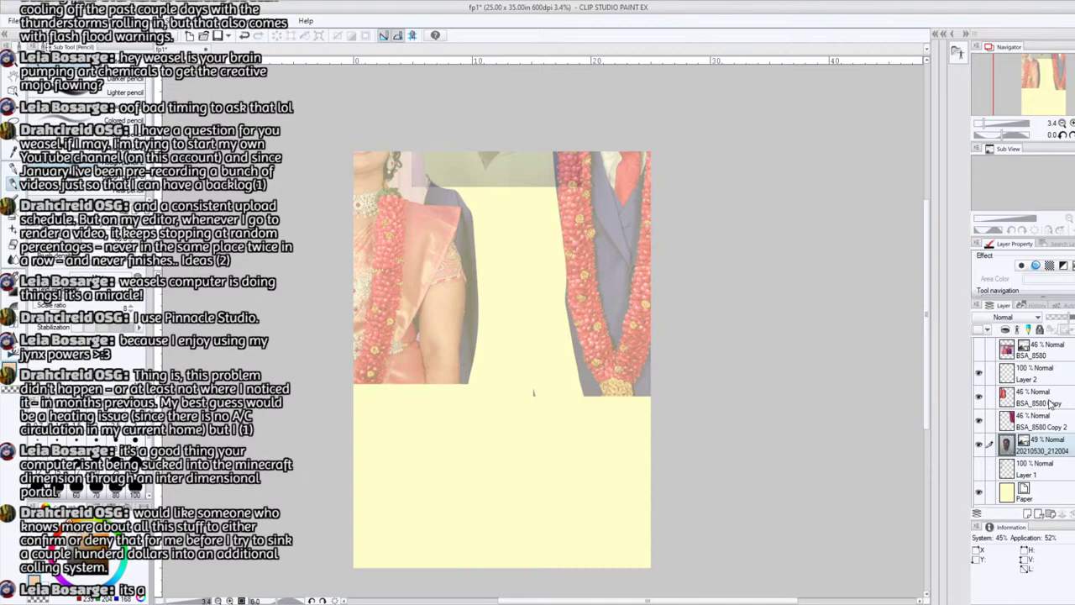
{"action": "left_click", "coordinate": [1053, 404], "text": "shift"}
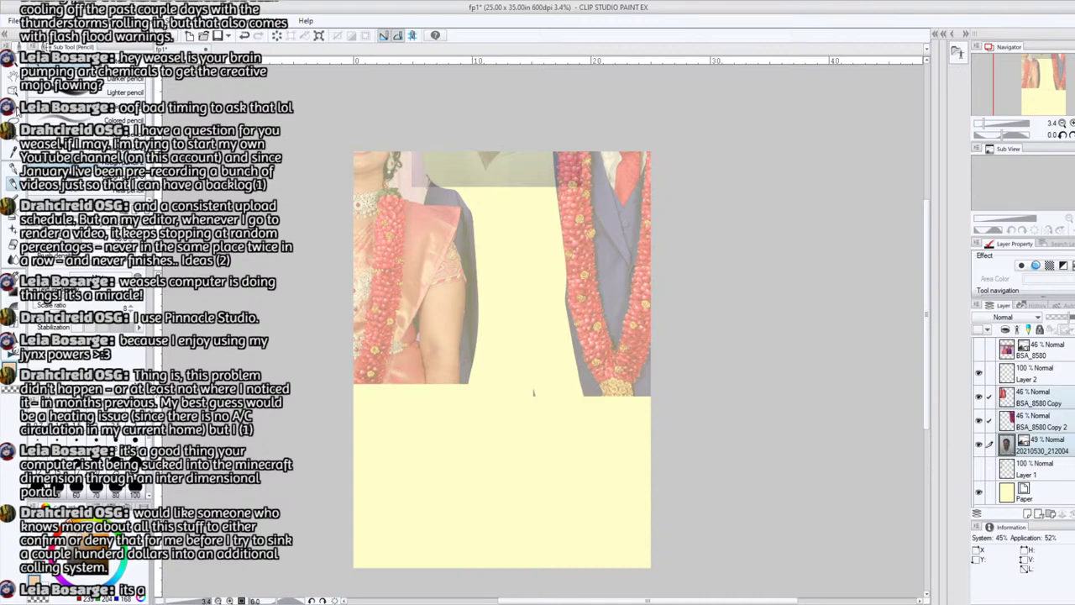
{"action": "key", "text": "m"}
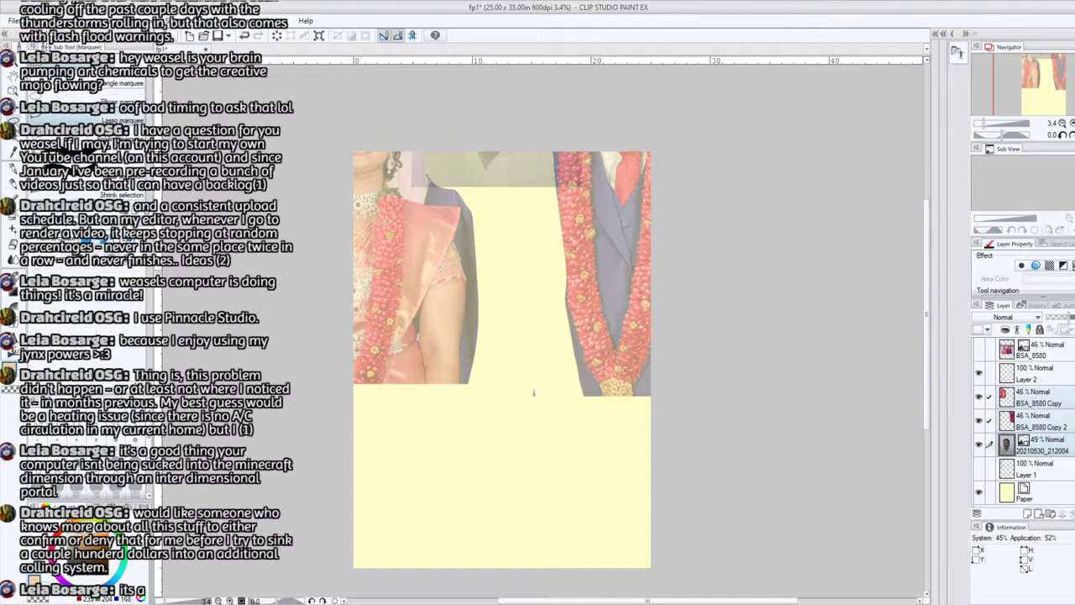
{"action": "mouse_move", "coordinate": [482, 485]}
{"action": "left_mouse_down"}
{"action": "mouse_move", "coordinate": [607, 488]}
{"action": "mouse_move", "coordinate": [796, 468]}
{"action": "mouse_move", "coordinate": [833, 484]}
{"action": "mouse_move", "coordinate": [874, 397]}
{"action": "mouse_move", "coordinate": [885, 273]}
{"action": "mouse_move", "coordinate": [974, 126]}
{"action": "left_mouse_up"}
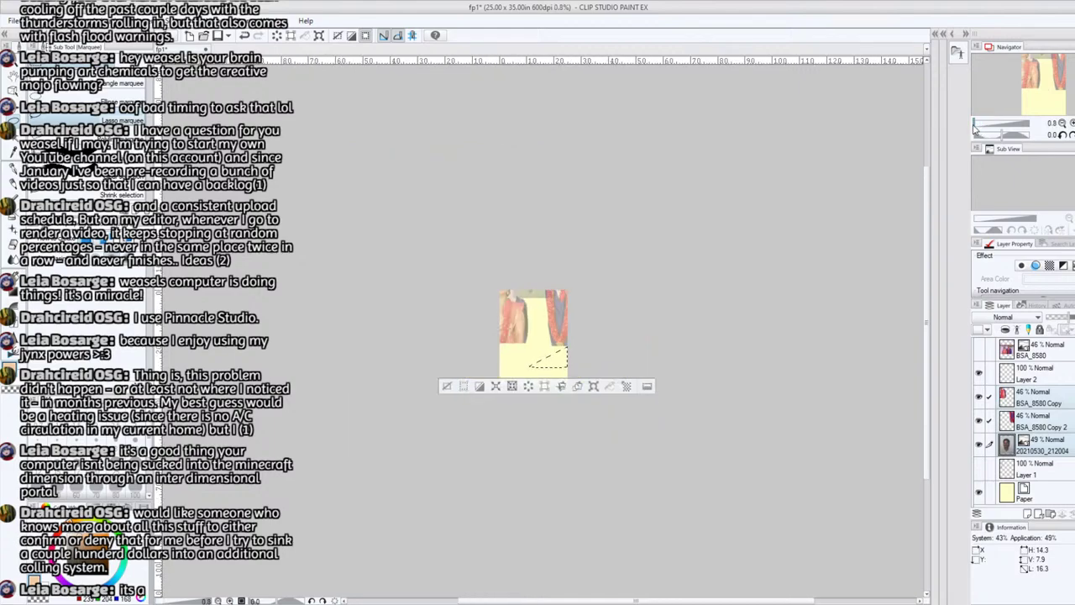
{"action": "mouse_move", "coordinate": [575, 414]}
{"action": "left_mouse_down"}
{"action": "mouse_move", "coordinate": [612, 410]}
{"action": "mouse_move", "coordinate": [735, 315]}
{"action": "mouse_move", "coordinate": [599, 151]}
{"action": "mouse_move", "coordinate": [378, 244]}
{"action": "mouse_move", "coordinate": [445, 446]}
{"action": "mouse_move", "coordinate": [578, 432]}
{"action": "left_mouse_up"}
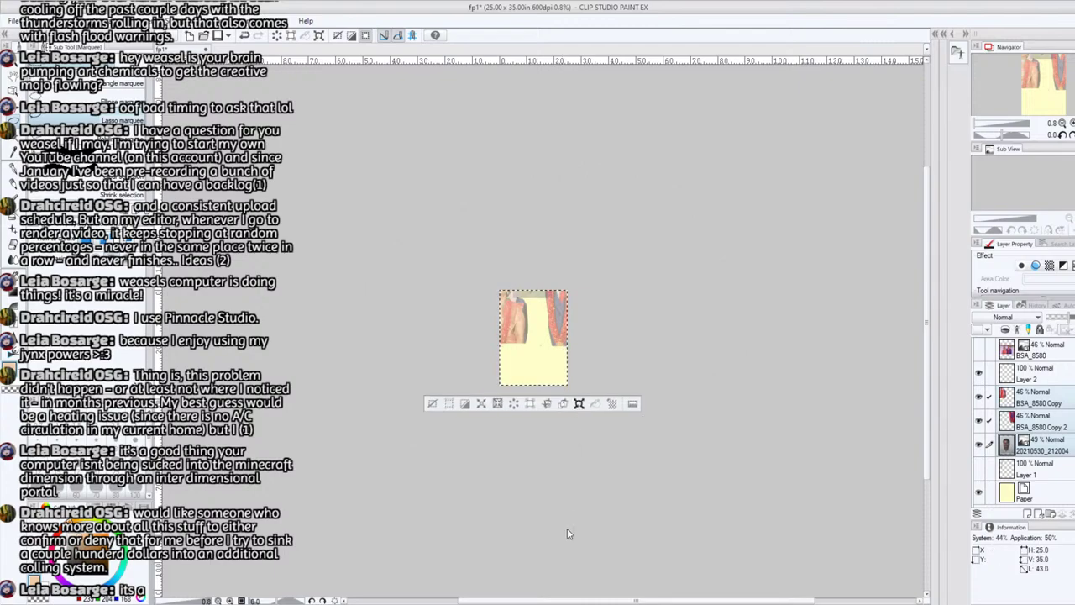
{"action": "key", "text": "ctrl+t"}
{"action": "left_click_drag", "start_coordinate": [500, 384], "coordinate": [527, 357]}
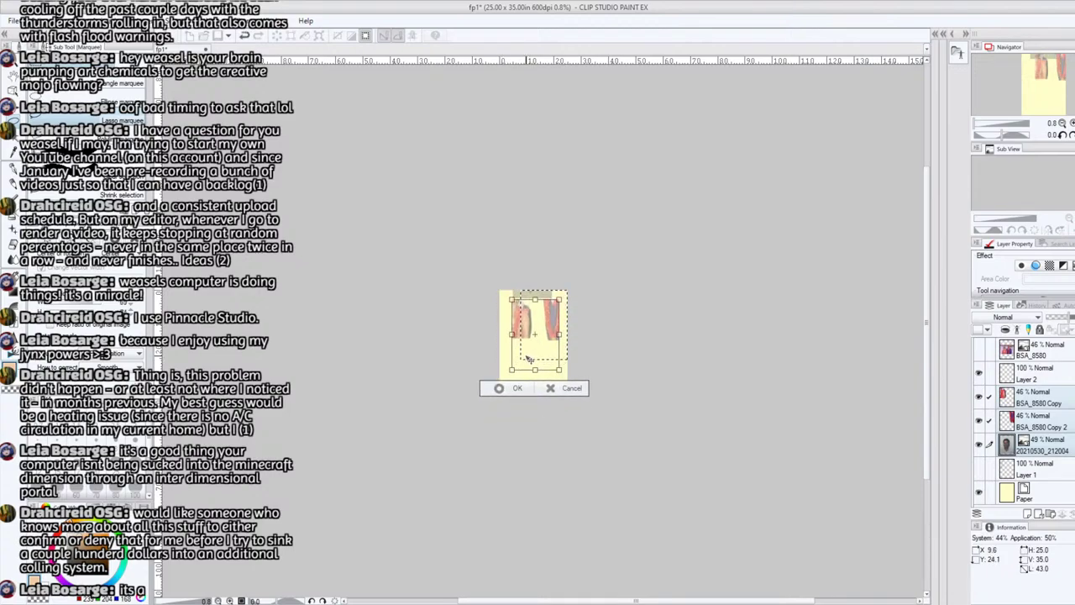
{"action": "left_click", "coordinate": [555, 388]}
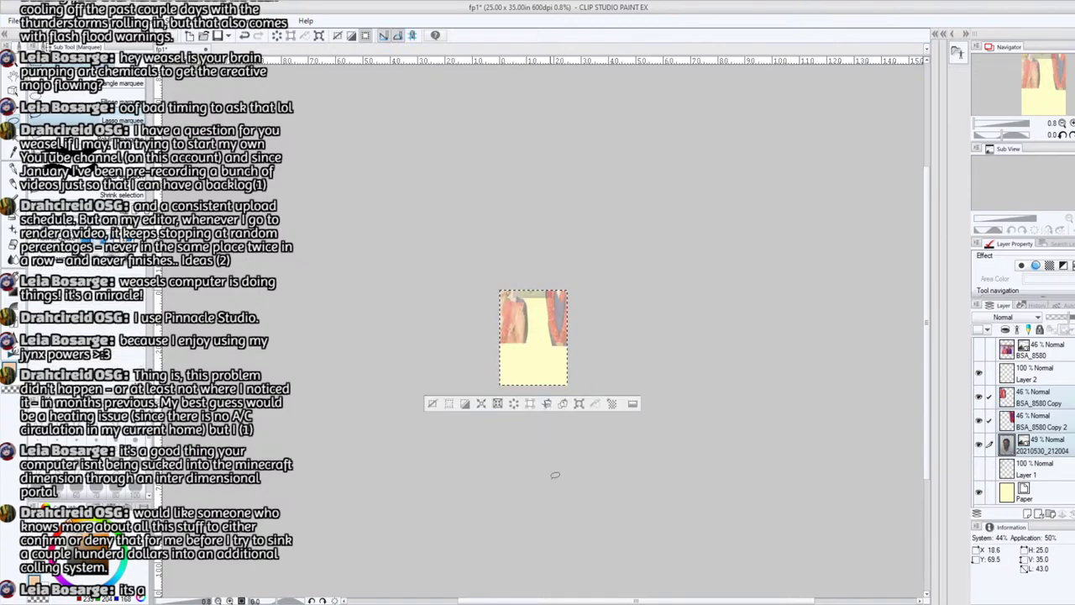
{"action": "key", "text": "ctrl+d"}
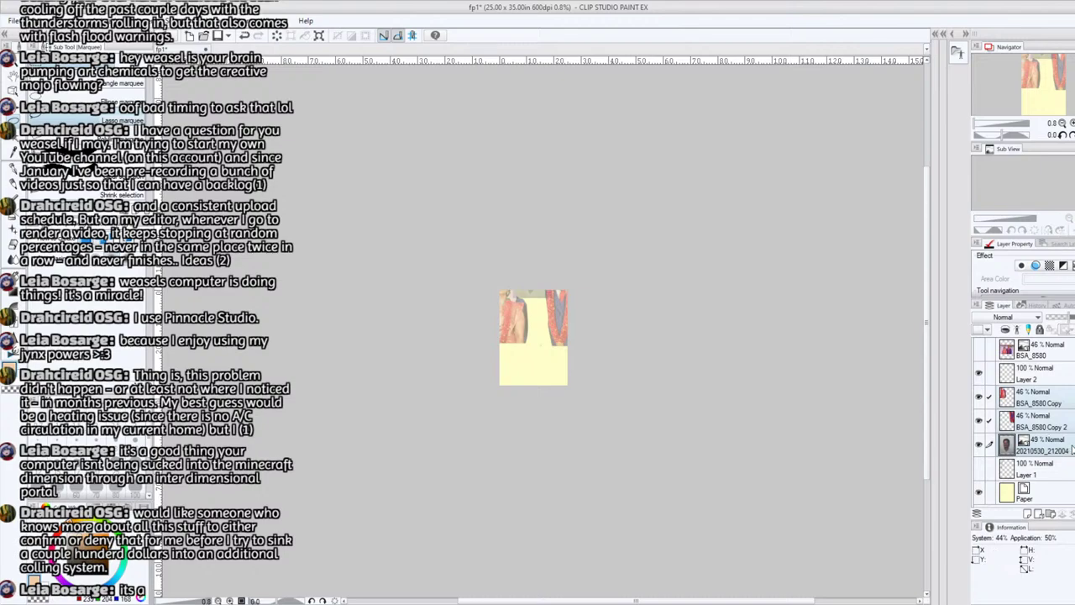
- Show the BSA_8580 couple photo, move it down onto the canvas, and hide BSA_8580 Copy and BSA_8580 Copy 2
{"action": "left_click", "coordinate": [1061, 352]}
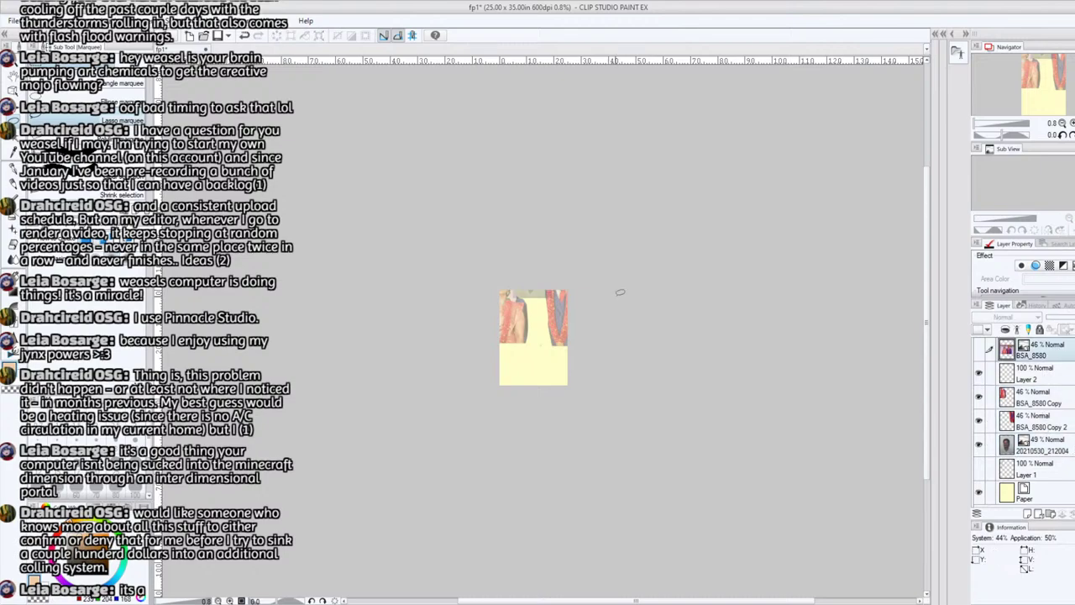
{"action": "left_click", "coordinate": [15, 110]}
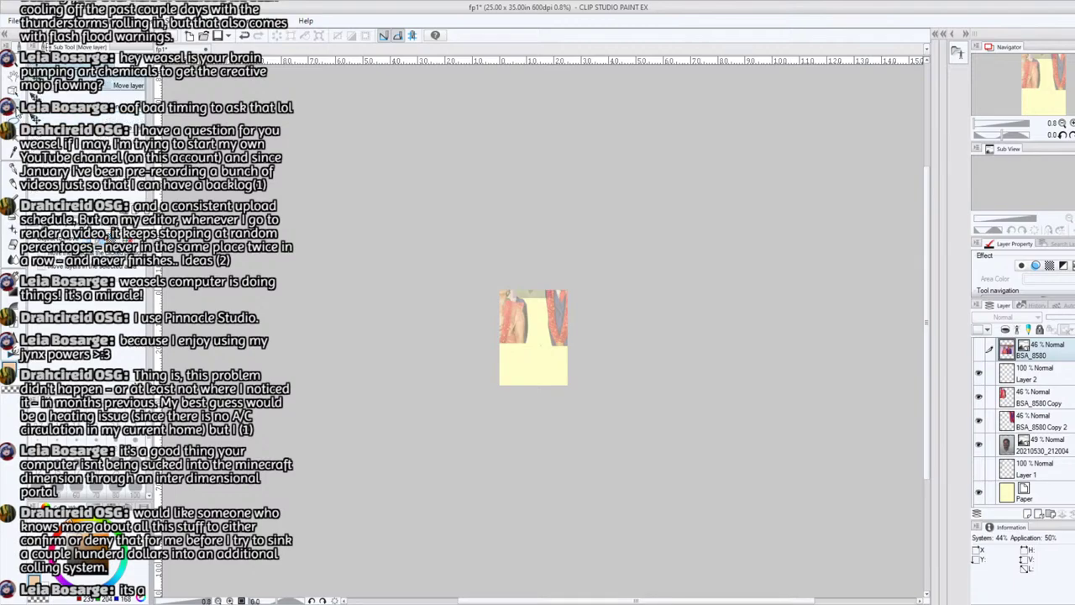
{"action": "left_click", "coordinate": [980, 350]}
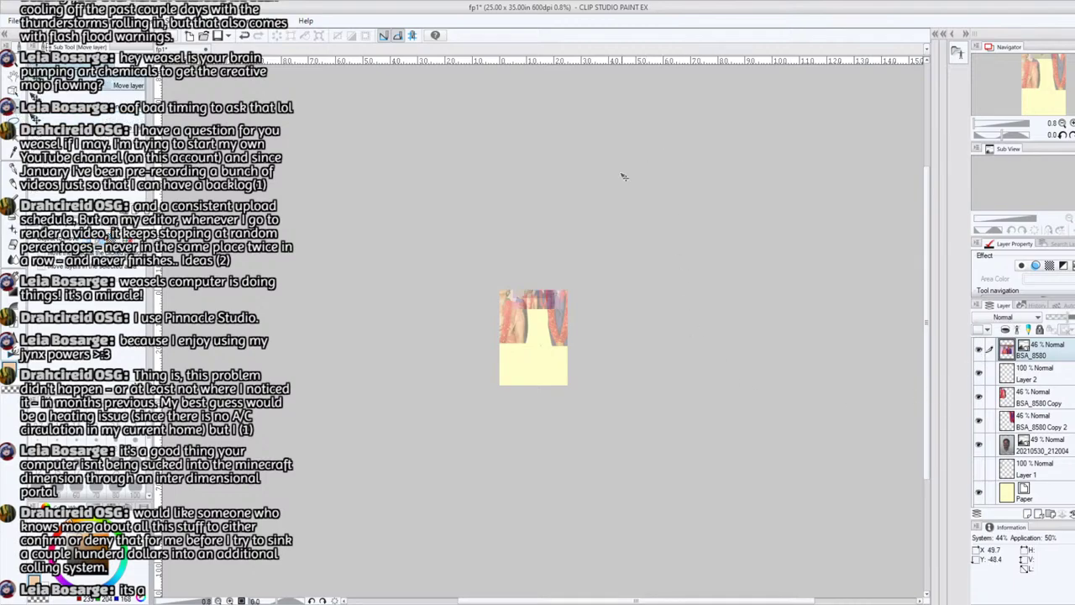
{"action": "left_click_drag", "start_coordinate": [622, 177], "coordinate": [626, 203]}
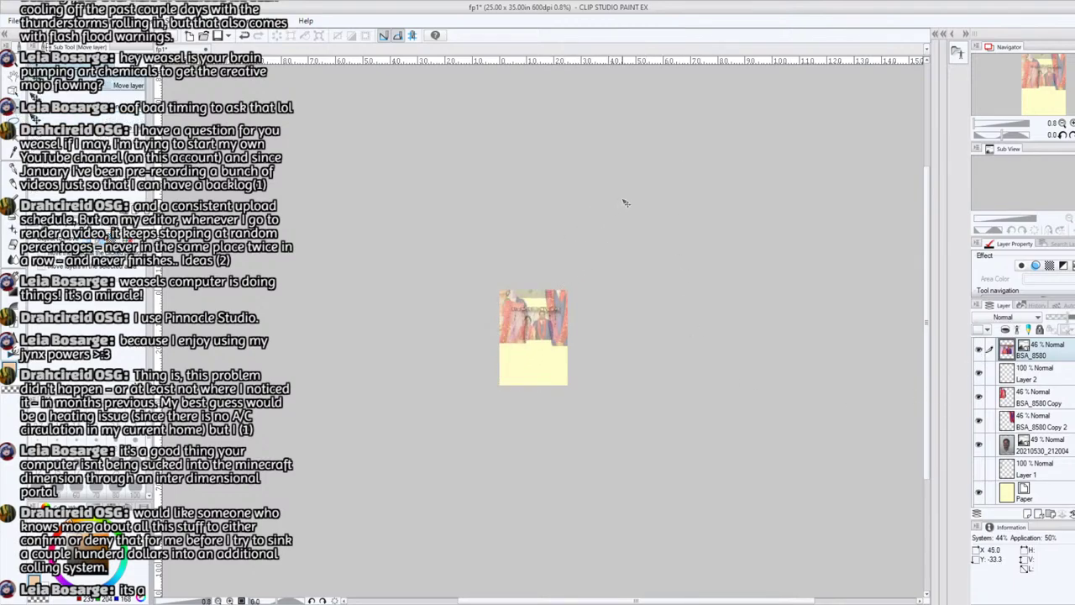
{"action": "left_click", "coordinate": [979, 396]}
{"action": "left_click", "coordinate": [979, 419]}
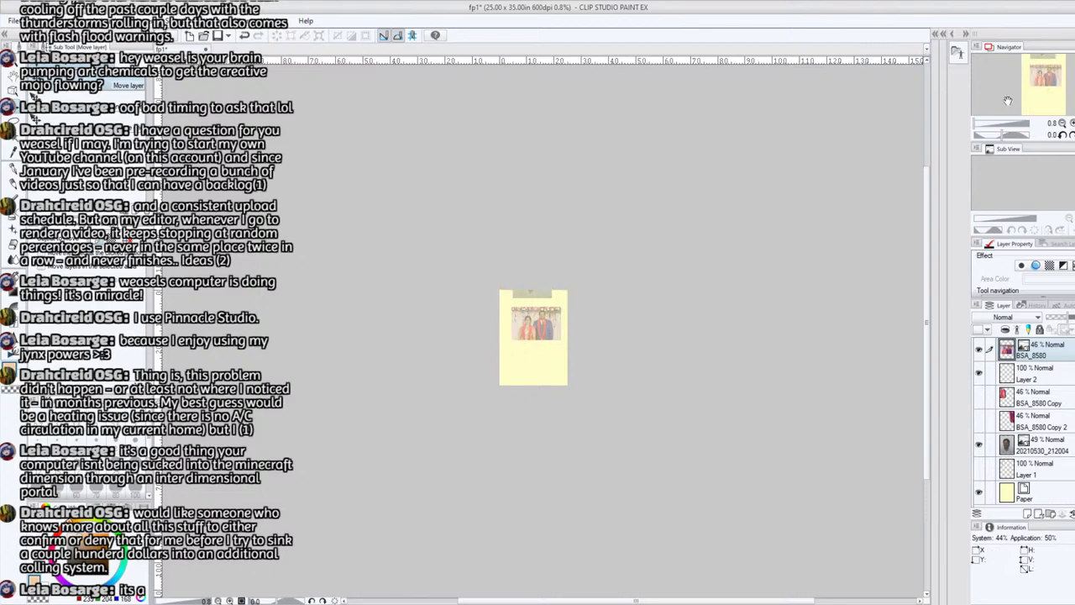
{"action": "left_click_drag", "start_coordinate": [976, 124], "coordinate": [982, 122]}
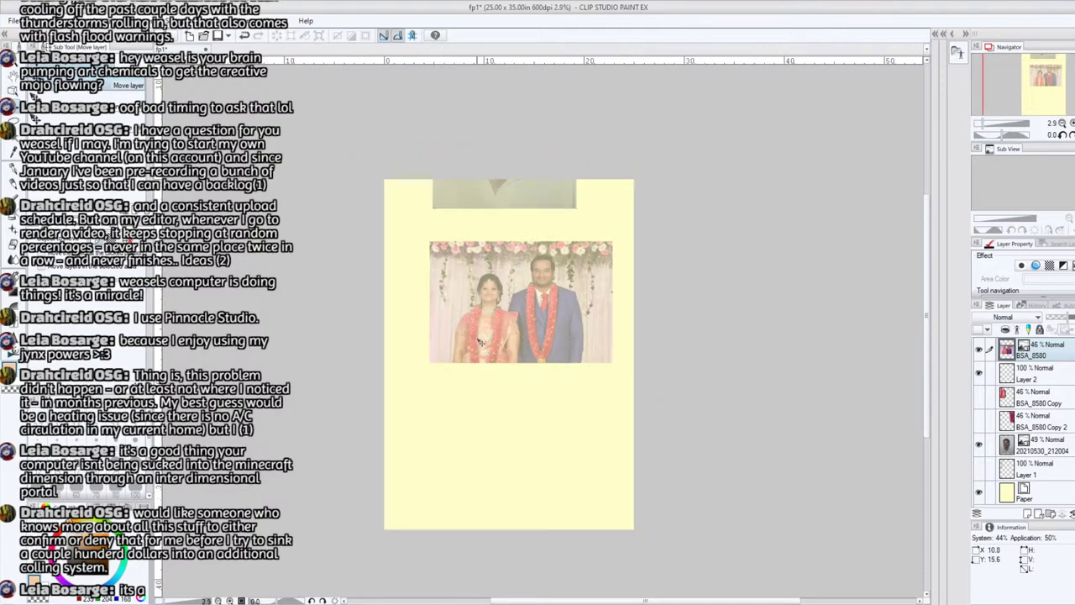
{"action": "left_click", "coordinate": [18, 124]}
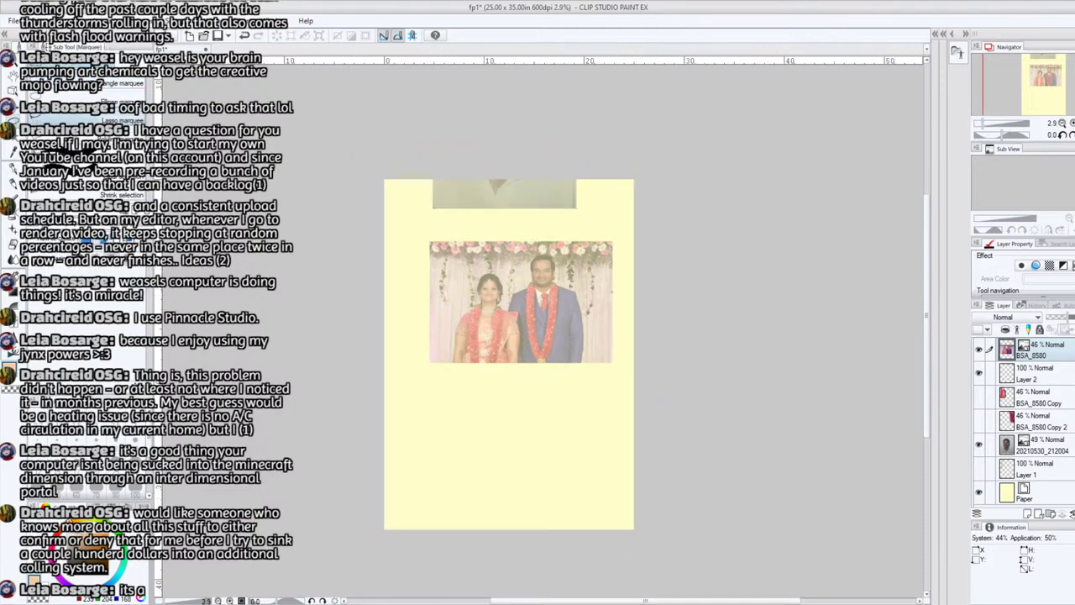
{"action": "mouse_move", "coordinate": [521, 438]}
{"action": "left_mouse_down"}
{"action": "mouse_move", "coordinate": [370, 252]}
{"action": "mouse_move", "coordinate": [424, 454]}
{"action": "left_mouse_up"}
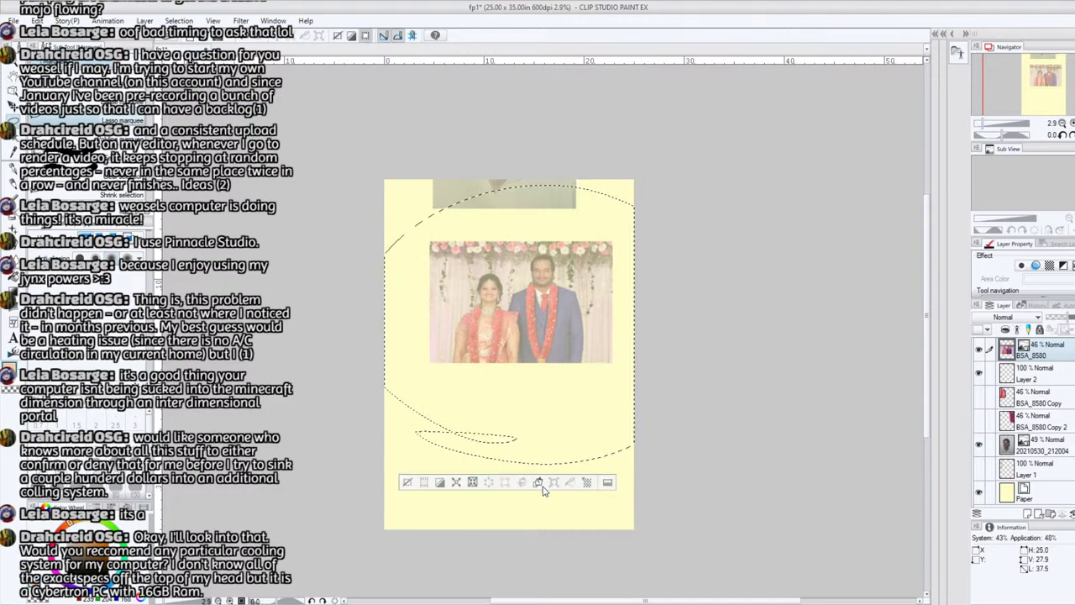
{"action": "left_click", "coordinate": [407, 485]}
- Enlarge the BSA_8580 couple photo and position it so both people fill the canvas width in its upper part
{"action": "key", "text": "o"}
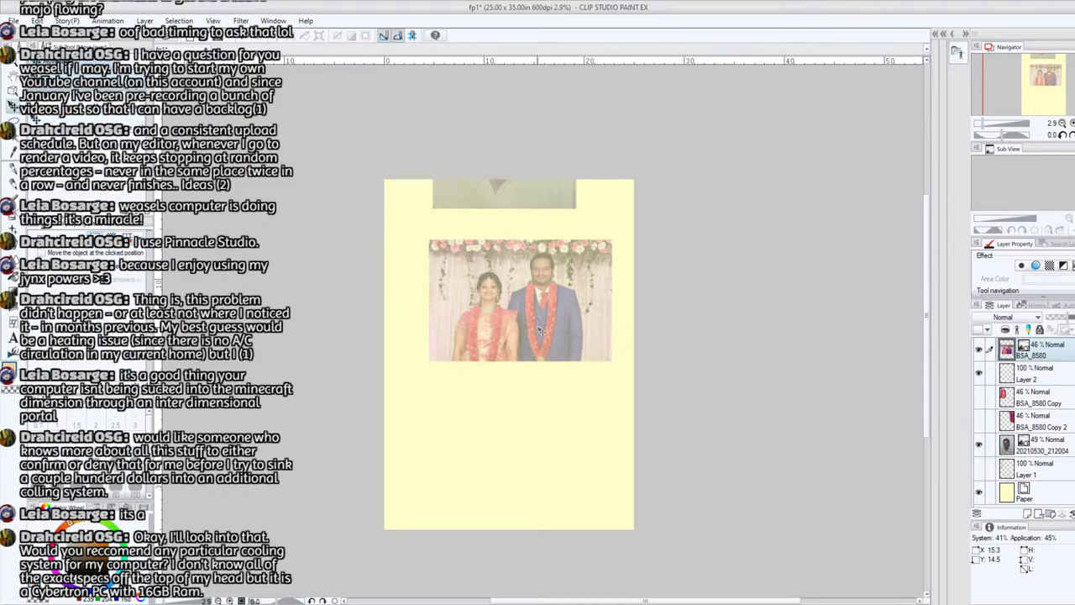
{"action": "left_click_drag", "start_coordinate": [541, 330], "coordinate": [539, 330]}
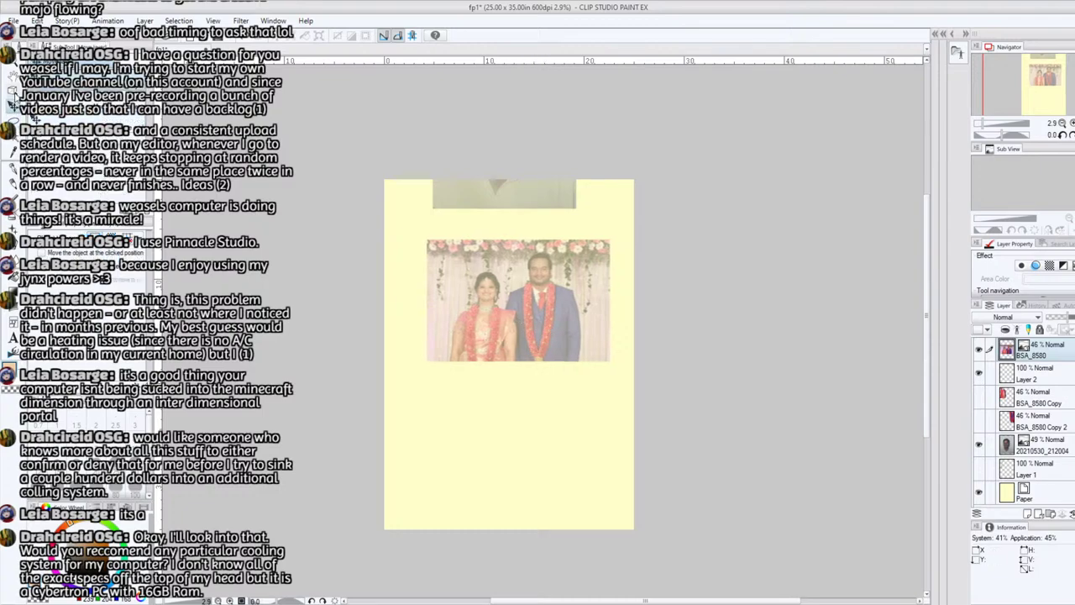
{"action": "left_click", "coordinate": [15, 97]}
{"action": "left_click_drag", "start_coordinate": [610, 362], "coordinate": [775, 476]}
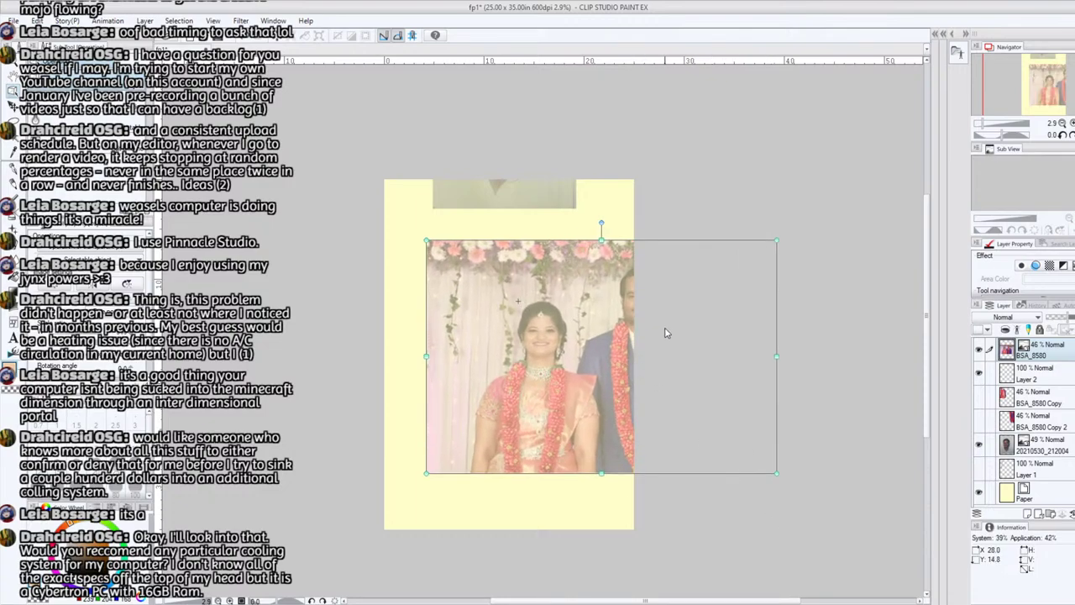
{"action": "left_click_drag", "start_coordinate": [665, 334], "coordinate": [580, 261]}
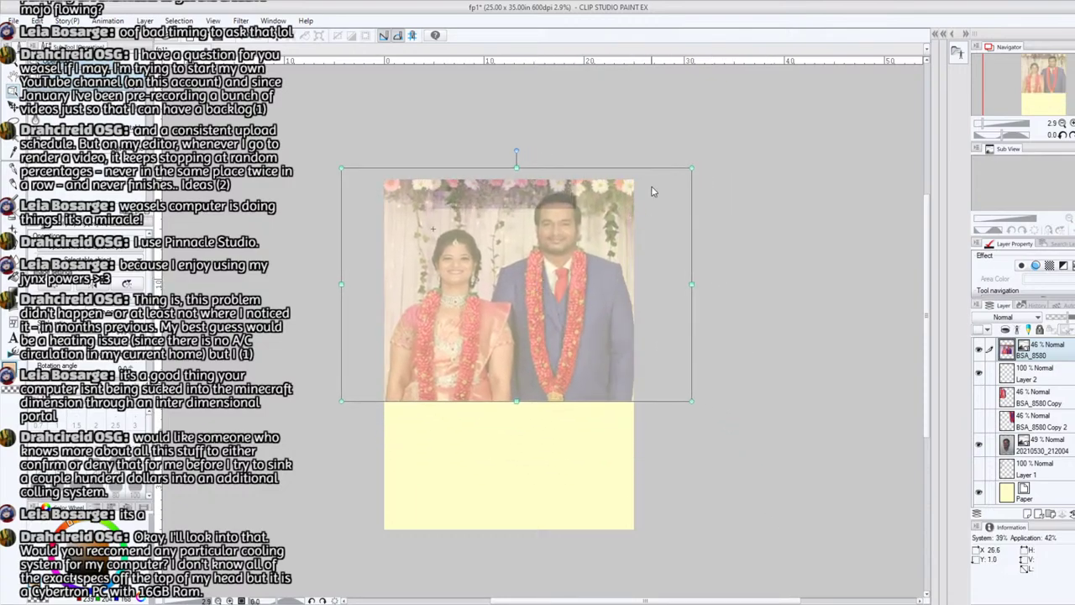
{"action": "left_click_drag", "start_coordinate": [691, 169], "coordinate": [677, 178]}
{"action": "mouse_move", "coordinate": [572, 299]}
{"action": "left_mouse_down"}
{"action": "mouse_move", "coordinate": [580, 304]}
{"action": "mouse_move", "coordinate": [580, 290]}
{"action": "mouse_move", "coordinate": [580, 300]}
{"action": "left_mouse_up"}
{"action": "left_click_drag", "start_coordinate": [683, 179], "coordinate": [696, 170]}
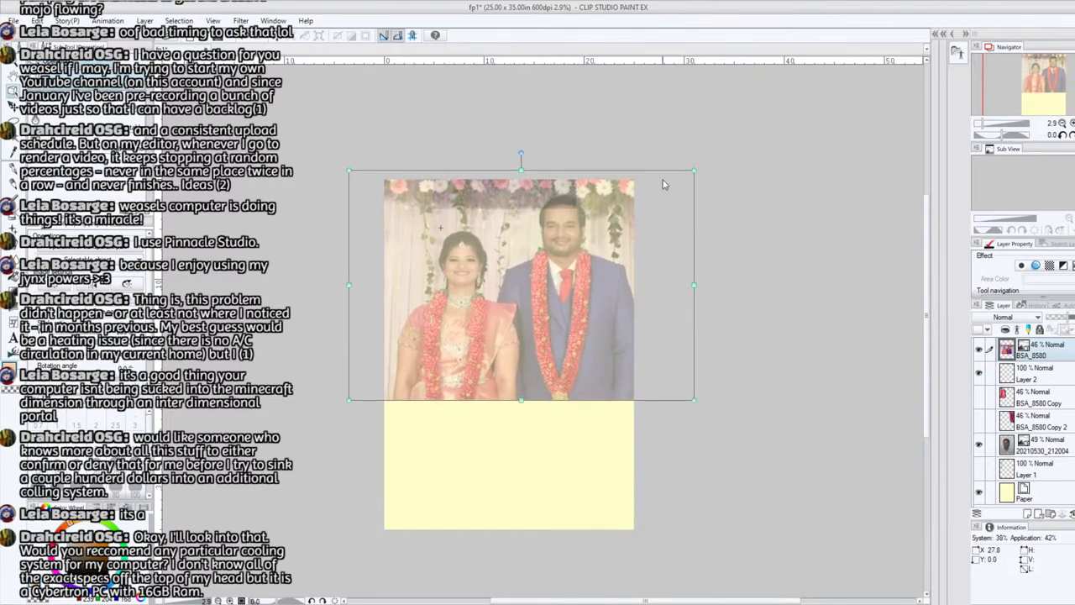
{"action": "left_click_drag", "start_coordinate": [601, 284], "coordinate": [593, 291]}
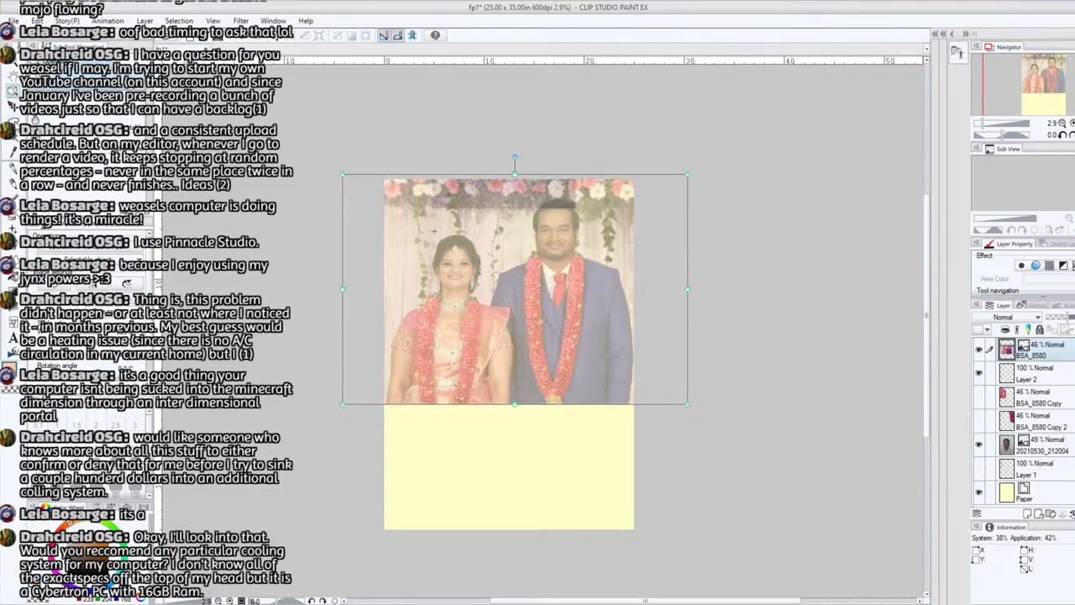
{"action": "key", "text": "Return"}
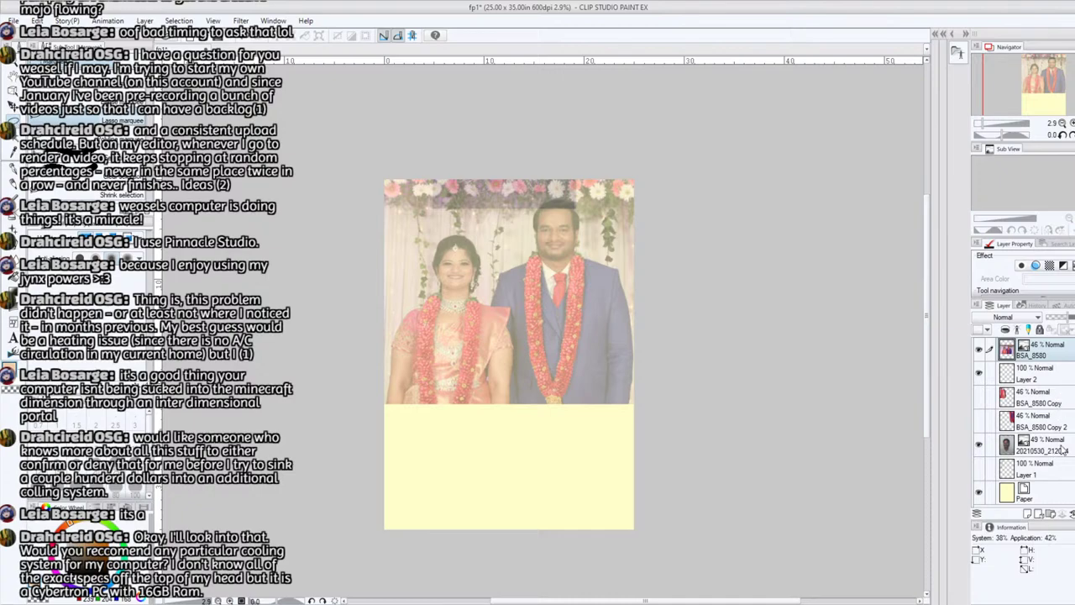
- Bring the 20210530_212004 photo to the top of the layer stack and move the man's face down between the couple
{"action": "left_click_drag", "start_coordinate": [1064, 450], "coordinate": [1064, 346]}
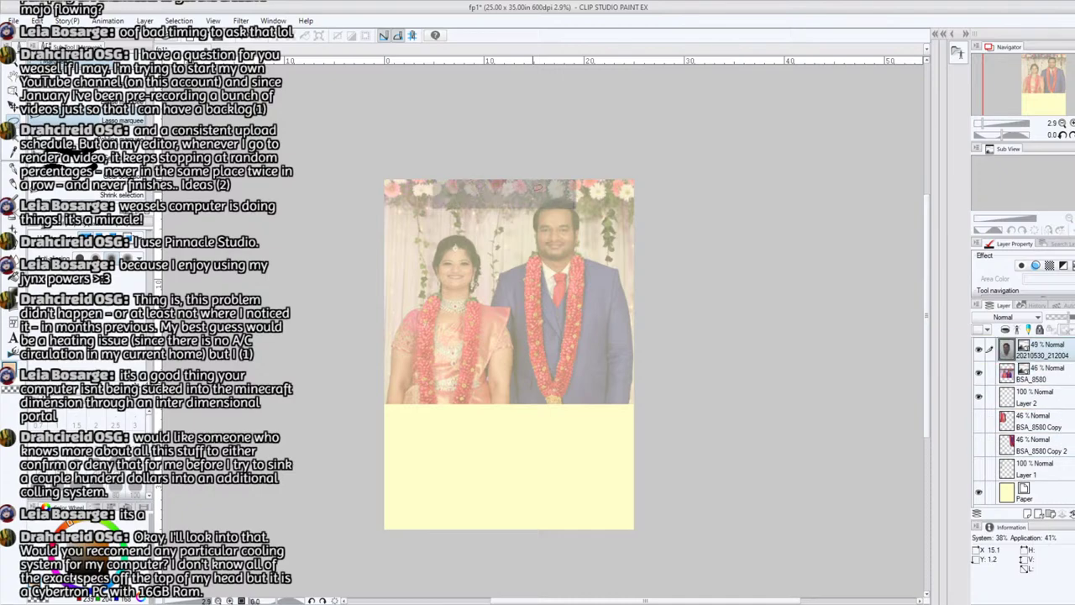
{"action": "left_click", "coordinate": [15, 109]}
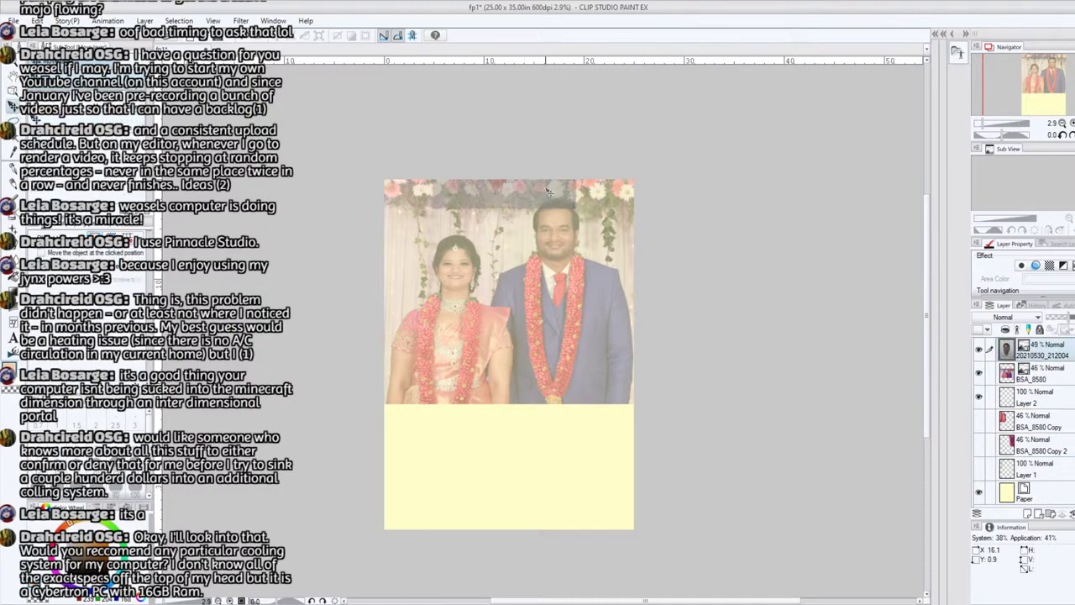
{"action": "left_click_drag", "start_coordinate": [548, 192], "coordinate": [546, 330]}
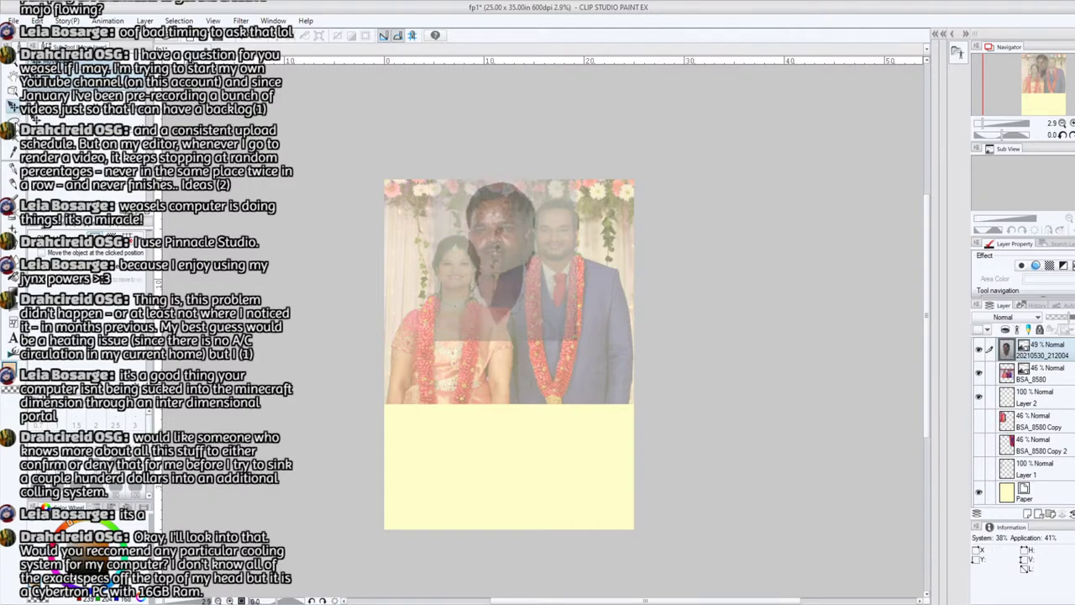
- Scale down the 20210530_212004 photo so the man's head matches the couple's heads and sits between them
{"action": "left_click", "coordinate": [13, 92]}
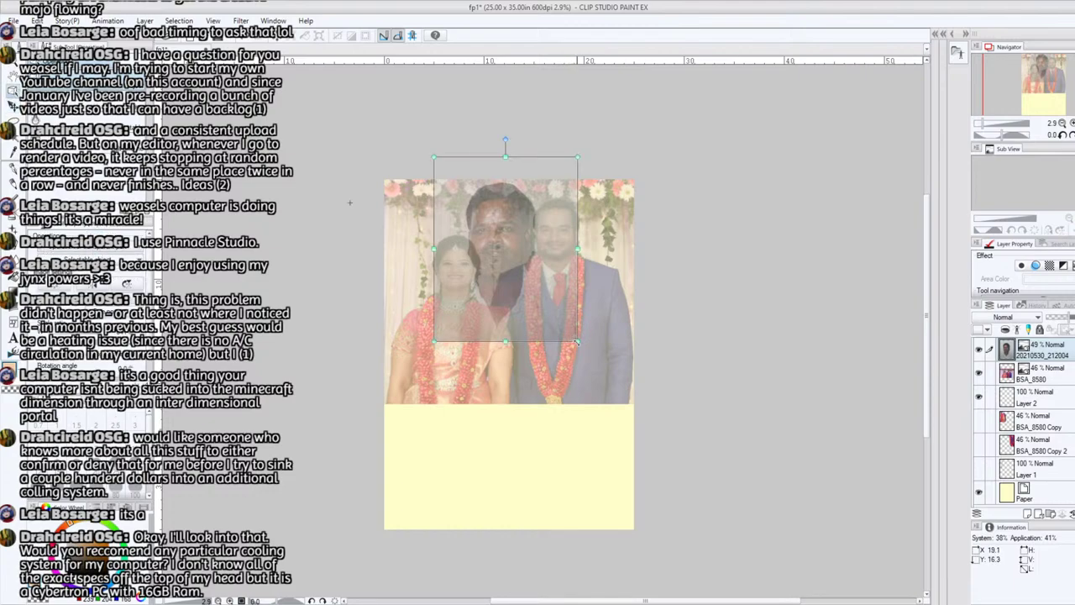
{"action": "left_click_drag", "start_coordinate": [577, 341], "coordinate": [514, 281]}
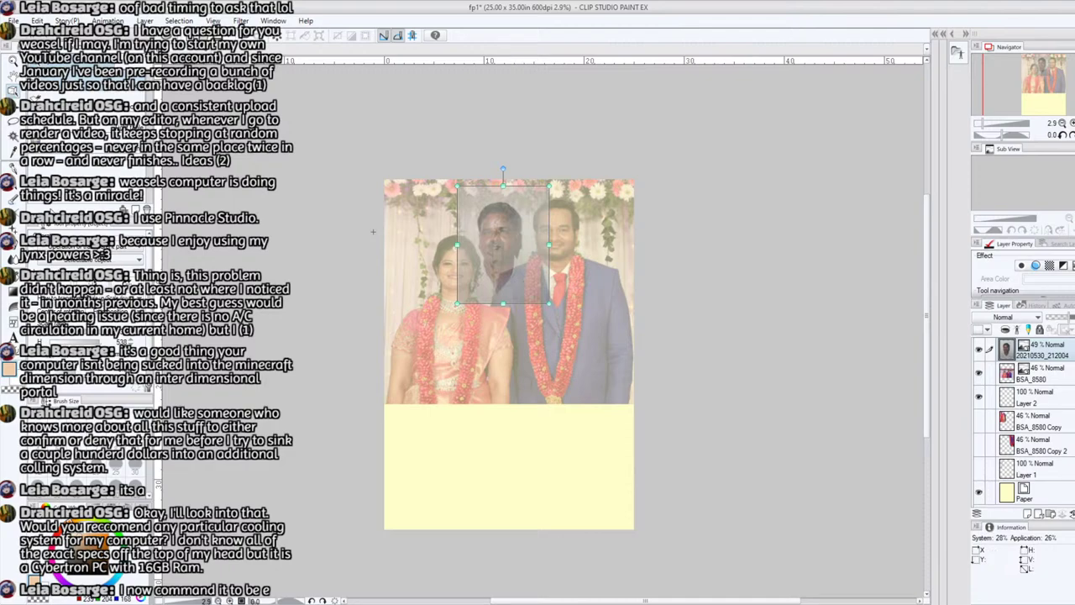
{"action": "left_click", "coordinate": [14, 123]}
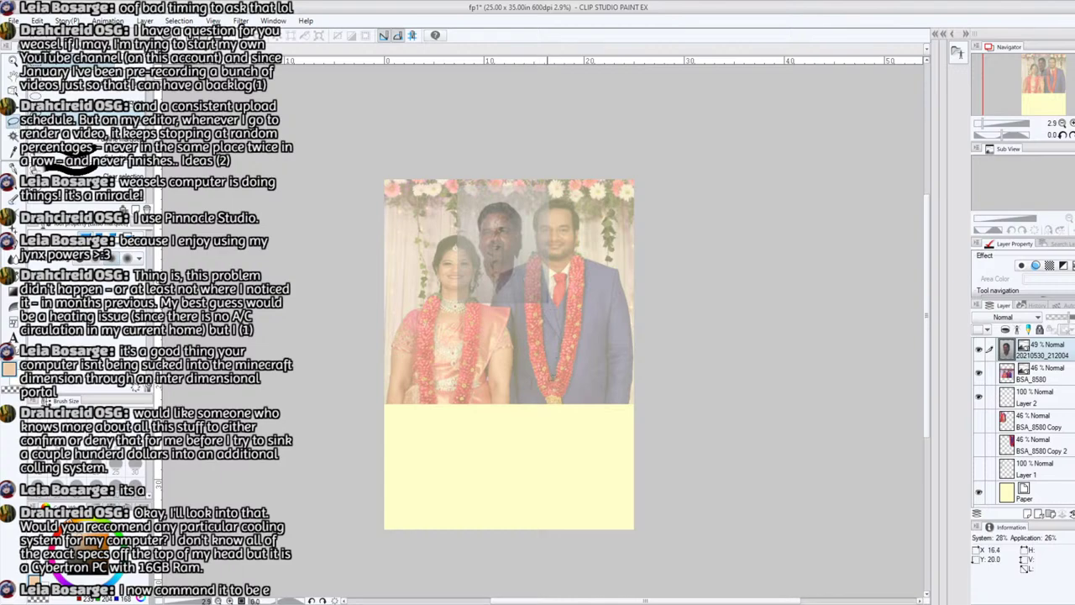
- Duplicate the 20210530_212004 layer, hide the copy as a backup, and make the original active
{"action": "scroll", "coordinate": [1041, 98], "scroll_direction": "up", "scroll_amount": 4}
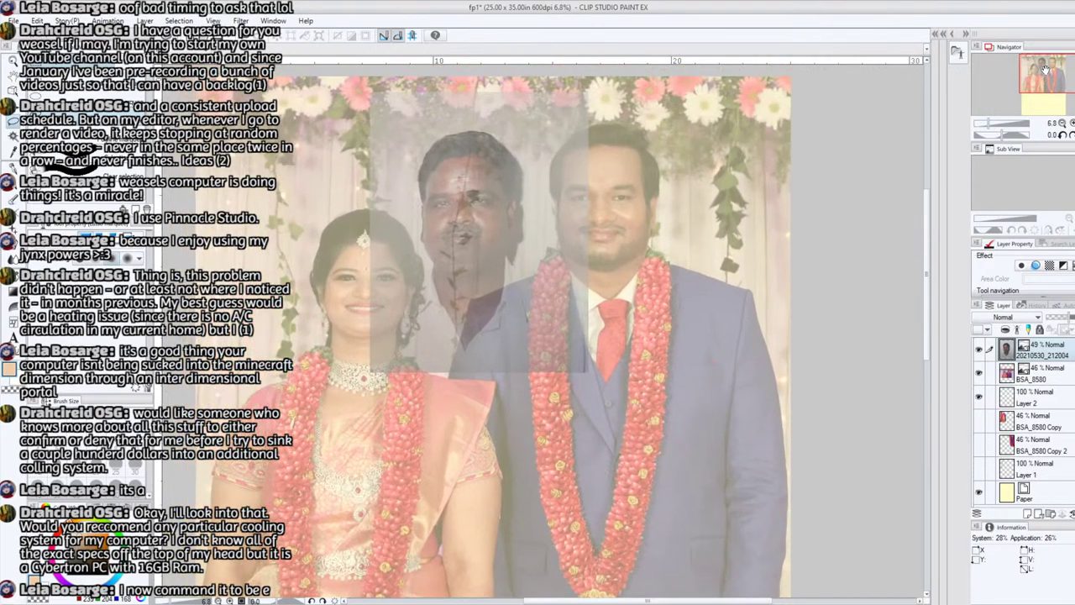
{"action": "left_click_drag", "start_coordinate": [1045, 70], "coordinate": [1044, 68]}
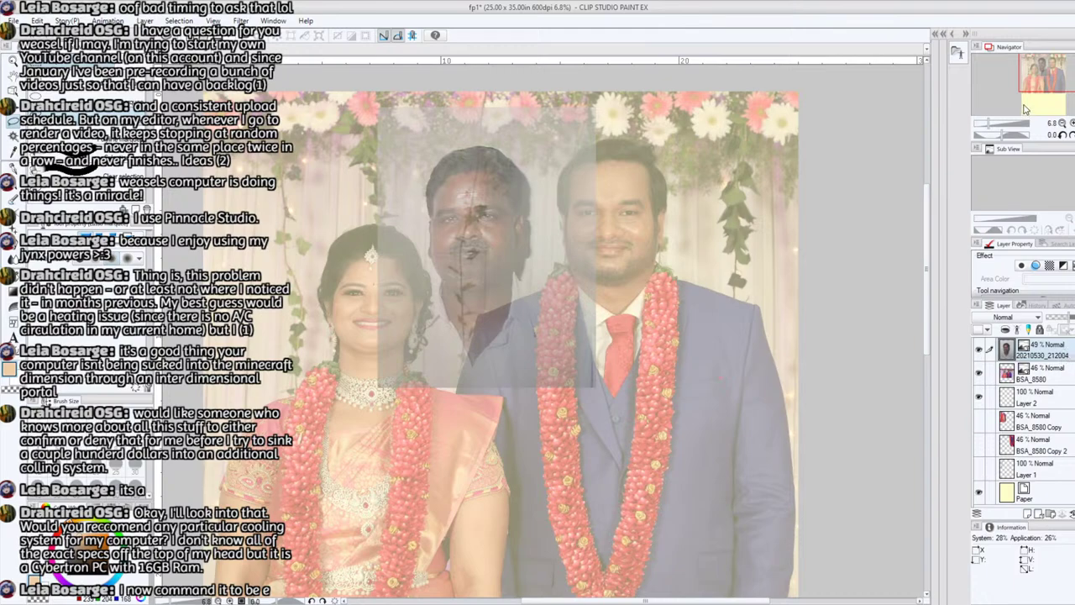
{"action": "key", "text": "ctrl+c"}
{"action": "key", "text": "ctrl+v"}
{"action": "left_click", "coordinate": [979, 349]}
{"action": "left_click", "coordinate": [1049, 374]}
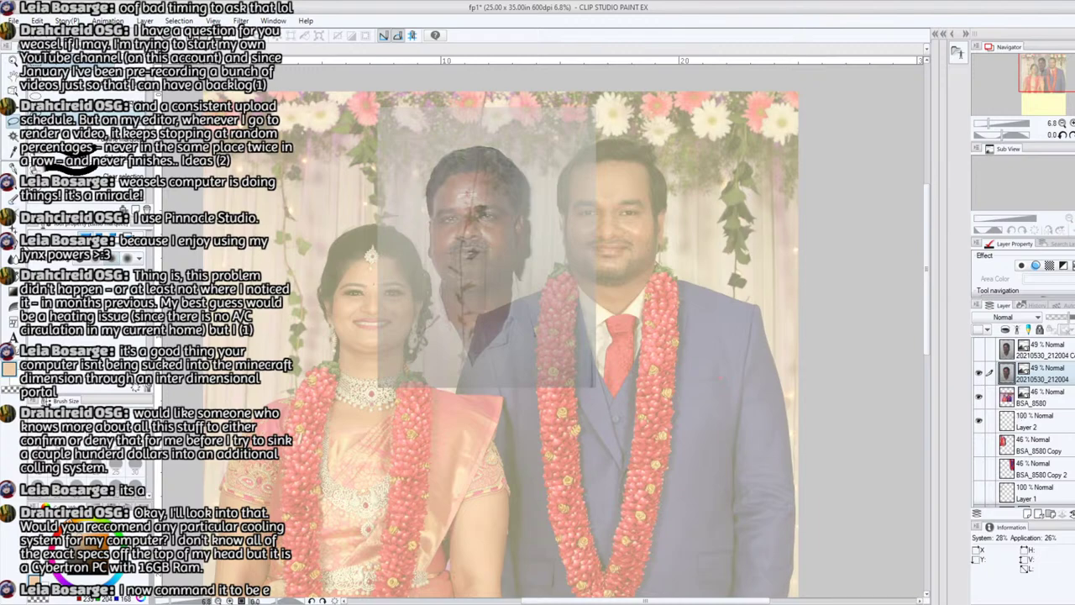
- Rasterize the 20210530_212004 layer and erase the parts of its background that overlap the woman, the groom and his garland
{"action": "key", "text": "e"}
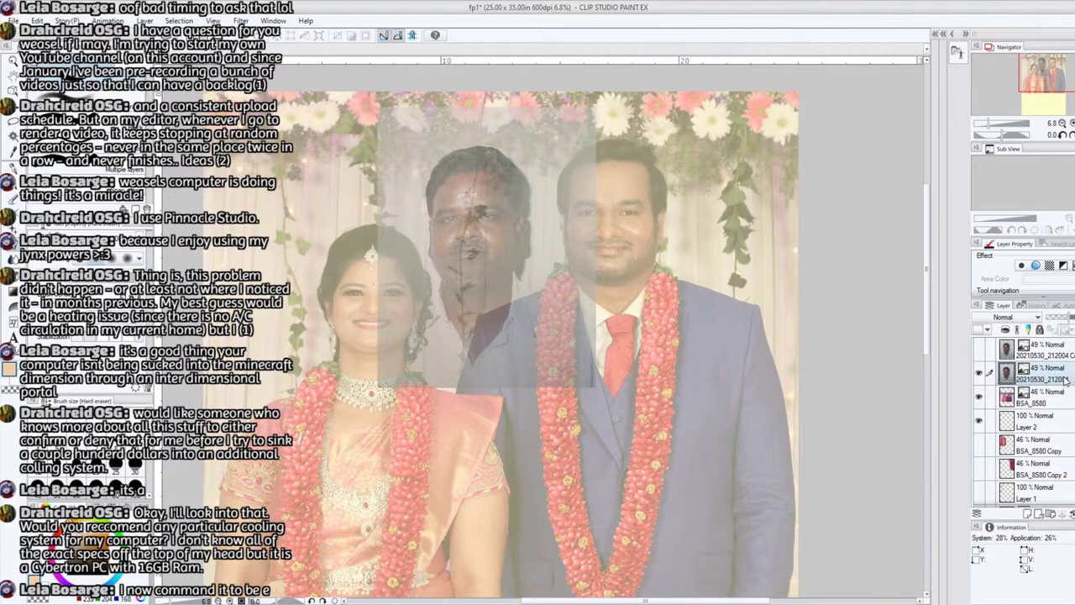
{"action": "key", "text": "ctrl+shift+n"}
{"action": "left_click", "coordinate": [1005, 235]}
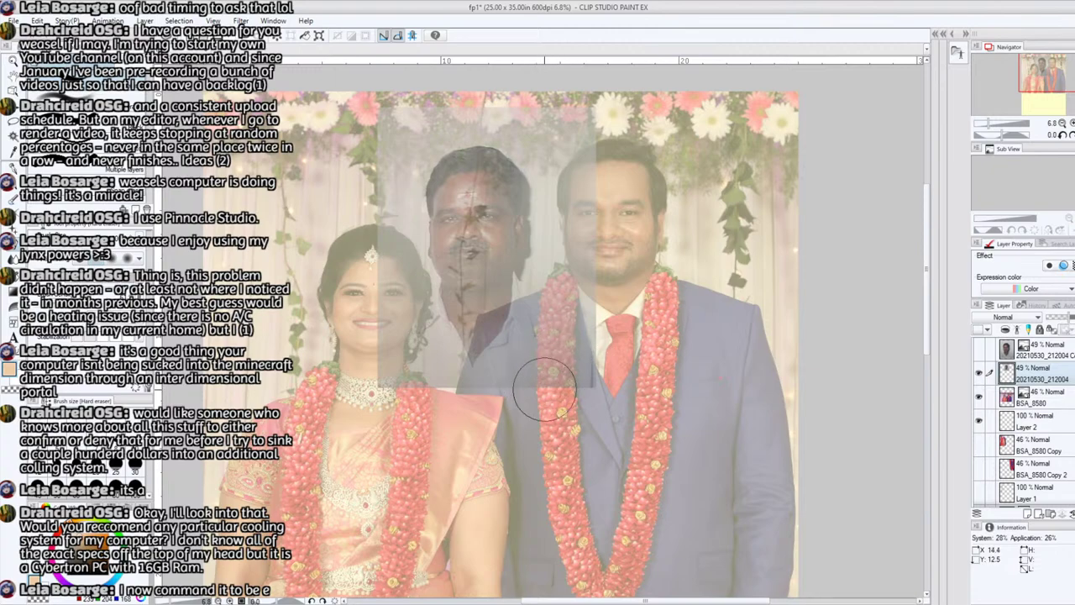
{"action": "mouse_move", "coordinate": [542, 391]}
{"action": "left_mouse_down"}
{"action": "mouse_move", "coordinate": [572, 380]}
{"action": "mouse_move", "coordinate": [582, 128]}
{"action": "mouse_move", "coordinate": [367, 230]}
{"action": "mouse_move", "coordinate": [378, 204]}
{"action": "mouse_move", "coordinate": [444, 451]}
{"action": "mouse_move", "coordinate": [420, 449]}
{"action": "mouse_move", "coordinate": [438, 450]}
{"action": "left_mouse_up"}
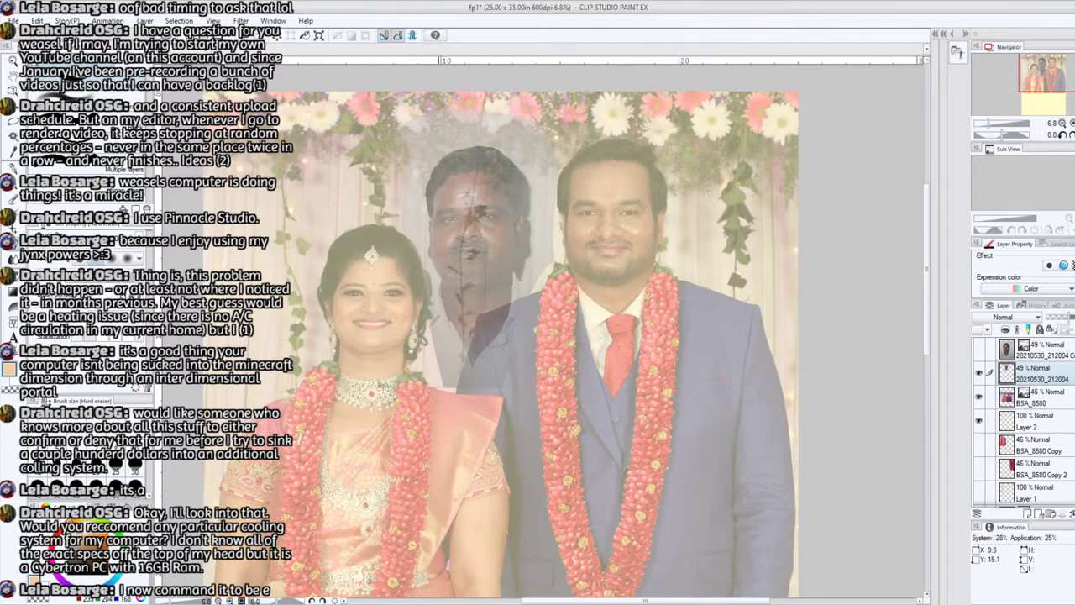
{"action": "key", "text": "ctrl+z"}
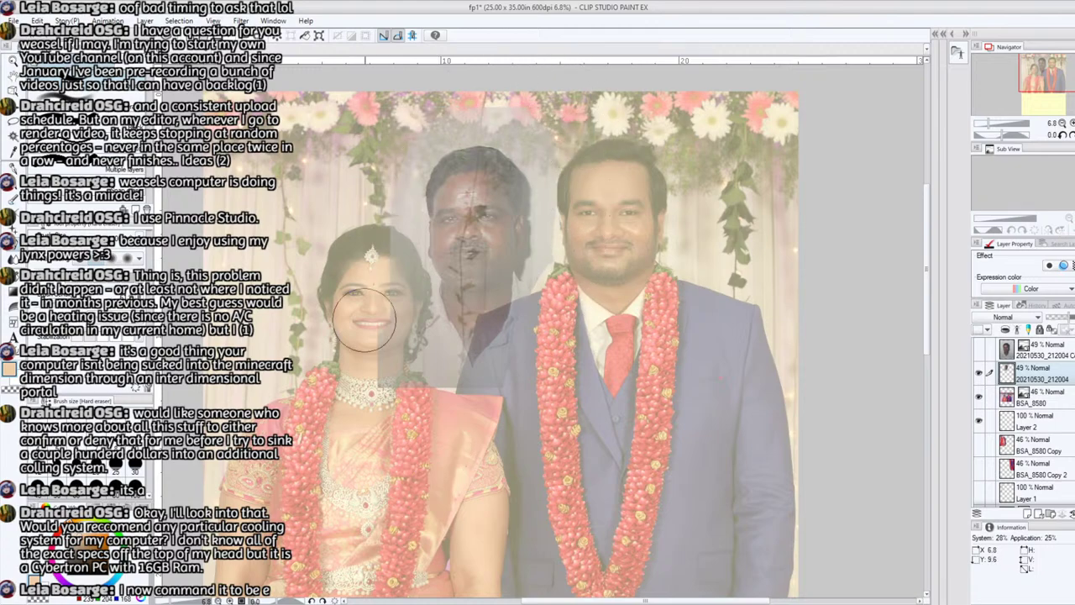
{"action": "mouse_move", "coordinate": [365, 317]}
{"action": "left_mouse_down"}
{"action": "mouse_move", "coordinate": [368, 262]}
{"action": "mouse_move", "coordinate": [409, 410]}
{"action": "mouse_move", "coordinate": [367, 249]}
{"action": "mouse_move", "coordinate": [399, 394]}
{"action": "mouse_move", "coordinate": [364, 275]}
{"action": "mouse_move", "coordinate": [370, 340]}
{"action": "mouse_move", "coordinate": [421, 472]}
{"action": "left_mouse_up"}
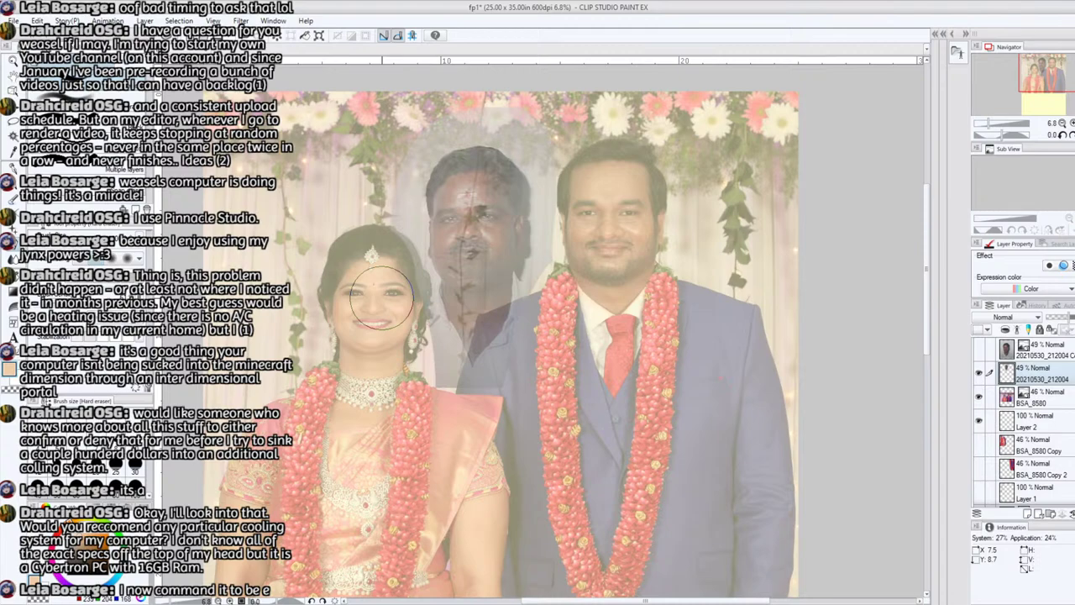
- Rasterize the BSA_8580 layer and erase the backdrop behind the middle man's head
{"action": "left_click", "coordinate": [1069, 408]}
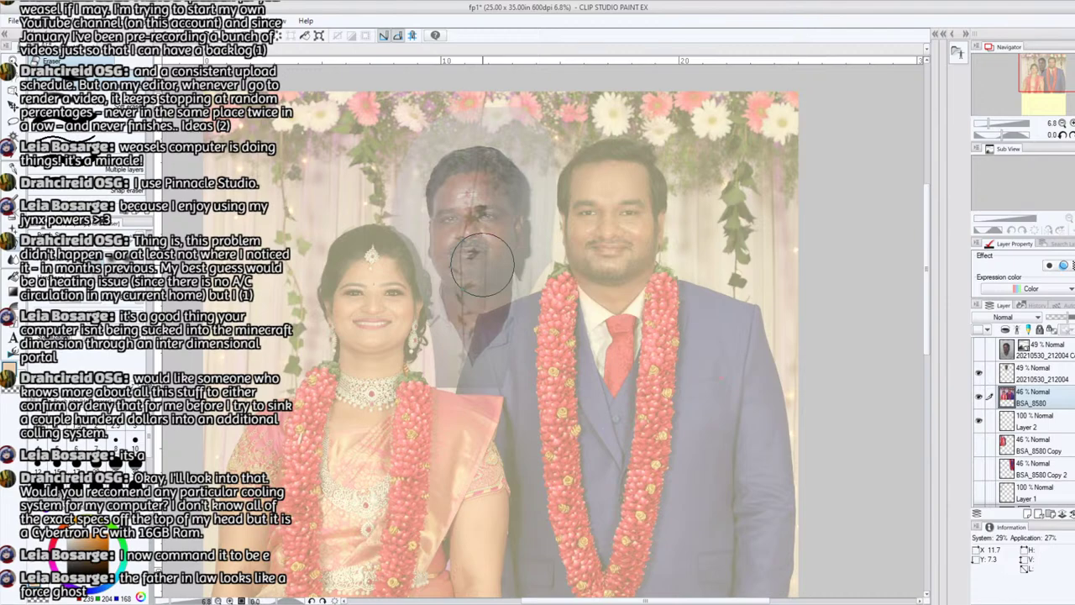
{"action": "mouse_move", "coordinate": [482, 264]}
{"action": "left_mouse_down"}
{"action": "mouse_move", "coordinate": [442, 257]}
{"action": "mouse_move", "coordinate": [472, 252]}
{"action": "mouse_move", "coordinate": [463, 216]}
{"action": "mouse_move", "coordinate": [488, 220]}
{"action": "mouse_move", "coordinate": [449, 216]}
{"action": "mouse_move", "coordinate": [495, 189]}
{"action": "mouse_move", "coordinate": [503, 220]}
{"action": "mouse_move", "coordinate": [474, 268]}
{"action": "mouse_move", "coordinate": [427, 158]}
{"action": "mouse_move", "coordinate": [493, 134]}
{"action": "mouse_move", "coordinate": [520, 143]}
{"action": "mouse_move", "coordinate": [445, 139]}
{"action": "mouse_move", "coordinate": [528, 188]}
{"action": "mouse_move", "coordinate": [522, 168]}
{"action": "mouse_move", "coordinate": [510, 263]}
{"action": "mouse_move", "coordinate": [496, 274]}
{"action": "mouse_move", "coordinate": [456, 240]}
{"action": "mouse_move", "coordinate": [457, 256]}
{"action": "mouse_move", "coordinate": [462, 263]}
{"action": "mouse_move", "coordinate": [441, 181]}
{"action": "left_mouse_up"}
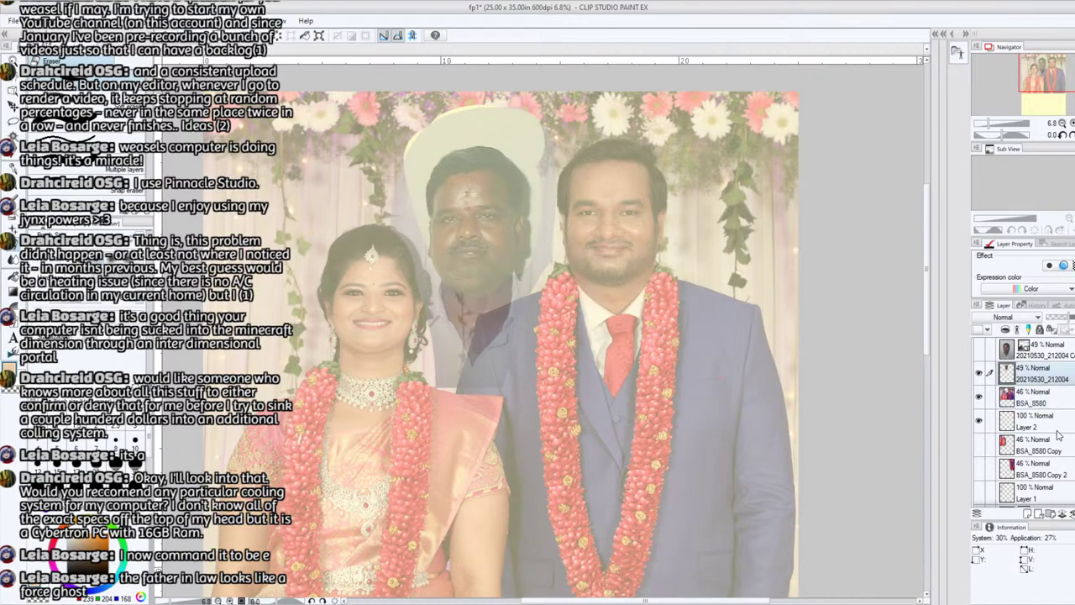
- Move Layer 2 above both photos and mark the head-top and chin lines of the two men with a black pencil
{"action": "left_click_drag", "start_coordinate": [1057, 430], "coordinate": [1056, 366]}
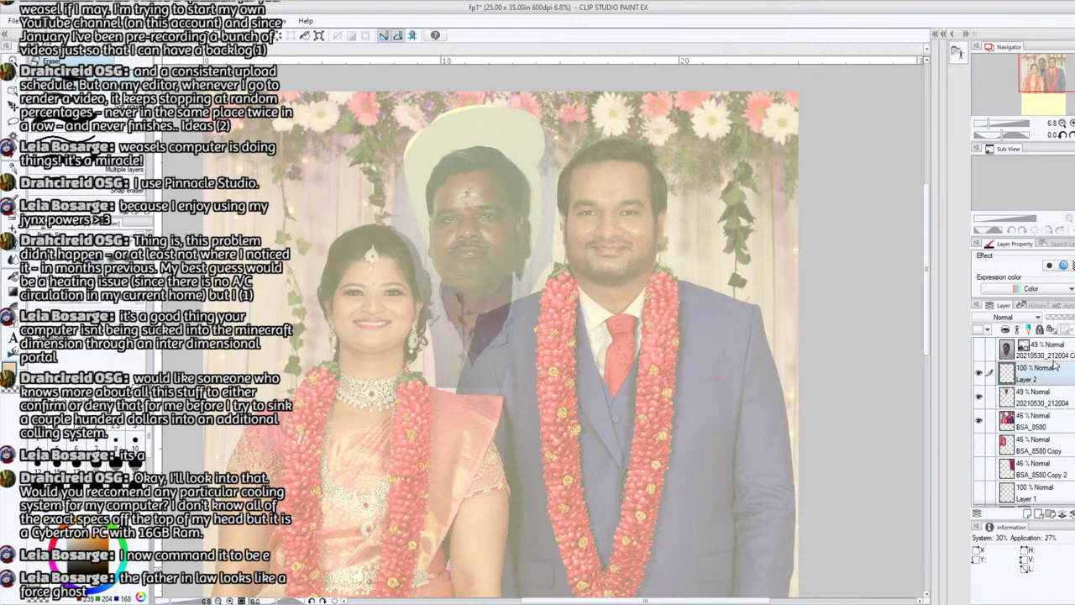
{"action": "left_click", "coordinate": [15, 192]}
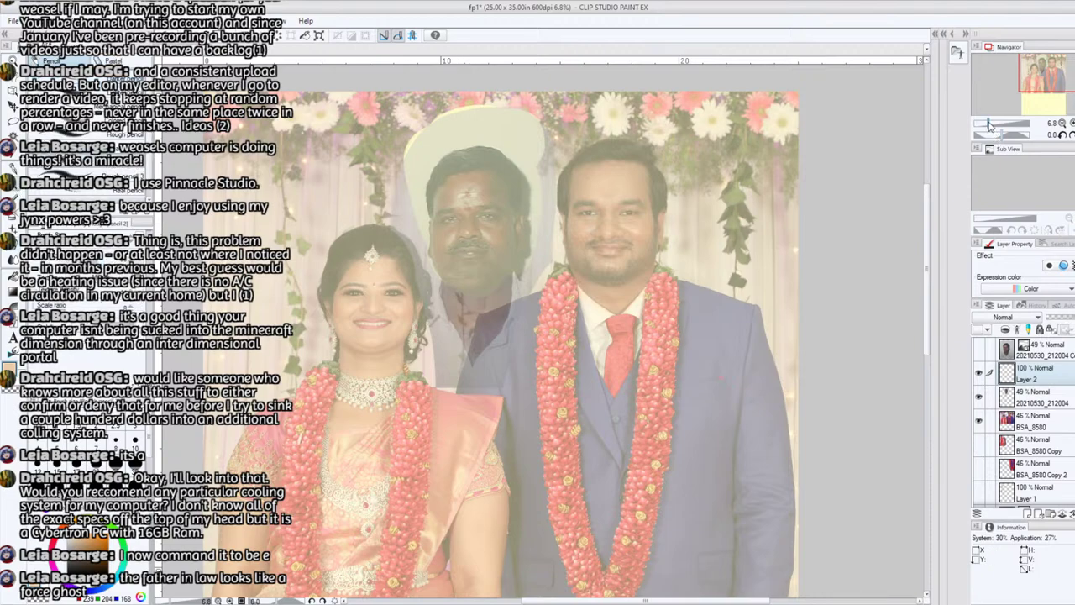
{"action": "left_click_drag", "start_coordinate": [992, 124], "coordinate": [1014, 120]}
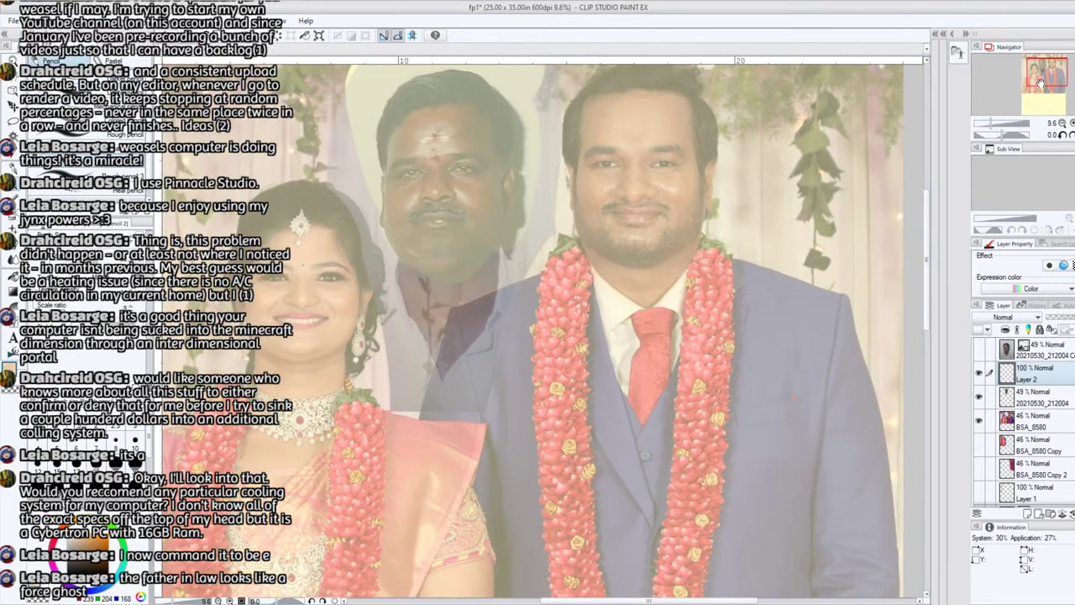
{"action": "left_click_drag", "start_coordinate": [1041, 82], "coordinate": [1040, 79]}
{"action": "left_click_drag", "start_coordinate": [1000, 134], "coordinate": [991, 124]}
{"action": "left_click", "coordinate": [987, 123]}
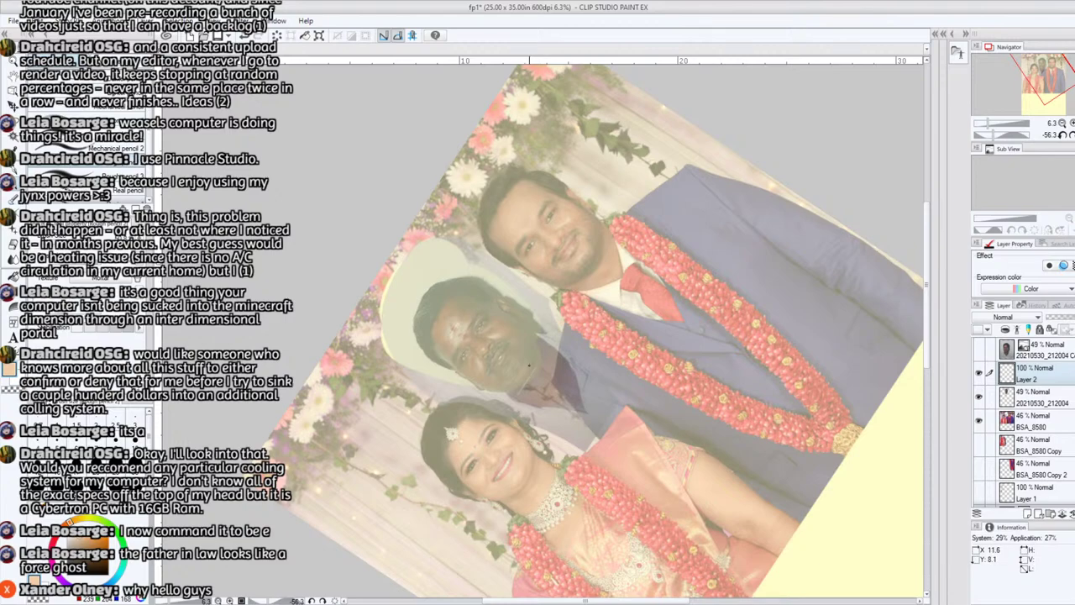
{"action": "left_click", "coordinate": [108, 575]}
{"action": "left_click_drag", "start_coordinate": [519, 396], "coordinate": [538, 367]}
{"action": "left_click_drag", "start_coordinate": [410, 320], "coordinate": [433, 283]}
{"action": "left_click_drag", "start_coordinate": [410, 320], "coordinate": [434, 279]}
{"action": "left_click_drag", "start_coordinate": [474, 205], "coordinate": [486, 174]}
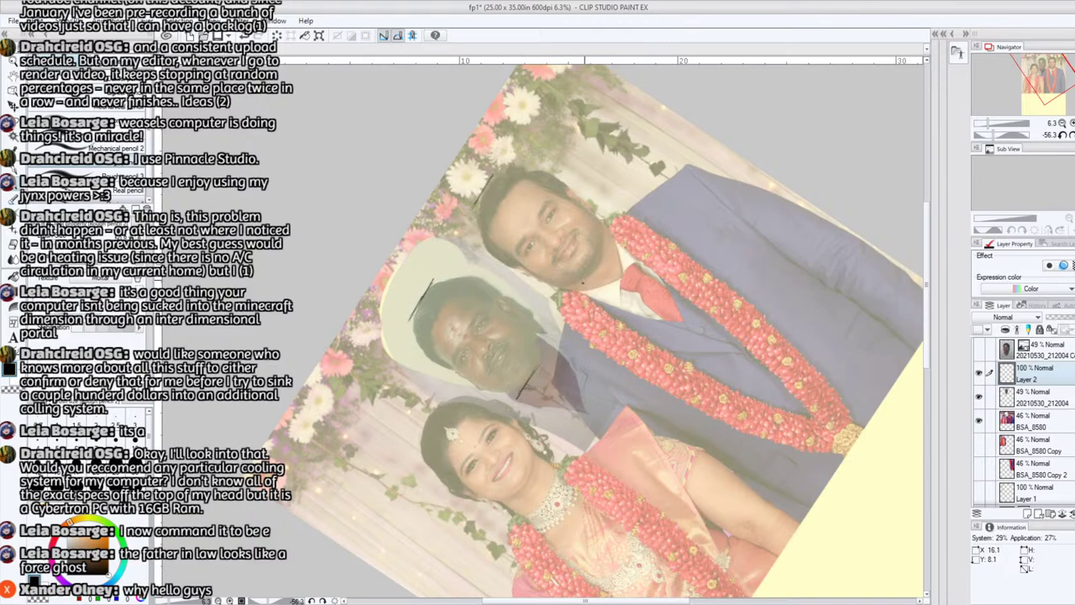
{"action": "left_click_drag", "start_coordinate": [586, 280], "coordinate": [606, 248]}
{"action": "key", "text": "e"}
{"action": "mouse_move", "coordinate": [650, 300]}
{"action": "left_mouse_down"}
{"action": "mouse_move", "coordinate": [601, 282]}
{"action": "mouse_move", "coordinate": [618, 268]}
{"action": "mouse_move", "coordinate": [582, 287]}
{"action": "left_mouse_up"}
- Mark the woman's chin line and the top of her head with the pencil on Layer 2
{"action": "key", "text": "p"}
{"action": "left_click_drag", "start_coordinate": [535, 465], "coordinate": [513, 500]}
{"action": "mouse_move", "coordinate": [443, 397]}
{"action": "left_mouse_down"}
{"action": "mouse_move", "coordinate": [415, 442]}
{"action": "mouse_move", "coordinate": [418, 432]}
{"action": "left_mouse_up"}
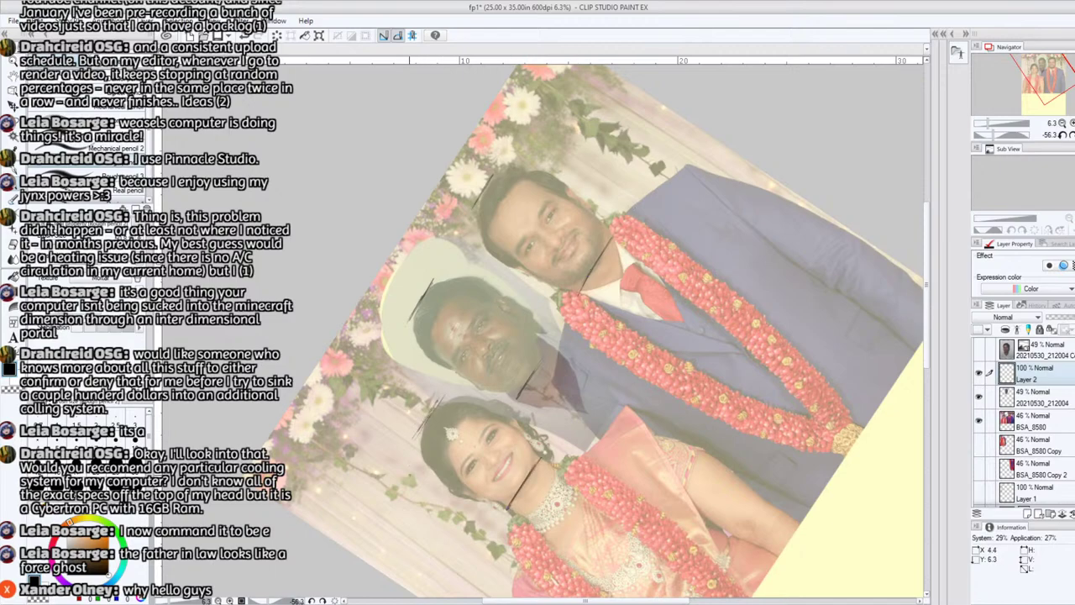
- Sketch the woman's neck, V-shaped neckline and shoulder fold over the upright photo
{"action": "key", "text": "ctrl+at"}
{"action": "left_click_drag", "start_coordinate": [1038, 74], "coordinate": [1044, 87]}
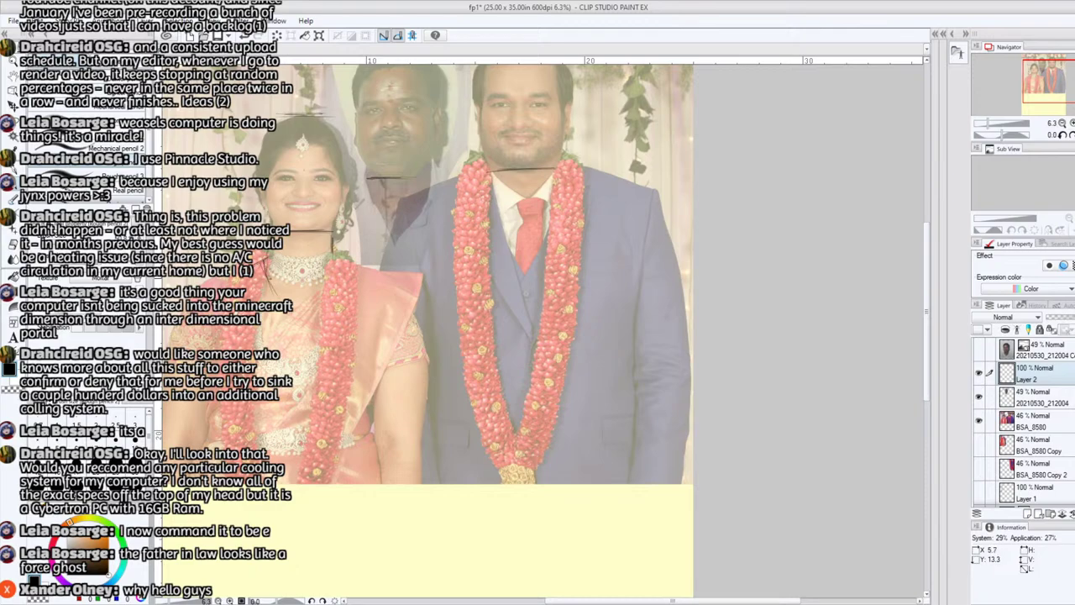
{"action": "mouse_move", "coordinate": [292, 316]}
{"action": "left_mouse_down"}
{"action": "mouse_move", "coordinate": [334, 271]}
{"action": "mouse_move", "coordinate": [330, 236]}
{"action": "left_mouse_up"}
{"action": "mouse_move", "coordinate": [270, 273]}
{"action": "left_mouse_down"}
{"action": "mouse_move", "coordinate": [277, 298]}
{"action": "mouse_move", "coordinate": [273, 268]}
{"action": "mouse_move", "coordinate": [376, 269]}
{"action": "mouse_move", "coordinate": [388, 277]}
{"action": "mouse_move", "coordinate": [377, 330]}
{"action": "left_mouse_up"}
{"action": "left_click_drag", "start_coordinate": [389, 281], "coordinate": [376, 326]}
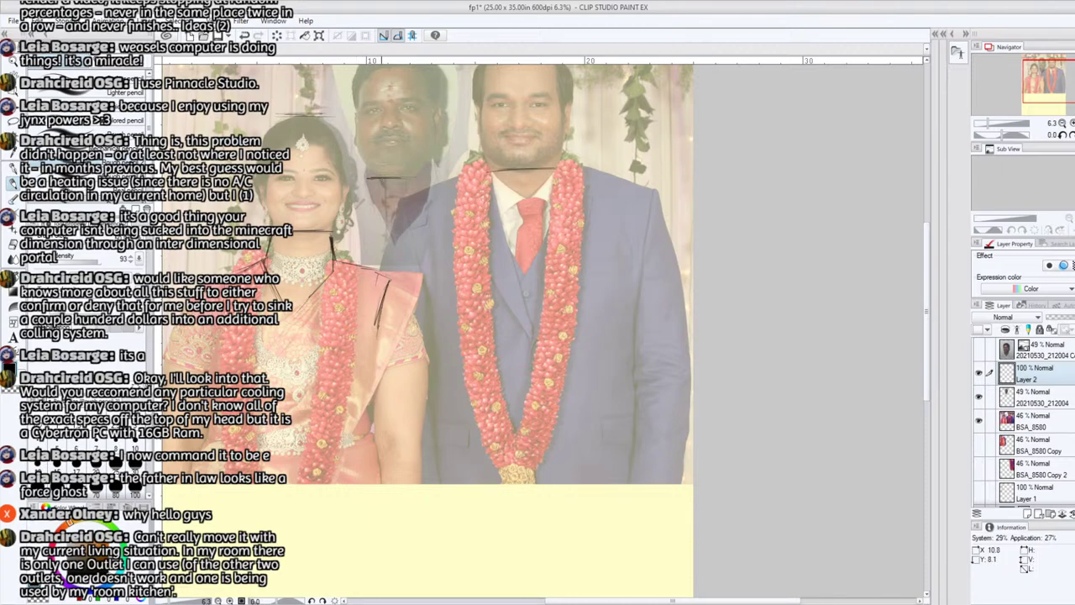
- Sketch the sides of the middle man's neck and the V of his open collar
{"action": "mouse_move", "coordinate": [366, 181]}
{"action": "left_mouse_down"}
{"action": "mouse_move", "coordinate": [393, 244]}
{"action": "mouse_move", "coordinate": [419, 213]}
{"action": "mouse_move", "coordinate": [429, 175]}
{"action": "mouse_move", "coordinate": [366, 169]}
{"action": "mouse_move", "coordinate": [369, 192]}
{"action": "left_mouse_up"}
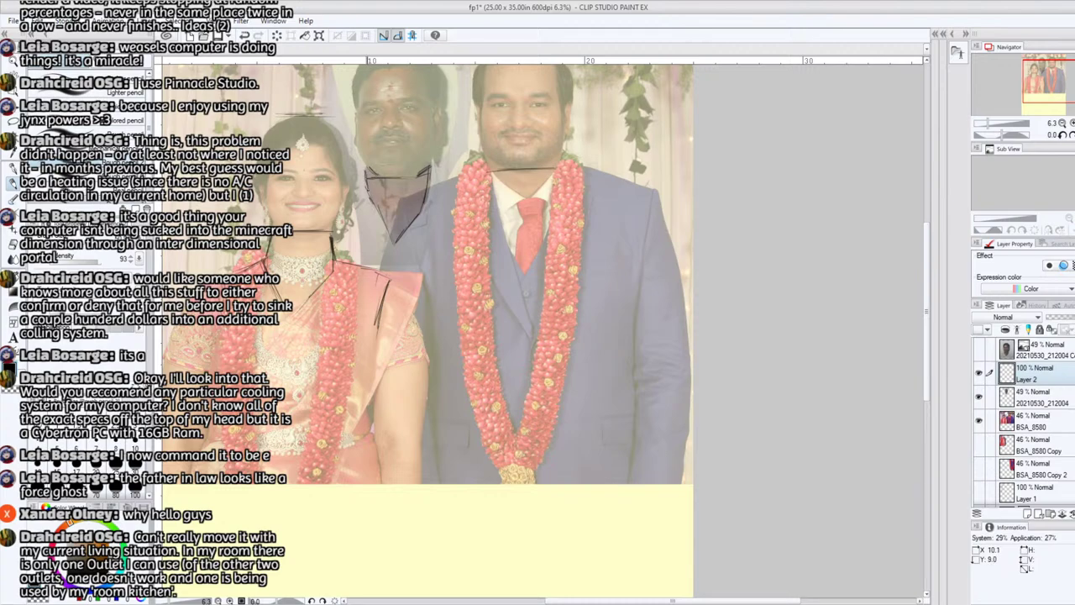
{"action": "left_click_drag", "start_coordinate": [428, 174], "coordinate": [410, 233]}
{"action": "left_click_drag", "start_coordinate": [367, 163], "coordinate": [366, 200]}
{"action": "mouse_move", "coordinate": [429, 164]}
{"action": "left_mouse_down"}
{"action": "mouse_move", "coordinate": [428, 196]}
{"action": "mouse_move", "coordinate": [430, 174]}
{"action": "left_mouse_up"}
{"action": "mouse_move", "coordinate": [361, 157]}
{"action": "left_mouse_down"}
{"action": "mouse_move", "coordinate": [365, 197]}
{"action": "mouse_move", "coordinate": [364, 163]}
{"action": "left_mouse_up"}
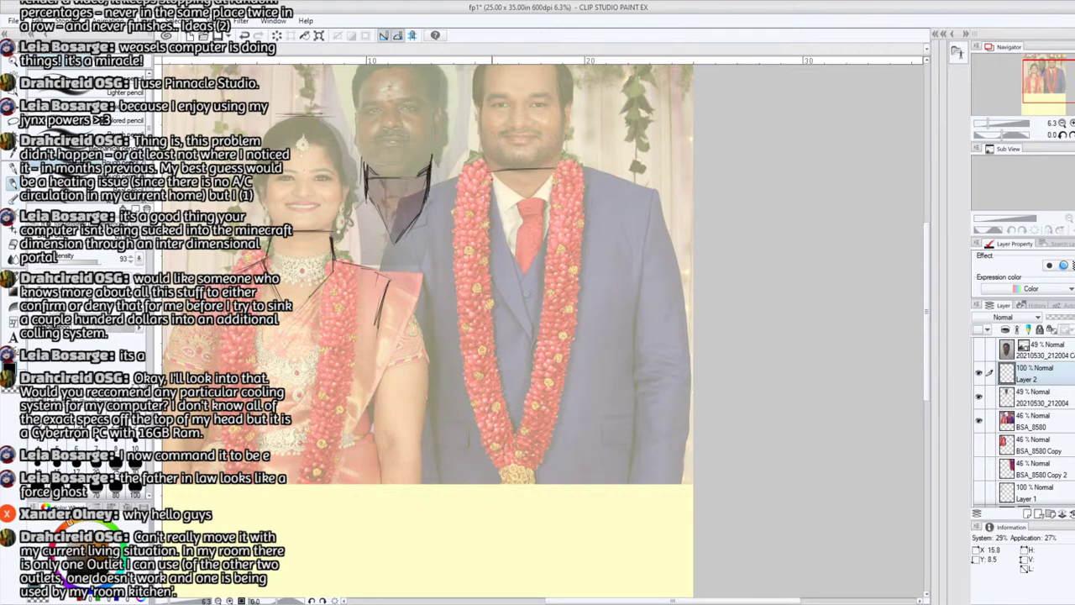
- Sketch both sides of the groom's neck from his jaw down to the garland
{"action": "left_click_drag", "start_coordinate": [484, 150], "coordinate": [491, 186]}
{"action": "left_click_drag", "start_coordinate": [563, 147], "coordinate": [568, 174]}
{"action": "left_click_drag", "start_coordinate": [482, 149], "coordinate": [481, 181]}
{"action": "left_click_drag", "start_coordinate": [563, 160], "coordinate": [555, 175]}
{"action": "left_click_drag", "start_coordinate": [558, 164], "coordinate": [552, 181]}
{"action": "mouse_move", "coordinate": [494, 180]}
{"action": "left_mouse_down"}
{"action": "mouse_move", "coordinate": [485, 152]}
{"action": "mouse_move", "coordinate": [482, 163]}
{"action": "left_mouse_up"}
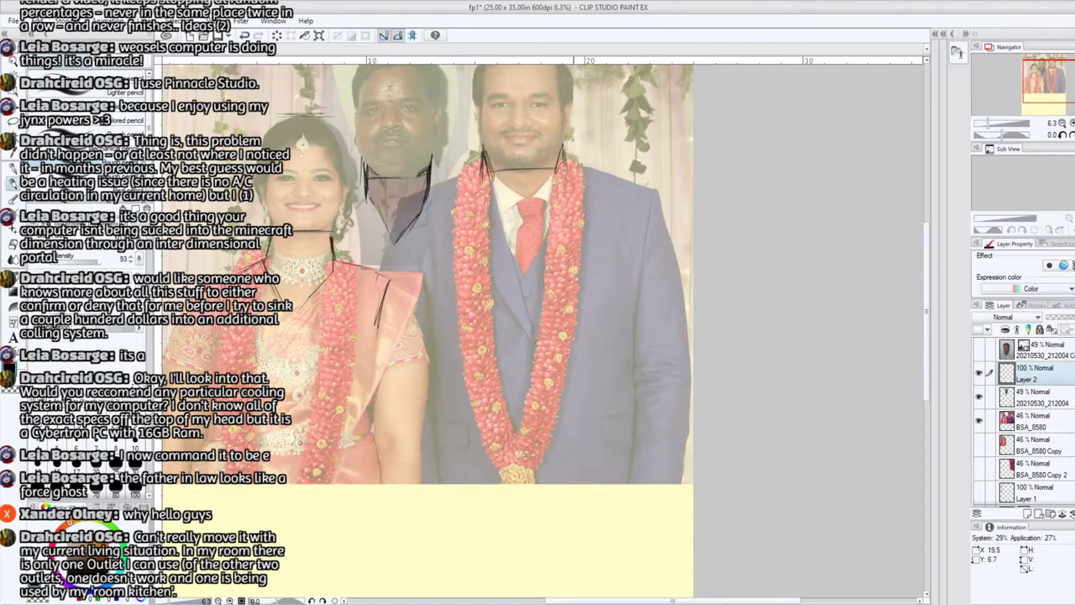
{"action": "left_click_drag", "start_coordinate": [552, 181], "coordinate": [564, 153]}
{"action": "mouse_move", "coordinate": [495, 187]}
{"action": "left_mouse_down"}
{"action": "mouse_move", "coordinate": [491, 175]}
{"action": "mouse_move", "coordinate": [522, 221]}
{"action": "left_mouse_up"}
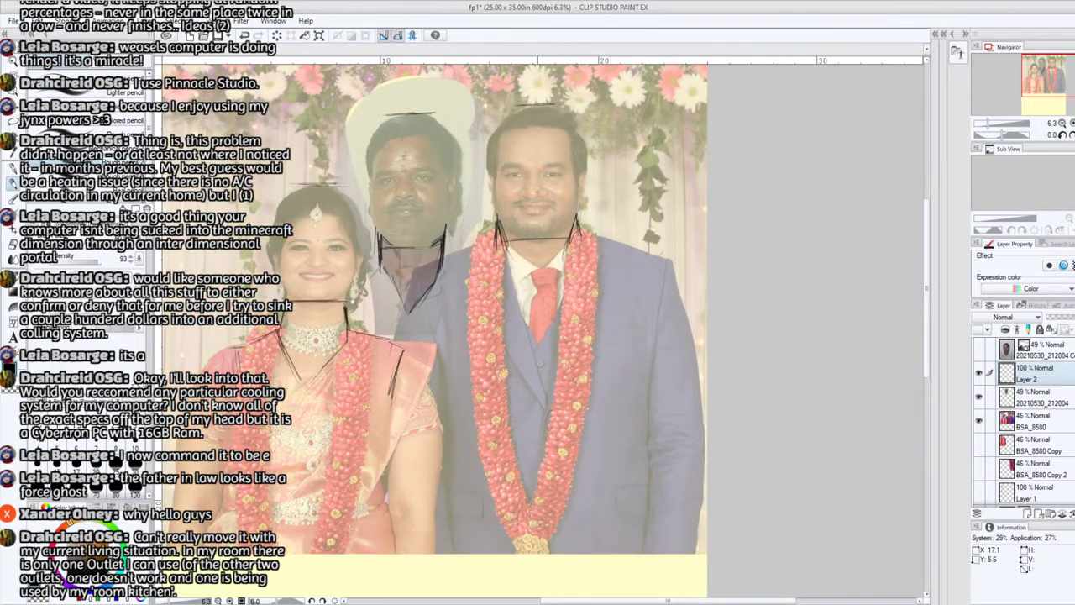
- Sketch a construction circle over the groom's head and outline his cheeks and jaw down to the chin line
{"action": "mouse_move", "coordinate": [509, 119]}
{"action": "left_mouse_down"}
{"action": "mouse_move", "coordinate": [574, 160]}
{"action": "mouse_move", "coordinate": [494, 173]}
{"action": "mouse_move", "coordinate": [546, 119]}
{"action": "mouse_move", "coordinate": [489, 151]}
{"action": "mouse_move", "coordinate": [565, 202]}
{"action": "mouse_move", "coordinate": [514, 118]}
{"action": "mouse_move", "coordinate": [545, 204]}
{"action": "mouse_move", "coordinate": [580, 152]}
{"action": "left_mouse_up"}
{"action": "left_click_drag", "start_coordinate": [556, 206], "coordinate": [494, 175]}
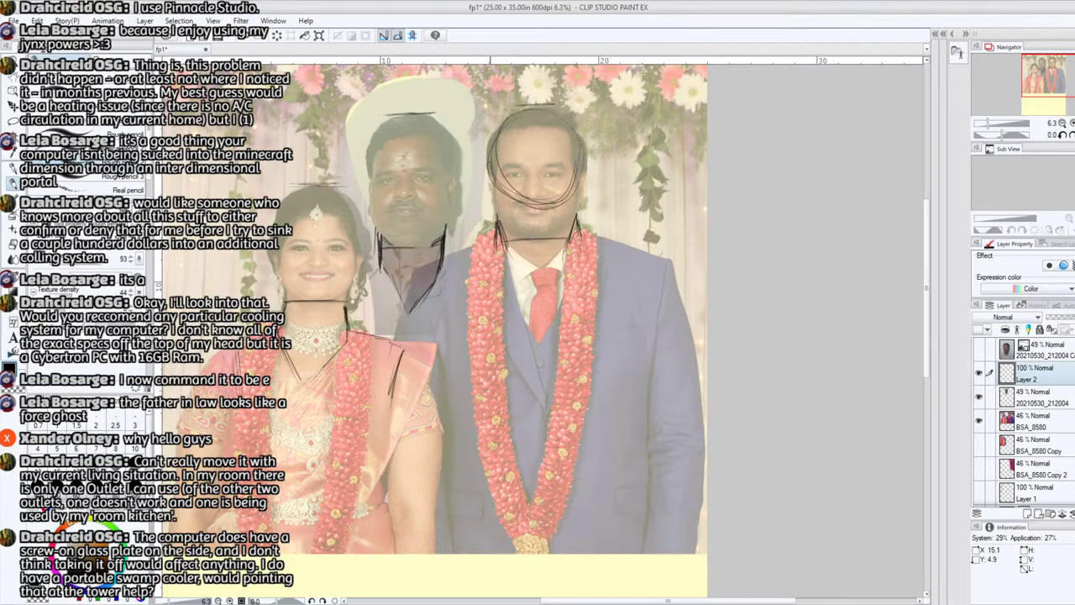
{"action": "mouse_move", "coordinate": [578, 178]}
{"action": "left_mouse_down"}
{"action": "mouse_move", "coordinate": [573, 191]}
{"action": "mouse_move", "coordinate": [521, 202]}
{"action": "mouse_move", "coordinate": [499, 178]}
{"action": "left_mouse_up"}
{"action": "mouse_move", "coordinate": [498, 174]}
{"action": "left_mouse_down"}
{"action": "mouse_move", "coordinate": [495, 218]}
{"action": "mouse_move", "coordinate": [516, 236]}
{"action": "mouse_move", "coordinate": [574, 221]}
{"action": "mouse_move", "coordinate": [580, 189]}
{"action": "left_mouse_up"}
{"action": "left_click_drag", "start_coordinate": [521, 240], "coordinate": [495, 210]}
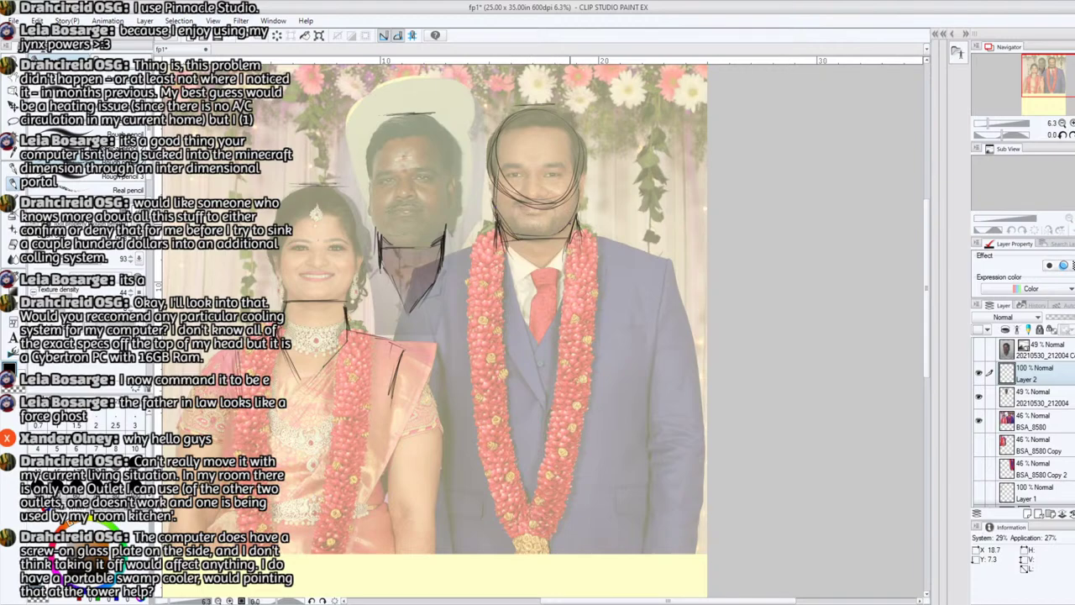
{"action": "left_click_drag", "start_coordinate": [574, 225], "coordinate": [574, 161]}
{"action": "mouse_move", "coordinate": [491, 200]}
{"action": "left_mouse_down"}
{"action": "mouse_move", "coordinate": [492, 163]}
{"action": "mouse_move", "coordinate": [490, 203]}
{"action": "left_mouse_up"}
{"action": "left_click_drag", "start_coordinate": [583, 193], "coordinate": [585, 171]}
{"action": "left_click_drag", "start_coordinate": [493, 201], "coordinate": [489, 188]}
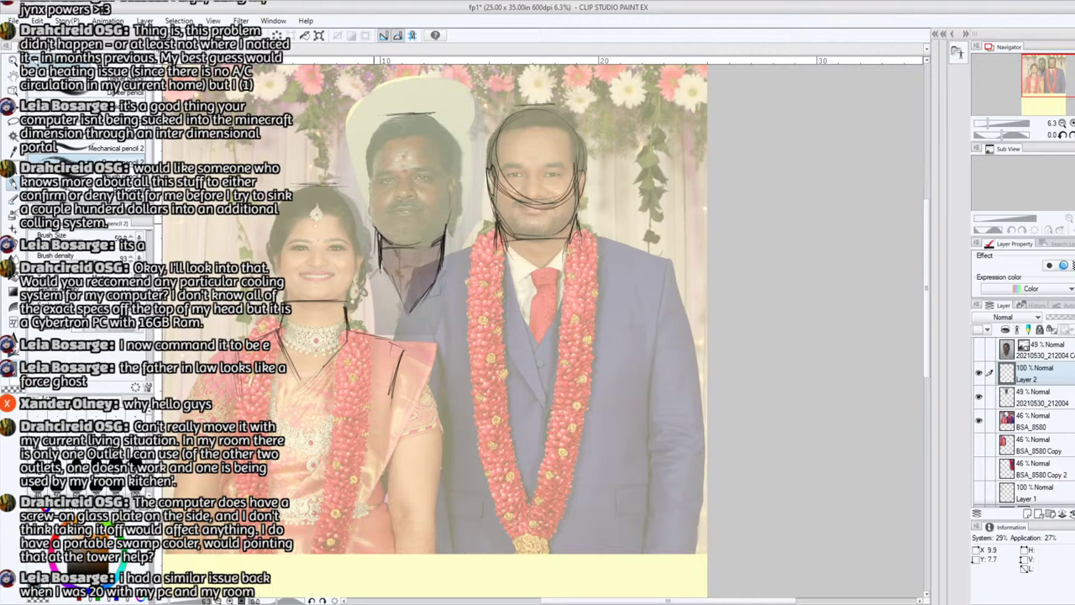
- Sketch a construction circle over the middle man's head and outline the sides of his face
{"action": "left_click_drag", "start_coordinate": [375, 229], "coordinate": [370, 178]}
{"action": "mouse_move", "coordinate": [431, 198]}
{"action": "left_mouse_down"}
{"action": "mouse_move", "coordinate": [398, 193]}
{"action": "mouse_move", "coordinate": [432, 113]}
{"action": "mouse_move", "coordinate": [375, 131]}
{"action": "mouse_move", "coordinate": [400, 114]}
{"action": "left_mouse_up"}
{"action": "mouse_move", "coordinate": [457, 168]}
{"action": "left_mouse_down"}
{"action": "mouse_move", "coordinate": [423, 200]}
{"action": "mouse_move", "coordinate": [369, 122]}
{"action": "left_mouse_up"}
{"action": "left_click_drag", "start_coordinate": [447, 183], "coordinate": [430, 110]}
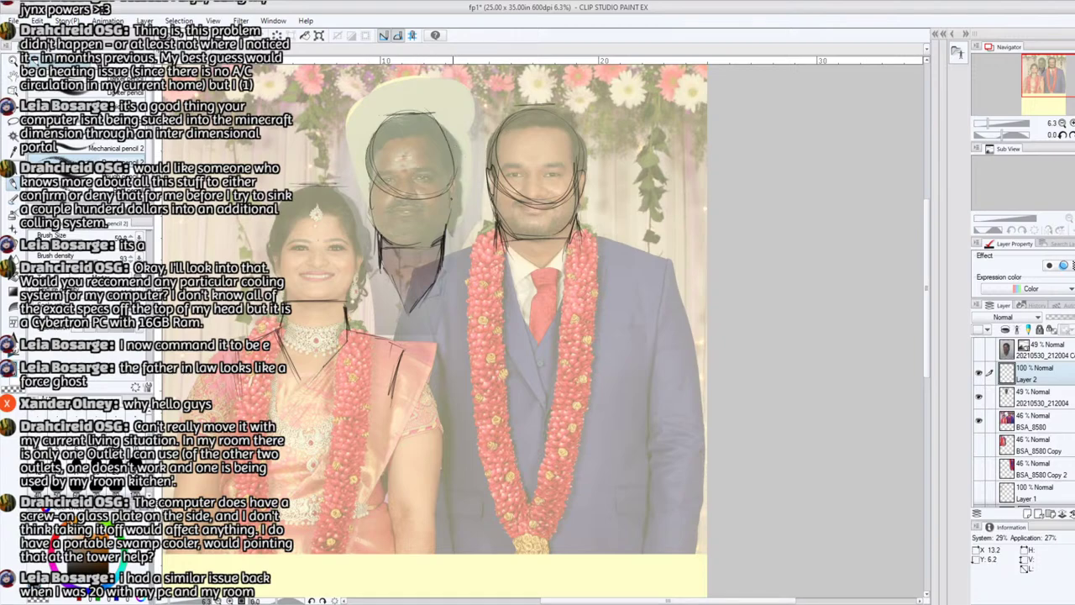
{"action": "left_click_drag", "start_coordinate": [454, 195], "coordinate": [454, 177]}
{"action": "left_click_drag", "start_coordinate": [368, 202], "coordinate": [370, 186]}
- Rotate the view and mark the mouth lines of the middle man, the groom and the woman
{"action": "left_click_drag", "start_coordinate": [1000, 134], "coordinate": [995, 140]}
{"action": "mouse_move", "coordinate": [364, 347]}
{"action": "left_mouse_down"}
{"action": "mouse_move", "coordinate": [509, 266]}
{"action": "mouse_move", "coordinate": [506, 295]}
{"action": "left_mouse_up"}
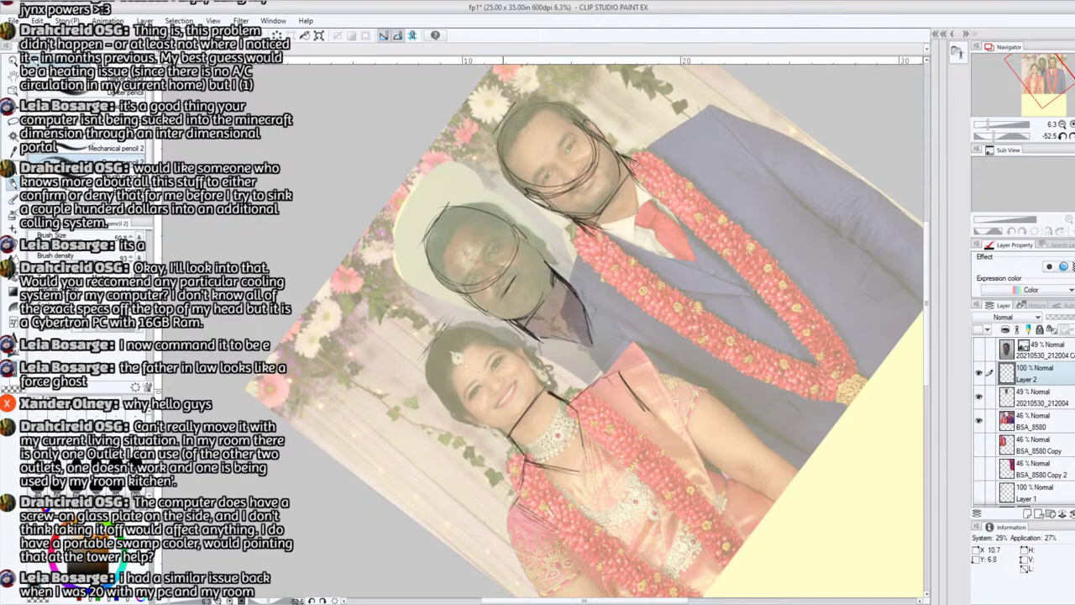
{"action": "left_click_drag", "start_coordinate": [578, 190], "coordinate": [591, 173]}
{"action": "left_click_drag", "start_coordinate": [499, 407], "coordinate": [511, 387]}
- Draw slanted guide lines across the brows and eyes of the middle man and the groom
{"action": "left_click_drag", "start_coordinate": [467, 283], "coordinate": [492, 248]}
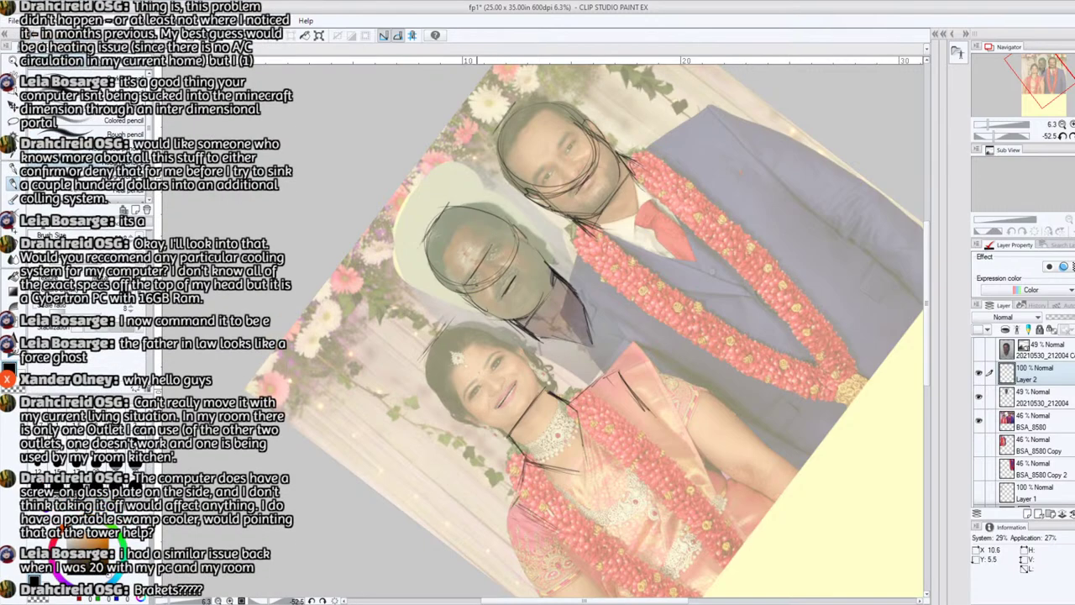
{"action": "left_click_drag", "start_coordinate": [477, 287], "coordinate": [504, 247]}
{"action": "left_click_drag", "start_coordinate": [485, 276], "coordinate": [502, 248]}
{"action": "left_click_drag", "start_coordinate": [461, 281], "coordinate": [479, 252]}
{"action": "left_click_drag", "start_coordinate": [546, 187], "coordinate": [576, 147]}
{"action": "mouse_move", "coordinate": [550, 184]}
{"action": "left_mouse_down"}
{"action": "mouse_move", "coordinate": [577, 145]}
{"action": "mouse_move", "coordinate": [571, 137]}
{"action": "mouse_move", "coordinate": [548, 178]}
{"action": "left_mouse_up"}
{"action": "mouse_move", "coordinate": [561, 141]}
{"action": "left_mouse_down"}
{"action": "mouse_move", "coordinate": [551, 178]}
{"action": "mouse_move", "coordinate": [538, 179]}
{"action": "mouse_move", "coordinate": [563, 137]}
{"action": "left_mouse_up"}
- Draw parallel guide lines across the woman's brows and eyes
{"action": "left_click_drag", "start_coordinate": [1044, 85], "coordinate": [1036, 80]}
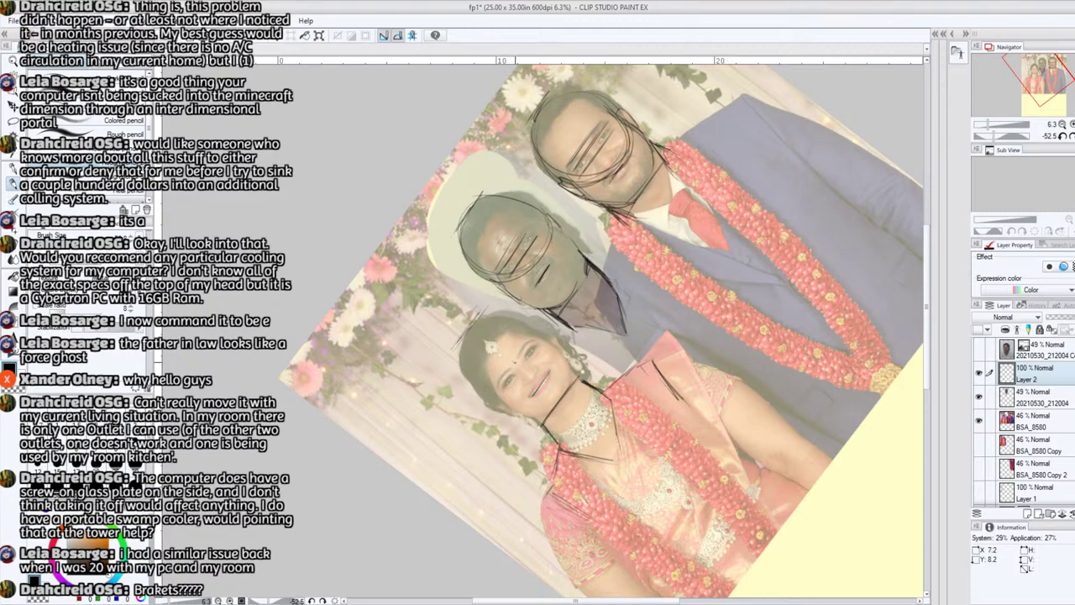
{"action": "left_click_drag", "start_coordinate": [525, 354], "coordinate": [498, 390]}
{"action": "left_click_drag", "start_coordinate": [530, 346], "coordinate": [506, 394]}
{"action": "left_click_drag", "start_coordinate": [514, 380], "coordinate": [503, 399]}
{"action": "left_click_drag", "start_coordinate": [543, 343], "coordinate": [513, 381]}
{"action": "mouse_move", "coordinate": [531, 358]}
{"action": "left_mouse_down"}
{"action": "mouse_move", "coordinate": [515, 379]}
{"action": "mouse_move", "coordinate": [497, 373]}
{"action": "left_mouse_up"}
{"action": "left_click_drag", "start_coordinate": [528, 336], "coordinate": [497, 373]}
- Reset the canvas rotation and sketch a construction circle over the woman's head with her cheek and jaw outlines
{"action": "left_click", "coordinate": [1072, 135]}
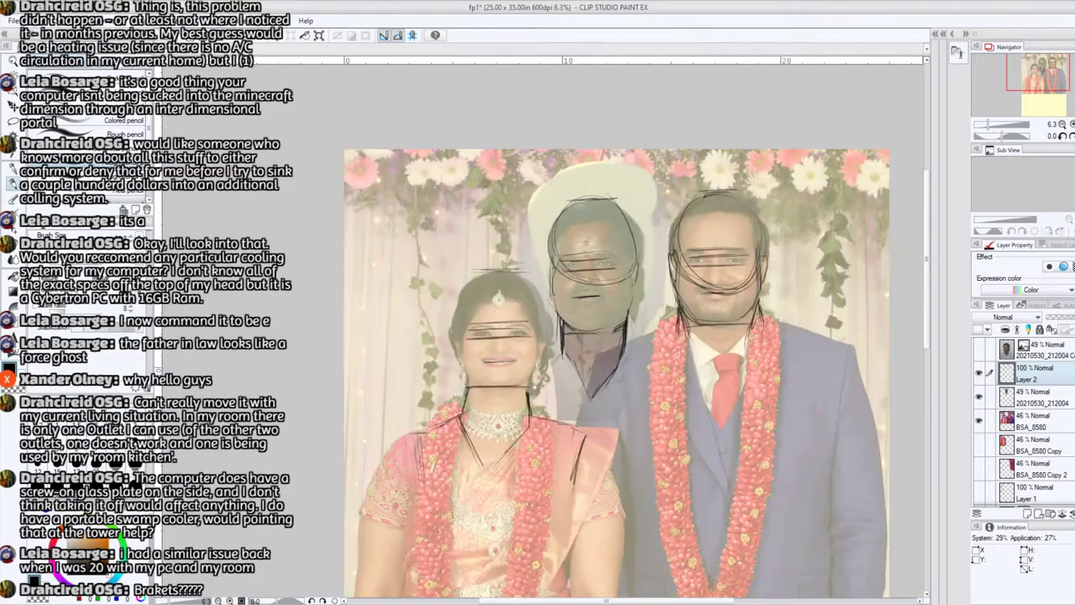
{"action": "mouse_move", "coordinate": [470, 358]}
{"action": "left_mouse_down"}
{"action": "mouse_move", "coordinate": [457, 313]}
{"action": "mouse_move", "coordinate": [496, 282]}
{"action": "mouse_move", "coordinate": [535, 336]}
{"action": "left_mouse_up"}
{"action": "mouse_move", "coordinate": [457, 331]}
{"action": "left_mouse_down"}
{"action": "mouse_move", "coordinate": [537, 336]}
{"action": "mouse_move", "coordinate": [461, 304]}
{"action": "mouse_move", "coordinate": [530, 304]}
{"action": "mouse_move", "coordinate": [527, 353]}
{"action": "mouse_move", "coordinate": [538, 309]}
{"action": "mouse_move", "coordinate": [533, 352]}
{"action": "mouse_move", "coordinate": [465, 377]}
{"action": "mouse_move", "coordinate": [477, 385]}
{"action": "left_mouse_up"}
{"action": "left_click_drag", "start_coordinate": [464, 351], "coordinate": [471, 385]}
{"action": "mouse_move", "coordinate": [531, 362]}
{"action": "left_mouse_down"}
{"action": "mouse_move", "coordinate": [524, 391]}
{"action": "mouse_move", "coordinate": [542, 339]}
{"action": "left_mouse_up"}
{"action": "left_click_drag", "start_coordinate": [484, 386], "coordinate": [455, 337]}
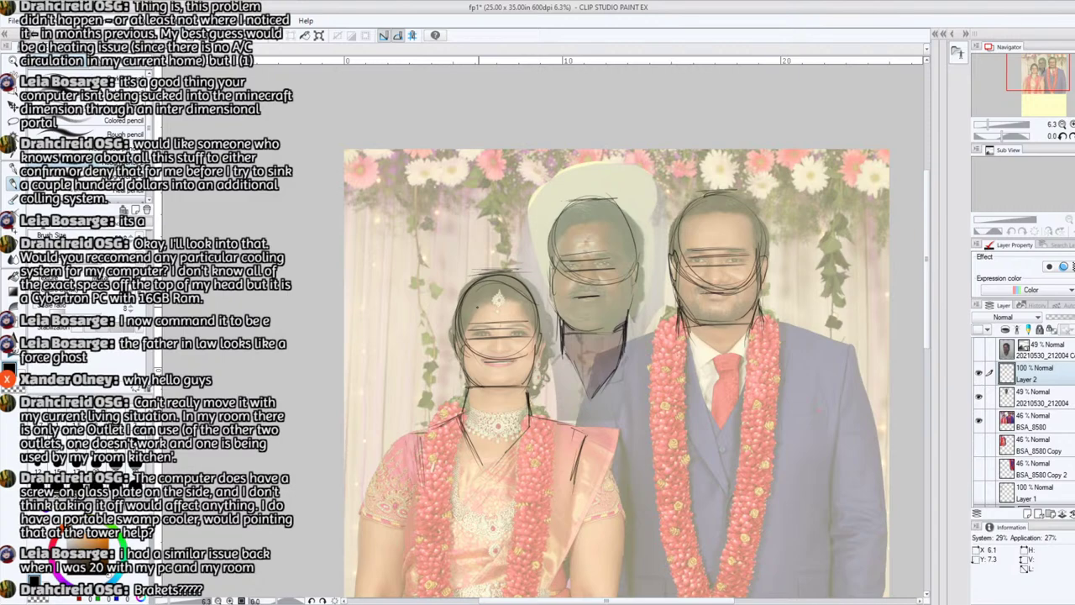
- Outline the woman's shoulder, sleeve and outer arm on the side away from the groom, plus the edge along her garland
{"action": "left_click_drag", "start_coordinate": [1037, 70], "coordinate": [1039, 81]}
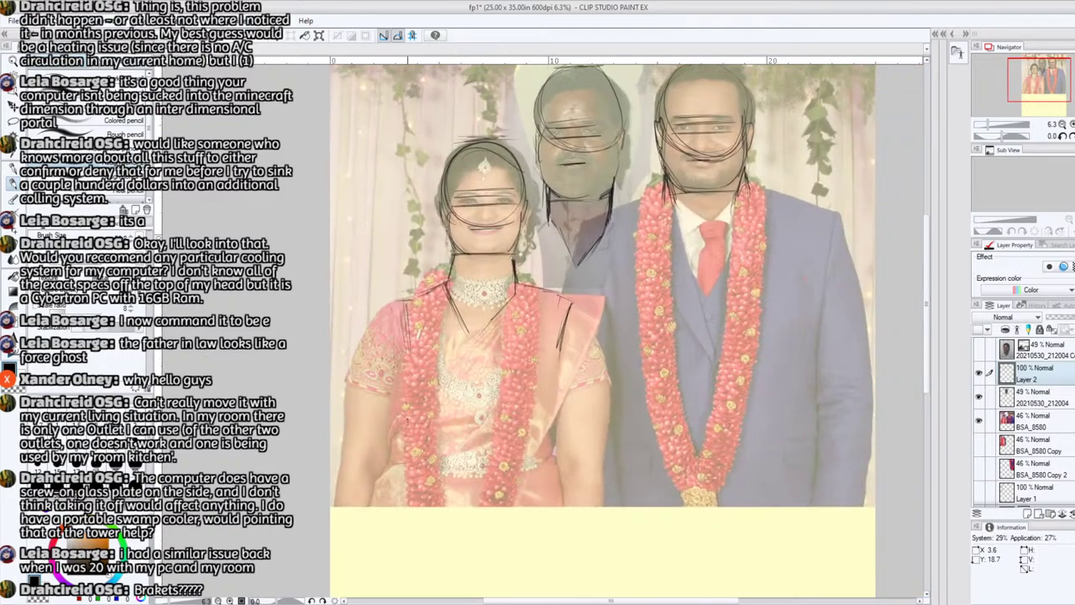
{"action": "left_click_drag", "start_coordinate": [408, 350], "coordinate": [408, 420]}
{"action": "left_click_drag", "start_coordinate": [339, 509], "coordinate": [355, 370]}
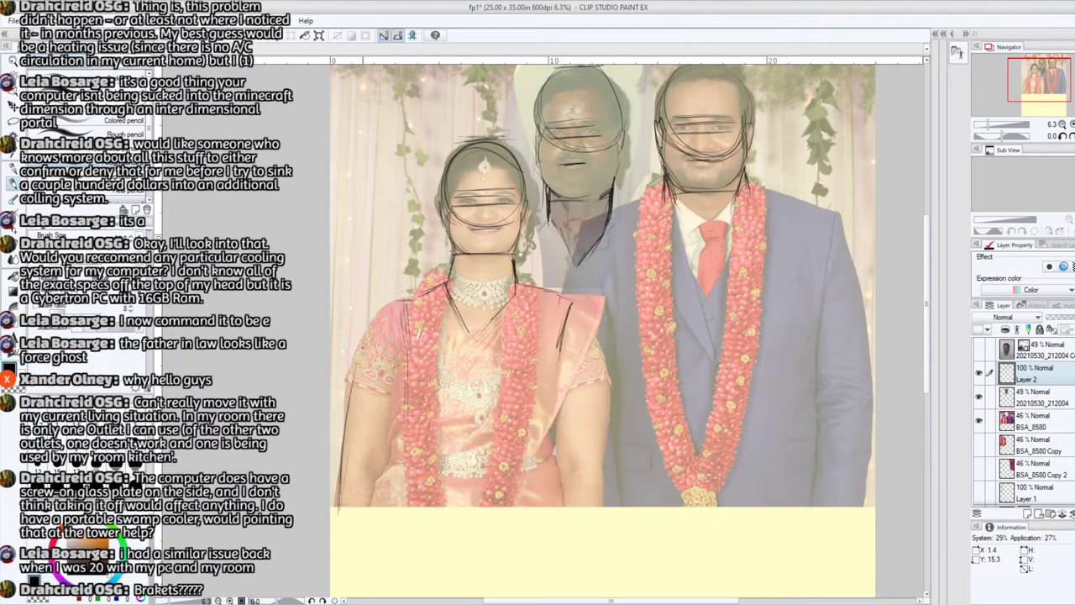
{"action": "left_click_drag", "start_coordinate": [346, 415], "coordinate": [363, 341]}
{"action": "left_click_drag", "start_coordinate": [450, 280], "coordinate": [407, 297]}
- Outline the woman's shoulder, sleeve and both edges of her arm on the side next to the groom
{"action": "mouse_move", "coordinate": [547, 300]}
{"action": "left_mouse_down"}
{"action": "mouse_move", "coordinate": [564, 305]}
{"action": "mouse_move", "coordinate": [588, 342]}
{"action": "mouse_move", "coordinate": [580, 322]}
{"action": "left_mouse_up"}
{"action": "left_click_drag", "start_coordinate": [594, 326], "coordinate": [583, 356]}
{"action": "mouse_move", "coordinate": [572, 259]}
{"action": "left_mouse_down"}
{"action": "mouse_move", "coordinate": [561, 303]}
{"action": "mouse_move", "coordinate": [588, 328]}
{"action": "mouse_move", "coordinate": [604, 378]}
{"action": "left_mouse_up"}
{"action": "left_click_drag", "start_coordinate": [552, 453], "coordinate": [555, 383]}
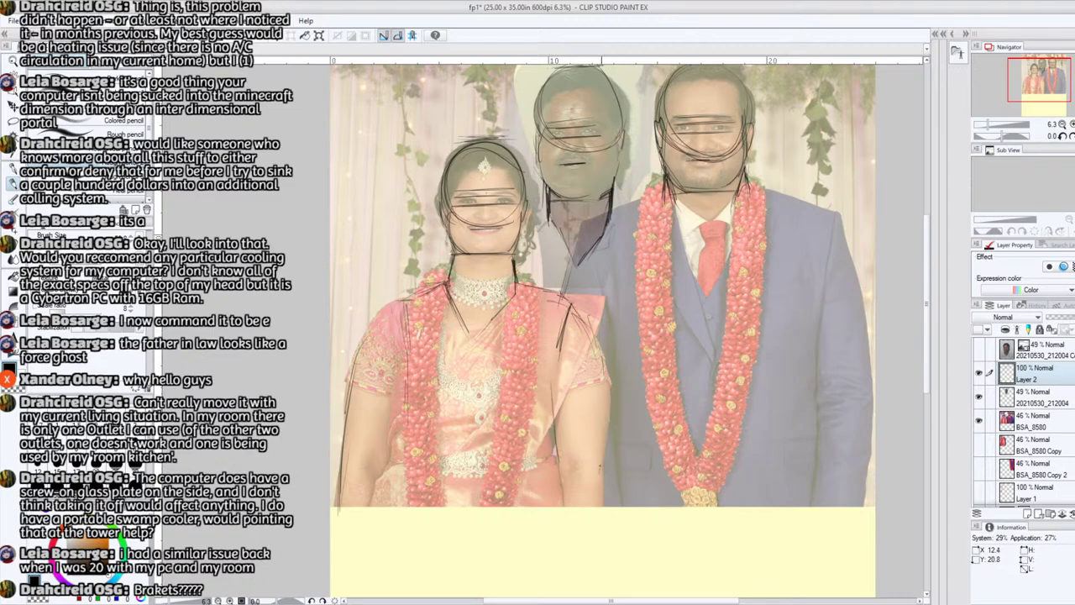
{"action": "left_click_drag", "start_coordinate": [610, 463], "coordinate": [602, 398]}
{"action": "left_click_drag", "start_coordinate": [604, 459], "coordinate": [599, 368]}
{"action": "left_click_drag", "start_coordinate": [560, 464], "coordinate": [546, 395]}
{"action": "left_click_drag", "start_coordinate": [562, 509], "coordinate": [556, 466]}
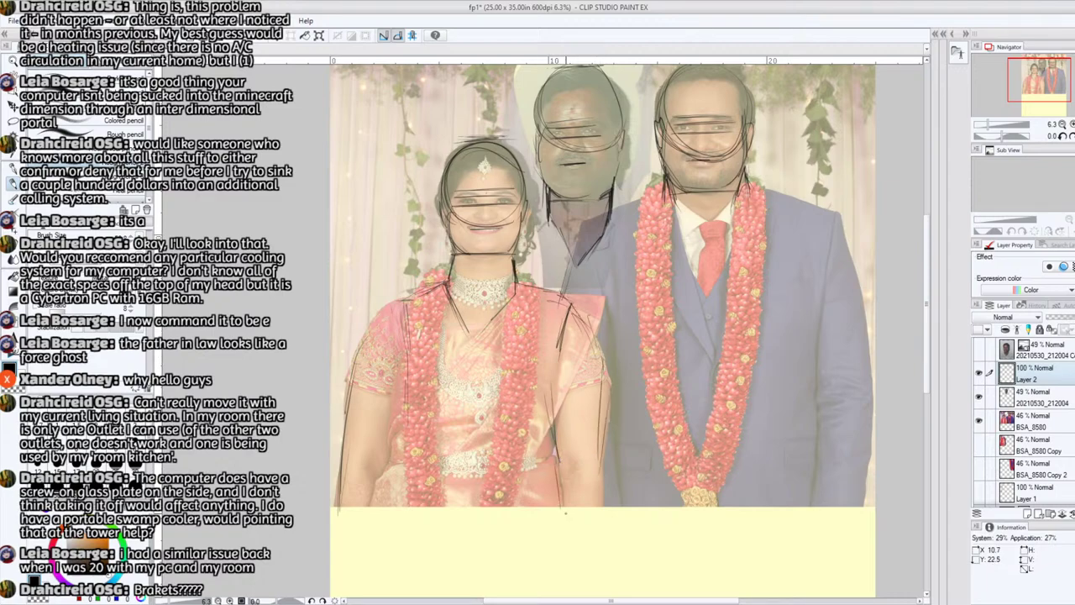
{"action": "left_click_drag", "start_coordinate": [599, 509], "coordinate": [596, 479]}
{"action": "left_click_drag", "start_coordinate": [558, 516], "coordinate": [547, 377]}
- Sketch the inner edge of the woman's arm on the side away from the groom
{"action": "left_click_drag", "start_coordinate": [388, 519], "coordinate": [380, 447]}
{"action": "left_click_drag", "start_coordinate": [382, 497], "coordinate": [394, 402]}
{"action": "left_click_drag", "start_coordinate": [396, 448], "coordinate": [394, 388]}
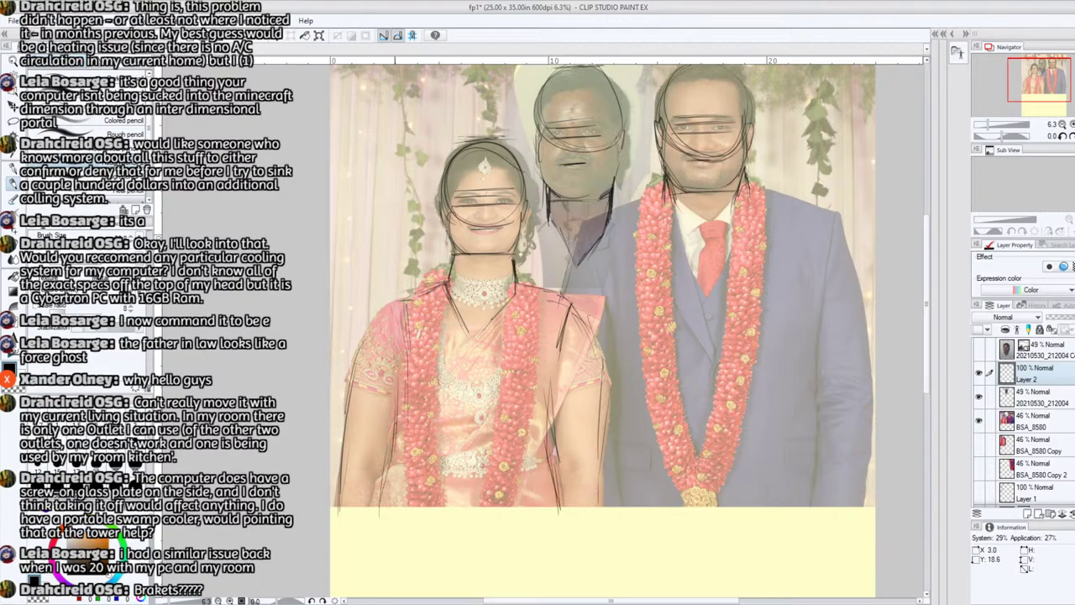
- Outline the groom's jacket side, arm edge and shoulder on the side next to the woman
{"action": "mouse_move", "coordinate": [1052, 88]}
{"action": "left_mouse_down"}
{"action": "mouse_move", "coordinate": [1049, 110]}
{"action": "mouse_move", "coordinate": [1052, 84]}
{"action": "mouse_move", "coordinate": [1064, 81]}
{"action": "left_mouse_up"}
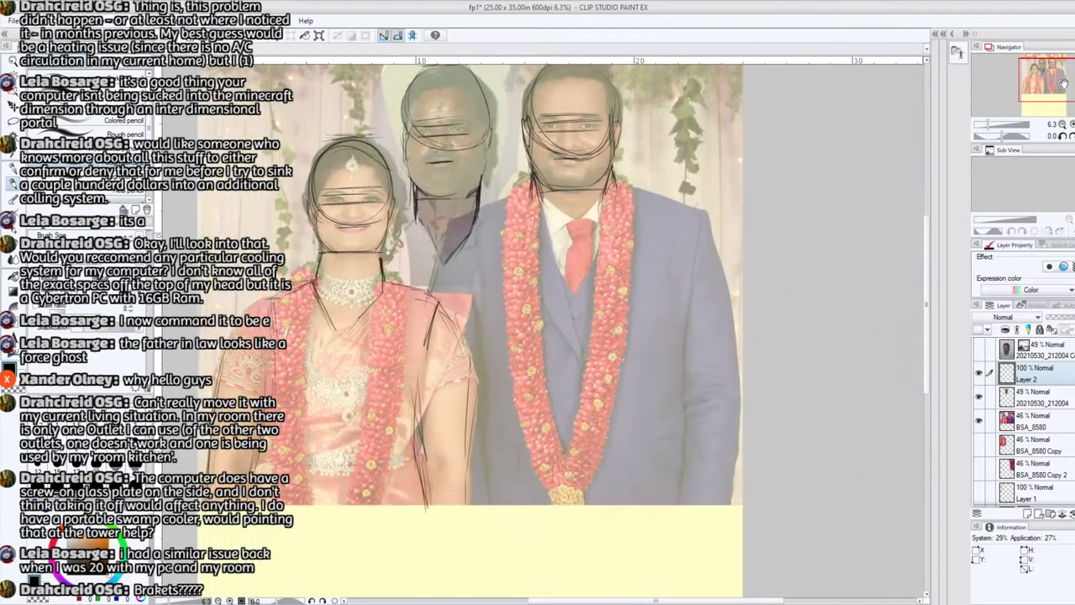
{"action": "left_click_drag", "start_coordinate": [487, 504], "coordinate": [477, 414]}
{"action": "left_click_drag", "start_coordinate": [481, 469], "coordinate": [475, 430]}
{"action": "left_click_drag", "start_coordinate": [476, 358], "coordinate": [475, 339]}
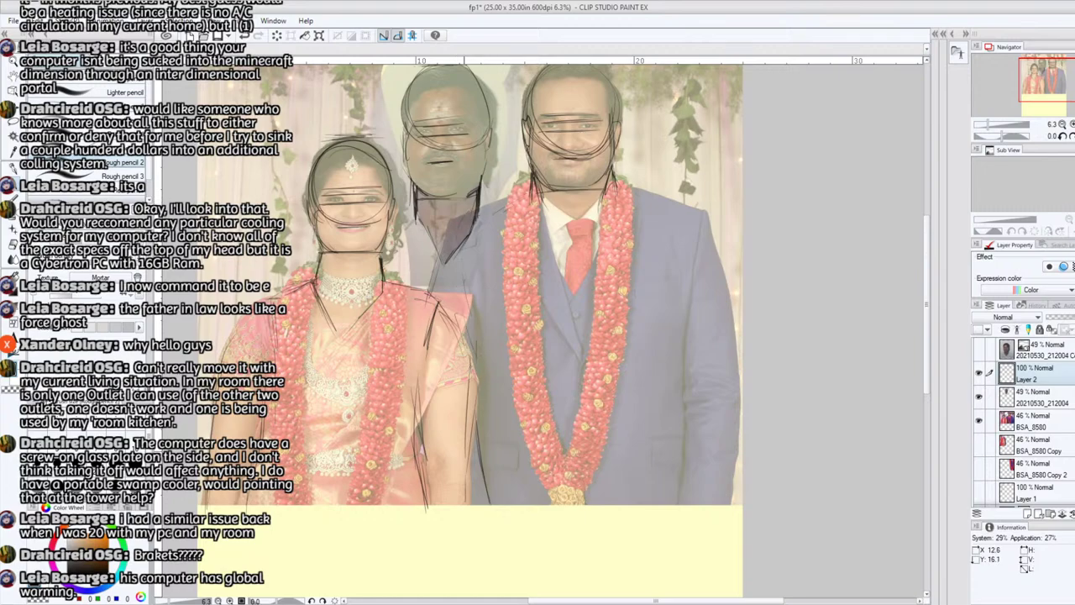
{"action": "left_click_drag", "start_coordinate": [469, 363], "coordinate": [450, 263]}
{"action": "left_click_drag", "start_coordinate": [483, 386], "coordinate": [464, 264]}
{"action": "left_click_drag", "start_coordinate": [473, 351], "coordinate": [462, 226]}
{"action": "left_click_drag", "start_coordinate": [462, 226], "coordinate": [504, 212]}
{"action": "left_click_drag", "start_coordinate": [576, 212], "coordinate": [612, 210]}
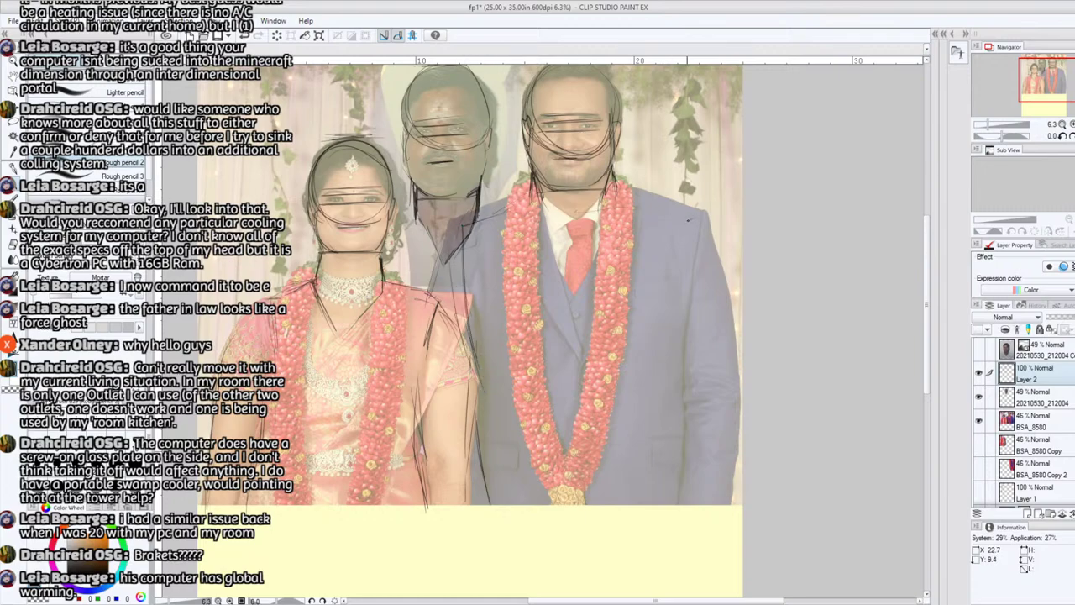
- Sketch the groom's shoulder line and inner arm edge on the side away from the woman, checking against the photos with Layer 2 briefly hidden
{"action": "left_click_drag", "start_coordinate": [691, 286], "coordinate": [676, 414]}
{"action": "left_click_drag", "start_coordinate": [680, 262], "coordinate": [674, 402]}
{"action": "left_click_drag", "start_coordinate": [585, 196], "coordinate": [664, 197]}
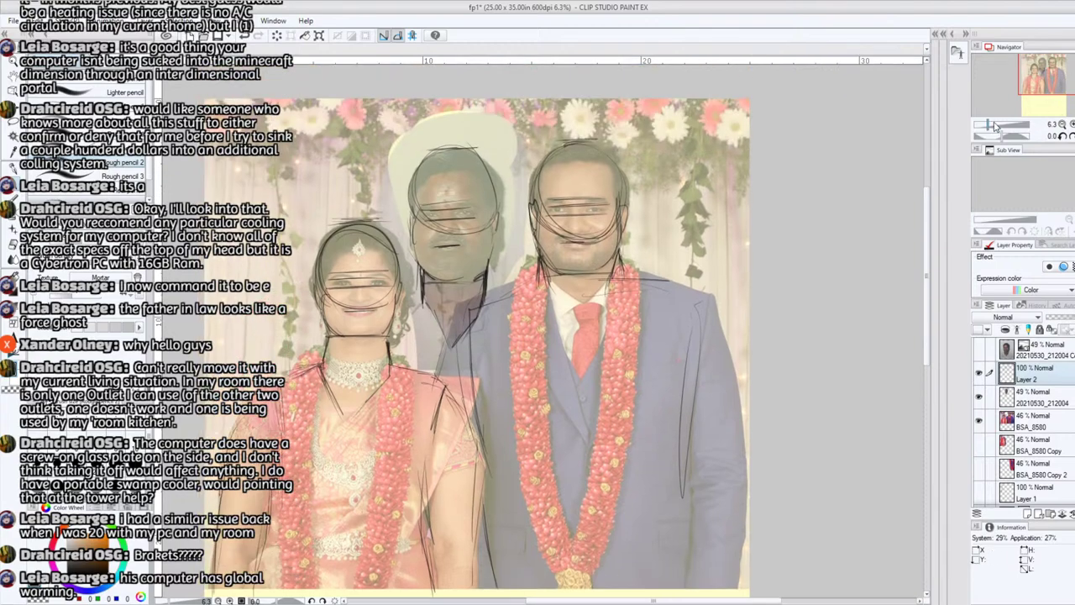
{"action": "mouse_move", "coordinate": [1008, 126]}
{"action": "left_mouse_down"}
{"action": "mouse_move", "coordinate": [981, 128]}
{"action": "mouse_move", "coordinate": [990, 130]}
{"action": "left_mouse_up"}
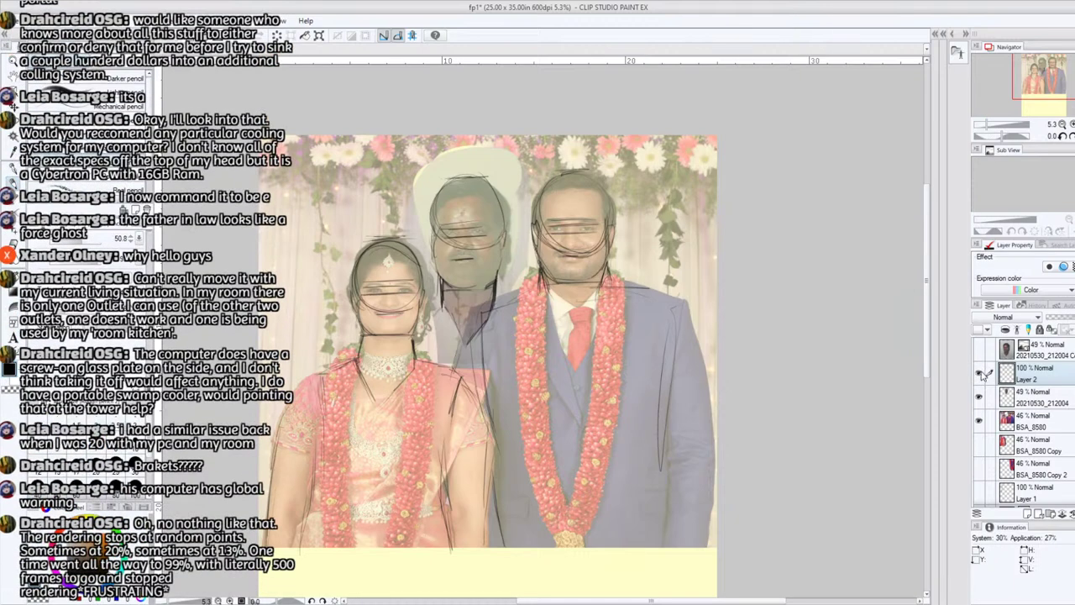
{"action": "left_click", "coordinate": [979, 372]}
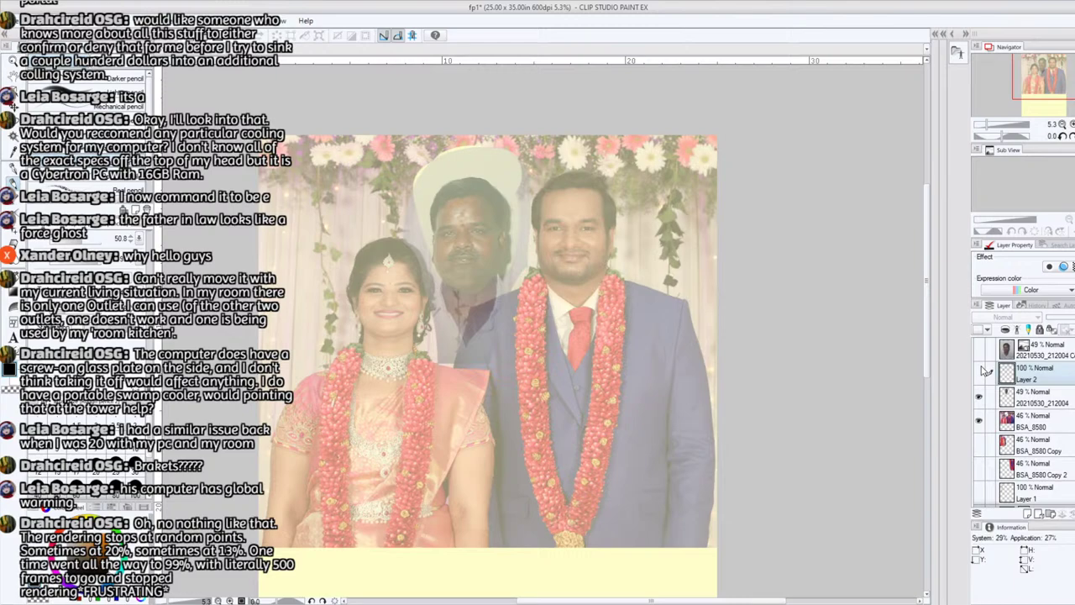
{"action": "left_click", "coordinate": [980, 371]}
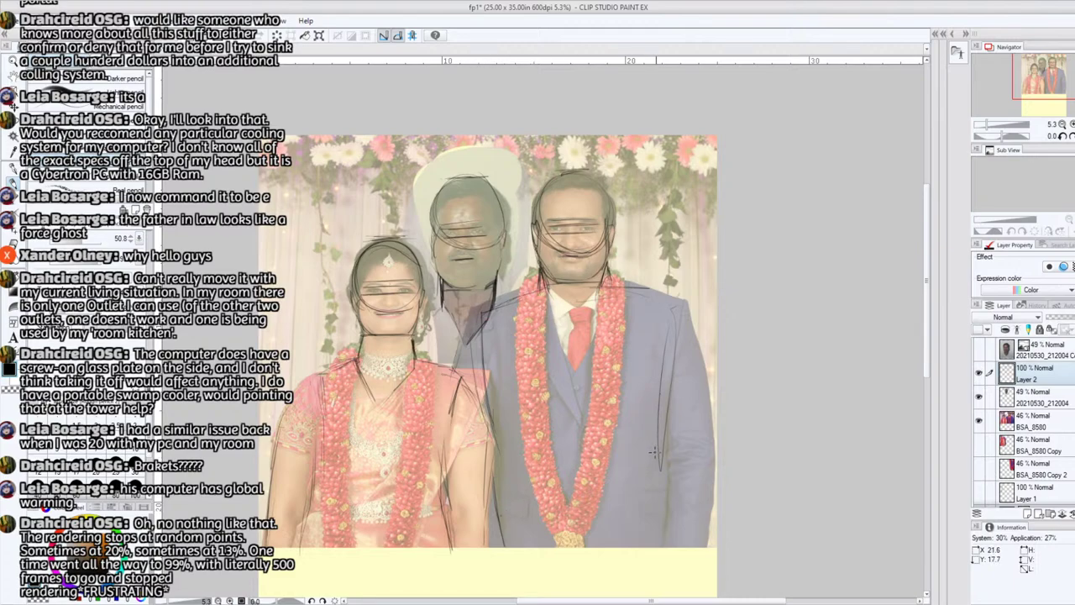
{"action": "mouse_move", "coordinate": [654, 454]}
{"action": "left_mouse_down"}
{"action": "mouse_move", "coordinate": [664, 336]}
{"action": "mouse_move", "coordinate": [663, 370]}
{"action": "mouse_move", "coordinate": [670, 291]}
{"action": "left_mouse_up"}
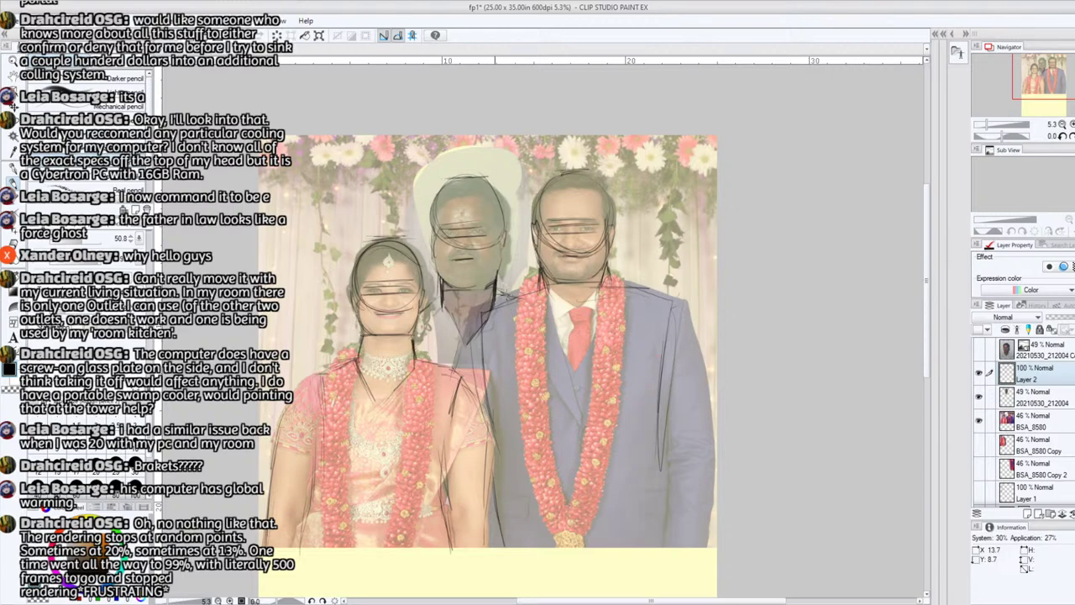
- Block in boxy construction shapes over the woman's shoulder away from the groom and over the groom's far shoulder
{"action": "mouse_move", "coordinate": [314, 376]}
{"action": "left_mouse_down"}
{"action": "mouse_move", "coordinate": [349, 355]}
{"action": "mouse_move", "coordinate": [323, 393]}
{"action": "left_mouse_up"}
{"action": "left_click_drag", "start_coordinate": [350, 354], "coordinate": [336, 386]}
{"action": "mouse_move", "coordinate": [341, 381]}
{"action": "left_mouse_down"}
{"action": "mouse_move", "coordinate": [312, 400]}
{"action": "mouse_move", "coordinate": [350, 380]}
{"action": "mouse_move", "coordinate": [350, 353]}
{"action": "mouse_move", "coordinate": [323, 356]}
{"action": "mouse_move", "coordinate": [310, 383]}
{"action": "mouse_move", "coordinate": [349, 343]}
{"action": "mouse_move", "coordinate": [348, 384]}
{"action": "mouse_move", "coordinate": [337, 357]}
{"action": "mouse_move", "coordinate": [316, 367]}
{"action": "left_mouse_up"}
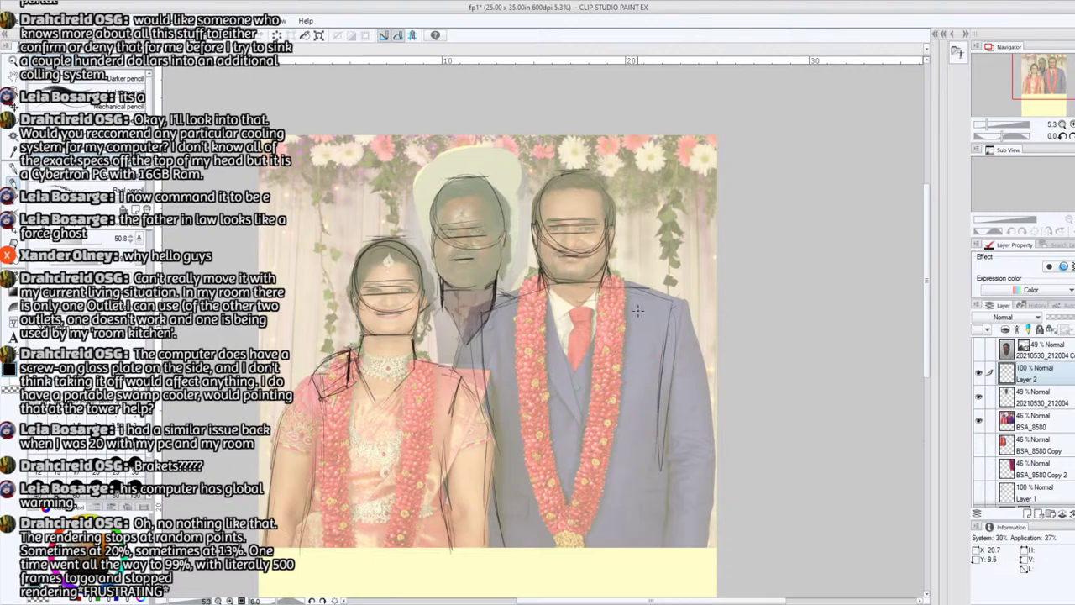
{"action": "mouse_move", "coordinate": [640, 287]}
{"action": "left_mouse_down"}
{"action": "mouse_move", "coordinate": [668, 299]}
{"action": "mouse_move", "coordinate": [664, 314]}
{"action": "mouse_move", "coordinate": [637, 312]}
{"action": "mouse_move", "coordinate": [660, 289]}
{"action": "mouse_move", "coordinate": [645, 280]}
{"action": "mouse_move", "coordinate": [663, 290]}
{"action": "mouse_move", "coordinate": [652, 277]}
{"action": "mouse_move", "coordinate": [630, 316]}
{"action": "mouse_move", "coordinate": [663, 334]}
{"action": "mouse_move", "coordinate": [675, 327]}
{"action": "mouse_move", "coordinate": [658, 289]}
{"action": "mouse_move", "coordinate": [644, 284]}
{"action": "mouse_move", "coordinate": [663, 288]}
{"action": "left_mouse_up"}
{"action": "left_click_drag", "start_coordinate": [664, 284], "coordinate": [671, 324]}
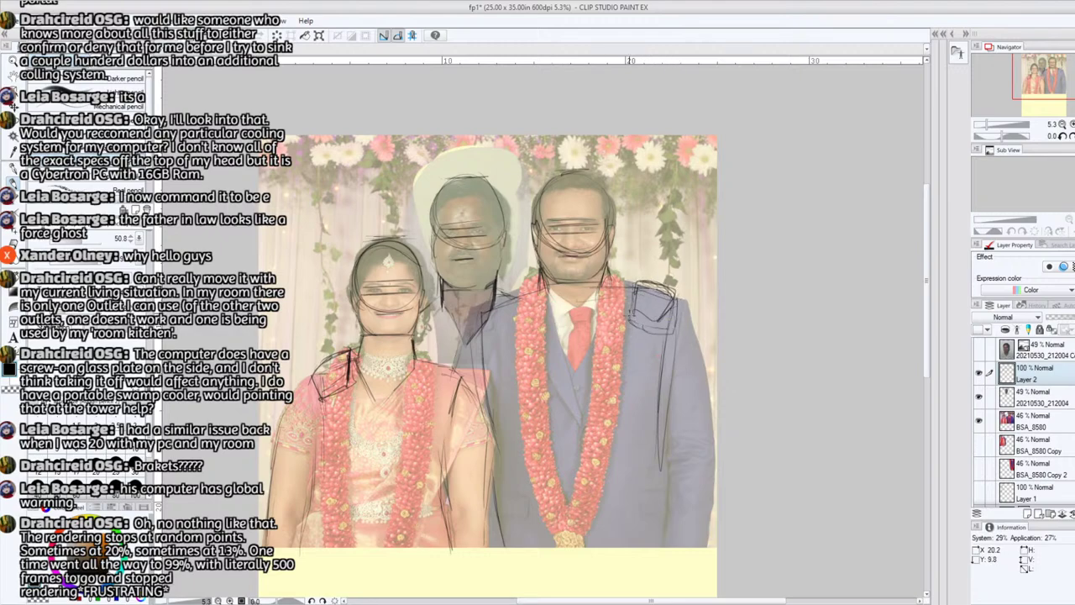
{"action": "left_click_drag", "start_coordinate": [308, 374], "coordinate": [317, 401]}
{"action": "mouse_move", "coordinate": [305, 376]}
{"action": "left_mouse_down"}
{"action": "mouse_move", "coordinate": [310, 404]}
{"action": "mouse_move", "coordinate": [348, 395]}
{"action": "left_mouse_up"}
{"action": "mouse_move", "coordinate": [350, 400]}
{"action": "left_mouse_down"}
{"action": "mouse_move", "coordinate": [353, 349]}
{"action": "mouse_move", "coordinate": [354, 390]}
{"action": "left_mouse_up"}
{"action": "mouse_move", "coordinate": [339, 403]}
{"action": "left_mouse_down"}
{"action": "mouse_move", "coordinate": [311, 400]}
{"action": "mouse_move", "coordinate": [316, 384]}
{"action": "left_mouse_up"}
{"action": "left_click_drag", "start_coordinate": [307, 392], "coordinate": [321, 365]}
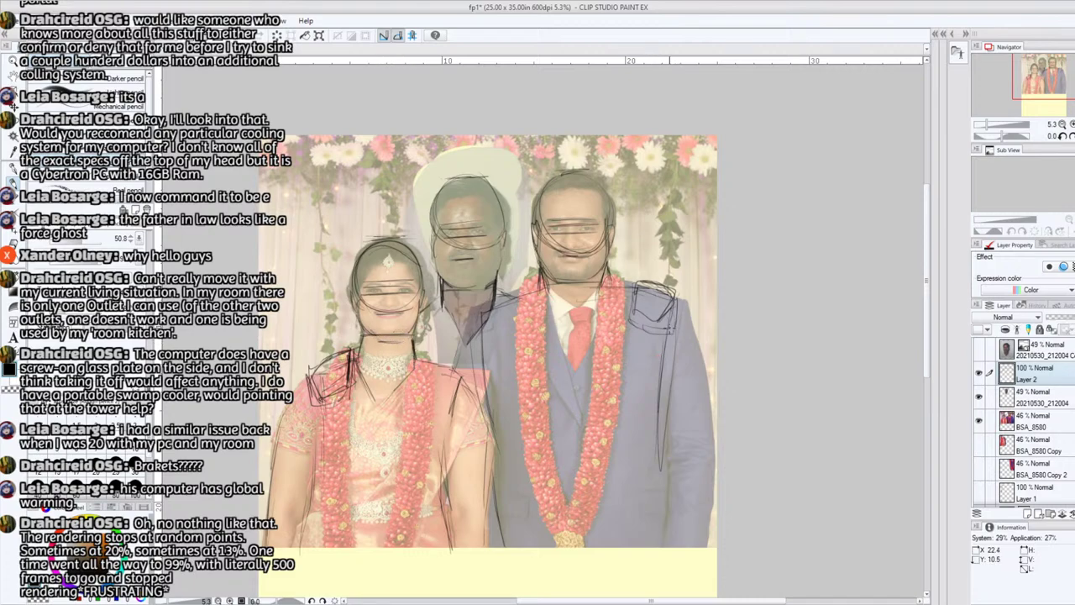
- Sketch the groom's outer arm with a construction circle at the elbow, and extend his jacket side below the photo's edge
{"action": "left_click_drag", "start_coordinate": [1037, 84], "coordinate": [1040, 95]}
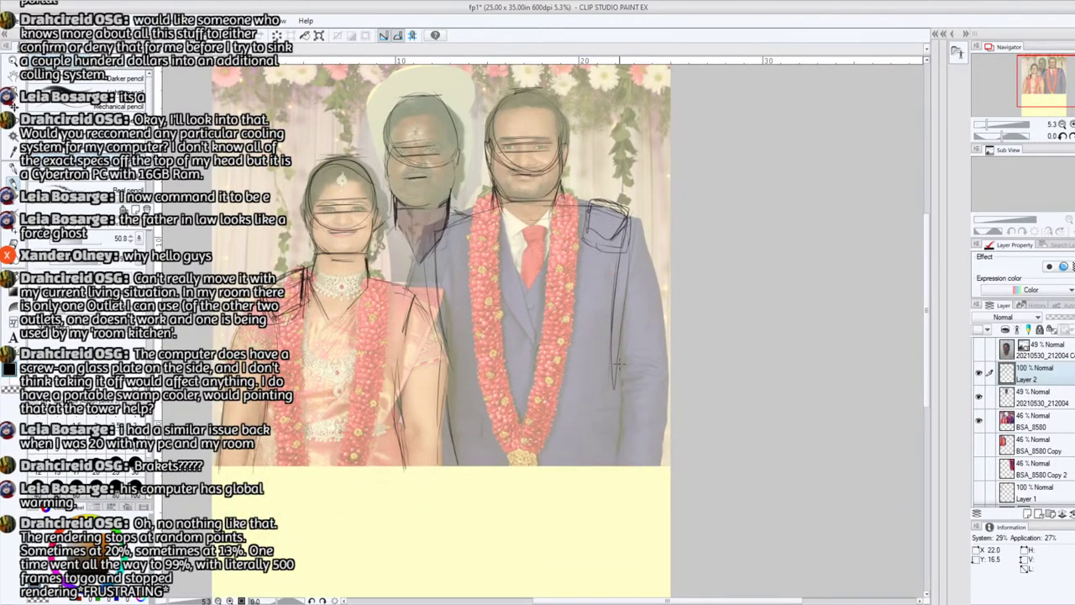
{"action": "mouse_move", "coordinate": [647, 379]}
{"action": "left_mouse_down"}
{"action": "mouse_move", "coordinate": [626, 353]}
{"action": "mouse_move", "coordinate": [659, 368]}
{"action": "left_mouse_up"}
{"action": "left_click_drag", "start_coordinate": [632, 215], "coordinate": [664, 327]}
{"action": "mouse_move", "coordinate": [643, 259]}
{"action": "left_mouse_down"}
{"action": "mouse_move", "coordinate": [651, 396]}
{"action": "mouse_move", "coordinate": [611, 468]}
{"action": "mouse_move", "coordinate": [618, 430]}
{"action": "mouse_move", "coordinate": [620, 480]}
{"action": "mouse_move", "coordinate": [655, 465]}
{"action": "left_mouse_up"}
{"action": "mouse_move", "coordinate": [1048, 93]}
{"action": "left_mouse_down"}
{"action": "mouse_move", "coordinate": [1041, 121]}
{"action": "mouse_move", "coordinate": [1040, 103]}
{"action": "left_mouse_up"}
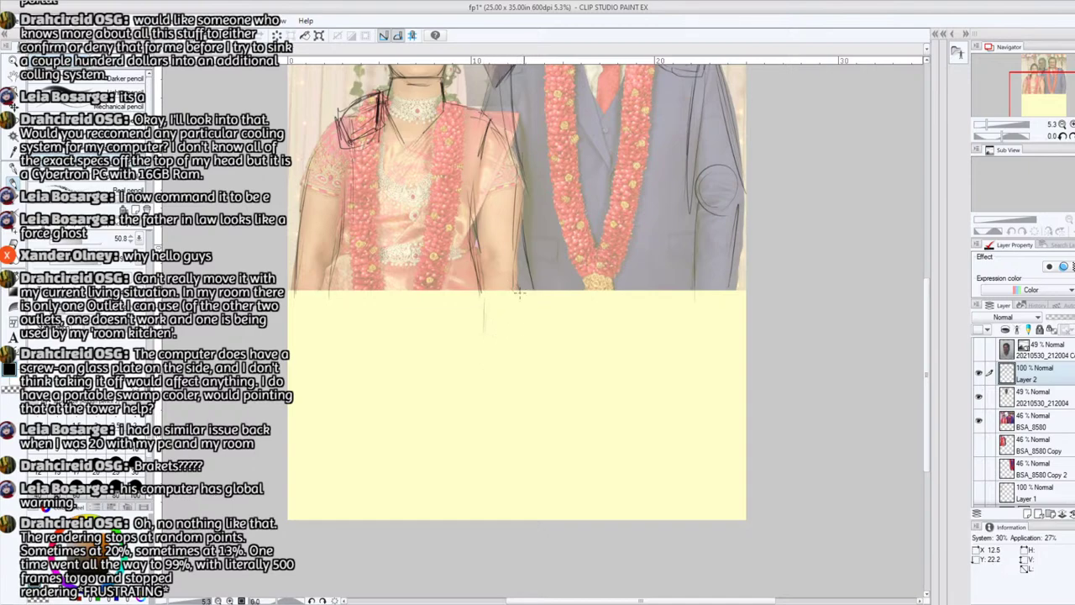
{"action": "left_click_drag", "start_coordinate": [518, 289], "coordinate": [530, 334]}
- Rotate the canvas to -15° and sketch rough guide strokes across the blank yellow area below the photos
{"action": "left_click", "coordinate": [1038, 77]}
{"action": "left_click_drag", "start_coordinate": [1038, 78], "coordinate": [1046, 80]}
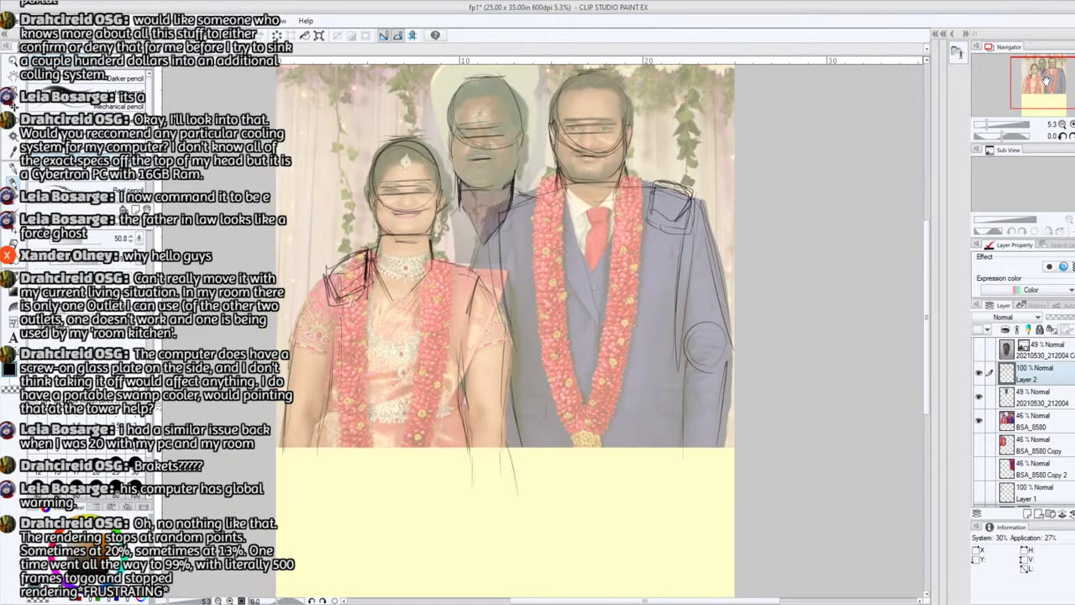
{"action": "left_click", "coordinate": [995, 136]}
{"action": "left_click", "coordinate": [990, 125]}
{"action": "left_click_drag", "start_coordinate": [991, 126], "coordinate": [1000, 135]}
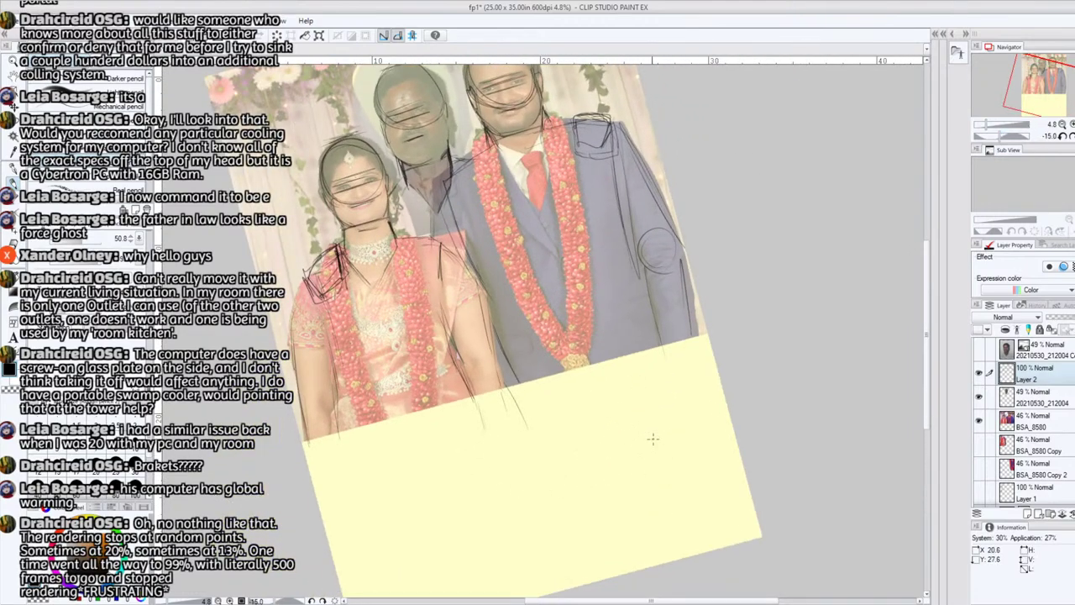
{"action": "left_click_drag", "start_coordinate": [593, 459], "coordinate": [568, 468]}
{"action": "left_click_drag", "start_coordinate": [368, 542], "coordinate": [481, 499]}
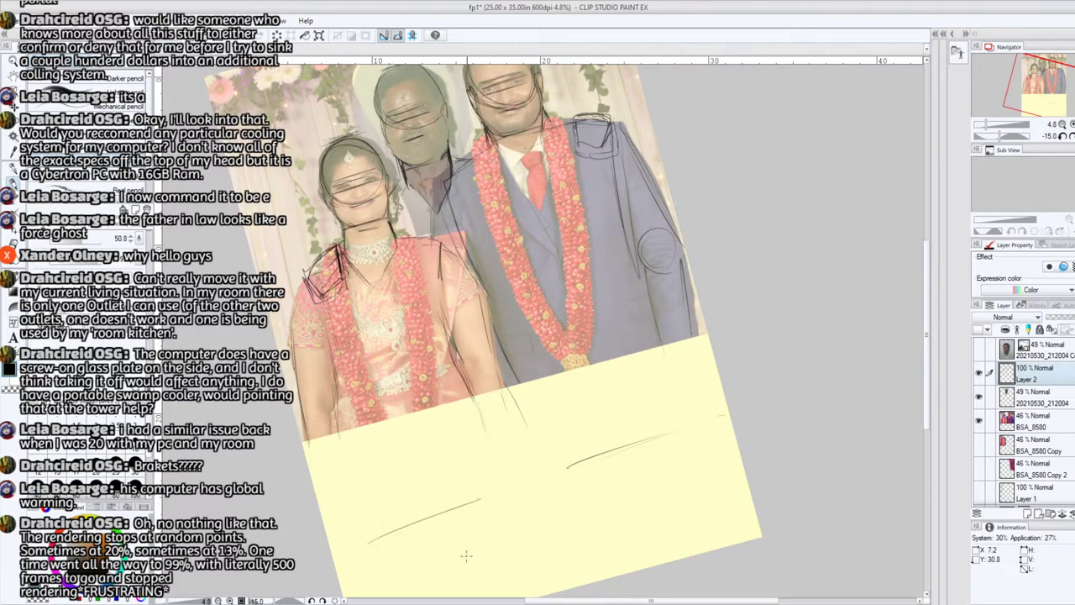
{"action": "left_click_drag", "start_coordinate": [1054, 79], "coordinate": [1056, 86]}
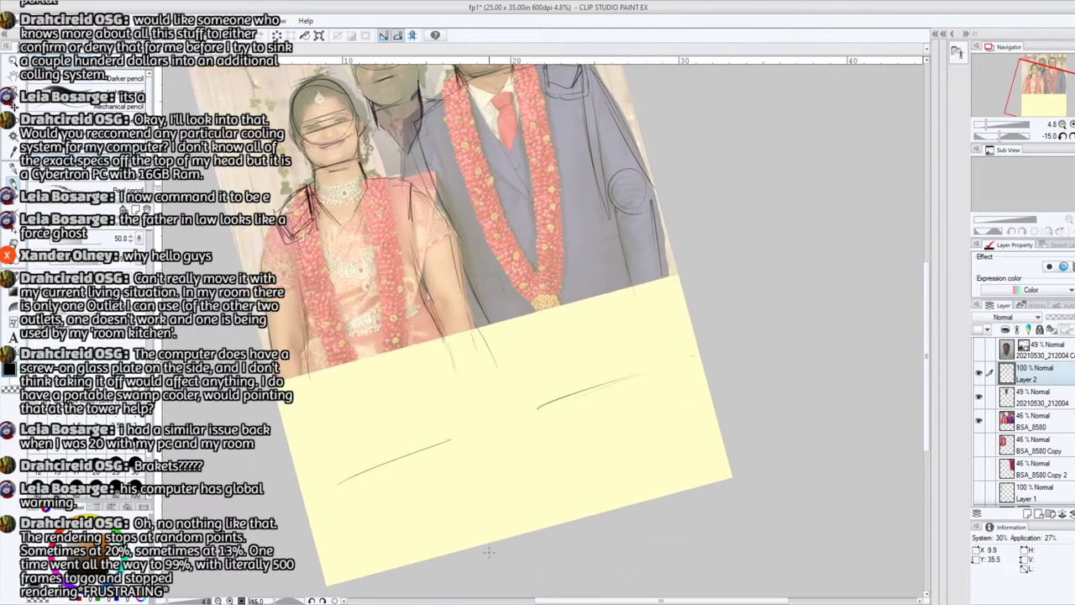
{"action": "left_click_drag", "start_coordinate": [467, 514], "coordinate": [483, 542]}
{"action": "left_click_drag", "start_coordinate": [500, 503], "coordinate": [512, 529]}
- Reset the canvas rotation and mark the four corners of the merged photo area with short strokes
{"action": "mouse_move", "coordinate": [1048, 98]}
{"action": "left_mouse_down"}
{"action": "mouse_move", "coordinate": [1046, 84]}
{"action": "mouse_move", "coordinate": [1064, 87]}
{"action": "left_mouse_up"}
{"action": "left_click", "coordinate": [1072, 135]}
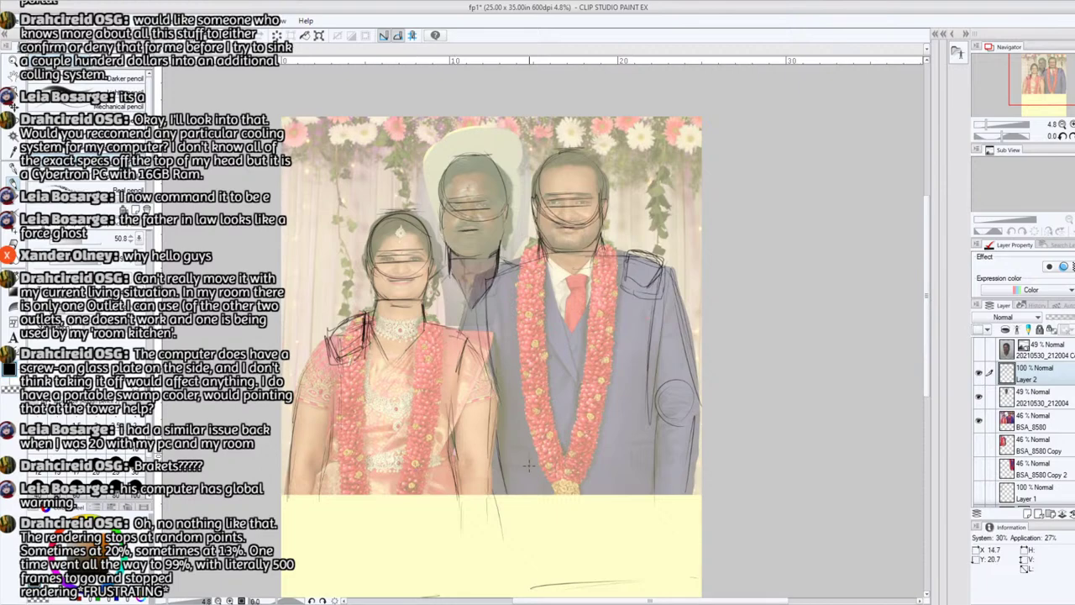
{"action": "left_click_drag", "start_coordinate": [300, 506], "coordinate": [281, 503]}
{"action": "left_click_drag", "start_coordinate": [675, 504], "coordinate": [702, 497]}
{"action": "mouse_move", "coordinate": [700, 118]}
{"action": "left_mouse_down"}
{"action": "mouse_move", "coordinate": [699, 149]}
{"action": "mouse_move", "coordinate": [678, 117]}
{"action": "mouse_move", "coordinate": [701, 143]}
{"action": "mouse_move", "coordinate": [699, 120]}
{"action": "left_mouse_up"}
{"action": "mouse_move", "coordinate": [283, 119]}
{"action": "left_mouse_down"}
{"action": "mouse_move", "coordinate": [302, 118]}
{"action": "mouse_move", "coordinate": [282, 129]}
{"action": "mouse_move", "coordinate": [304, 118]}
{"action": "left_mouse_up"}
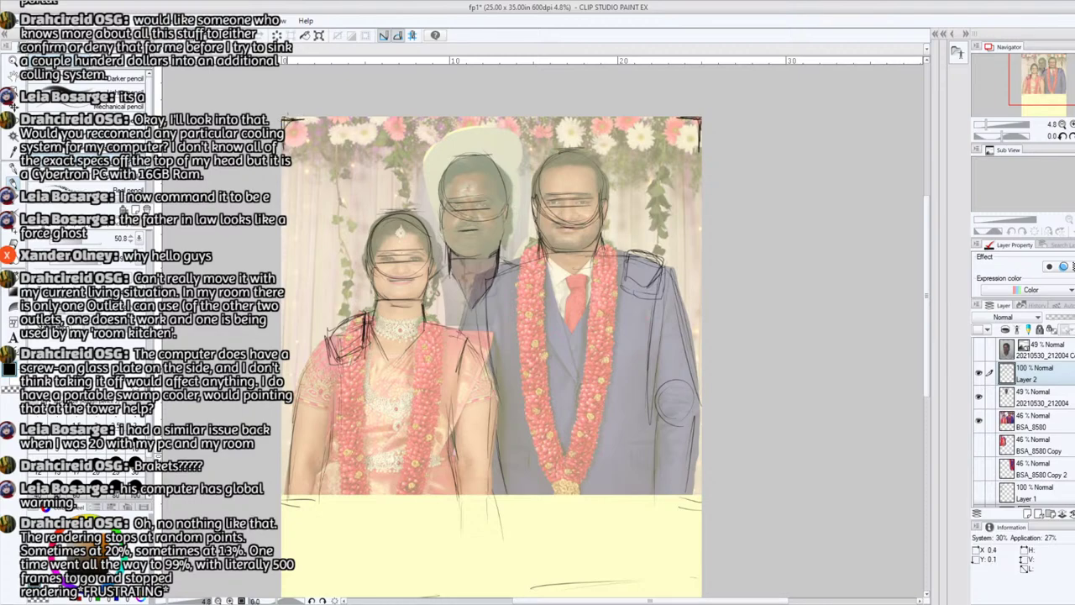
{"action": "left_click_drag", "start_coordinate": [302, 496], "coordinate": [283, 494]}
{"action": "mouse_move", "coordinate": [283, 495]}
{"action": "left_mouse_down"}
{"action": "mouse_move", "coordinate": [283, 469]}
{"action": "mouse_move", "coordinate": [283, 496]}
{"action": "left_mouse_up"}
{"action": "left_click_drag", "start_coordinate": [284, 496], "coordinate": [304, 494]}
{"action": "mouse_move", "coordinate": [699, 492]}
{"action": "left_mouse_down"}
{"action": "mouse_move", "coordinate": [700, 465]}
{"action": "mouse_move", "coordinate": [701, 491]}
{"action": "left_mouse_up"}
{"action": "left_click_drag", "start_coordinate": [700, 492], "coordinate": [676, 494]}
- Add a new layer above the construction sketch and lower Layer 2's opacity to 18%
{"action": "left_click", "coordinate": [990, 125]}
{"action": "left_click_drag", "start_coordinate": [1034, 81], "coordinate": [1024, 77]}
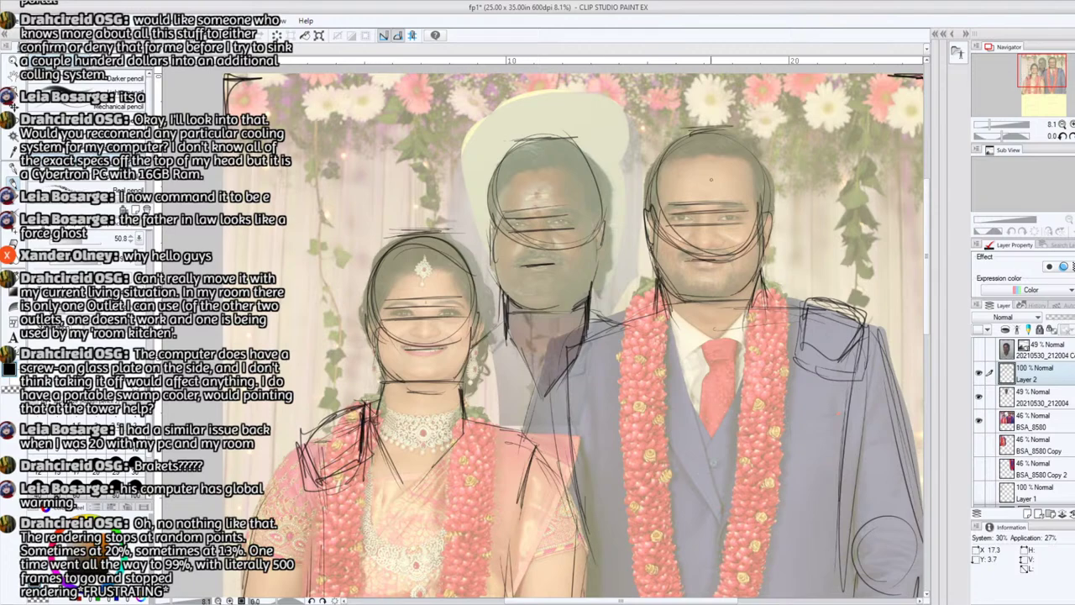
{"action": "left_click", "coordinate": [1028, 513]}
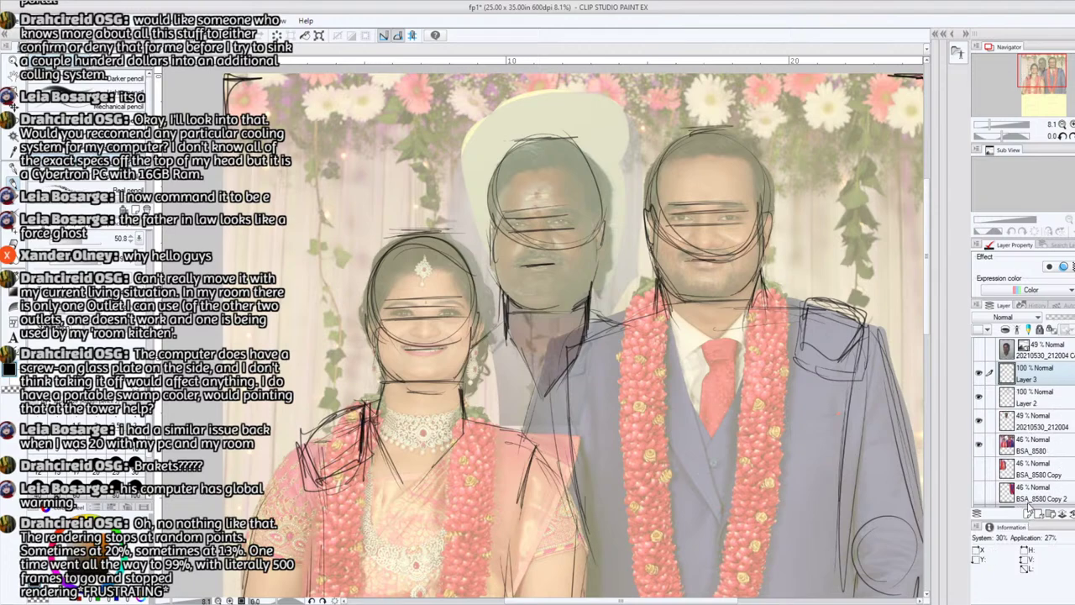
{"action": "left_click", "coordinate": [1041, 399]}
{"action": "left_click", "coordinate": [1061, 318]}
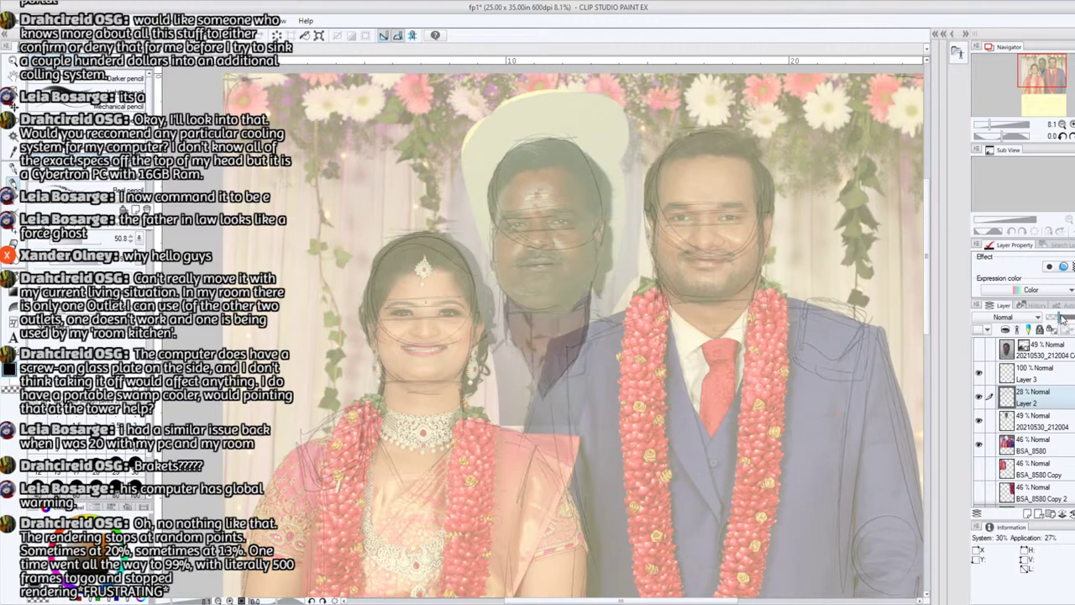
{"action": "left_click", "coordinate": [1063, 317]}
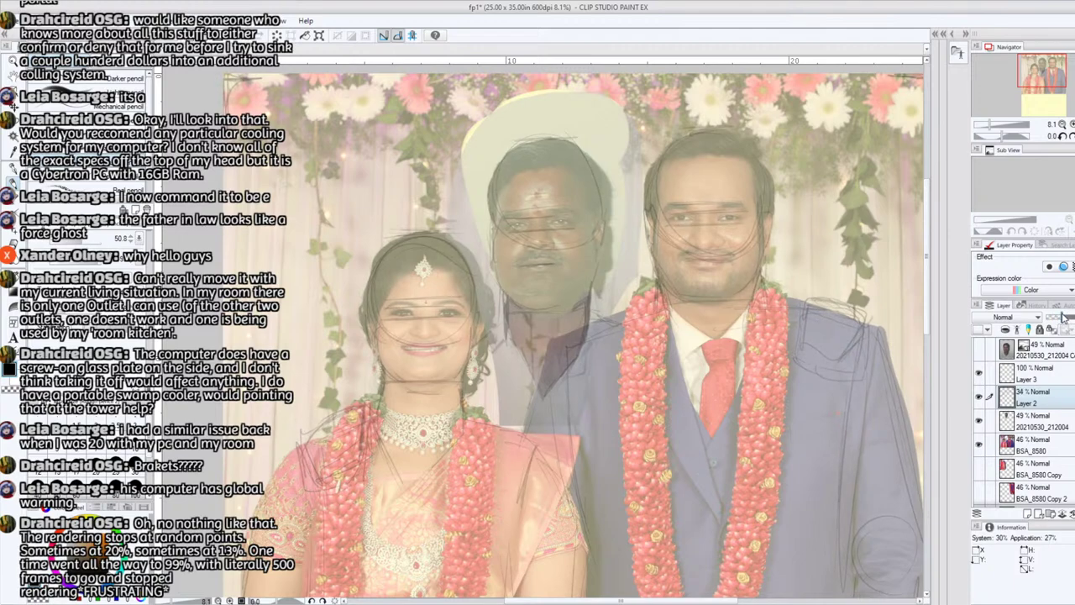
{"action": "left_click", "coordinate": [1060, 317]}
{"action": "left_click", "coordinate": [1056, 316]}
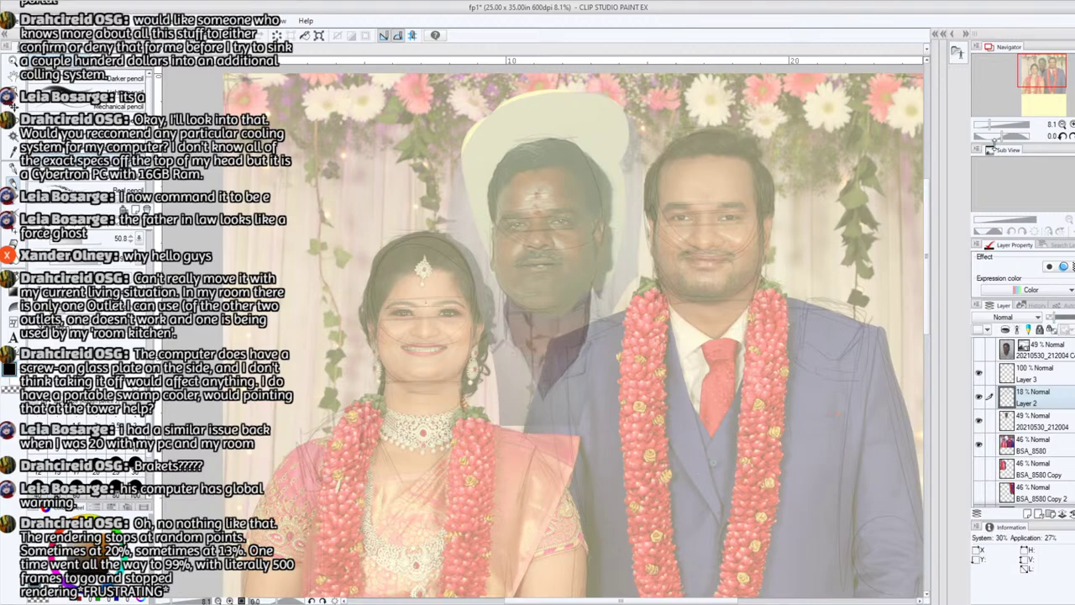
- Rotate the canvas to -37.5°, check the faded construction sketch by hiding and showing it, and make Layer 3 the active layer
{"action": "left_click_drag", "start_coordinate": [1002, 136], "coordinate": [995, 136]}
{"action": "left_click_drag", "start_coordinate": [1040, 78], "coordinate": [1031, 77]}
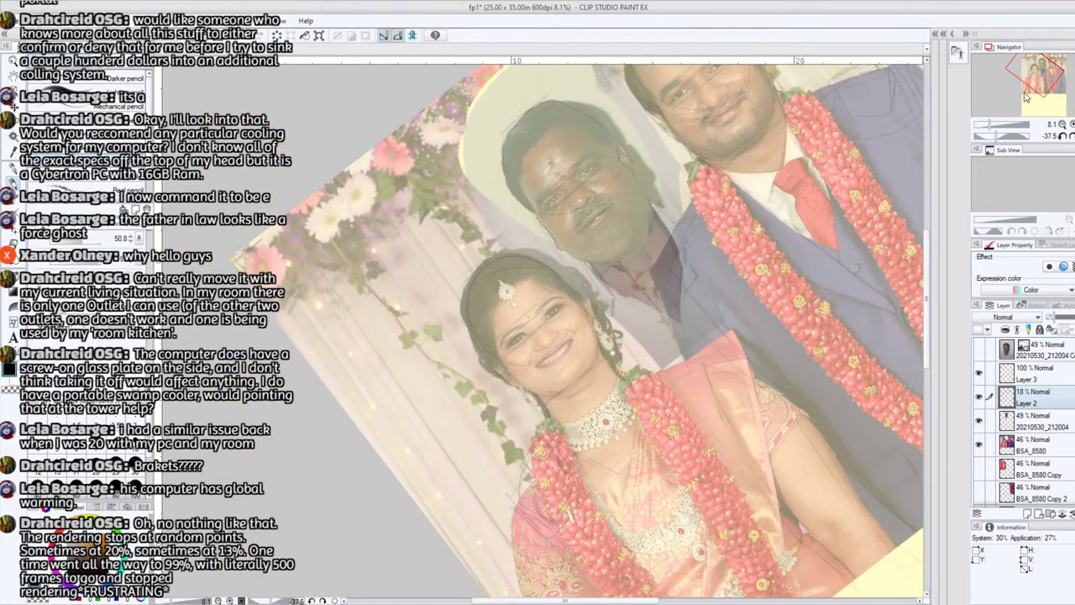
{"action": "left_click_drag", "start_coordinate": [988, 126], "coordinate": [991, 125]}
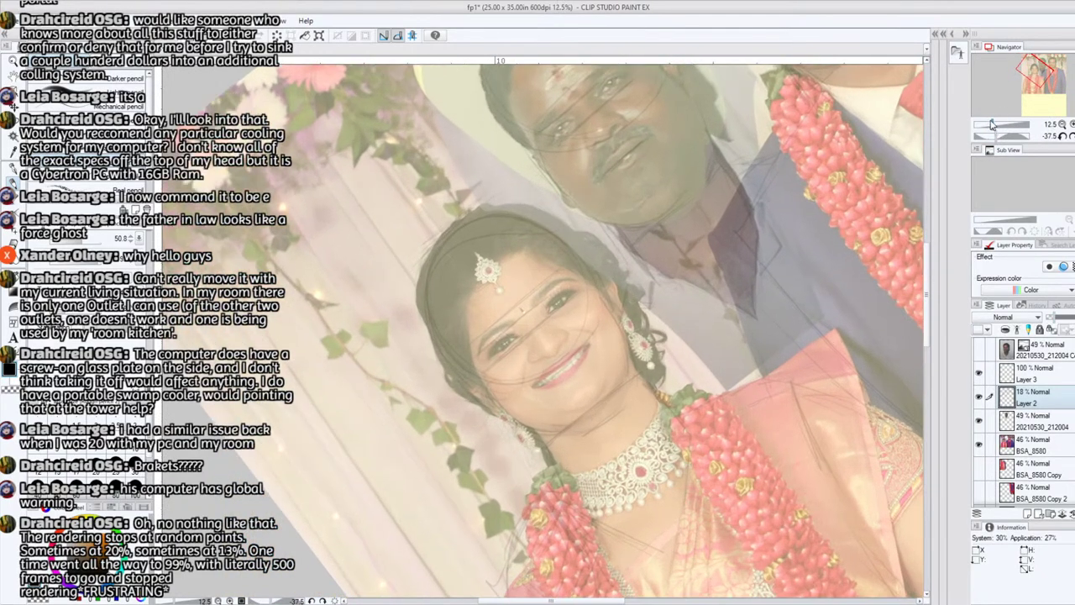
{"action": "left_click", "coordinate": [979, 398]}
{"action": "left_click", "coordinate": [979, 397]}
{"action": "left_click", "coordinate": [1027, 377]}
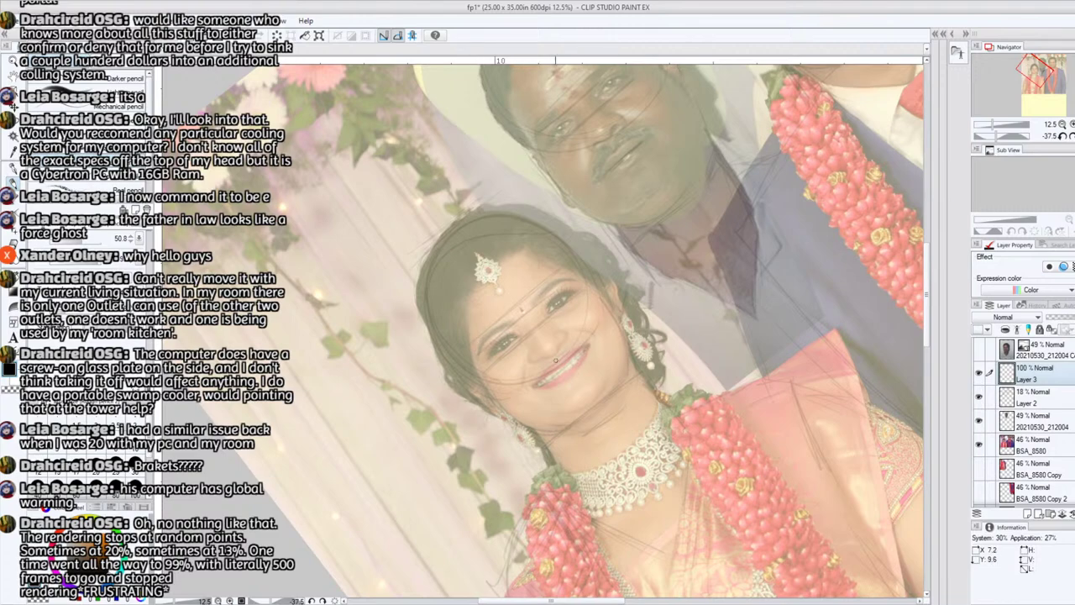
- Sketch the older man's eyes and hair outline over his photo, switching the active layer to Layer 2
{"action": "left_click_drag", "start_coordinate": [1045, 84], "coordinate": [1042, 75]}
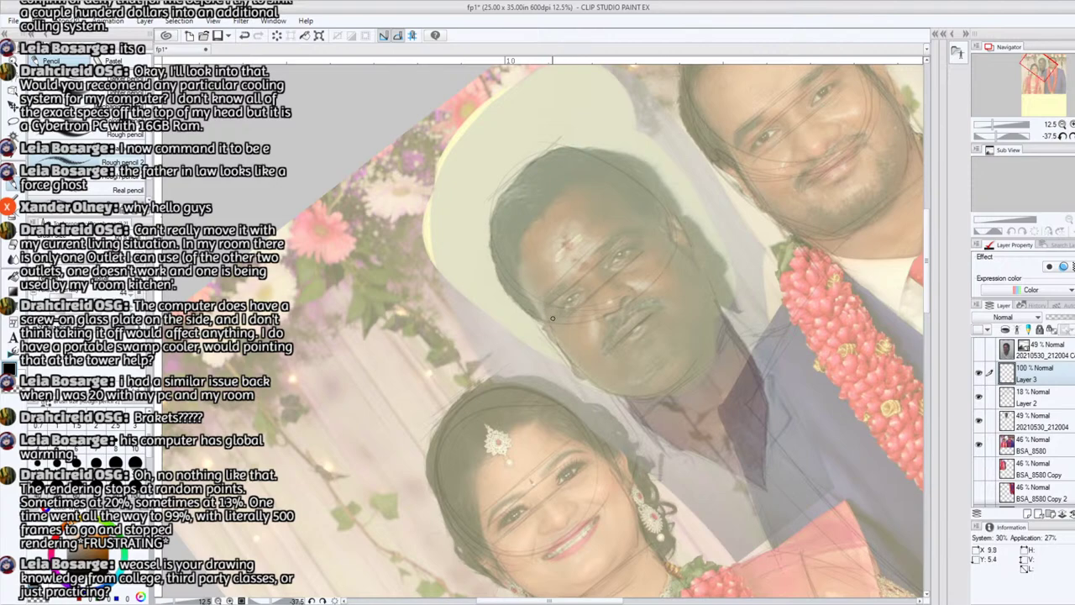
{"action": "left_click", "coordinate": [1038, 400]}
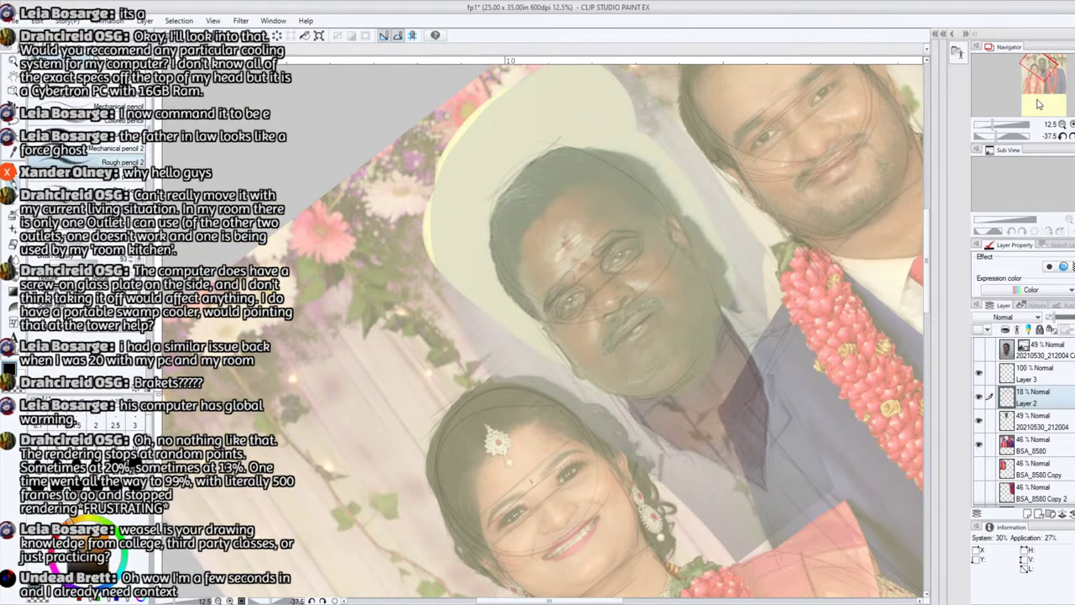
{"action": "left_click_drag", "start_coordinate": [1038, 104], "coordinate": [1041, 66]}
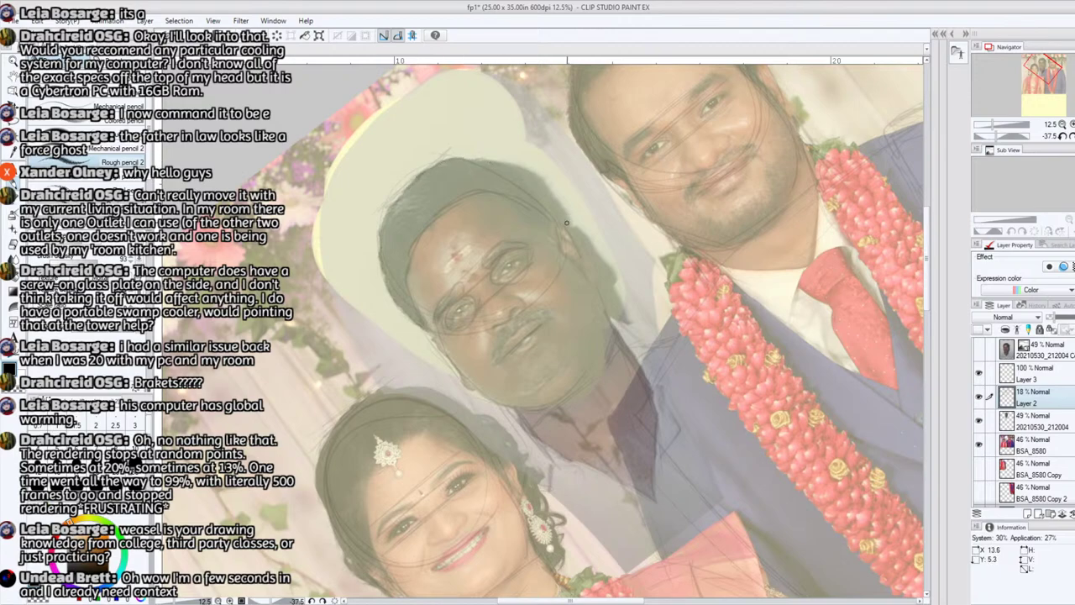
{"action": "mouse_move", "coordinate": [556, 200]}
{"action": "left_mouse_down"}
{"action": "mouse_move", "coordinate": [546, 182]}
{"action": "mouse_move", "coordinate": [507, 166]}
{"action": "left_mouse_up"}
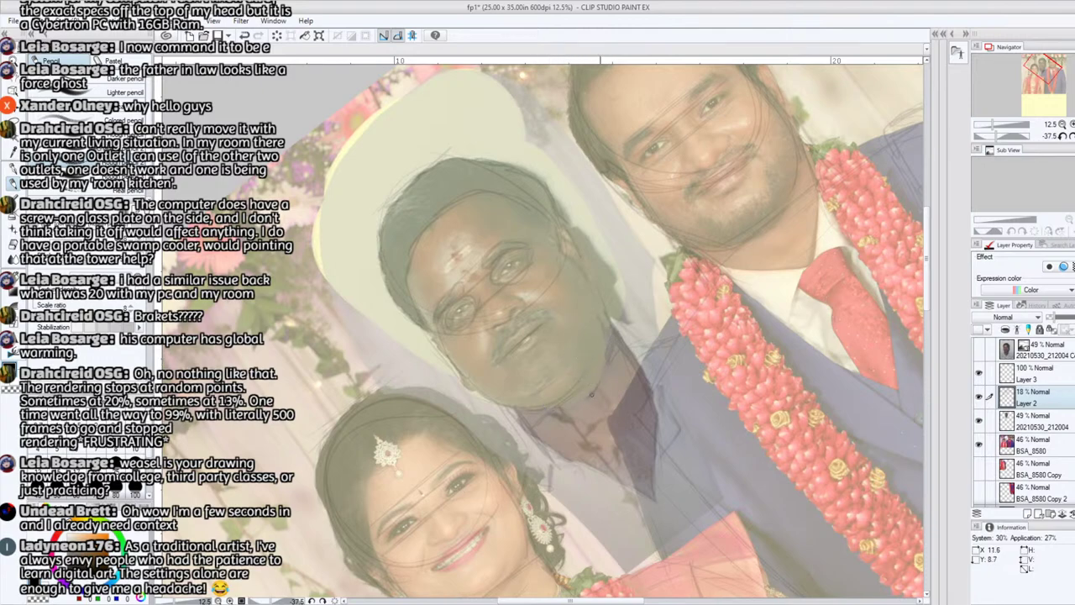
- Add strokes to the sketch with the canvas level, set the rotation to -52.5°, and trace the bride's face and hair over her photo
{"action": "key", "text": "ctrl+at"}
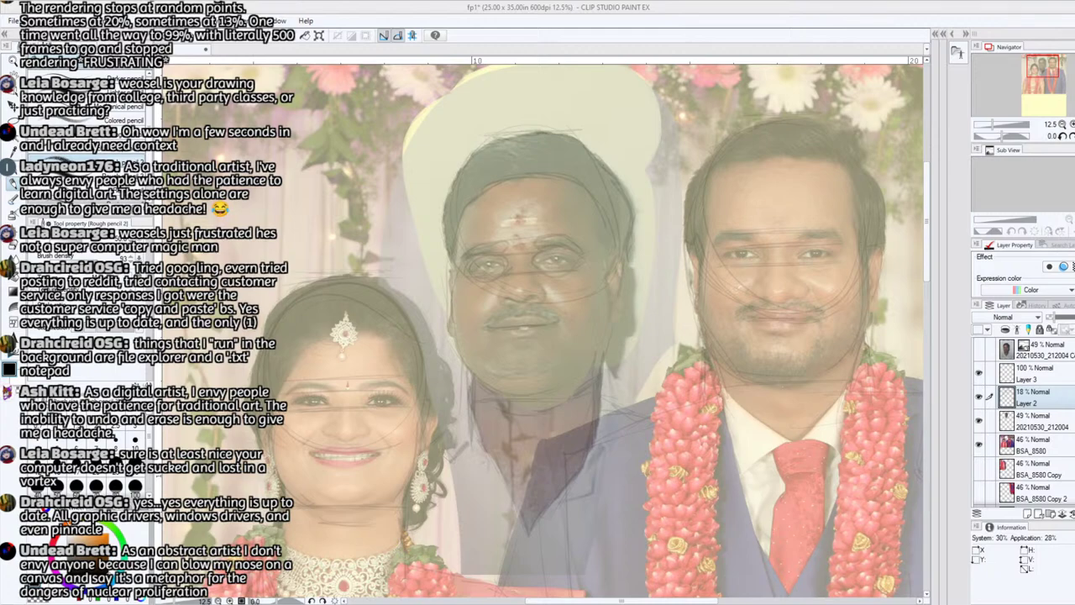
{"action": "left_click", "coordinate": [494, 437]}
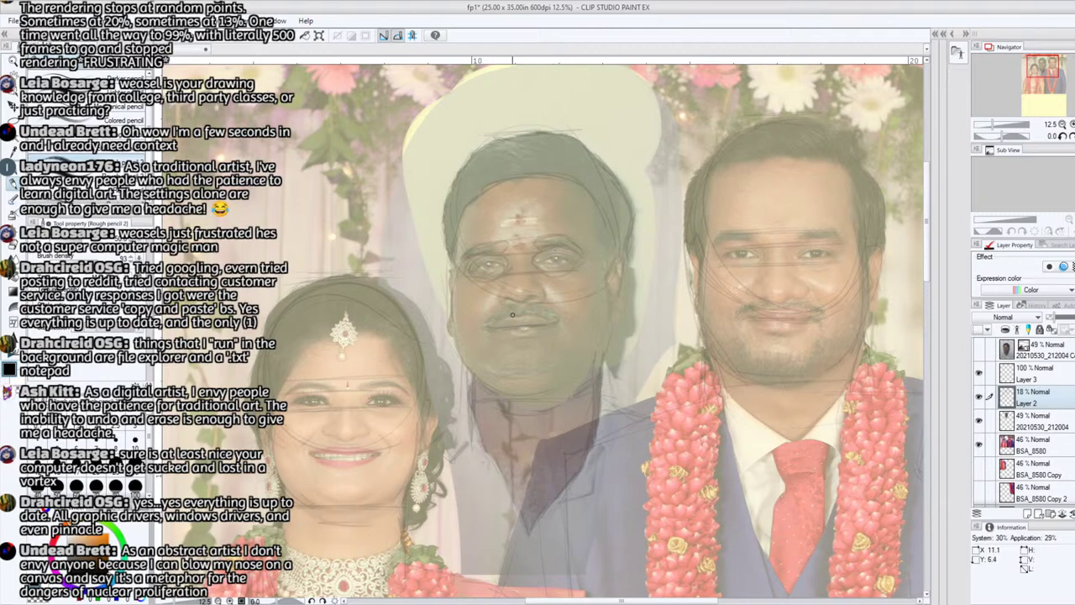
{"action": "left_click_drag", "start_coordinate": [307, 398], "coordinate": [432, 286]}
{"action": "left_click_drag", "start_coordinate": [1003, 135], "coordinate": [993, 136]}
{"action": "left_click_drag", "start_coordinate": [1031, 78], "coordinate": [1032, 74]}
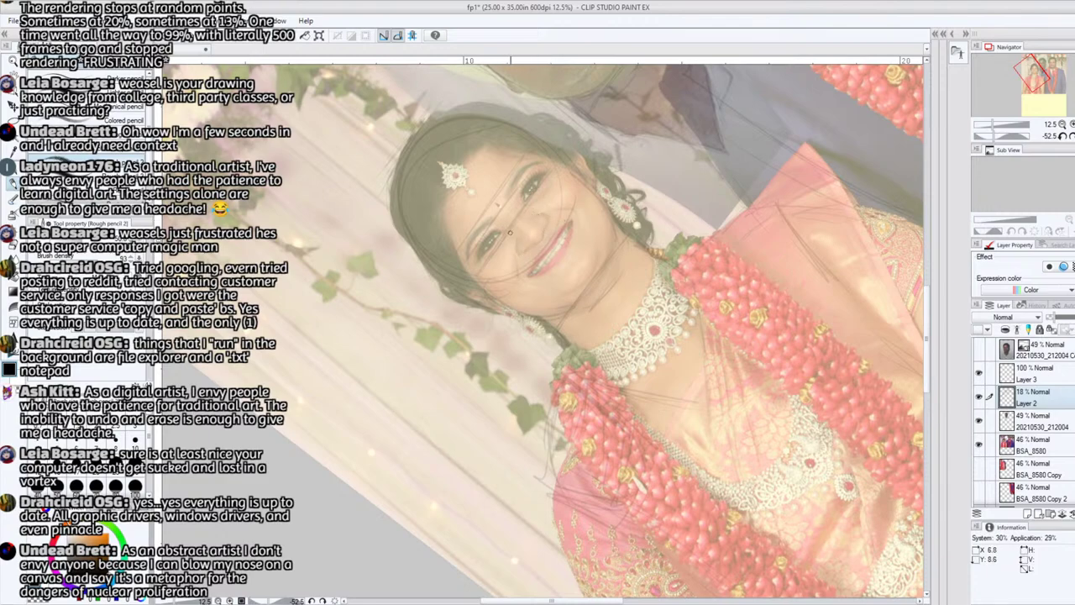
{"action": "scroll", "coordinate": [512, 222], "scroll_direction": "up", "scroll_amount": 5}
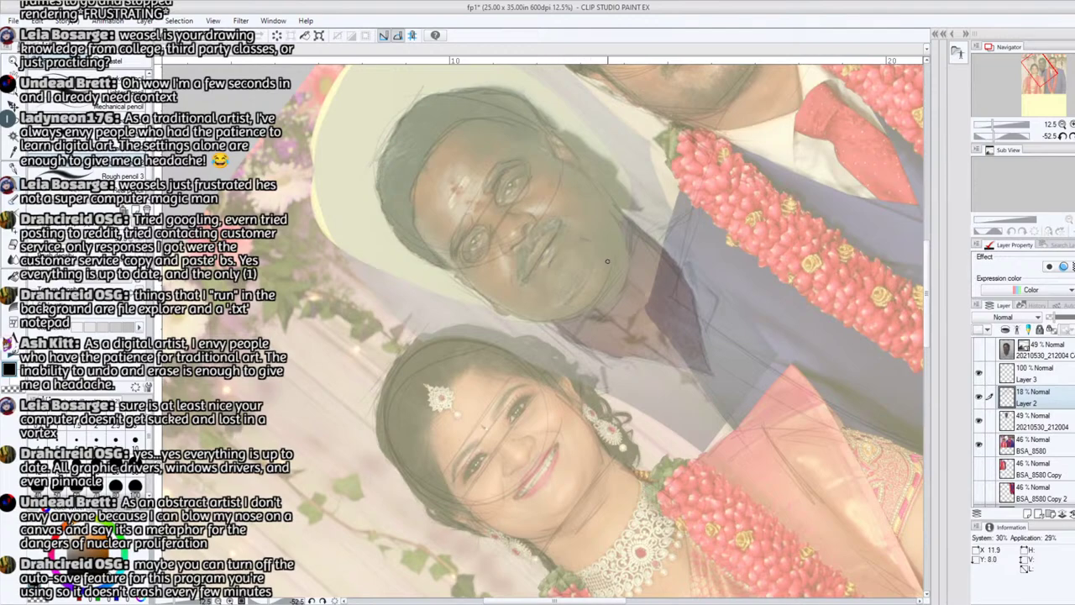
{"action": "scroll", "coordinate": [504, 319], "scroll_direction": "down", "scroll_amount": 3}
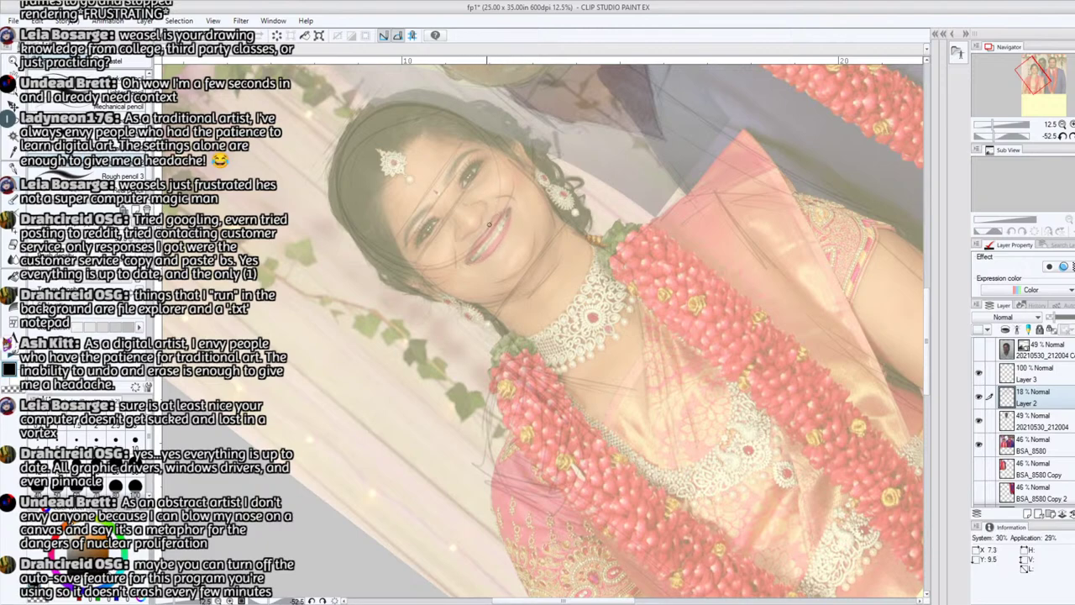
{"action": "left_click_drag", "start_coordinate": [1041, 80], "coordinate": [1039, 76]}
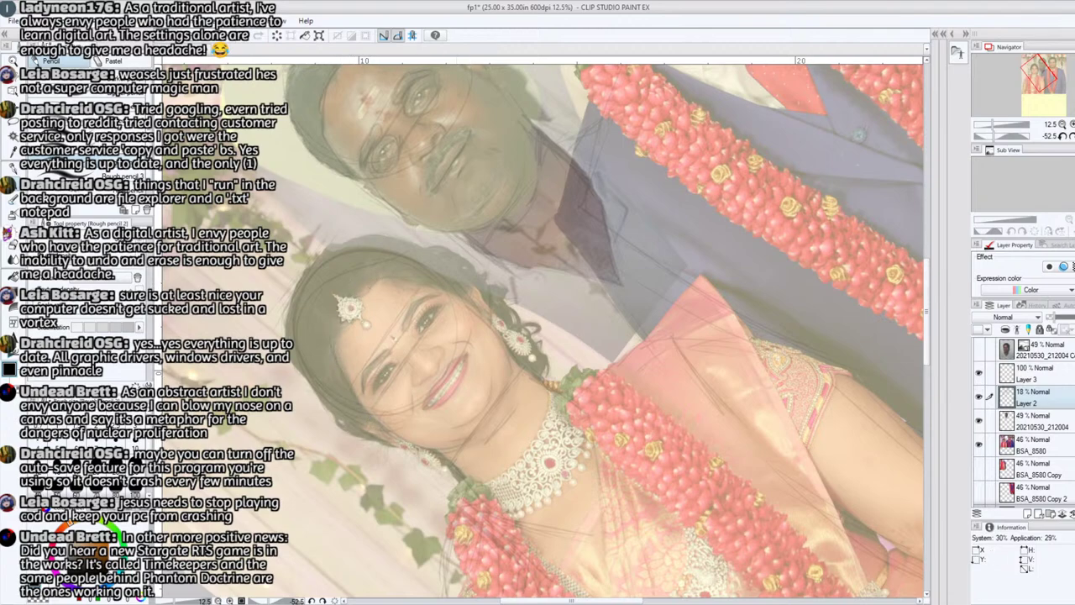
- Reset the canvas rotation to 0° and sketch the bride's earrings and neck jewellery
{"action": "left_click", "coordinate": [1062, 135]}
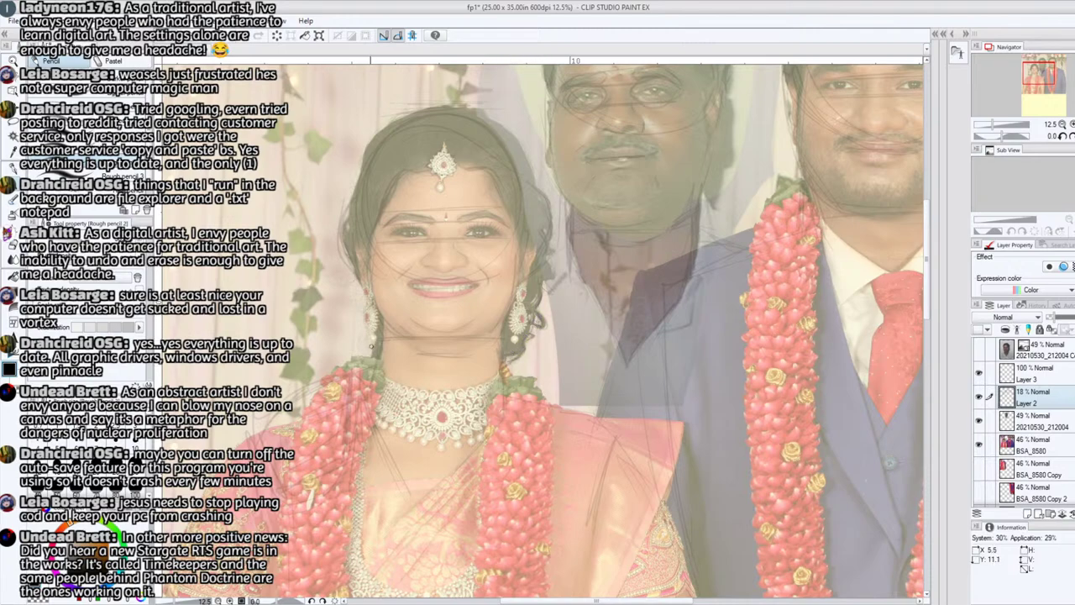
{"action": "left_click_drag", "start_coordinate": [371, 336], "coordinate": [363, 307]}
{"action": "left_click_drag", "start_coordinate": [1038, 77], "coordinate": [1037, 84]}
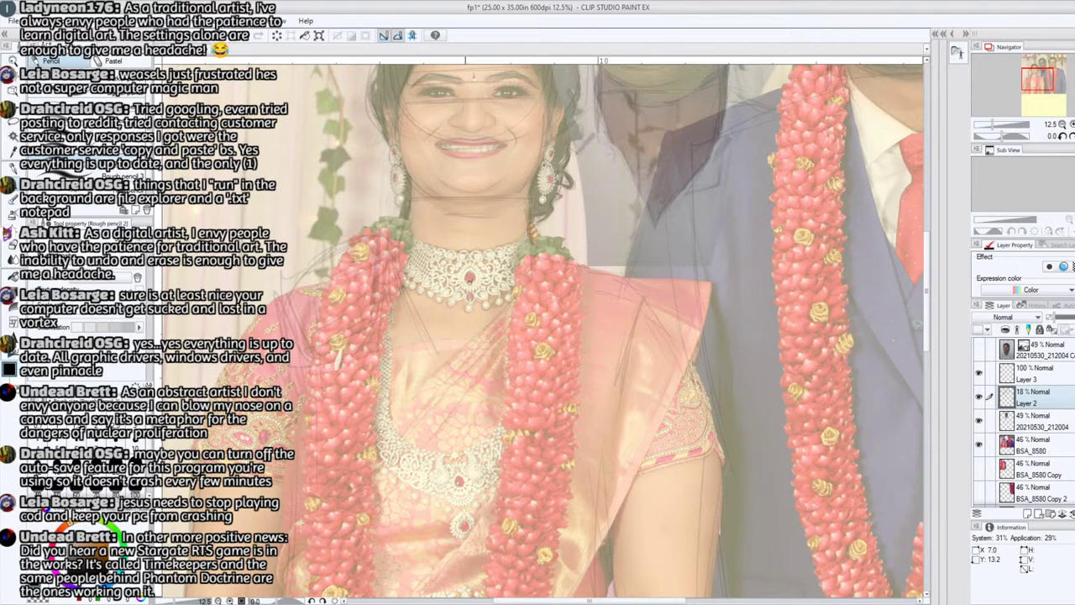
{"action": "left_click_drag", "start_coordinate": [1037, 78], "coordinate": [1030, 85]}
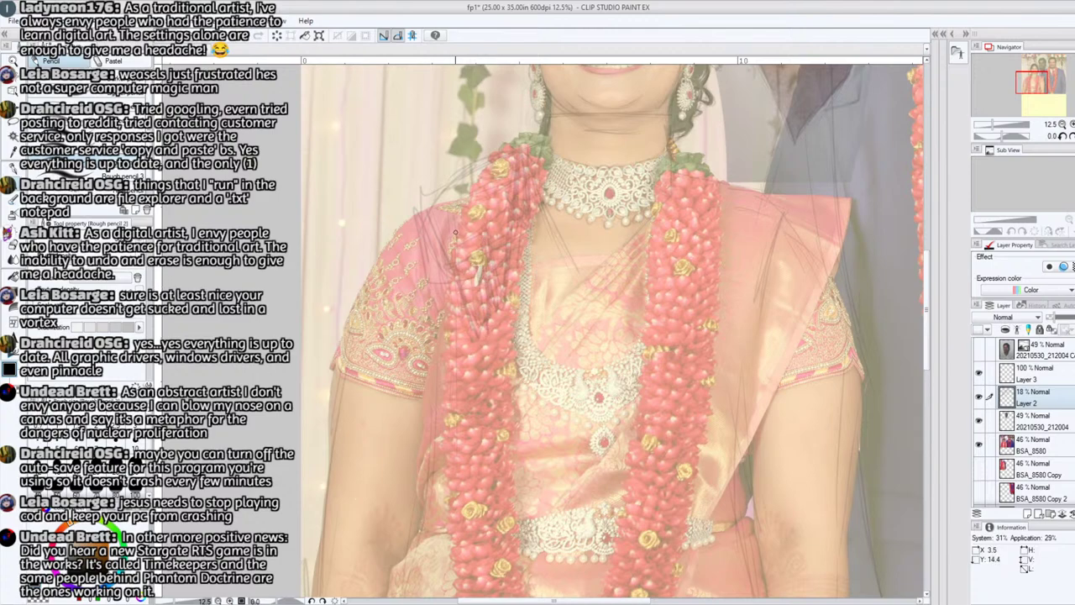
- Raise Layer 2's opacity to 31% and sketch the top of the bride's garland over her image-left shoulder
{"action": "left_click_drag", "start_coordinate": [1055, 317], "coordinate": [1061, 316]}
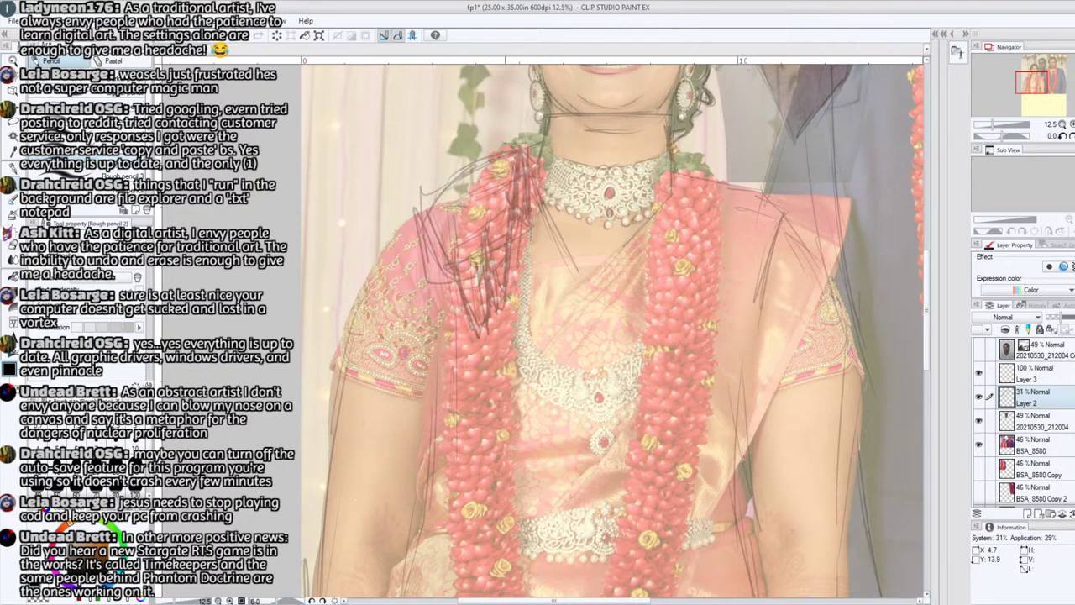
{"action": "left_click_drag", "start_coordinate": [497, 283], "coordinate": [502, 255]}
{"action": "mouse_move", "coordinate": [465, 307]}
{"action": "left_mouse_down"}
{"action": "mouse_move", "coordinate": [438, 252]}
{"action": "mouse_move", "coordinate": [436, 271]}
{"action": "mouse_move", "coordinate": [425, 225]}
{"action": "mouse_move", "coordinate": [432, 281]}
{"action": "mouse_move", "coordinate": [424, 236]}
{"action": "mouse_move", "coordinate": [435, 191]}
{"action": "mouse_move", "coordinate": [424, 233]}
{"action": "mouse_move", "coordinate": [428, 208]}
{"action": "mouse_move", "coordinate": [463, 168]}
{"action": "mouse_move", "coordinate": [447, 182]}
{"action": "mouse_move", "coordinate": [532, 183]}
{"action": "left_mouse_up"}
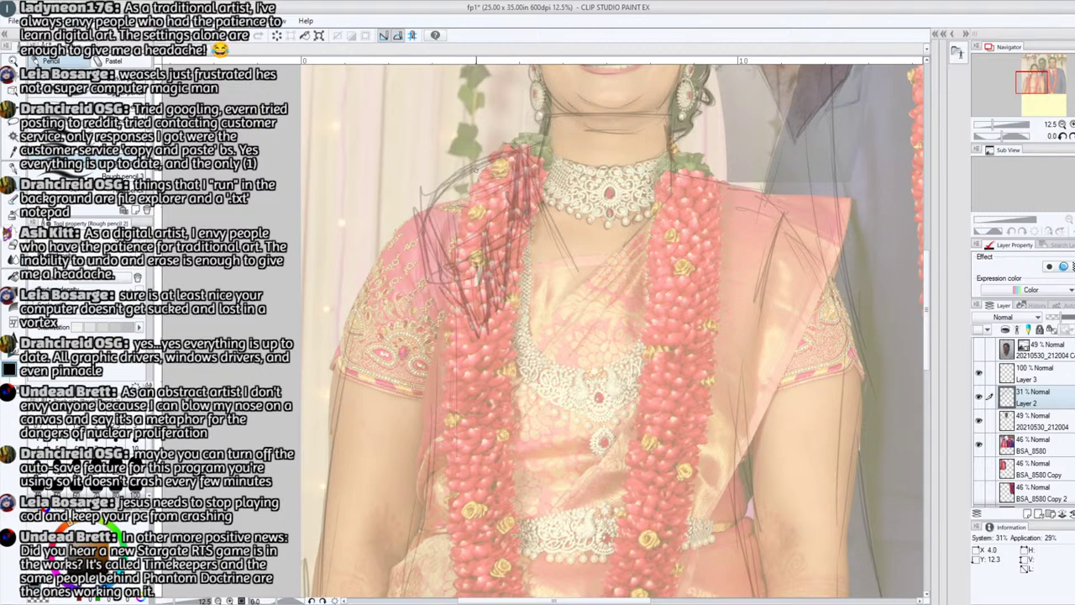
{"action": "left_click_drag", "start_coordinate": [467, 173], "coordinate": [485, 167]}
{"action": "left_click_drag", "start_coordinate": [544, 143], "coordinate": [550, 200]}
- Trace the edges of the bride's image-left garland strand down to the lower edge of the photo
{"action": "left_click_drag", "start_coordinate": [531, 199], "coordinate": [489, 444]}
{"action": "left_click_drag", "start_coordinate": [494, 351], "coordinate": [479, 497]}
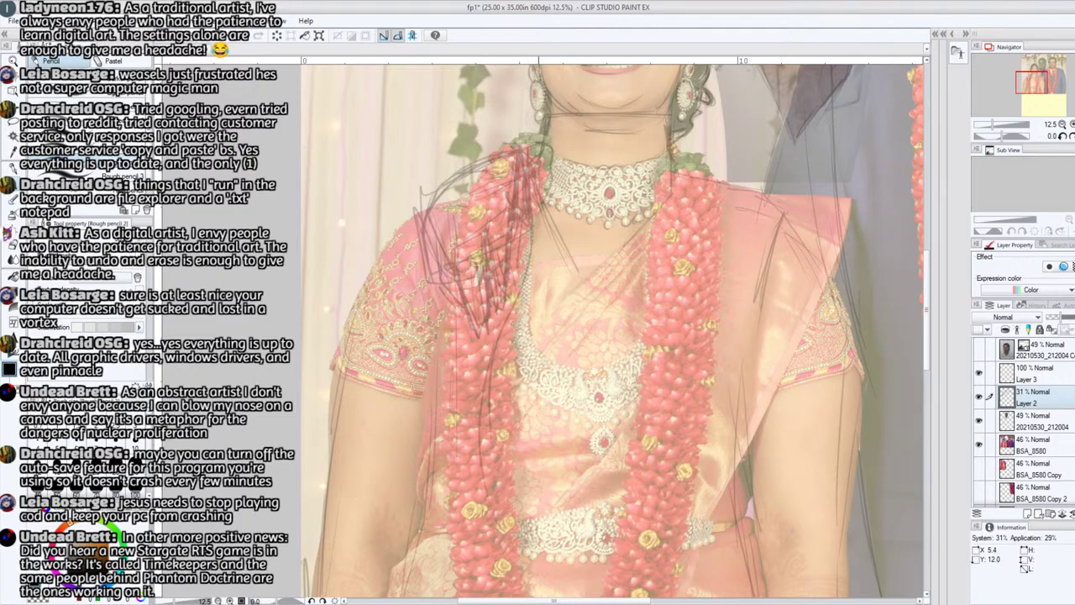
{"action": "left_click_drag", "start_coordinate": [548, 151], "coordinate": [531, 383]}
{"action": "mouse_move", "coordinate": [471, 329]}
{"action": "left_mouse_down"}
{"action": "mouse_move", "coordinate": [455, 402]}
{"action": "mouse_move", "coordinate": [467, 499]}
{"action": "mouse_move", "coordinate": [521, 343]}
{"action": "mouse_move", "coordinate": [517, 408]}
{"action": "mouse_move", "coordinate": [529, 434]}
{"action": "left_mouse_up"}
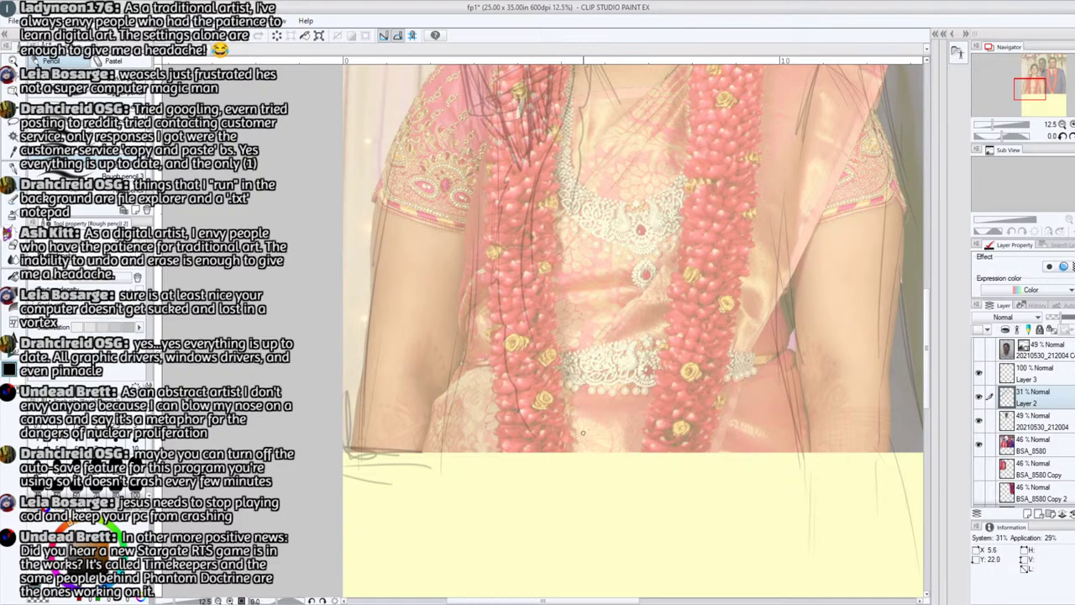
{"action": "mouse_move", "coordinate": [573, 401]}
{"action": "left_mouse_down"}
{"action": "mouse_move", "coordinate": [554, 311]}
{"action": "mouse_move", "coordinate": [561, 227]}
{"action": "left_mouse_up"}
{"action": "mouse_move", "coordinate": [549, 295]}
{"action": "left_mouse_down"}
{"action": "mouse_move", "coordinate": [578, 444]}
{"action": "mouse_move", "coordinate": [522, 450]}
{"action": "mouse_move", "coordinate": [502, 373]}
{"action": "mouse_move", "coordinate": [516, 457]}
{"action": "left_mouse_up"}
{"action": "left_click_drag", "start_coordinate": [505, 353], "coordinate": [504, 450]}
- Outline both edges of the bride's image-right garland strand from the photo's lower edge up to her neck
{"action": "left_click_drag", "start_coordinate": [645, 459], "coordinate": [646, 390]}
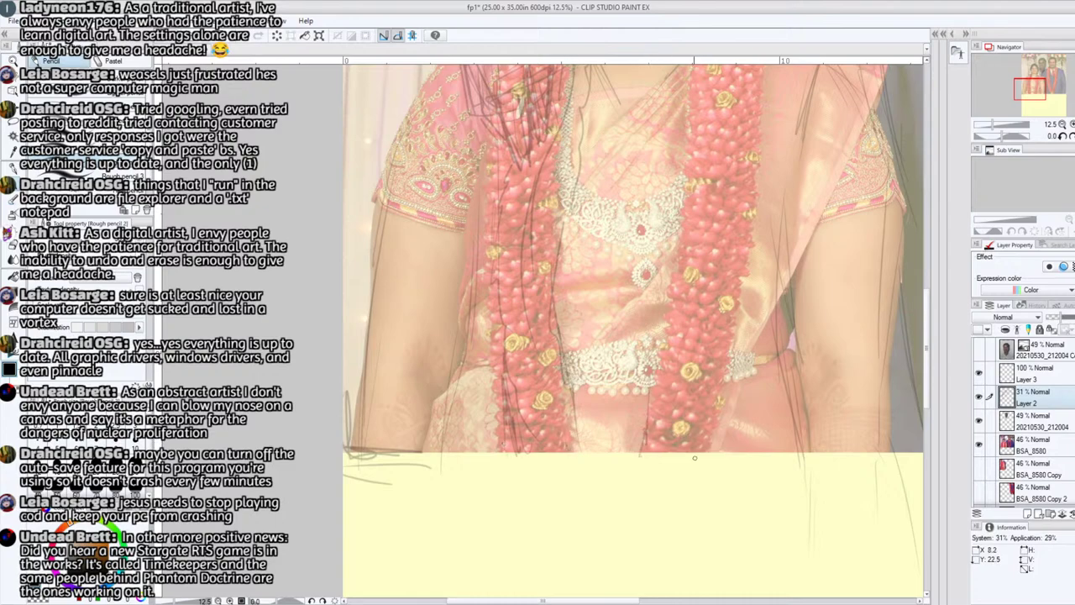
{"action": "left_click_drag", "start_coordinate": [689, 460], "coordinate": [727, 350]}
{"action": "left_click_drag", "start_coordinate": [647, 406], "coordinate": [670, 315]}
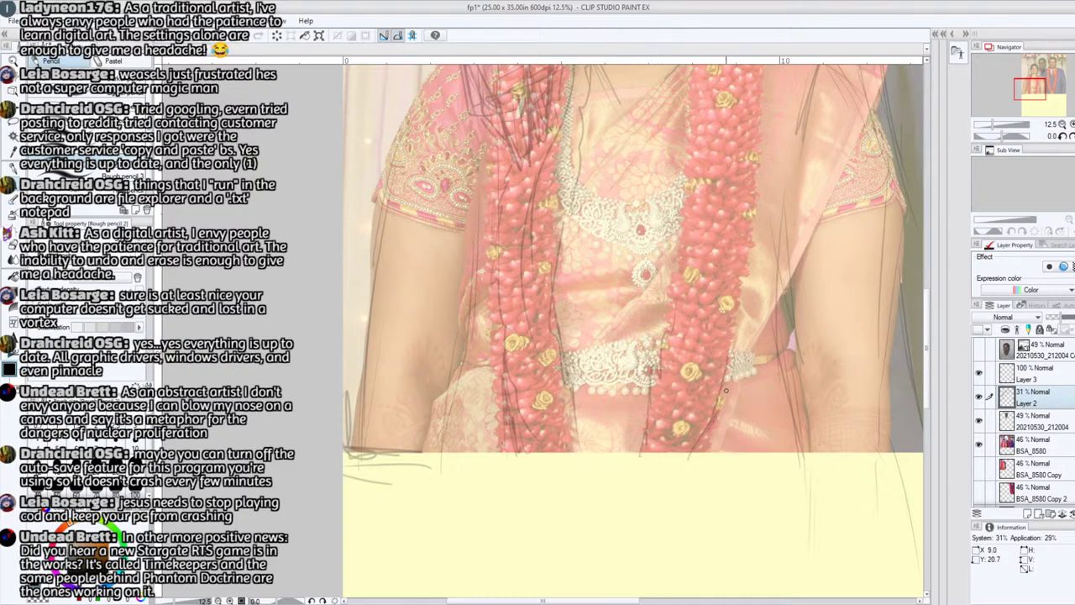
{"action": "left_click_drag", "start_coordinate": [697, 457], "coordinate": [732, 334]}
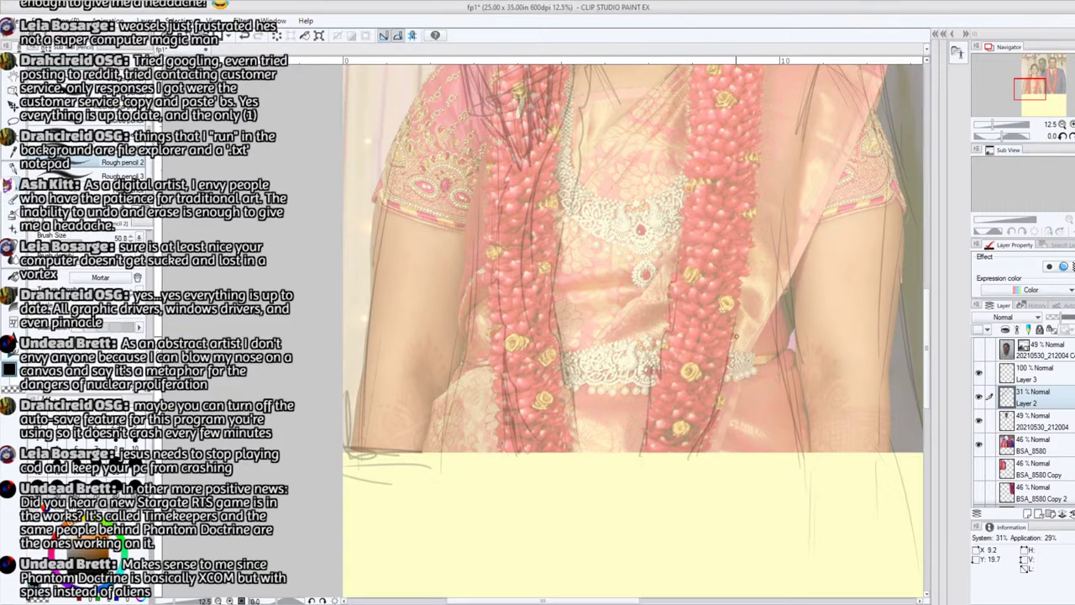
{"action": "left_click_drag", "start_coordinate": [737, 334], "coordinate": [744, 259]}
{"action": "left_click_drag", "start_coordinate": [1029, 94], "coordinate": [1039, 86]}
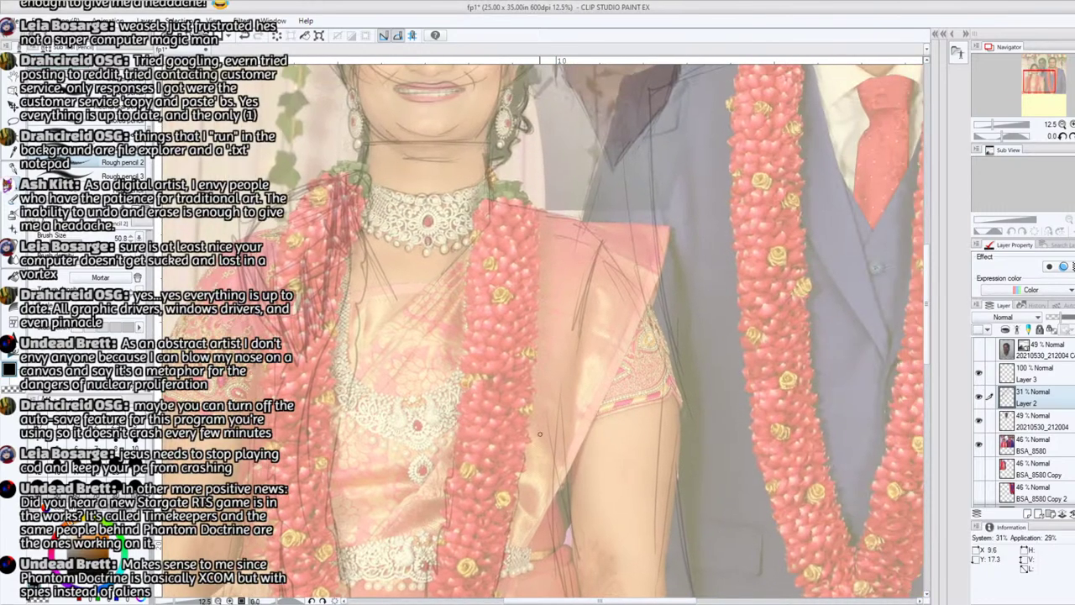
{"action": "left_click_drag", "start_coordinate": [518, 487], "coordinate": [533, 353]}
{"action": "mouse_move", "coordinate": [456, 423]}
{"action": "left_mouse_down"}
{"action": "mouse_move", "coordinate": [464, 246]}
{"action": "mouse_move", "coordinate": [484, 192]}
{"action": "left_mouse_up"}
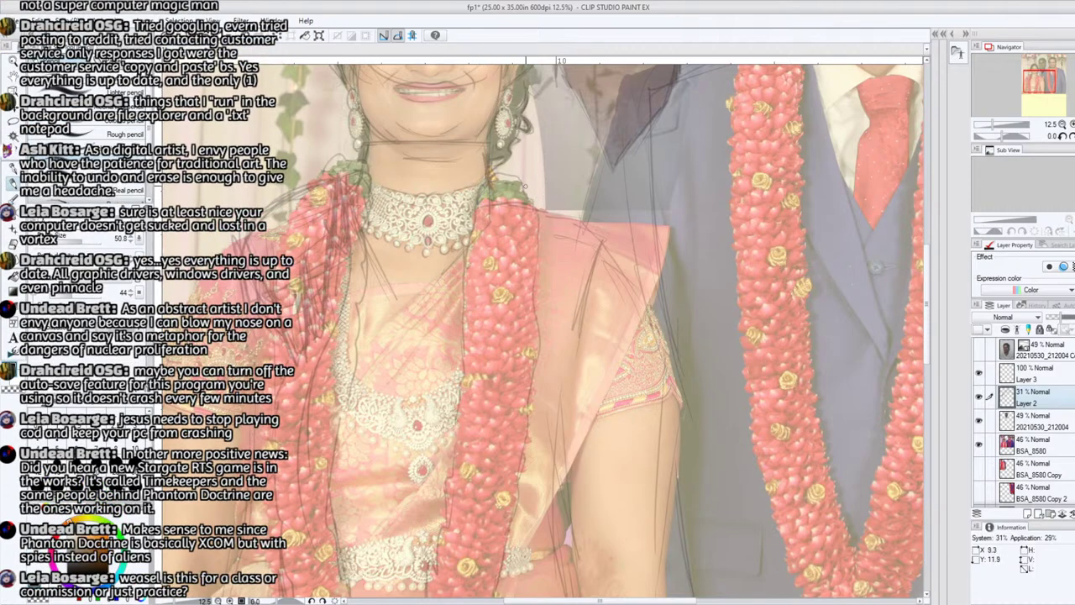
- Trace the bride's long necklace and its hanging pendant between the two garland strands
{"action": "left_click_drag", "start_coordinate": [1040, 84], "coordinate": [1035, 90]}
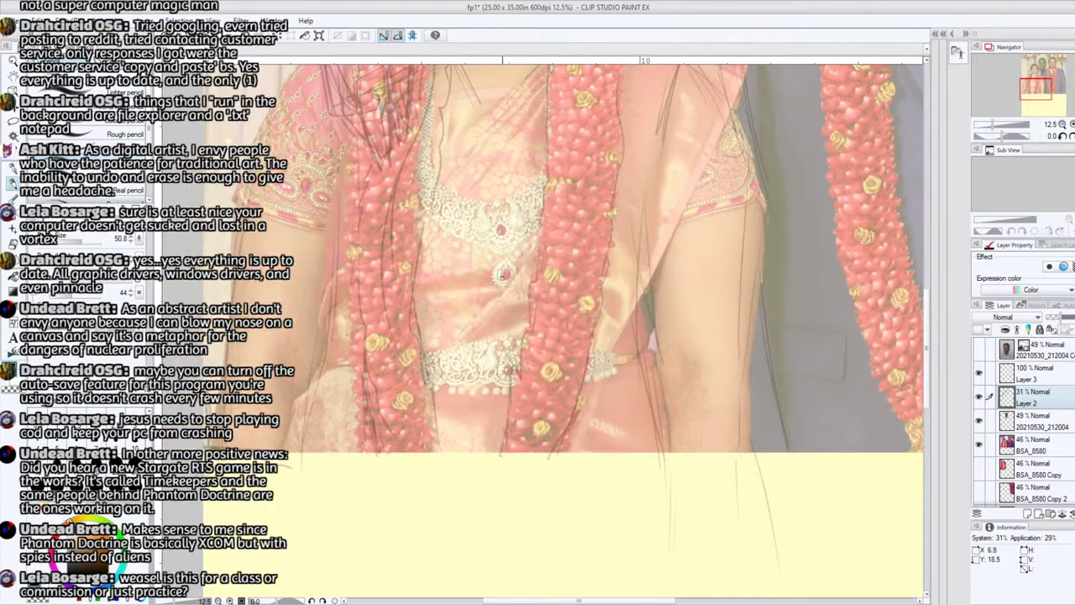
{"action": "mouse_move", "coordinate": [433, 60]}
{"action": "left_mouse_down"}
{"action": "mouse_move", "coordinate": [439, 172]}
{"action": "mouse_move", "coordinate": [489, 205]}
{"action": "mouse_move", "coordinate": [547, 168]}
{"action": "left_mouse_up"}
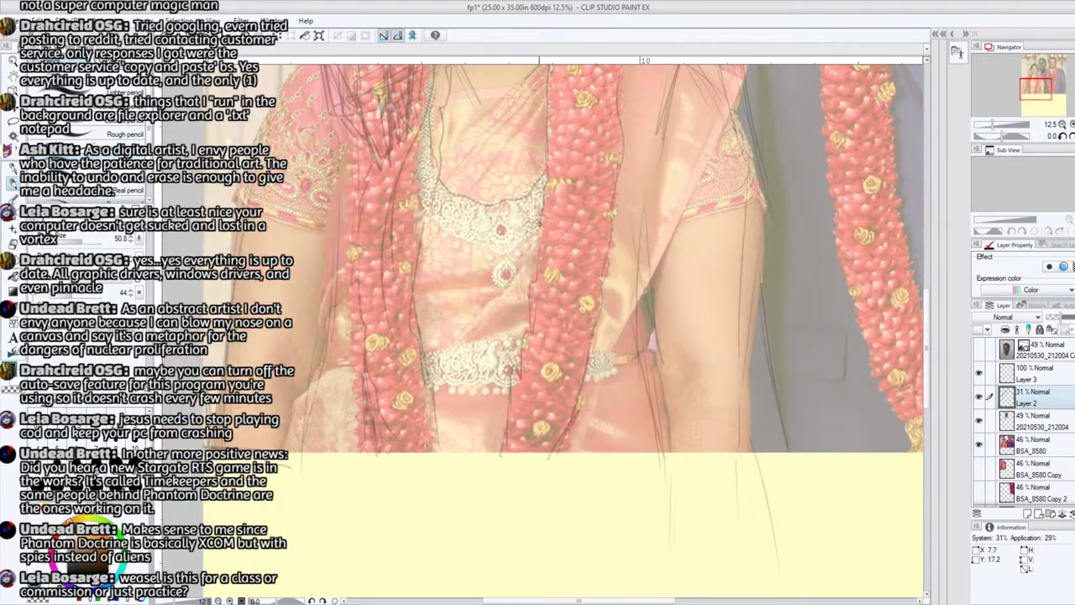
{"action": "mouse_move", "coordinate": [540, 221]}
{"action": "left_mouse_down"}
{"action": "mouse_move", "coordinate": [505, 255]}
{"action": "mouse_move", "coordinate": [425, 207]}
{"action": "left_mouse_up"}
{"action": "mouse_move", "coordinate": [495, 258]}
{"action": "left_mouse_down"}
{"action": "mouse_move", "coordinate": [506, 291]}
{"action": "mouse_move", "coordinate": [510, 255]}
{"action": "mouse_move", "coordinate": [492, 230]}
{"action": "left_mouse_up"}
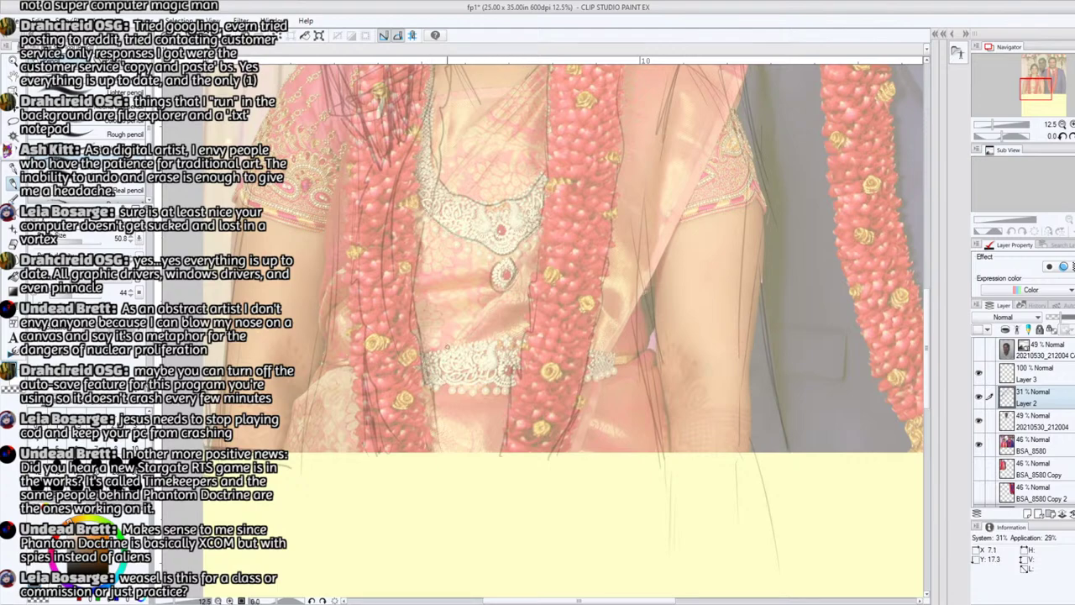
- Outline the bride's jewelled waist belt and the sari edge beside her image-left arm
{"action": "left_click_drag", "start_coordinate": [425, 344], "coordinate": [495, 340]}
{"action": "left_click_drag", "start_coordinate": [434, 386], "coordinate": [489, 393]}
{"action": "mouse_move", "coordinate": [599, 345]}
{"action": "left_mouse_down"}
{"action": "mouse_move", "coordinate": [615, 357]}
{"action": "mouse_move", "coordinate": [605, 383]}
{"action": "left_mouse_up"}
{"action": "mouse_move", "coordinate": [644, 348]}
{"action": "left_mouse_down"}
{"action": "mouse_move", "coordinate": [620, 363]}
{"action": "mouse_move", "coordinate": [651, 344]}
{"action": "mouse_move", "coordinate": [649, 332]}
{"action": "mouse_move", "coordinate": [649, 352]}
{"action": "left_mouse_up"}
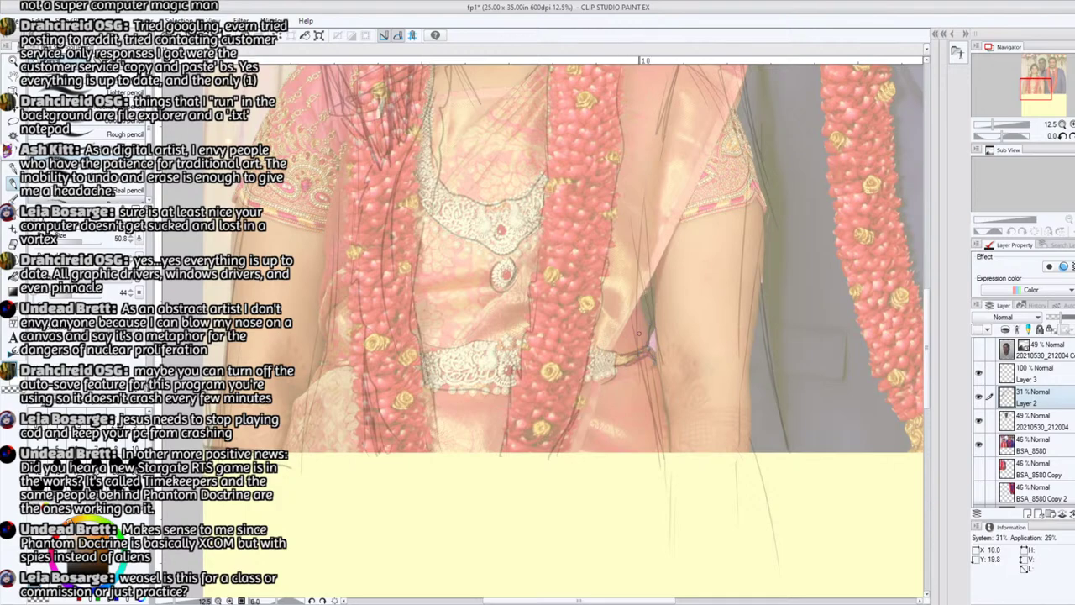
{"action": "mouse_move", "coordinate": [291, 451]}
{"action": "left_mouse_down"}
{"action": "mouse_move", "coordinate": [293, 405]}
{"action": "mouse_move", "coordinate": [329, 376]}
{"action": "left_mouse_up"}
{"action": "mouse_move", "coordinate": [291, 413]}
{"action": "left_mouse_down"}
{"action": "mouse_move", "coordinate": [350, 363]}
{"action": "mouse_move", "coordinate": [312, 388]}
{"action": "mouse_move", "coordinate": [323, 359]}
{"action": "mouse_move", "coordinate": [329, 159]}
{"action": "left_mouse_up"}
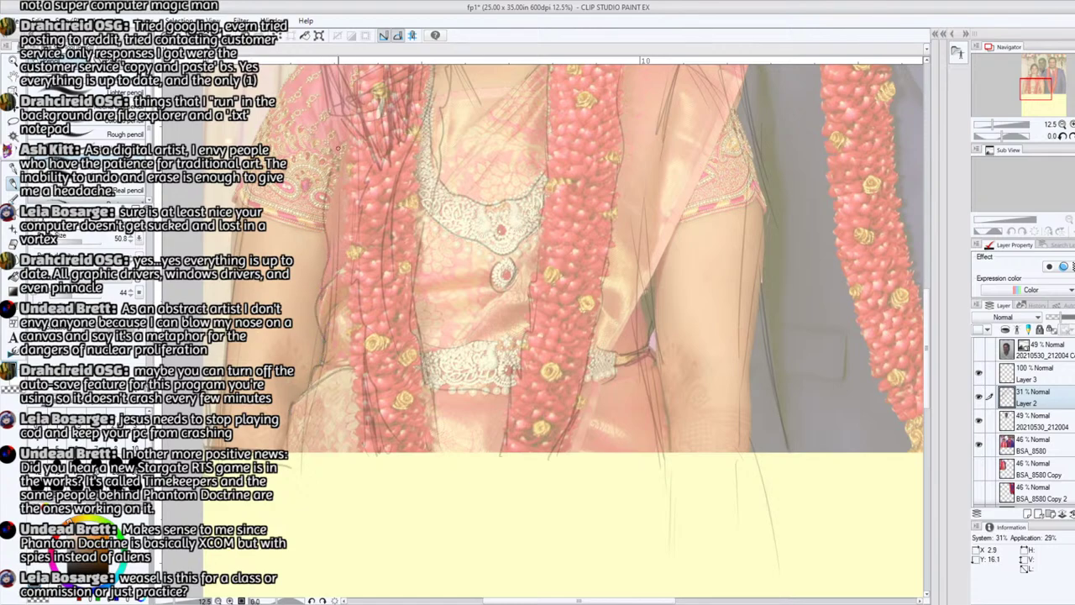
- Outline the sari drape from its pointed shoulder corner diagonally down towards the waist belt
{"action": "left_click_drag", "start_coordinate": [1034, 88], "coordinate": [1030, 79]}
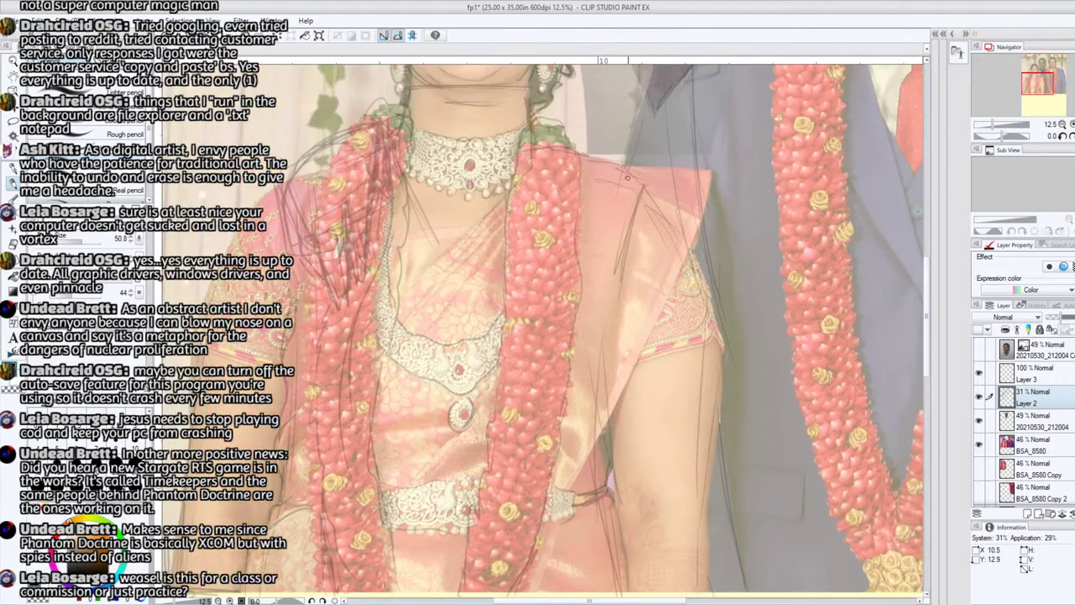
{"action": "mouse_move", "coordinate": [600, 157]}
{"action": "left_mouse_down"}
{"action": "mouse_move", "coordinate": [716, 174]}
{"action": "mouse_move", "coordinate": [605, 163]}
{"action": "left_mouse_up"}
{"action": "left_click_drag", "start_coordinate": [715, 175], "coordinate": [613, 383]}
{"action": "left_click_drag", "start_coordinate": [568, 491], "coordinate": [699, 216]}
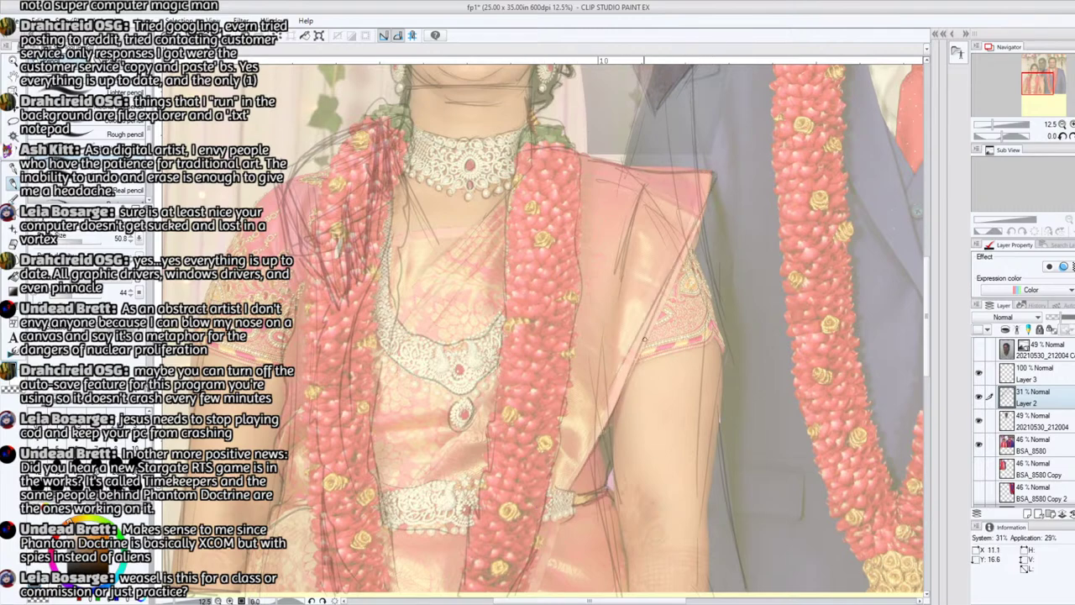
{"action": "mouse_move", "coordinate": [646, 340]}
{"action": "left_mouse_down"}
{"action": "mouse_move", "coordinate": [706, 196]}
{"action": "mouse_move", "coordinate": [588, 460]}
{"action": "left_mouse_up"}
{"action": "left_click_drag", "start_coordinate": [682, 277], "coordinate": [618, 399]}
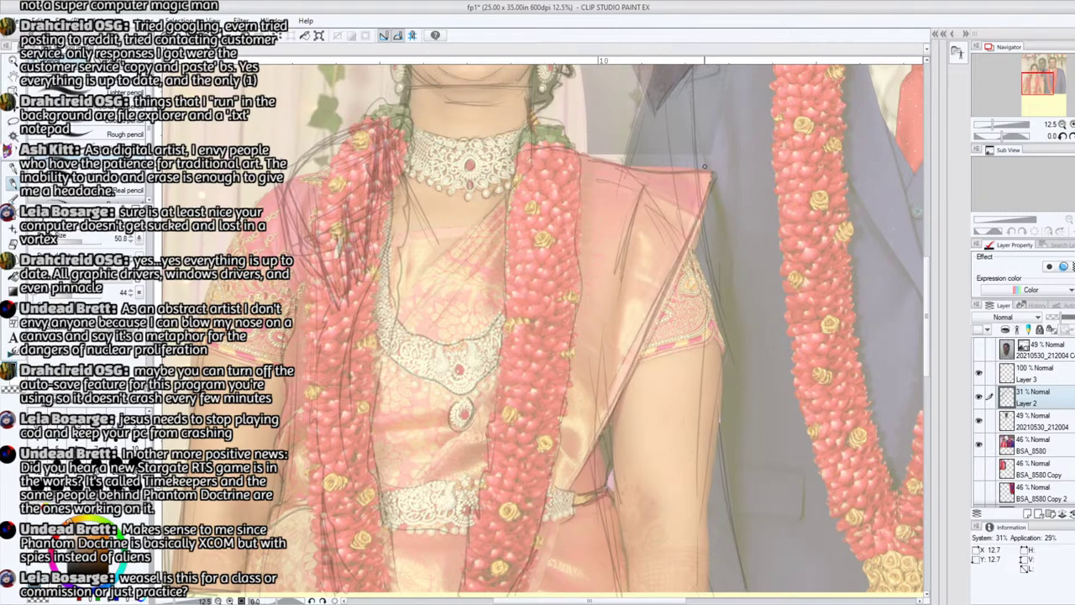
{"action": "mouse_move", "coordinate": [705, 166]}
{"action": "left_mouse_down"}
{"action": "mouse_move", "coordinate": [715, 174]}
{"action": "mouse_move", "coordinate": [632, 346]}
{"action": "left_mouse_up"}
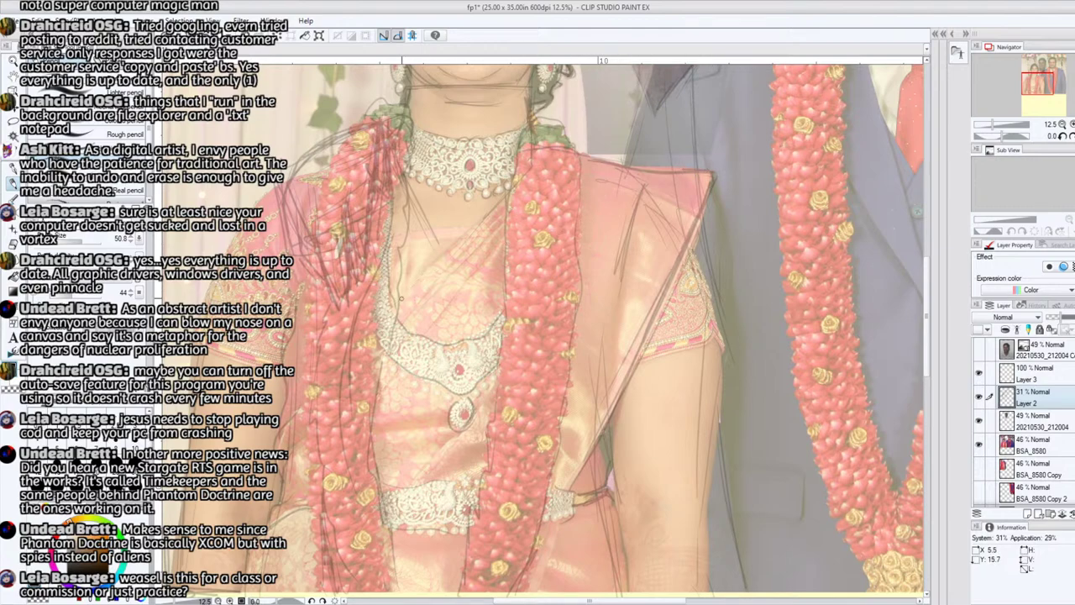
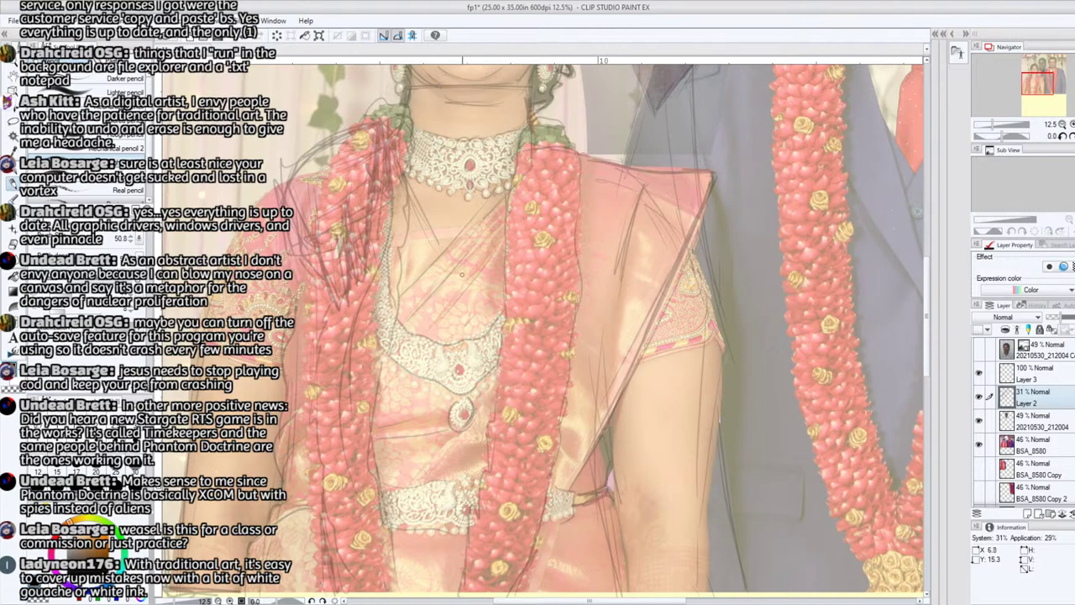
- Sketch diagonal fabric folds across the bride's bodice and add fold and edge lines around the waist belt
{"action": "left_click_drag", "start_coordinate": [414, 312], "coordinate": [493, 231]}
{"action": "left_click_drag", "start_coordinate": [428, 329], "coordinate": [482, 257]}
{"action": "scroll", "coordinate": [453, 294], "scroll_direction": "down", "scroll_amount": 5}
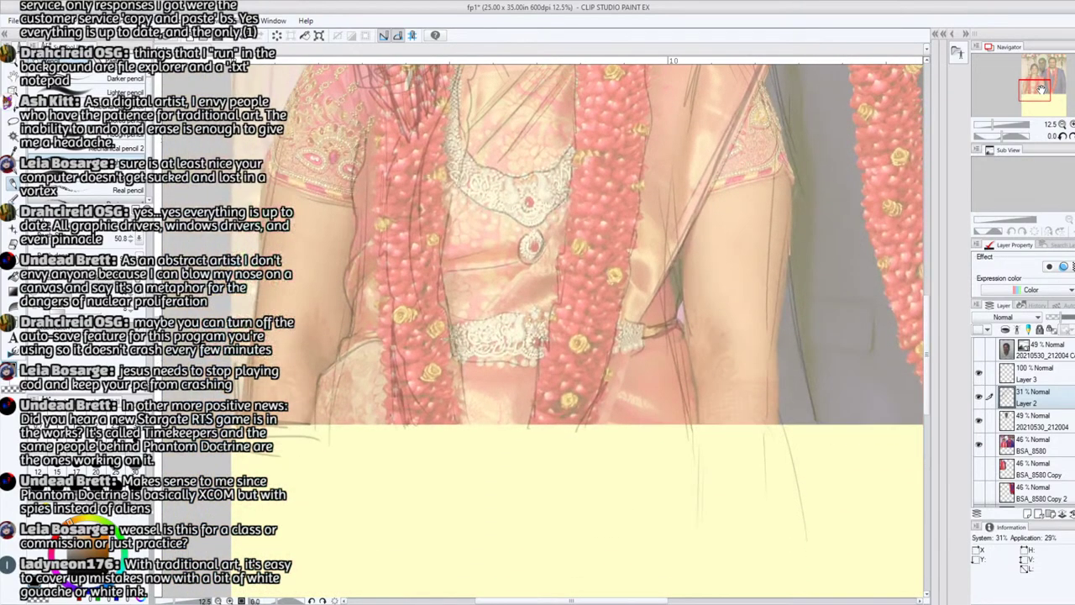
{"action": "left_click_drag", "start_coordinate": [491, 308], "coordinate": [523, 272]}
{"action": "left_click_drag", "start_coordinate": [515, 314], "coordinate": [550, 307]}
{"action": "left_click_drag", "start_coordinate": [475, 357], "coordinate": [529, 364]}
{"action": "left_click_drag", "start_coordinate": [618, 356], "coordinate": [635, 345]}
{"action": "mouse_move", "coordinate": [610, 420]}
{"action": "left_mouse_down"}
{"action": "mouse_move", "coordinate": [643, 284]}
{"action": "mouse_move", "coordinate": [677, 229]}
{"action": "left_mouse_up"}
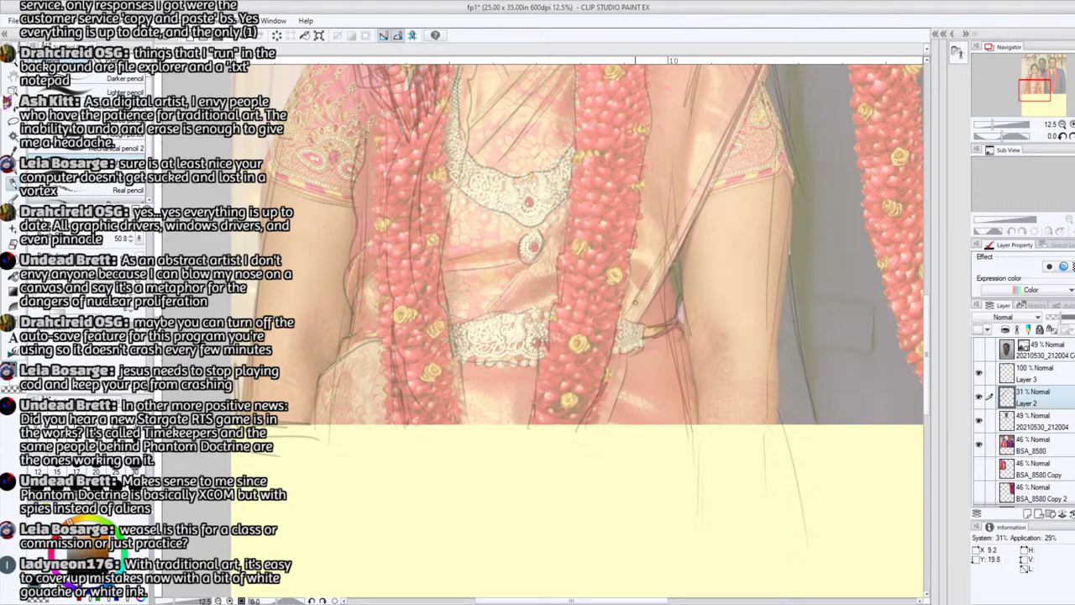
- Outline the bride's image-right sleeve and arm, and hide the BSA_8580 photo layer to check the sketch
{"action": "left_click_drag", "start_coordinate": [1038, 88], "coordinate": [1041, 82]}
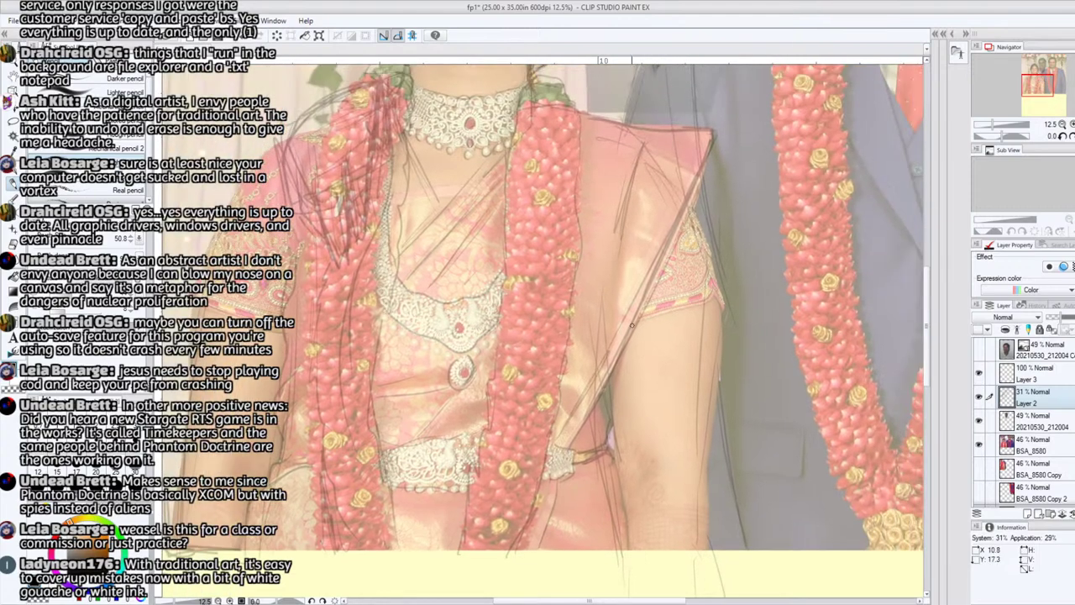
{"action": "mouse_move", "coordinate": [632, 325]}
{"action": "left_mouse_down"}
{"action": "mouse_move", "coordinate": [715, 297]}
{"action": "mouse_move", "coordinate": [697, 217]}
{"action": "left_mouse_up"}
{"action": "left_click_drag", "start_coordinate": [647, 308], "coordinate": [703, 290]}
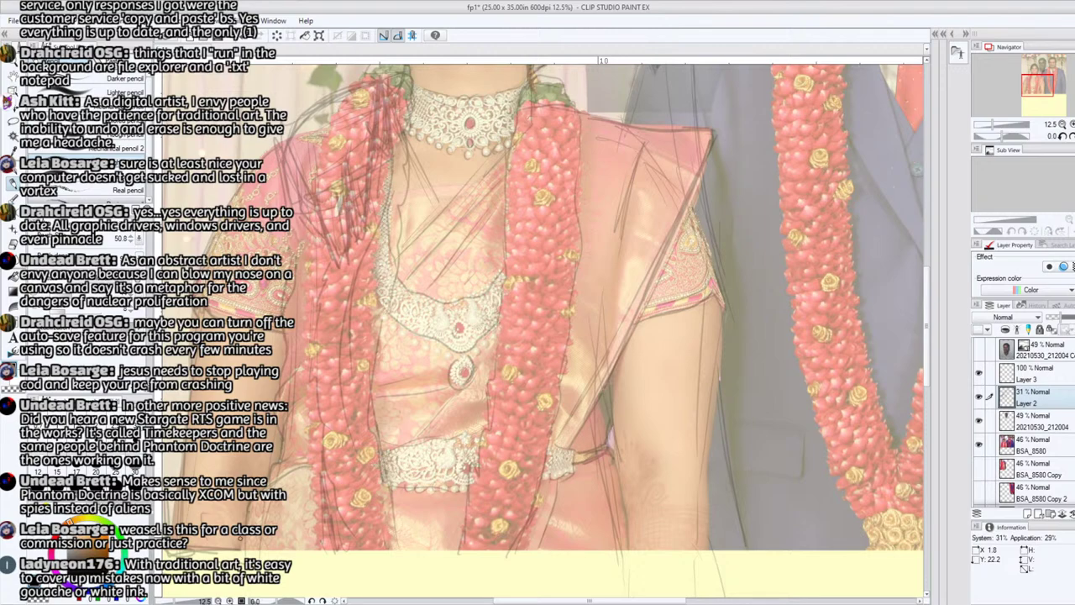
{"action": "mouse_move", "coordinate": [634, 507]}
{"action": "left_mouse_down"}
{"action": "mouse_move", "coordinate": [674, 507]}
{"action": "mouse_move", "coordinate": [662, 485]}
{"action": "left_mouse_up"}
{"action": "left_click_drag", "start_coordinate": [1037, 88], "coordinate": [1030, 78]}
{"action": "left_click", "coordinate": [978, 445]}
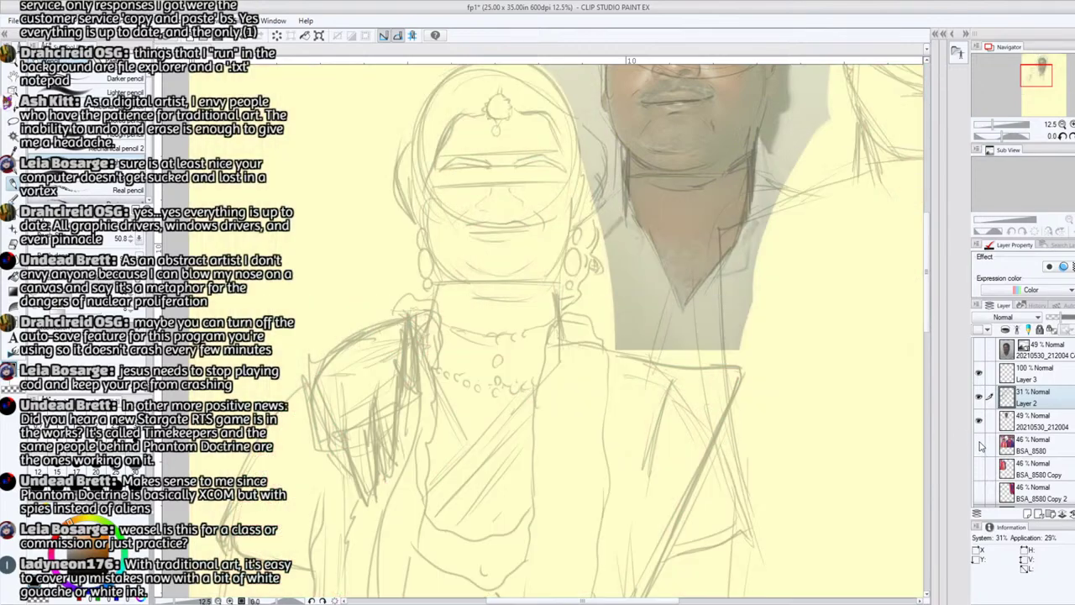
- Show the BSA_8580 couple photo layer as a tracing reference beneath the sketch
{"action": "left_click", "coordinate": [978, 446]}
{"action": "left_click", "coordinate": [978, 446]}
{"action": "left_click", "coordinate": [978, 445]}
{"action": "scroll", "coordinate": [508, 307], "scroll_direction": "up", "scroll_amount": 1}
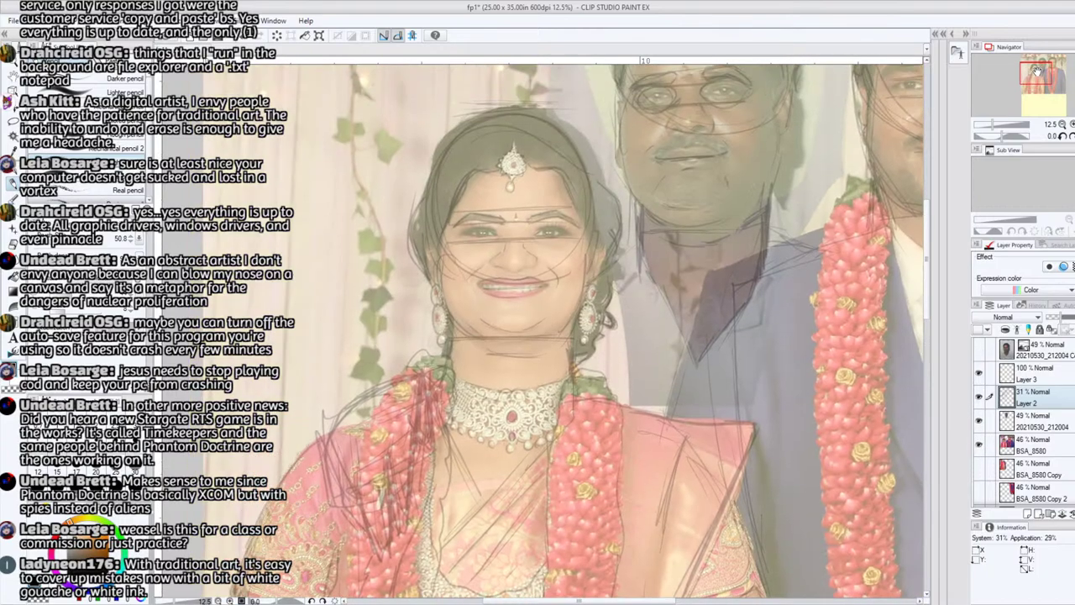
- Sketch the lips and teeth line of the woman's smile on Layer 2, following the reference photo
{"action": "mouse_move", "coordinate": [998, 134]}
{"action": "left_mouse_down"}
{"action": "mouse_move", "coordinate": [985, 134]}
{"action": "mouse_move", "coordinate": [1000, 129]}
{"action": "left_mouse_up"}
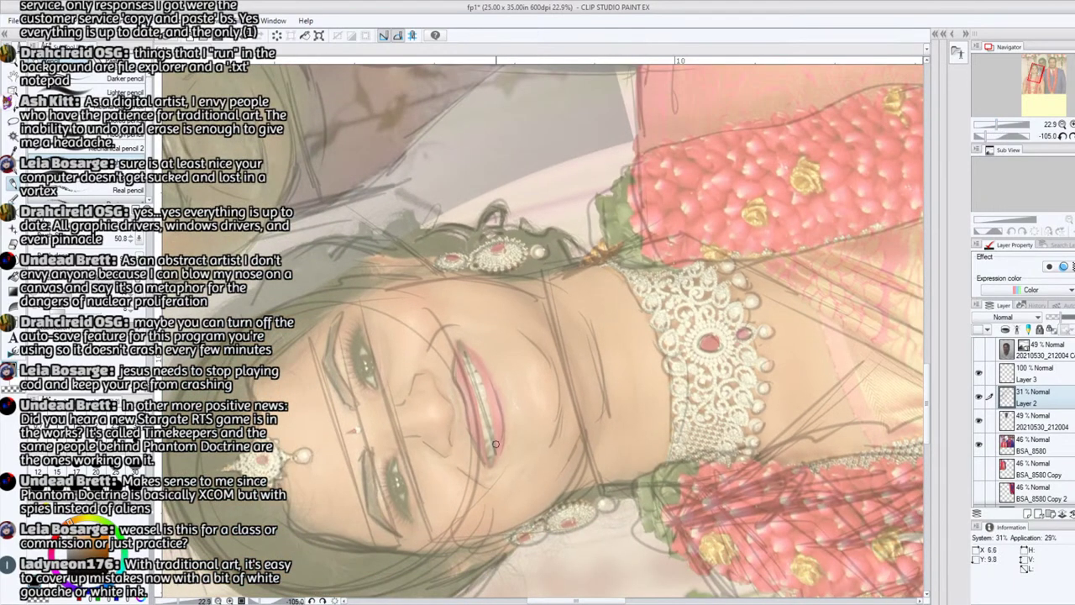
{"action": "left_click_drag", "start_coordinate": [493, 434], "coordinate": [465, 347]}
{"action": "left_click_drag", "start_coordinate": [490, 380], "coordinate": [467, 347]}
{"action": "left_click_drag", "start_coordinate": [482, 429], "coordinate": [472, 382]}
{"action": "left_click", "coordinate": [1073, 137]}
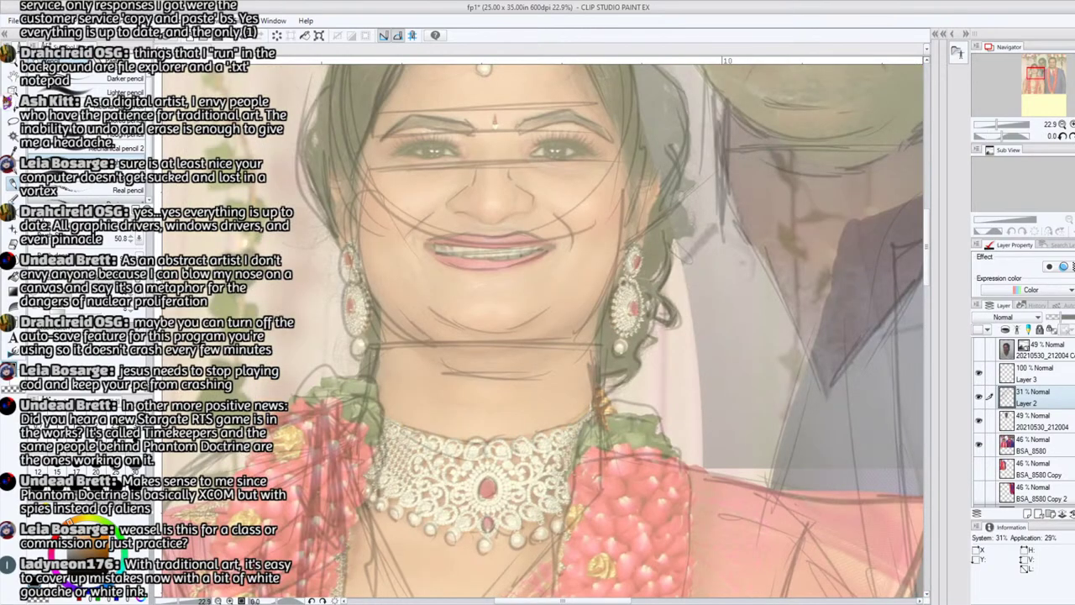
- Examine the overall composition of the three figures, comparing it with the 20210530_212004 photo layer hidden and shown
{"action": "left_click_drag", "start_coordinate": [996, 125], "coordinate": [990, 125]}
{"action": "left_click_drag", "start_coordinate": [1037, 93], "coordinate": [1043, 86]}
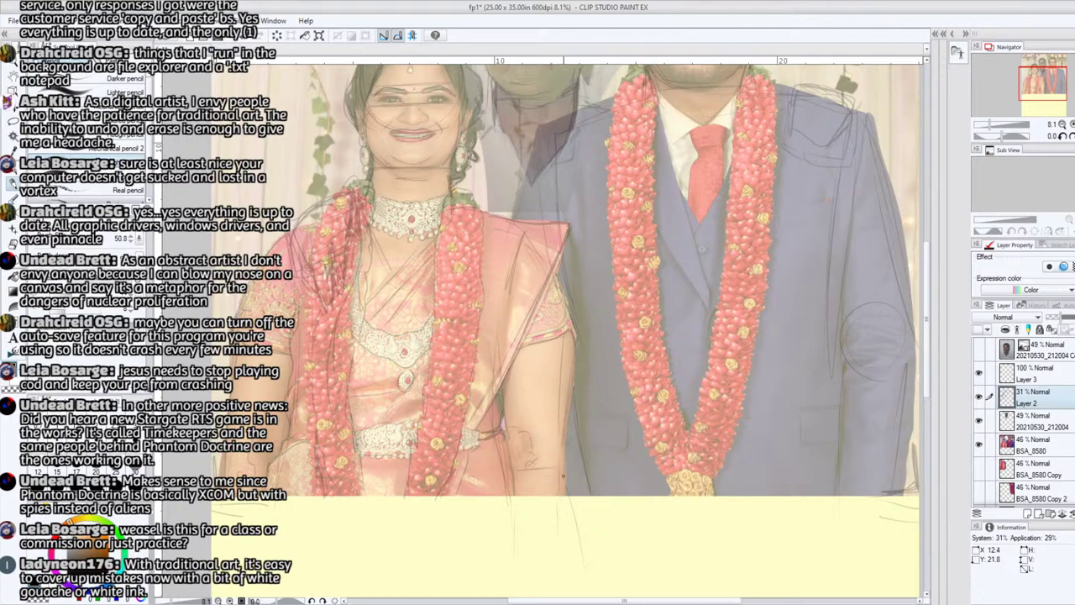
{"action": "left_click_drag", "start_coordinate": [1031, 90], "coordinate": [1037, 74]}
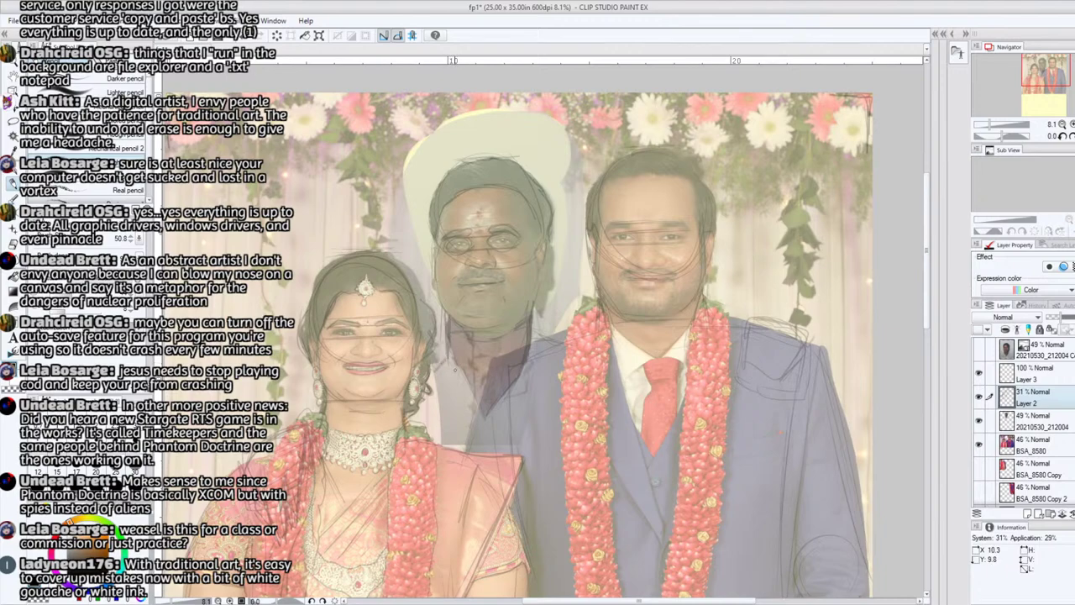
{"action": "left_click", "coordinate": [980, 422]}
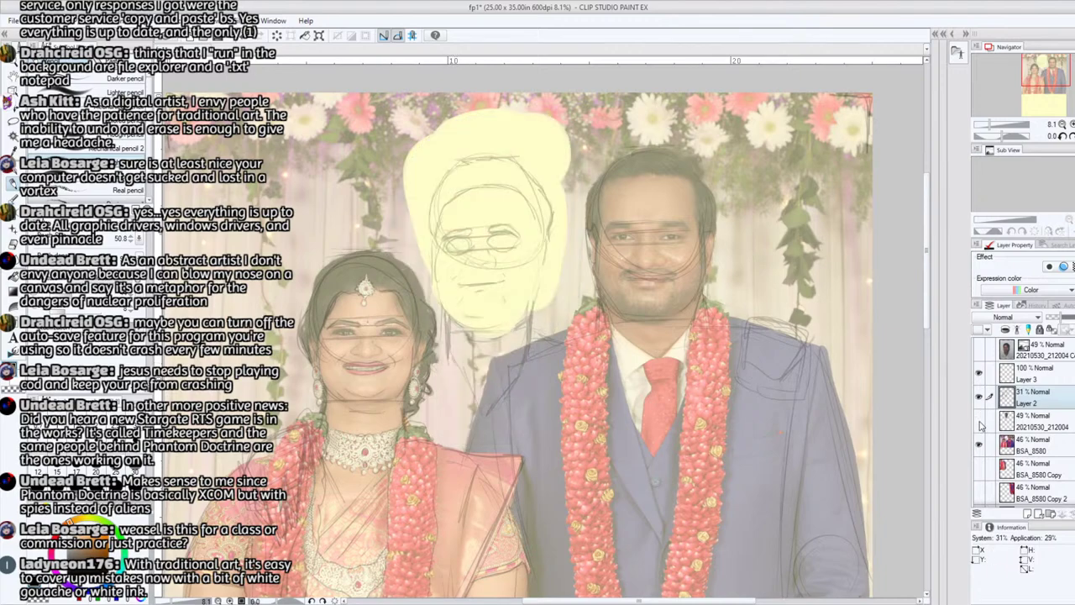
{"action": "left_click", "coordinate": [979, 424]}
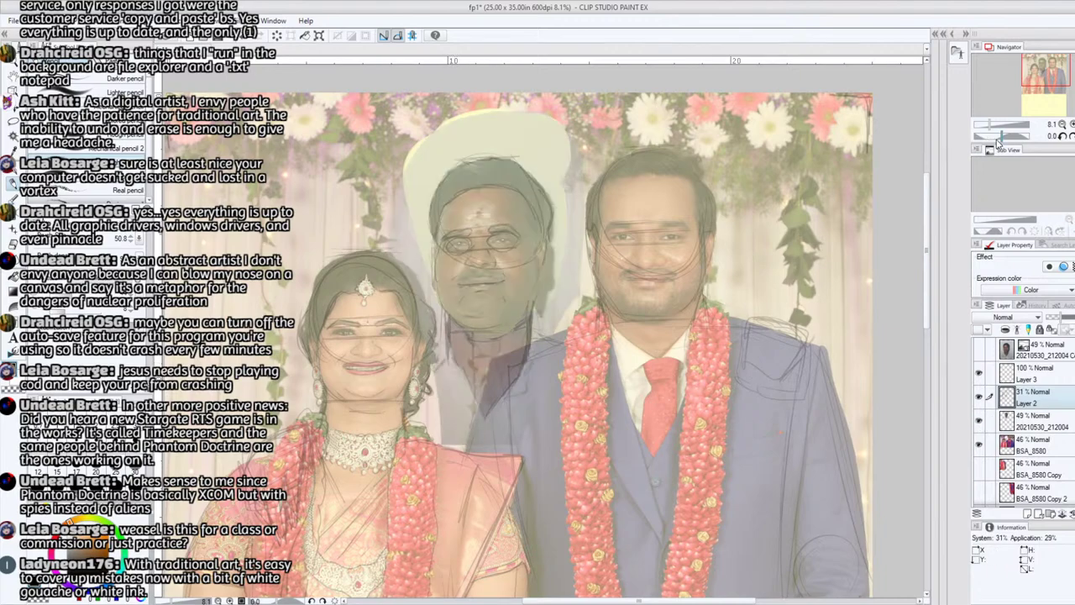
{"action": "left_click_drag", "start_coordinate": [1004, 140], "coordinate": [992, 126]}
{"action": "left_click_drag", "start_coordinate": [1032, 76], "coordinate": [1037, 69]}
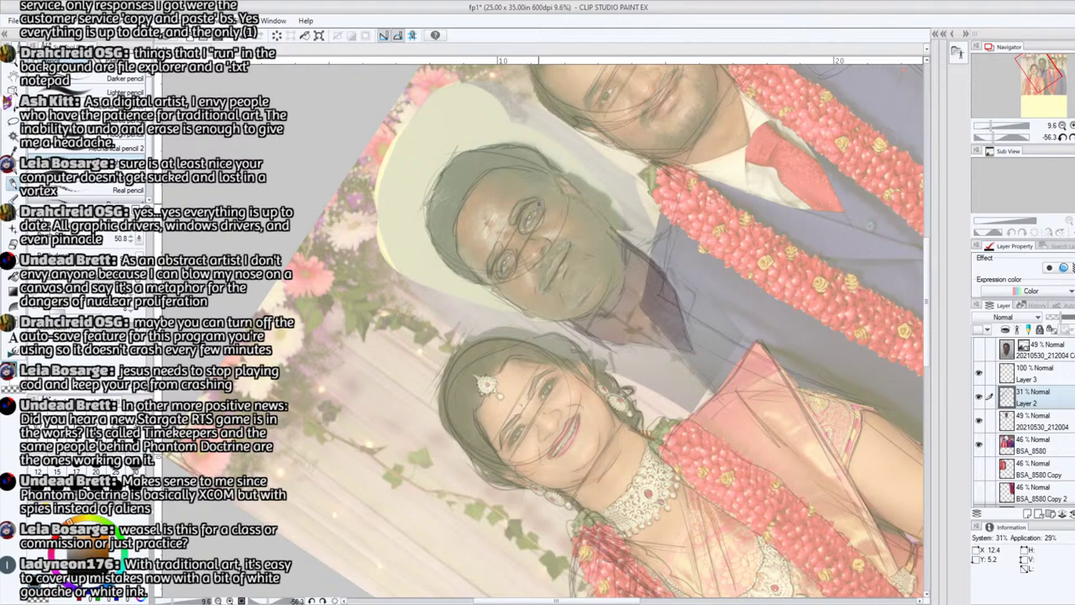
{"action": "left_click", "coordinate": [1072, 136]}
{"action": "left_click_drag", "start_coordinate": [1044, 73], "coordinate": [1052, 77]}
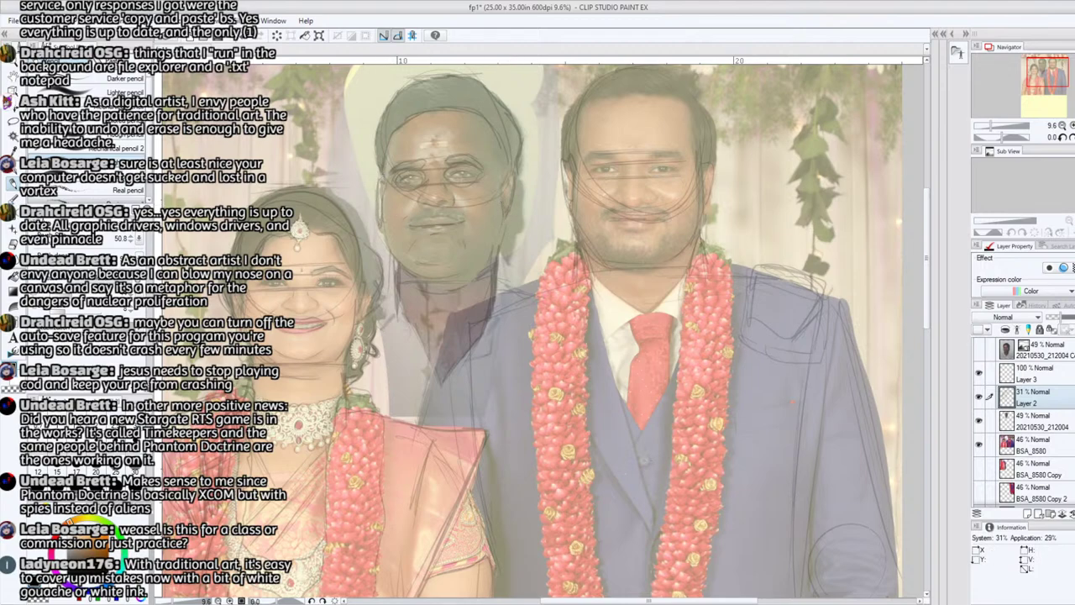
{"action": "key", "text": "e"}
{"action": "left_click", "coordinate": [89, 244]}
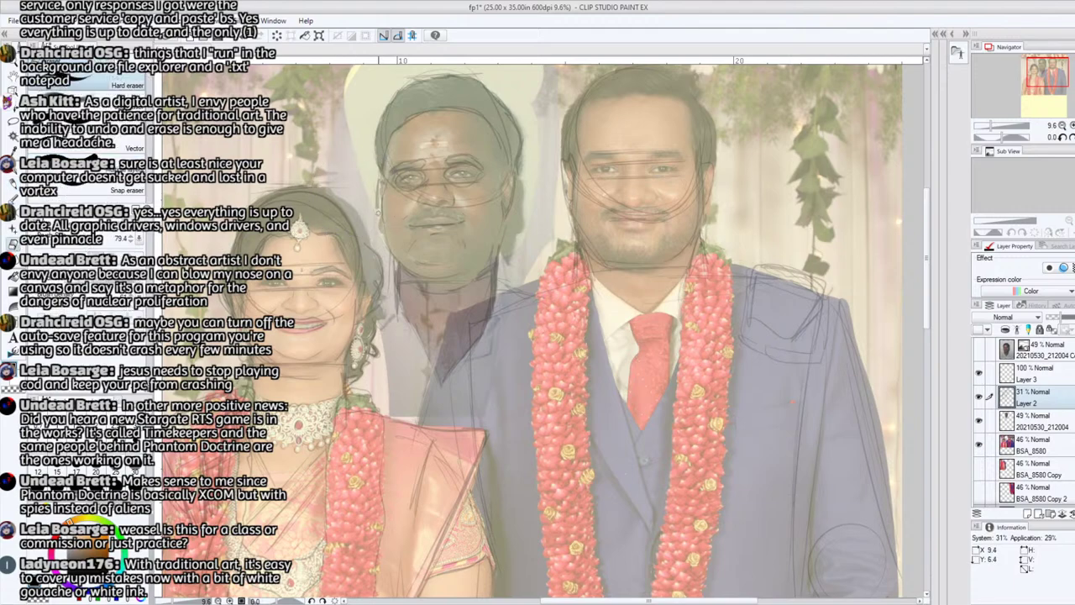
{"action": "key", "text": "p"}
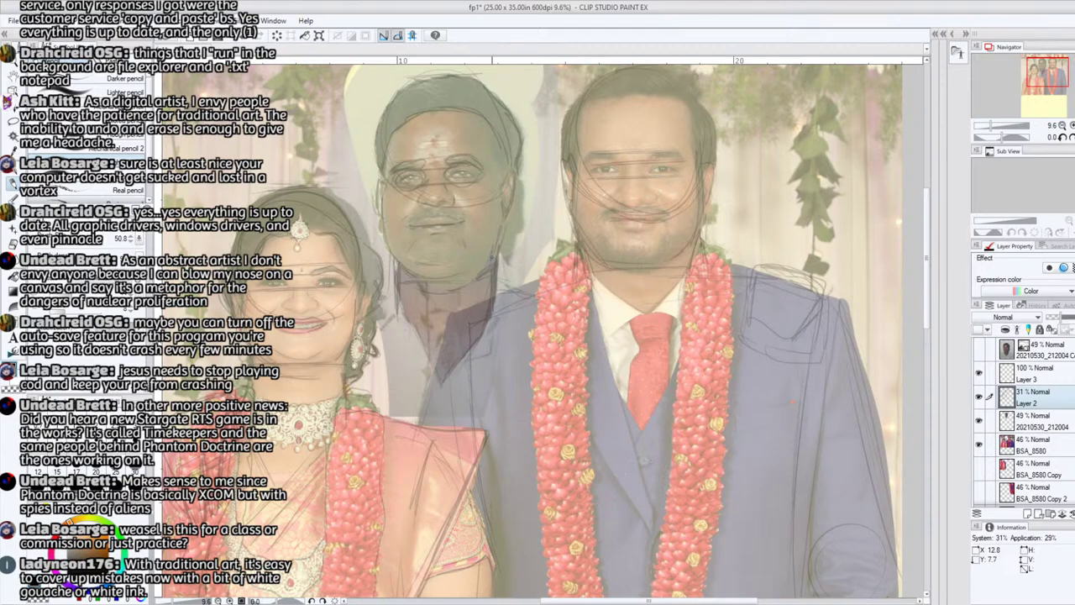
- Sketch the suited man's jacket shoulder and side beside the older man's collar, and erase the stray lines there
{"action": "left_click_drag", "start_coordinate": [1052, 72], "coordinate": [1035, 76]}
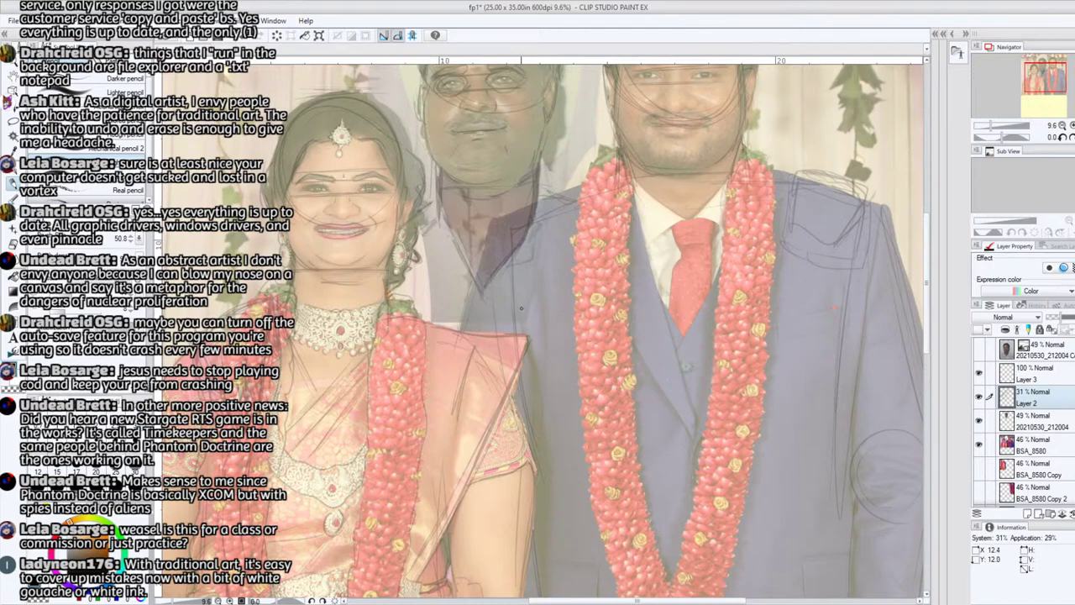
{"action": "mouse_move", "coordinate": [471, 308]}
{"action": "left_mouse_down"}
{"action": "mouse_move", "coordinate": [488, 231]}
{"action": "mouse_move", "coordinate": [578, 184]}
{"action": "left_mouse_up"}
{"action": "mouse_move", "coordinate": [522, 205]}
{"action": "left_mouse_down"}
{"action": "mouse_move", "coordinate": [497, 217]}
{"action": "mouse_move", "coordinate": [461, 329]}
{"action": "mouse_move", "coordinate": [533, 198]}
{"action": "left_mouse_up"}
{"action": "key", "text": "e"}
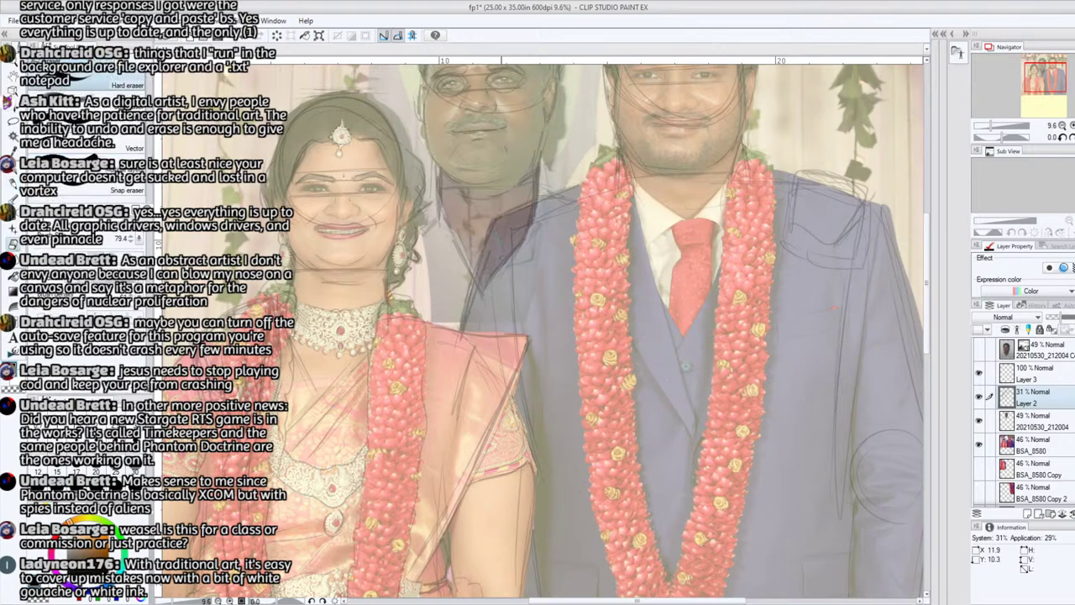
{"action": "mouse_move", "coordinate": [482, 299]}
{"action": "left_mouse_down"}
{"action": "mouse_move", "coordinate": [536, 208]}
{"action": "mouse_move", "coordinate": [502, 312]}
{"action": "left_mouse_up"}
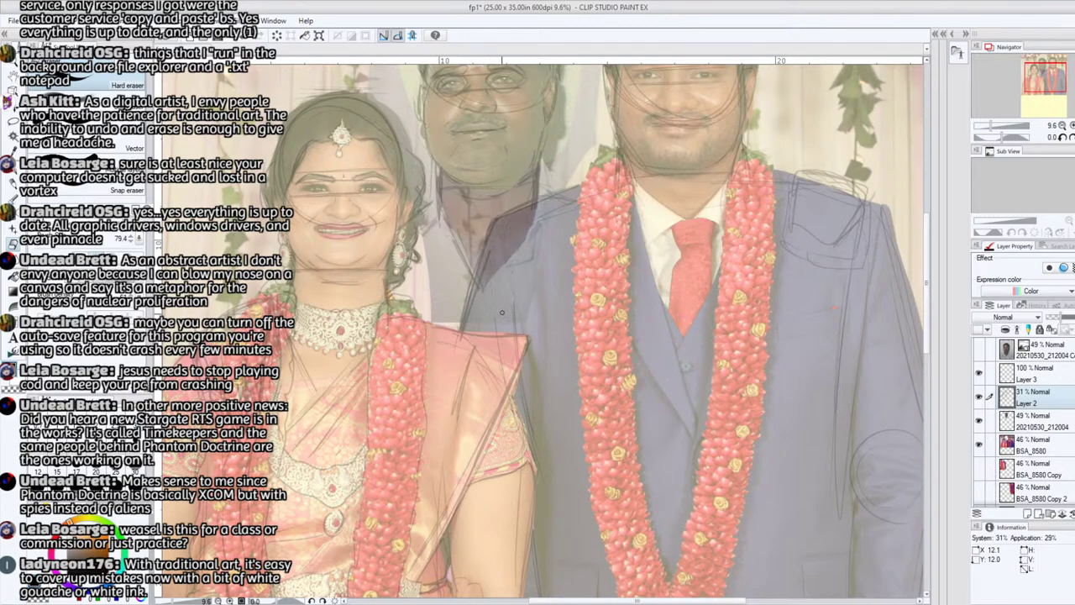
{"action": "left_click_drag", "start_coordinate": [489, 257], "coordinate": [471, 310]}
{"action": "key", "text": "p"}
- Build up the boxy shape on the suited man's outer shoulder with contour and hatching strokes
{"action": "left_click", "coordinate": [1061, 75]}
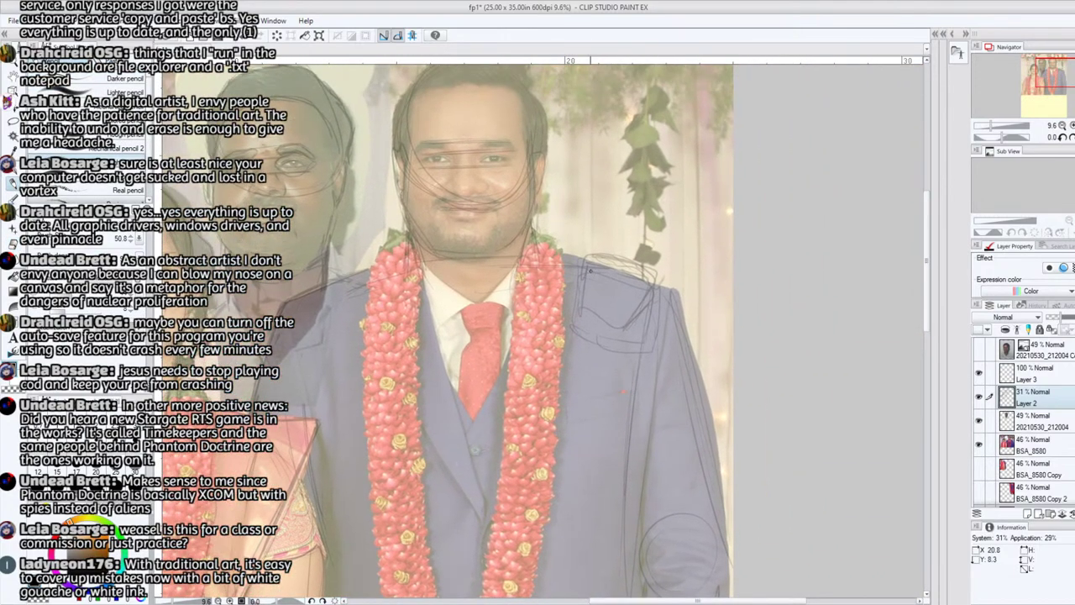
{"action": "left_click_drag", "start_coordinate": [580, 299], "coordinate": [580, 317]}
{"action": "left_click_drag", "start_coordinate": [593, 279], "coordinate": [595, 307]}
{"action": "left_click_drag", "start_coordinate": [999, 129], "coordinate": [988, 128]}
{"action": "mouse_move", "coordinate": [622, 323]}
{"action": "left_mouse_down"}
{"action": "mouse_move", "coordinate": [609, 345]}
{"action": "mouse_move", "coordinate": [564, 346]}
{"action": "mouse_move", "coordinate": [562, 329]}
{"action": "mouse_move", "coordinate": [584, 354]}
{"action": "mouse_move", "coordinate": [616, 349]}
{"action": "mouse_move", "coordinate": [623, 336]}
{"action": "mouse_move", "coordinate": [619, 316]}
{"action": "mouse_move", "coordinate": [571, 331]}
{"action": "mouse_move", "coordinate": [588, 285]}
{"action": "left_mouse_up"}
{"action": "mouse_move", "coordinate": [564, 335]}
{"action": "left_mouse_down"}
{"action": "mouse_move", "coordinate": [588, 270]}
{"action": "mouse_move", "coordinate": [579, 289]}
{"action": "left_mouse_up"}
{"action": "left_click_drag", "start_coordinate": [582, 326], "coordinate": [576, 339]}
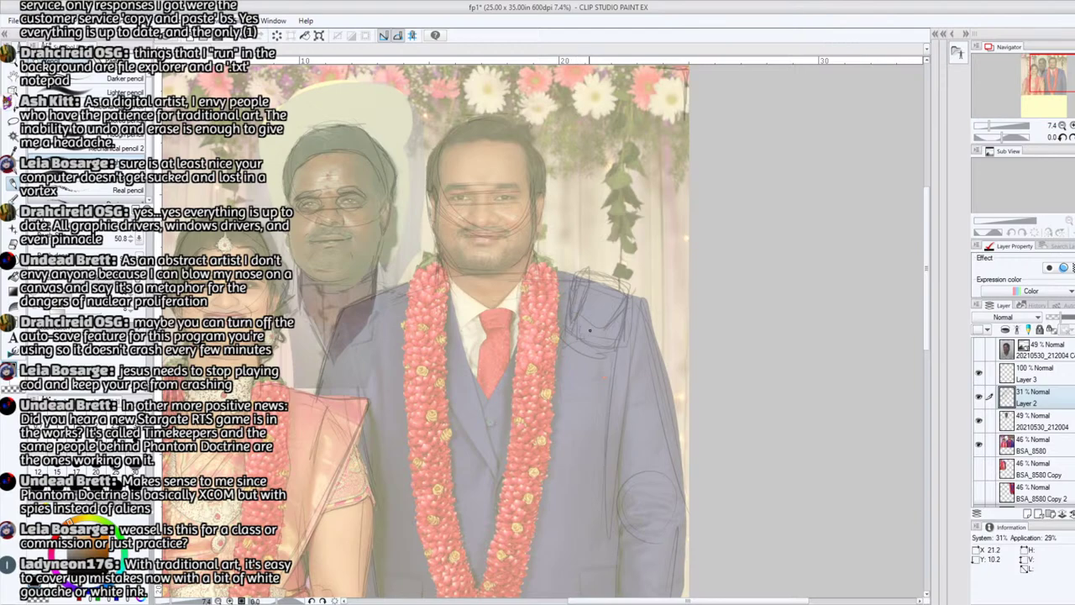
{"action": "left_click_drag", "start_coordinate": [599, 299], "coordinate": [581, 338]}
{"action": "mouse_move", "coordinate": [601, 275]}
{"action": "left_mouse_down"}
{"action": "mouse_move", "coordinate": [575, 333]}
{"action": "mouse_move", "coordinate": [599, 271]}
{"action": "mouse_move", "coordinate": [593, 350]}
{"action": "mouse_move", "coordinate": [600, 327]}
{"action": "mouse_move", "coordinate": [588, 331]}
{"action": "mouse_move", "coordinate": [613, 303]}
{"action": "mouse_move", "coordinate": [604, 317]}
{"action": "mouse_move", "coordinate": [608, 284]}
{"action": "left_mouse_up"}
{"action": "left_click_drag", "start_coordinate": [607, 345], "coordinate": [615, 326]}
- Outline the edges of the flower garland hanging over the suited man's jacket
{"action": "left_click_drag", "start_coordinate": [1002, 137], "coordinate": [998, 137]}
{"action": "left_click_drag", "start_coordinate": [1048, 72], "coordinate": [1040, 76]}
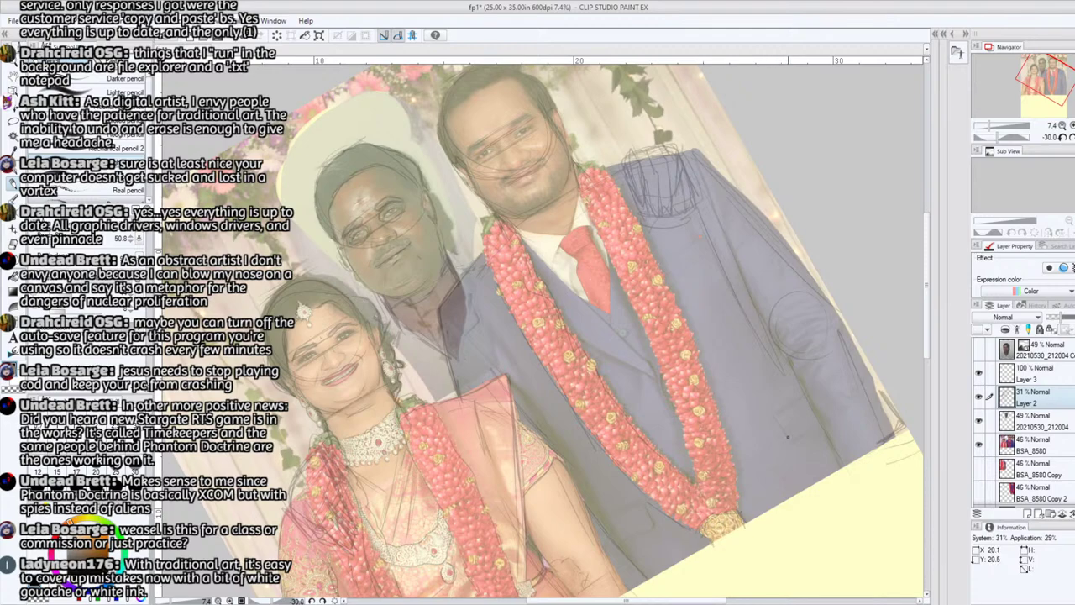
{"action": "left_click_drag", "start_coordinate": [704, 481], "coordinate": [673, 415]}
{"action": "key", "text": "ctrl+at"}
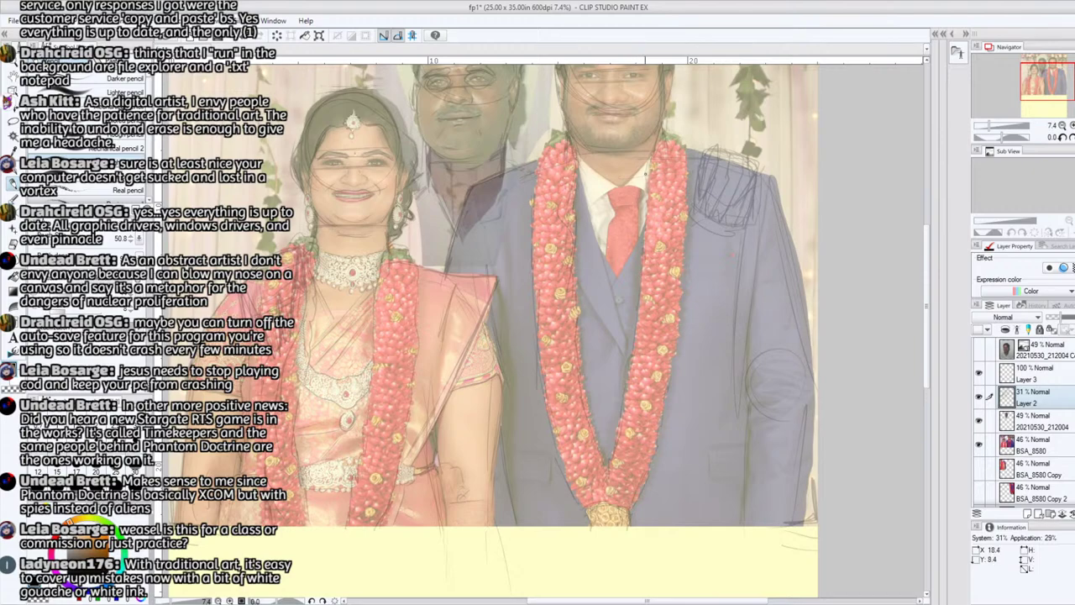
{"action": "left_click_drag", "start_coordinate": [662, 405], "coordinate": [674, 334]}
{"action": "left_click_drag", "start_coordinate": [682, 249], "coordinate": [688, 155]}
- Sketch the suited man's shirt collar, tie, lapels and vest opening inside the garland
{"action": "mouse_move", "coordinate": [592, 210]}
{"action": "left_mouse_down"}
{"action": "mouse_move", "coordinate": [613, 184]}
{"action": "mouse_move", "coordinate": [637, 188]}
{"action": "left_mouse_up"}
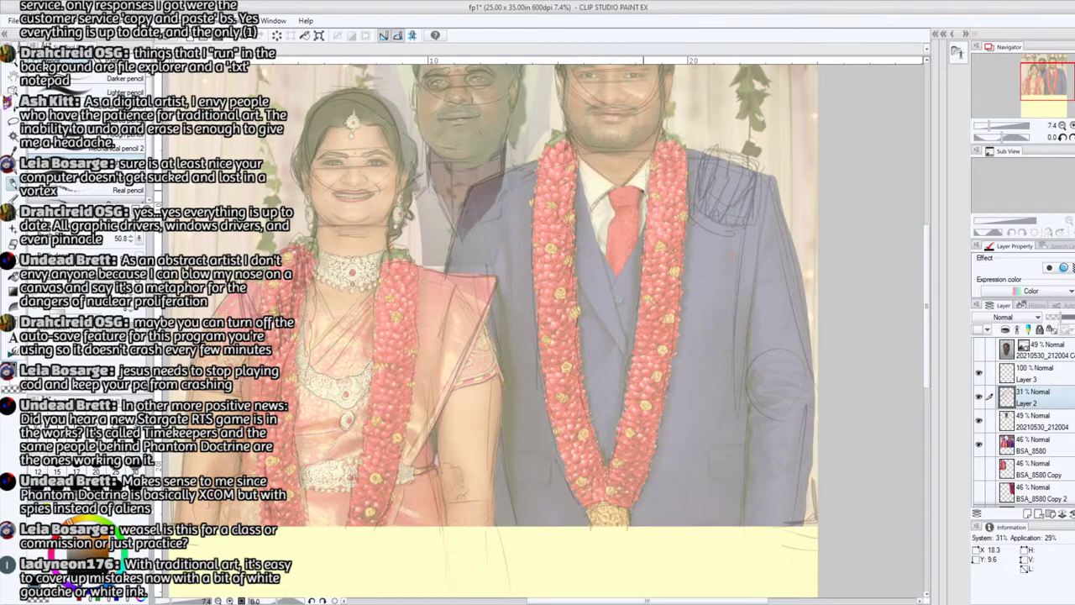
{"action": "left_click_drag", "start_coordinate": [606, 265], "coordinate": [607, 225]}
{"action": "left_click_drag", "start_coordinate": [598, 245], "coordinate": [589, 206]}
{"action": "left_click_drag", "start_coordinate": [626, 360], "coordinate": [605, 271]}
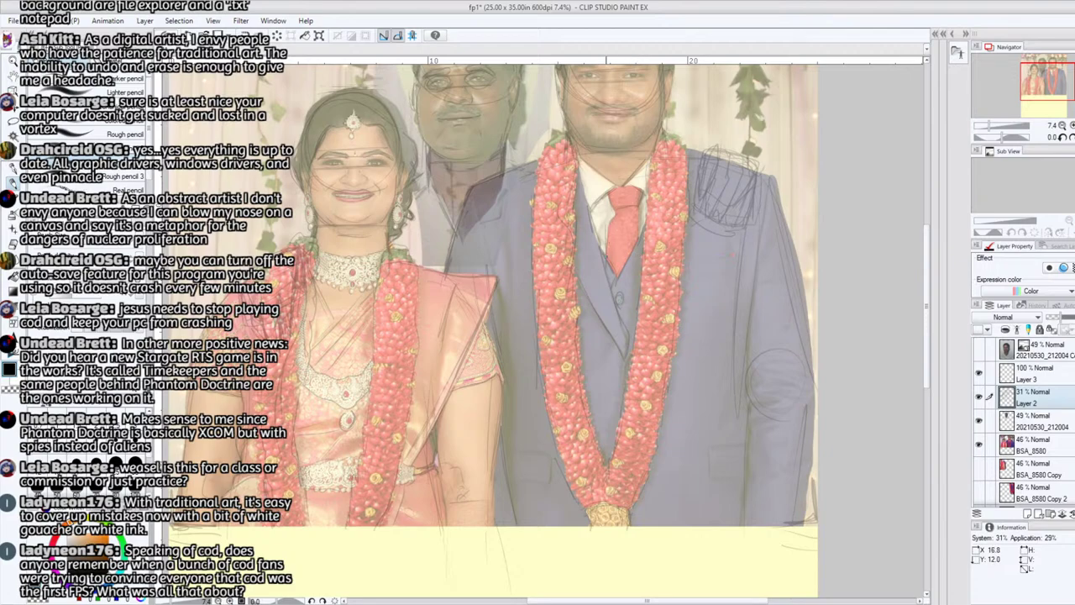
{"action": "mouse_move", "coordinate": [607, 247]}
{"action": "left_mouse_down"}
{"action": "mouse_move", "coordinate": [615, 212]}
{"action": "mouse_move", "coordinate": [614, 302]}
{"action": "left_mouse_up"}
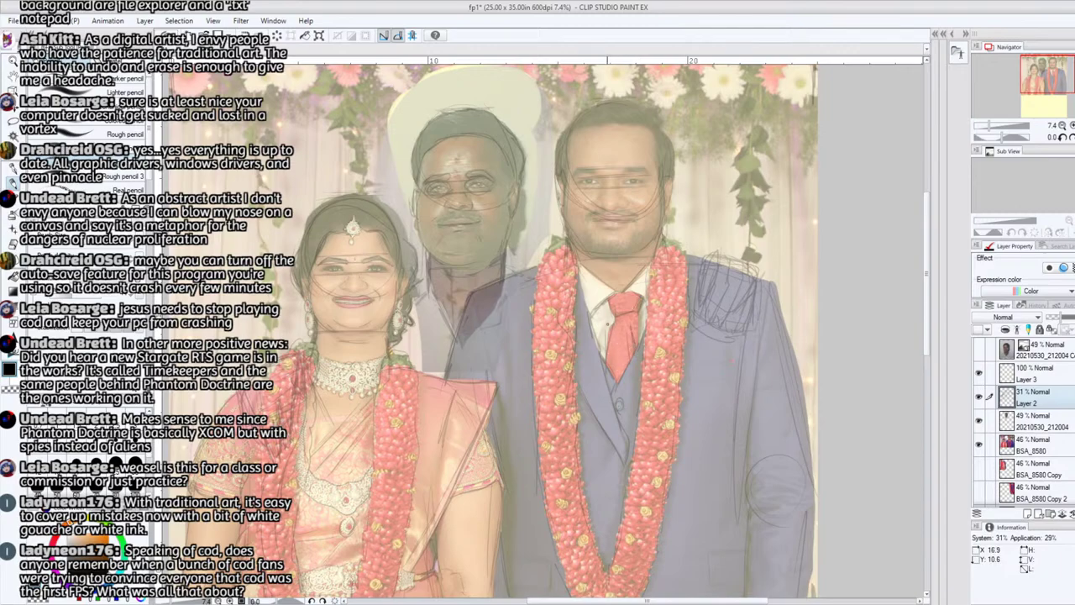
{"action": "left_click_drag", "start_coordinate": [606, 358], "coordinate": [612, 301]}
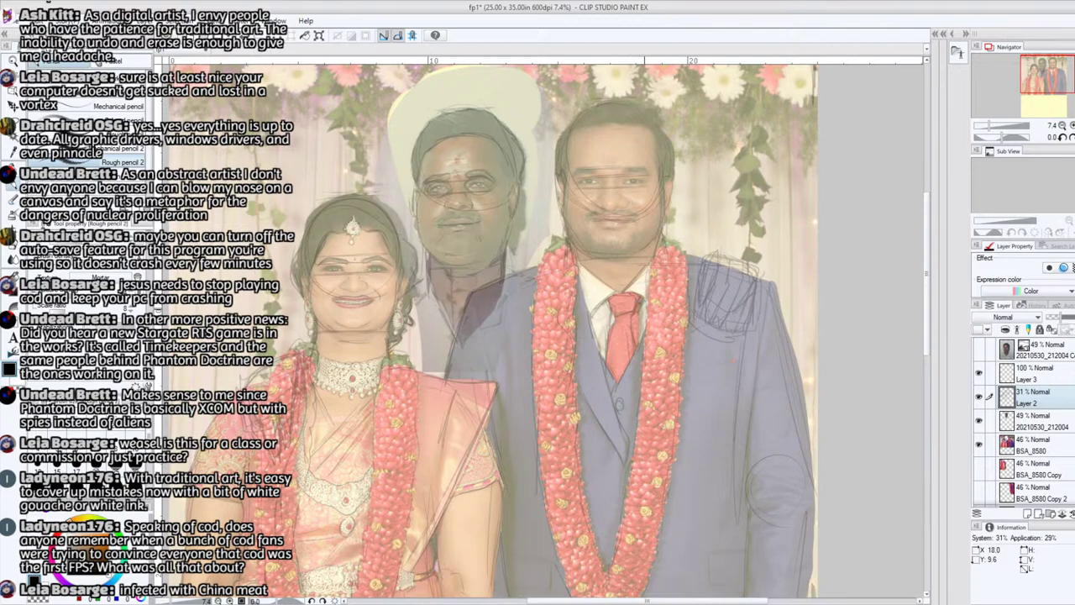
{"action": "left_click_drag", "start_coordinate": [636, 294], "coordinate": [630, 302]}
- Sketch the two lower side pockets on the suited man's jacket
{"action": "left_click_drag", "start_coordinate": [1047, 77], "coordinate": [1045, 87]}
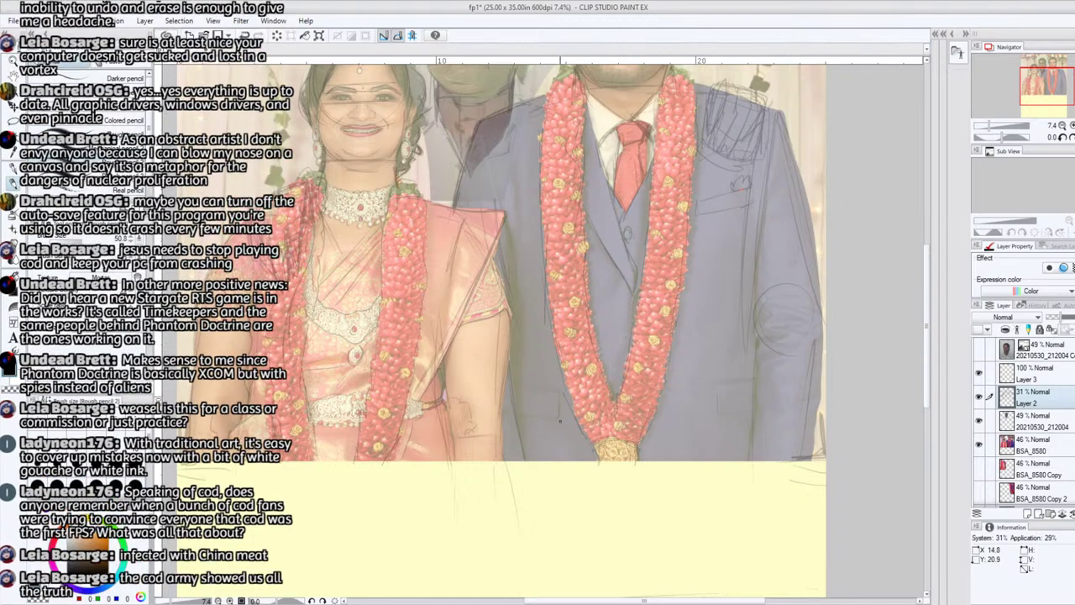
{"action": "mouse_move", "coordinate": [518, 385]}
{"action": "left_mouse_down"}
{"action": "mouse_move", "coordinate": [561, 386]}
{"action": "mouse_move", "coordinate": [556, 413]}
{"action": "left_mouse_up"}
{"action": "mouse_move", "coordinate": [719, 414]}
{"action": "left_mouse_down"}
{"action": "mouse_move", "coordinate": [741, 411]}
{"action": "mouse_move", "coordinate": [741, 377]}
{"action": "left_mouse_up"}
- Adjust the 20210530_212004 photo layer's opacity, trying 80% before lowering it to 30%
{"action": "scroll", "coordinate": [634, 252], "scroll_direction": "up", "scroll_amount": 5}
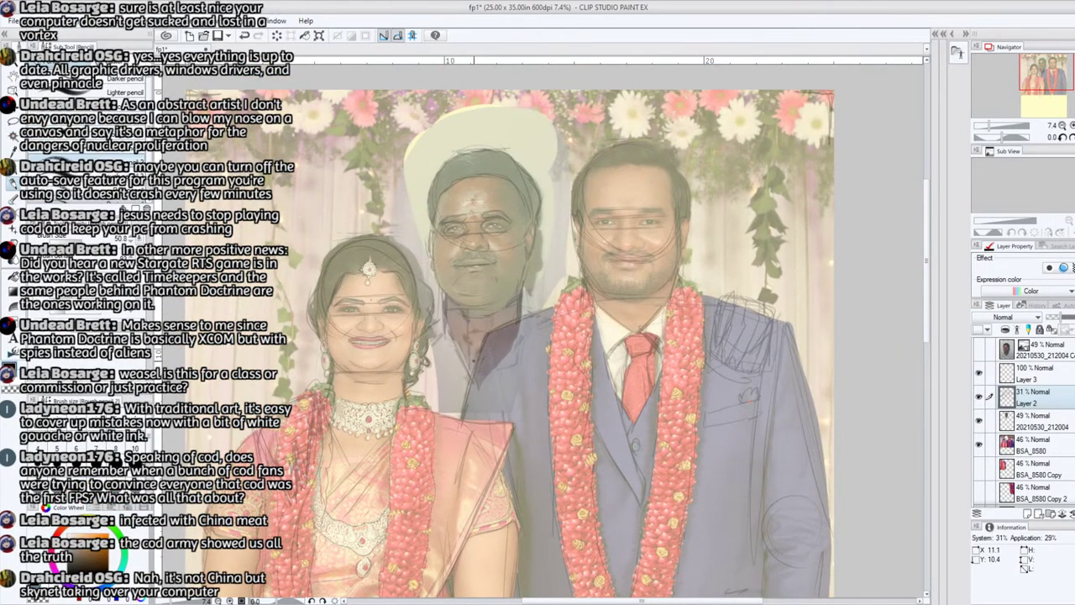
{"action": "left_click", "coordinate": [1050, 423]}
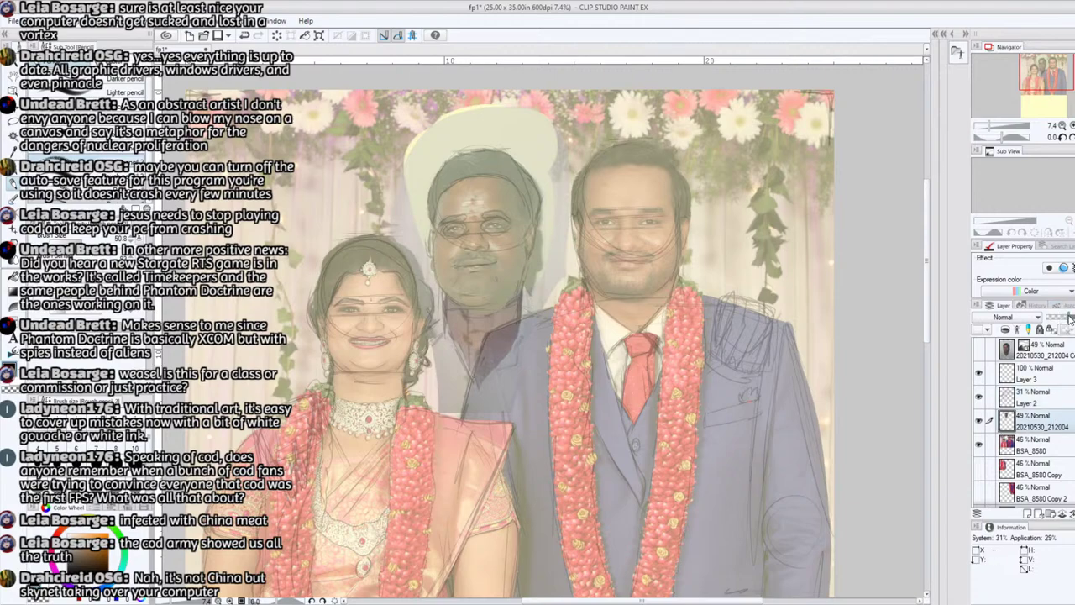
{"action": "left_click_drag", "start_coordinate": [1069, 317], "coordinate": [1074, 319]}
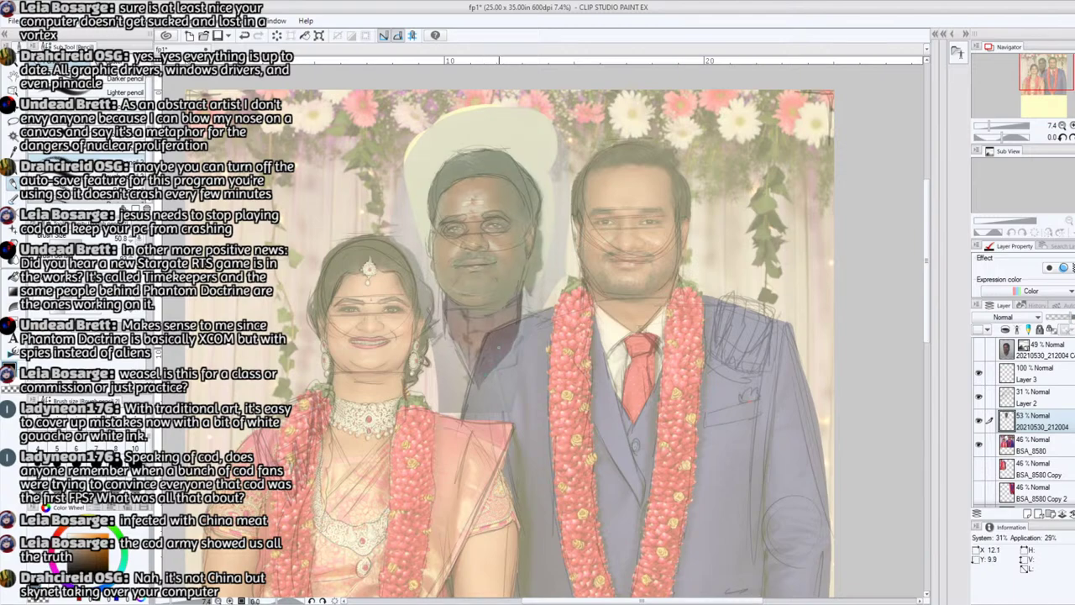
{"action": "left_click_drag", "start_coordinate": [1069, 318], "coordinate": [1069, 318]}
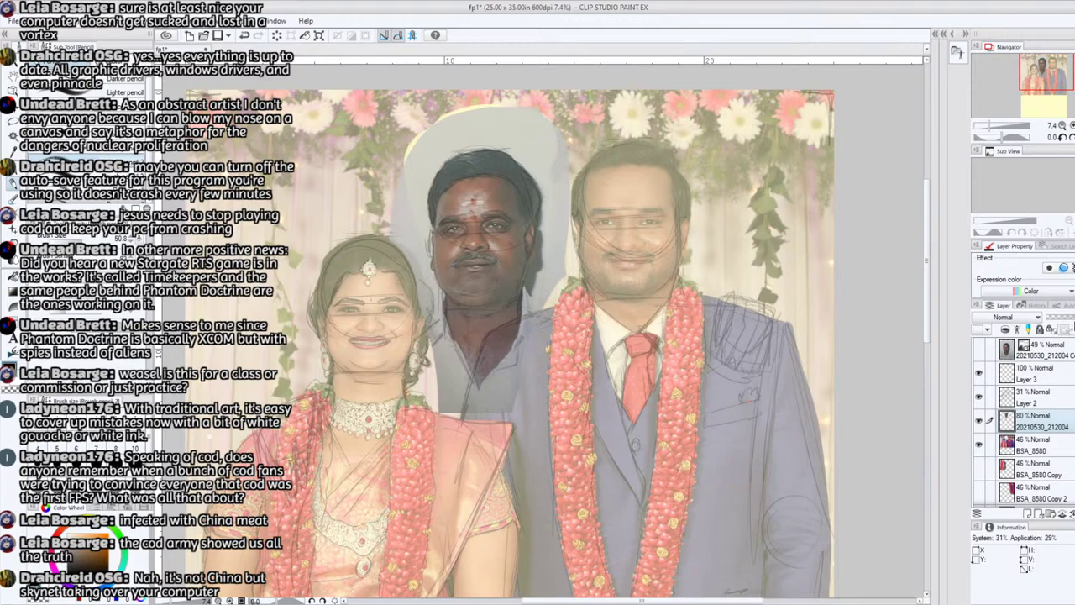
{"action": "left_click_drag", "start_coordinate": [1048, 75], "coordinate": [1026, 72]}
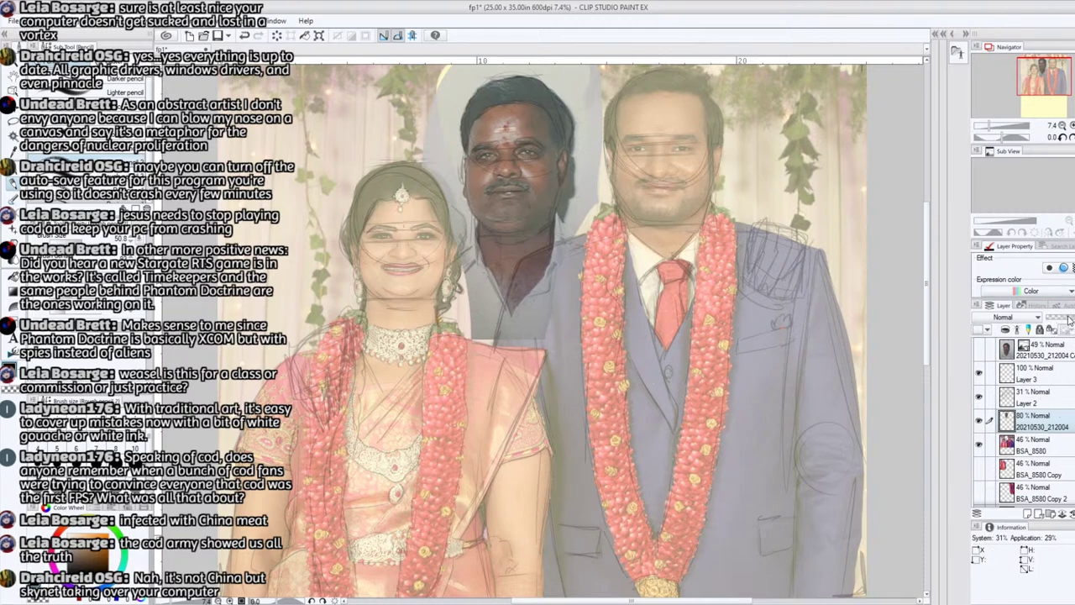
{"action": "left_click_drag", "start_coordinate": [1072, 321], "coordinate": [1062, 321]}
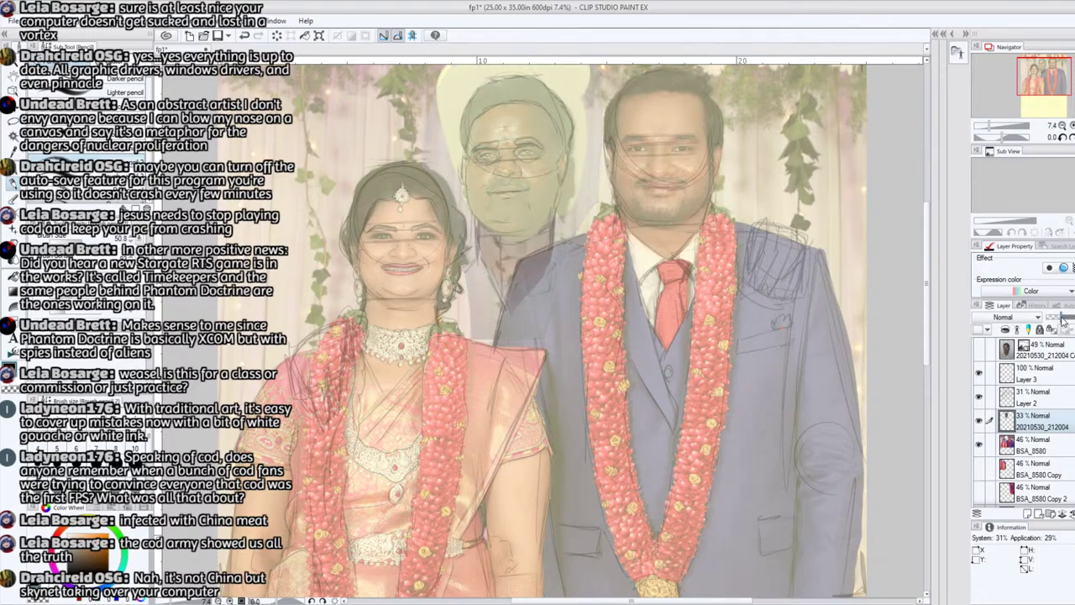
- Add iris and eyelid detail to the older man's eyes and make Layer 2 the drawing layer
{"action": "left_click", "coordinate": [993, 137]}
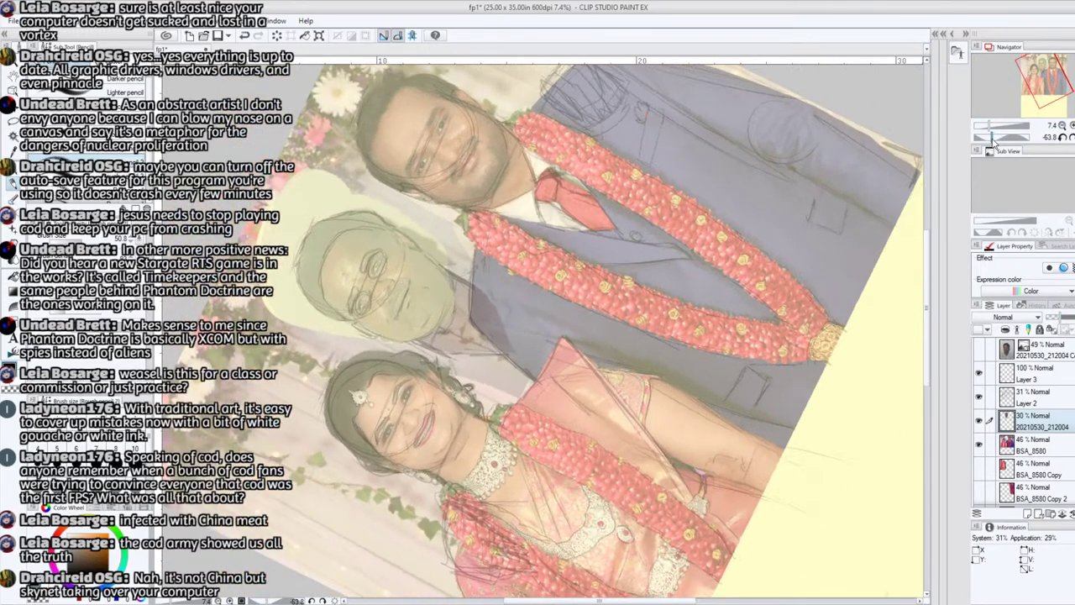
{"action": "left_click", "coordinate": [991, 126]}
{"action": "left_click_drag", "start_coordinate": [1042, 76], "coordinate": [1040, 69]}
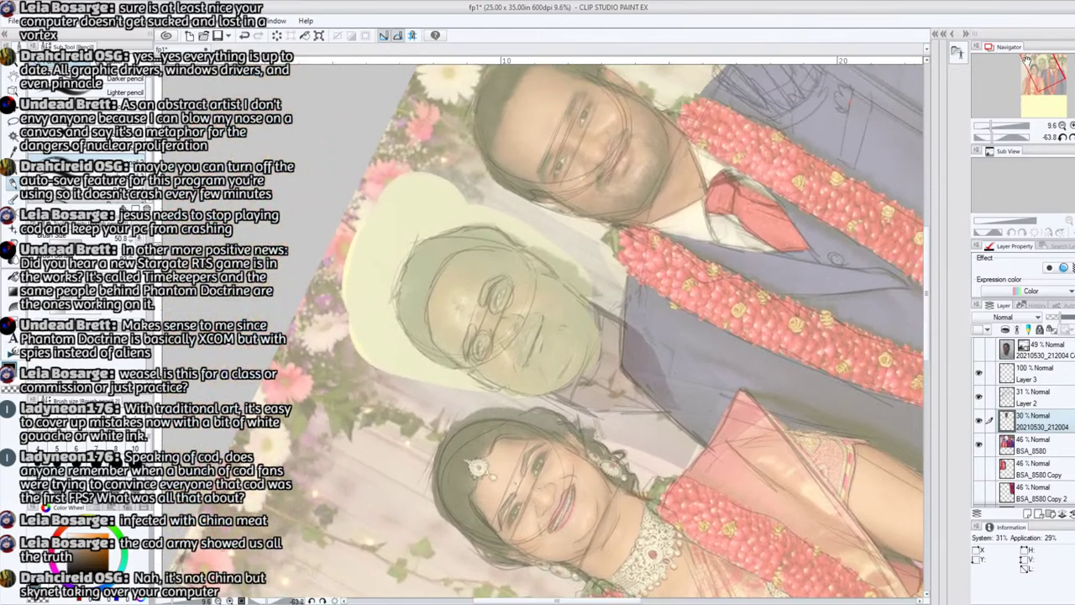
{"action": "left_click", "coordinate": [992, 125]}
{"action": "left_click", "coordinate": [994, 126]}
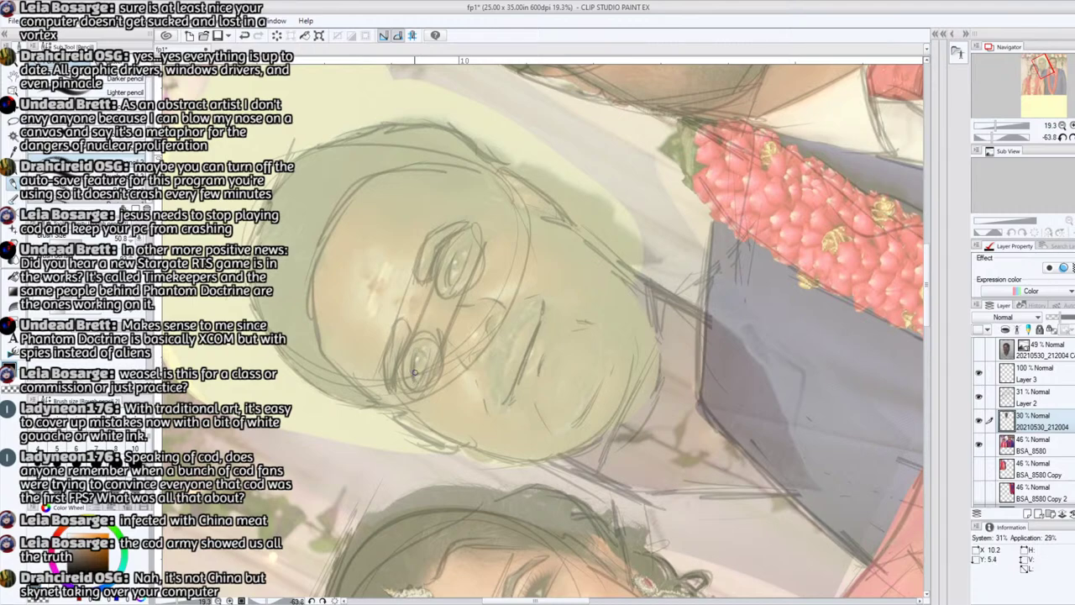
{"action": "left_click", "coordinate": [1040, 402]}
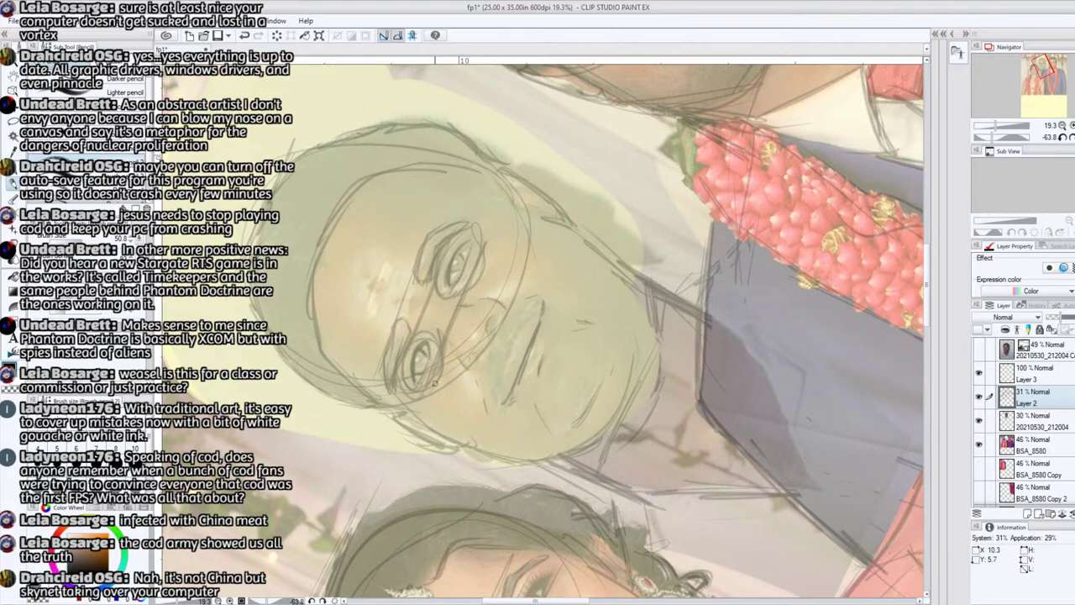
- Outline both of the suited man's eyebrows on Layer 2, following the reference photo
{"action": "left_click_drag", "start_coordinate": [1043, 71], "coordinate": [1054, 65]}
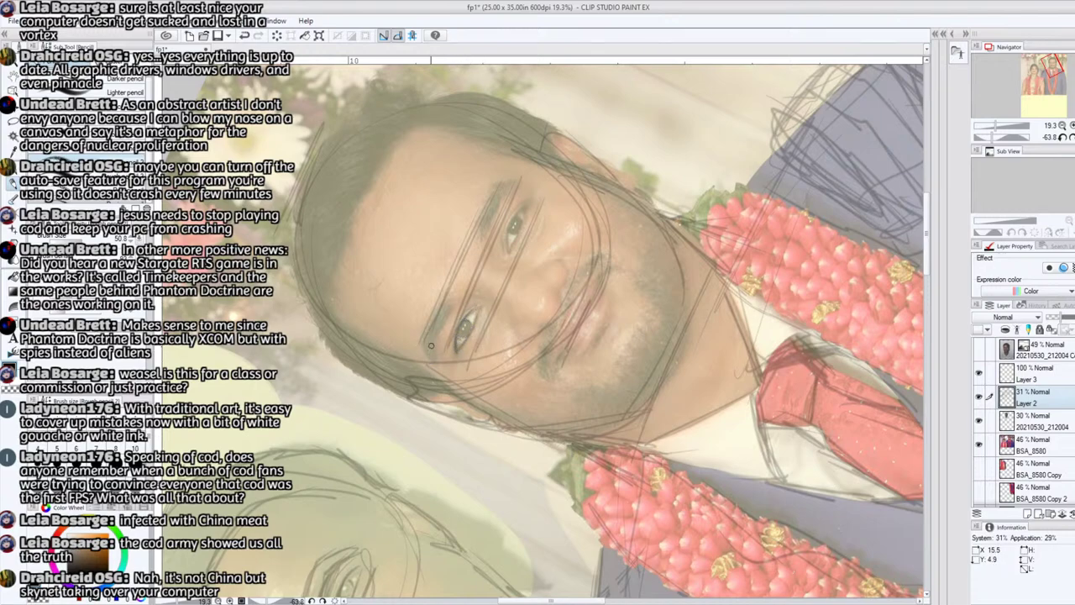
{"action": "mouse_move", "coordinate": [437, 362]}
{"action": "left_mouse_down"}
{"action": "mouse_move", "coordinate": [454, 286]}
{"action": "mouse_move", "coordinate": [433, 366]}
{"action": "mouse_move", "coordinate": [440, 298]}
{"action": "mouse_move", "coordinate": [422, 340]}
{"action": "mouse_move", "coordinate": [437, 307]}
{"action": "left_mouse_up"}
{"action": "mouse_move", "coordinate": [488, 235]}
{"action": "left_mouse_down"}
{"action": "mouse_move", "coordinate": [502, 199]}
{"action": "mouse_move", "coordinate": [493, 220]}
{"action": "mouse_move", "coordinate": [528, 183]}
{"action": "mouse_move", "coordinate": [492, 188]}
{"action": "mouse_move", "coordinate": [489, 231]}
{"action": "left_mouse_up"}
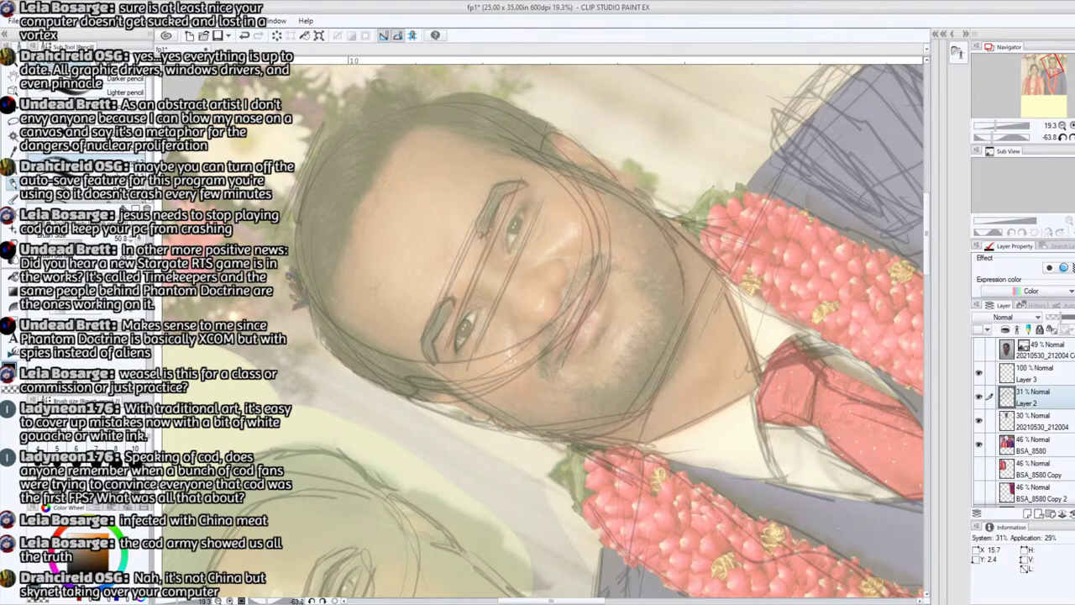
- Trace the suited man's hair on Layer 2, adding the outer contour, spiky tufts at the crown and the hairline along his forehead
{"action": "mouse_move", "coordinate": [297, 259]}
{"action": "left_mouse_down"}
{"action": "mouse_move", "coordinate": [308, 169]}
{"action": "mouse_move", "coordinate": [370, 108]}
{"action": "left_mouse_up"}
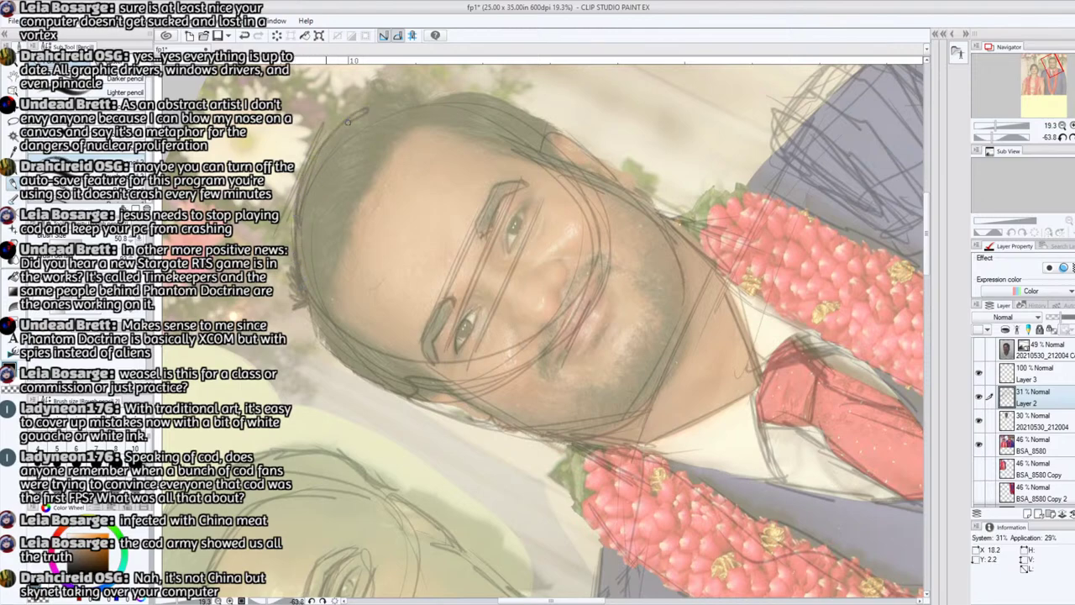
{"action": "left_click_drag", "start_coordinate": [306, 263], "coordinate": [367, 485]}
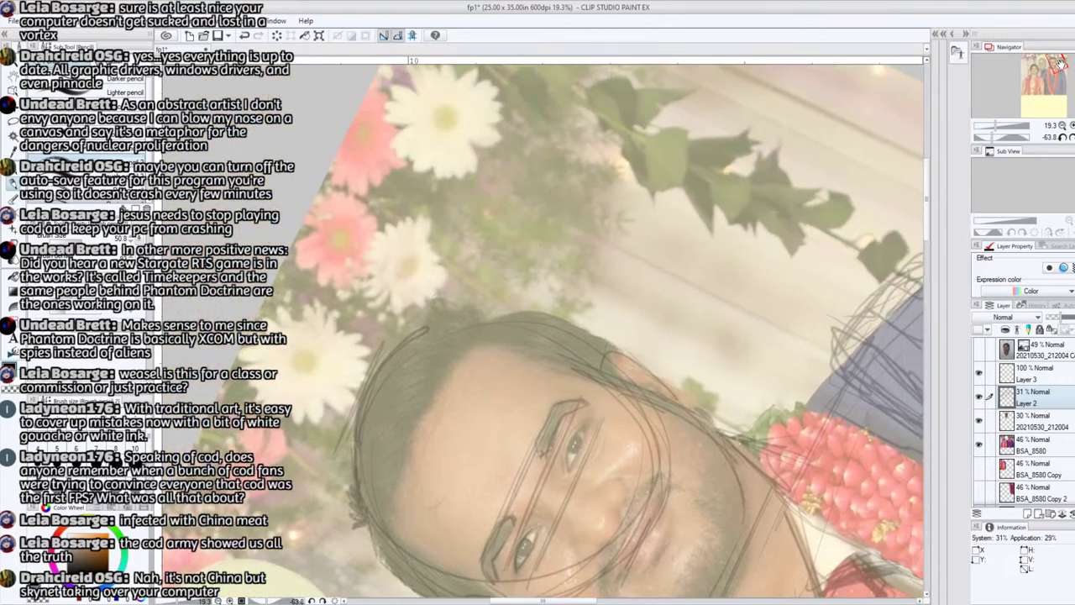
{"action": "mouse_move", "coordinate": [426, 329]}
{"action": "left_mouse_down"}
{"action": "mouse_move", "coordinate": [443, 296]}
{"action": "mouse_move", "coordinate": [455, 313]}
{"action": "mouse_move", "coordinate": [493, 307]}
{"action": "mouse_move", "coordinate": [483, 324]}
{"action": "mouse_move", "coordinate": [496, 312]}
{"action": "left_mouse_up"}
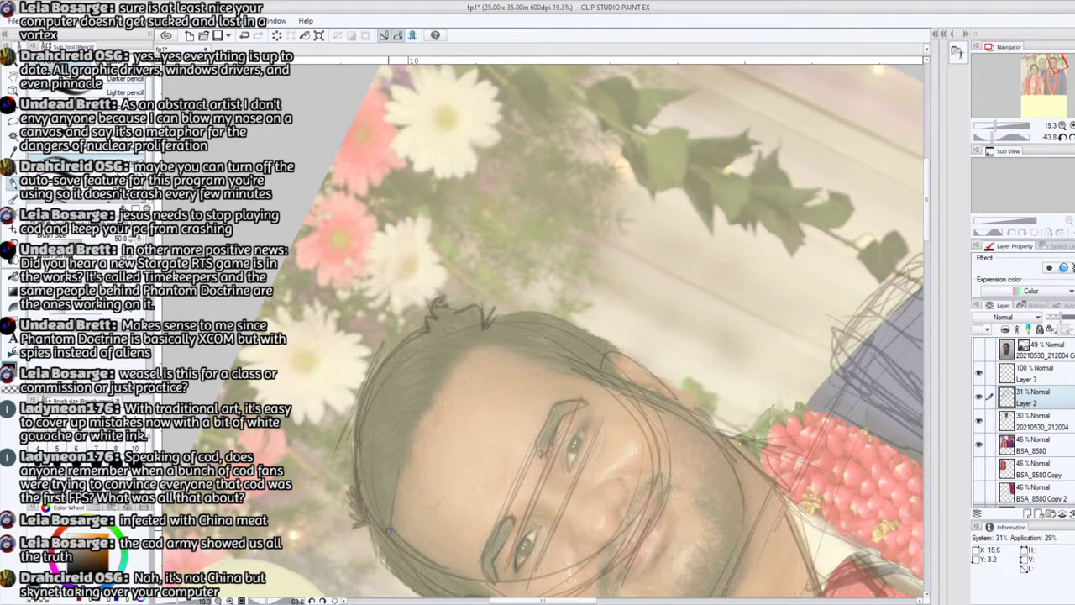
{"action": "mouse_move", "coordinate": [401, 462]}
{"action": "left_mouse_down"}
{"action": "mouse_move", "coordinate": [452, 378]}
{"action": "mouse_move", "coordinate": [428, 406]}
{"action": "mouse_move", "coordinate": [491, 346]}
{"action": "left_mouse_up"}
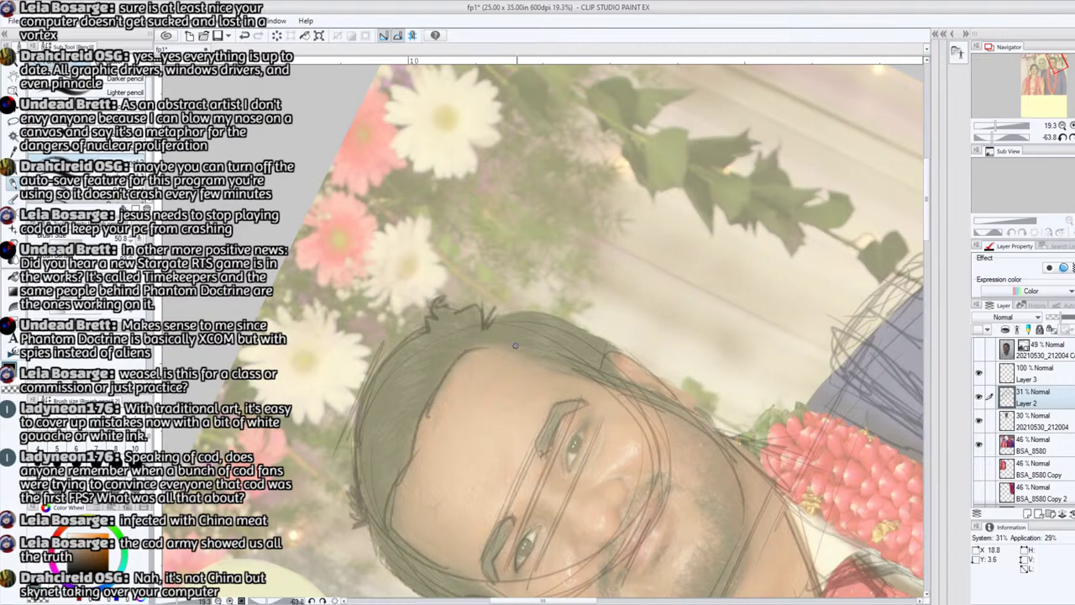
{"action": "left_click", "coordinate": [1074, 137]}
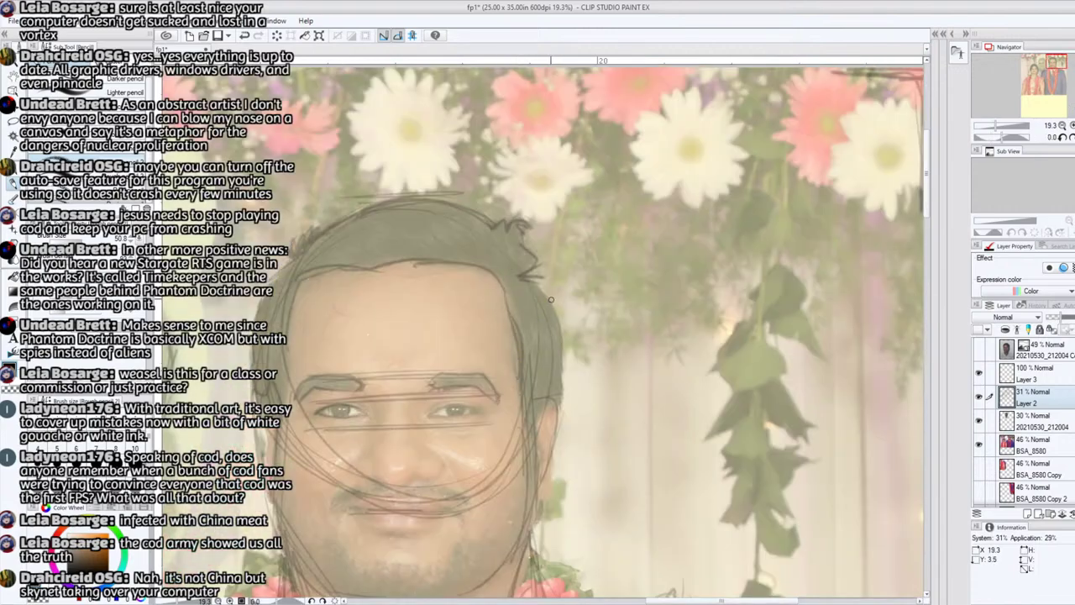
- Trace the suited man's nose, following its contour in the reference photo
{"action": "left_click", "coordinate": [1048, 78]}
{"action": "left_click_drag", "start_coordinate": [1049, 78], "coordinate": [1046, 70]}
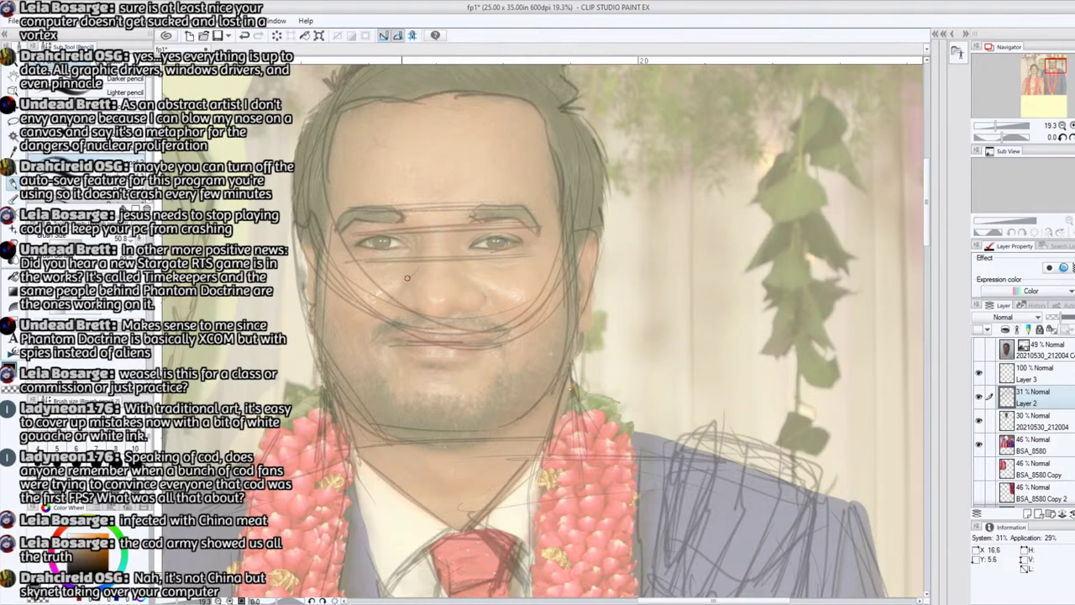
{"action": "left_click_drag", "start_coordinate": [458, 274], "coordinate": [485, 290]}
- Sketch the suited man's beard edges along both cheeks and mark the contours of his chin
{"action": "left_click_drag", "start_coordinate": [1049, 73], "coordinate": [1044, 78]}
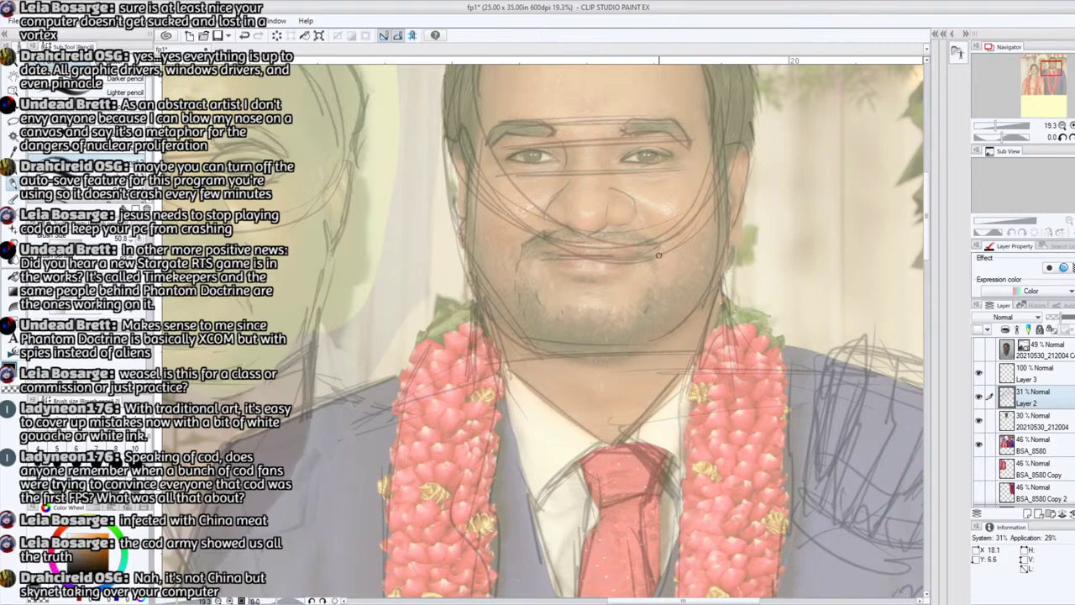
{"action": "left_click_drag", "start_coordinate": [687, 265], "coordinate": [694, 239]}
{"action": "left_click_drag", "start_coordinate": [510, 274], "coordinate": [483, 231]}
{"action": "left_click_drag", "start_coordinate": [669, 290], "coordinate": [676, 276]}
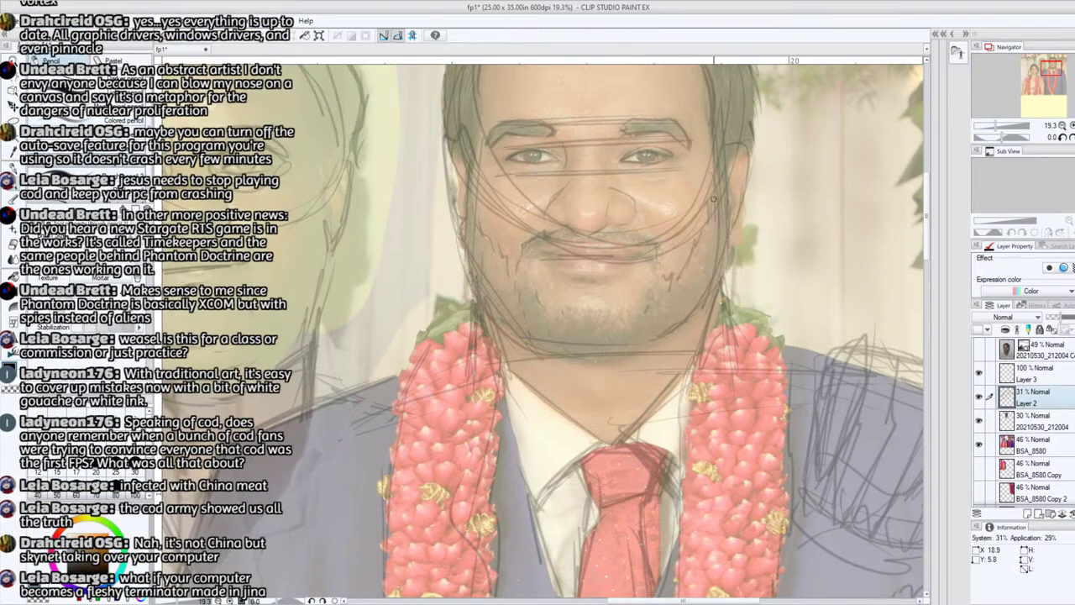
{"action": "left_click_drag", "start_coordinate": [643, 351], "coordinate": [622, 354]}
{"action": "left_click_drag", "start_coordinate": [636, 305], "coordinate": [607, 310]}
- Erase the older man's mouth lines and redraw his lips in pencil, matching the reference photo more closely
{"action": "left_click_drag", "start_coordinate": [1049, 71], "coordinate": [1043, 68]}
{"action": "left_click", "coordinate": [1046, 74]}
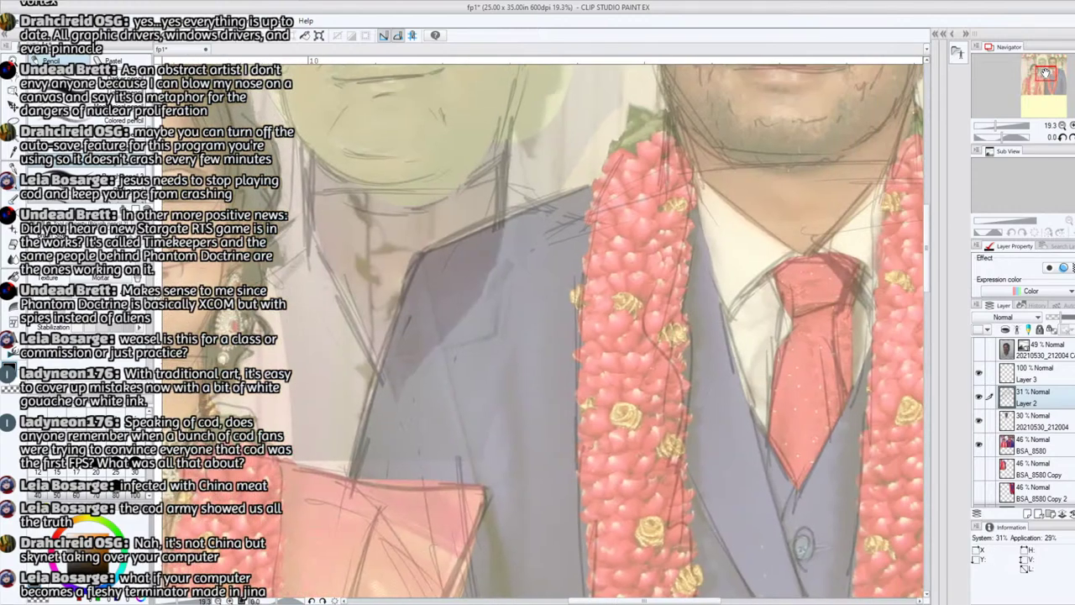
{"action": "left_click_drag", "start_coordinate": [1042, 77], "coordinate": [1043, 68]}
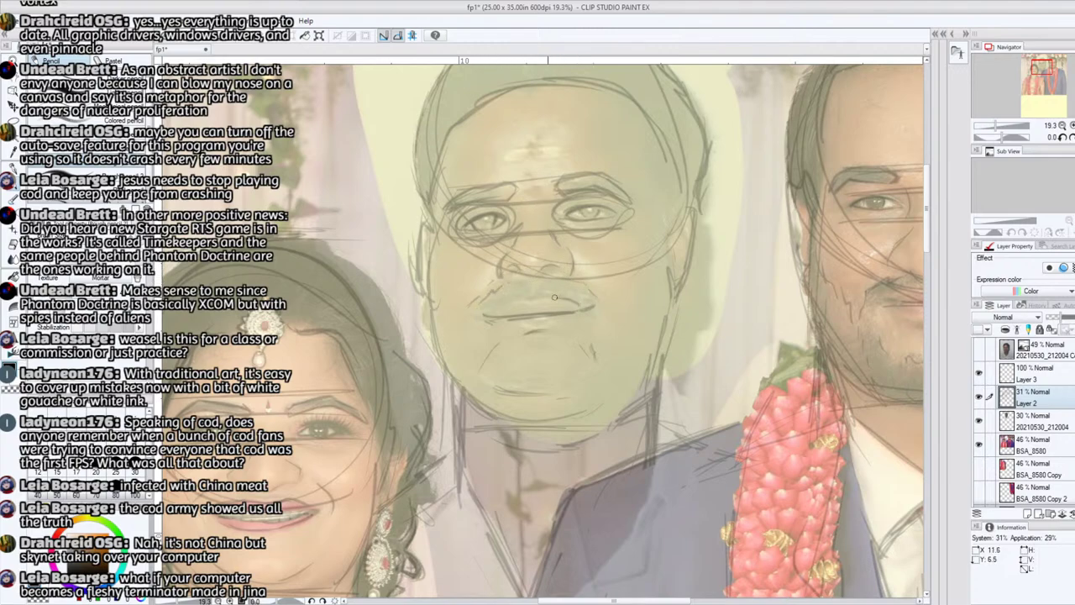
{"action": "left_click_drag", "start_coordinate": [1024, 143], "coordinate": [996, 143]}
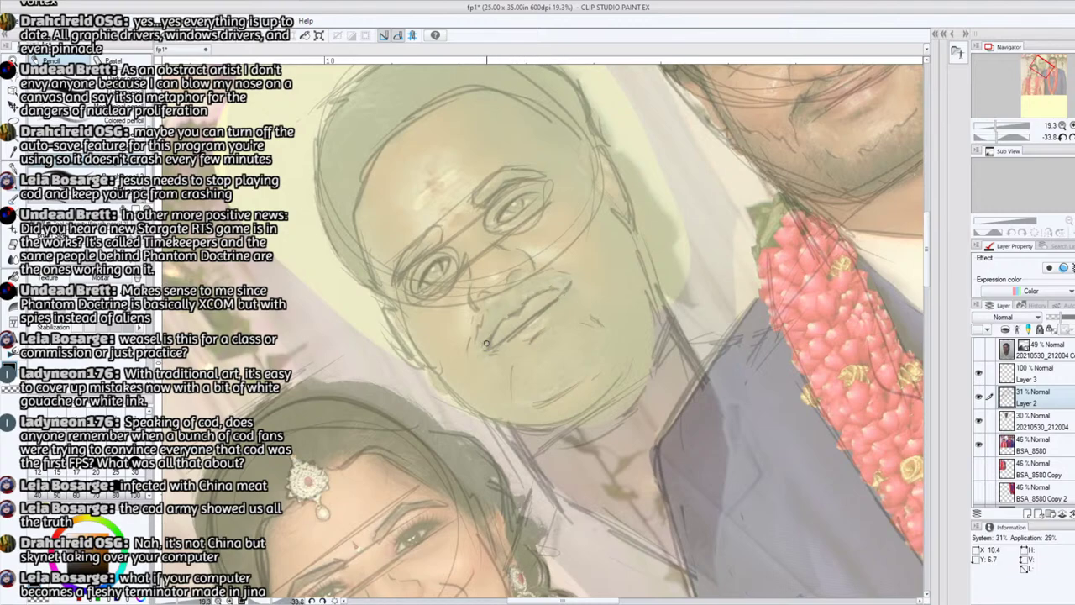
{"action": "left_click", "coordinate": [13, 258]}
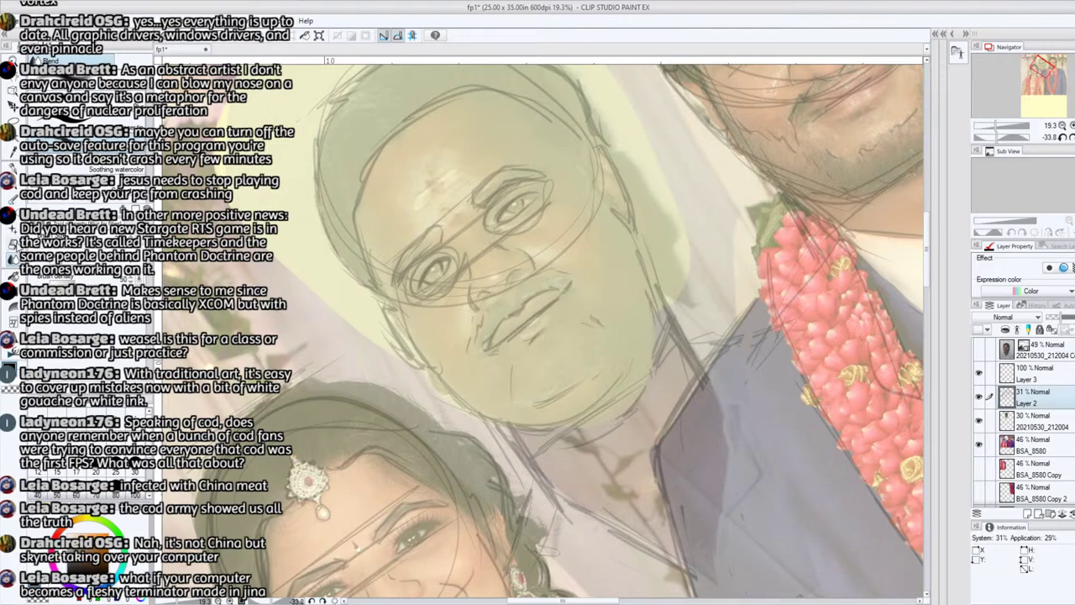
{"action": "left_click", "coordinate": [14, 243]}
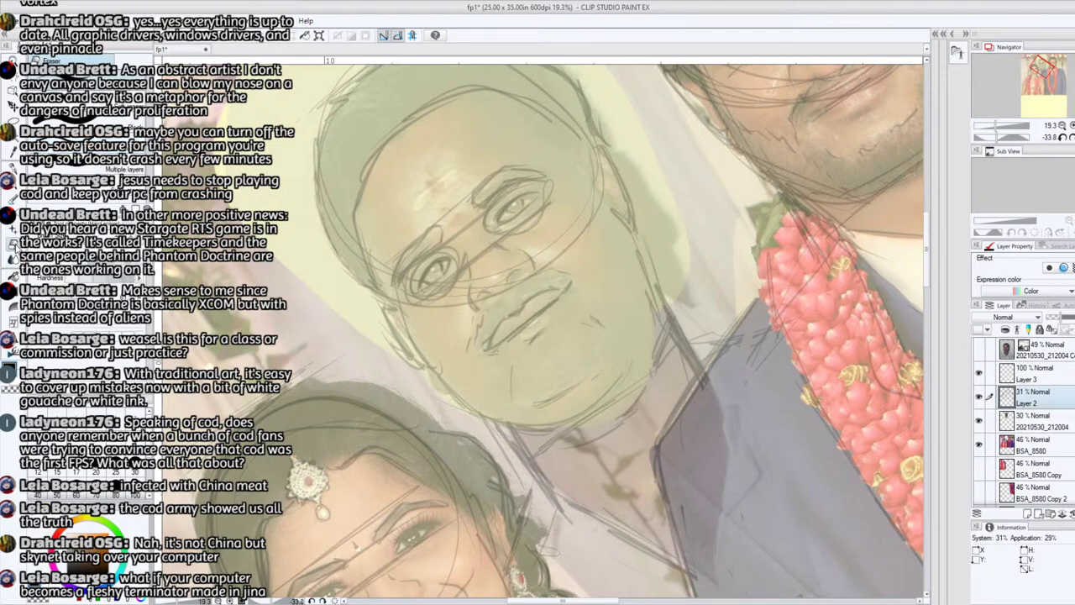
{"action": "mouse_move", "coordinate": [492, 349]}
{"action": "left_mouse_down"}
{"action": "mouse_move", "coordinate": [505, 321]}
{"action": "mouse_move", "coordinate": [545, 295]}
{"action": "mouse_move", "coordinate": [494, 356]}
{"action": "left_mouse_up"}
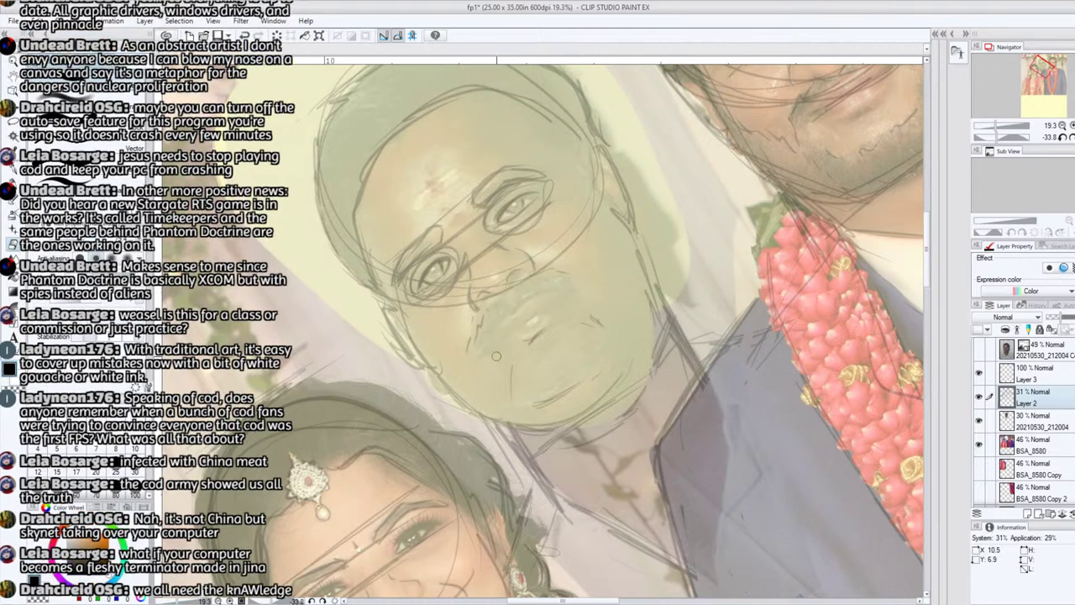
{"action": "left_click", "coordinate": [14, 183]}
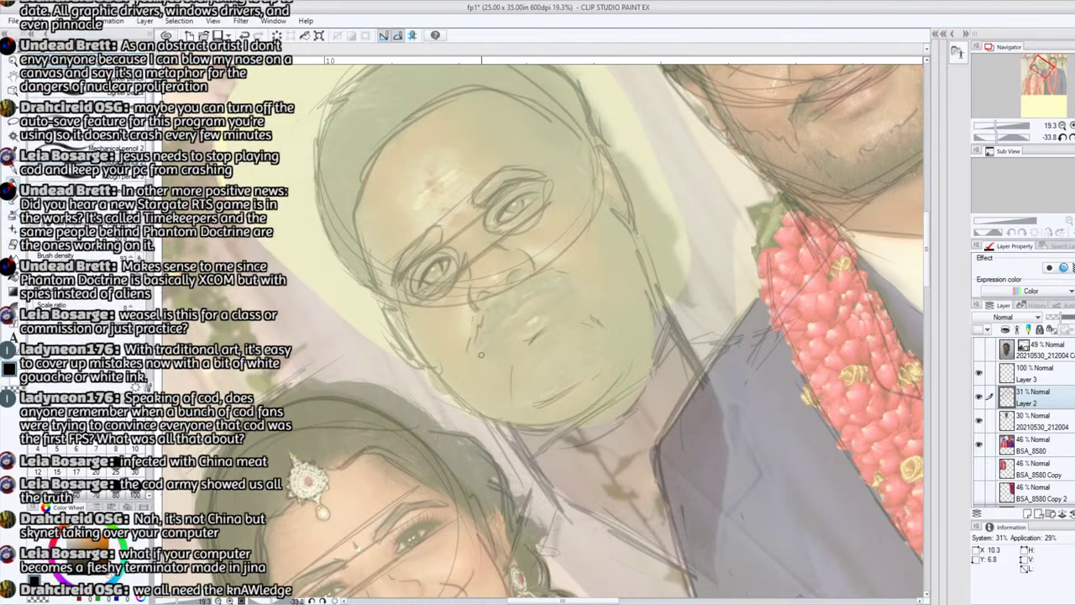
{"action": "left_click_drag", "start_coordinate": [480, 351], "coordinate": [514, 332]}
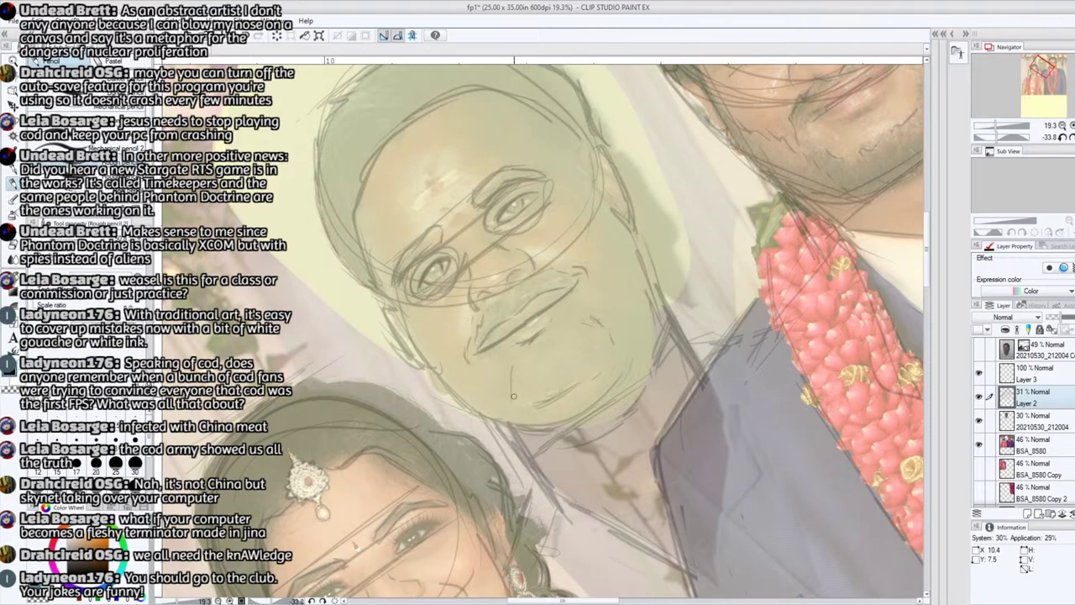
- Erase the loose circular lines around the older man's eyes to clean them up
{"action": "left_click_drag", "start_coordinate": [1043, 67], "coordinate": [1041, 65]}
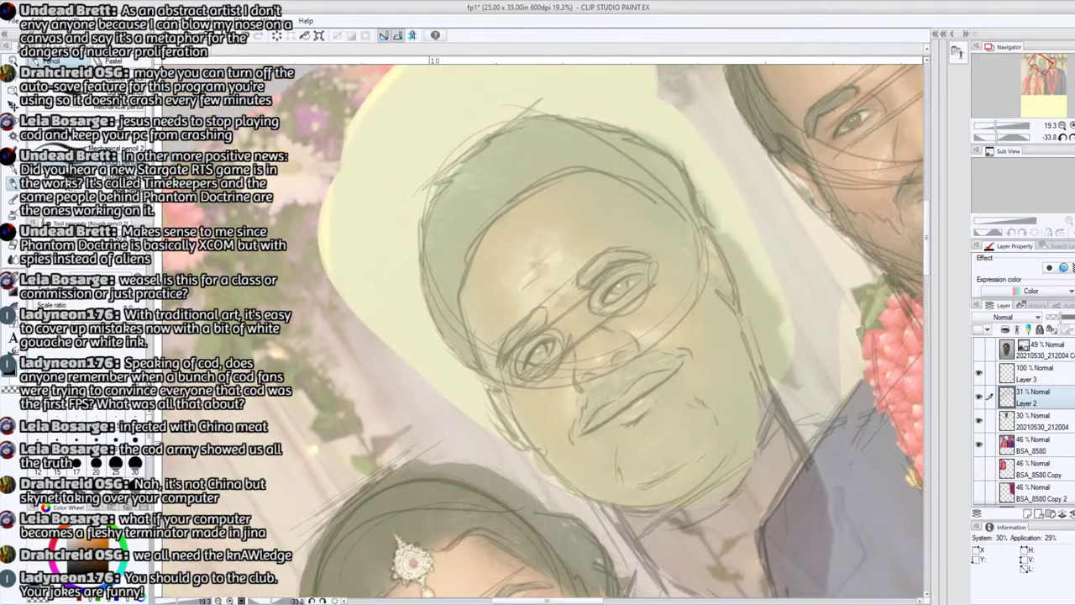
{"action": "left_click_drag", "start_coordinate": [1043, 89], "coordinate": [1038, 67]}
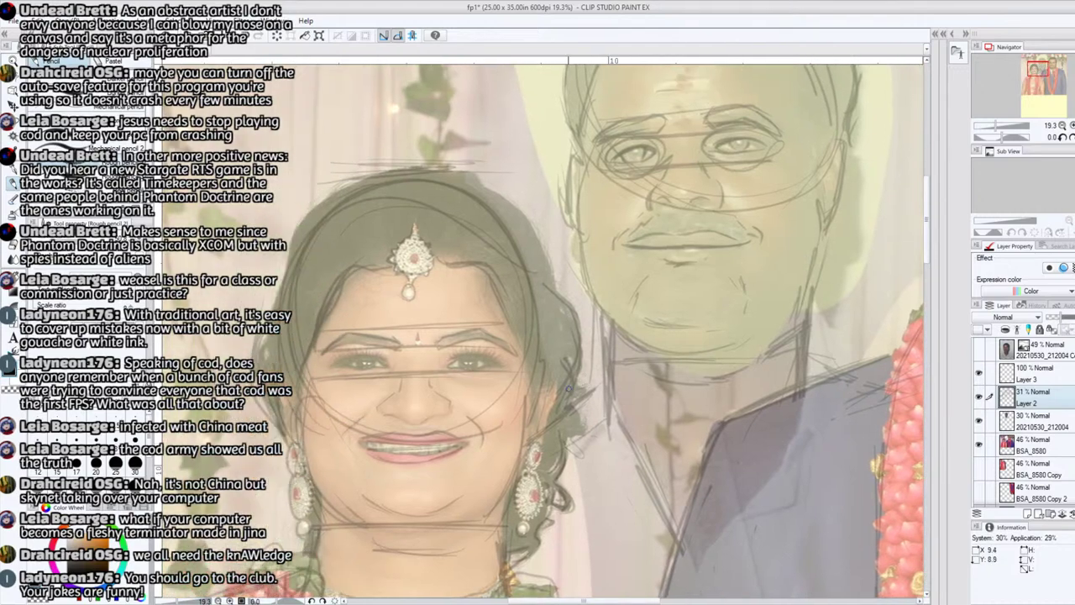
{"action": "left_click_drag", "start_coordinate": [1042, 72], "coordinate": [1053, 75]}
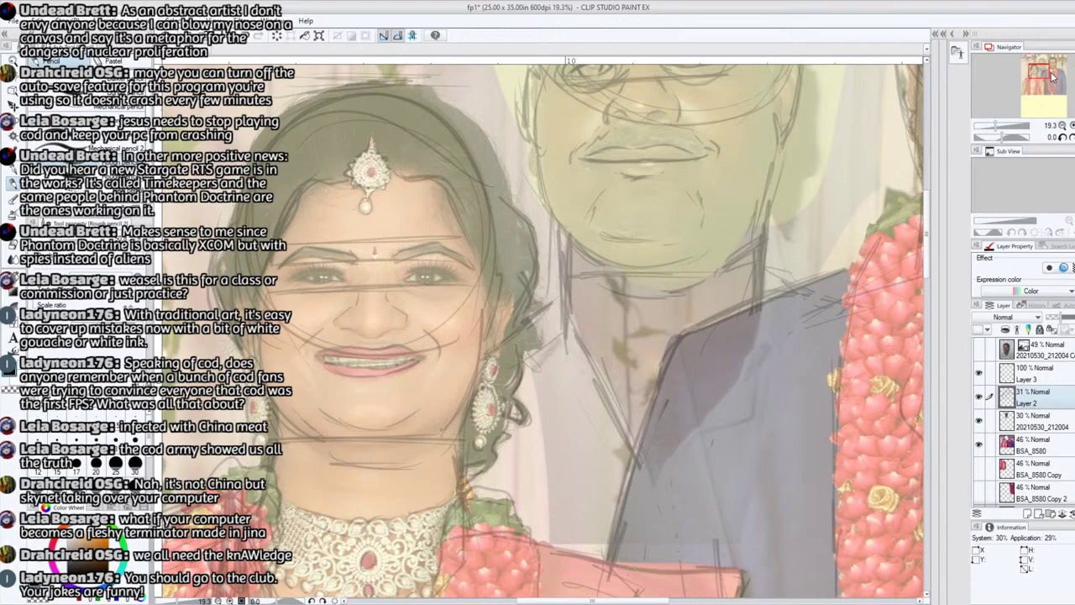
{"action": "left_click_drag", "start_coordinate": [1041, 69], "coordinate": [1033, 74]}
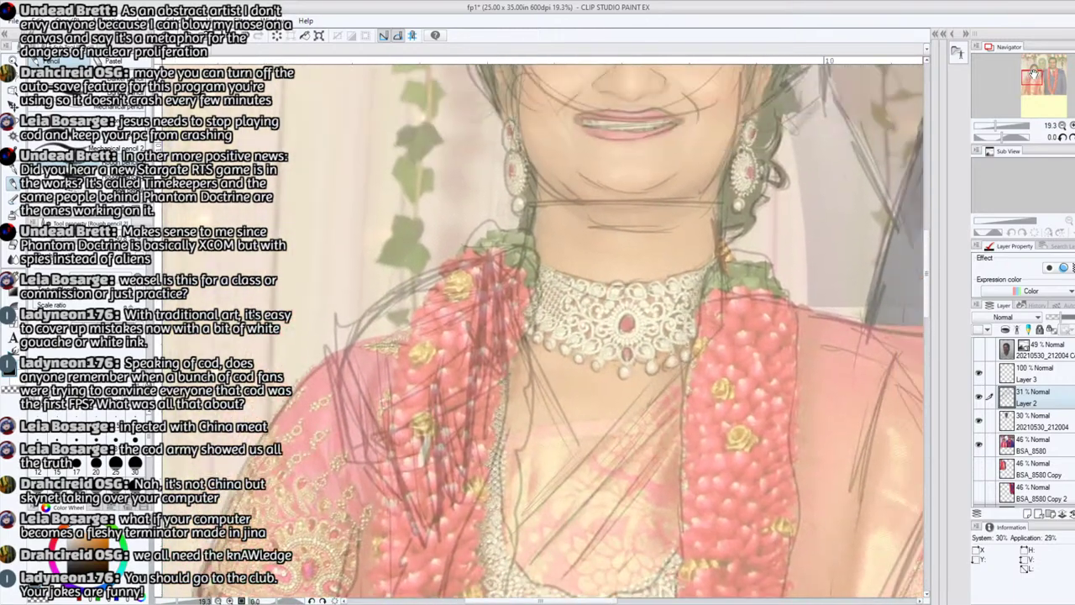
{"action": "left_click_drag", "start_coordinate": [1000, 128], "coordinate": [994, 126]}
{"action": "left_click_drag", "start_coordinate": [1036, 89], "coordinate": [1044, 81]}
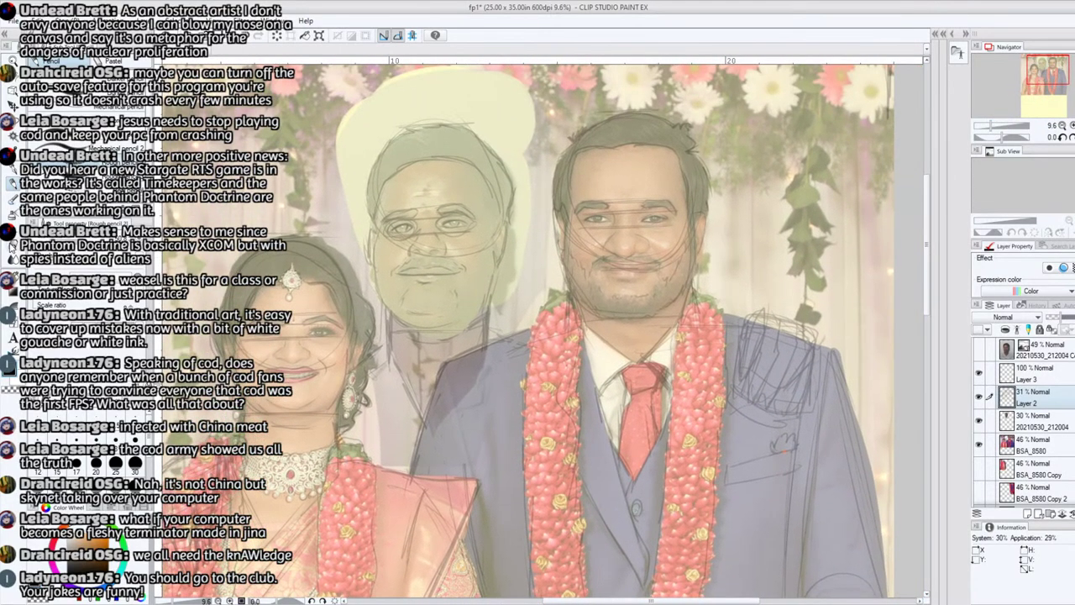
{"action": "key", "text": "e"}
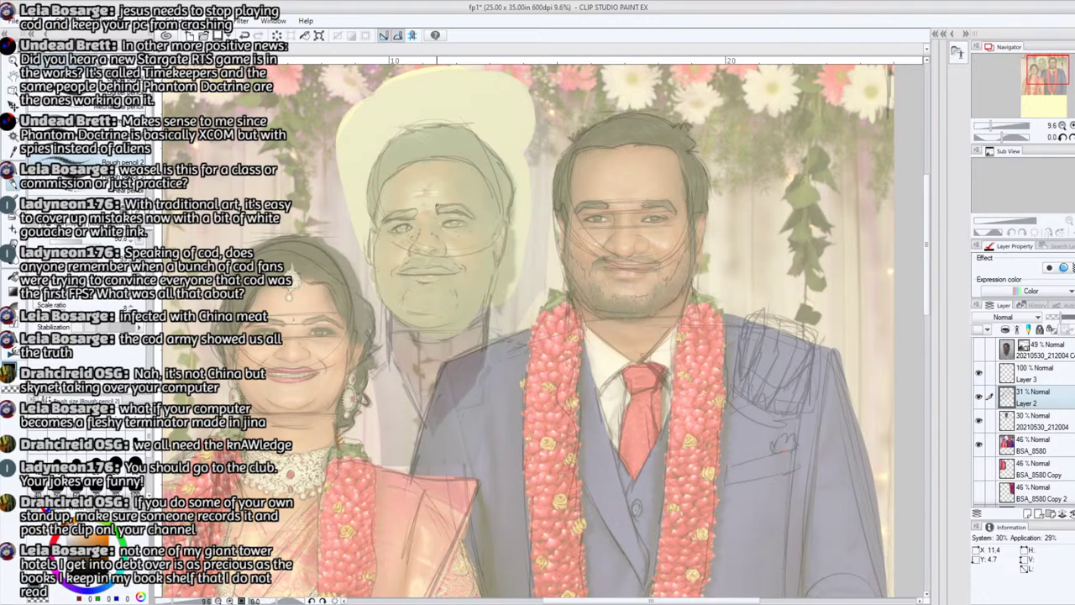
- Examine the pencil sketch of all three figures with the BSA_8580 and 20210530_212004 photo layers hidden, and show both layers again
{"action": "mouse_move", "coordinate": [1051, 73]}
{"action": "left_mouse_down"}
{"action": "mouse_move", "coordinate": [1051, 95]}
{"action": "mouse_move", "coordinate": [1052, 79]}
{"action": "mouse_move", "coordinate": [1036, 88]}
{"action": "left_mouse_up"}
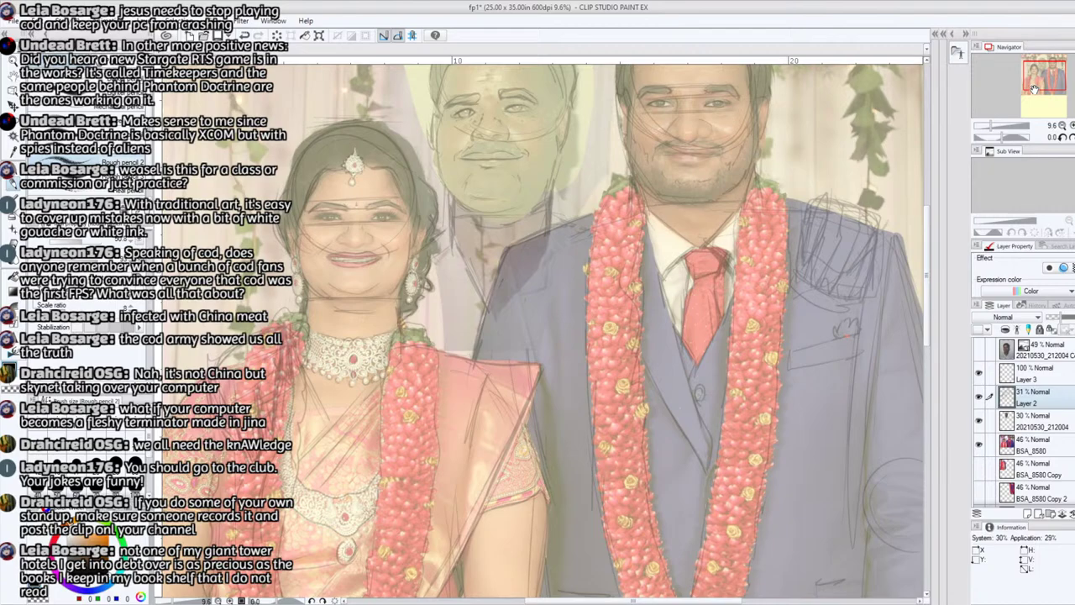
{"action": "left_click_drag", "start_coordinate": [1035, 87], "coordinate": [1042, 88]}
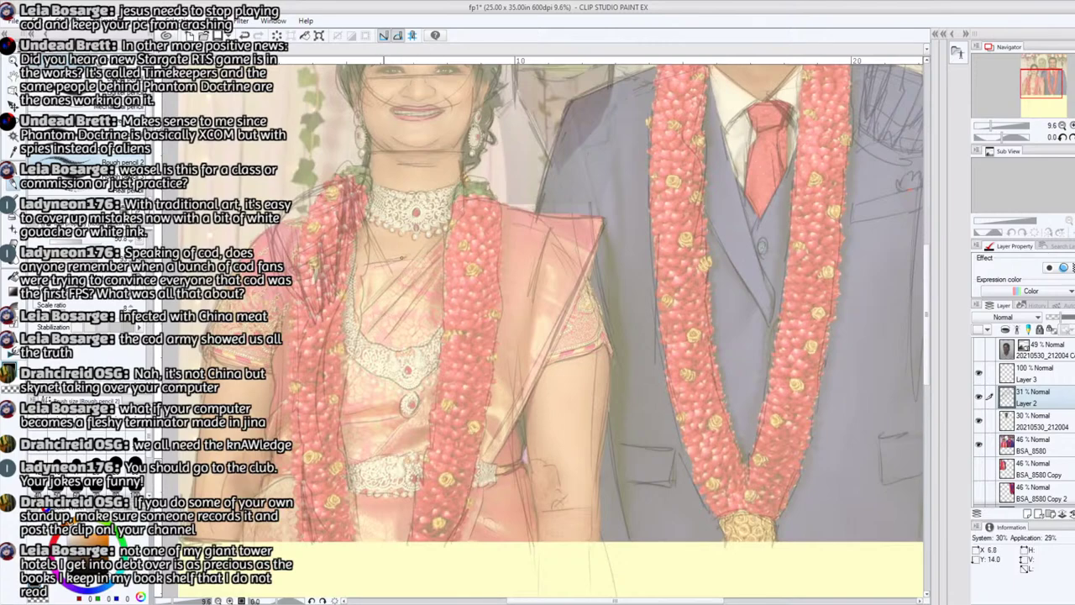
{"action": "left_click_drag", "start_coordinate": [1019, 133], "coordinate": [998, 137]}
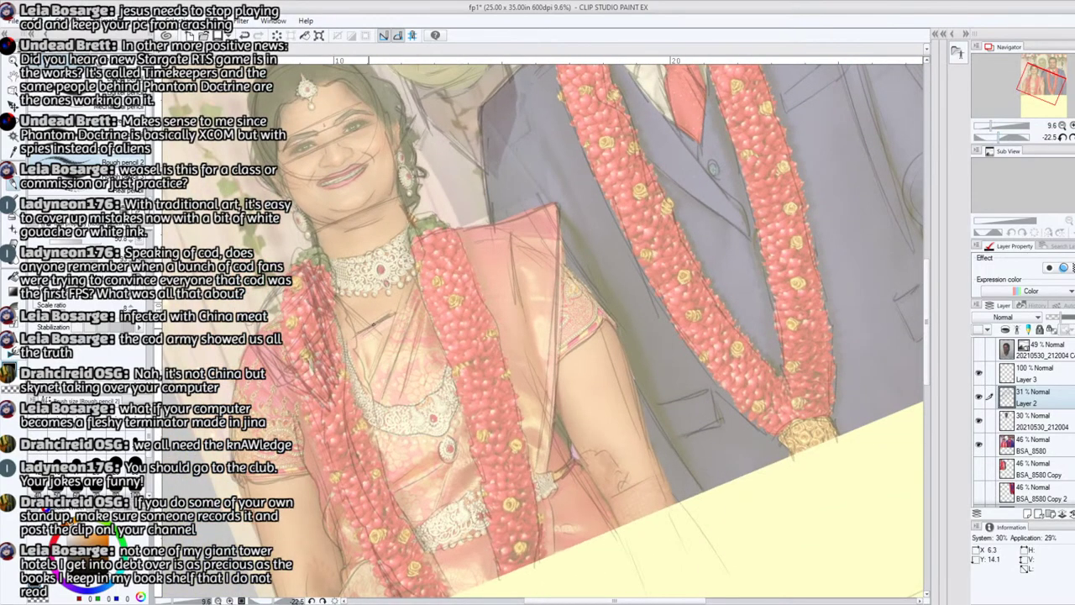
{"action": "left_click", "coordinate": [1071, 137]}
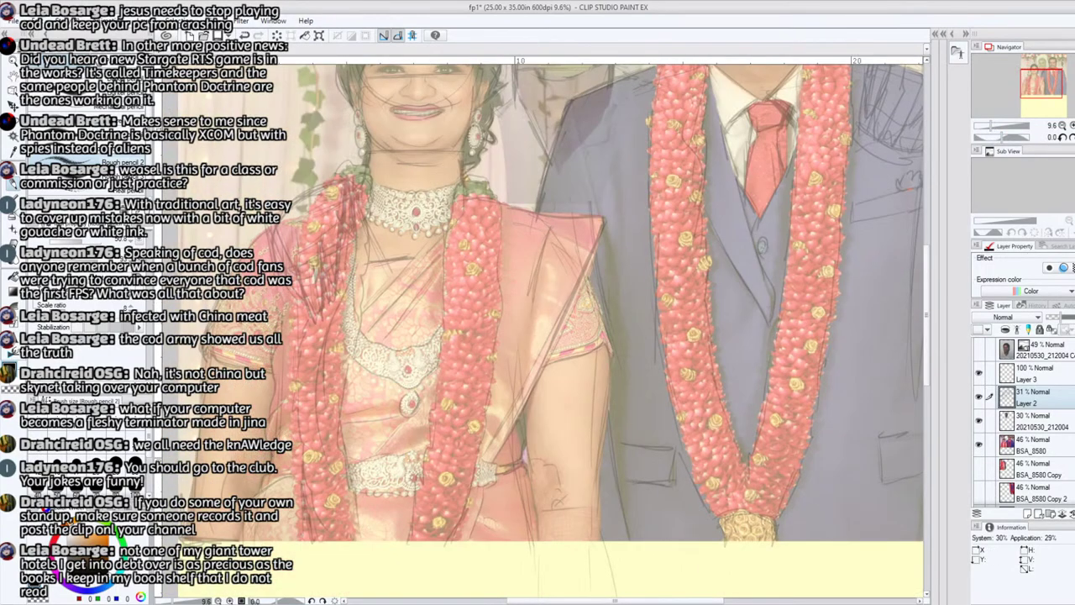
{"action": "left_click_drag", "start_coordinate": [1049, 86], "coordinate": [1054, 73]}
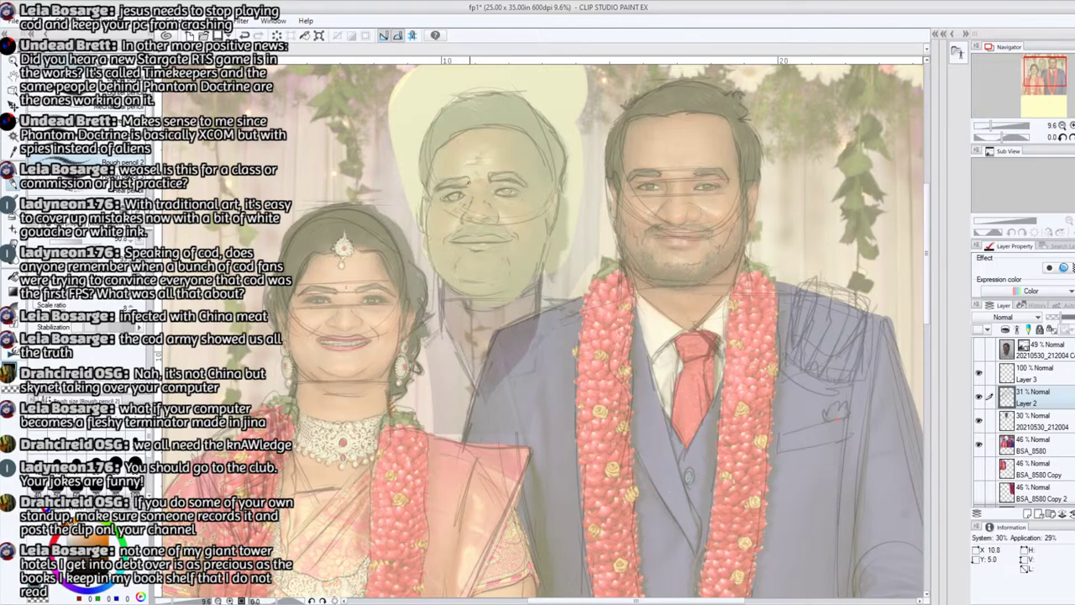
{"action": "left_click", "coordinate": [995, 137]}
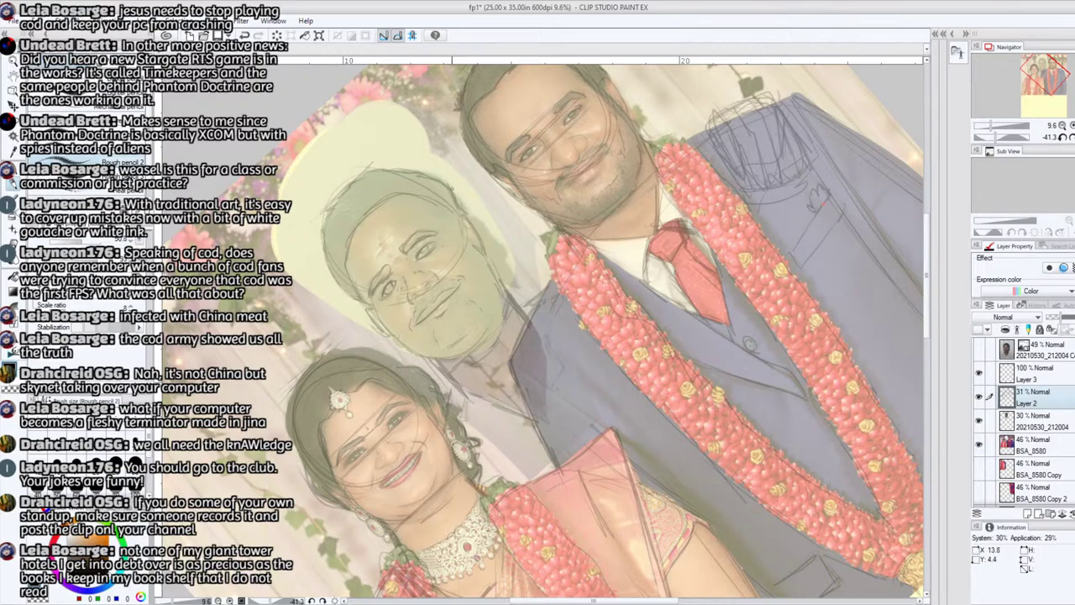
{"action": "left_click", "coordinate": [1072, 137]}
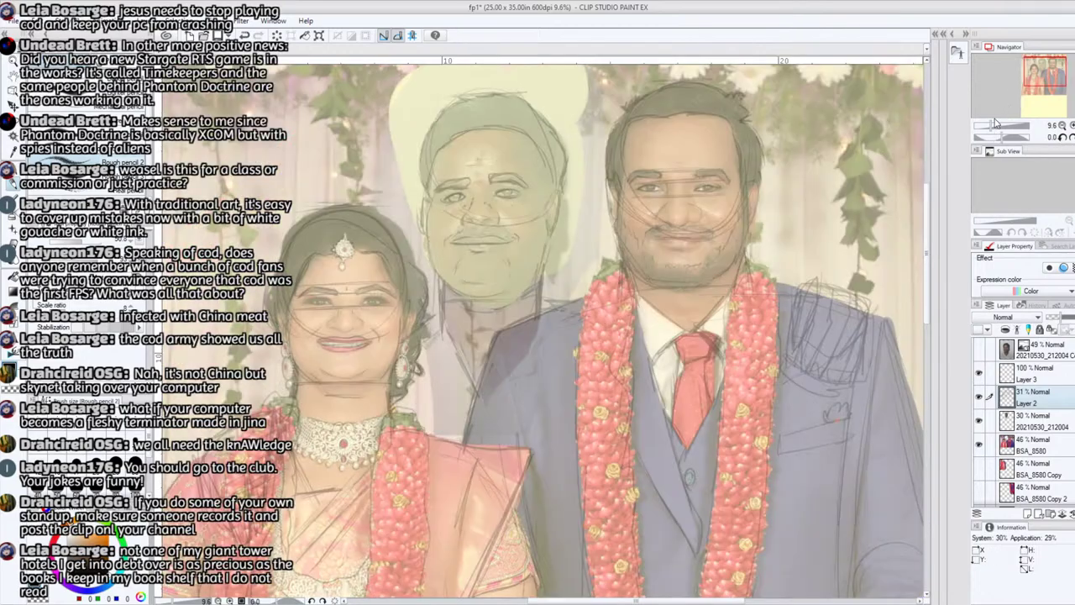
{"action": "left_click_drag", "start_coordinate": [994, 125], "coordinate": [989, 125]}
{"action": "left_click_drag", "start_coordinate": [1042, 80], "coordinate": [1048, 78]}
{"action": "left_click", "coordinate": [980, 446]}
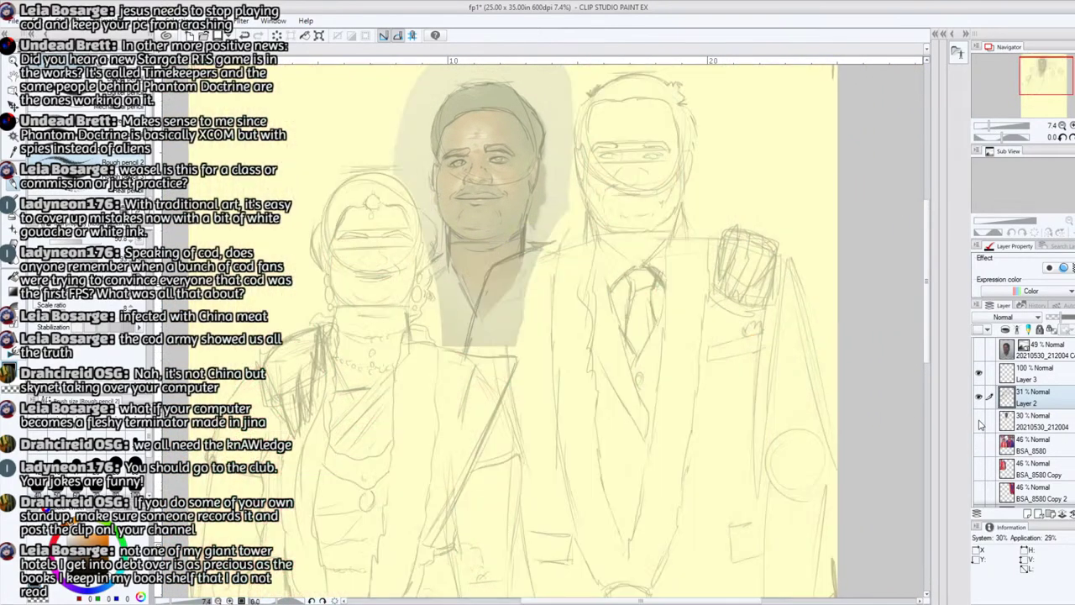
{"action": "left_click", "coordinate": [980, 420]}
{"action": "left_click", "coordinate": [979, 420]}
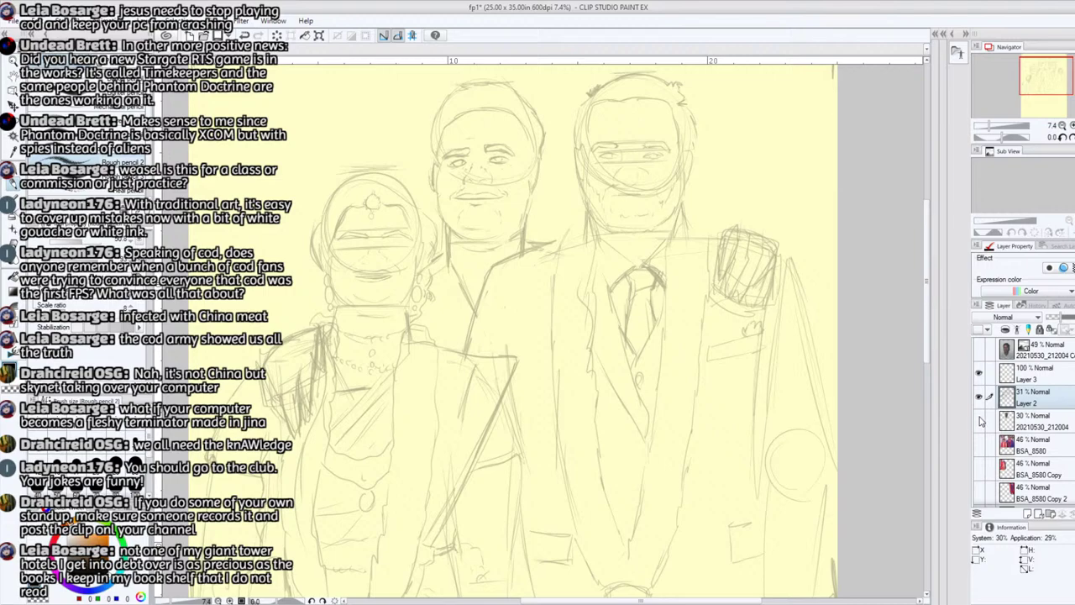
{"action": "left_click", "coordinate": [981, 446]}
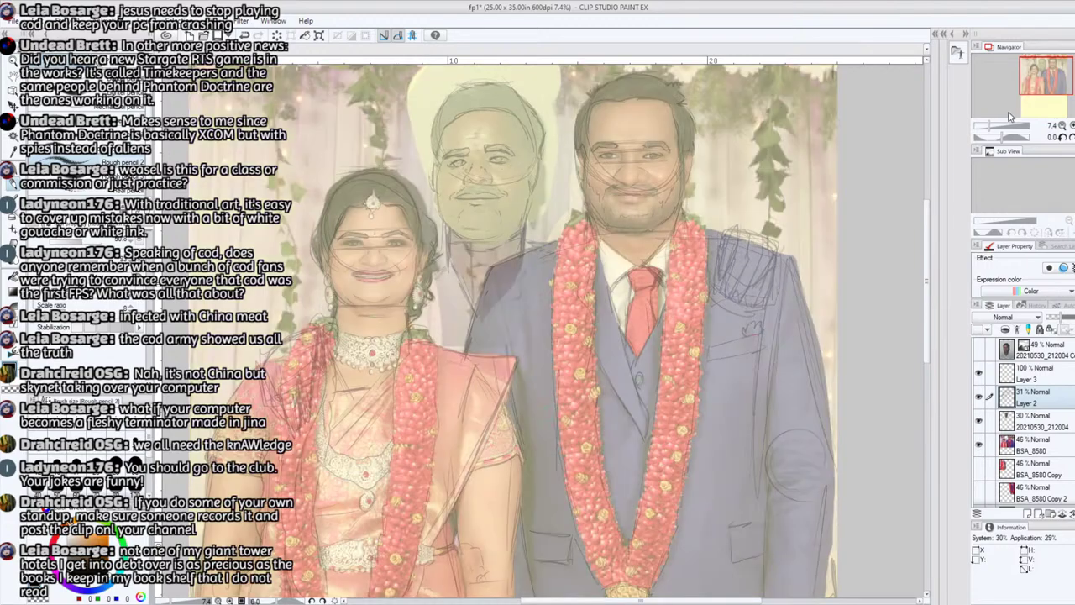
- Refine the outlines of the woman's eyes in pencil, tracing them over the reference photo
{"action": "left_click_drag", "start_coordinate": [987, 125], "coordinate": [995, 125]}
{"action": "left_click_drag", "start_coordinate": [1038, 77], "coordinate": [1031, 72]}
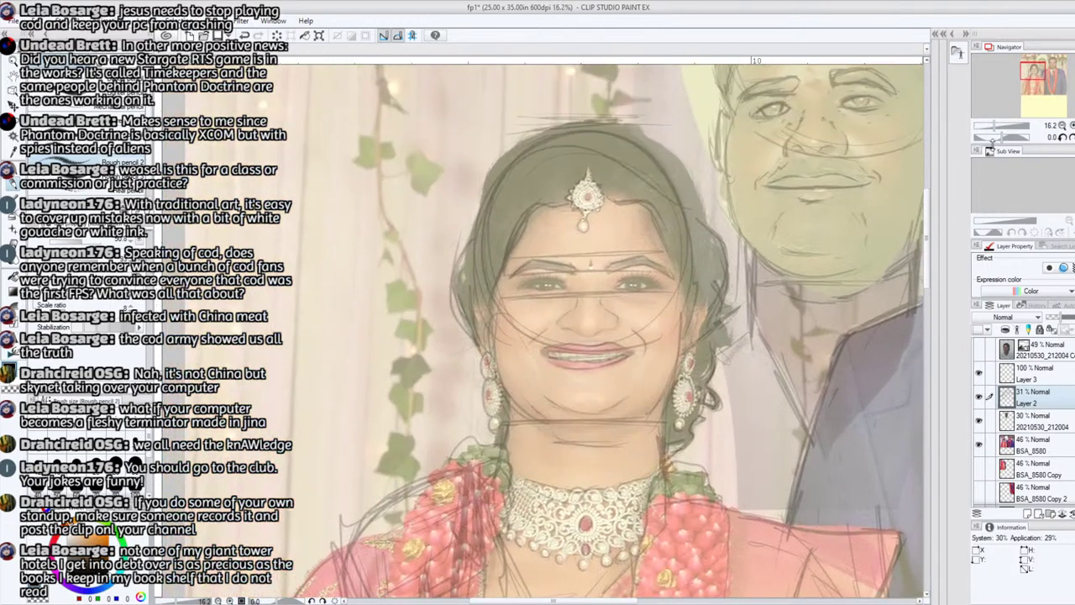
{"action": "left_click_drag", "start_coordinate": [992, 138], "coordinate": [1005, 126]}
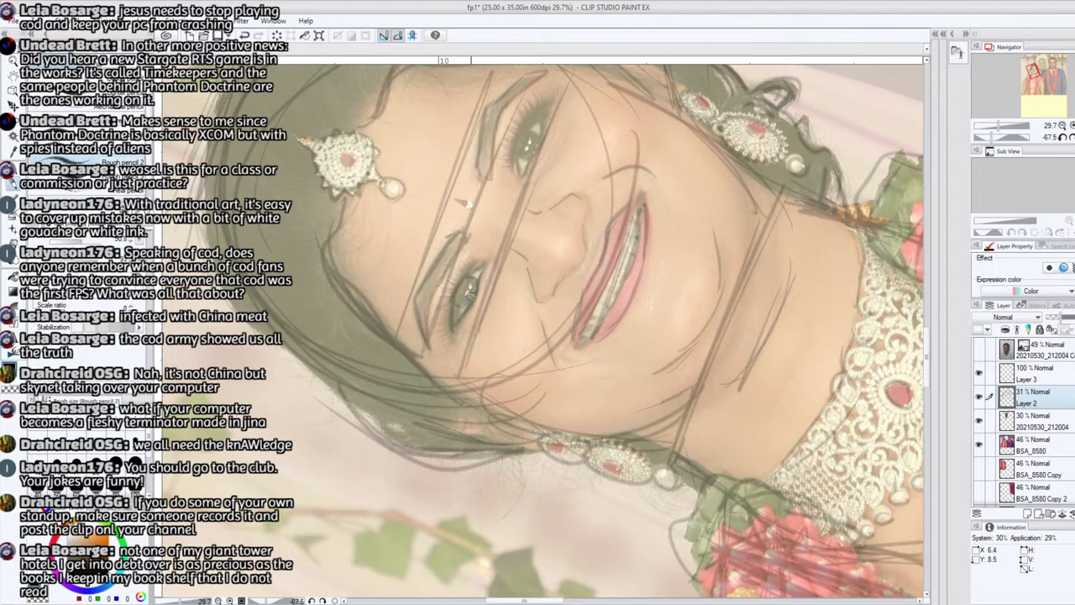
{"action": "left_click_drag", "start_coordinate": [532, 155], "coordinate": [584, 284]}
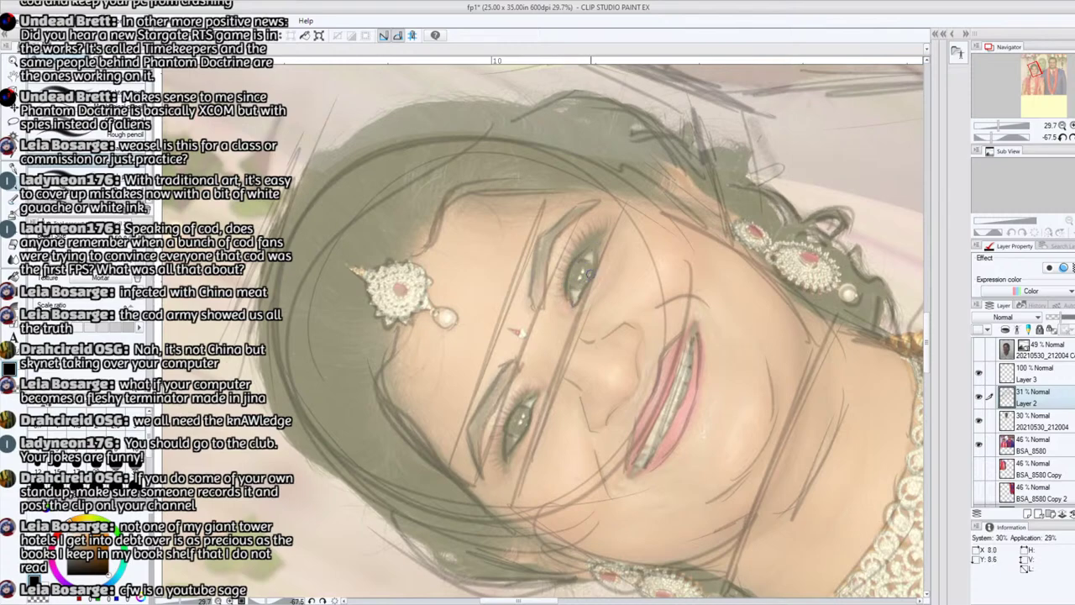
{"action": "left_click", "coordinate": [1073, 137]}
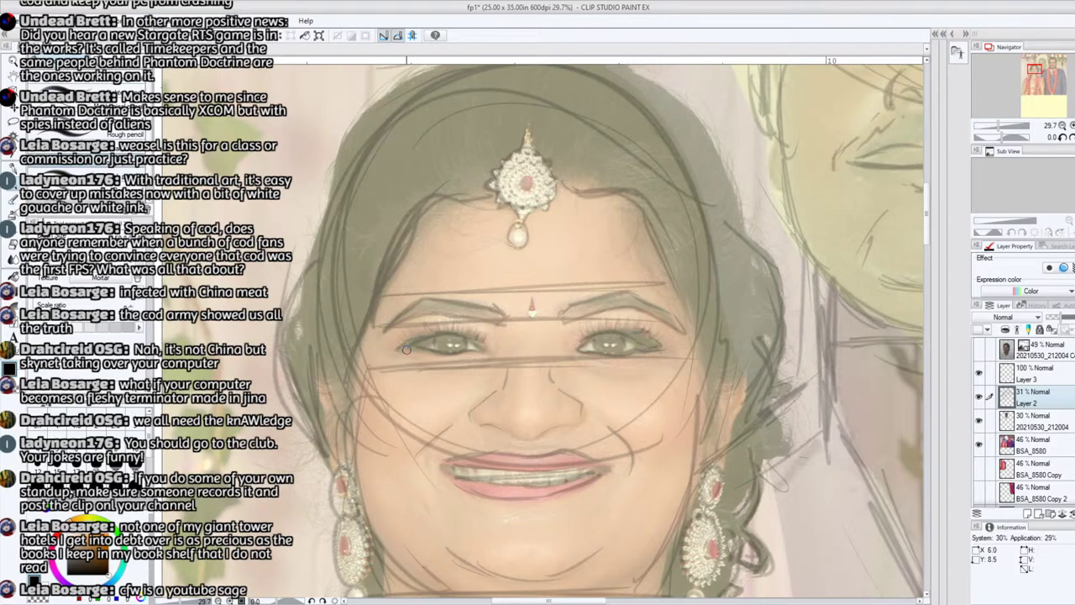
- Hide the BSA_8580 and 20210530_212004 photo layers and examine the sketch of all three figures, comparing it with the BSA_8580 photo
{"action": "left_click", "coordinate": [979, 443]}
{"action": "left_click", "coordinate": [979, 443]}
{"action": "left_click_drag", "start_coordinate": [998, 128], "coordinate": [989, 128]}
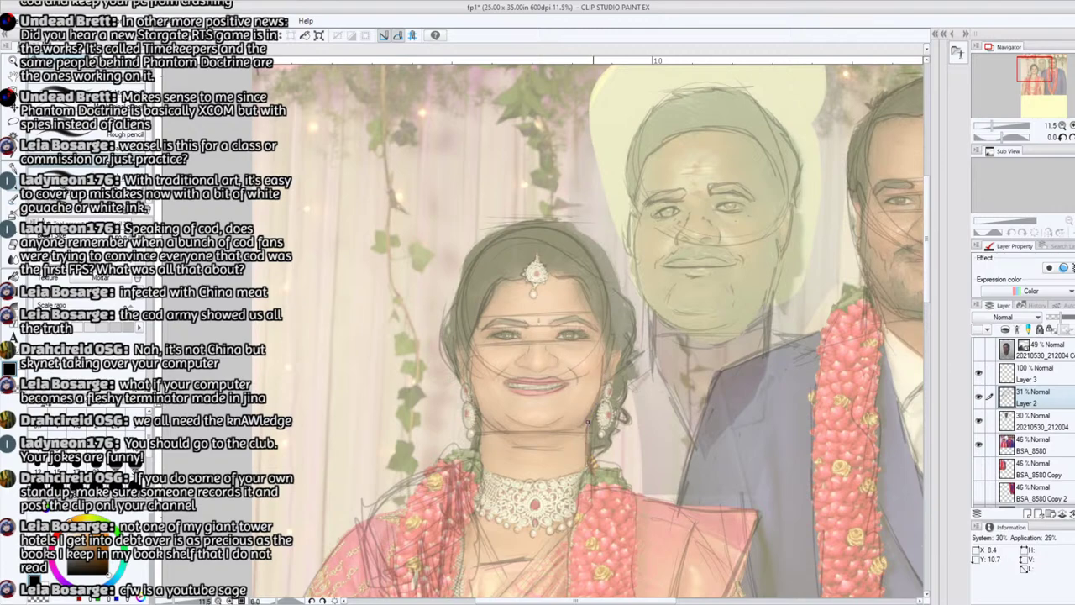
{"action": "left_click", "coordinate": [980, 443]}
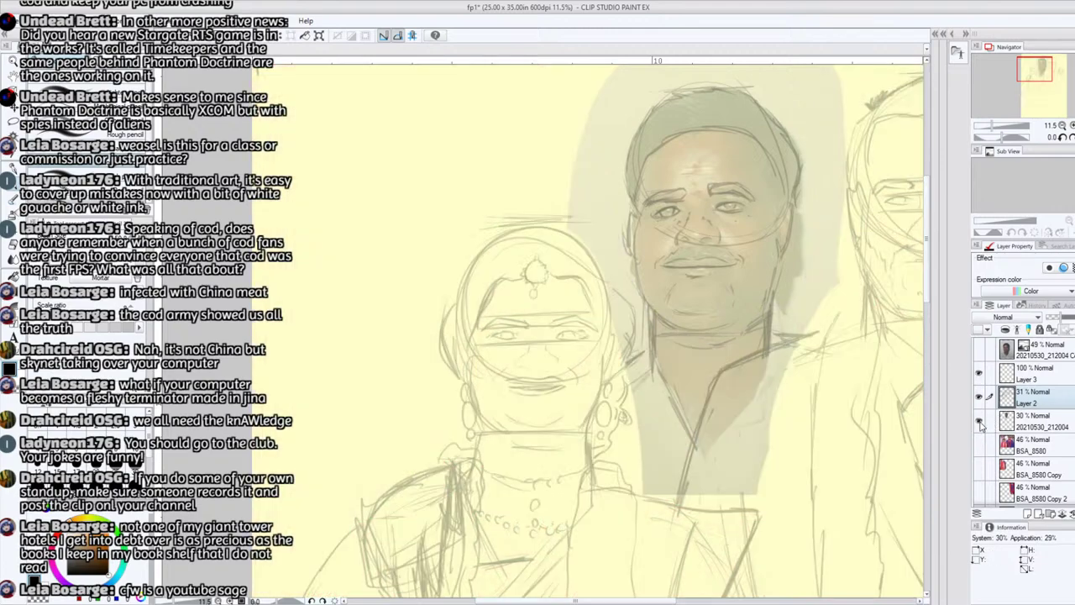
{"action": "left_click", "coordinate": [980, 420]}
{"action": "left_click_drag", "start_coordinate": [991, 126], "coordinate": [989, 130]}
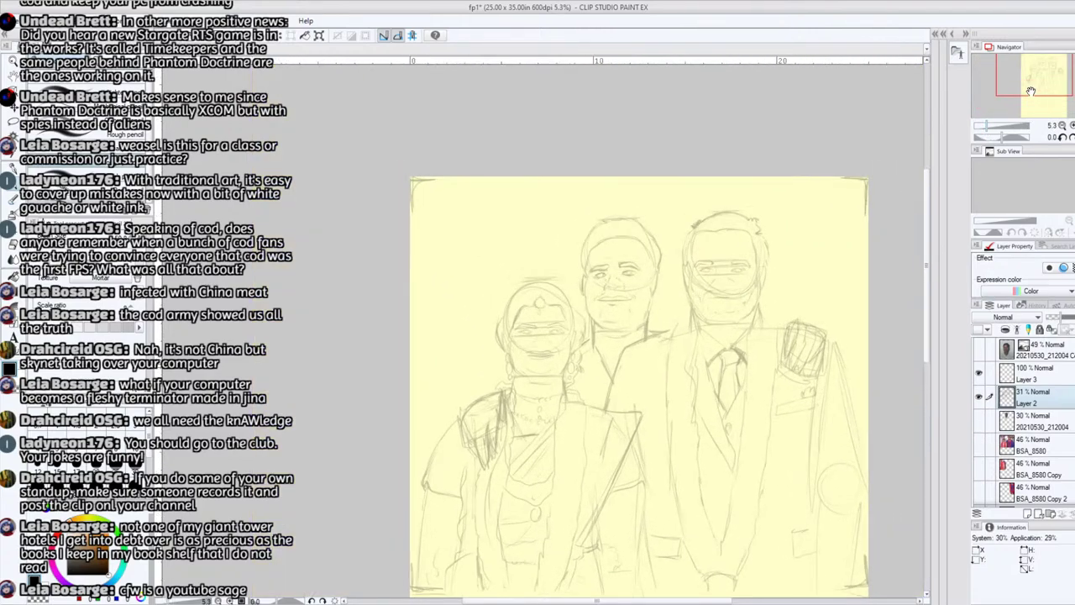
{"action": "left_click_drag", "start_coordinate": [1029, 86], "coordinate": [1029, 85]}
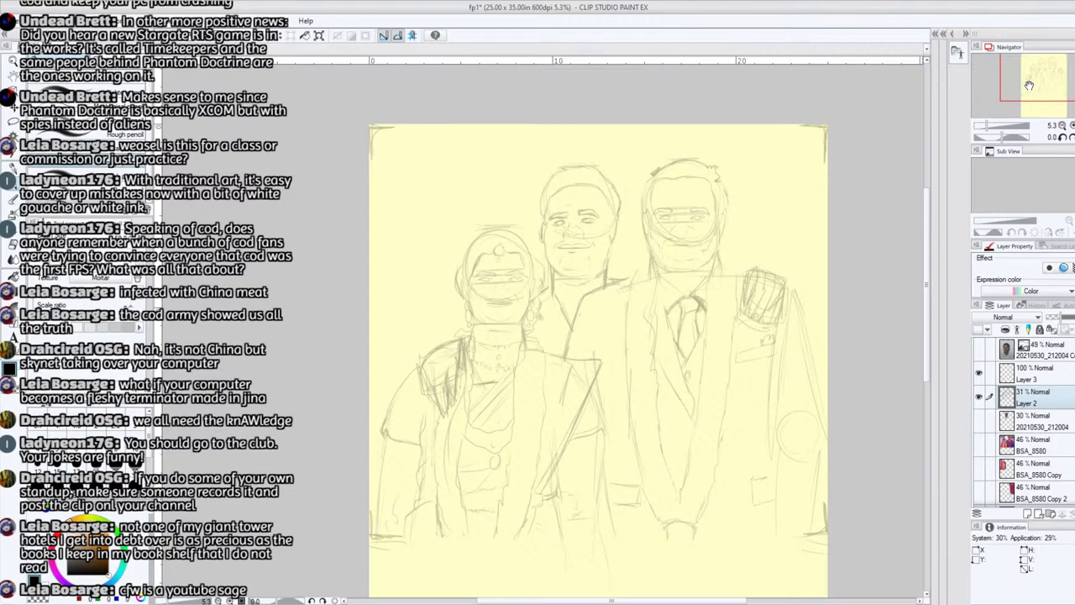
{"action": "left_click", "coordinate": [979, 442]}
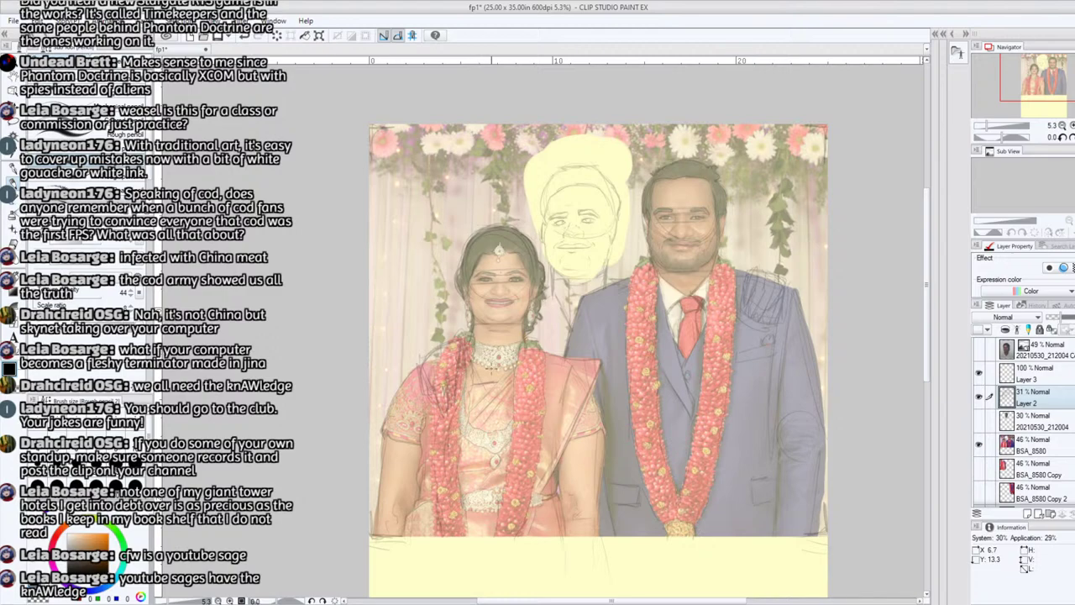
{"action": "left_click", "coordinate": [979, 443]}
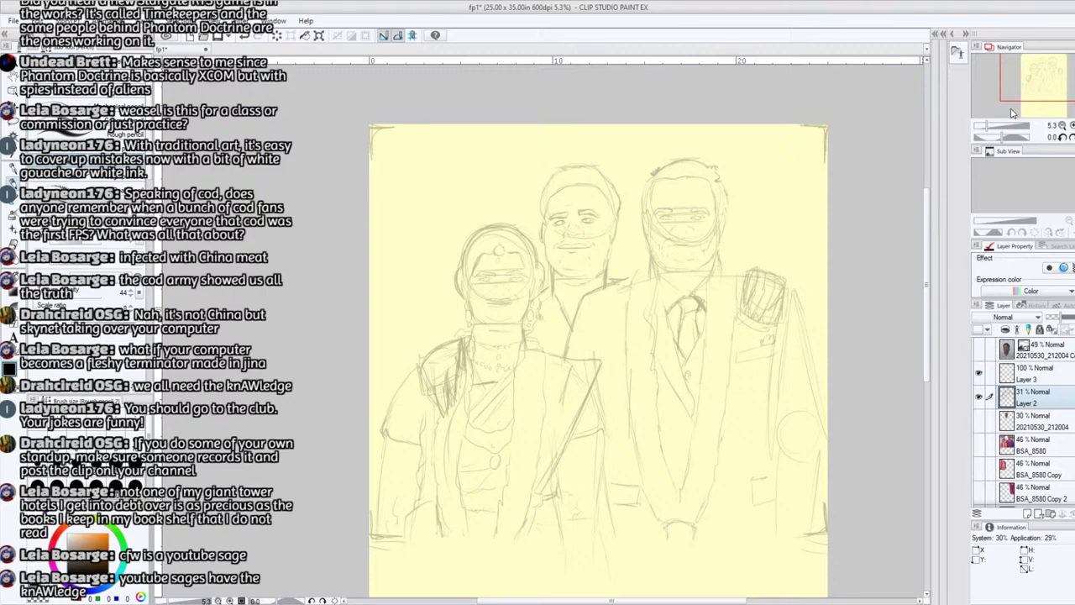
- Shade the iris and darken the outline of the older man's eye on the woman's side
{"action": "left_click_drag", "start_coordinate": [991, 125], "coordinate": [995, 126]}
{"action": "left_click_drag", "start_coordinate": [1035, 76], "coordinate": [1037, 64]}
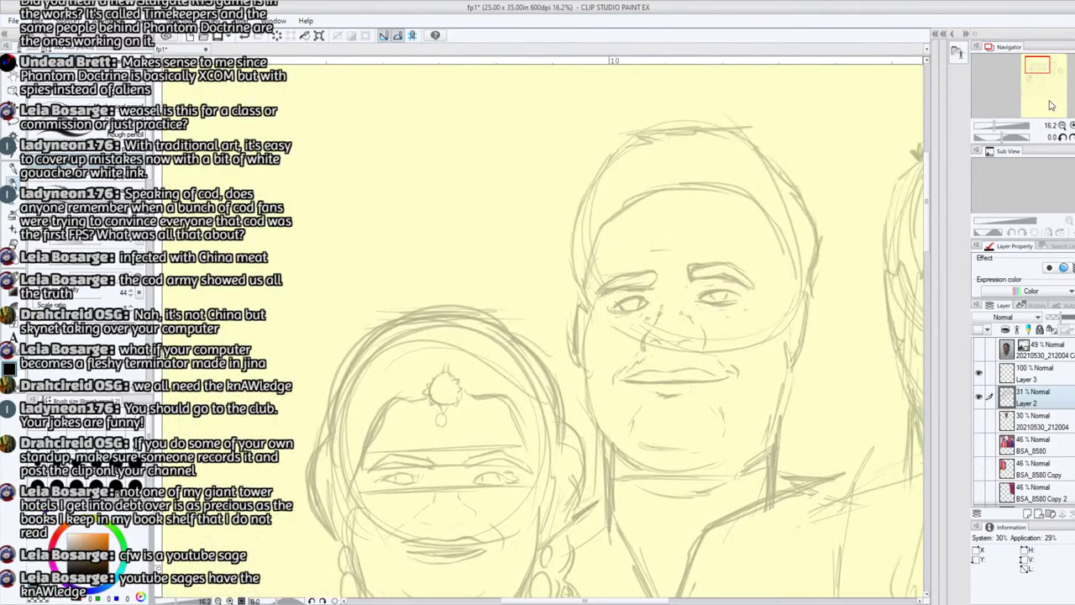
{"action": "left_click", "coordinate": [1000, 125]}
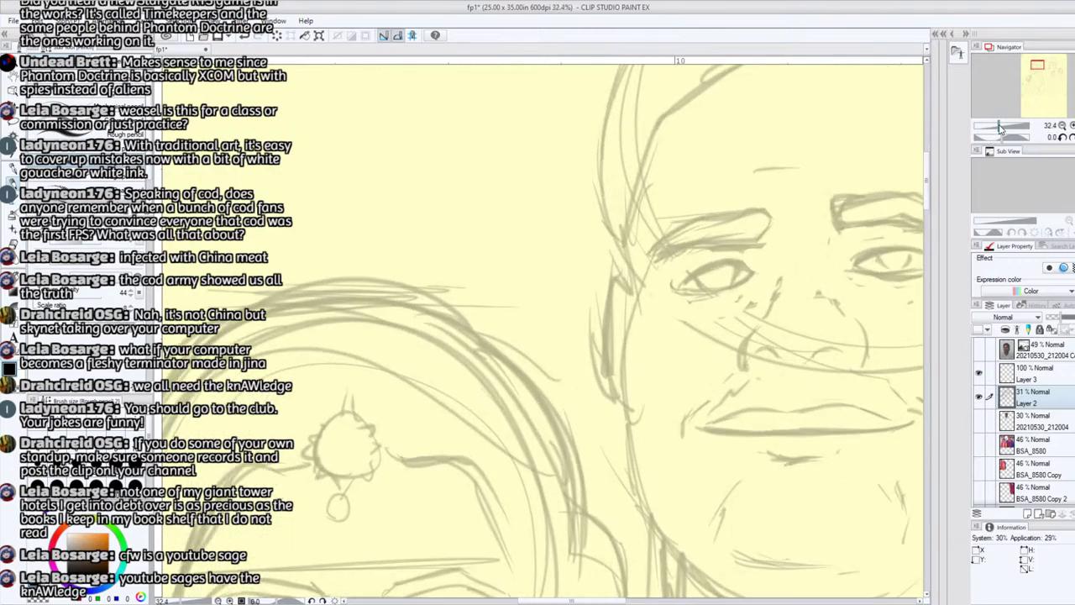
{"action": "left_click_drag", "start_coordinate": [1033, 68], "coordinate": [1035, 69]}
{"action": "left_click", "coordinate": [1000, 126]}
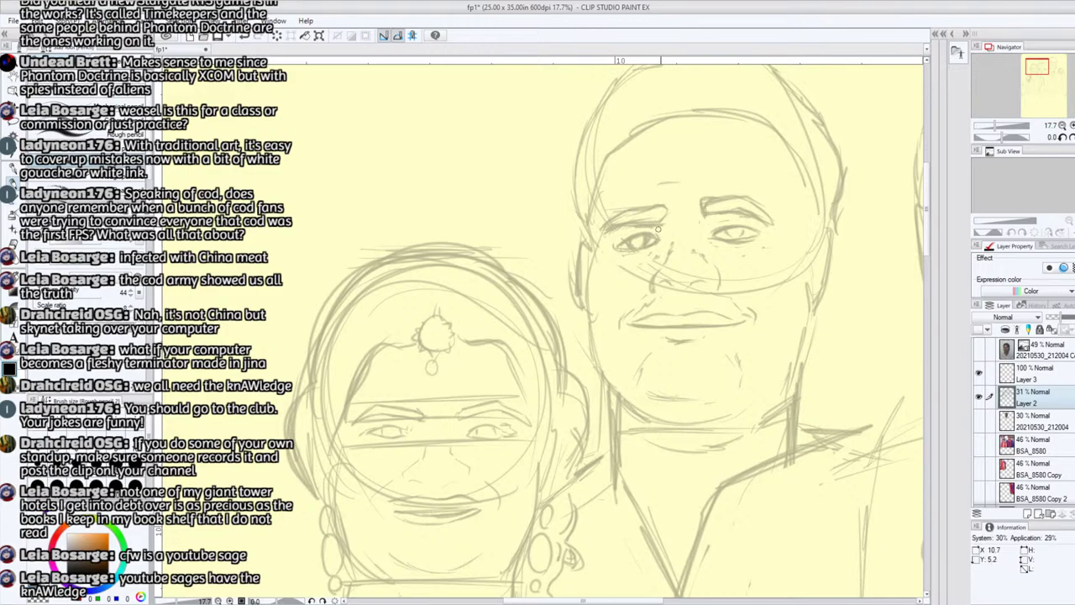
- Trace the upper ends of the suited man's flower garland beside his neck with the BSA_8580 photo shown, and hide the photo again
{"action": "left_click_drag", "start_coordinate": [1035, 66], "coordinate": [1031, 71]}
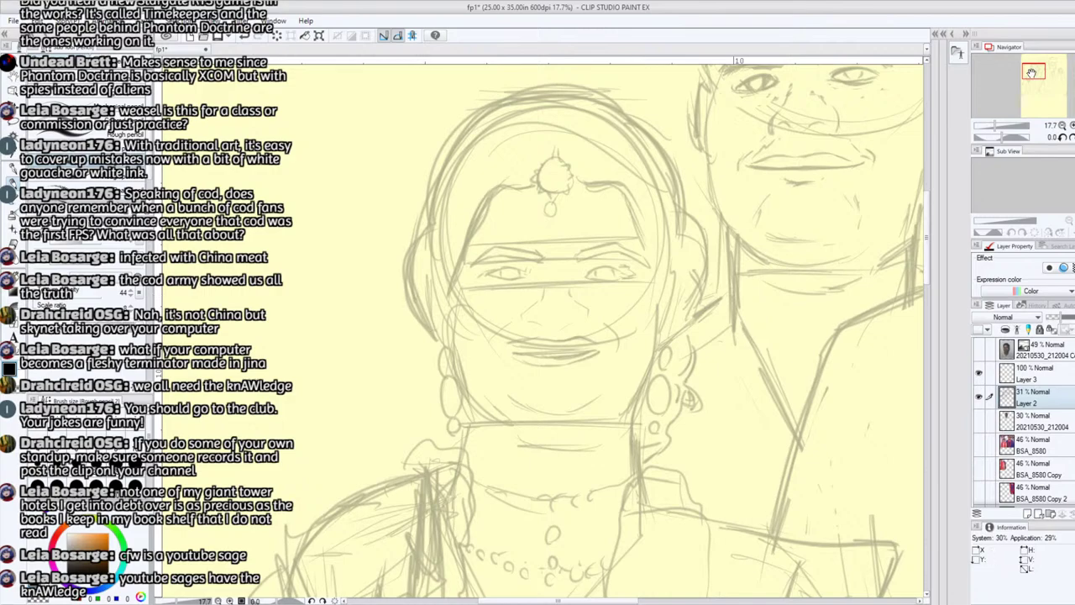
{"action": "left_click_drag", "start_coordinate": [1031, 72], "coordinate": [1031, 76]}
{"action": "left_click_drag", "start_coordinate": [995, 126], "coordinate": [992, 128]}
{"action": "left_click_drag", "start_coordinate": [1030, 77], "coordinate": [1043, 75]}
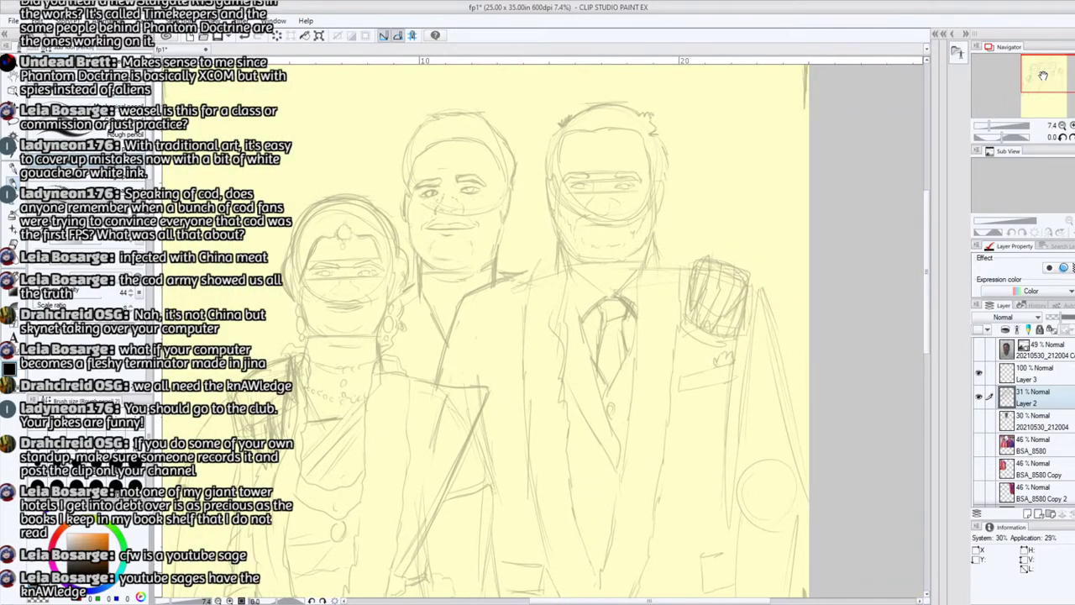
{"action": "left_click_drag", "start_coordinate": [990, 125], "coordinate": [990, 125]}
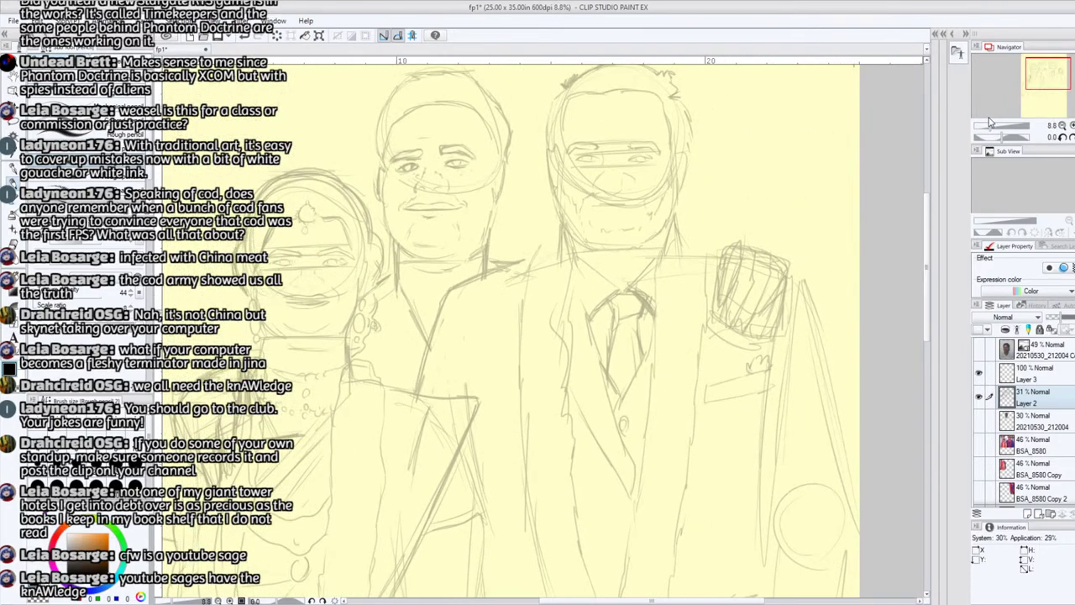
{"action": "left_click", "coordinate": [980, 445]}
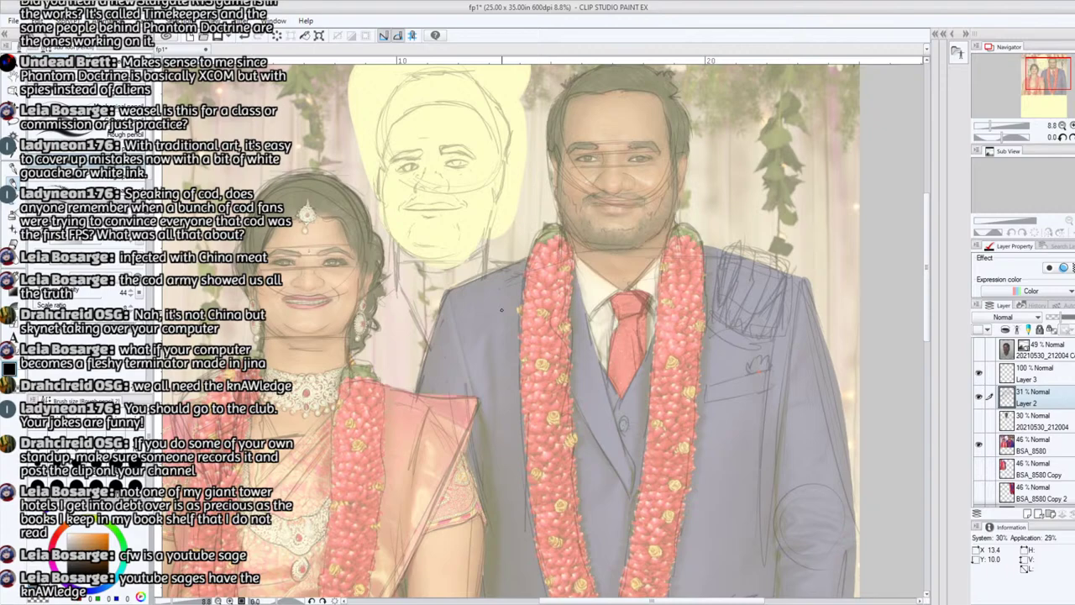
{"action": "left_click", "coordinate": [980, 443]}
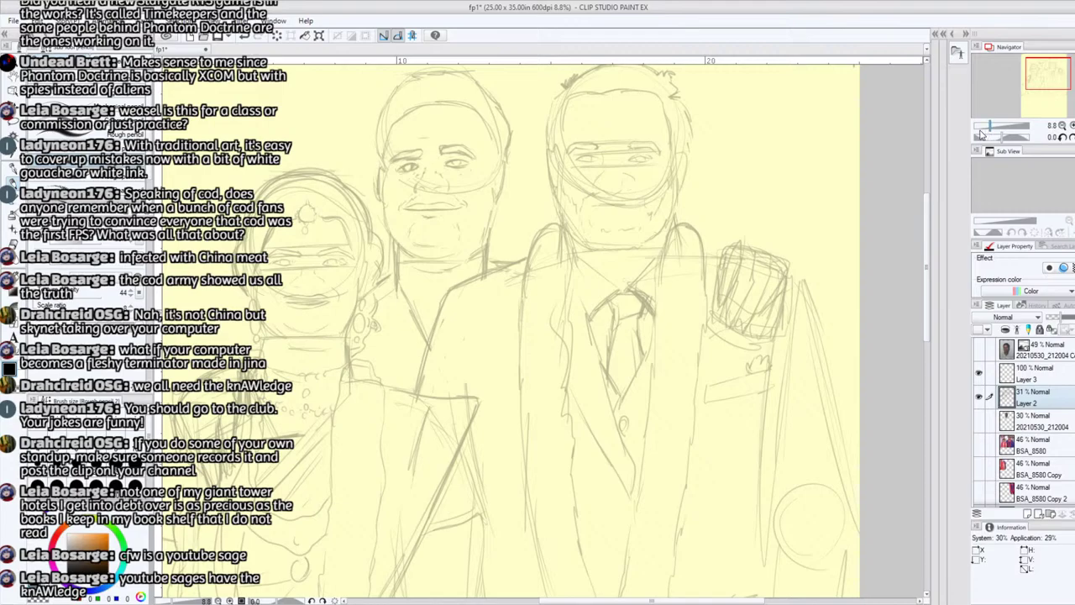
- Show the BSA_8580 photo and trace the suited man's moustache, mouth line and the contour of his nose
{"action": "left_click", "coordinate": [980, 443]}
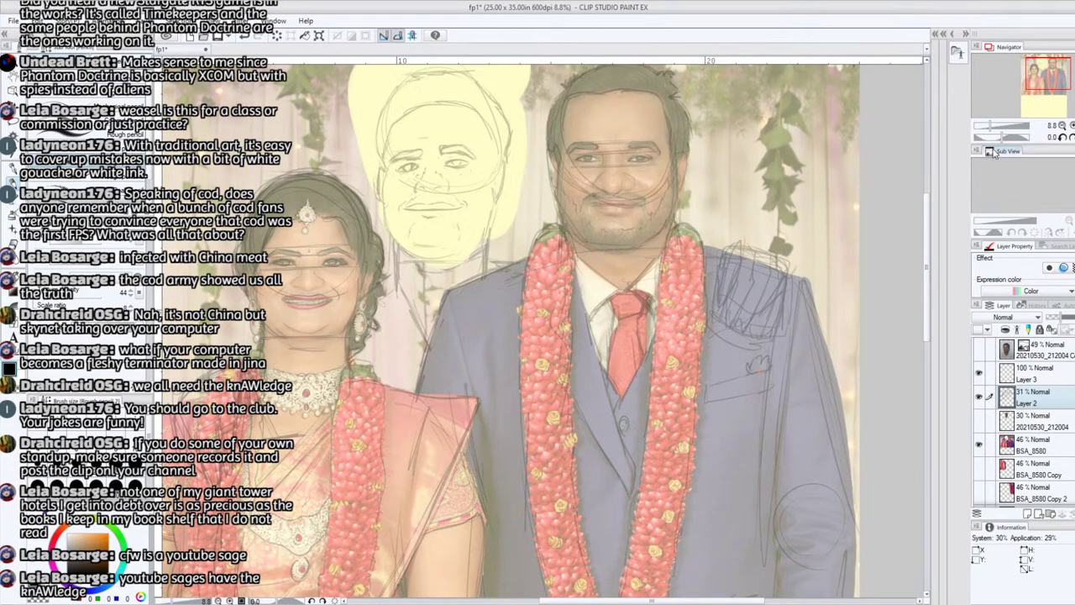
{"action": "left_click", "coordinate": [994, 137]}
{"action": "left_click_drag", "start_coordinate": [990, 126], "coordinate": [996, 126]}
{"action": "left_click_drag", "start_coordinate": [1043, 95], "coordinate": [1050, 67]}
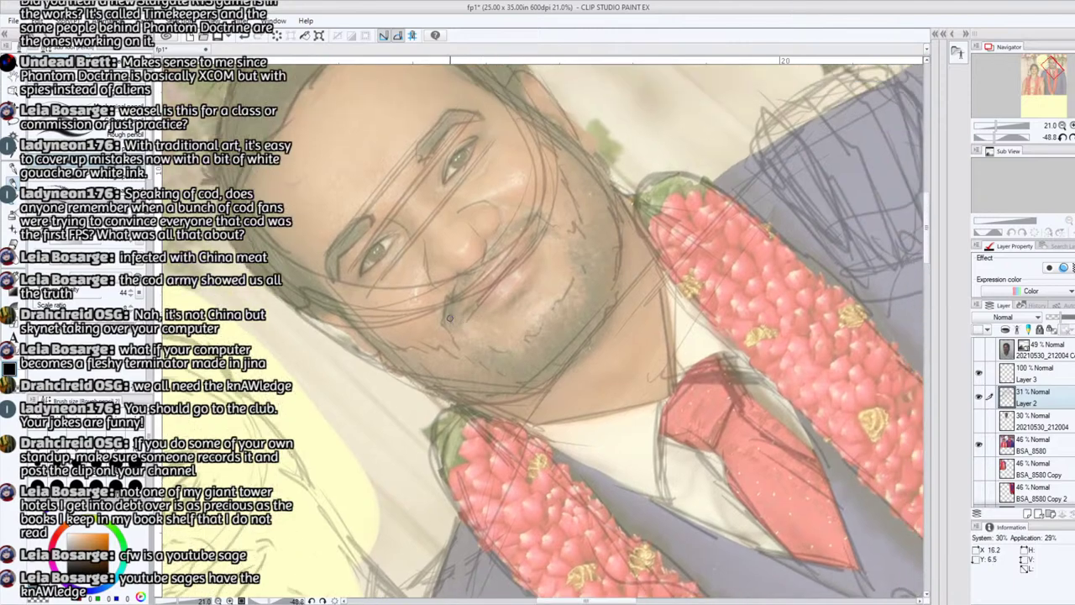
{"action": "mouse_move", "coordinate": [448, 316]}
{"action": "left_mouse_down"}
{"action": "mouse_move", "coordinate": [525, 214]}
{"action": "mouse_move", "coordinate": [541, 220]}
{"action": "mouse_move", "coordinate": [540, 238]}
{"action": "mouse_move", "coordinate": [454, 318]}
{"action": "mouse_move", "coordinate": [535, 238]}
{"action": "left_mouse_up"}
{"action": "left_click_drag", "start_coordinate": [456, 313], "coordinate": [514, 239]}
{"action": "left_click_drag", "start_coordinate": [501, 299], "coordinate": [521, 279]}
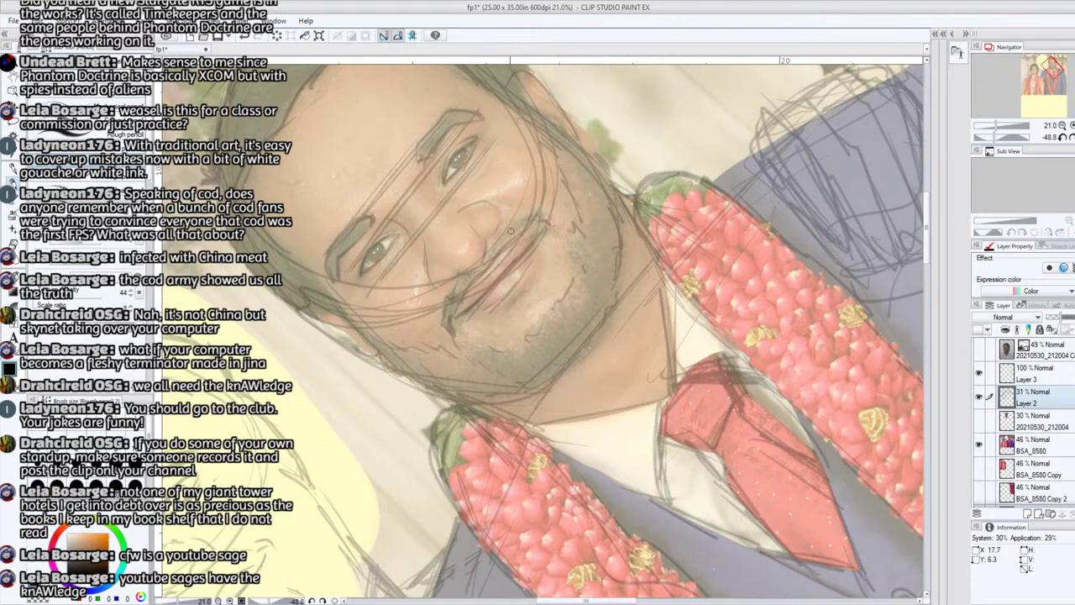
{"action": "left_click_drag", "start_coordinate": [461, 209], "coordinate": [486, 201]}
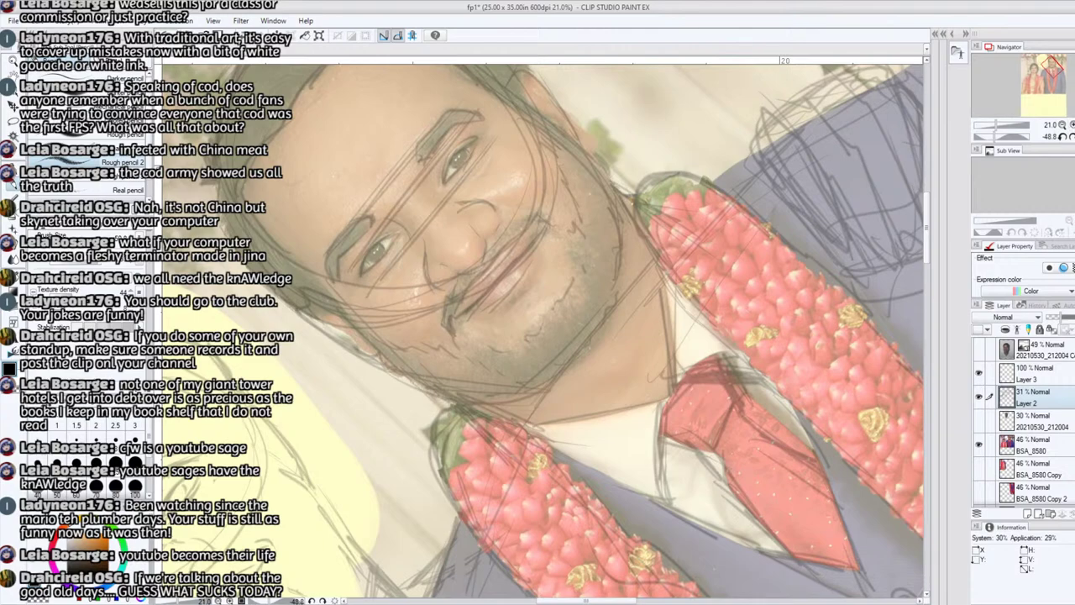
- Hide the BSA_8580 photo and draw straight border lines along the page's upper edge and across the page beneath the three figures
{"action": "left_click", "coordinate": [1071, 136]}
{"action": "left_click_drag", "start_coordinate": [1052, 68], "coordinate": [1049, 63]}
{"action": "left_click_drag", "start_coordinate": [998, 126], "coordinate": [992, 125]}
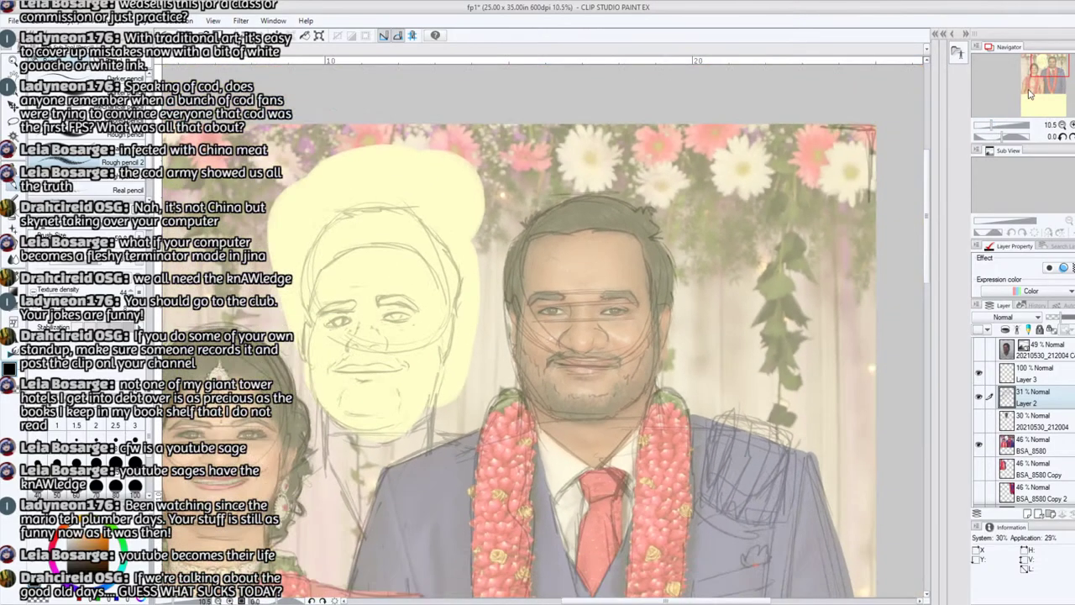
{"action": "left_click_drag", "start_coordinate": [1046, 72], "coordinate": [1042, 87]}
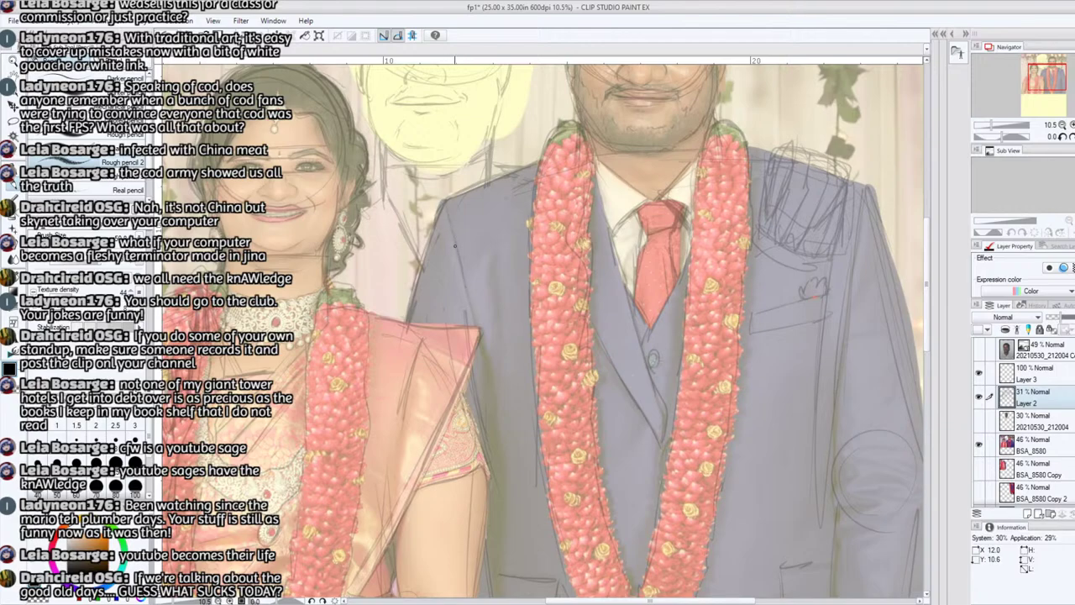
{"action": "left_click_drag", "start_coordinate": [1011, 126], "coordinate": [992, 128]}
{"action": "left_click", "coordinate": [979, 443]}
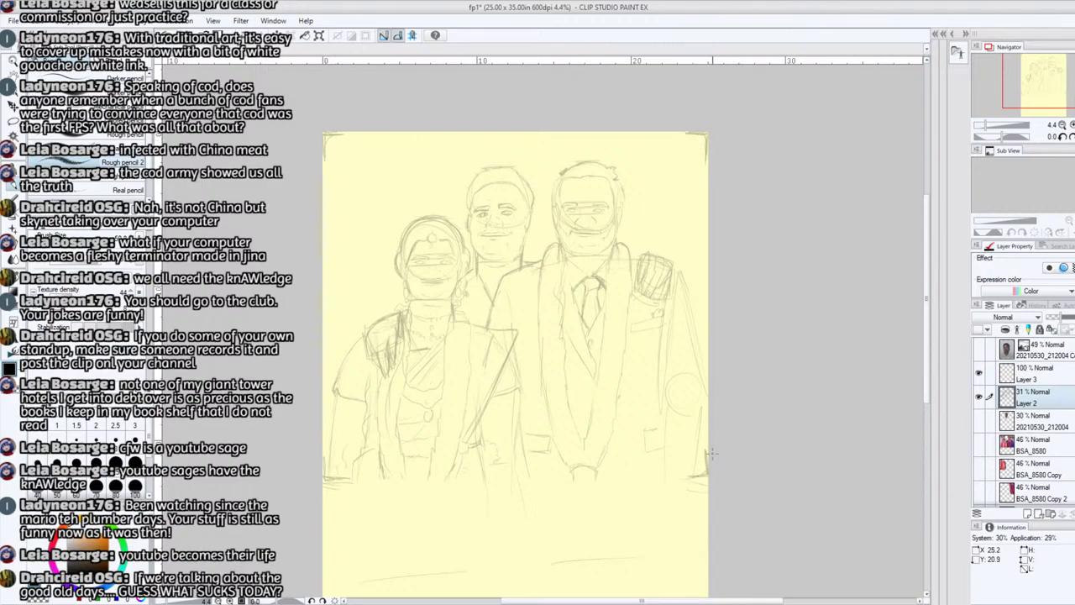
{"action": "left_click_drag", "start_coordinate": [1002, 137], "coordinate": [992, 137]}
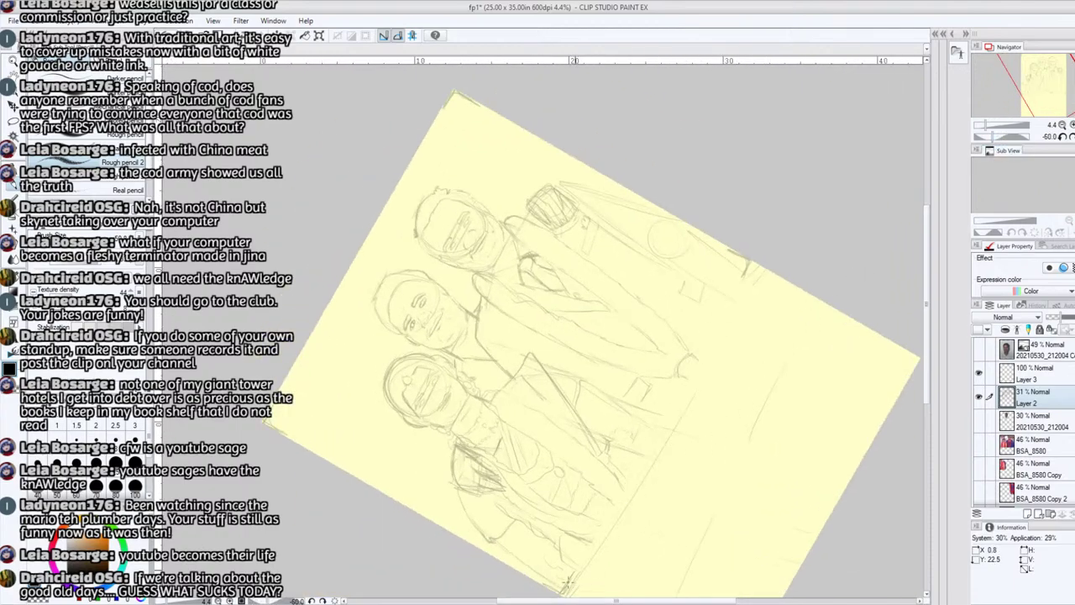
{"action": "left_click_drag", "start_coordinate": [654, 431], "coordinate": [746, 282]}
{"action": "left_click", "coordinate": [1070, 137]}
- Crop the canvas to a rectangle of about 25 x 22.3 in around the three figures and clear the selection
{"action": "left_click_drag", "start_coordinate": [1039, 96], "coordinate": [1043, 98]}
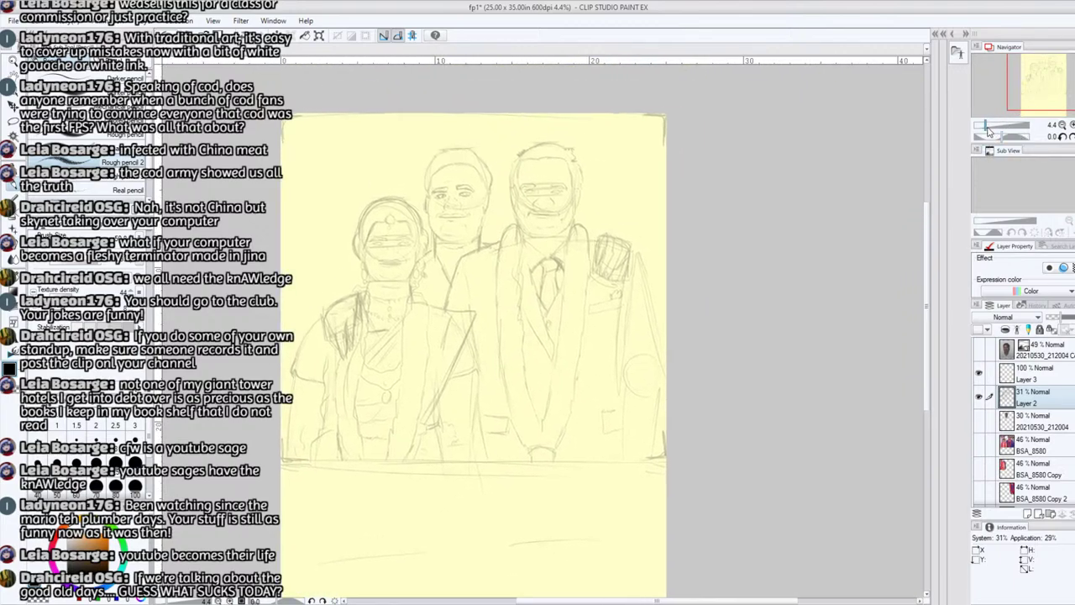
{"action": "left_click_drag", "start_coordinate": [987, 125], "coordinate": [978, 125]}
{"action": "left_click", "coordinate": [15, 122]}
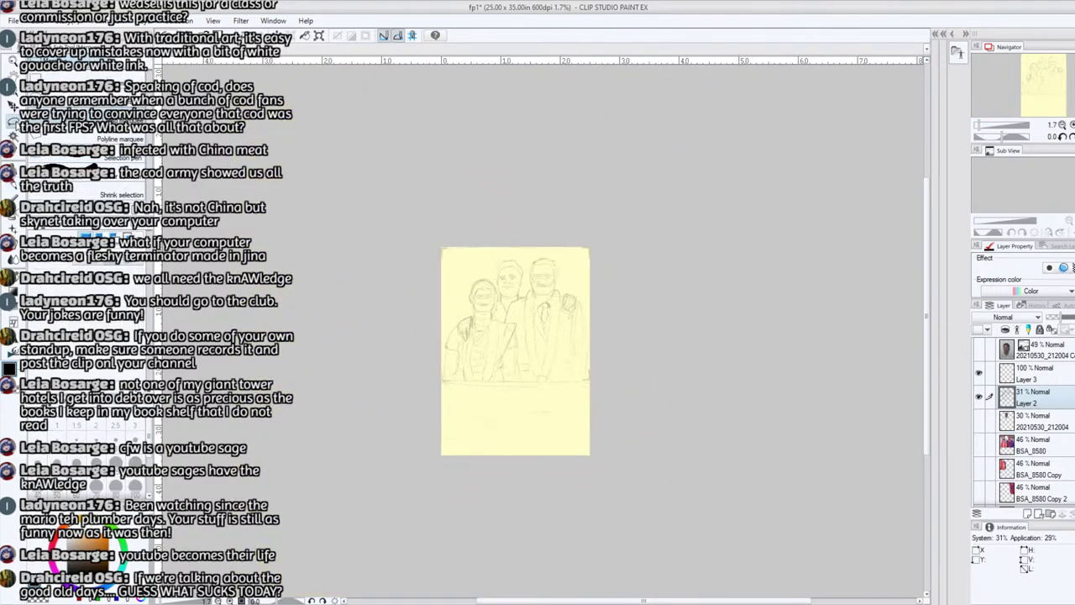
{"action": "left_click", "coordinate": [82, 79]}
{"action": "mouse_move", "coordinate": [431, 243]}
{"action": "left_mouse_down"}
{"action": "mouse_move", "coordinate": [504, 316]}
{"action": "mouse_move", "coordinate": [594, 376]}
{"action": "left_mouse_up"}
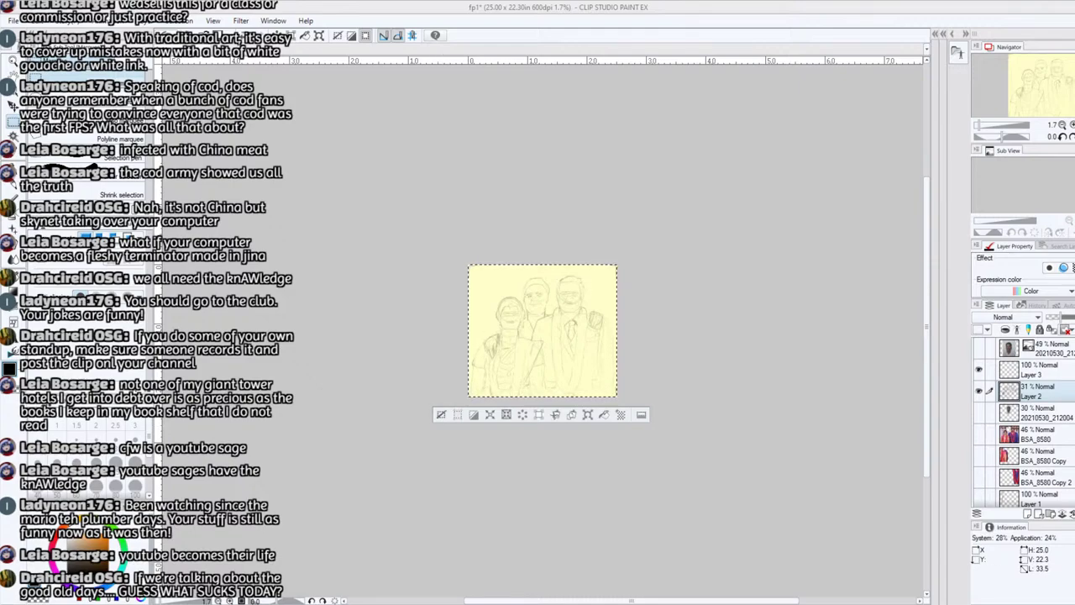
{"action": "left_click", "coordinate": [440, 414]}
- On Layer 3, trace the left edge of the middle man's hair from the ear upward with the Darker pencil
{"action": "left_click_drag", "start_coordinate": [988, 126], "coordinate": [991, 126]}
{"action": "left_click_drag", "start_coordinate": [1043, 88], "coordinate": [1042, 71]}
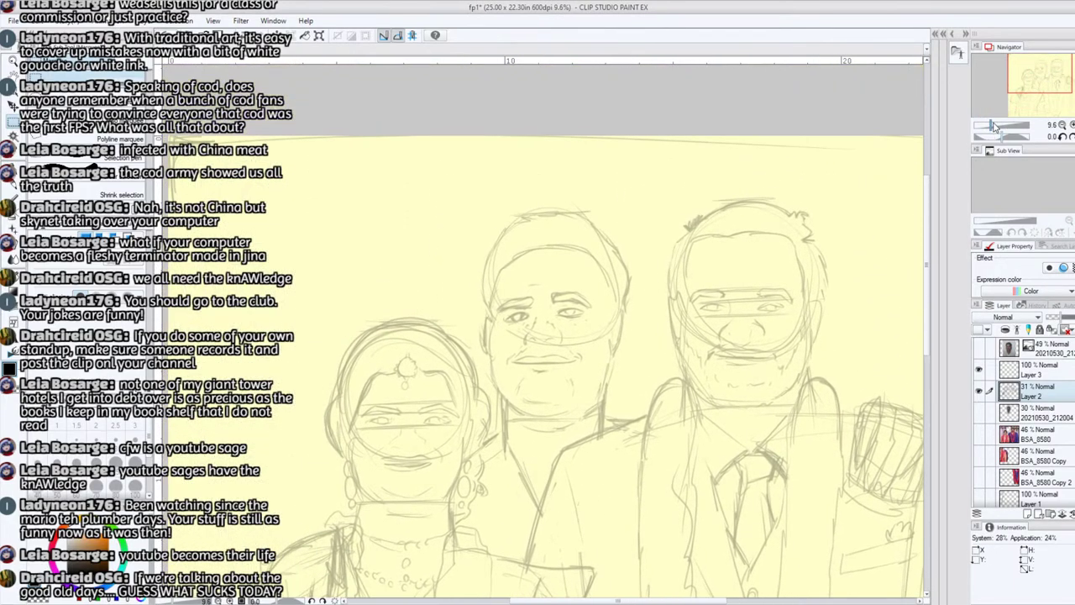
{"action": "left_click_drag", "start_coordinate": [992, 126], "coordinate": [999, 125]}
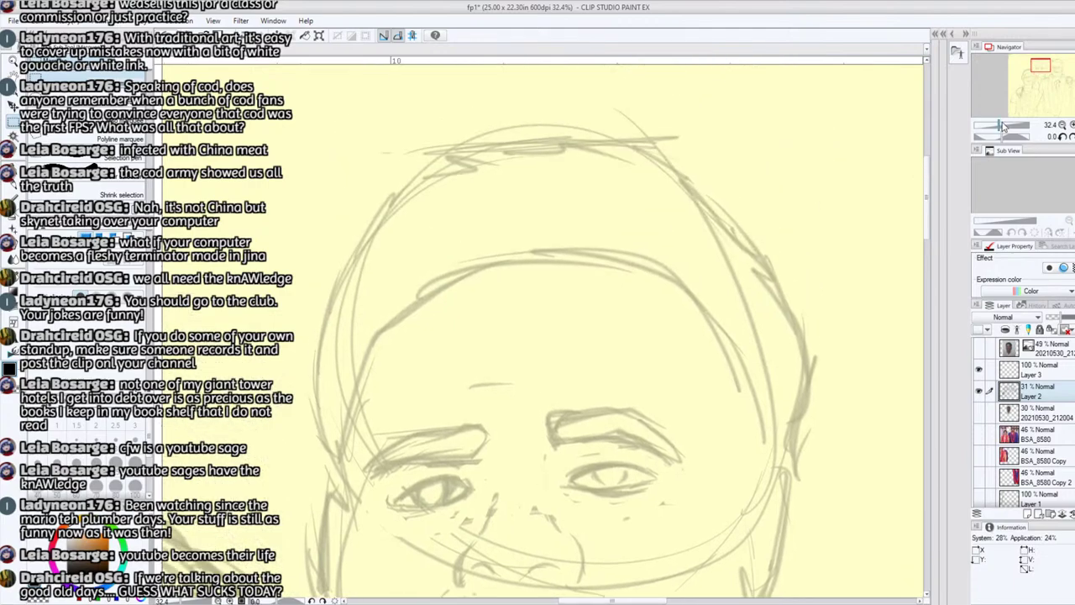
{"action": "scroll", "coordinate": [1050, 70], "scroll_direction": "down", "scroll_amount": 2}
{"action": "left_click_drag", "start_coordinate": [1053, 71], "coordinate": [1051, 73]}
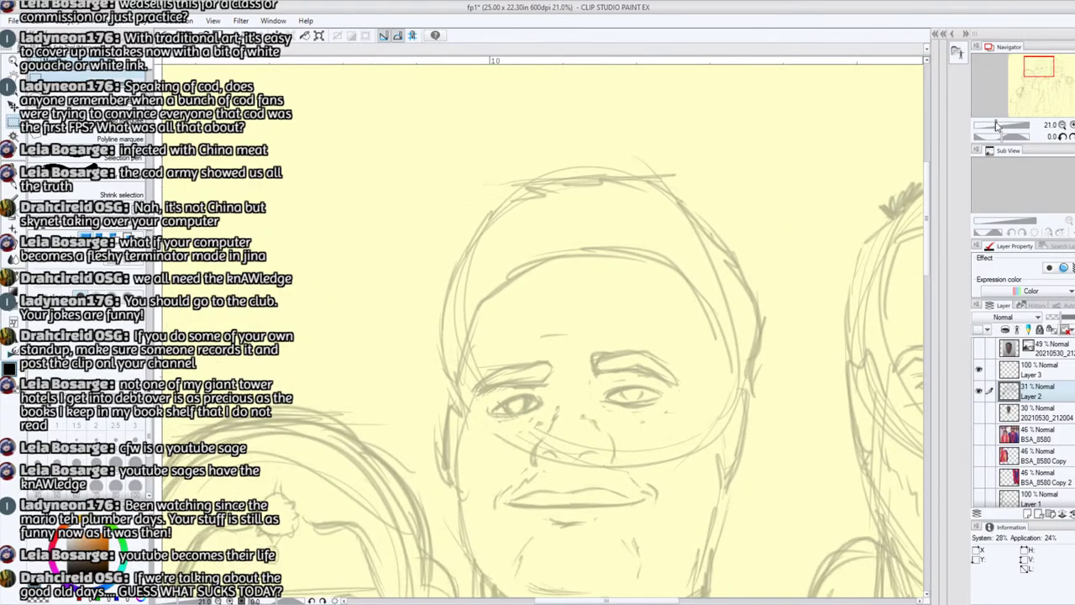
{"action": "left_click_drag", "start_coordinate": [995, 124], "coordinate": [999, 123]}
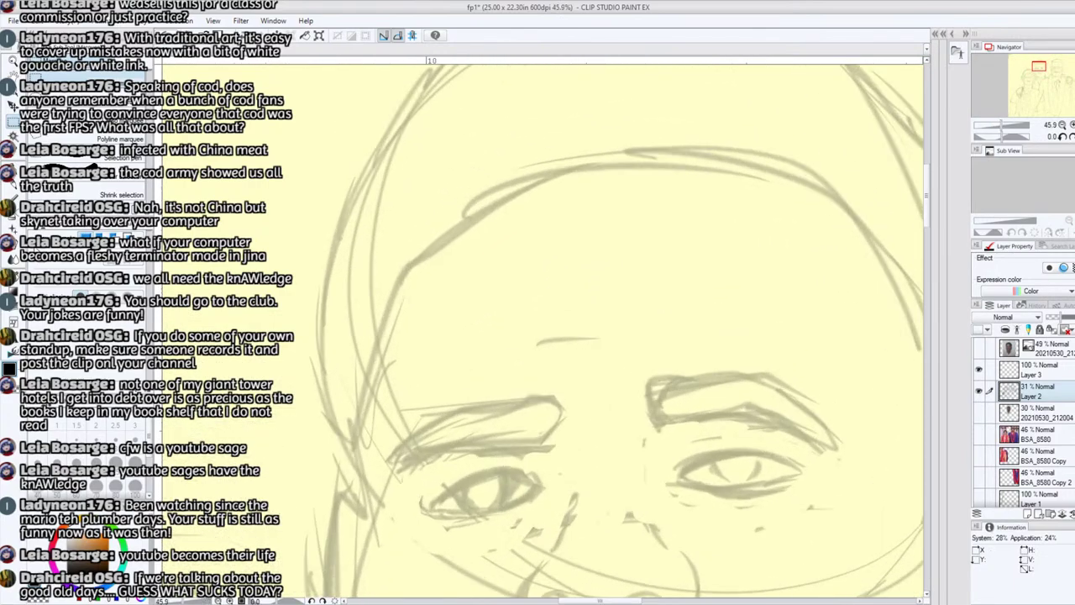
{"action": "left_click", "coordinate": [15, 191]}
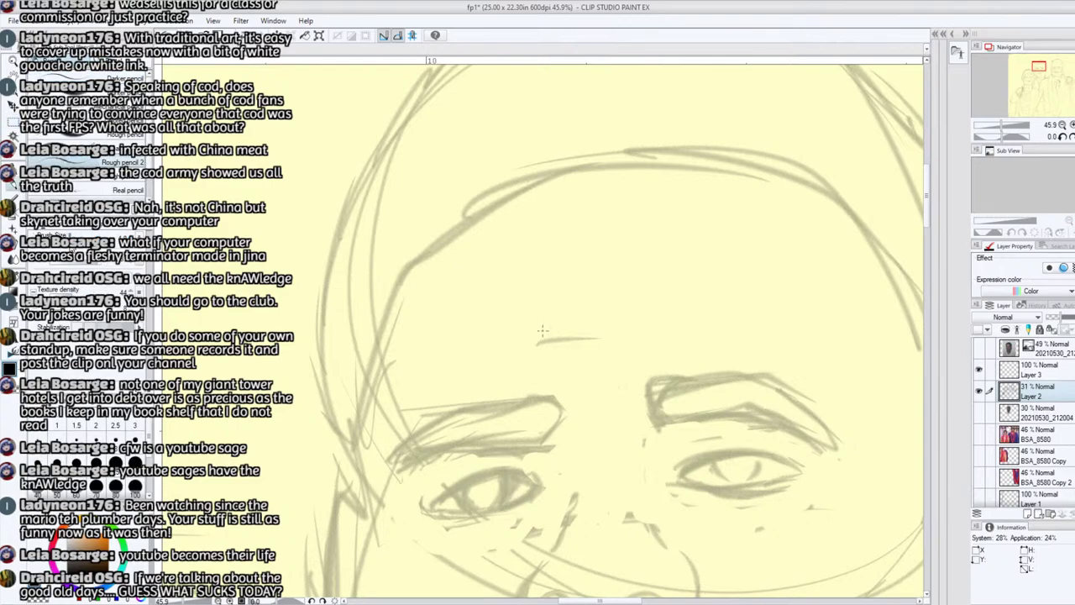
{"action": "left_click", "coordinate": [116, 79]}
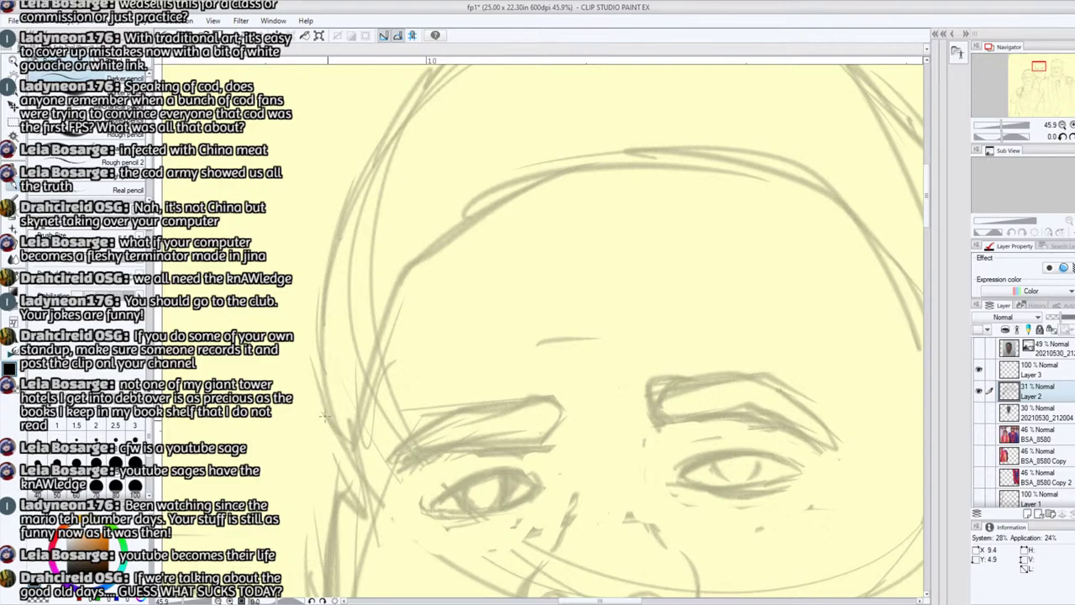
{"action": "left_click", "coordinate": [1048, 370]}
{"action": "left_click", "coordinate": [980, 370]}
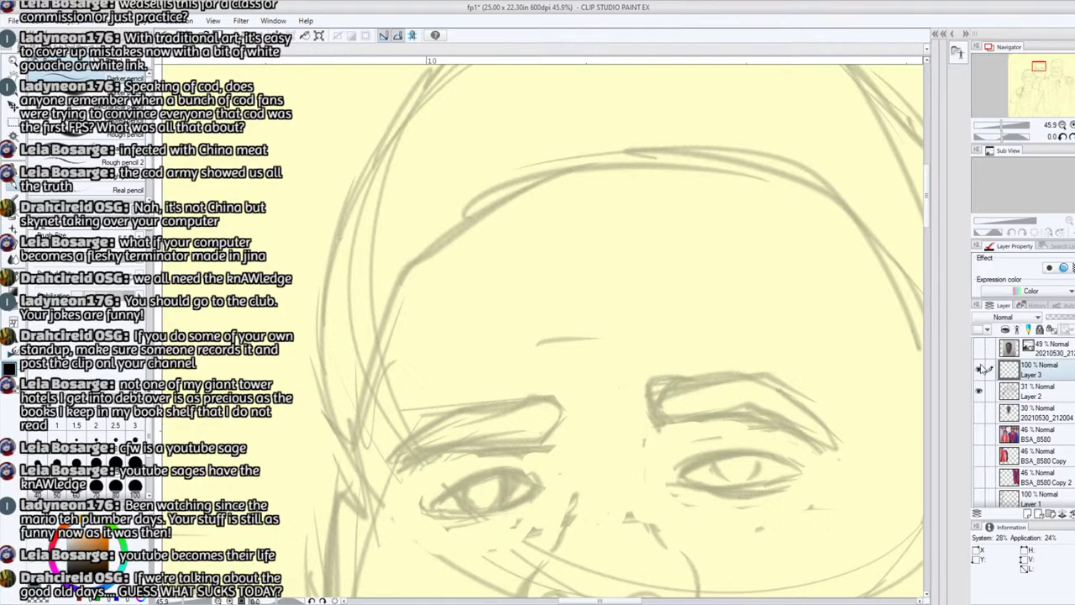
{"action": "mouse_move", "coordinate": [343, 447]}
{"action": "left_mouse_down"}
{"action": "mouse_move", "coordinate": [310, 357]}
{"action": "mouse_move", "coordinate": [324, 410]}
{"action": "mouse_move", "coordinate": [311, 343]}
{"action": "mouse_move", "coordinate": [324, 401]}
{"action": "mouse_move", "coordinate": [314, 311]}
{"action": "mouse_move", "coordinate": [319, 361]}
{"action": "mouse_move", "coordinate": [320, 277]}
{"action": "mouse_move", "coordinate": [316, 340]}
{"action": "mouse_move", "coordinate": [351, 195]}
{"action": "left_mouse_up"}
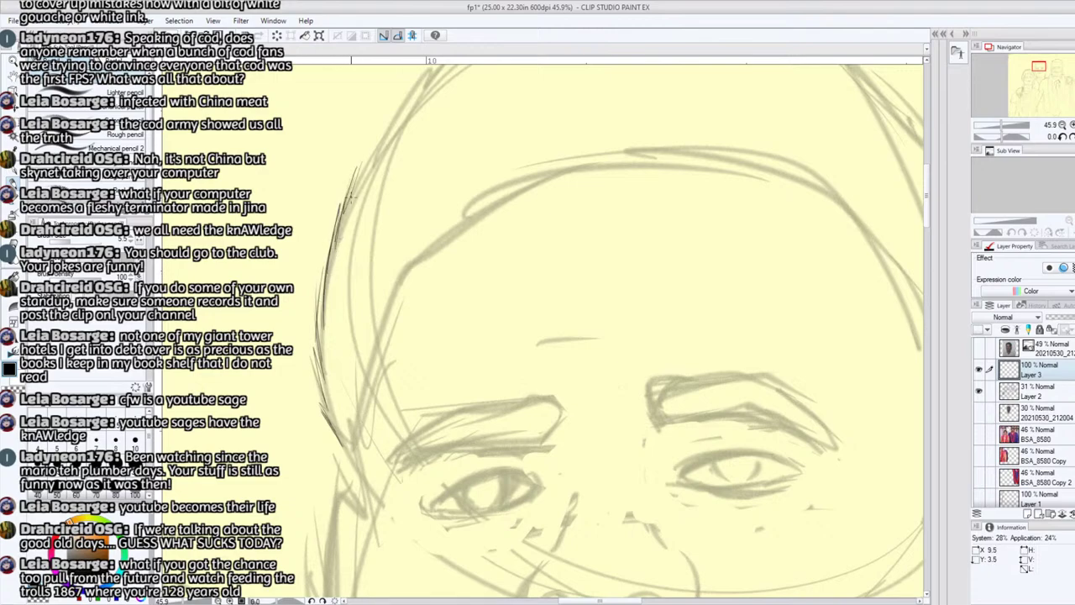
- Continue the middle man's hair outline from the left side over the upper curve toward the crown with short pencil strokes
{"action": "left_click_drag", "start_coordinate": [1039, 71], "coordinate": [1037, 63]}
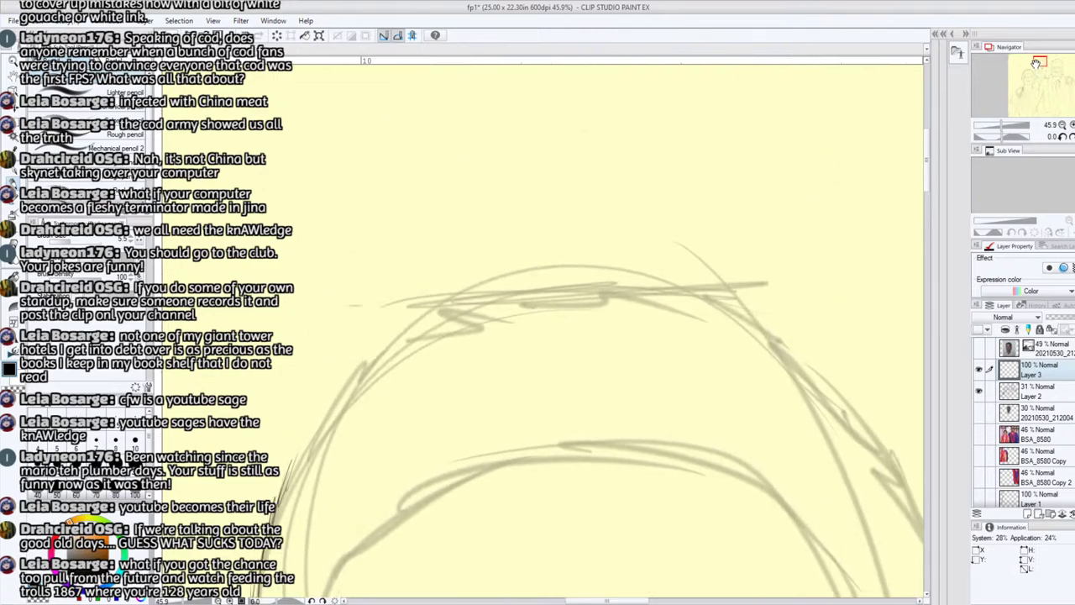
{"action": "mouse_move", "coordinate": [289, 486]}
{"action": "left_mouse_down"}
{"action": "mouse_move", "coordinate": [340, 383]}
{"action": "mouse_move", "coordinate": [338, 395]}
{"action": "mouse_move", "coordinate": [414, 312]}
{"action": "mouse_move", "coordinate": [484, 269]}
{"action": "left_mouse_up"}
{"action": "left_click_drag", "start_coordinate": [1000, 137], "coordinate": [994, 137]}
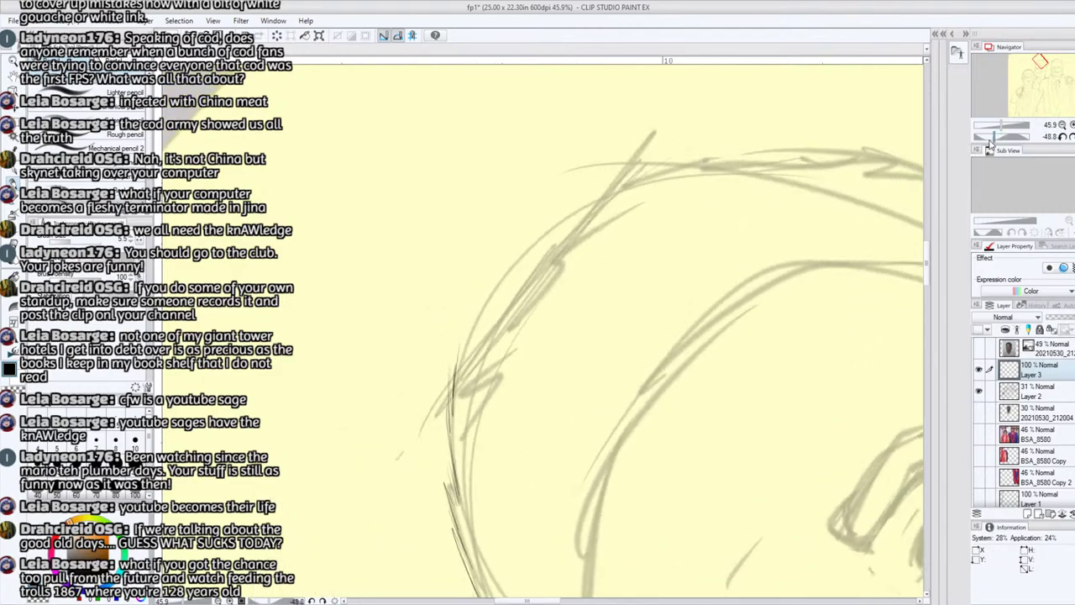
{"action": "left_click_drag", "start_coordinate": [451, 405], "coordinate": [489, 295]}
{"action": "left_click_drag", "start_coordinate": [456, 379], "coordinate": [500, 278]}
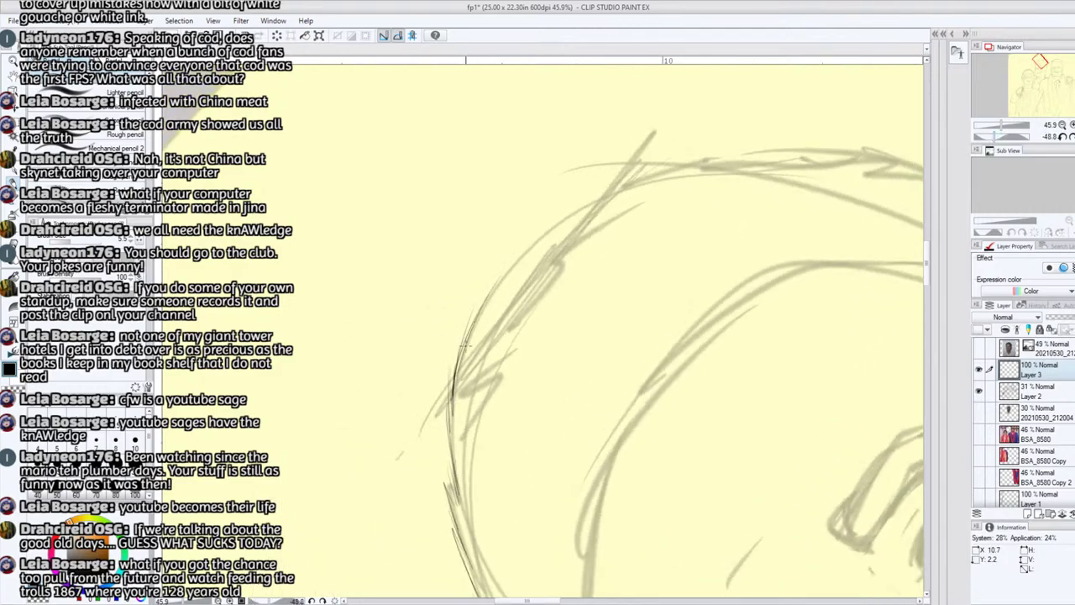
{"action": "mouse_move", "coordinate": [467, 341]}
{"action": "left_mouse_down"}
{"action": "mouse_move", "coordinate": [502, 267]}
{"action": "mouse_move", "coordinate": [489, 301]}
{"action": "mouse_move", "coordinate": [511, 268]}
{"action": "mouse_move", "coordinate": [621, 187]}
{"action": "mouse_move", "coordinate": [605, 198]}
{"action": "left_mouse_up"}
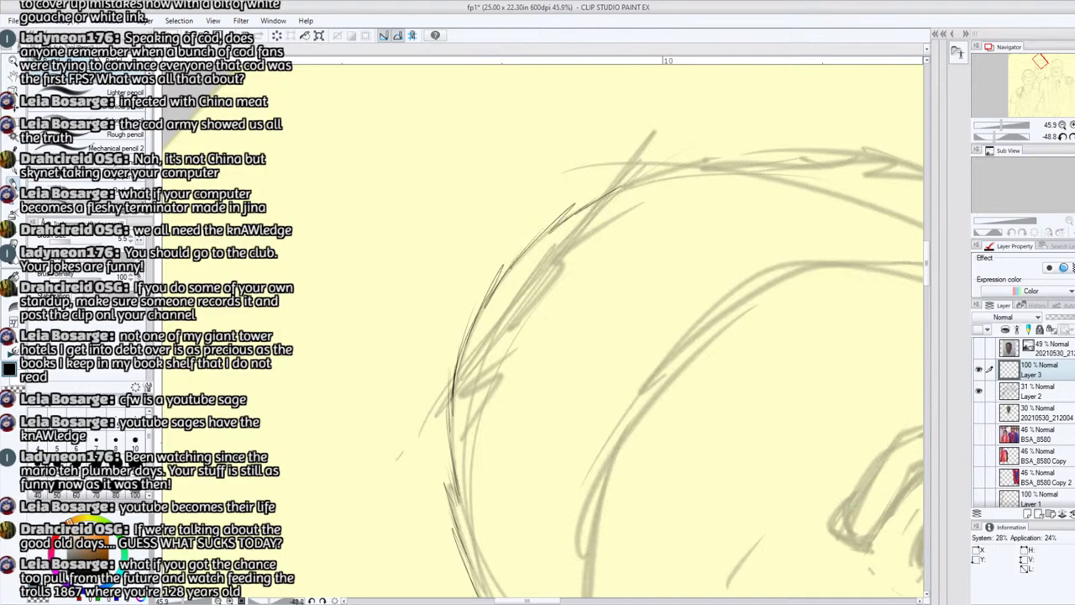
- Restore the canvas rotation and trace the right edge of the middle man's hair upward from above the ear
{"action": "left_click", "coordinate": [1071, 136]}
{"action": "left_click_drag", "start_coordinate": [1041, 64], "coordinate": [1046, 69]}
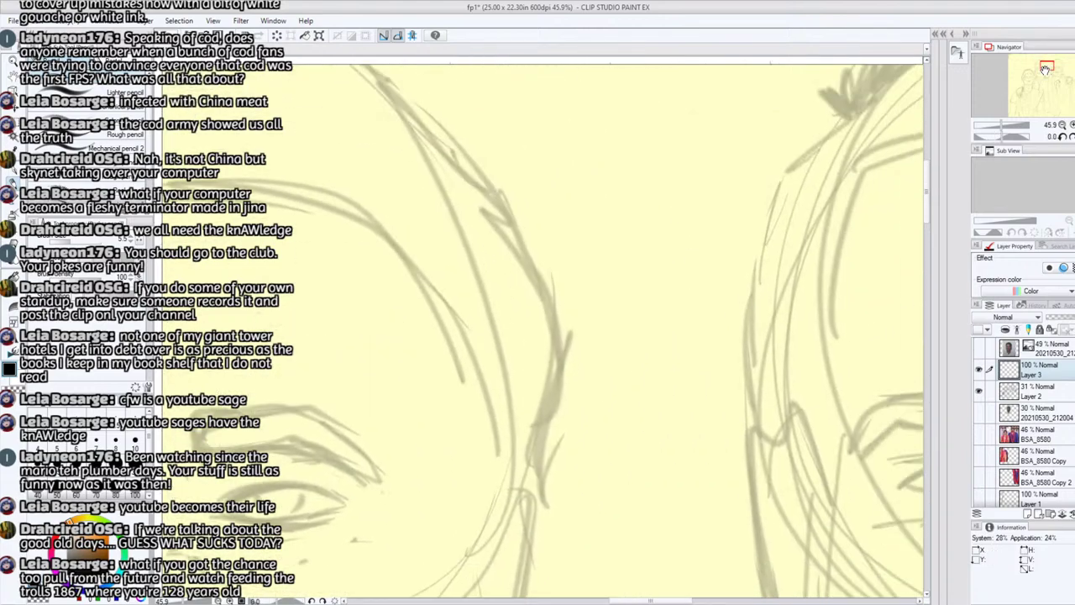
{"action": "left_click_drag", "start_coordinate": [539, 494], "coordinate": [552, 412]}
{"action": "mouse_move", "coordinate": [534, 451]}
{"action": "left_mouse_down"}
{"action": "mouse_move", "coordinate": [567, 327]}
{"action": "mouse_move", "coordinate": [562, 352]}
{"action": "mouse_move", "coordinate": [546, 274]}
{"action": "left_mouse_up"}
{"action": "mouse_move", "coordinate": [550, 311]}
{"action": "left_mouse_down"}
{"action": "mouse_move", "coordinate": [533, 249]}
{"action": "mouse_move", "coordinate": [528, 257]}
{"action": "mouse_move", "coordinate": [500, 204]}
{"action": "left_mouse_up"}
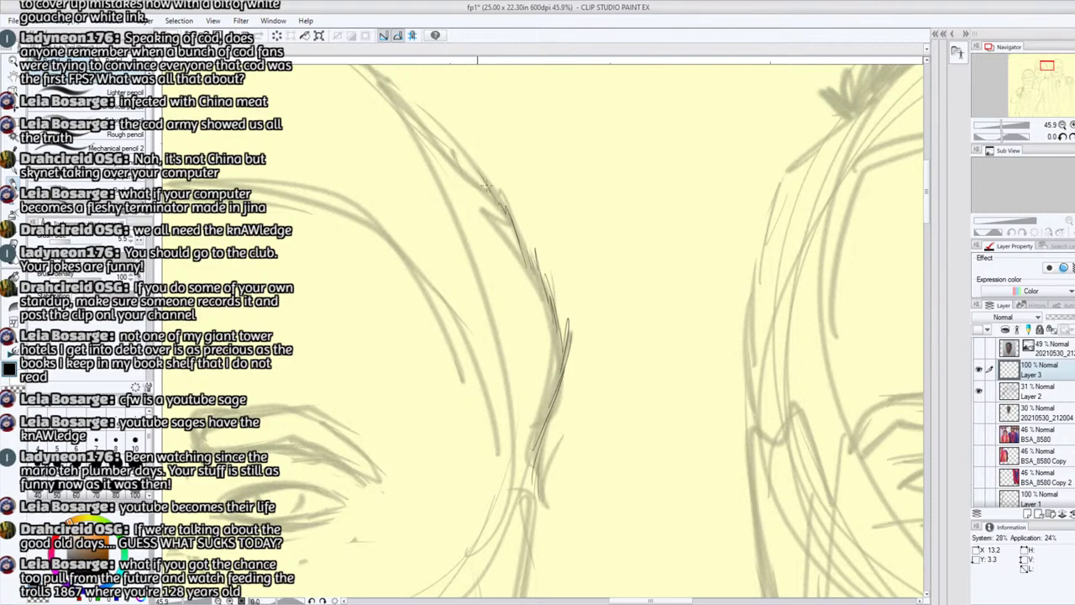
- Extend the right hair outline with short hair strokes up to the crown of the middle man's head
{"action": "left_click_drag", "start_coordinate": [469, 155], "coordinate": [485, 186]}
{"action": "left_click_drag", "start_coordinate": [450, 131], "coordinate": [463, 166]}
{"action": "mouse_move", "coordinate": [436, 126]}
{"action": "left_mouse_down"}
{"action": "mouse_move", "coordinate": [672, 171]}
{"action": "mouse_move", "coordinate": [642, 114]}
{"action": "left_mouse_up"}
{"action": "left_click_drag", "start_coordinate": [662, 154], "coordinate": [607, 89]}
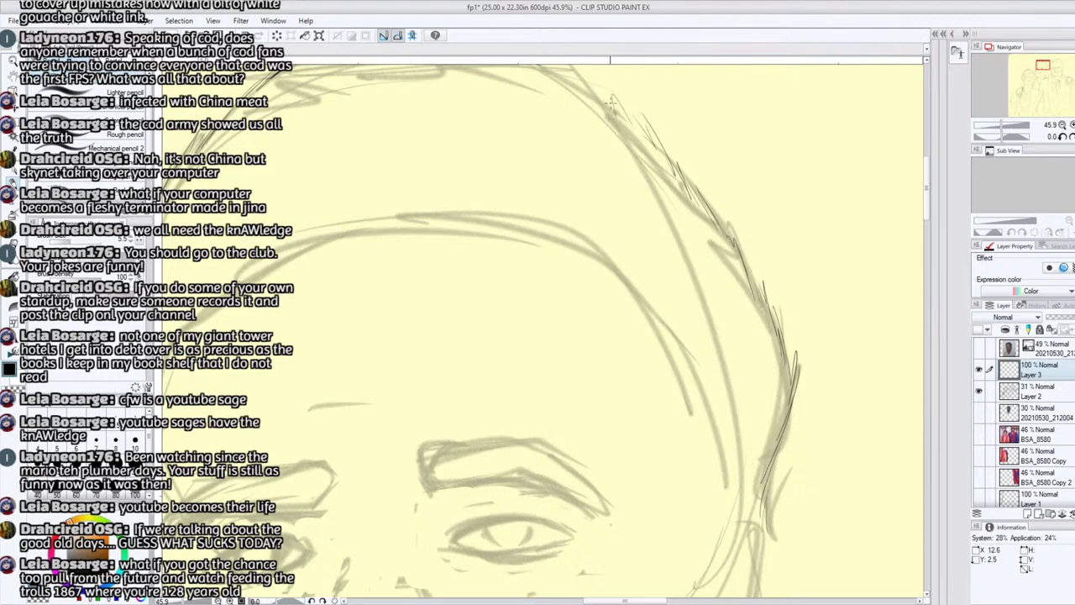
{"action": "left_click_drag", "start_coordinate": [1038, 66], "coordinate": [1043, 63]}
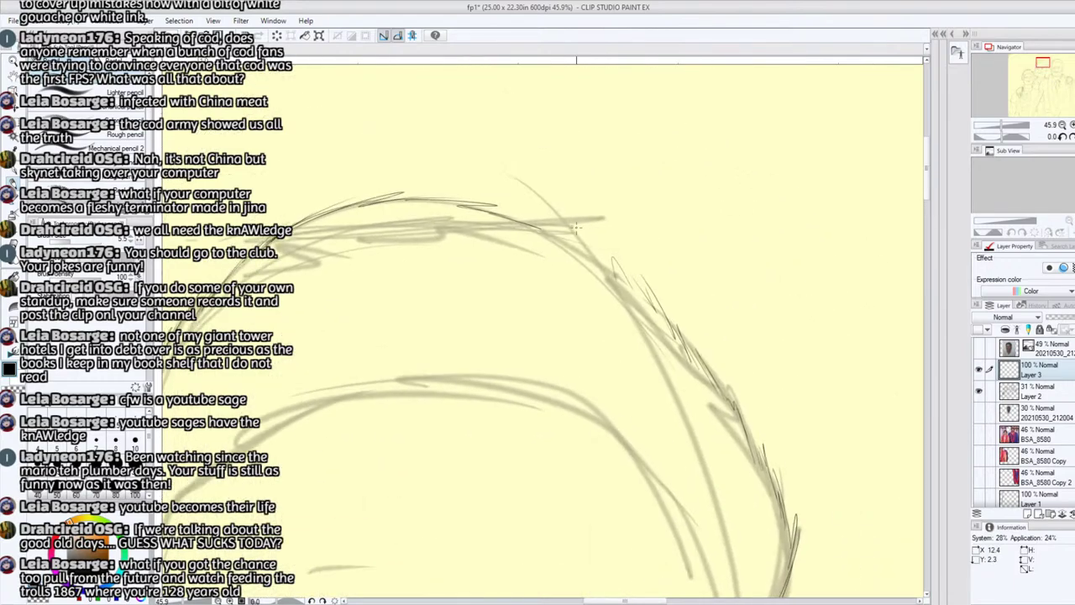
{"action": "mouse_move", "coordinate": [614, 270]}
{"action": "left_mouse_down"}
{"action": "mouse_move", "coordinate": [553, 217]}
{"action": "mouse_move", "coordinate": [537, 232]}
{"action": "left_mouse_up"}
- Compare the linework with the 20210530_212004 photo, then trace the middle man's hairline from the left temple to above his forehead
{"action": "left_click_drag", "start_coordinate": [1046, 65], "coordinate": [1038, 68]}
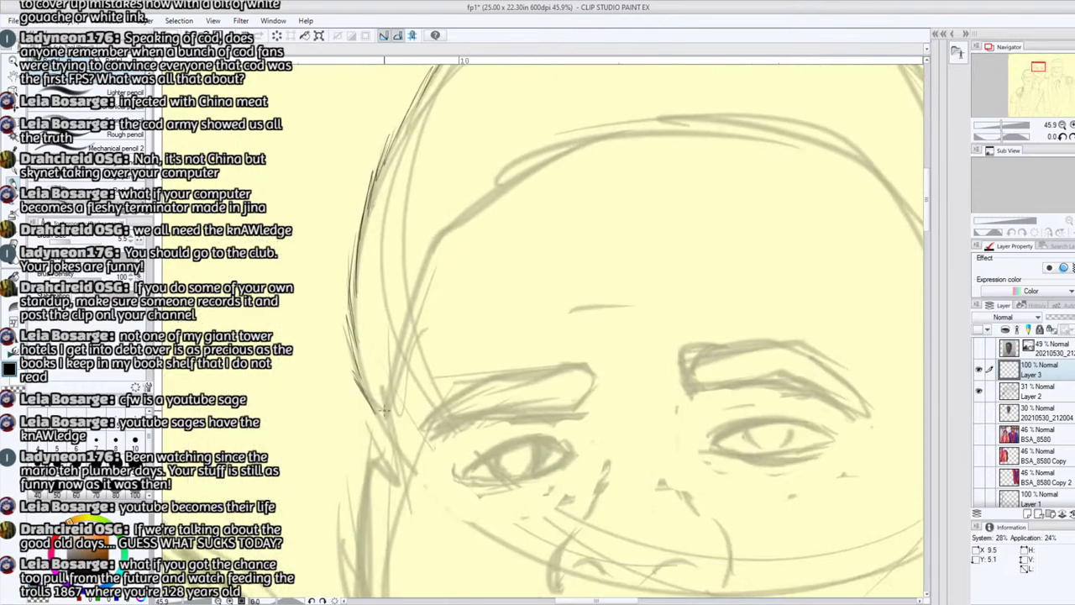
{"action": "left_click", "coordinate": [979, 411]}
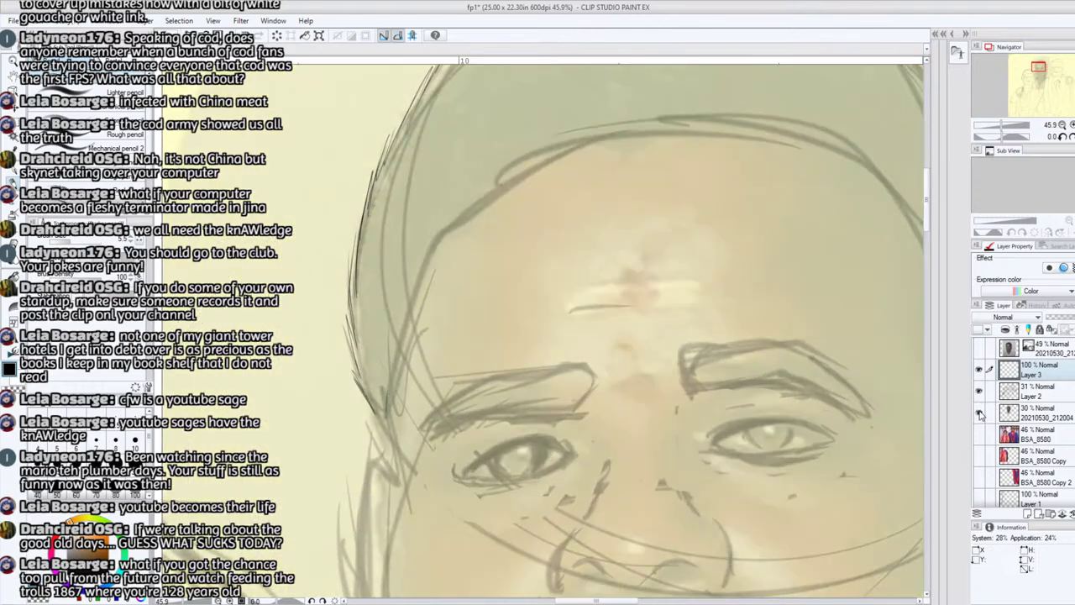
{"action": "left_click", "coordinate": [978, 412]}
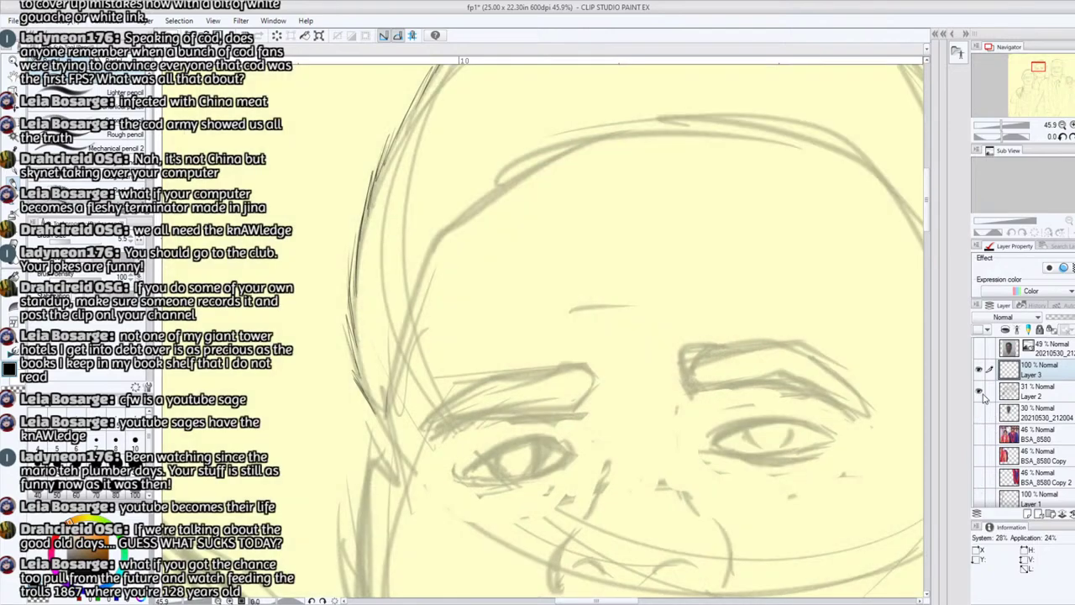
{"action": "left_click", "coordinate": [979, 392]}
{"action": "left_click", "coordinate": [980, 412]}
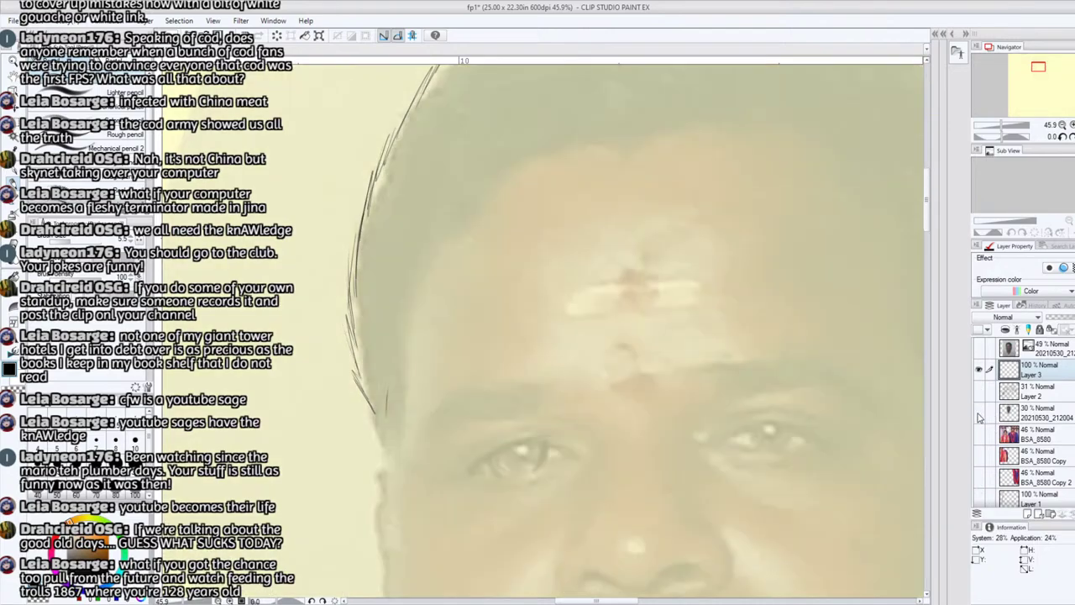
{"action": "left_click", "coordinate": [980, 412]}
{"action": "left_click", "coordinate": [979, 392]}
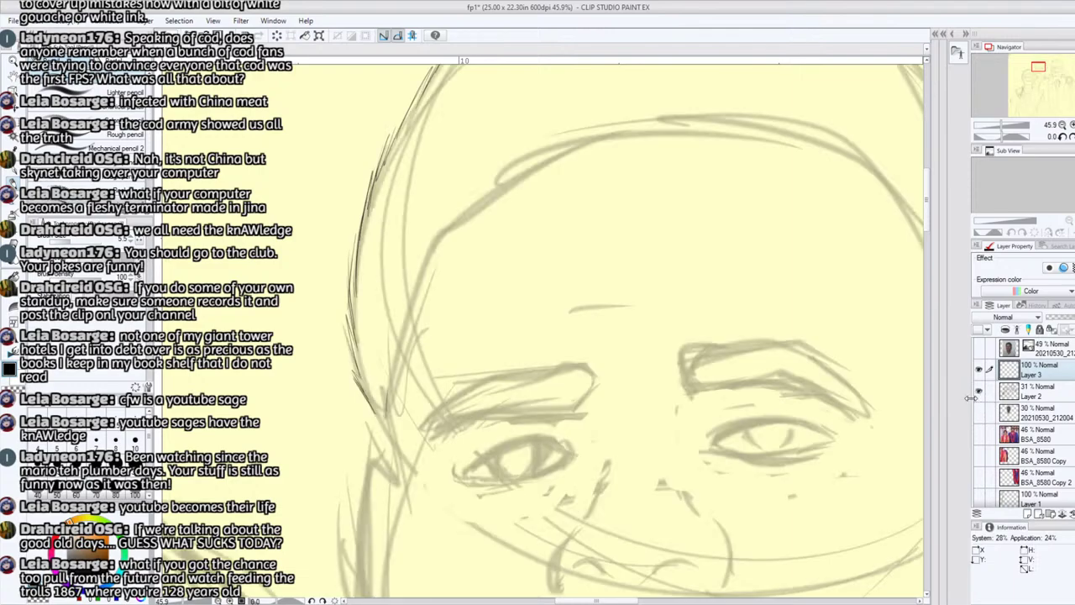
{"action": "mouse_move", "coordinate": [388, 447]}
{"action": "left_mouse_down"}
{"action": "mouse_move", "coordinate": [390, 366]}
{"action": "mouse_move", "coordinate": [390, 398]}
{"action": "mouse_move", "coordinate": [426, 257]}
{"action": "mouse_move", "coordinate": [472, 202]}
{"action": "mouse_move", "coordinate": [575, 144]}
{"action": "left_mouse_up"}
{"action": "mouse_move", "coordinate": [569, 155]}
{"action": "left_mouse_down"}
{"action": "mouse_move", "coordinate": [586, 141]}
{"action": "mouse_move", "coordinate": [731, 118]}
{"action": "left_mouse_up"}
- Trace the right half of the middle man's hairline from the temple across the forehead with short hair strokes
{"action": "left_click_drag", "start_coordinate": [1030, 70], "coordinate": [1036, 69]}
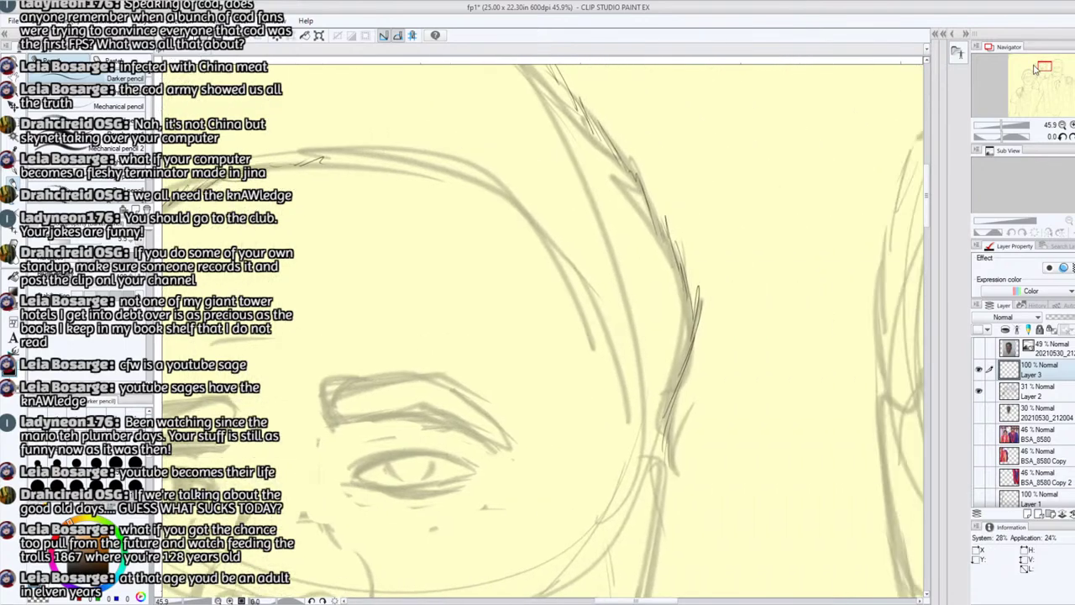
{"action": "mouse_move", "coordinate": [632, 467]}
{"action": "left_mouse_down"}
{"action": "mouse_move", "coordinate": [602, 287]}
{"action": "mouse_move", "coordinate": [585, 263]}
{"action": "mouse_move", "coordinate": [591, 299]}
{"action": "left_mouse_up"}
{"action": "left_click_drag", "start_coordinate": [567, 241], "coordinate": [584, 268]}
{"action": "mouse_move", "coordinate": [518, 197]}
{"action": "left_mouse_down"}
{"action": "mouse_move", "coordinate": [572, 266]}
{"action": "mouse_move", "coordinate": [555, 234]}
{"action": "mouse_move", "coordinate": [470, 157]}
{"action": "mouse_move", "coordinate": [499, 192]}
{"action": "mouse_move", "coordinate": [448, 154]}
{"action": "mouse_move", "coordinate": [452, 166]}
{"action": "mouse_move", "coordinate": [411, 146]}
{"action": "mouse_move", "coordinate": [419, 156]}
{"action": "mouse_move", "coordinate": [342, 151]}
{"action": "left_mouse_up"}
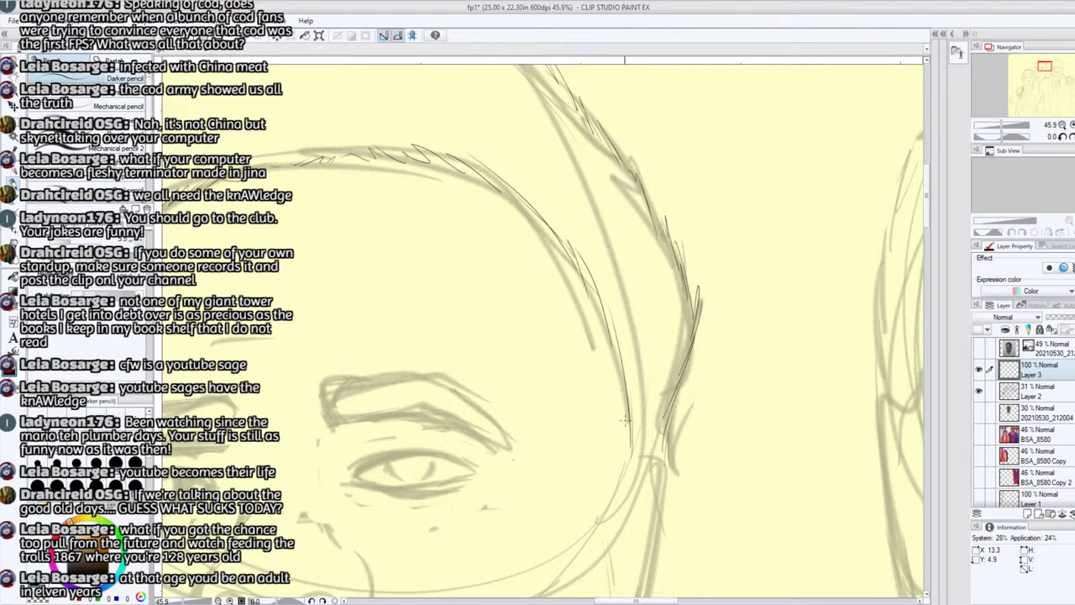
- Draw thin forehead crease lines on the middle man with the 20210530_212004 photo shown, and hide the photo again
{"action": "left_click_drag", "start_coordinate": [1045, 67], "coordinate": [1040, 67]}
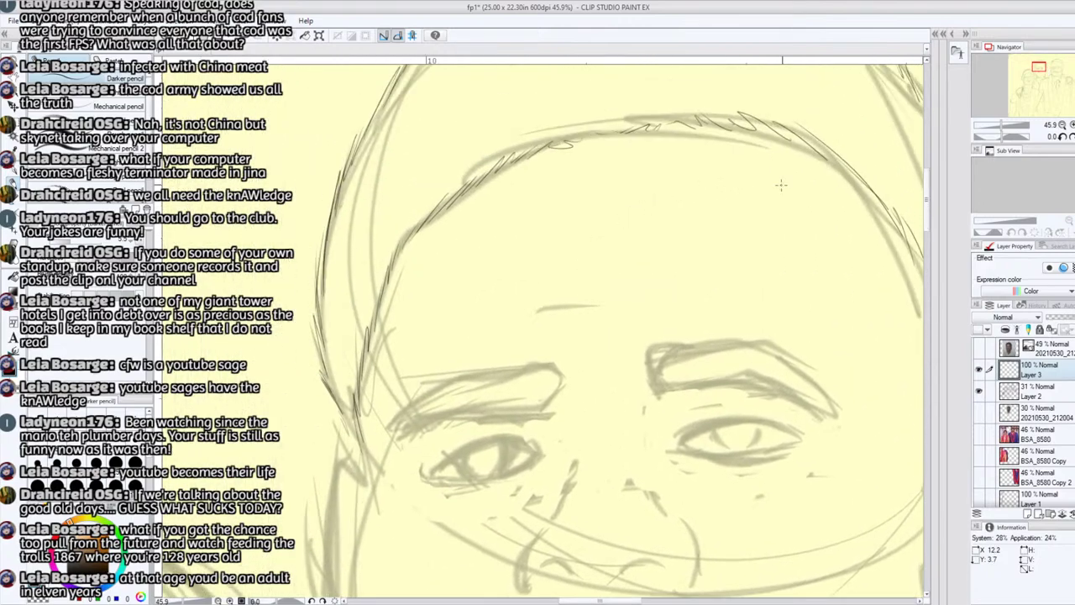
{"action": "left_click", "coordinate": [979, 413]}
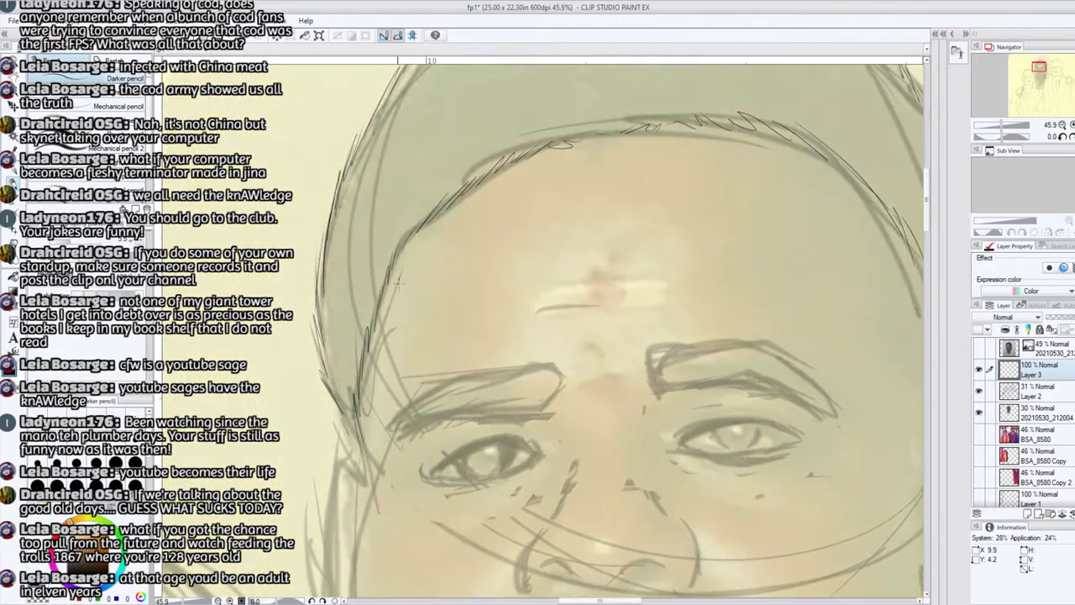
{"action": "mouse_move", "coordinate": [566, 273]}
{"action": "left_mouse_down"}
{"action": "mouse_move", "coordinate": [489, 301]}
{"action": "mouse_move", "coordinate": [660, 202]}
{"action": "left_mouse_up"}
{"action": "left_click_drag", "start_coordinate": [584, 219], "coordinate": [798, 205]}
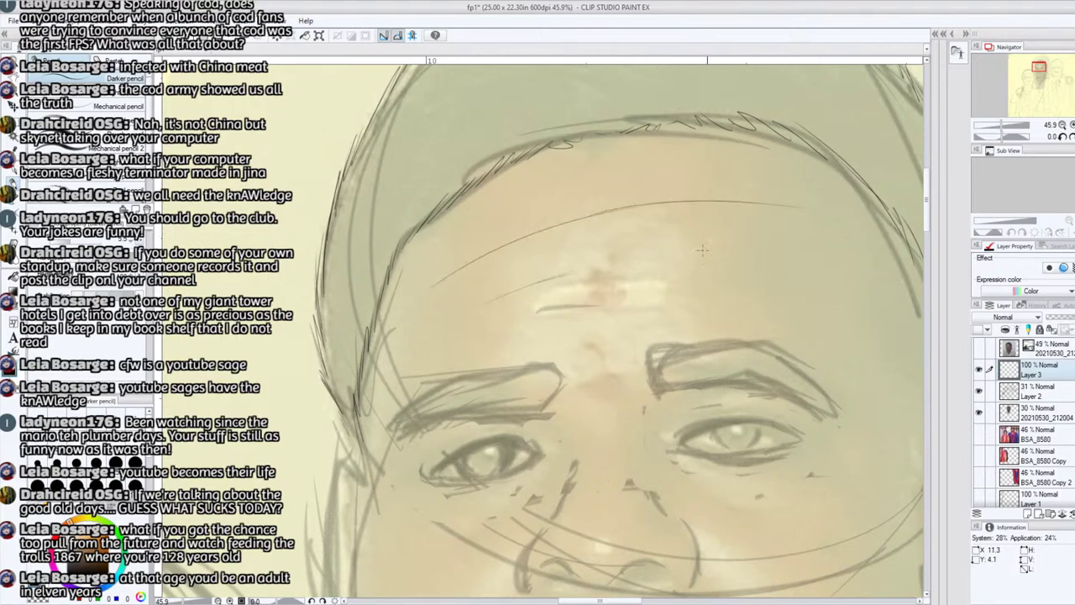
{"action": "left_click", "coordinate": [979, 413]}
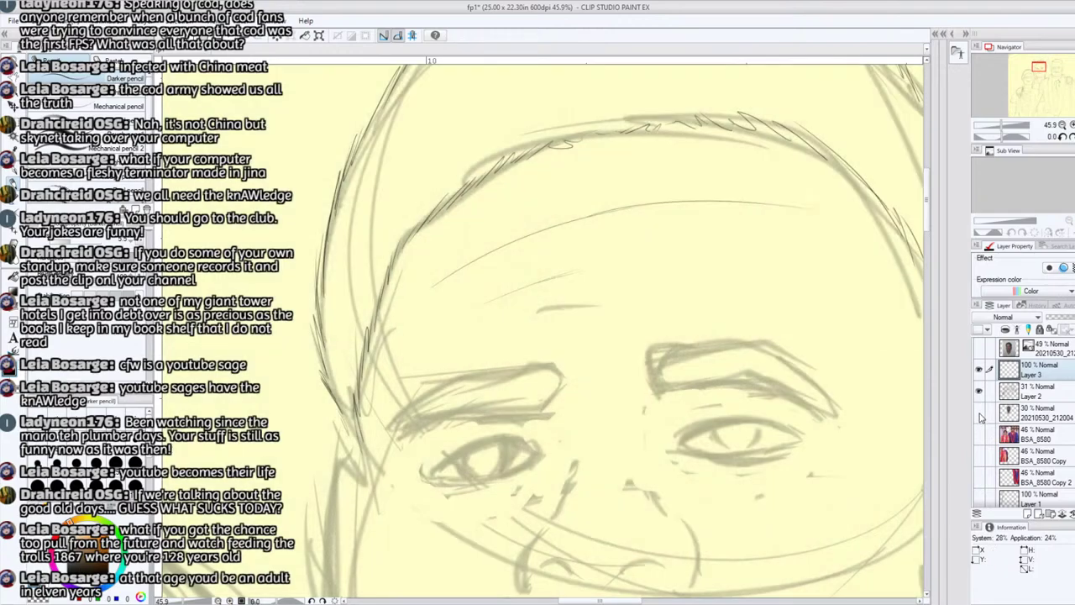
{"action": "left_click", "coordinate": [979, 413]}
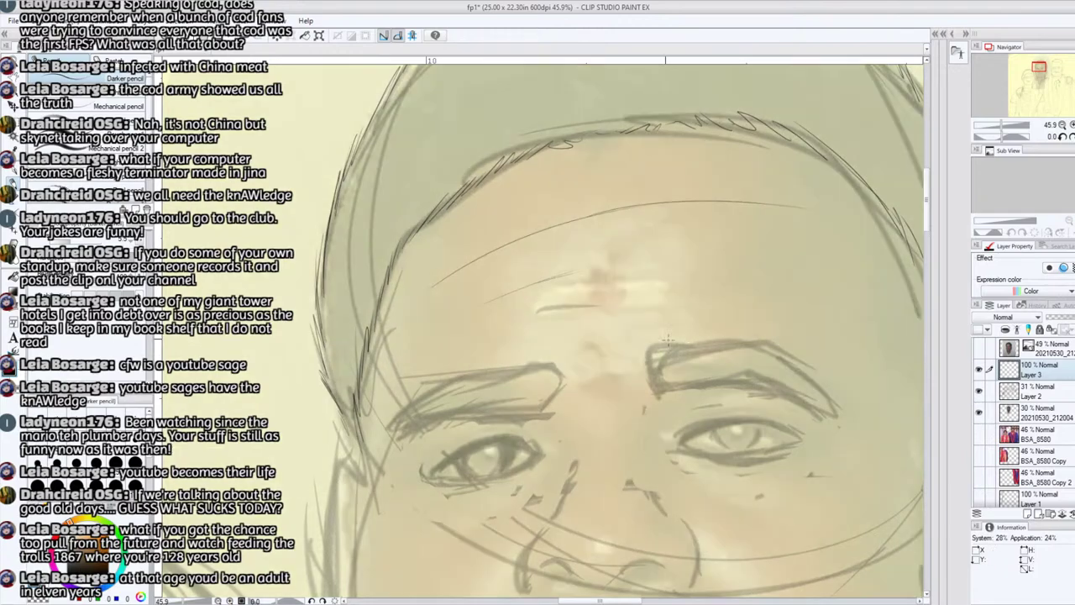
{"action": "left_click", "coordinate": [978, 414]}
- Rotate the canvas, lower the opacity of Layer 2 to 16%, and make Layer 3 active again
{"action": "left_click_drag", "start_coordinate": [999, 138], "coordinate": [994, 137]}
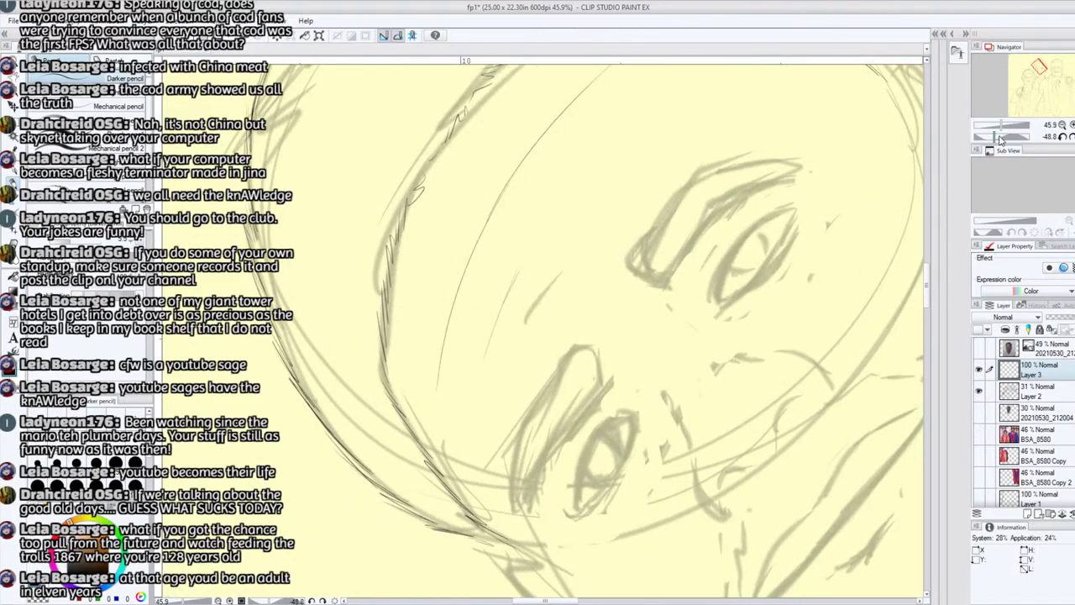
{"action": "left_click", "coordinate": [1053, 396]}
{"action": "left_click_drag", "start_coordinate": [1059, 316], "coordinate": [1055, 316]}
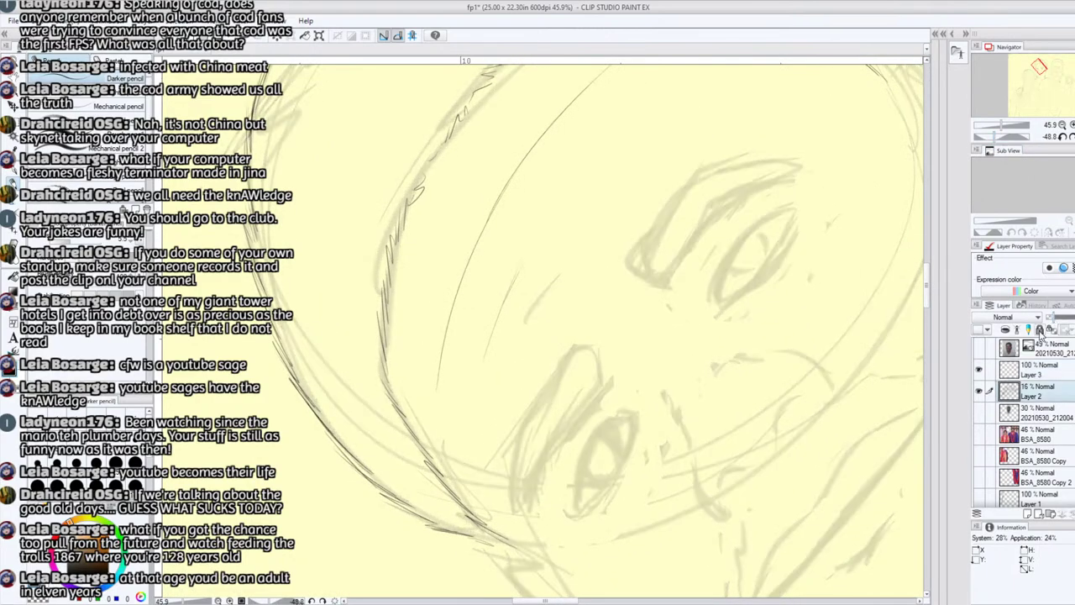
{"action": "left_click", "coordinate": [1039, 409]}
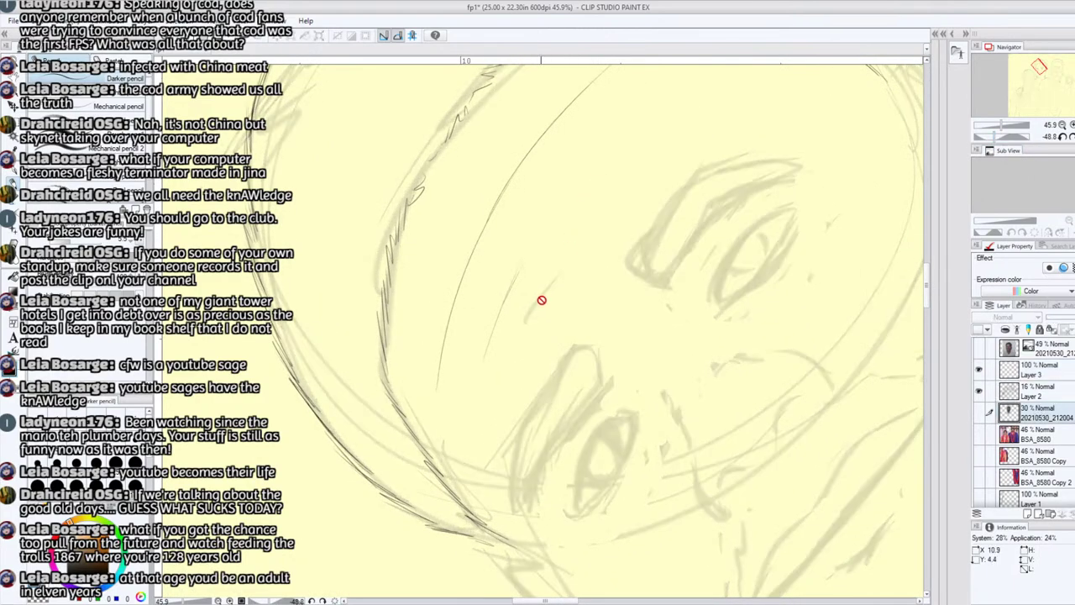
{"action": "left_click", "coordinate": [1045, 392]}
{"action": "left_click", "coordinate": [1028, 368]}
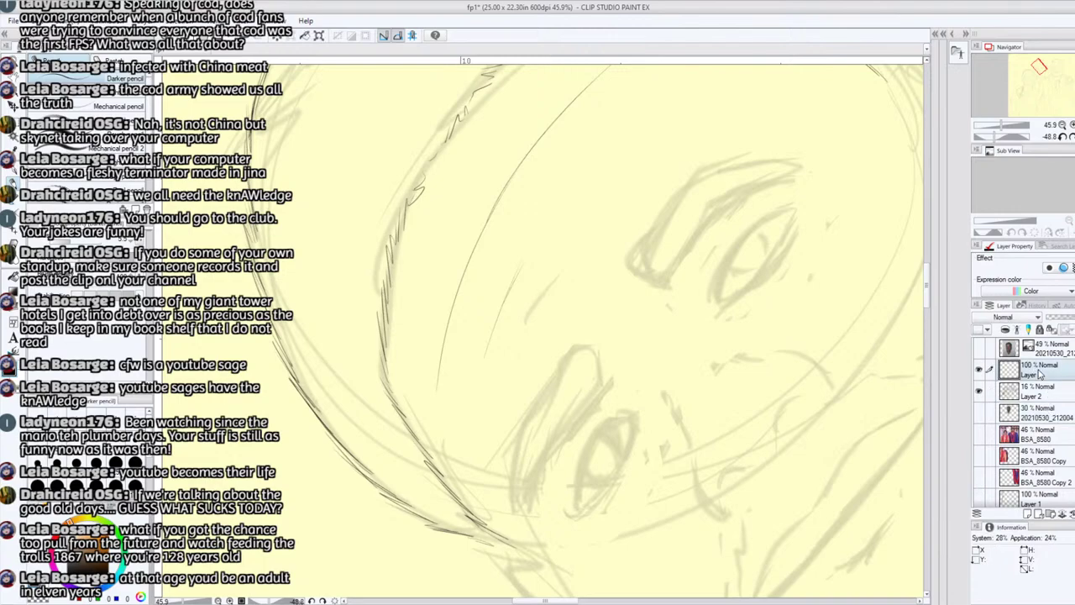
- Sketch a short crease and the jagged outline of the middle man's forehead mark, checking it against the 20210530_212004 photo
{"action": "left_click_drag", "start_coordinate": [527, 316], "coordinate": [548, 290]}
{"action": "mouse_move", "coordinate": [535, 238]}
{"action": "left_mouse_down"}
{"action": "mouse_move", "coordinate": [521, 278]}
{"action": "mouse_move", "coordinate": [550, 292]}
{"action": "mouse_move", "coordinate": [561, 277]}
{"action": "mouse_move", "coordinate": [555, 283]}
{"action": "left_mouse_up"}
{"action": "mouse_move", "coordinate": [574, 263]}
{"action": "left_mouse_down"}
{"action": "mouse_move", "coordinate": [576, 227]}
{"action": "mouse_move", "coordinate": [590, 249]}
{"action": "mouse_move", "coordinate": [591, 226]}
{"action": "mouse_move", "coordinate": [581, 239]}
{"action": "left_mouse_up"}
{"action": "left_click", "coordinate": [980, 411]}
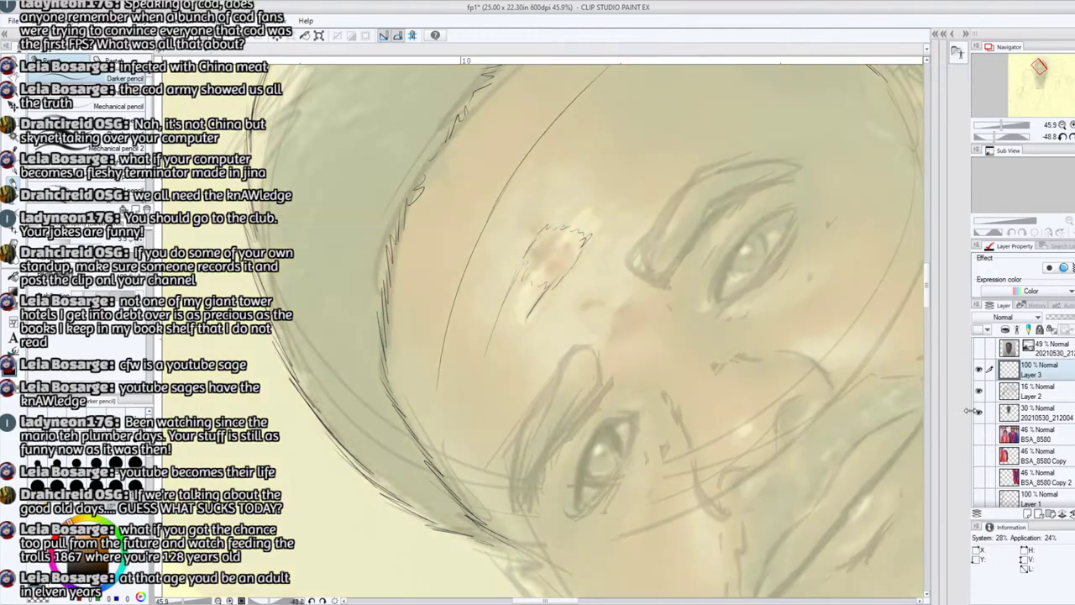
{"action": "left_click", "coordinate": [979, 412]}
- Refine the forehead mark's jagged edges, add short crease lines beside it, and restore the canvas rotation
{"action": "mouse_move", "coordinate": [554, 285]}
{"action": "left_mouse_down"}
{"action": "mouse_move", "coordinate": [532, 283]}
{"action": "mouse_move", "coordinate": [537, 244]}
{"action": "mouse_move", "coordinate": [523, 286]}
{"action": "left_mouse_up"}
{"action": "mouse_move", "coordinate": [560, 220]}
{"action": "left_mouse_down"}
{"action": "mouse_move", "coordinate": [552, 236]}
{"action": "mouse_move", "coordinate": [590, 235]}
{"action": "left_mouse_up"}
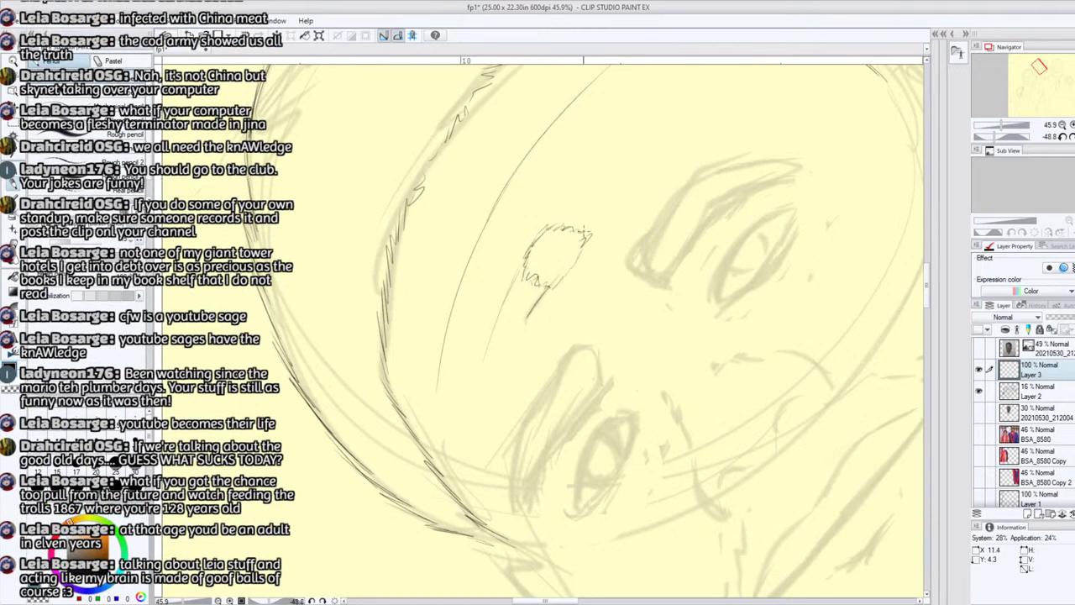
{"action": "left_click_drag", "start_coordinate": [521, 276], "coordinate": [506, 301]}
{"action": "key", "text": "ctrl+at"}
{"action": "mouse_move", "coordinate": [607, 285]}
{"action": "left_mouse_down"}
{"action": "mouse_move", "coordinate": [509, 223]}
{"action": "mouse_move", "coordinate": [509, 256]}
{"action": "mouse_move", "coordinate": [558, 240]}
{"action": "left_mouse_up"}
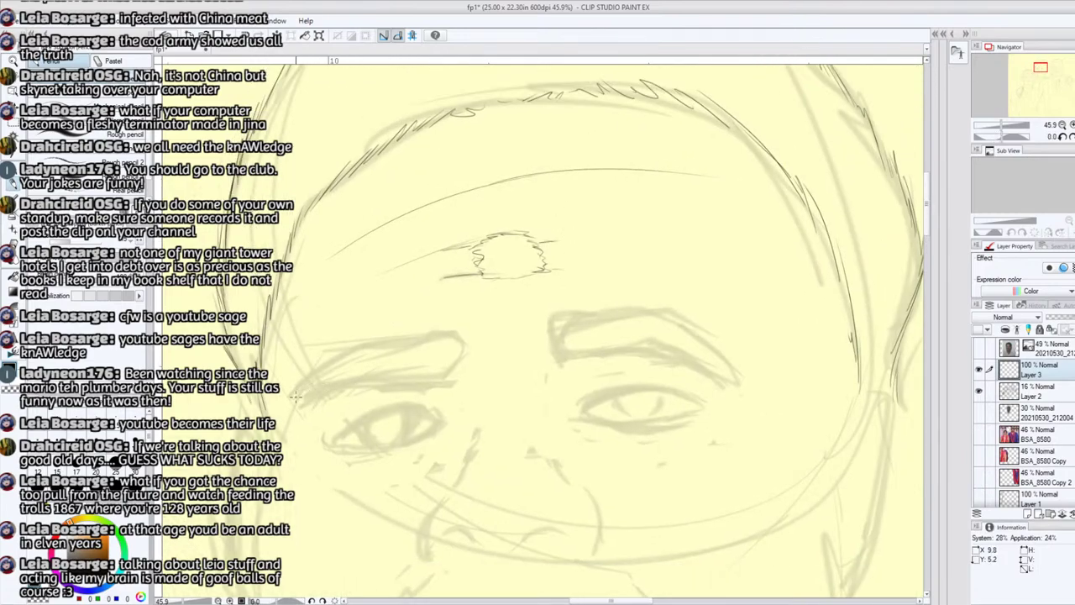
{"action": "left_click_drag", "start_coordinate": [296, 392], "coordinate": [332, 360]}
{"action": "mouse_move", "coordinate": [294, 397]}
{"action": "left_mouse_down"}
{"action": "mouse_move", "coordinate": [311, 373]}
{"action": "mouse_move", "coordinate": [311, 389]}
{"action": "mouse_move", "coordinate": [337, 359]}
{"action": "mouse_move", "coordinate": [311, 364]}
{"action": "left_mouse_up"}
{"action": "key", "text": "e"}
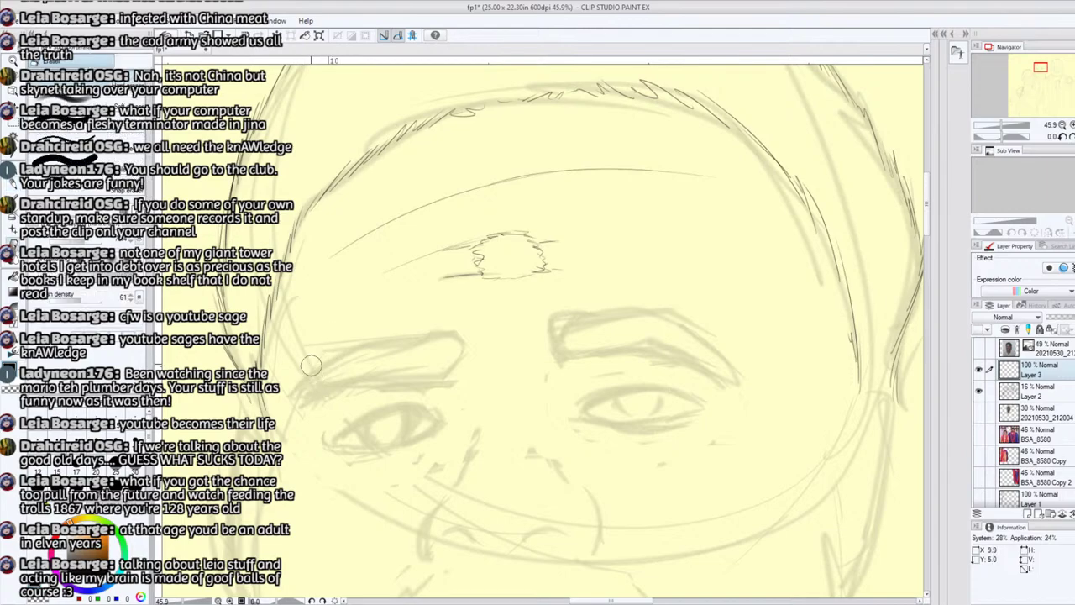
- Outline the middle man's left-hand eyebrow with short hair-like pencil strokes over the rough sketch, rotating the canvas to suit the strokes
{"action": "key", "text": "p"}
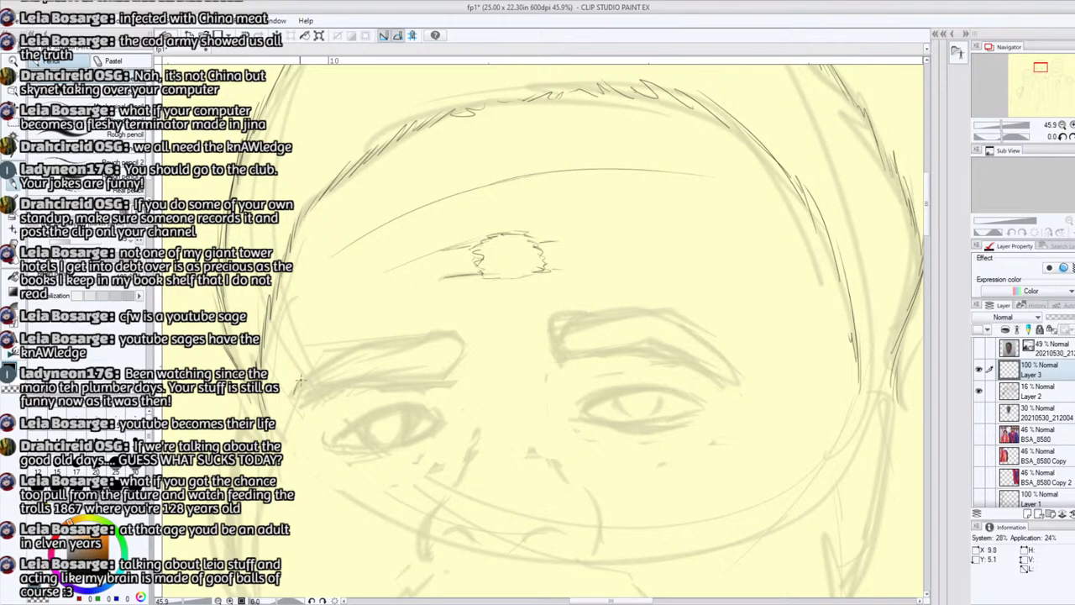
{"action": "left_click_drag", "start_coordinate": [305, 380], "coordinate": [347, 345]}
{"action": "mouse_move", "coordinate": [293, 393]}
{"action": "left_mouse_down"}
{"action": "mouse_move", "coordinate": [358, 343]}
{"action": "mouse_move", "coordinate": [397, 337]}
{"action": "mouse_move", "coordinate": [409, 351]}
{"action": "mouse_move", "coordinate": [438, 330]}
{"action": "left_mouse_up"}
{"action": "mouse_move", "coordinate": [440, 392]}
{"action": "left_mouse_down"}
{"action": "mouse_move", "coordinate": [467, 353]}
{"action": "mouse_move", "coordinate": [452, 331]}
{"action": "left_mouse_up"}
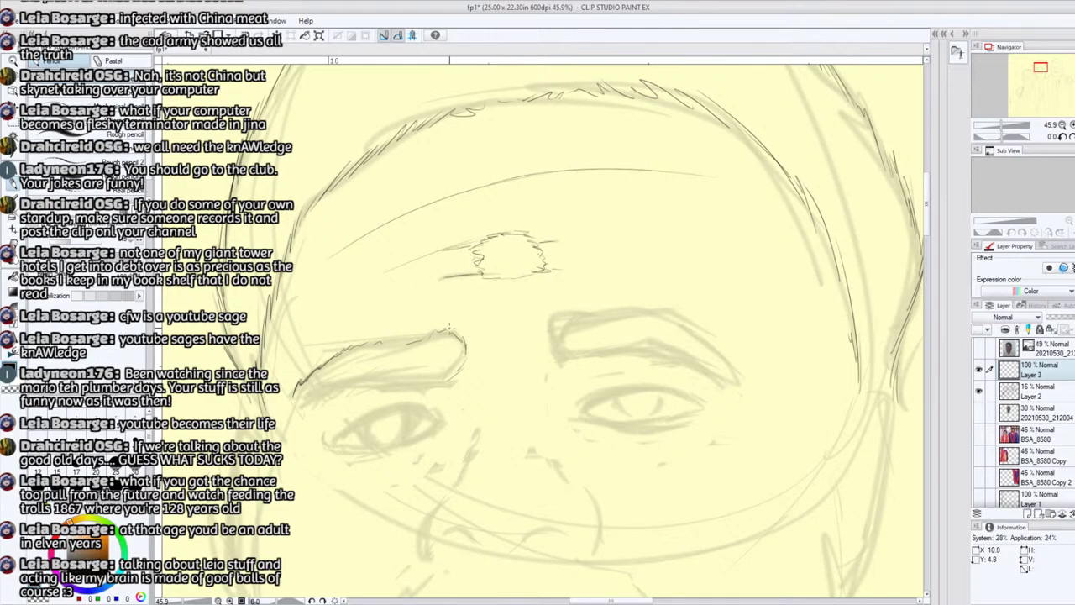
{"action": "left_click_drag", "start_coordinate": [1019, 137], "coordinate": [1009, 141]}
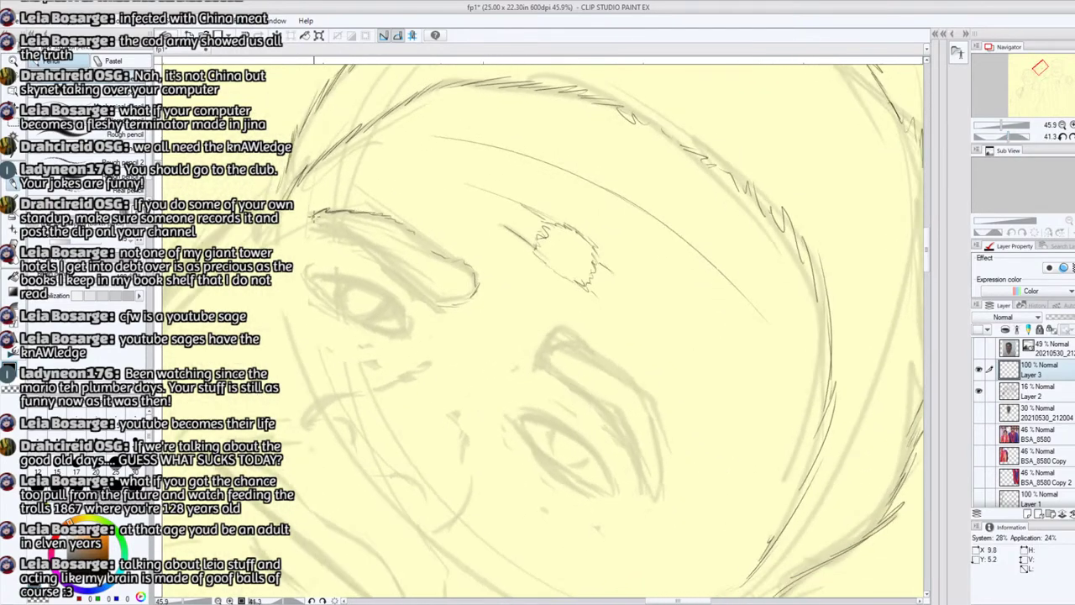
{"action": "mouse_move", "coordinate": [326, 214]}
{"action": "left_mouse_down"}
{"action": "mouse_move", "coordinate": [335, 210]}
{"action": "mouse_move", "coordinate": [331, 226]}
{"action": "mouse_move", "coordinate": [433, 306]}
{"action": "mouse_move", "coordinate": [361, 238]}
{"action": "mouse_move", "coordinate": [333, 229]}
{"action": "left_mouse_up"}
{"action": "left_click_drag", "start_coordinate": [1007, 136], "coordinate": [993, 136]}
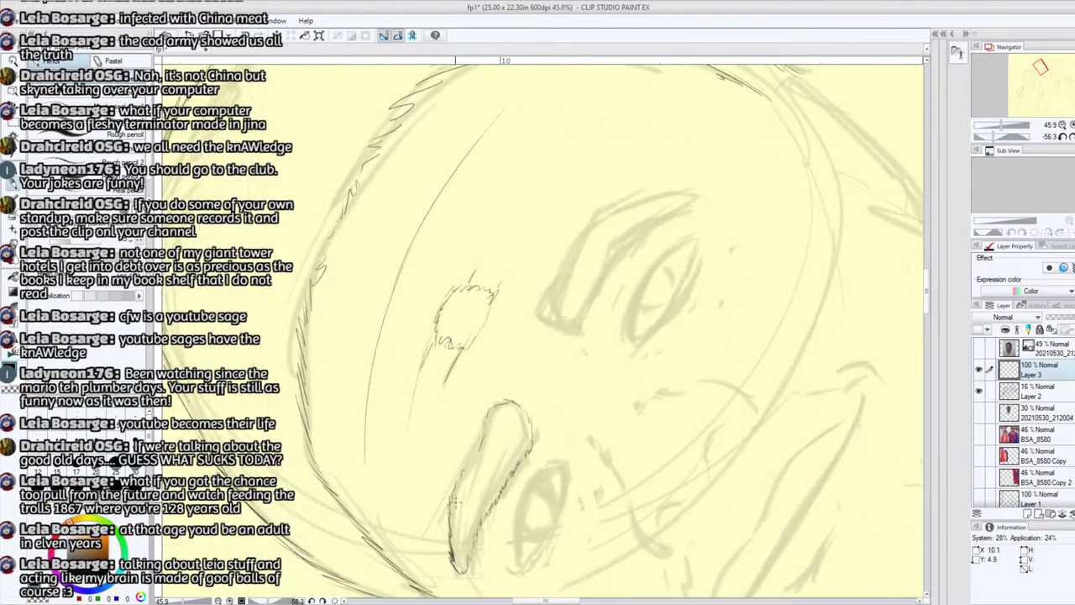
{"action": "left_click_drag", "start_coordinate": [452, 502], "coordinate": [496, 397]}
- Outline the inner end and lower edge of the right-hand eyebrow, and start its upper edge with short pencil strokes
{"action": "mouse_move", "coordinate": [562, 267]}
{"action": "left_mouse_down"}
{"action": "mouse_move", "coordinate": [537, 302]}
{"action": "mouse_move", "coordinate": [542, 315]}
{"action": "mouse_move", "coordinate": [584, 326]}
{"action": "mouse_move", "coordinate": [552, 333]}
{"action": "mouse_move", "coordinate": [533, 317]}
{"action": "mouse_move", "coordinate": [547, 295]}
{"action": "left_mouse_up"}
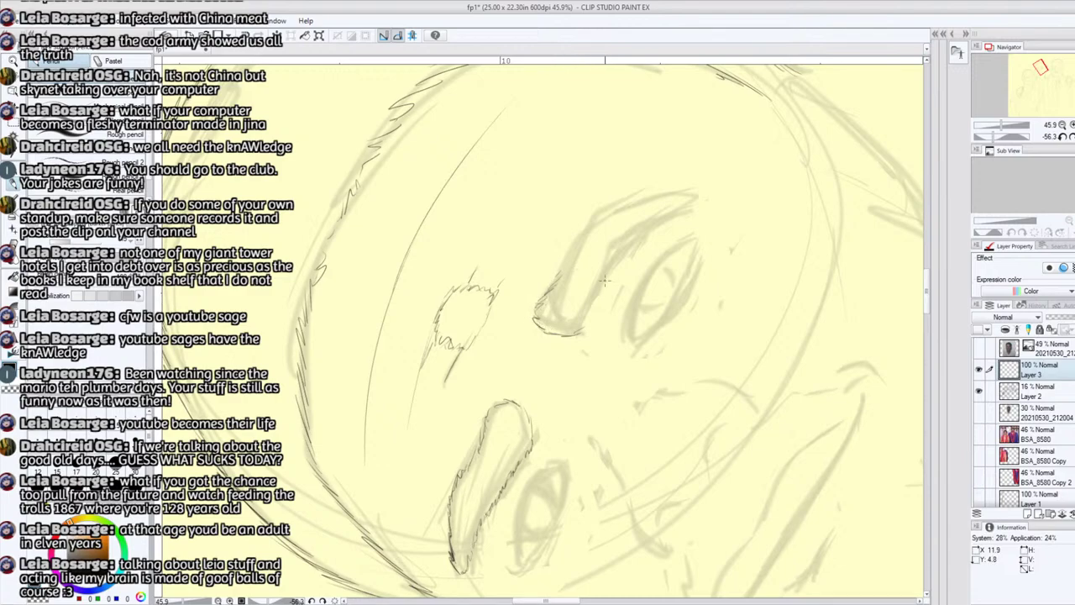
{"action": "mouse_move", "coordinate": [586, 324]}
{"action": "left_mouse_down"}
{"action": "mouse_move", "coordinate": [599, 285]}
{"action": "mouse_move", "coordinate": [552, 294]}
{"action": "mouse_move", "coordinate": [588, 228]}
{"action": "left_mouse_up"}
{"action": "mouse_move", "coordinate": [599, 301]}
{"action": "left_mouse_down"}
{"action": "mouse_move", "coordinate": [611, 265]}
{"action": "mouse_move", "coordinate": [657, 227]}
{"action": "left_mouse_up"}
{"action": "left_click_drag", "start_coordinate": [579, 236], "coordinate": [592, 225]}
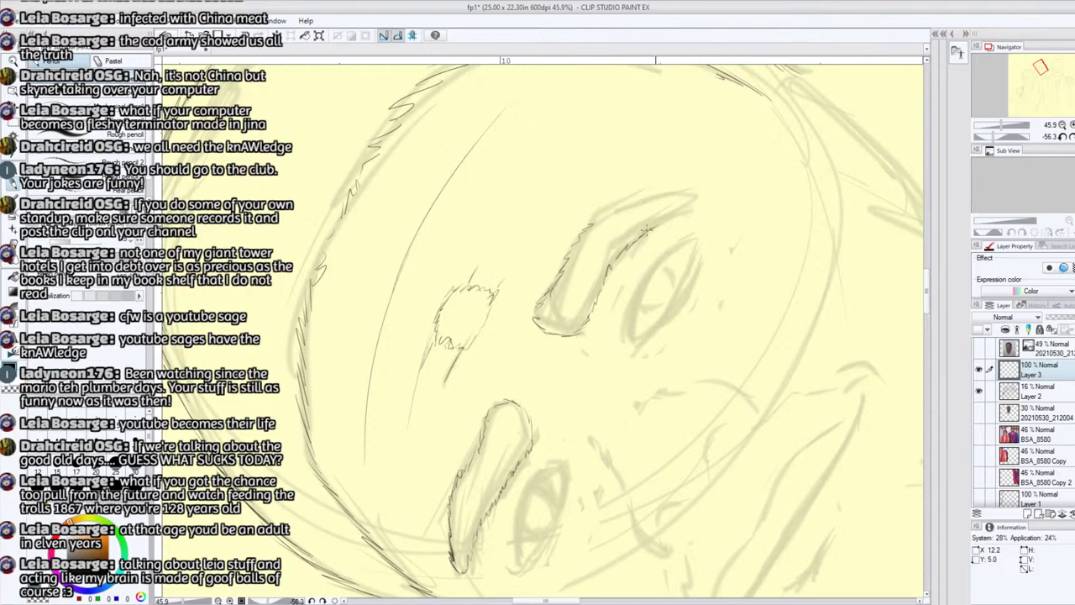
- Compare the eyebrows with the 20210530_212004 photo at 100% opacity, lower the photo to 28%, hide it, and make Layer 3 active again
{"action": "left_click", "coordinate": [979, 411]}
{"action": "left_click", "coordinate": [978, 391]}
{"action": "left_click", "coordinate": [979, 370]}
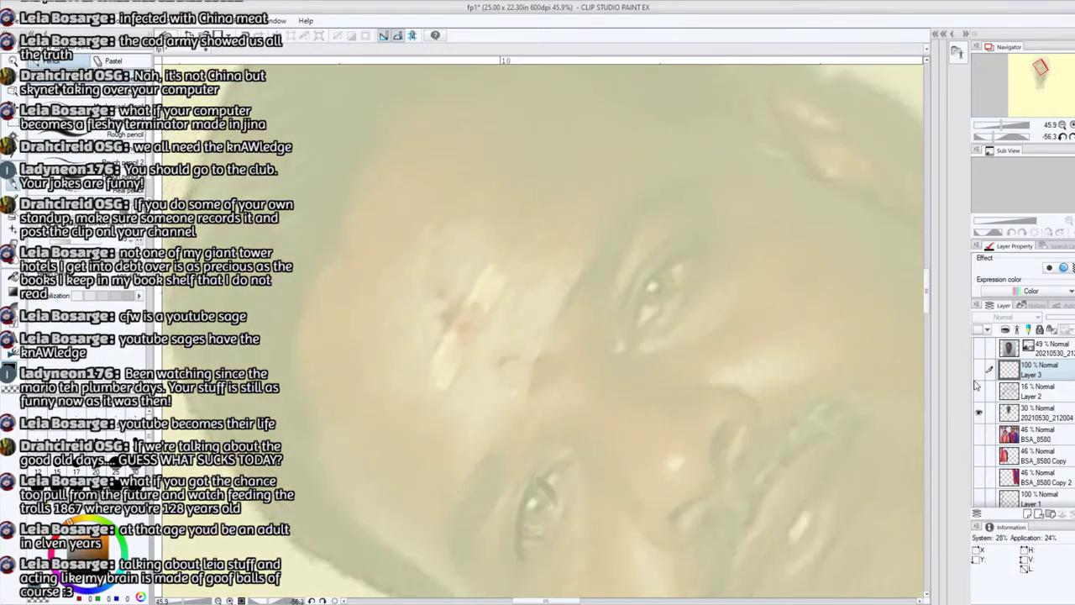
{"action": "left_click", "coordinate": [1055, 416]}
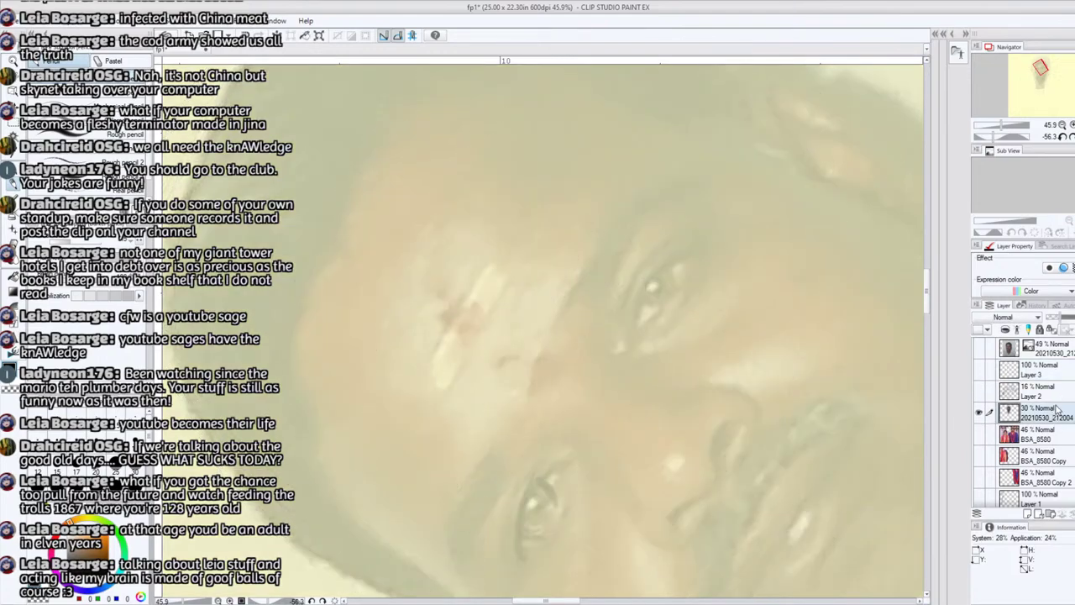
{"action": "left_click", "coordinate": [1069, 319]}
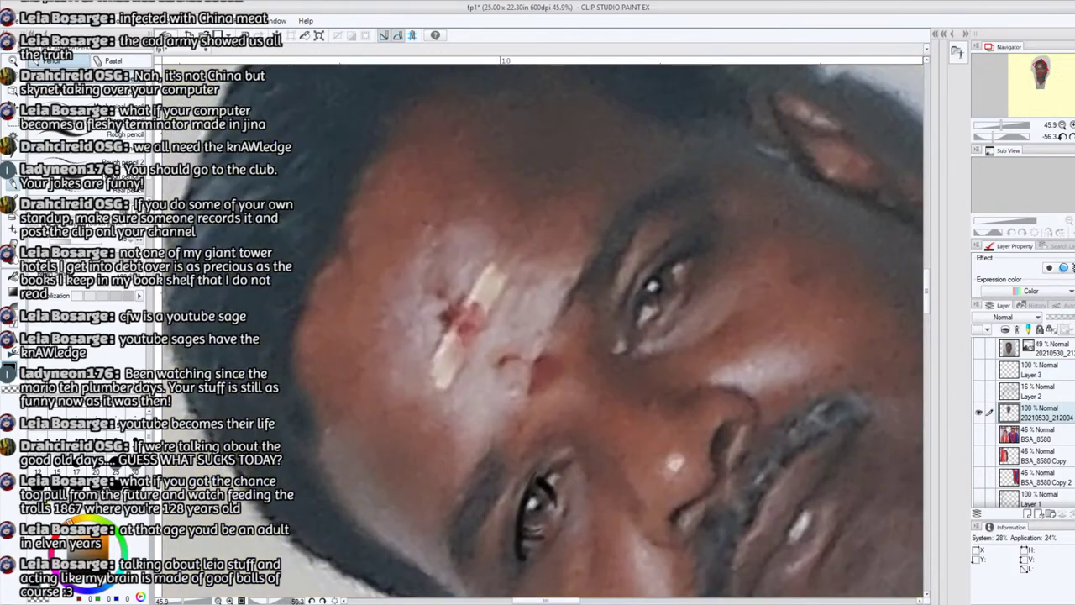
{"action": "left_click", "coordinate": [980, 391]}
{"action": "left_click", "coordinate": [982, 371]}
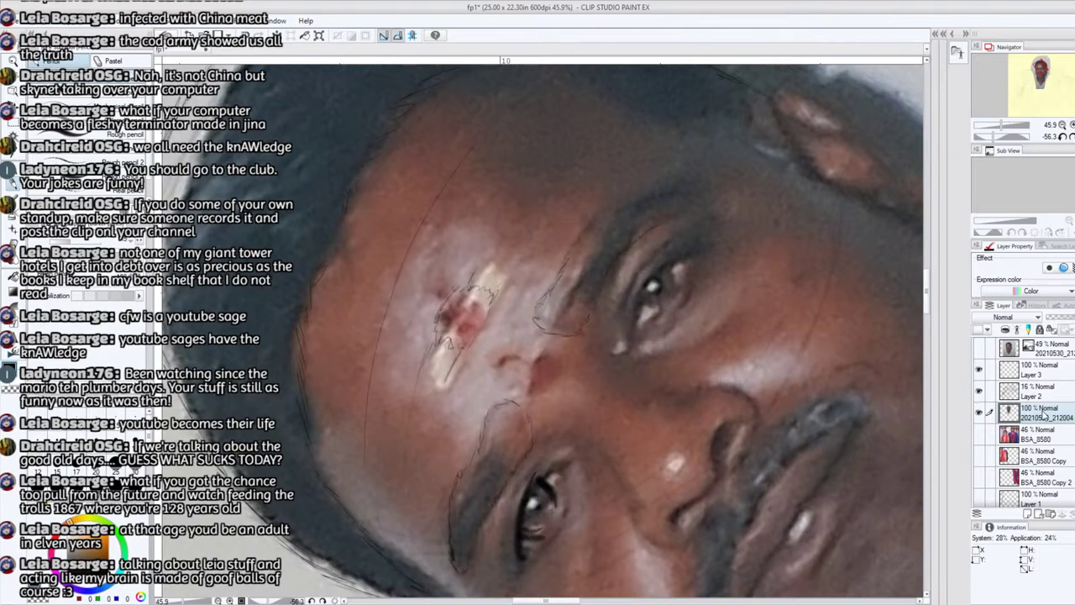
{"action": "left_click", "coordinate": [1060, 320]}
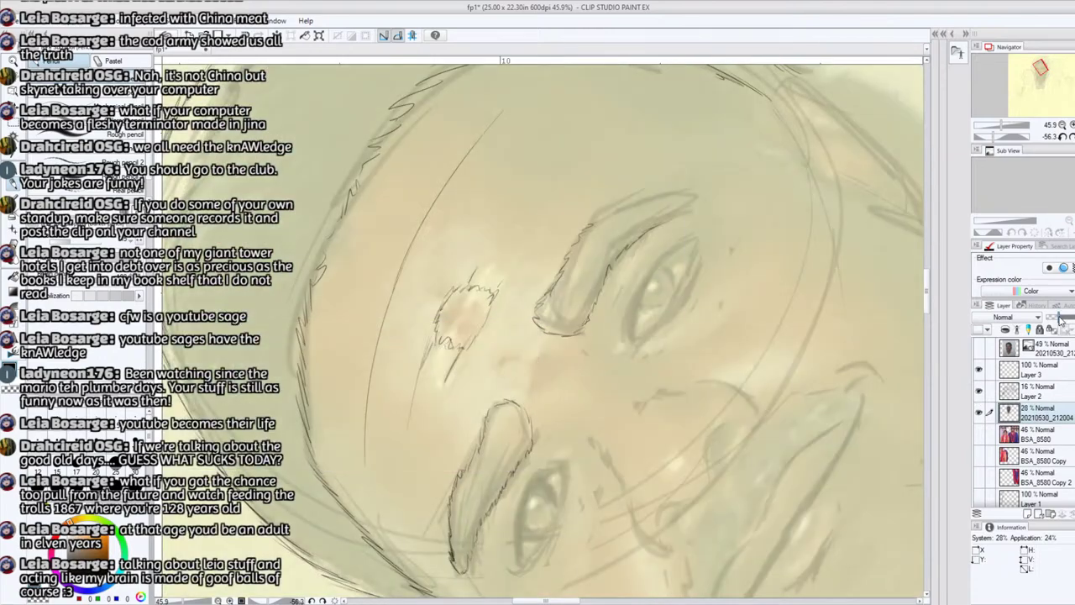
{"action": "left_click", "coordinate": [979, 411]}
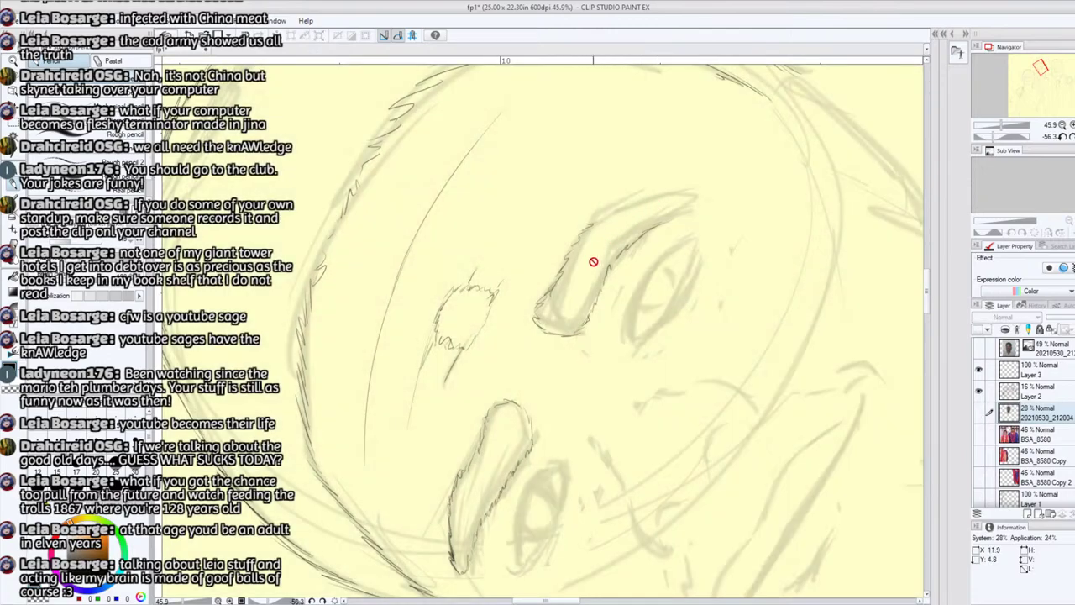
{"action": "left_click", "coordinate": [1047, 378]}
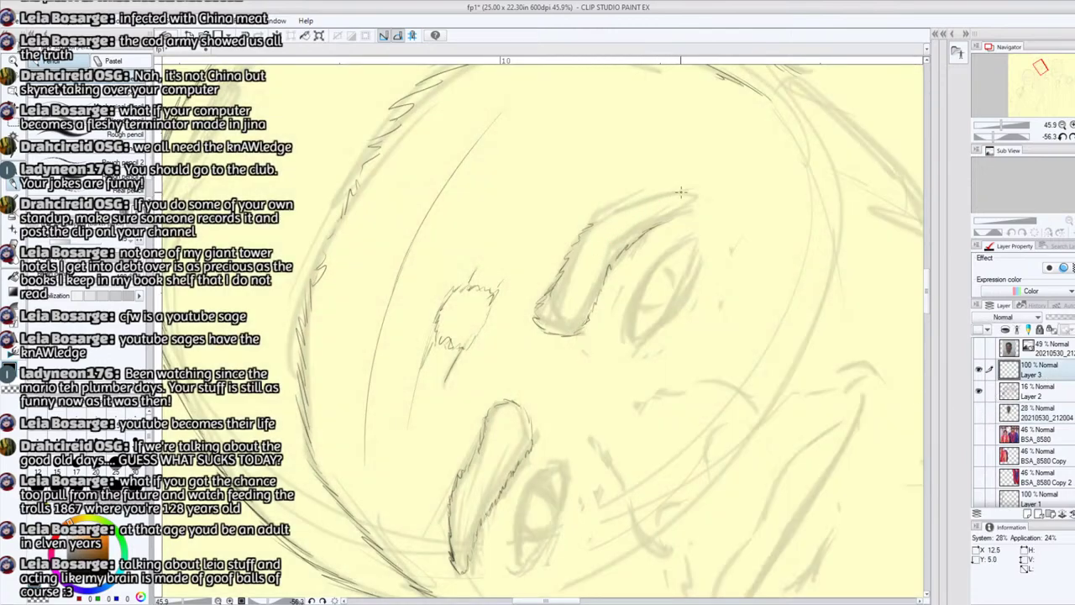
- Complete the upper edge and outer tip of the right-hand eyebrow with short hair strokes, and reset the canvas rotation
{"action": "left_click_drag", "start_coordinate": [643, 200], "coordinate": [620, 202]}
{"action": "left_click", "coordinate": [1074, 136]}
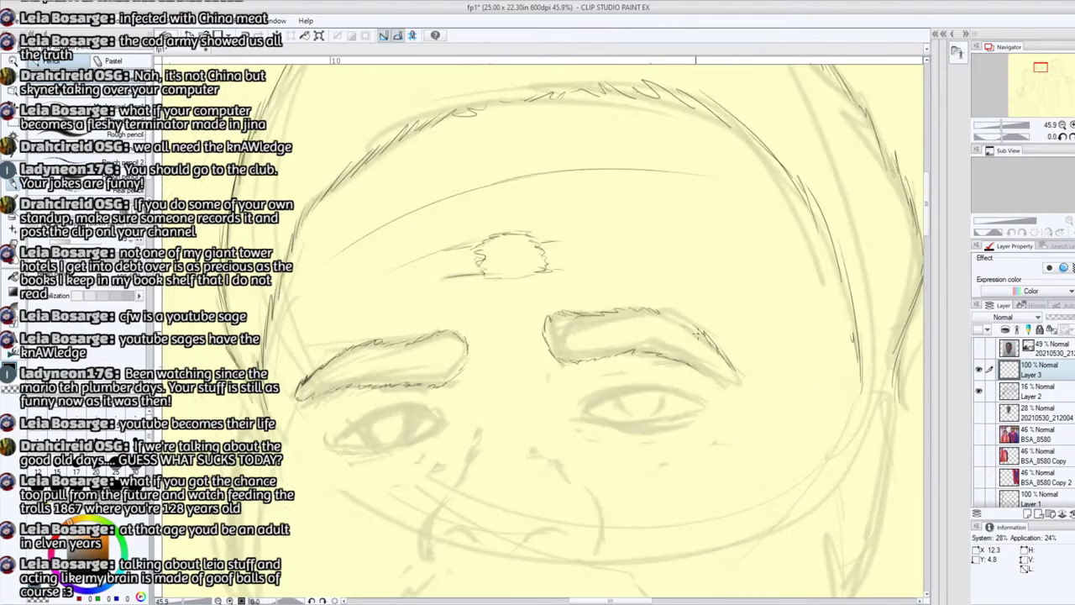
{"action": "left_click_drag", "start_coordinate": [684, 320], "coordinate": [671, 315]}
{"action": "mouse_move", "coordinate": [739, 383]}
{"action": "left_mouse_down"}
{"action": "mouse_move", "coordinate": [705, 377]}
{"action": "mouse_move", "coordinate": [734, 376]}
{"action": "left_mouse_up"}
{"action": "left_click_drag", "start_coordinate": [703, 333], "coordinate": [688, 319]}
- Draw the upper lid line of the middle man's left-hand eye, and show the 20210530_212004 photo beneath the linework
{"action": "left_click_drag", "start_coordinate": [1041, 67], "coordinate": [1039, 69]}
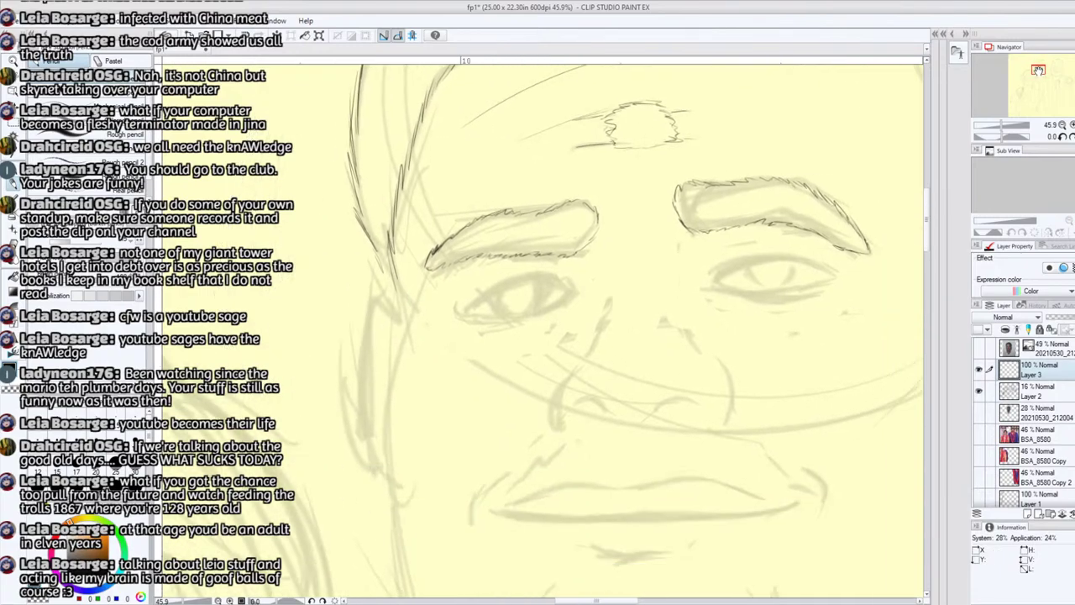
{"action": "left_click_drag", "start_coordinate": [1001, 138], "coordinate": [997, 143]}
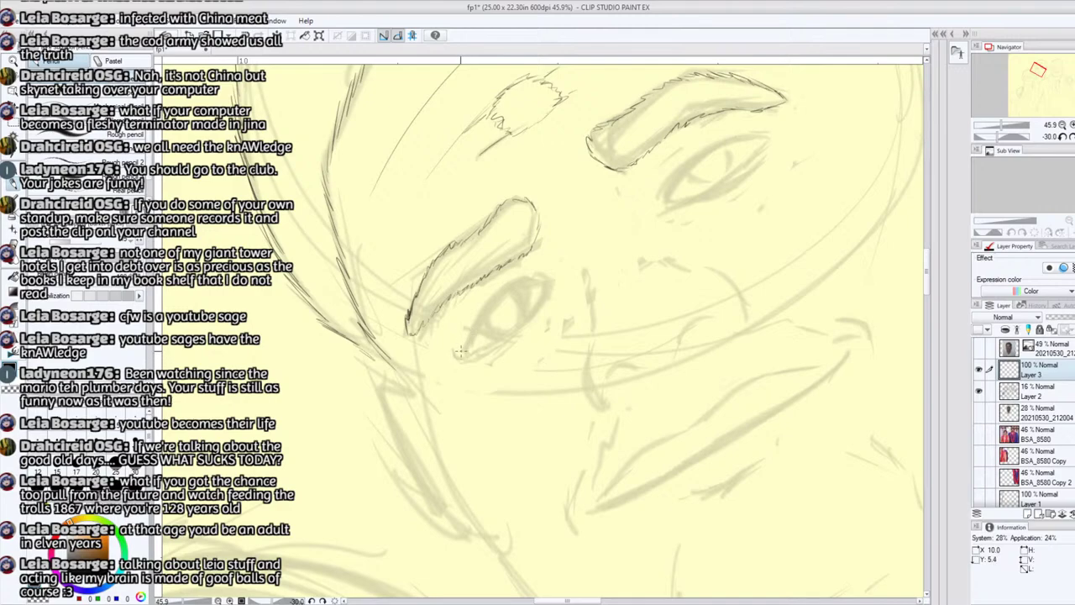
{"action": "left_click_drag", "start_coordinate": [461, 353], "coordinate": [519, 282]}
{"action": "left_click_drag", "start_coordinate": [1040, 125], "coordinate": [1000, 130]}
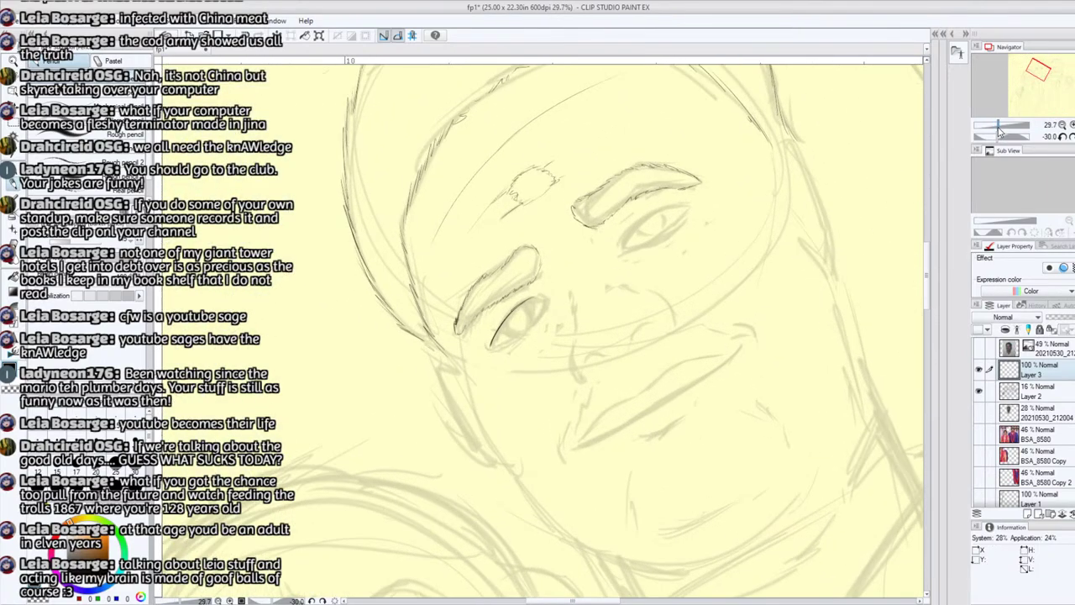
{"action": "left_click", "coordinate": [980, 412]}
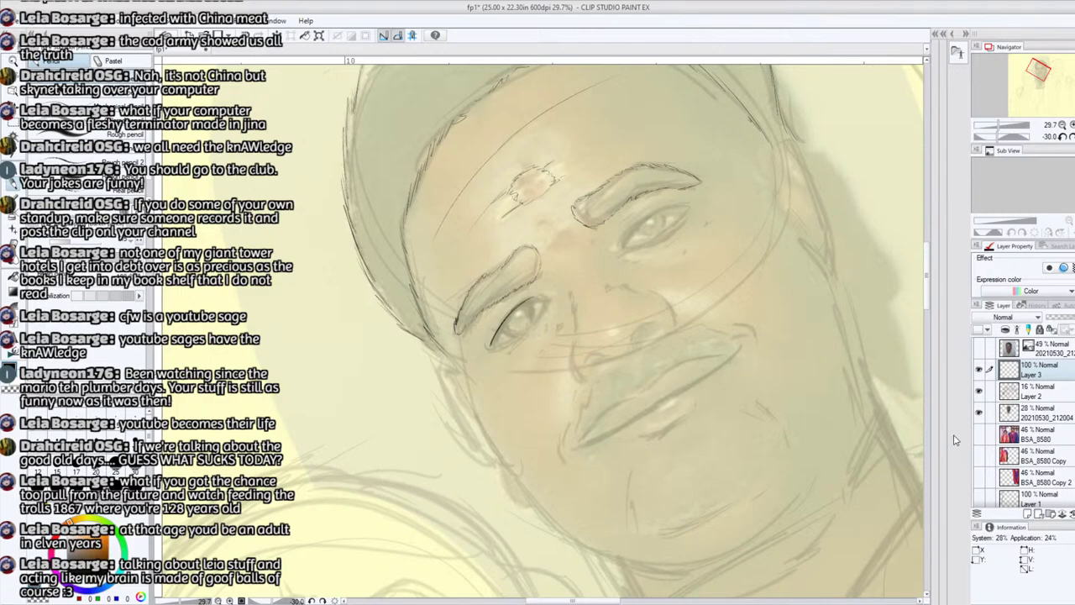
{"action": "left_click", "coordinate": [1041, 391]}
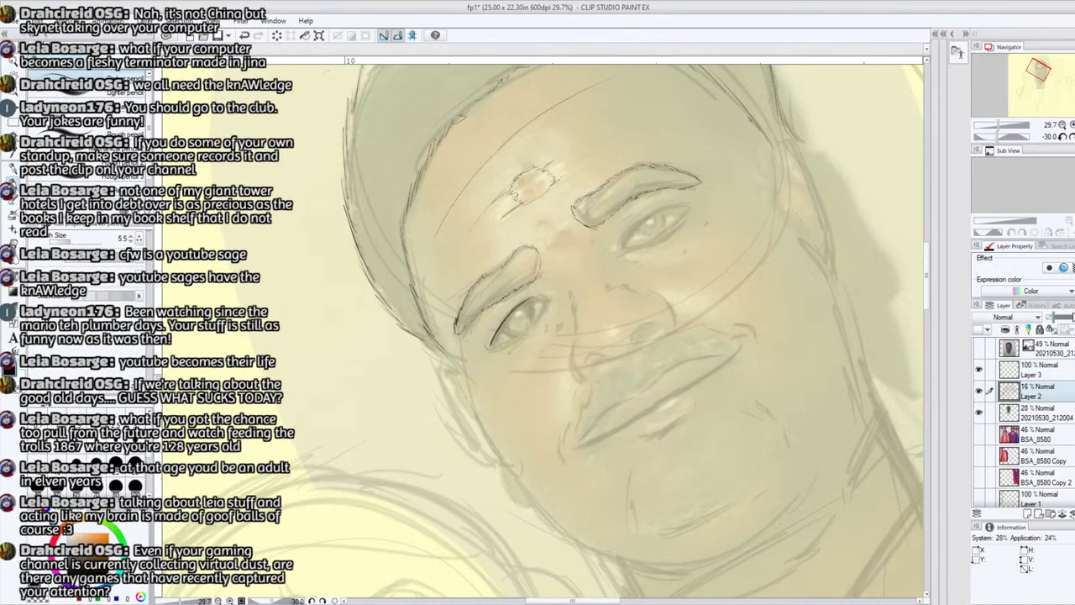
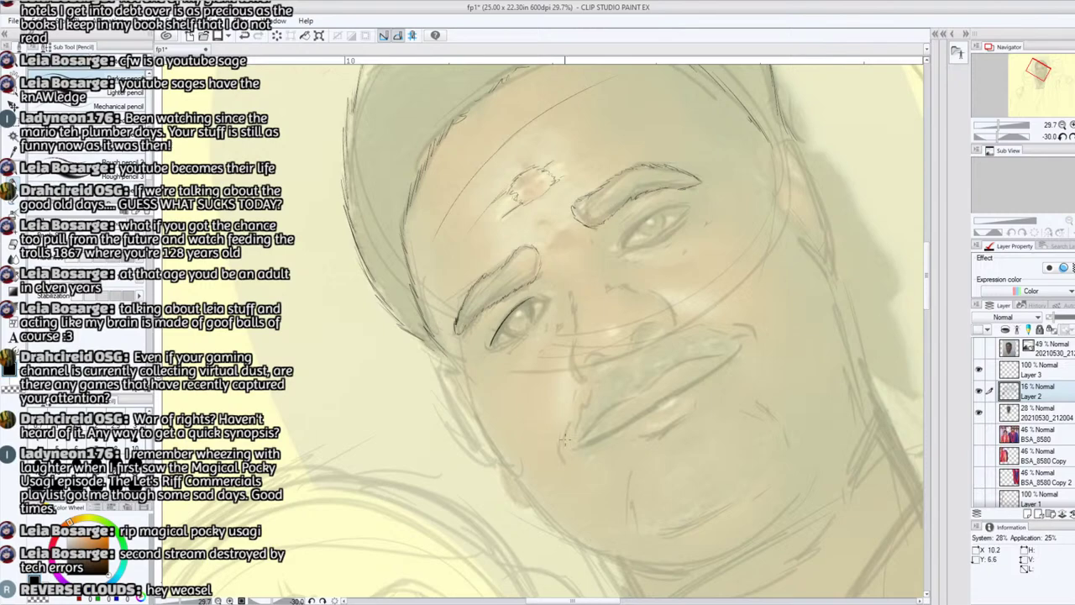
- Try tracing the left-hand eye's full outline and iris edges on Layer 3 over the photo with the canvas rotated
{"action": "left_click_drag", "start_coordinate": [997, 143], "coordinate": [1000, 126]}
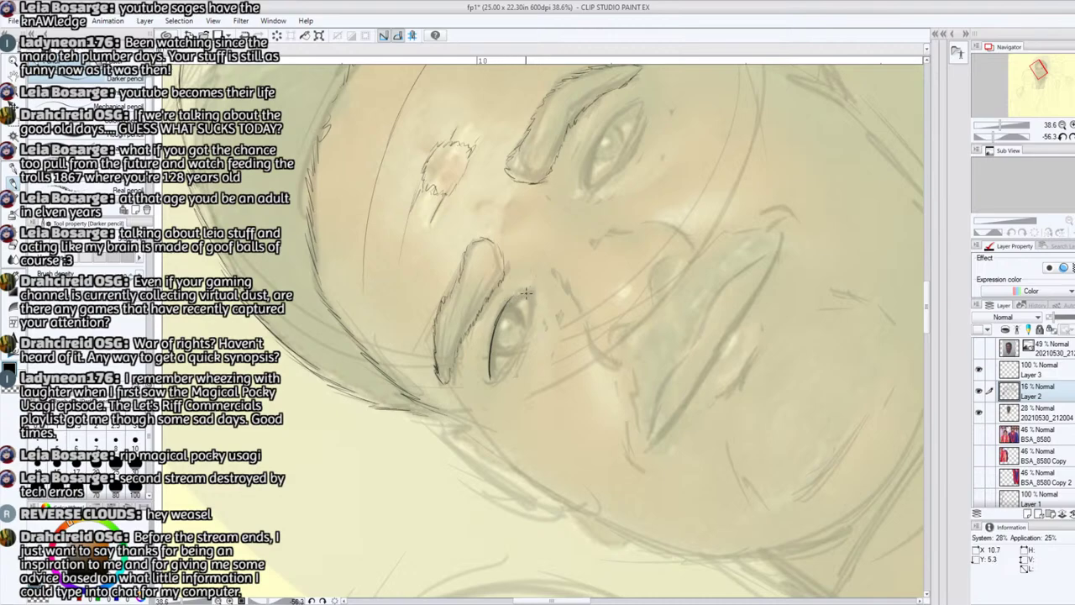
{"action": "left_click", "coordinate": [1055, 370]}
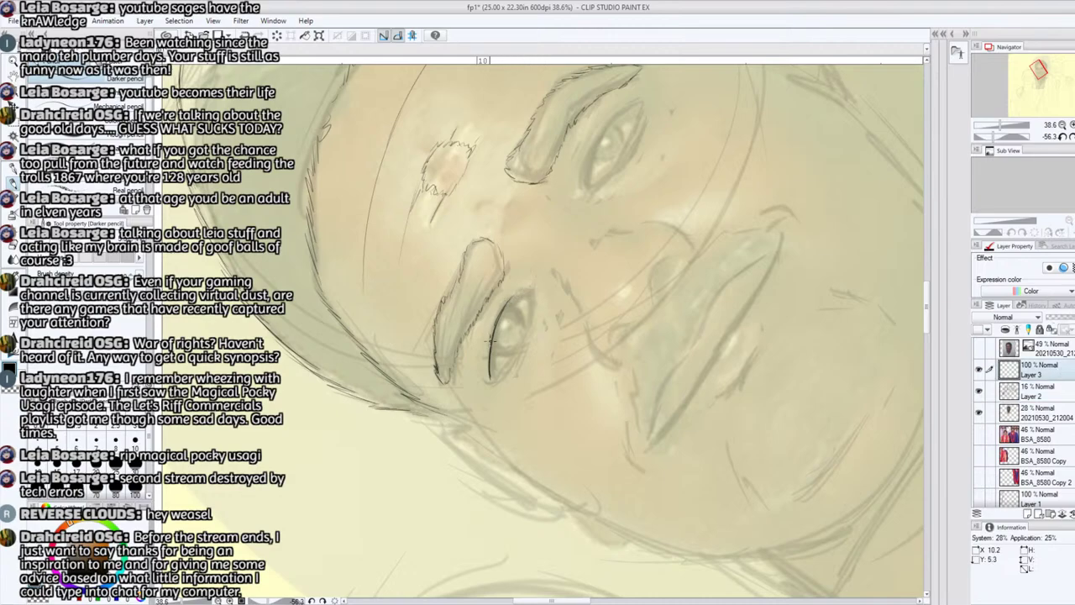
{"action": "left_click_drag", "start_coordinate": [492, 333], "coordinate": [526, 295]}
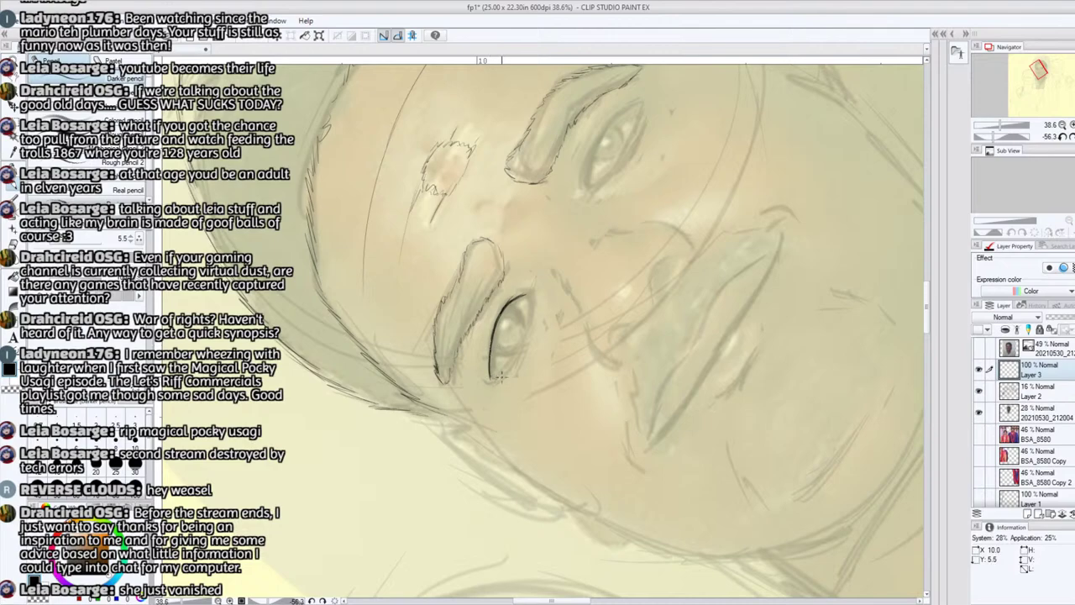
{"action": "mouse_move", "coordinate": [492, 378]}
{"action": "left_mouse_down"}
{"action": "mouse_move", "coordinate": [504, 378]}
{"action": "mouse_move", "coordinate": [524, 342]}
{"action": "mouse_move", "coordinate": [531, 291]}
{"action": "left_mouse_up"}
{"action": "left_click_drag", "start_coordinate": [532, 305], "coordinate": [531, 292]}
{"action": "left_click_drag", "start_coordinate": [497, 353], "coordinate": [520, 349]}
{"action": "mouse_move", "coordinate": [513, 308]}
{"action": "left_mouse_down"}
{"action": "mouse_move", "coordinate": [502, 339]}
{"action": "mouse_move", "coordinate": [495, 331]}
{"action": "mouse_move", "coordinate": [527, 323]}
{"action": "left_mouse_up"}
- Try tracing the right-hand eye's outline and iris edges, and touch up the corners of both eyes
{"action": "left_click", "coordinate": [1064, 136]}
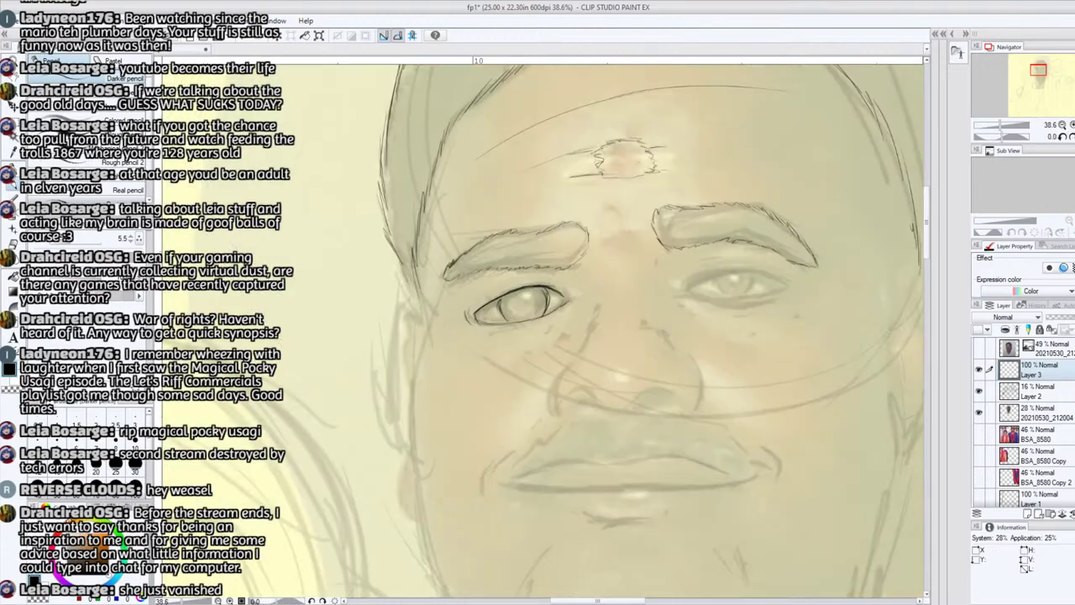
{"action": "left_click_drag", "start_coordinate": [1039, 74], "coordinate": [1041, 79]}
{"action": "left_click", "coordinate": [996, 136]}
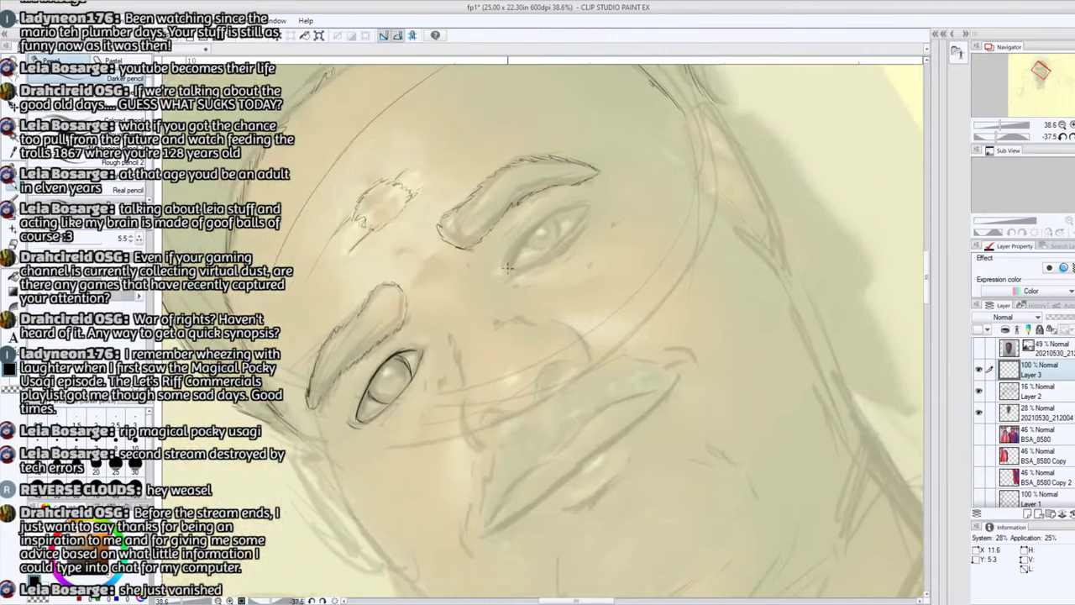
{"action": "mouse_move", "coordinate": [508, 267]}
{"action": "left_mouse_down"}
{"action": "mouse_move", "coordinate": [539, 223]}
{"action": "mouse_move", "coordinate": [522, 237]}
{"action": "mouse_move", "coordinate": [580, 207]}
{"action": "mouse_move", "coordinate": [522, 271]}
{"action": "mouse_move", "coordinate": [567, 245]}
{"action": "mouse_move", "coordinate": [583, 217]}
{"action": "mouse_move", "coordinate": [539, 267]}
{"action": "mouse_move", "coordinate": [514, 273]}
{"action": "mouse_move", "coordinate": [508, 260]}
{"action": "mouse_move", "coordinate": [527, 229]}
{"action": "mouse_move", "coordinate": [587, 205]}
{"action": "left_mouse_up"}
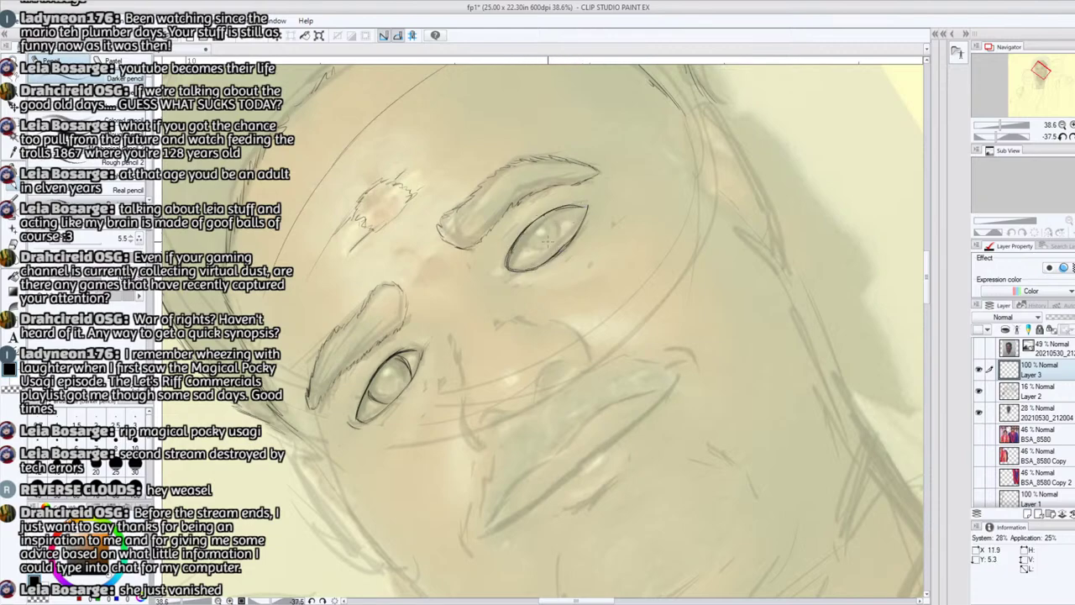
{"action": "left_click", "coordinate": [1071, 138]}
{"action": "mouse_move", "coordinate": [587, 250]}
{"action": "left_mouse_down"}
{"action": "mouse_move", "coordinate": [589, 277]}
{"action": "mouse_move", "coordinate": [578, 245]}
{"action": "mouse_move", "coordinate": [624, 249]}
{"action": "mouse_move", "coordinate": [622, 275]}
{"action": "mouse_move", "coordinate": [593, 272]}
{"action": "mouse_move", "coordinate": [584, 246]}
{"action": "mouse_move", "coordinate": [564, 275]}
{"action": "mouse_move", "coordinate": [546, 252]}
{"action": "mouse_move", "coordinate": [551, 262]}
{"action": "left_mouse_up"}
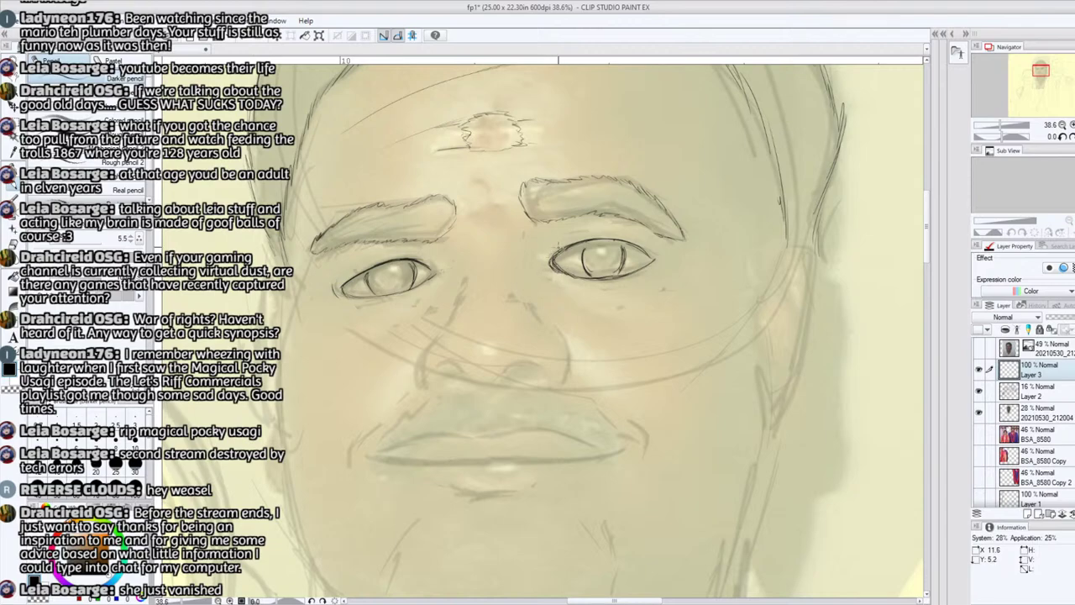
{"action": "mouse_move", "coordinate": [433, 270]}
{"action": "left_mouse_down"}
{"action": "mouse_move", "coordinate": [438, 281]}
{"action": "mouse_move", "coordinate": [426, 283]}
{"action": "left_mouse_up"}
{"action": "mouse_move", "coordinate": [632, 269]}
{"action": "left_mouse_down"}
{"action": "mouse_move", "coordinate": [648, 258]}
{"action": "mouse_move", "coordinate": [639, 244]}
{"action": "mouse_move", "coordinate": [652, 255]}
{"action": "left_mouse_up"}
- Trace the left-hand side of the nose from the bridge to the nostril wing, and add the nostril curve
{"action": "mouse_move", "coordinate": [461, 294]}
{"action": "left_mouse_down"}
{"action": "mouse_move", "coordinate": [421, 385]}
{"action": "mouse_move", "coordinate": [445, 328]}
{"action": "left_mouse_up"}
{"action": "mouse_move", "coordinate": [432, 383]}
{"action": "left_mouse_down"}
{"action": "mouse_move", "coordinate": [473, 380]}
{"action": "mouse_move", "coordinate": [429, 375]}
{"action": "mouse_move", "coordinate": [471, 381]}
{"action": "mouse_move", "coordinate": [432, 374]}
{"action": "mouse_move", "coordinate": [446, 361]}
{"action": "mouse_move", "coordinate": [473, 378]}
{"action": "left_mouse_up"}
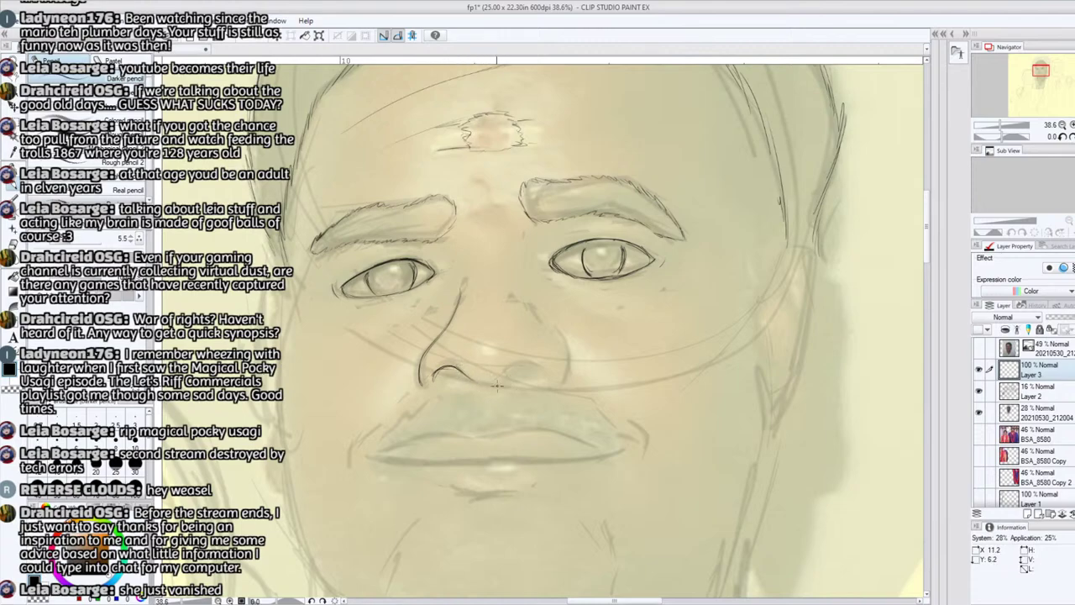
- Erase the pencil linework of both eyes on Layer 3
{"action": "mouse_move", "coordinate": [1007, 131]}
{"action": "left_mouse_down"}
{"action": "mouse_move", "coordinate": [993, 132]}
{"action": "mouse_move", "coordinate": [1001, 139]}
{"action": "left_mouse_up"}
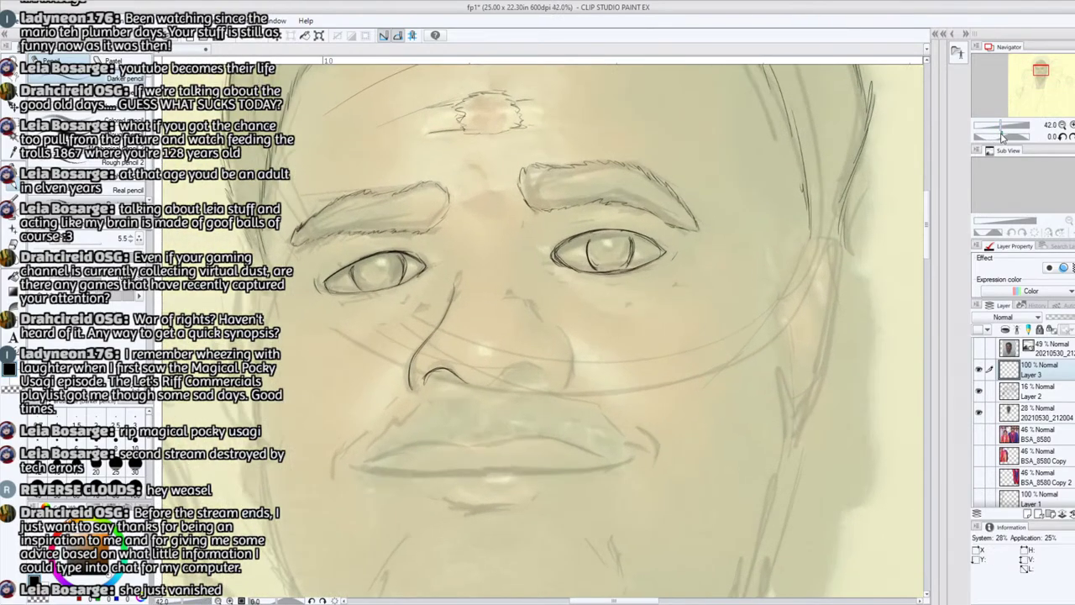
{"action": "left_click", "coordinate": [13, 244]}
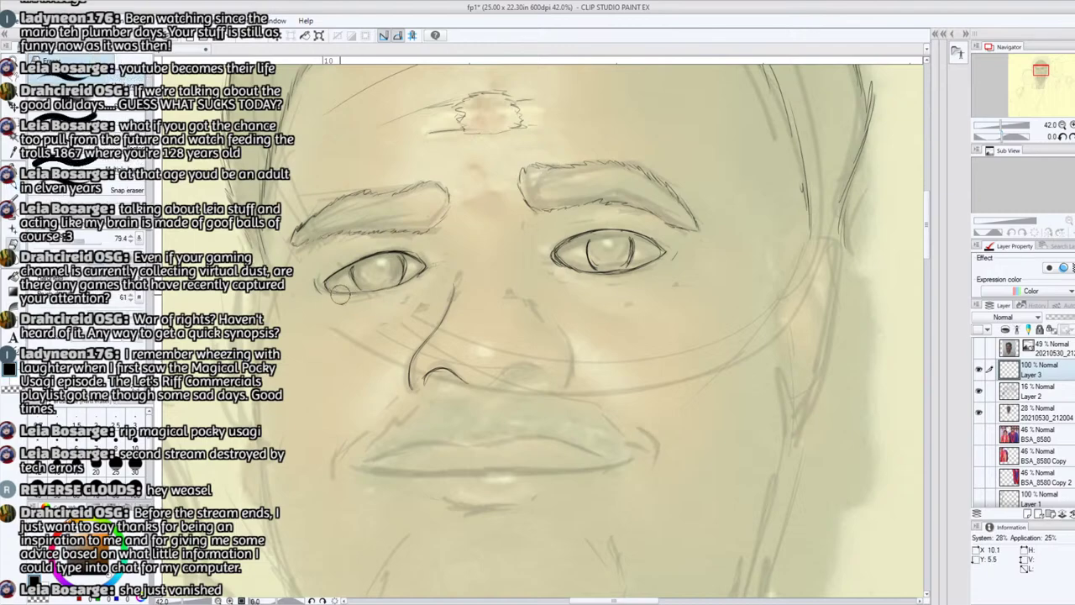
{"action": "mouse_move", "coordinate": [339, 285]}
{"action": "left_mouse_down"}
{"action": "mouse_move", "coordinate": [411, 256]}
{"action": "mouse_move", "coordinate": [370, 291]}
{"action": "mouse_move", "coordinate": [314, 305]}
{"action": "left_mouse_up"}
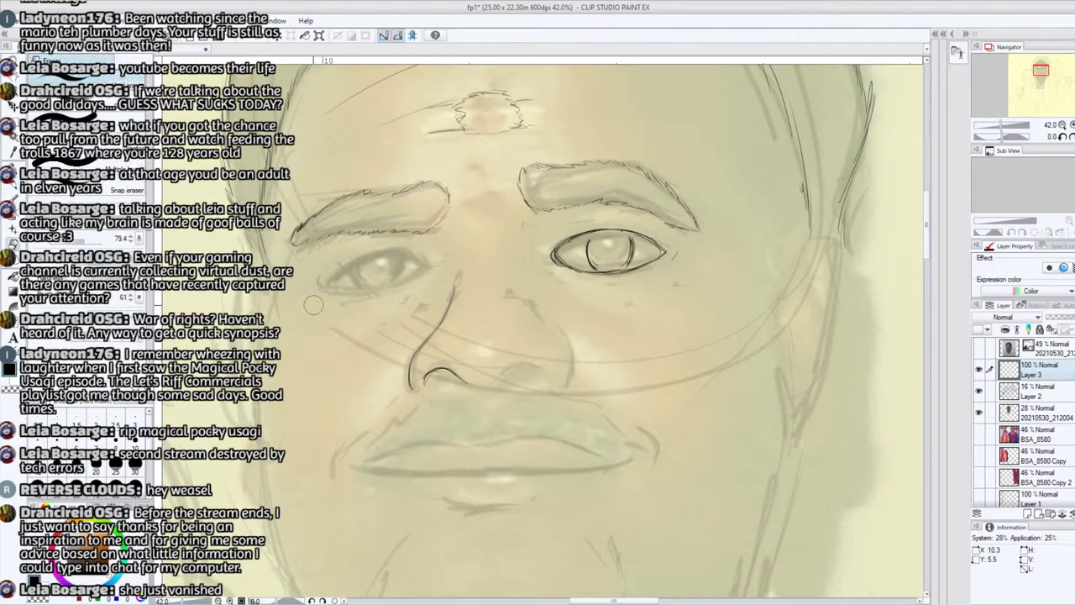
{"action": "mouse_move", "coordinate": [551, 258]}
{"action": "left_mouse_down"}
{"action": "mouse_move", "coordinate": [668, 248]}
{"action": "mouse_move", "coordinate": [555, 254]}
{"action": "mouse_move", "coordinate": [588, 275]}
{"action": "mouse_move", "coordinate": [639, 269]}
{"action": "mouse_move", "coordinate": [664, 244]}
{"action": "mouse_move", "coordinate": [578, 266]}
{"action": "left_mouse_up"}
- Redraw the left-hand eye's outline with bolder upper and lower lid lines over the photo and rough sketch
{"action": "key", "text": "p"}
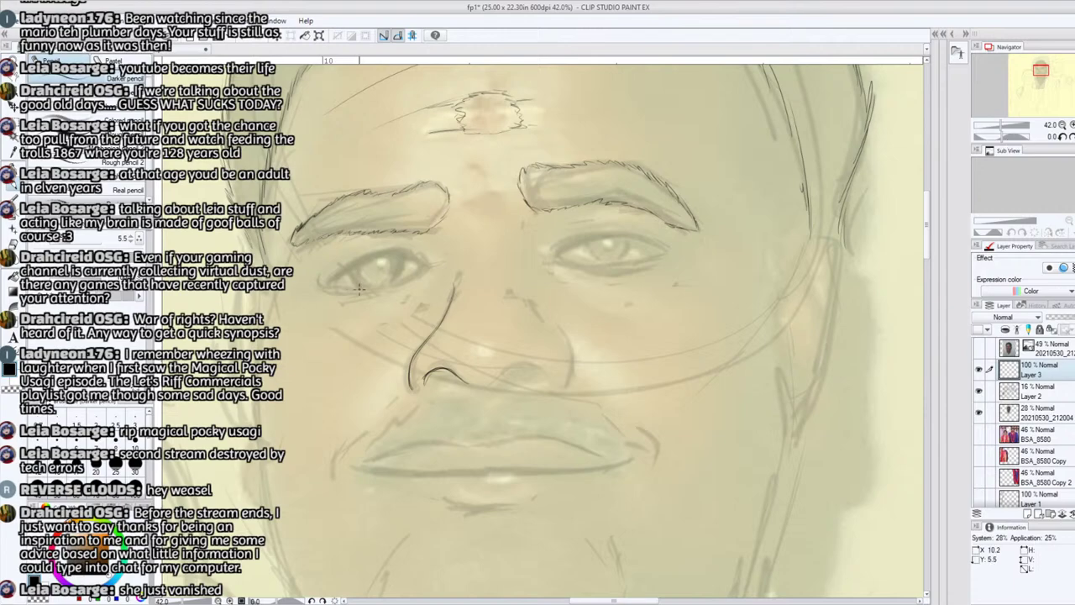
{"action": "mouse_move", "coordinate": [332, 286]}
{"action": "left_mouse_down"}
{"action": "mouse_move", "coordinate": [382, 254]}
{"action": "mouse_move", "coordinate": [353, 273]}
{"action": "mouse_move", "coordinate": [405, 260]}
{"action": "mouse_move", "coordinate": [367, 258]}
{"action": "mouse_move", "coordinate": [418, 266]}
{"action": "mouse_move", "coordinate": [353, 266]}
{"action": "mouse_move", "coordinate": [332, 279]}
{"action": "mouse_move", "coordinate": [418, 263]}
{"action": "mouse_move", "coordinate": [349, 266]}
{"action": "mouse_move", "coordinate": [329, 282]}
{"action": "mouse_move", "coordinate": [389, 252]}
{"action": "mouse_move", "coordinate": [327, 279]}
{"action": "mouse_move", "coordinate": [384, 252]}
{"action": "mouse_move", "coordinate": [328, 283]}
{"action": "mouse_move", "coordinate": [369, 258]}
{"action": "left_mouse_up"}
{"action": "mouse_move", "coordinate": [333, 282]}
{"action": "left_mouse_down"}
{"action": "mouse_move", "coordinate": [326, 289]}
{"action": "mouse_move", "coordinate": [339, 277]}
{"action": "mouse_move", "coordinate": [366, 287]}
{"action": "left_mouse_up"}
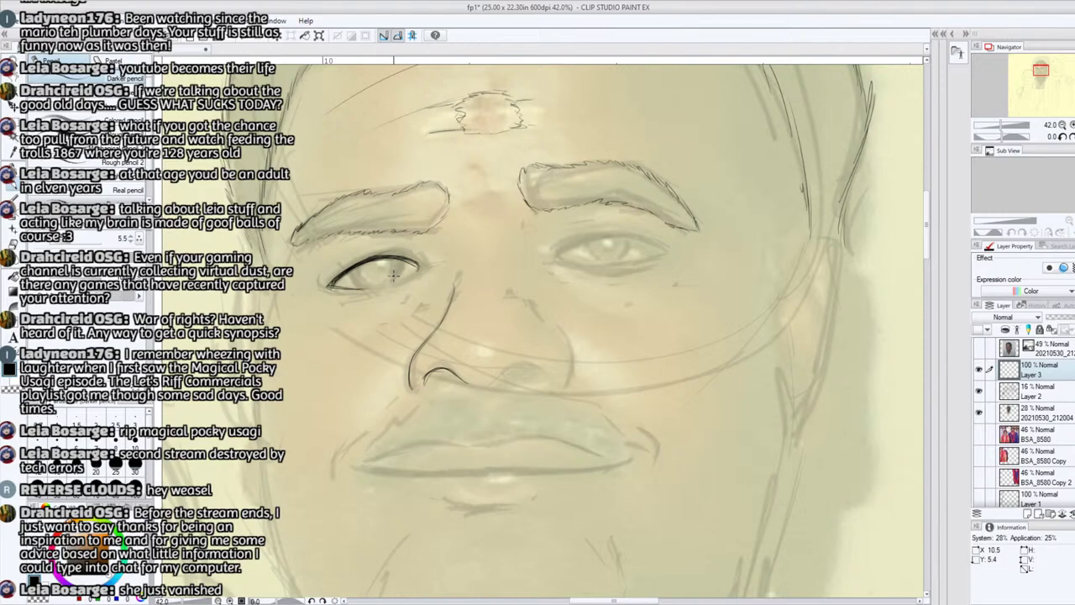
{"action": "mouse_move", "coordinate": [329, 286]}
{"action": "left_mouse_down"}
{"action": "mouse_move", "coordinate": [348, 273]}
{"action": "mouse_move", "coordinate": [370, 287]}
{"action": "mouse_move", "coordinate": [392, 282]}
{"action": "mouse_move", "coordinate": [418, 267]}
{"action": "mouse_move", "coordinate": [341, 290]}
{"action": "mouse_move", "coordinate": [355, 295]}
{"action": "left_mouse_up"}
{"action": "mouse_move", "coordinate": [413, 274]}
{"action": "left_mouse_down"}
{"action": "mouse_move", "coordinate": [328, 285]}
{"action": "mouse_move", "coordinate": [350, 269]}
{"action": "left_mouse_up"}
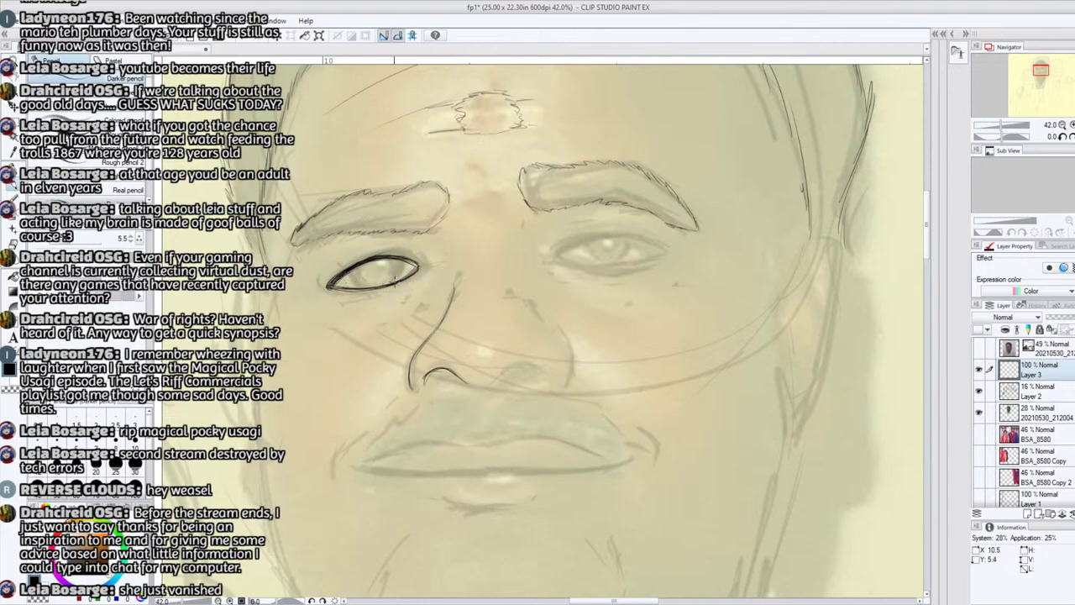
- Darken the left-hand eye's upper and lower lid lines and sharpen its outer corner
{"action": "mouse_move", "coordinate": [403, 261]}
{"action": "left_mouse_down"}
{"action": "mouse_move", "coordinate": [419, 268]}
{"action": "mouse_move", "coordinate": [356, 267]}
{"action": "left_mouse_up"}
{"action": "mouse_move", "coordinate": [331, 282]}
{"action": "left_mouse_down"}
{"action": "mouse_move", "coordinate": [326, 291]}
{"action": "mouse_move", "coordinate": [395, 280]}
{"action": "left_mouse_up"}
{"action": "mouse_move", "coordinate": [1000, 124]}
{"action": "left_mouse_down"}
{"action": "mouse_move", "coordinate": [988, 124]}
{"action": "mouse_move", "coordinate": [1002, 125]}
{"action": "left_mouse_up"}
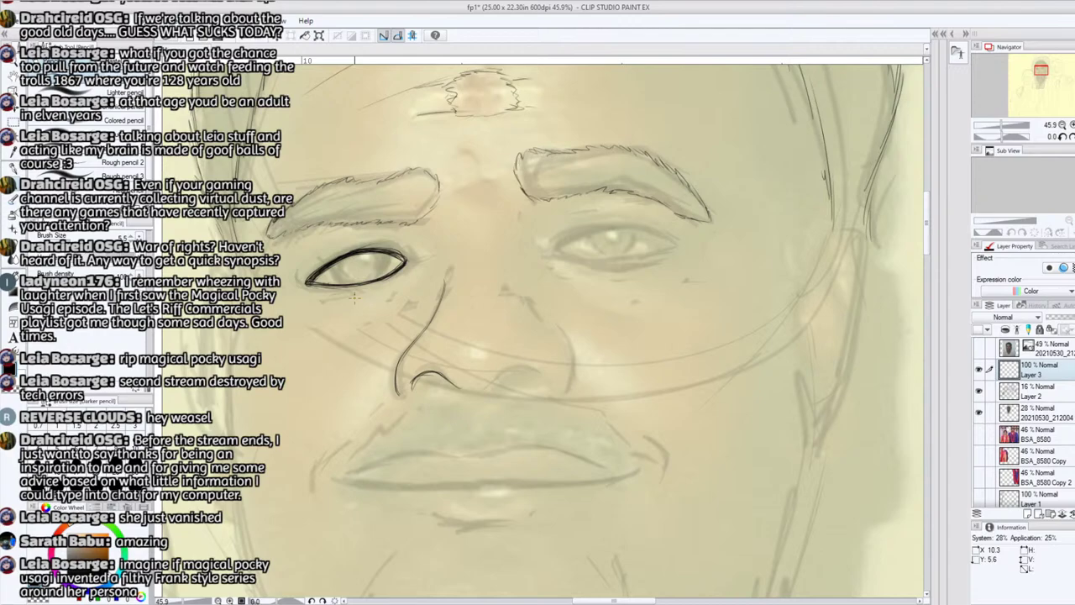
{"action": "mouse_move", "coordinate": [311, 285]}
{"action": "left_mouse_down"}
{"action": "mouse_move", "coordinate": [366, 284]}
{"action": "mouse_move", "coordinate": [395, 274]}
{"action": "mouse_move", "coordinate": [403, 257]}
{"action": "mouse_move", "coordinate": [361, 251]}
{"action": "mouse_move", "coordinate": [316, 274]}
{"action": "left_mouse_up"}
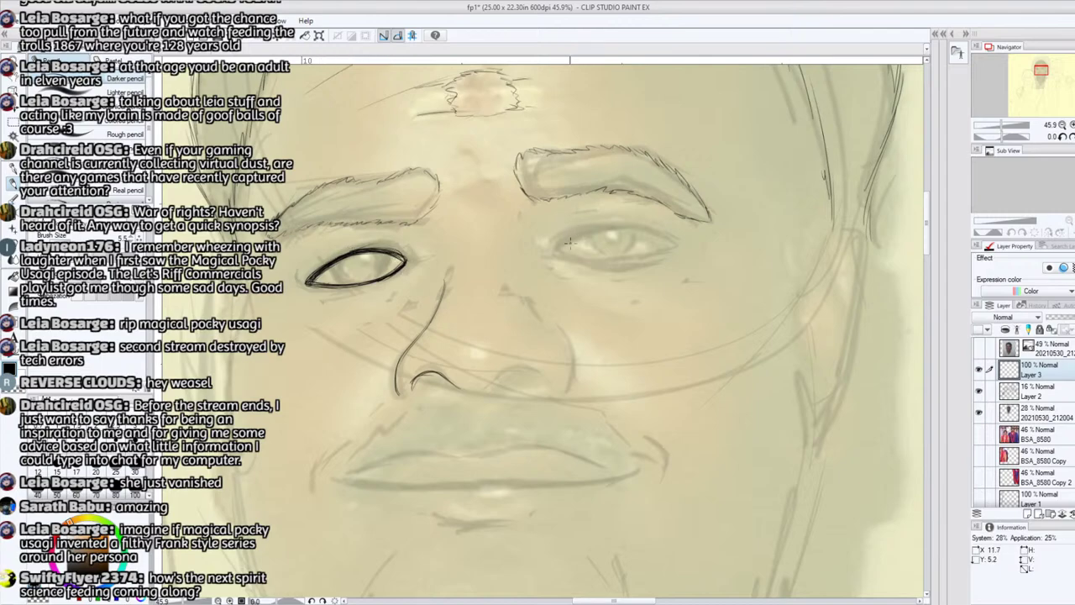
- Trace the right-hand eye's almond outline over the sketch and thicken its upper and lower lid lines
{"action": "mouse_move", "coordinate": [554, 247]}
{"action": "left_mouse_down"}
{"action": "mouse_move", "coordinate": [617, 229]}
{"action": "mouse_move", "coordinate": [584, 233]}
{"action": "mouse_move", "coordinate": [646, 238]}
{"action": "mouse_move", "coordinate": [638, 229]}
{"action": "mouse_move", "coordinate": [559, 244]}
{"action": "mouse_move", "coordinate": [606, 264]}
{"action": "mouse_move", "coordinate": [597, 257]}
{"action": "mouse_move", "coordinate": [672, 247]}
{"action": "mouse_move", "coordinate": [612, 262]}
{"action": "mouse_move", "coordinate": [559, 252]}
{"action": "mouse_move", "coordinate": [602, 230]}
{"action": "mouse_move", "coordinate": [561, 244]}
{"action": "mouse_move", "coordinate": [655, 234]}
{"action": "mouse_move", "coordinate": [602, 229]}
{"action": "mouse_move", "coordinate": [672, 245]}
{"action": "mouse_move", "coordinate": [645, 229]}
{"action": "mouse_move", "coordinate": [622, 266]}
{"action": "mouse_move", "coordinate": [671, 249]}
{"action": "left_mouse_up"}
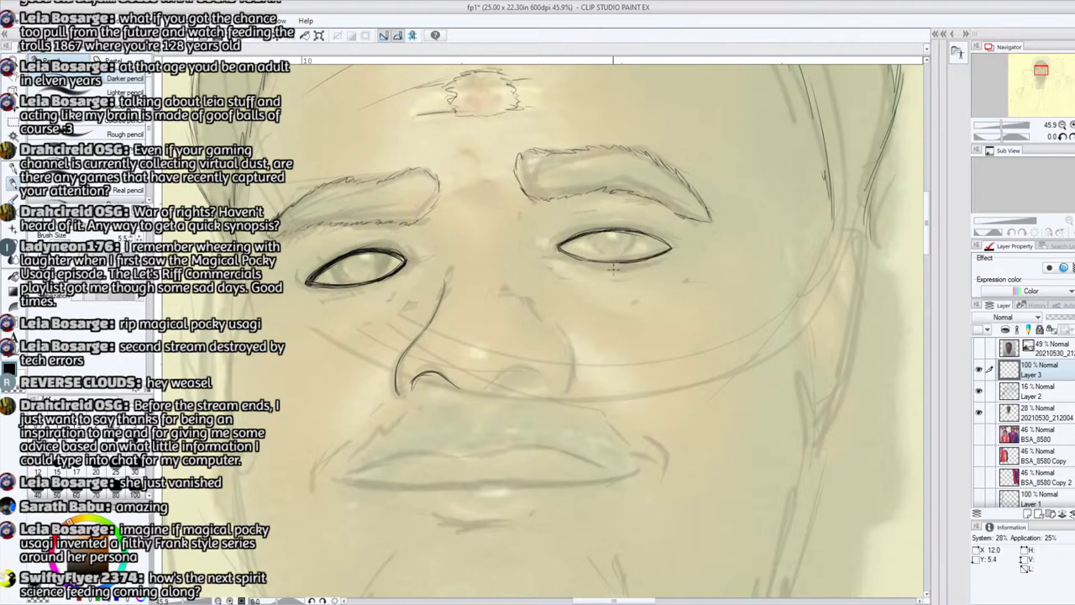
{"action": "left_click_drag", "start_coordinate": [1001, 136], "coordinate": [992, 137]}
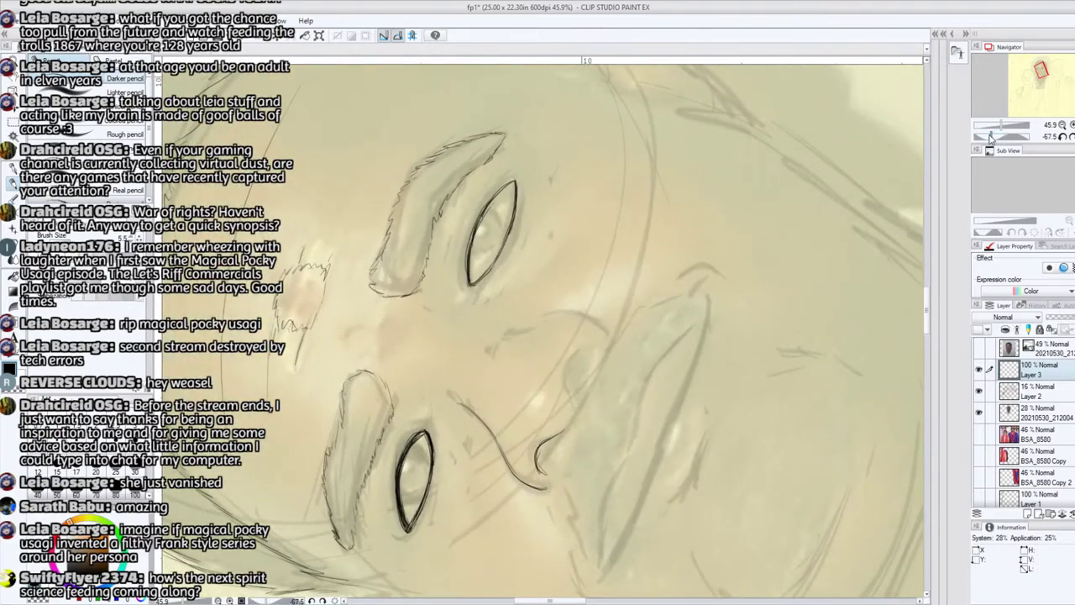
{"action": "left_click_drag", "start_coordinate": [470, 284], "coordinate": [511, 222]}
{"action": "mouse_move", "coordinate": [469, 284]}
{"action": "left_mouse_down"}
{"action": "mouse_move", "coordinate": [487, 203]}
{"action": "mouse_move", "coordinate": [483, 219]}
{"action": "left_mouse_up"}
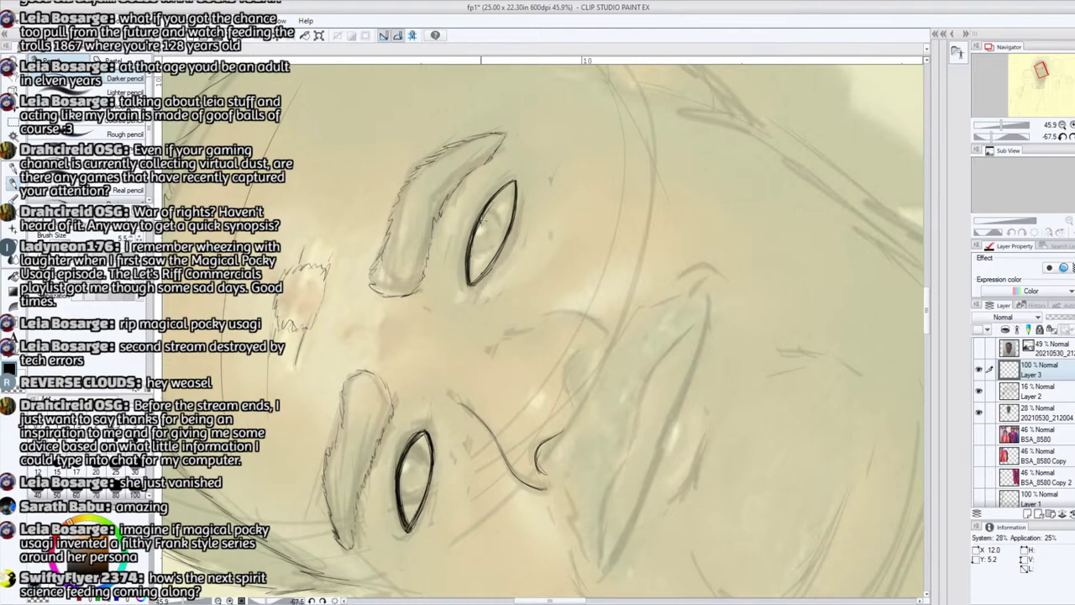
{"action": "left_click", "coordinate": [1073, 136]}
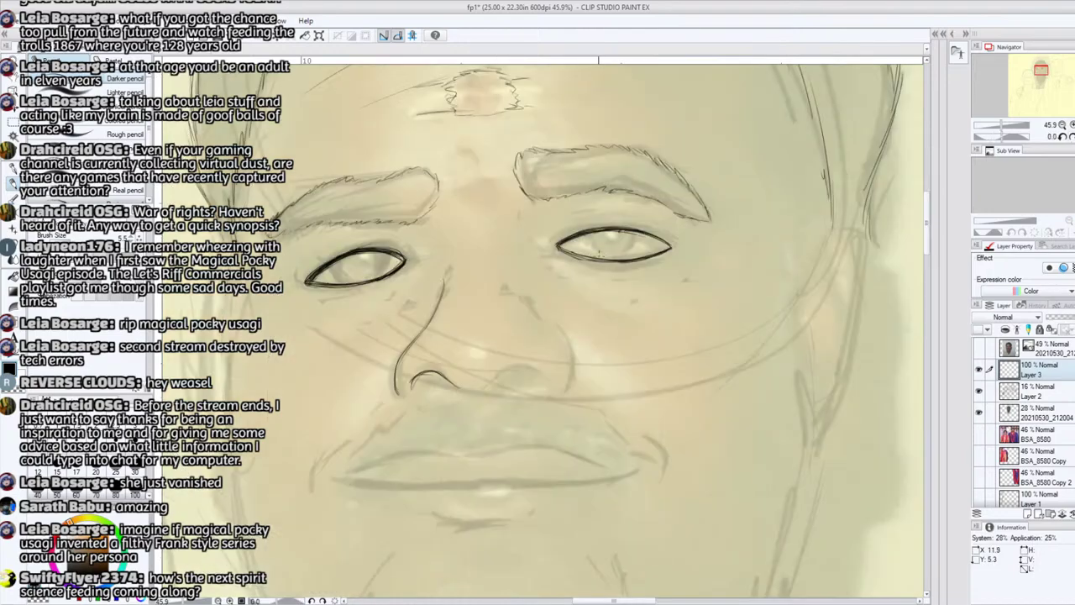
- Draw the curved iris edges inside both eyes and touch up the adjoining lid lines
{"action": "mouse_move", "coordinate": [591, 257]}
{"action": "left_mouse_down"}
{"action": "mouse_move", "coordinate": [585, 235]}
{"action": "mouse_move", "coordinate": [640, 237]}
{"action": "mouse_move", "coordinate": [585, 230]}
{"action": "left_mouse_up"}
{"action": "mouse_move", "coordinate": [380, 282]}
{"action": "left_mouse_down"}
{"action": "mouse_move", "coordinate": [385, 259]}
{"action": "mouse_move", "coordinate": [388, 268]}
{"action": "left_mouse_up"}
{"action": "mouse_move", "coordinate": [336, 284]}
{"action": "left_mouse_down"}
{"action": "mouse_move", "coordinate": [331, 265]}
{"action": "mouse_move", "coordinate": [363, 246]}
{"action": "mouse_move", "coordinate": [388, 250]}
{"action": "mouse_move", "coordinate": [383, 260]}
{"action": "left_mouse_up"}
{"action": "left_click_drag", "start_coordinate": [348, 279], "coordinate": [333, 281]}
{"action": "mouse_move", "coordinate": [586, 235]}
{"action": "left_mouse_down"}
{"action": "mouse_move", "coordinate": [589, 252]}
{"action": "mouse_move", "coordinate": [640, 234]}
{"action": "left_mouse_up"}
- Trace the right-hand side of the nose from the bridge to the nostril wing, and add the nostril curve
{"action": "left_click_drag", "start_coordinate": [545, 337], "coordinate": [676, 240]}
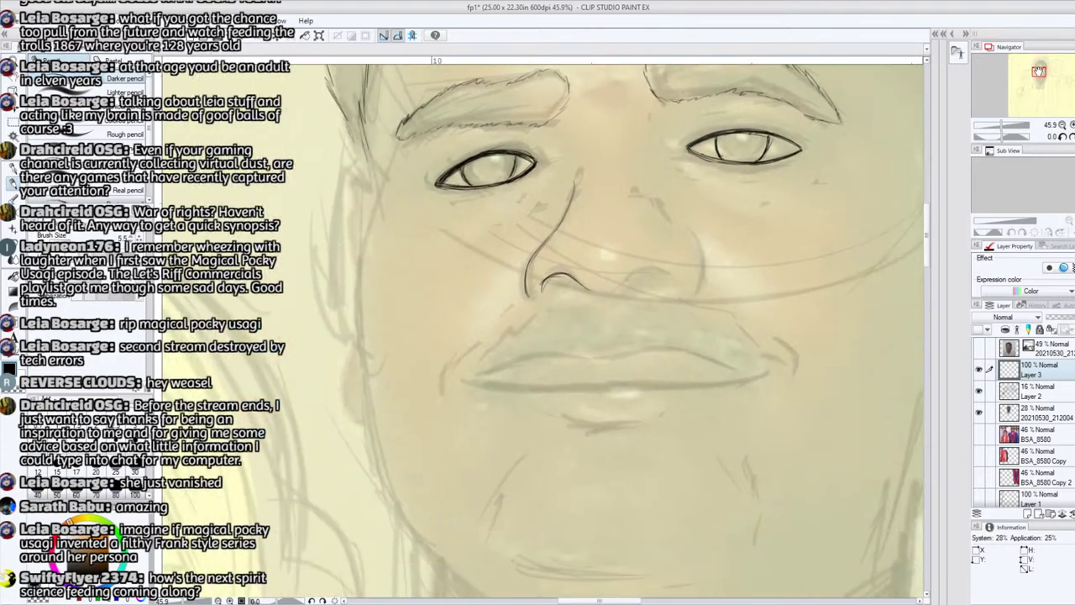
{"action": "left_click_drag", "start_coordinate": [1001, 136], "coordinate": [1006, 136]}
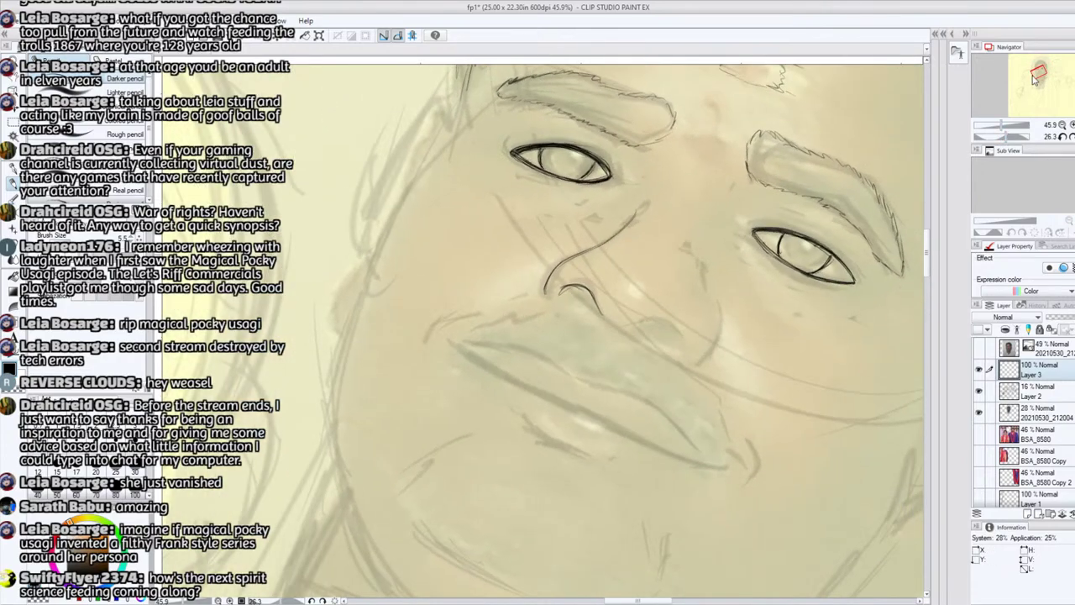
{"action": "left_click_drag", "start_coordinate": [1033, 75], "coordinate": [1041, 70]}
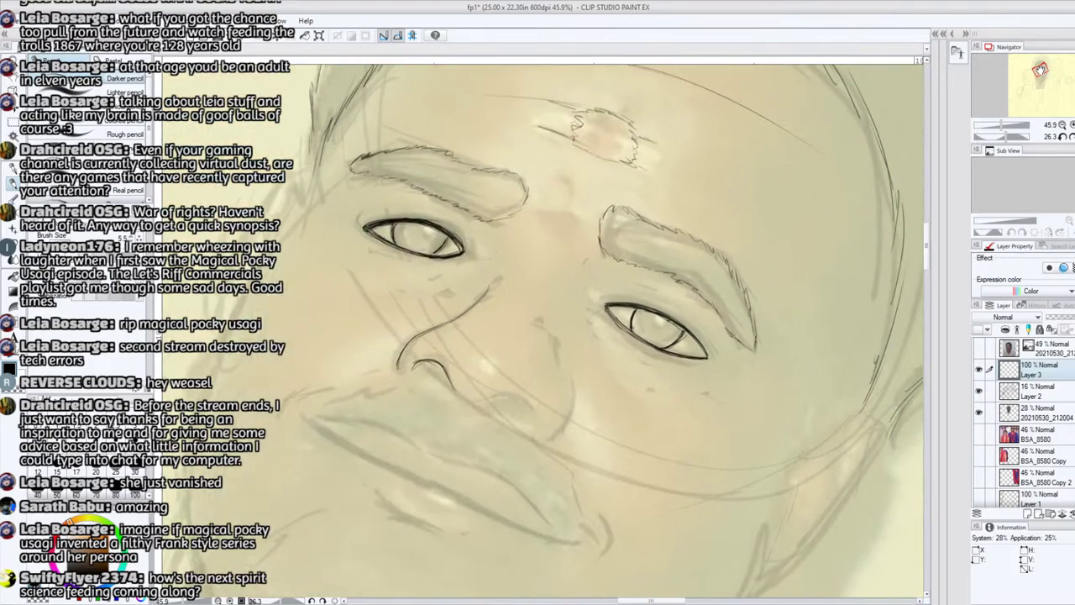
{"action": "mouse_move", "coordinate": [551, 438]}
{"action": "left_mouse_down"}
{"action": "mouse_move", "coordinate": [576, 391]}
{"action": "mouse_move", "coordinate": [562, 320]}
{"action": "mouse_move", "coordinate": [565, 361]}
{"action": "left_mouse_up"}
{"action": "mouse_move", "coordinate": [492, 399]}
{"action": "left_mouse_down"}
{"action": "mouse_move", "coordinate": [514, 395]}
{"action": "mouse_move", "coordinate": [533, 423]}
{"action": "left_mouse_up"}
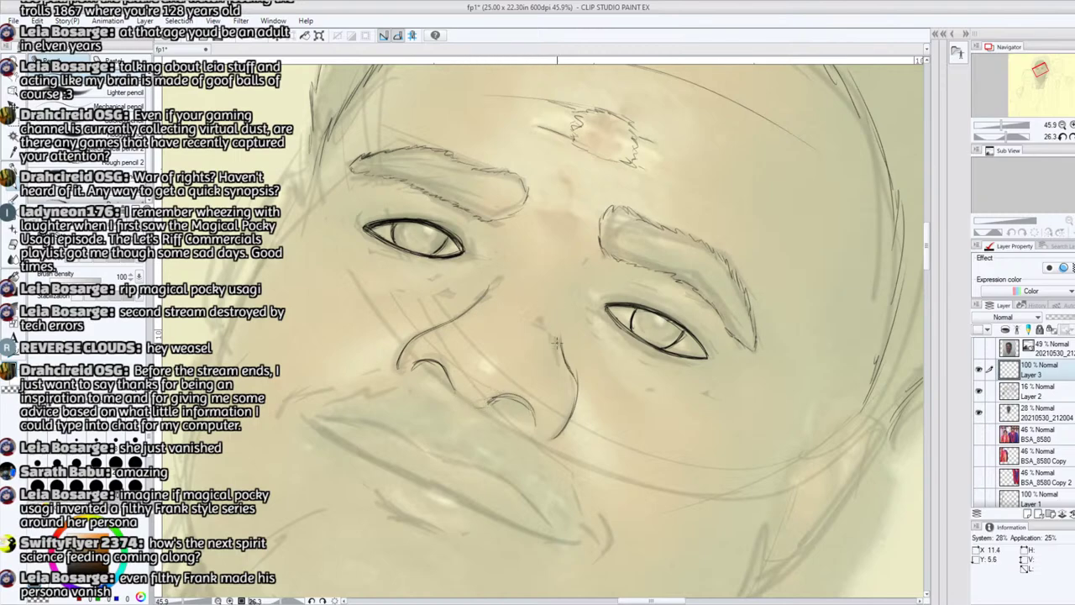
{"action": "mouse_move", "coordinate": [558, 314]}
{"action": "left_mouse_down"}
{"action": "mouse_move", "coordinate": [575, 387]}
{"action": "mouse_move", "coordinate": [561, 431]}
{"action": "left_mouse_up"}
{"action": "left_click_drag", "start_coordinate": [575, 388], "coordinate": [558, 426]}
- Trace the left-hand half of the mustache's outer edge with short strokes, and the upper lip's edge below it
{"action": "left_click_drag", "start_coordinate": [1008, 137], "coordinate": [996, 137]}
{"action": "left_click", "coordinate": [1036, 75]}
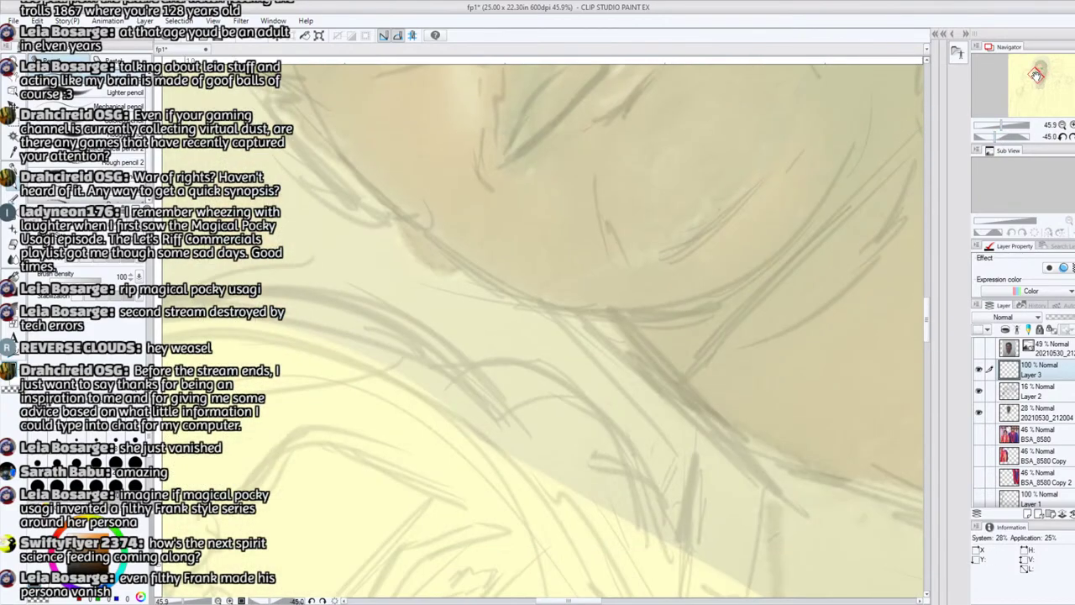
{"action": "left_click_drag", "start_coordinate": [1037, 75], "coordinate": [1036, 74]}
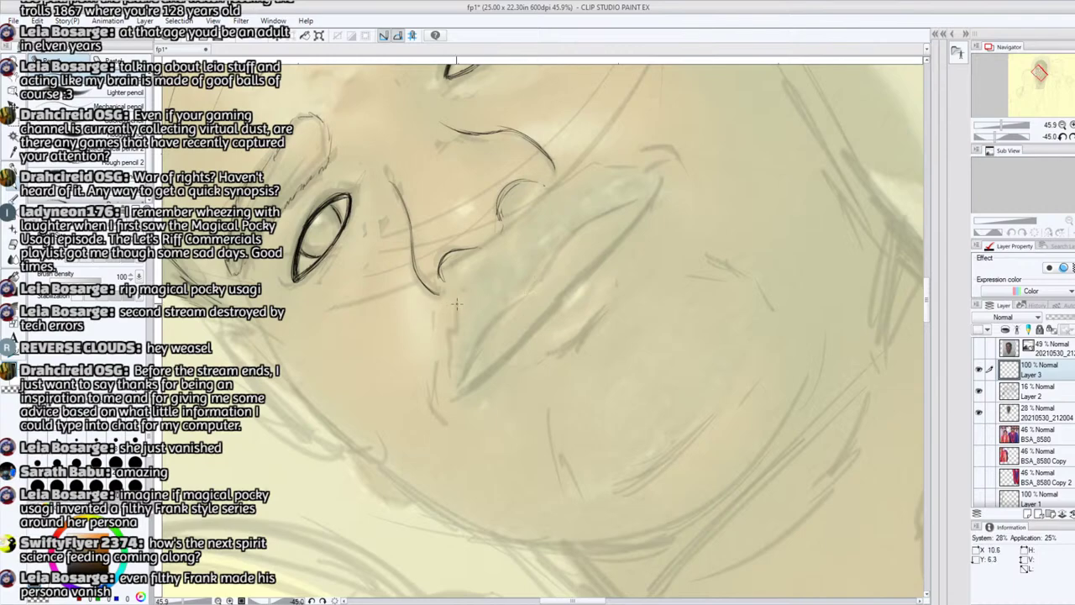
{"action": "mouse_move", "coordinate": [457, 302]}
{"action": "left_mouse_down"}
{"action": "mouse_move", "coordinate": [447, 373]}
{"action": "mouse_move", "coordinate": [455, 304]}
{"action": "mouse_move", "coordinate": [443, 385]}
{"action": "mouse_move", "coordinate": [449, 311]}
{"action": "left_mouse_up"}
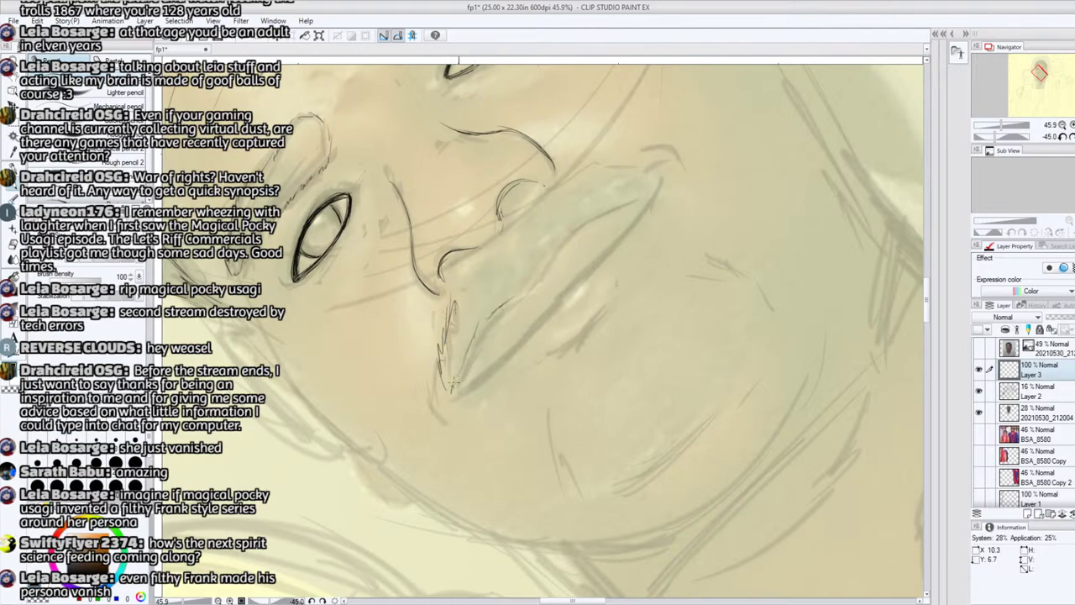
{"action": "mouse_move", "coordinate": [453, 390]}
{"action": "left_mouse_down"}
{"action": "mouse_move", "coordinate": [489, 313]}
{"action": "mouse_move", "coordinate": [528, 283]}
{"action": "left_mouse_up"}
{"action": "left_click_drag", "start_coordinate": [454, 310], "coordinate": [456, 286]}
{"action": "left_click_drag", "start_coordinate": [459, 276], "coordinate": [502, 245]}
{"action": "left_click_drag", "start_coordinate": [452, 294], "coordinate": [462, 273]}
{"action": "left_click_drag", "start_coordinate": [443, 345], "coordinate": [448, 321]}
{"action": "left_click_drag", "start_coordinate": [439, 381], "coordinate": [441, 343]}
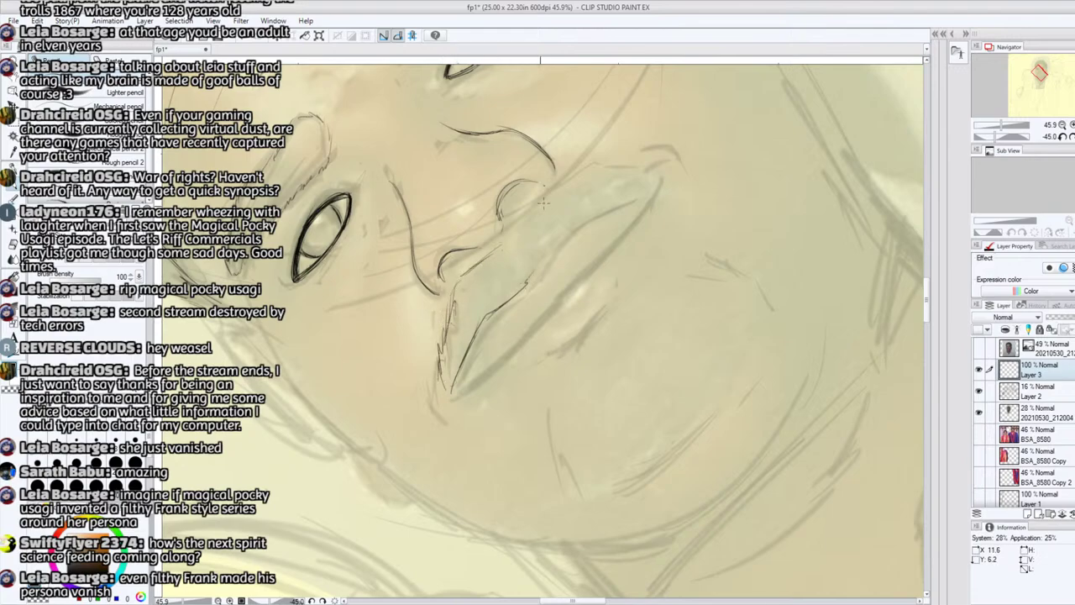
- Try tracing the right-hand half of the mustache and upper lip edges, and remove those strokes
{"action": "mouse_move", "coordinate": [523, 222]}
{"action": "left_mouse_down"}
{"action": "mouse_move", "coordinate": [543, 197]}
{"action": "mouse_move", "coordinate": [528, 282]}
{"action": "left_mouse_up"}
{"action": "mouse_move", "coordinate": [556, 239]}
{"action": "left_mouse_down"}
{"action": "mouse_move", "coordinate": [538, 265]}
{"action": "mouse_move", "coordinate": [625, 197]}
{"action": "left_mouse_up"}
{"action": "mouse_move", "coordinate": [539, 198]}
{"action": "left_mouse_down"}
{"action": "mouse_move", "coordinate": [521, 230]}
{"action": "mouse_move", "coordinate": [568, 181]}
{"action": "mouse_move", "coordinate": [645, 163]}
{"action": "left_mouse_up"}
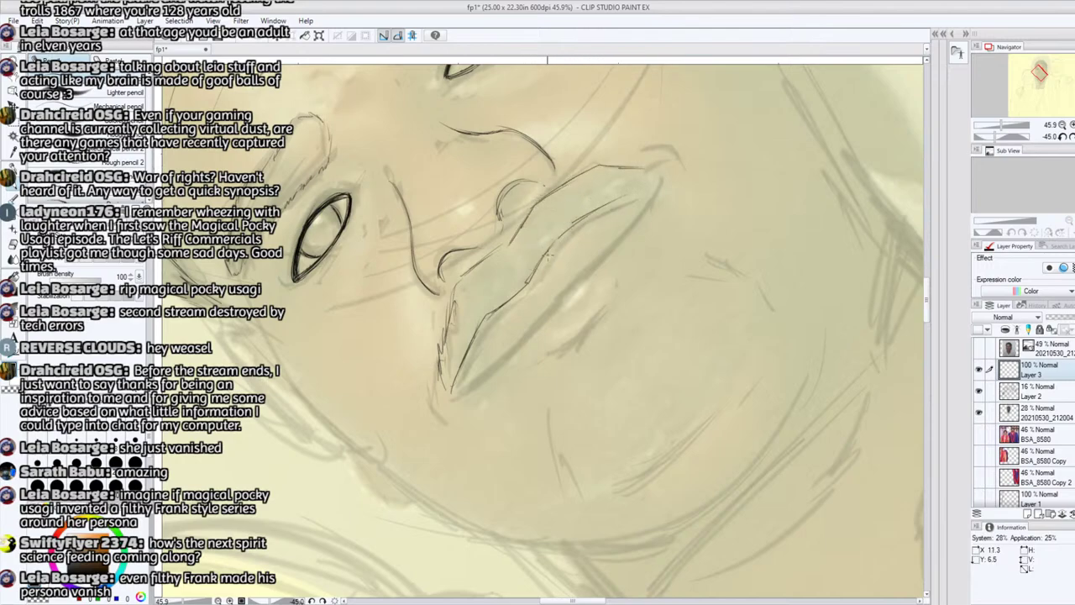
{"action": "key", "text": "e"}
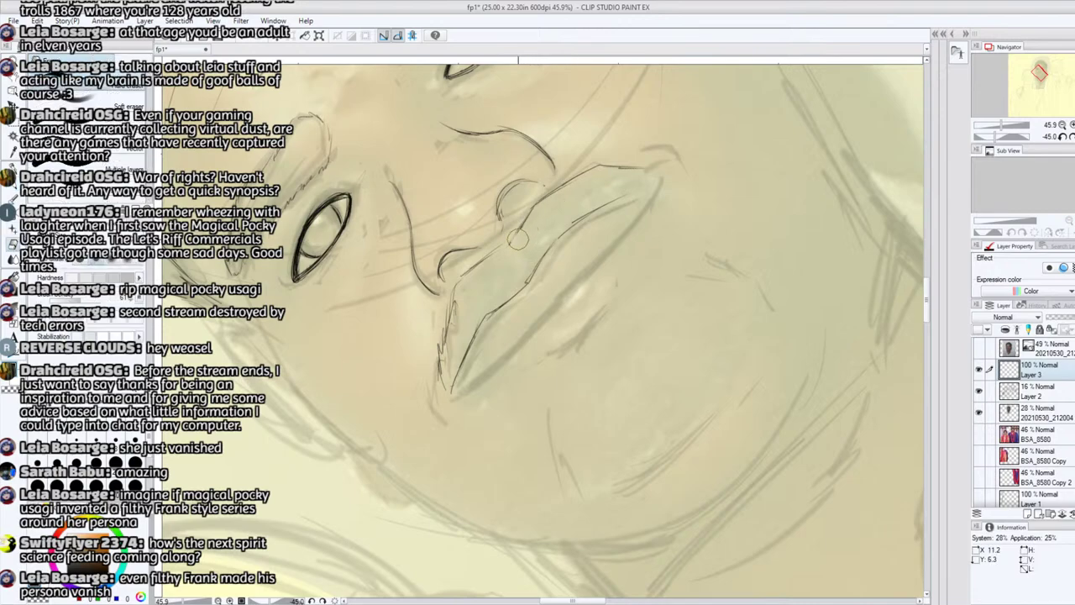
{"action": "mouse_move", "coordinate": [518, 241]}
{"action": "left_mouse_down"}
{"action": "mouse_move", "coordinate": [559, 185]}
{"action": "mouse_move", "coordinate": [526, 271]}
{"action": "mouse_move", "coordinate": [538, 267]}
{"action": "mouse_move", "coordinate": [515, 248]}
{"action": "left_mouse_up"}
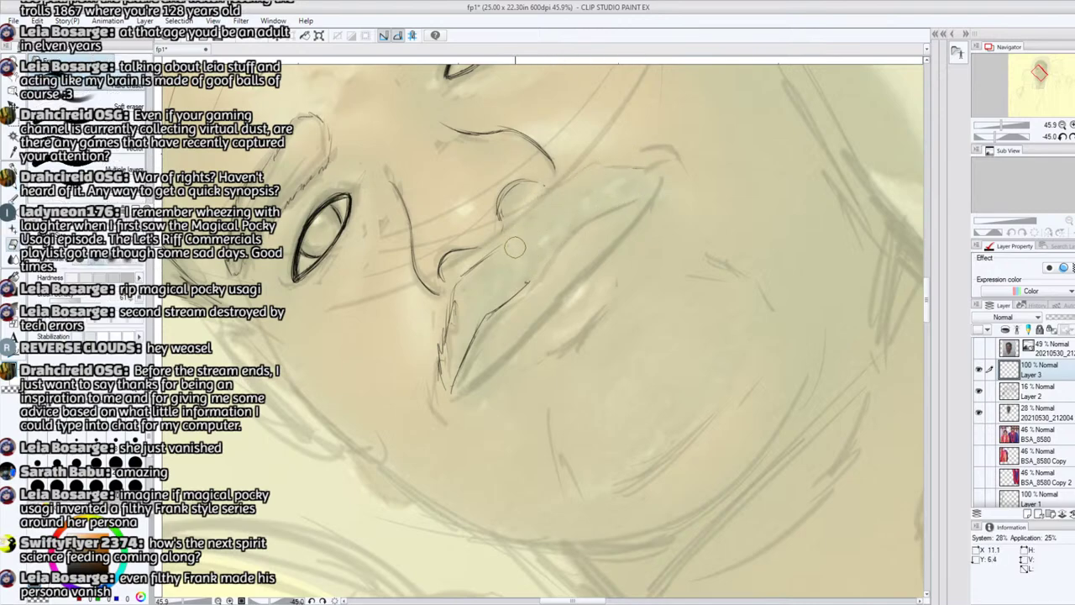
{"action": "left_click", "coordinate": [659, 165]}
- Redraw the right-hand half of the mustache and upper lip edges, and reinforce the mustache's left-hand outer edge
{"action": "left_click", "coordinate": [14, 190]}
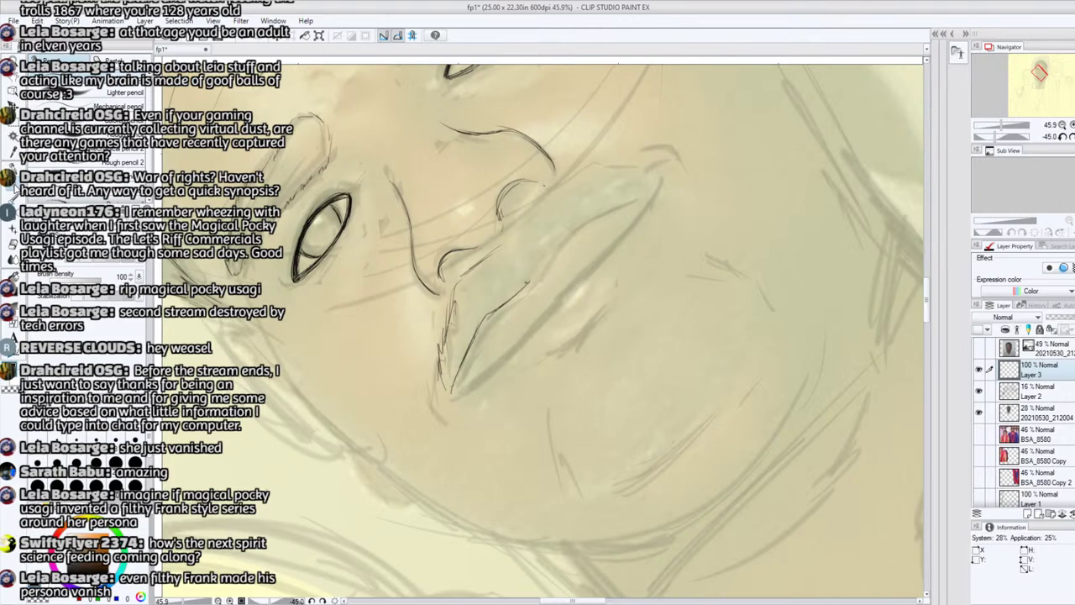
{"action": "mouse_move", "coordinate": [486, 314]}
{"action": "left_mouse_down"}
{"action": "mouse_move", "coordinate": [533, 279]}
{"action": "mouse_move", "coordinate": [553, 242]}
{"action": "mouse_move", "coordinate": [519, 220]}
{"action": "mouse_move", "coordinate": [527, 209]}
{"action": "mouse_move", "coordinate": [610, 172]}
{"action": "left_mouse_up"}
{"action": "mouse_move", "coordinate": [568, 221]}
{"action": "left_mouse_down"}
{"action": "mouse_move", "coordinate": [646, 192]}
{"action": "mouse_move", "coordinate": [611, 172]}
{"action": "mouse_move", "coordinate": [635, 172]}
{"action": "mouse_move", "coordinate": [545, 184]}
{"action": "left_mouse_up"}
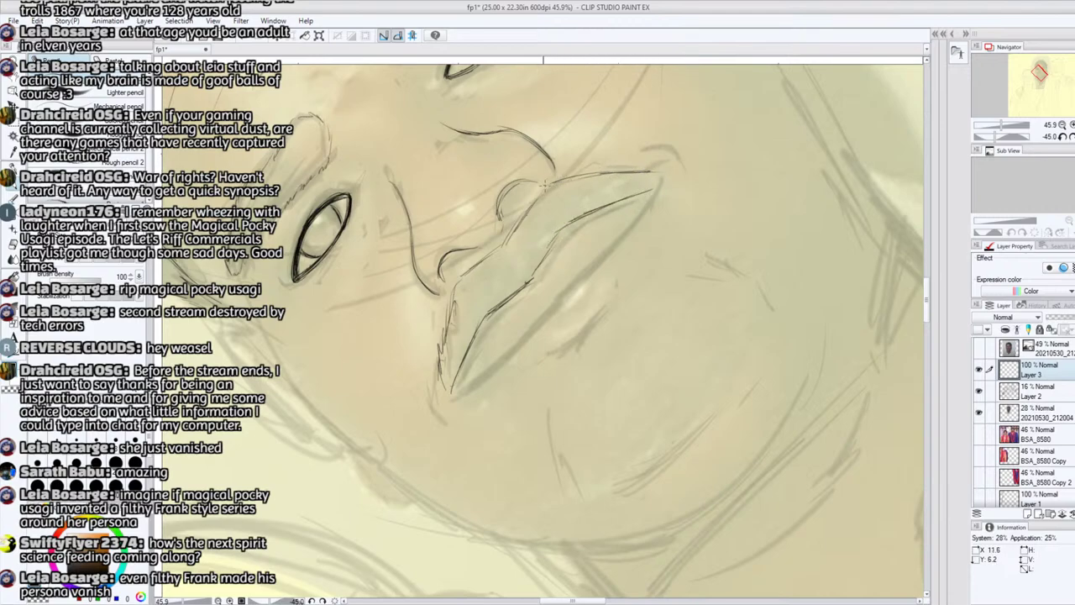
{"action": "mouse_move", "coordinate": [603, 208]}
{"action": "left_mouse_down"}
{"action": "mouse_move", "coordinate": [650, 183]}
{"action": "mouse_move", "coordinate": [643, 178]}
{"action": "mouse_move", "coordinate": [653, 174]}
{"action": "mouse_move", "coordinate": [647, 191]}
{"action": "mouse_move", "coordinate": [659, 181]}
{"action": "mouse_move", "coordinate": [540, 183]}
{"action": "mouse_move", "coordinate": [515, 201]}
{"action": "mouse_move", "coordinate": [505, 240]}
{"action": "mouse_move", "coordinate": [535, 181]}
{"action": "mouse_move", "coordinate": [462, 264]}
{"action": "mouse_move", "coordinate": [443, 359]}
{"action": "left_mouse_up"}
{"action": "left_click_drag", "start_coordinate": [455, 284], "coordinate": [439, 375]}
{"action": "mouse_move", "coordinate": [446, 315]}
{"action": "left_mouse_down"}
{"action": "mouse_move", "coordinate": [435, 383]}
{"action": "mouse_move", "coordinate": [447, 399]}
{"action": "left_mouse_up"}
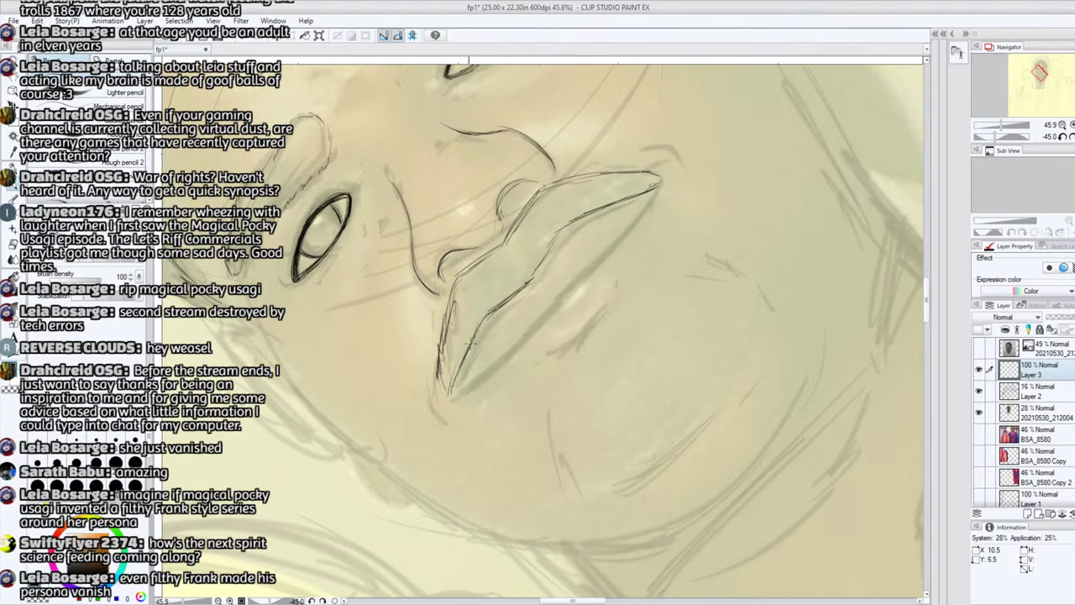
- Darken the wavy upper lip edge from corner to corner and touch up the mustache line beneath the nose
{"action": "mouse_move", "coordinate": [452, 388]}
{"action": "left_mouse_down"}
{"action": "mouse_move", "coordinate": [475, 342]}
{"action": "mouse_move", "coordinate": [460, 368]}
{"action": "left_mouse_up"}
{"action": "mouse_move", "coordinate": [476, 328]}
{"action": "left_mouse_down"}
{"action": "mouse_move", "coordinate": [461, 361]}
{"action": "mouse_move", "coordinate": [550, 237]}
{"action": "mouse_move", "coordinate": [531, 280]}
{"action": "mouse_move", "coordinate": [555, 228]}
{"action": "mouse_move", "coordinate": [529, 283]}
{"action": "mouse_move", "coordinate": [645, 190]}
{"action": "left_mouse_up"}
{"action": "left_click_drag", "start_coordinate": [563, 228], "coordinate": [593, 213]}
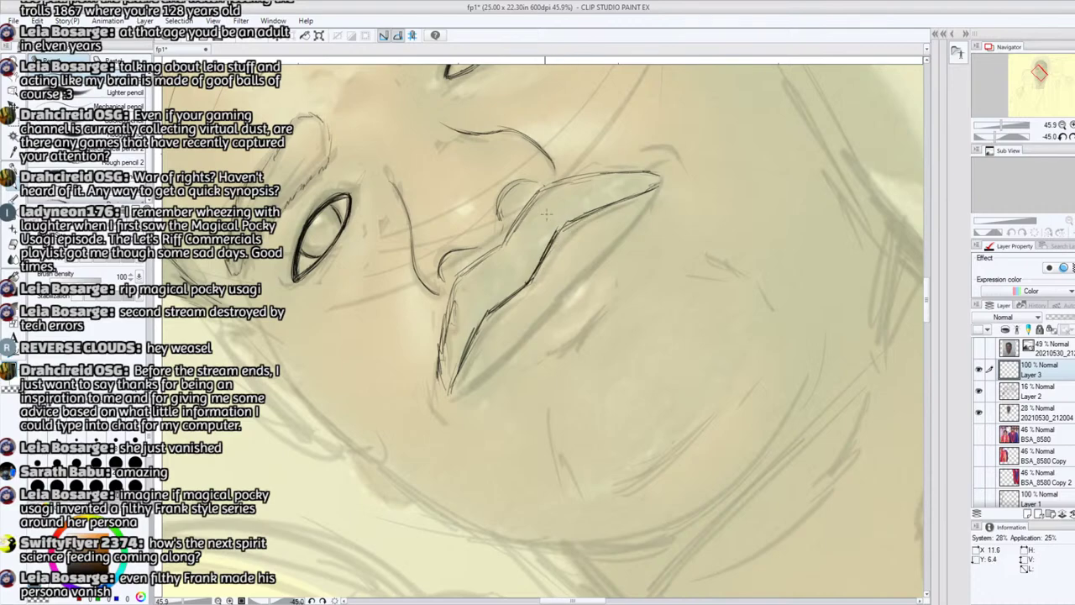
{"action": "mouse_move", "coordinate": [506, 245]}
{"action": "left_mouse_down"}
{"action": "mouse_move", "coordinate": [578, 178]}
{"action": "mouse_move", "coordinate": [456, 277]}
{"action": "left_mouse_up"}
{"action": "mouse_move", "coordinate": [452, 393]}
{"action": "left_mouse_down"}
{"action": "mouse_move", "coordinate": [499, 315]}
{"action": "mouse_move", "coordinate": [475, 343]}
{"action": "mouse_move", "coordinate": [543, 283]}
{"action": "mouse_move", "coordinate": [496, 316]}
{"action": "mouse_move", "coordinate": [551, 267]}
{"action": "mouse_move", "coordinate": [555, 240]}
{"action": "mouse_move", "coordinate": [635, 202]}
{"action": "left_mouse_up"}
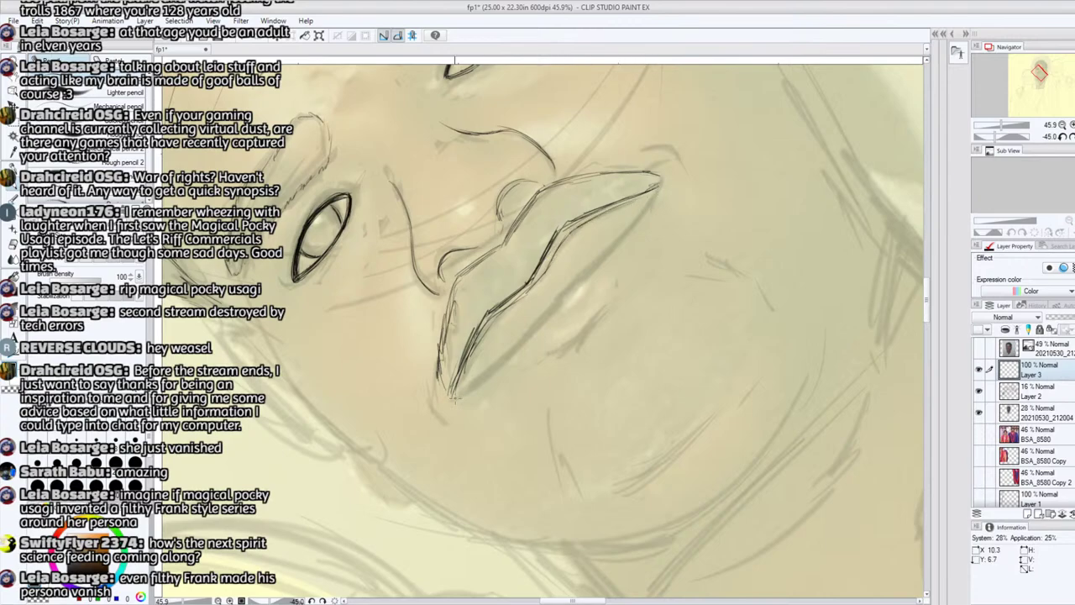
- Trace the nearly straight mouth line between the lip corners and sketch small creases beside both corners
{"action": "mouse_move", "coordinate": [442, 410]}
{"action": "left_mouse_down"}
{"action": "mouse_move", "coordinate": [517, 349]}
{"action": "mouse_move", "coordinate": [469, 384]}
{"action": "mouse_move", "coordinate": [494, 356]}
{"action": "mouse_move", "coordinate": [456, 400]}
{"action": "mouse_move", "coordinate": [612, 245]}
{"action": "left_mouse_up"}
{"action": "mouse_move", "coordinate": [581, 279]}
{"action": "left_mouse_down"}
{"action": "mouse_move", "coordinate": [654, 192]}
{"action": "mouse_move", "coordinate": [616, 237]}
{"action": "left_mouse_up"}
{"action": "left_click_drag", "start_coordinate": [664, 178], "coordinate": [615, 256]}
{"action": "mouse_move", "coordinate": [444, 410]}
{"action": "left_mouse_down"}
{"action": "mouse_move", "coordinate": [432, 401]}
{"action": "mouse_move", "coordinate": [425, 420]}
{"action": "mouse_move", "coordinate": [448, 426]}
{"action": "left_mouse_up"}
{"action": "left_click_drag", "start_coordinate": [436, 384], "coordinate": [426, 420]}
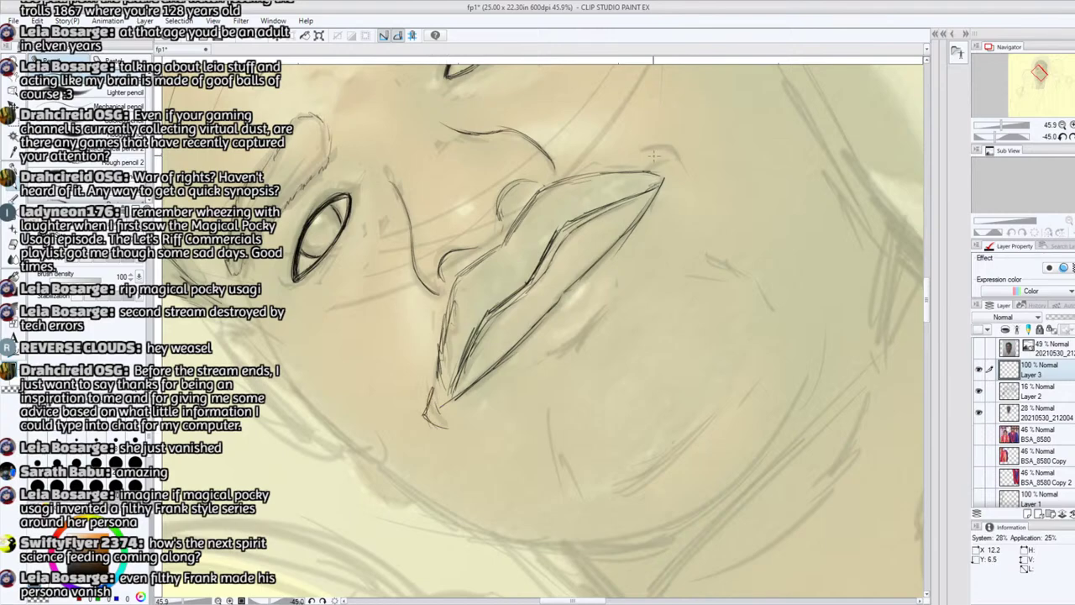
{"action": "left_click_drag", "start_coordinate": [652, 158], "coordinate": [678, 160]}
- Darken the mouth line along its length and reinforce the creases beside both mouth corners
{"action": "left_click_drag", "start_coordinate": [509, 359], "coordinate": [654, 193]}
{"action": "left_click_drag", "start_coordinate": [622, 239], "coordinate": [664, 178]}
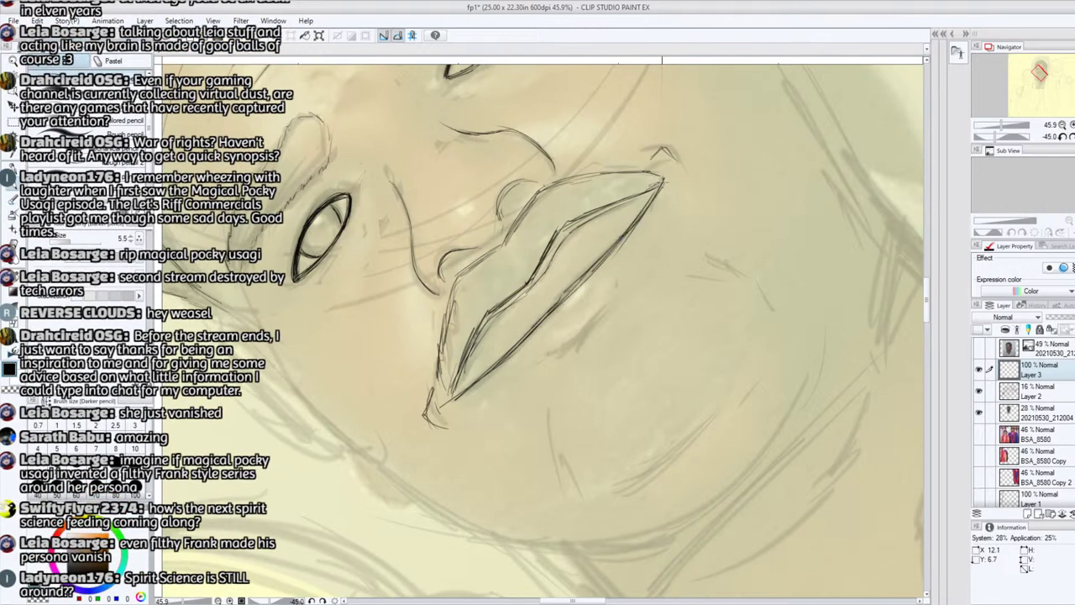
{"action": "left_click_drag", "start_coordinate": [481, 379], "coordinate": [445, 402]}
{"action": "mouse_move", "coordinate": [640, 213]}
{"action": "left_mouse_down"}
{"action": "mouse_move", "coordinate": [668, 172]}
{"action": "mouse_move", "coordinate": [662, 176]}
{"action": "mouse_move", "coordinate": [660, 147]}
{"action": "left_mouse_up"}
{"action": "mouse_move", "coordinate": [659, 148]}
{"action": "left_mouse_down"}
{"action": "mouse_move", "coordinate": [684, 172]}
{"action": "mouse_move", "coordinate": [676, 146]}
{"action": "mouse_move", "coordinate": [679, 170]}
{"action": "left_mouse_up"}
{"action": "mouse_move", "coordinate": [652, 164]}
{"action": "left_mouse_down"}
{"action": "mouse_move", "coordinate": [662, 149]}
{"action": "mouse_move", "coordinate": [674, 155]}
{"action": "left_mouse_up"}
{"action": "left_click_drag", "start_coordinate": [432, 395], "coordinate": [421, 424]}
- Draw the lower lip's bottom edge as a darker central curve with lighter broken strokes toward both corners
{"action": "left_click_drag", "start_coordinate": [548, 361], "coordinate": [614, 294]}
{"action": "left_click_drag", "start_coordinate": [526, 370], "coordinate": [484, 403]}
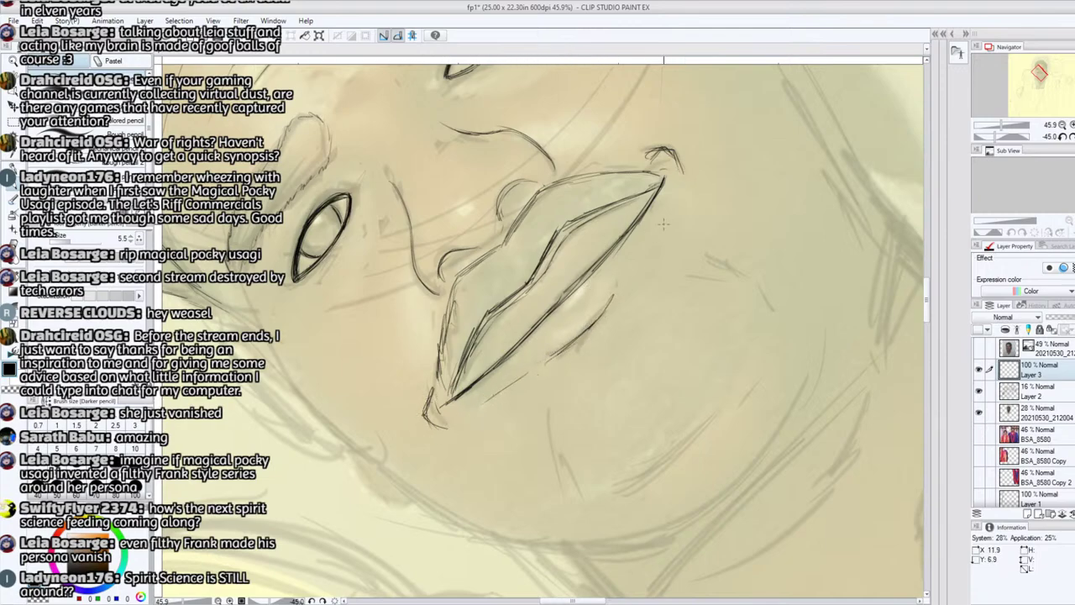
{"action": "mouse_move", "coordinate": [643, 238]}
{"action": "left_mouse_down"}
{"action": "mouse_move", "coordinate": [663, 202]}
{"action": "mouse_move", "coordinate": [630, 273]}
{"action": "left_mouse_up"}
{"action": "mouse_move", "coordinate": [657, 221]}
{"action": "left_mouse_down"}
{"action": "mouse_move", "coordinate": [632, 269]}
{"action": "mouse_move", "coordinate": [640, 257]}
{"action": "left_mouse_up"}
{"action": "left_click_drag", "start_coordinate": [659, 212], "coordinate": [650, 228]}
- With the canvas upright again, trace the goatee's rounded outline down both sides and along the bottom of the chin
{"action": "left_click", "coordinate": [1072, 136]}
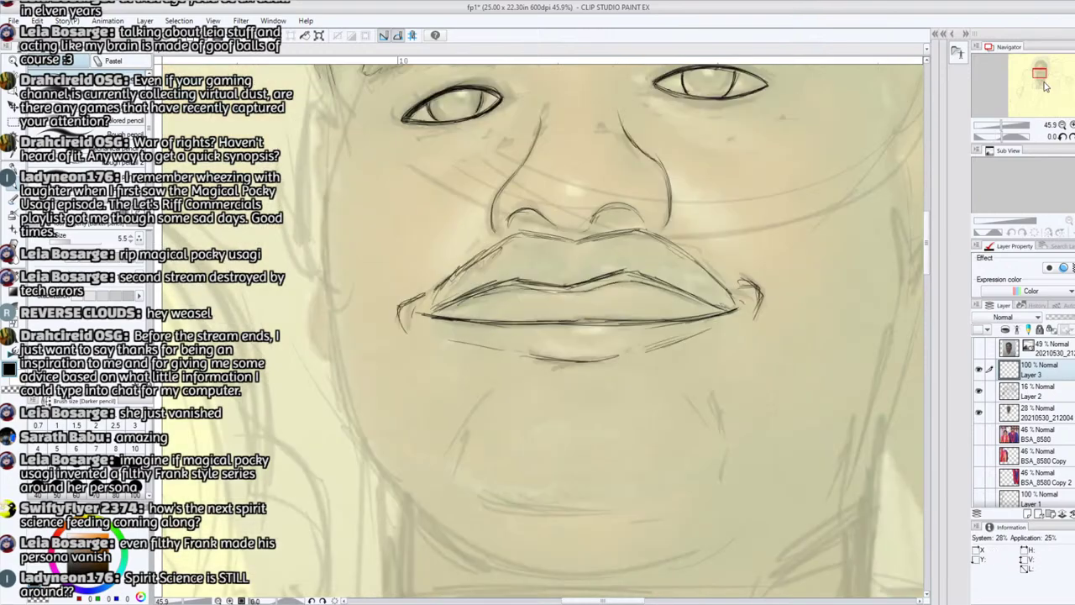
{"action": "left_click_drag", "start_coordinate": [1042, 82], "coordinate": [1038, 76]}
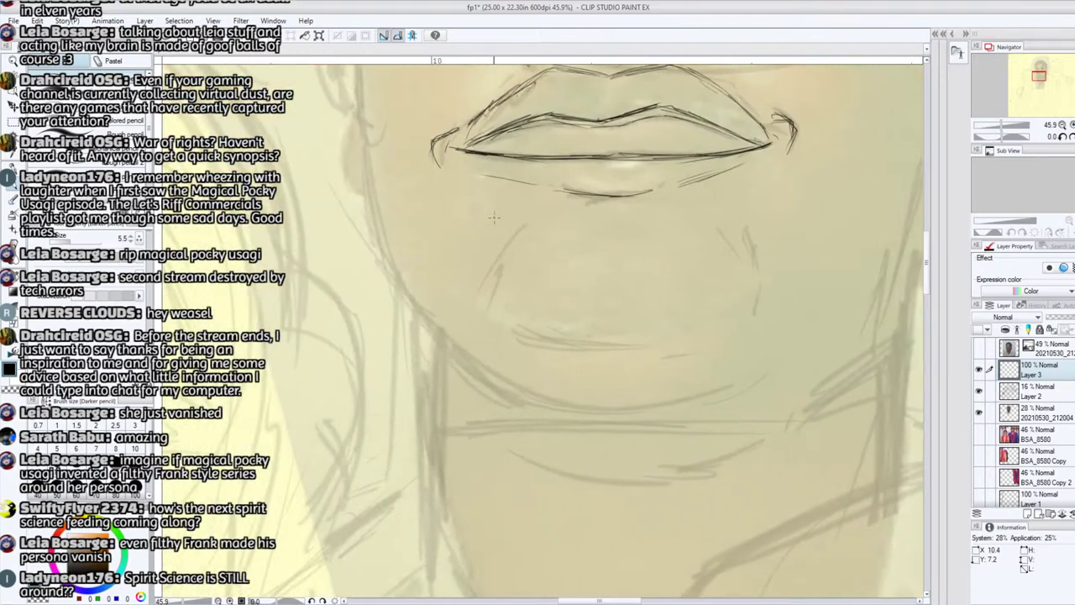
{"action": "mouse_move", "coordinate": [503, 232]}
{"action": "left_mouse_down"}
{"action": "mouse_move", "coordinate": [484, 305]}
{"action": "mouse_move", "coordinate": [488, 280]}
{"action": "mouse_move", "coordinate": [527, 334]}
{"action": "left_mouse_up"}
{"action": "left_click_drag", "start_coordinate": [525, 317], "coordinate": [527, 336]}
{"action": "mouse_move", "coordinate": [716, 333]}
{"action": "left_mouse_down"}
{"action": "mouse_move", "coordinate": [756, 252]}
{"action": "mouse_move", "coordinate": [722, 322]}
{"action": "mouse_move", "coordinate": [663, 348]}
{"action": "left_mouse_up"}
{"action": "left_click_drag", "start_coordinate": [534, 326], "coordinate": [566, 344]}
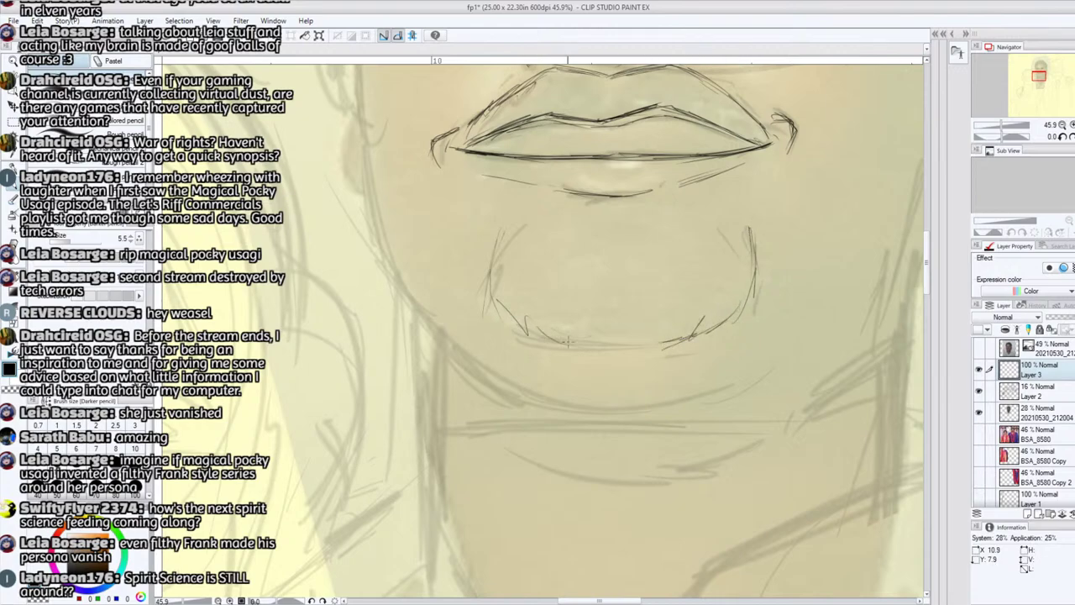
- Reinforce the goatee outline with extra strokes on both sides and short hair marks along its bottom edge
{"action": "mouse_move", "coordinate": [487, 274]}
{"action": "left_mouse_down"}
{"action": "mouse_move", "coordinate": [480, 233]}
{"action": "mouse_move", "coordinate": [486, 272]}
{"action": "left_mouse_up"}
{"action": "left_click_drag", "start_coordinate": [482, 244], "coordinate": [491, 296]}
{"action": "mouse_move", "coordinate": [620, 334]}
{"action": "left_mouse_down"}
{"action": "mouse_move", "coordinate": [578, 326]}
{"action": "mouse_move", "coordinate": [604, 342]}
{"action": "left_mouse_up"}
{"action": "left_click_drag", "start_coordinate": [724, 323], "coordinate": [717, 329]}
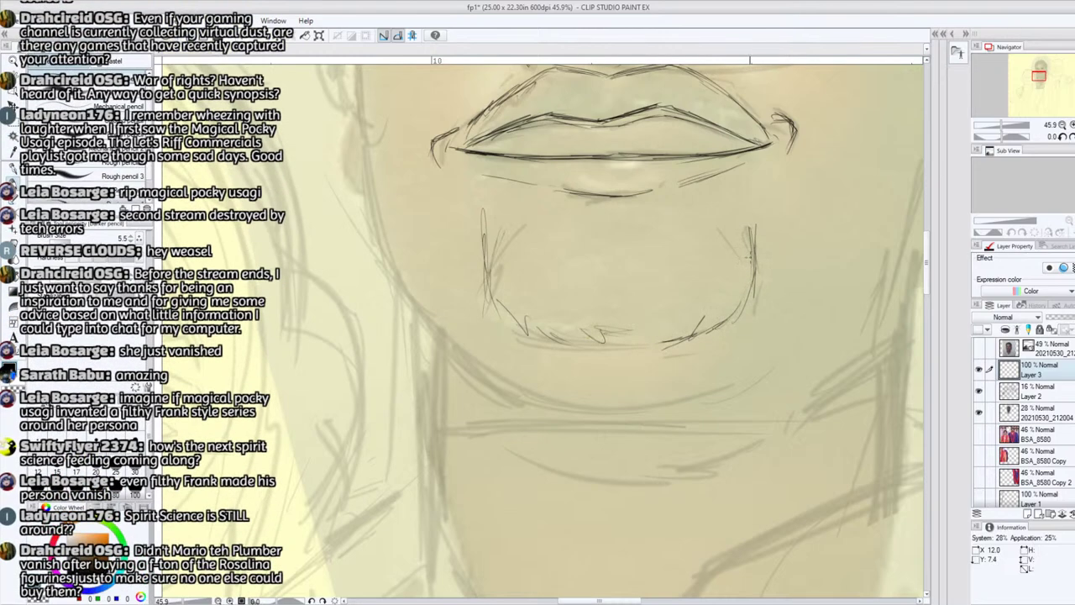
{"action": "left_click_drag", "start_coordinate": [752, 256], "coordinate": [749, 224]}
{"action": "left_click_drag", "start_coordinate": [490, 215], "coordinate": [485, 262]}
{"action": "left_click_drag", "start_coordinate": [744, 286], "coordinate": [747, 208]}
{"action": "left_click_drag", "start_coordinate": [666, 344], "coordinate": [614, 343]}
{"action": "left_click_drag", "start_coordinate": [597, 326], "coordinate": [619, 343]}
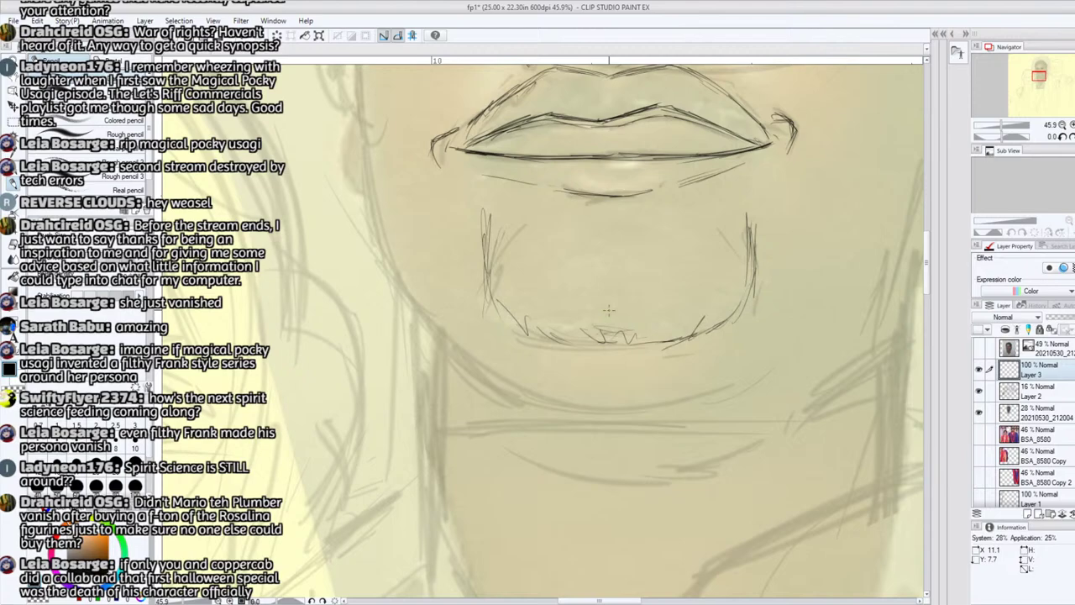
{"action": "left_click_drag", "start_coordinate": [492, 220], "coordinate": [484, 272]}
{"action": "left_click_drag", "start_coordinate": [733, 226], "coordinate": [749, 306]}
- Erase the excess outer strokes at the upper left-hand and right-hand sides of the goatee
{"action": "left_click", "coordinate": [13, 250]}
{"action": "left_click_drag", "start_coordinate": [487, 212], "coordinate": [486, 256]}
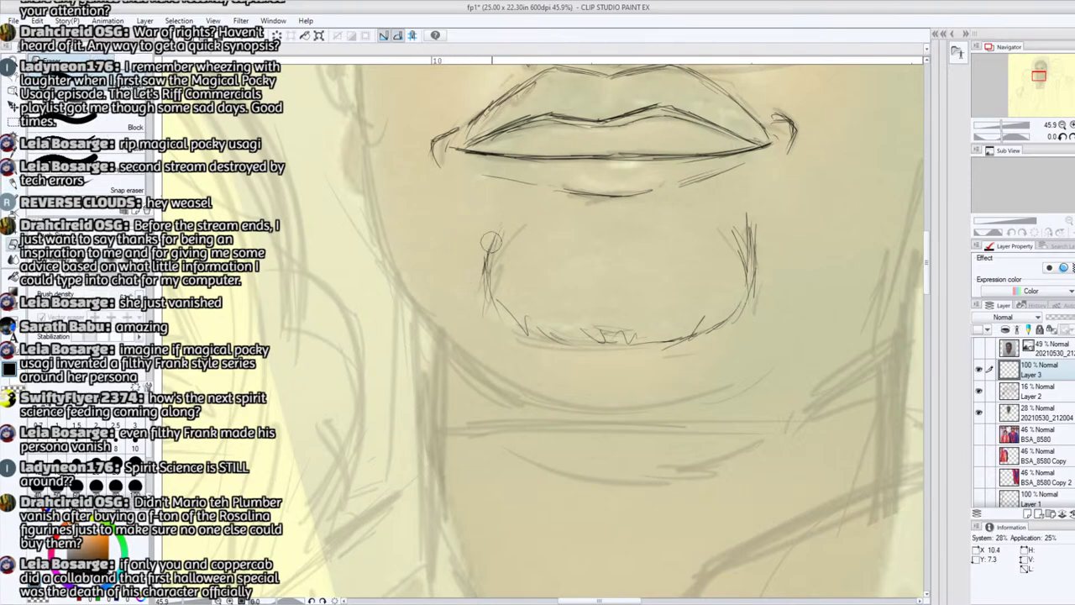
{"action": "mouse_move", "coordinate": [748, 215]}
{"action": "left_mouse_down"}
{"action": "mouse_move", "coordinate": [762, 257]}
{"action": "mouse_move", "coordinate": [748, 311]}
{"action": "left_mouse_up"}
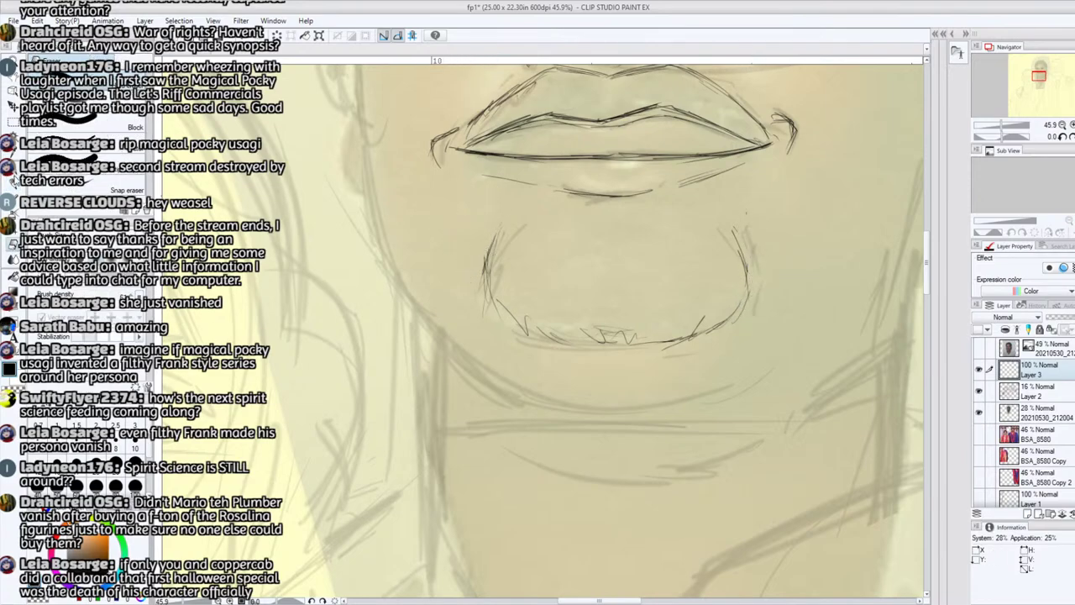
- Trace the left-hand contour of the face with the pencil, from beside the eye down along the jaw toward the chin
{"action": "left_click", "coordinate": [14, 187]}
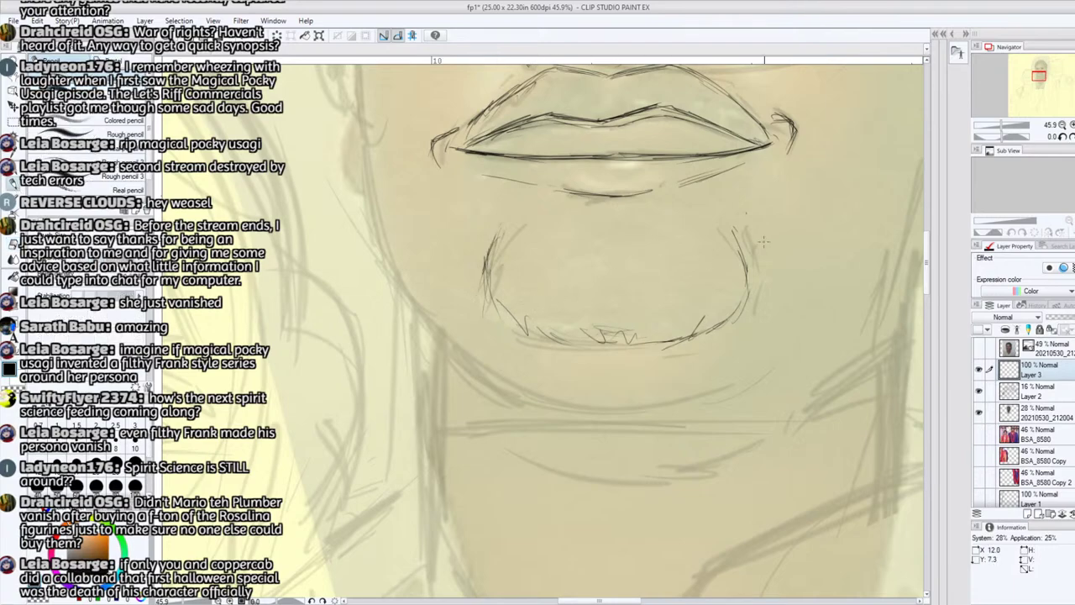
{"action": "left_click_drag", "start_coordinate": [1039, 75], "coordinate": [1038, 74]}
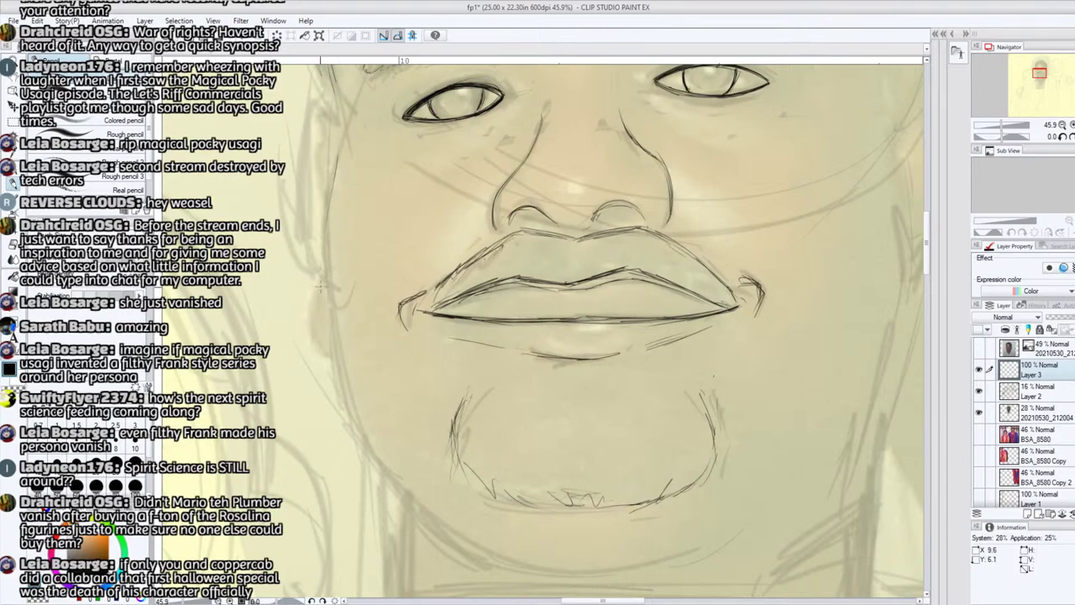
{"action": "mouse_move", "coordinate": [328, 188]}
{"action": "left_mouse_down"}
{"action": "mouse_move", "coordinate": [321, 257]}
{"action": "mouse_move", "coordinate": [336, 368]}
{"action": "left_mouse_up"}
{"action": "mouse_move", "coordinate": [417, 511]}
{"action": "left_mouse_down"}
{"action": "mouse_move", "coordinate": [377, 454]}
{"action": "mouse_move", "coordinate": [328, 195]}
{"action": "mouse_move", "coordinate": [328, 248]}
{"action": "left_mouse_up"}
{"action": "left_click_drag", "start_coordinate": [357, 425], "coordinate": [413, 513]}
{"action": "left_click_drag", "start_coordinate": [372, 443], "coordinate": [422, 494]}
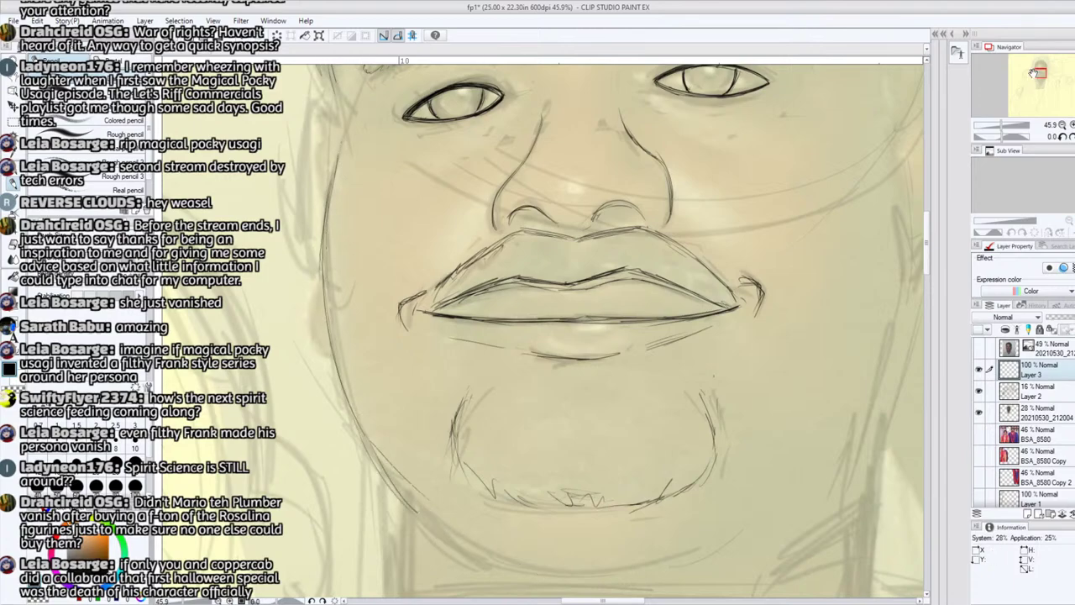
- Trace the right-hand contour of the man's face from beside the ear down the jaw, and the curved underside of the chin
{"action": "left_click_drag", "start_coordinate": [1035, 73], "coordinate": [1043, 74]}
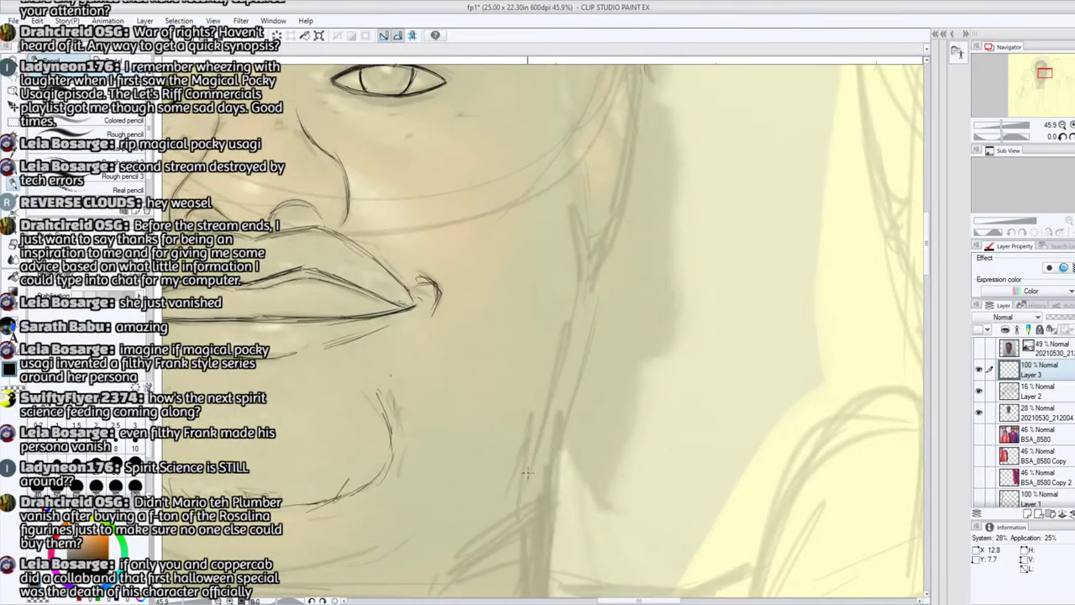
{"action": "mouse_move", "coordinate": [527, 473]}
{"action": "left_mouse_down"}
{"action": "mouse_move", "coordinate": [559, 373]}
{"action": "mouse_move", "coordinate": [580, 239]}
{"action": "left_mouse_up"}
{"action": "mouse_move", "coordinate": [570, 202]}
{"action": "left_mouse_down"}
{"action": "mouse_move", "coordinate": [584, 248]}
{"action": "mouse_move", "coordinate": [513, 494]}
{"action": "left_mouse_up"}
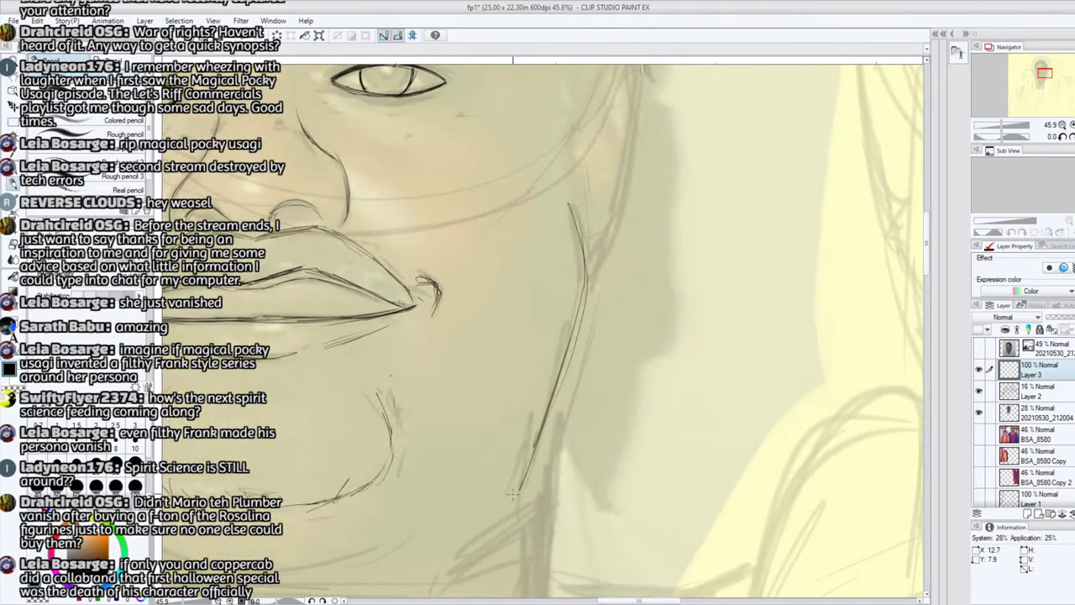
{"action": "left_click_drag", "start_coordinate": [437, 517], "coordinate": [377, 545]}
{"action": "left_click_drag", "start_coordinate": [1040, 81], "coordinate": [1038, 75]}
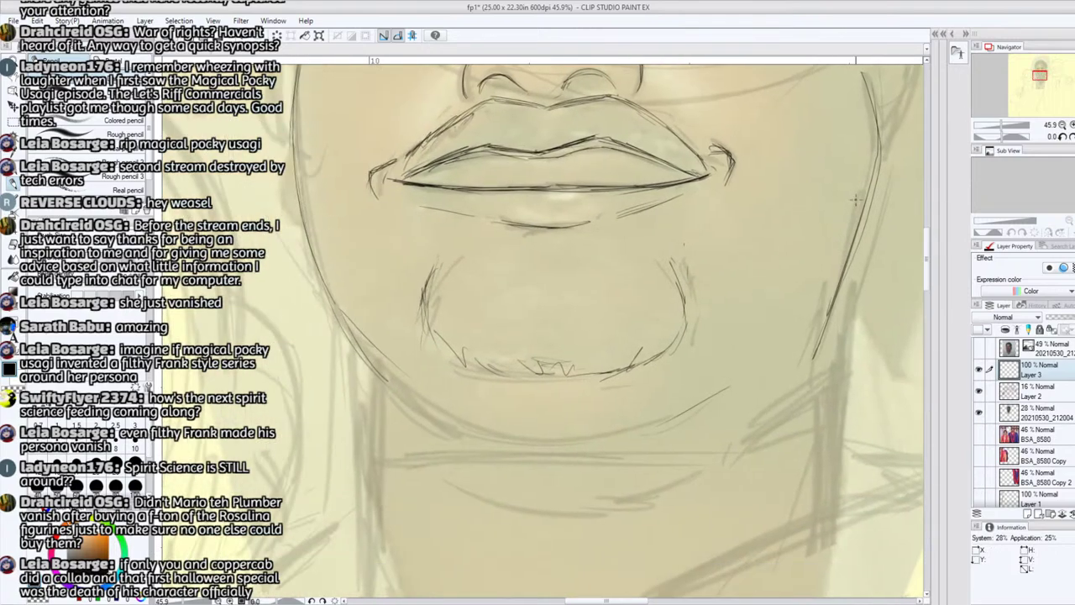
{"action": "mouse_move", "coordinate": [692, 406]}
{"action": "left_mouse_down"}
{"action": "mouse_move", "coordinate": [538, 440]}
{"action": "mouse_move", "coordinate": [405, 398]}
{"action": "left_mouse_up"}
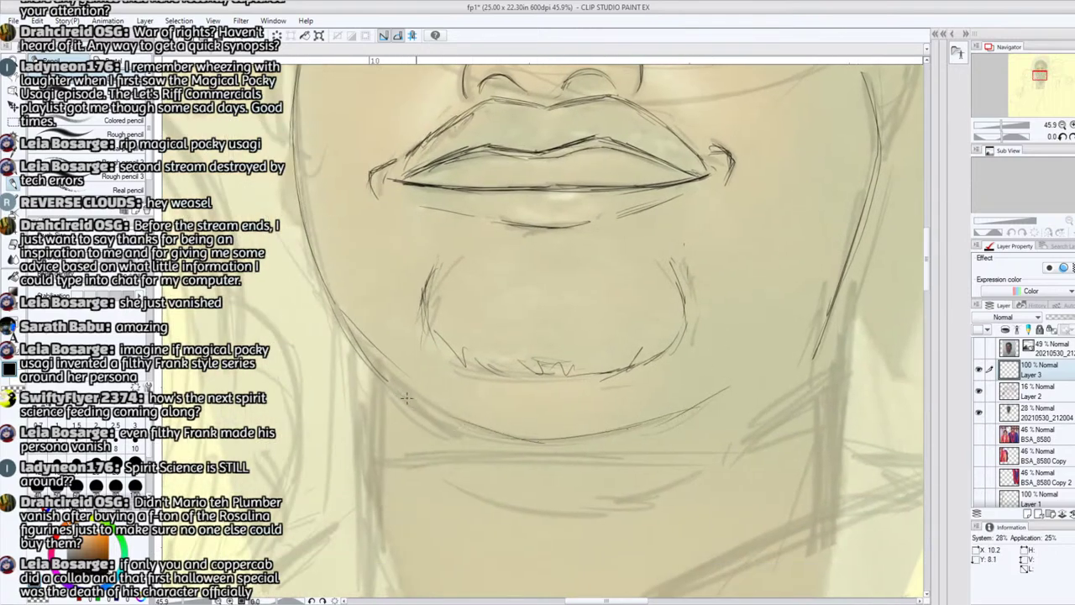
- Draw the right-hand ear with its outer rim, lobe and inner fold, joining it to the top of the jawline
{"action": "left_click_drag", "start_coordinate": [1040, 77], "coordinate": [1043, 71]}
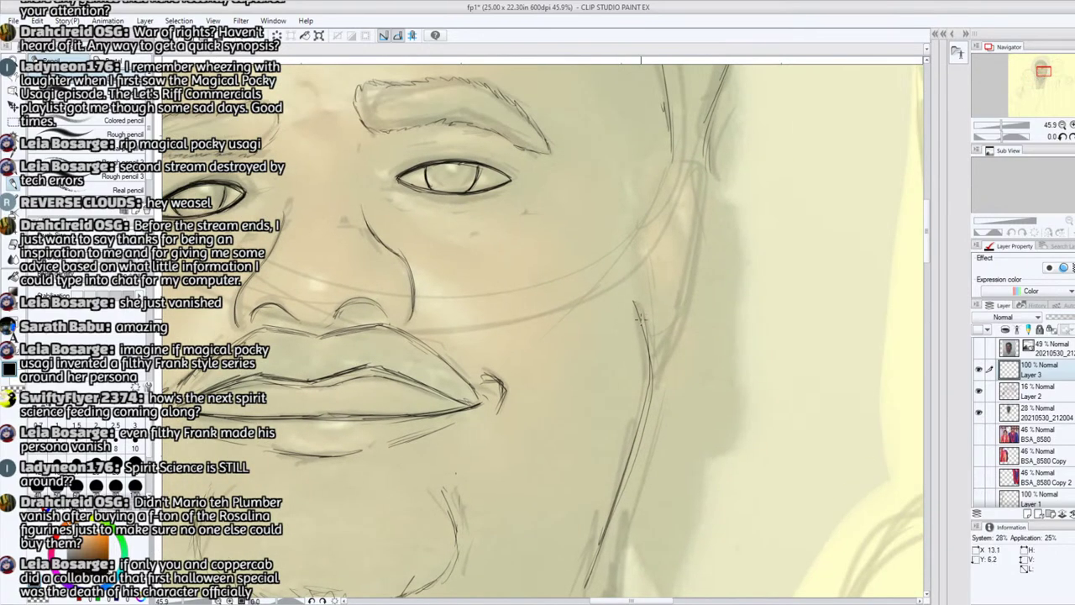
{"action": "left_click_drag", "start_coordinate": [638, 276], "coordinate": [664, 348]}
{"action": "left_click_drag", "start_coordinate": [689, 284], "coordinate": [677, 315]}
{"action": "mouse_move", "coordinate": [645, 321]}
{"action": "left_mouse_down"}
{"action": "mouse_move", "coordinate": [669, 352]}
{"action": "mouse_move", "coordinate": [662, 361]}
{"action": "mouse_move", "coordinate": [702, 208]}
{"action": "mouse_move", "coordinate": [672, 161]}
{"action": "mouse_move", "coordinate": [705, 210]}
{"action": "mouse_move", "coordinate": [678, 259]}
{"action": "left_mouse_up"}
{"action": "mouse_move", "coordinate": [672, 198]}
{"action": "left_mouse_down"}
{"action": "mouse_move", "coordinate": [677, 267]}
{"action": "mouse_move", "coordinate": [680, 225]}
{"action": "left_mouse_up"}
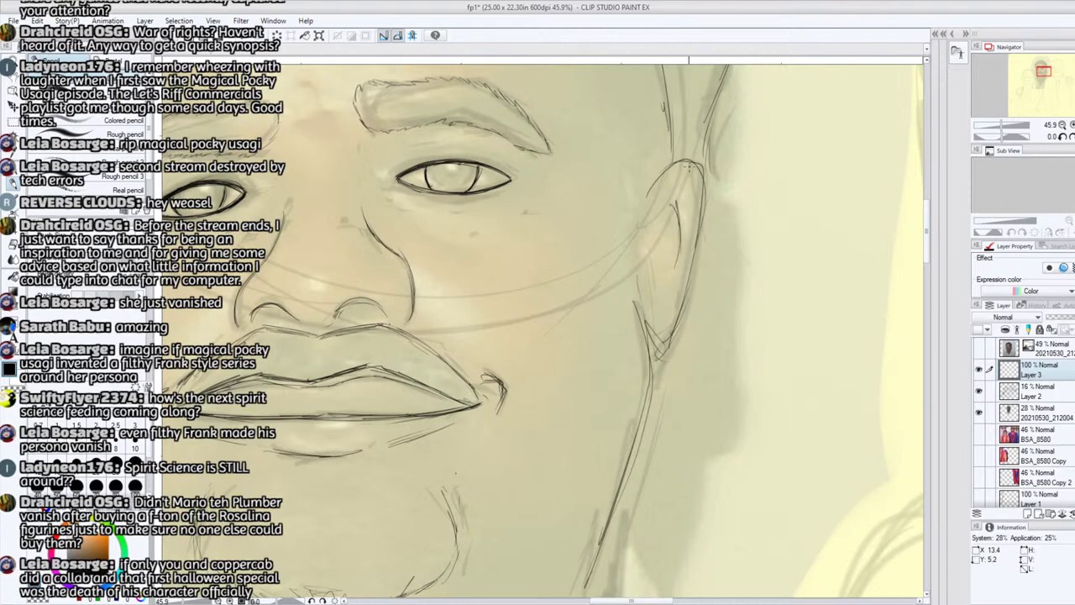
{"action": "left_click_drag", "start_coordinate": [690, 165], "coordinate": [696, 178]}
{"action": "mouse_move", "coordinate": [635, 306]}
{"action": "left_mouse_down"}
{"action": "mouse_move", "coordinate": [659, 356]}
{"action": "mouse_move", "coordinate": [699, 235]}
{"action": "left_mouse_up"}
{"action": "left_click_drag", "start_coordinate": [694, 281], "coordinate": [704, 187]}
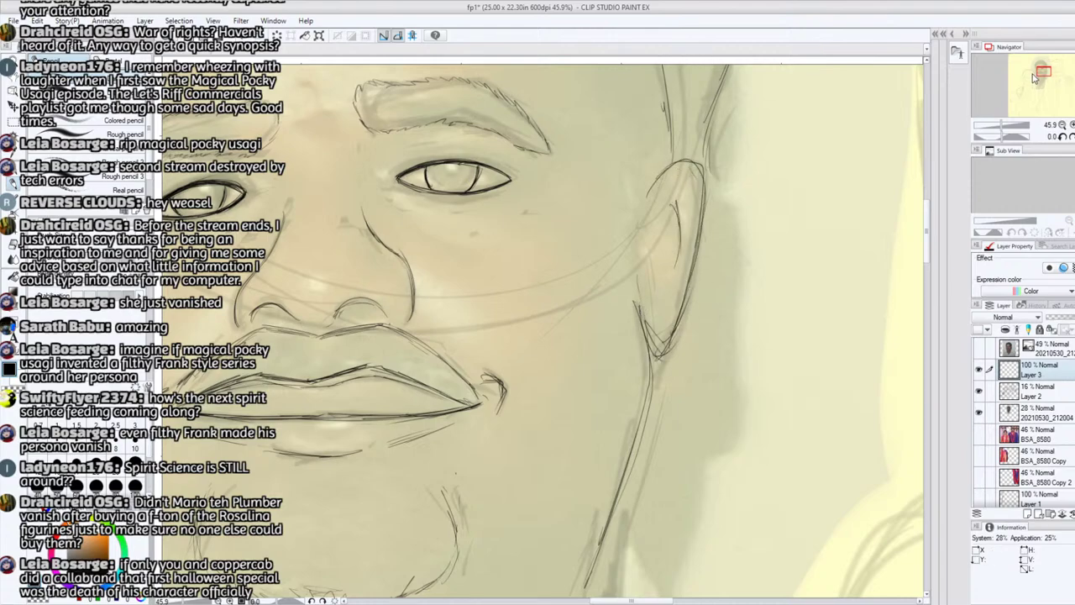
- View the whole portrait and toggle the face photo layer's visibility off and on to check the linework
{"action": "mouse_move", "coordinate": [1038, 77]}
{"action": "left_mouse_down"}
{"action": "mouse_move", "coordinate": [1047, 67]}
{"action": "mouse_move", "coordinate": [1031, 74]}
{"action": "left_mouse_up"}
{"action": "left_click_drag", "start_coordinate": [996, 126], "coordinate": [991, 126]}
{"action": "left_click_drag", "start_coordinate": [1033, 78], "coordinate": [1046, 85]}
{"action": "left_click", "coordinate": [980, 411]}
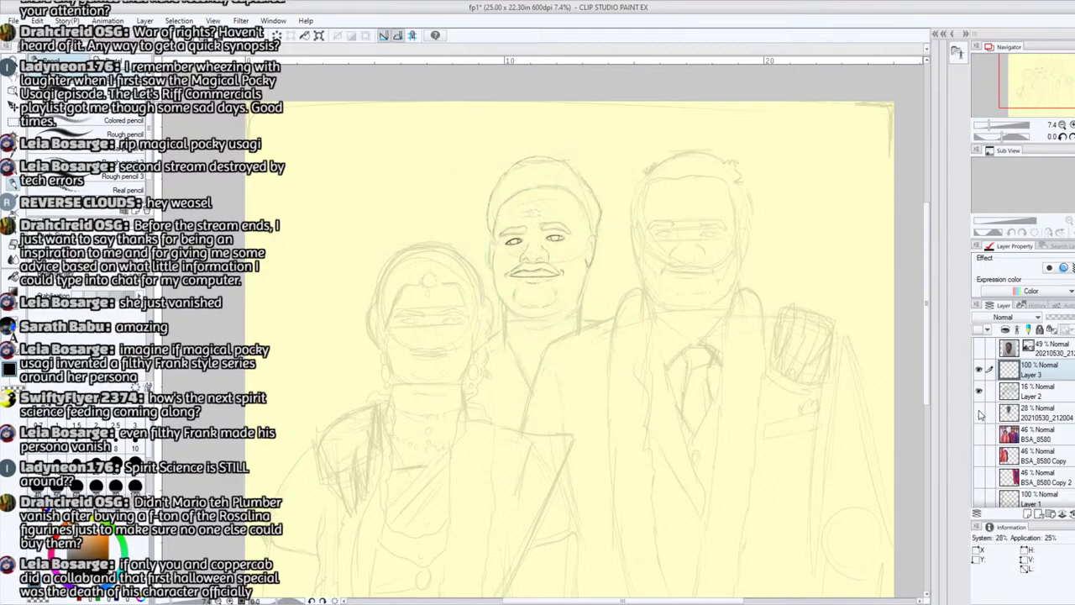
{"action": "left_click", "coordinate": [980, 413]}
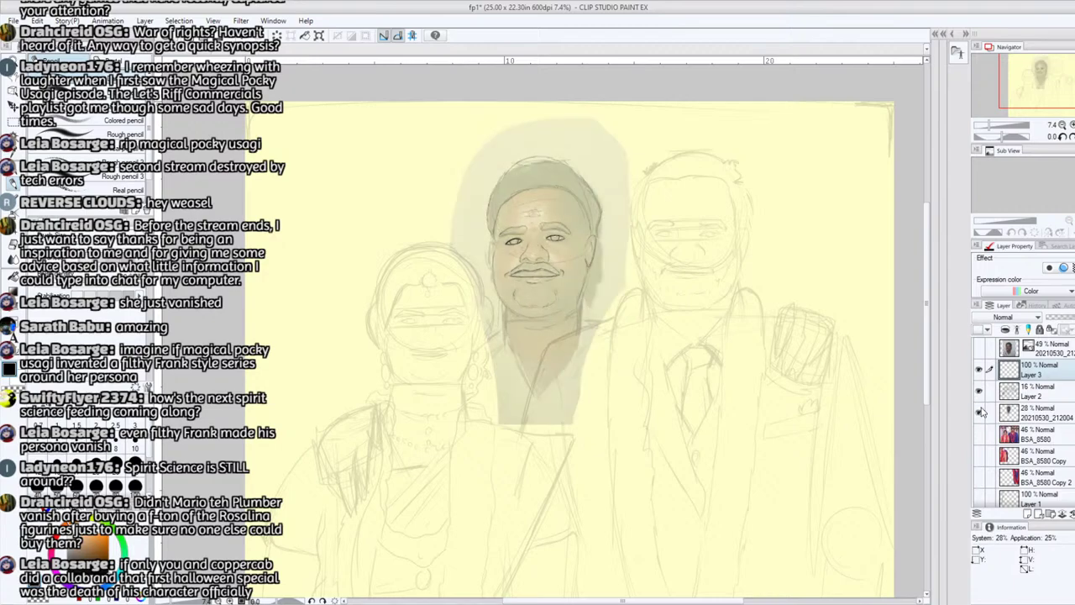
- With the canvas rotated to -52.5 degrees at 25% zoom, erase the upper contour line of the upper lip
{"action": "mouse_move", "coordinate": [1003, 137]}
{"action": "left_mouse_down"}
{"action": "mouse_move", "coordinate": [991, 137]}
{"action": "mouse_move", "coordinate": [997, 126]}
{"action": "left_mouse_up"}
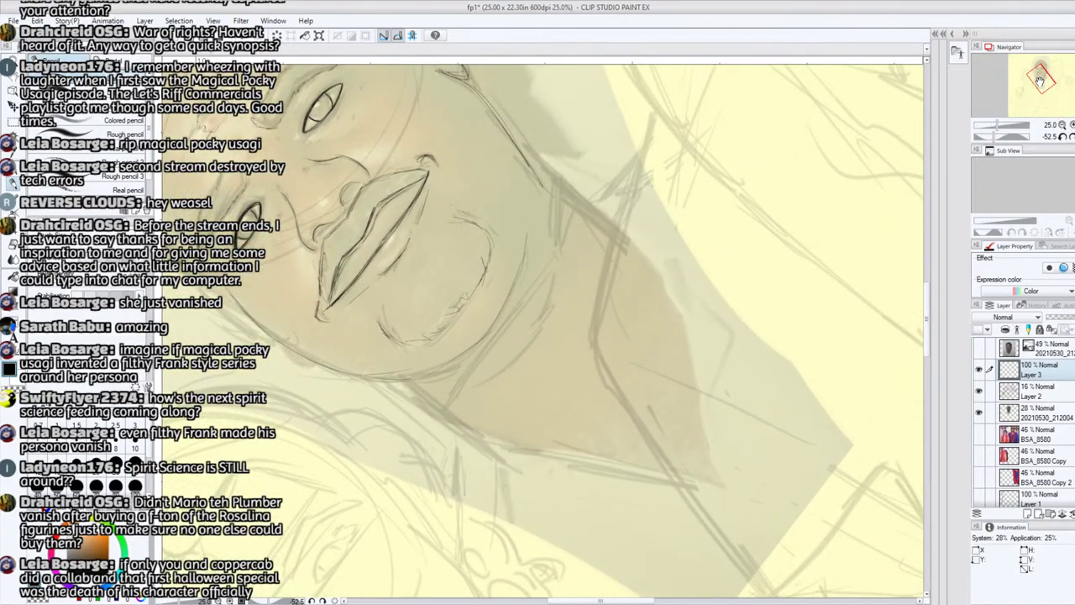
{"action": "mouse_move", "coordinate": [1042, 87]}
{"action": "left_mouse_down"}
{"action": "mouse_move", "coordinate": [1034, 79]}
{"action": "mouse_move", "coordinate": [1043, 77]}
{"action": "left_mouse_up"}
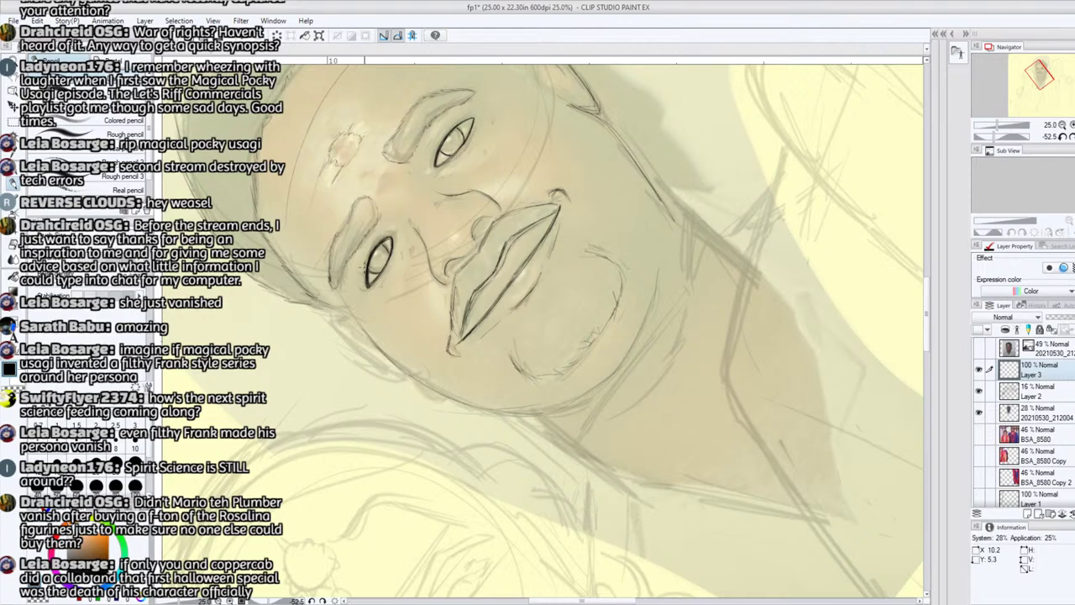
{"action": "left_click", "coordinate": [14, 249]}
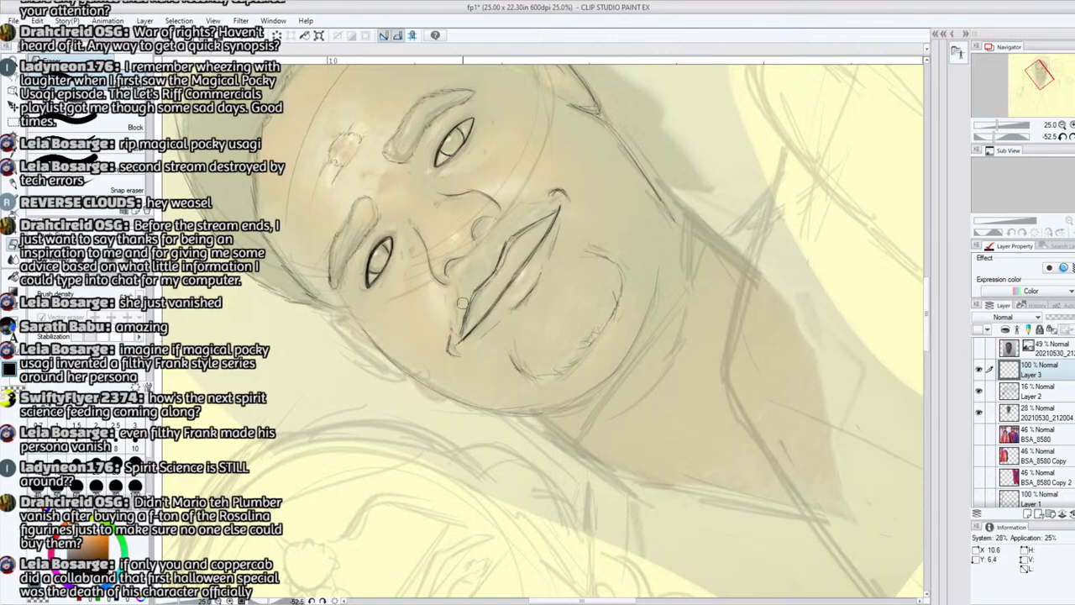
{"action": "mouse_move", "coordinate": [462, 303]}
{"action": "left_mouse_down"}
{"action": "mouse_move", "coordinate": [509, 234]}
{"action": "mouse_move", "coordinate": [536, 218]}
{"action": "left_mouse_up"}
{"action": "key", "text": "p"}
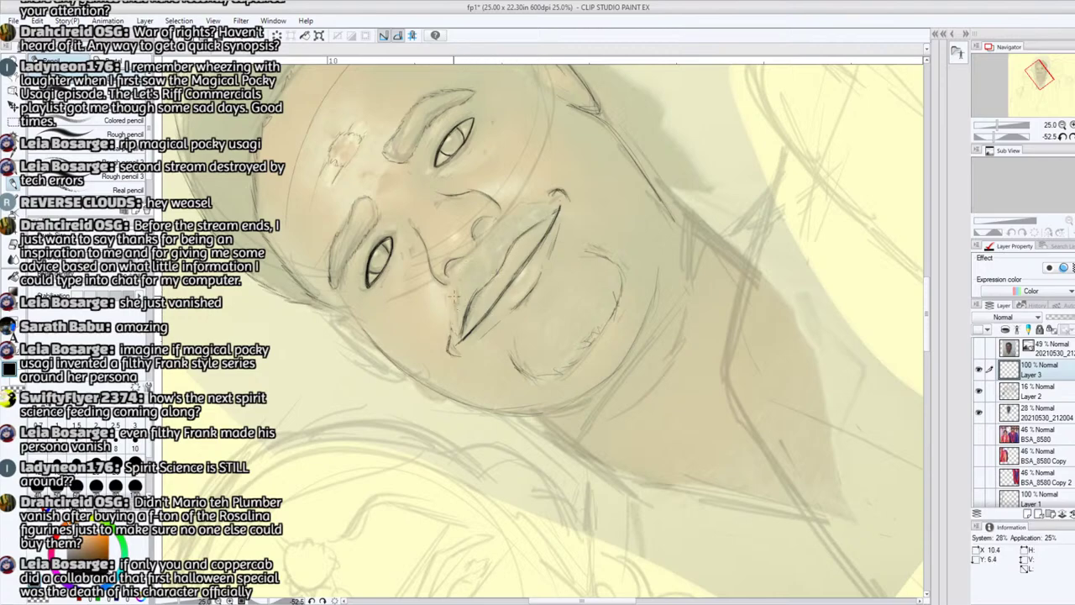
- View the face photo layer at 100% opacity, lower it to 20%, and make Layer 3 active again
{"action": "left_click", "coordinate": [1042, 409]}
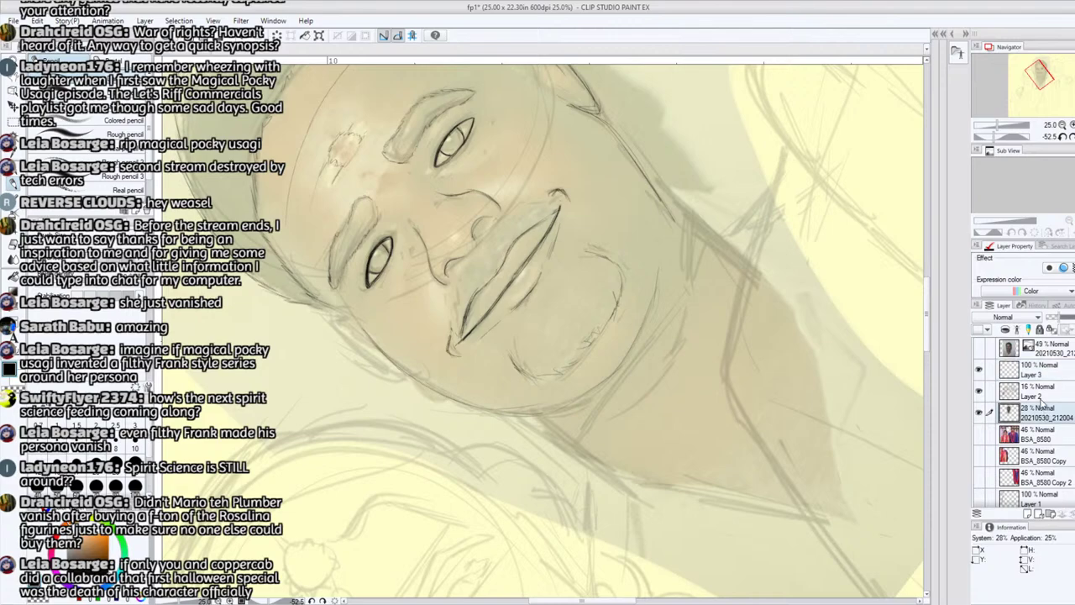
{"action": "left_click_drag", "start_coordinate": [1058, 316], "coordinate": [1074, 317]}
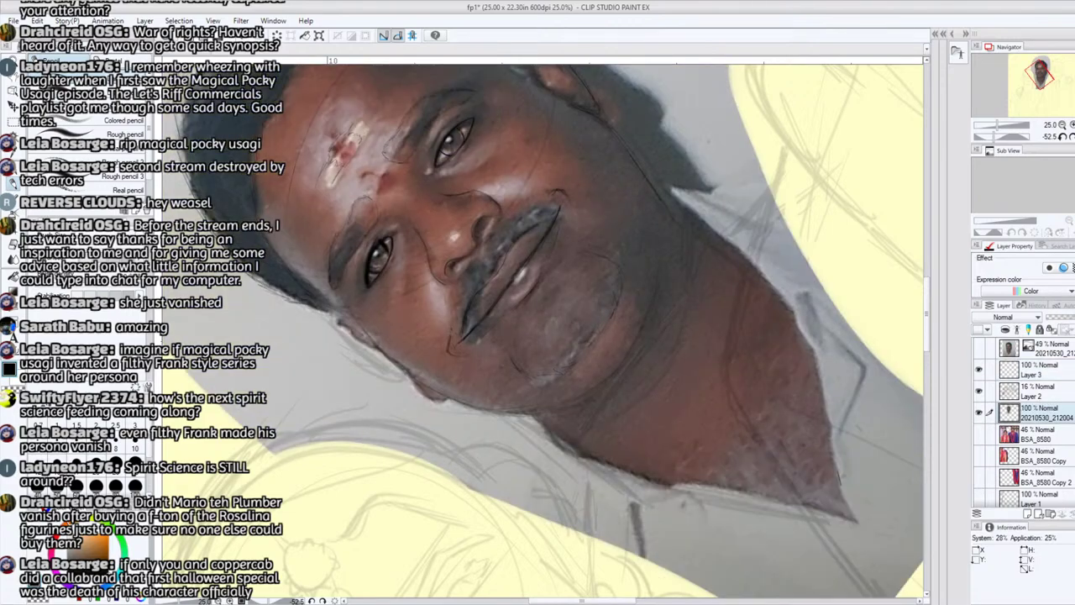
{"action": "left_click", "coordinate": [1042, 394]}
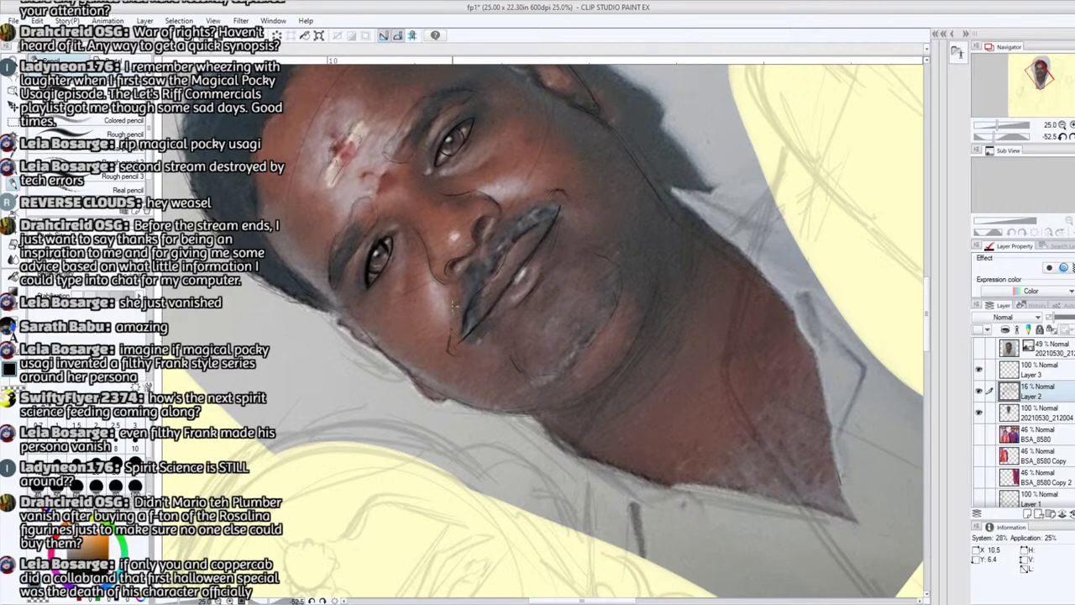
{"action": "left_click", "coordinate": [1037, 412]}
{"action": "left_click_drag", "start_coordinate": [1069, 319], "coordinate": [1056, 321]}
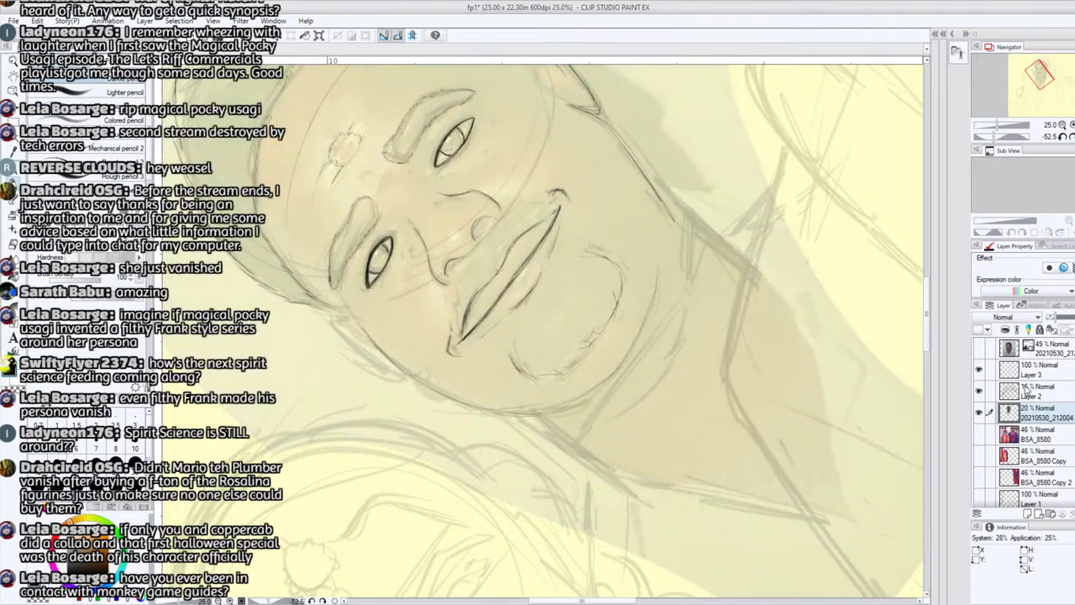
{"action": "left_click", "coordinate": [1031, 391]}
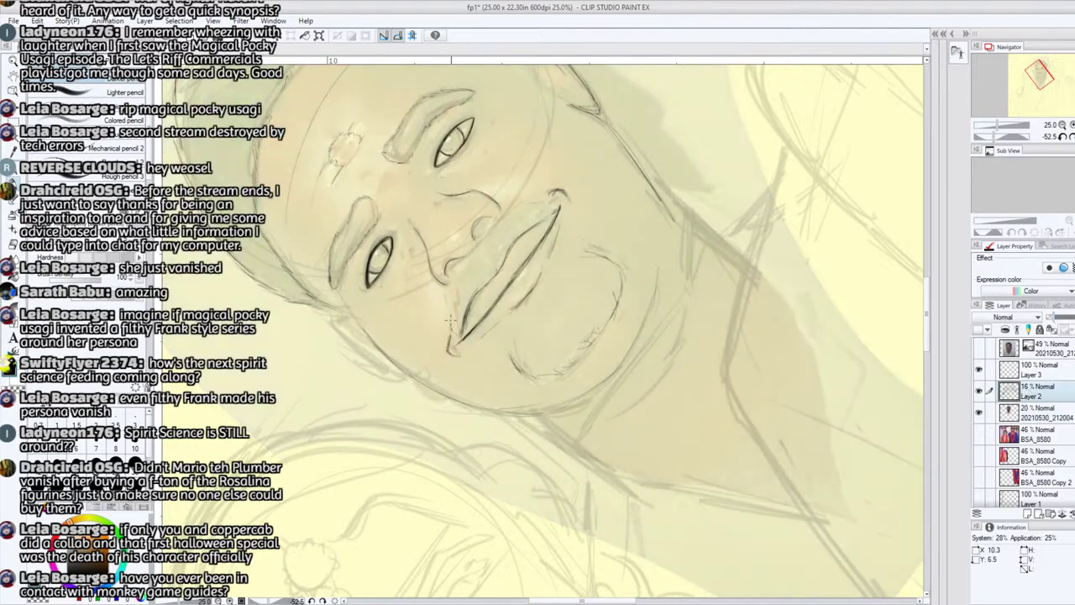
{"action": "left_click", "coordinate": [1050, 367]}
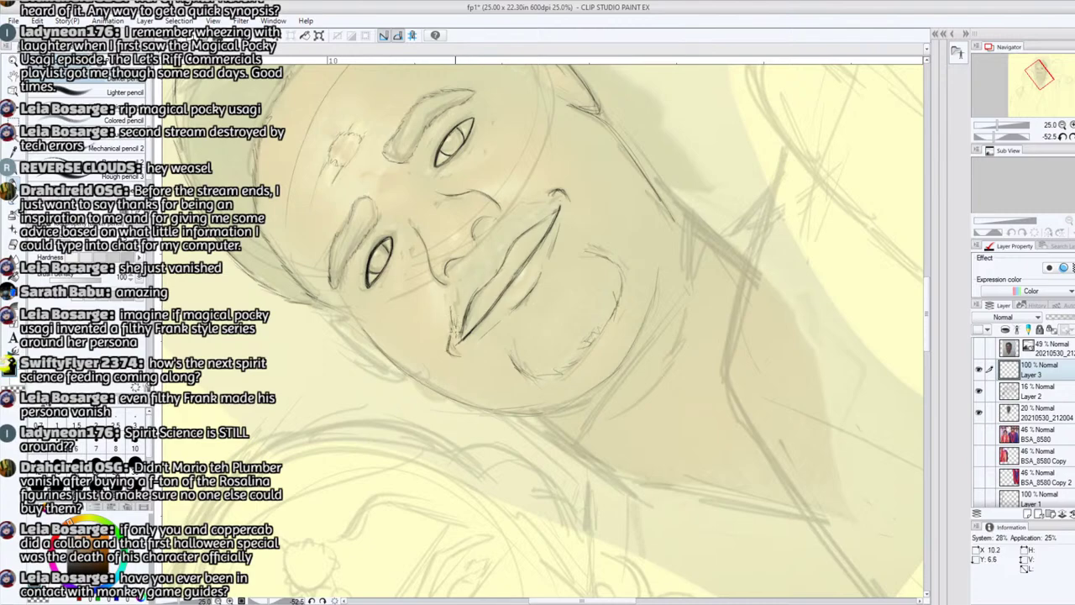
- Redraw the upper lip and moustache contours between the mouth and nose, and add a short cheek crease beside the mouth
{"action": "mouse_move", "coordinate": [459, 323]}
{"action": "left_mouse_down"}
{"action": "mouse_move", "coordinate": [462, 306]}
{"action": "mouse_move", "coordinate": [451, 331]}
{"action": "mouse_move", "coordinate": [470, 286]}
{"action": "mouse_move", "coordinate": [493, 265]}
{"action": "mouse_move", "coordinate": [454, 299]}
{"action": "mouse_move", "coordinate": [462, 274]}
{"action": "mouse_move", "coordinate": [501, 254]}
{"action": "mouse_move", "coordinate": [502, 220]}
{"action": "mouse_move", "coordinate": [515, 218]}
{"action": "left_mouse_up"}
{"action": "mouse_move", "coordinate": [504, 257]}
{"action": "left_mouse_down"}
{"action": "mouse_move", "coordinate": [555, 206]}
{"action": "mouse_move", "coordinate": [526, 205]}
{"action": "mouse_move", "coordinate": [504, 220]}
{"action": "mouse_move", "coordinate": [536, 206]}
{"action": "mouse_move", "coordinate": [496, 225]}
{"action": "mouse_move", "coordinate": [447, 319]}
{"action": "mouse_move", "coordinate": [457, 324]}
{"action": "mouse_move", "coordinate": [492, 267]}
{"action": "left_mouse_up"}
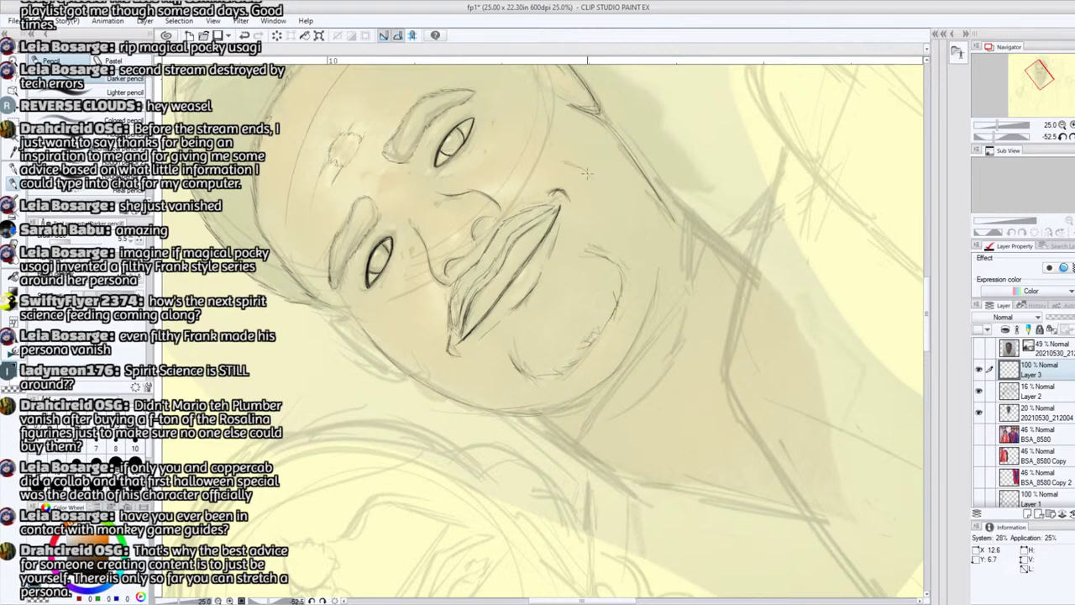
{"action": "key", "text": "ctrl+at"}
{"action": "left_click_drag", "start_coordinate": [674, 153], "coordinate": [619, 262]}
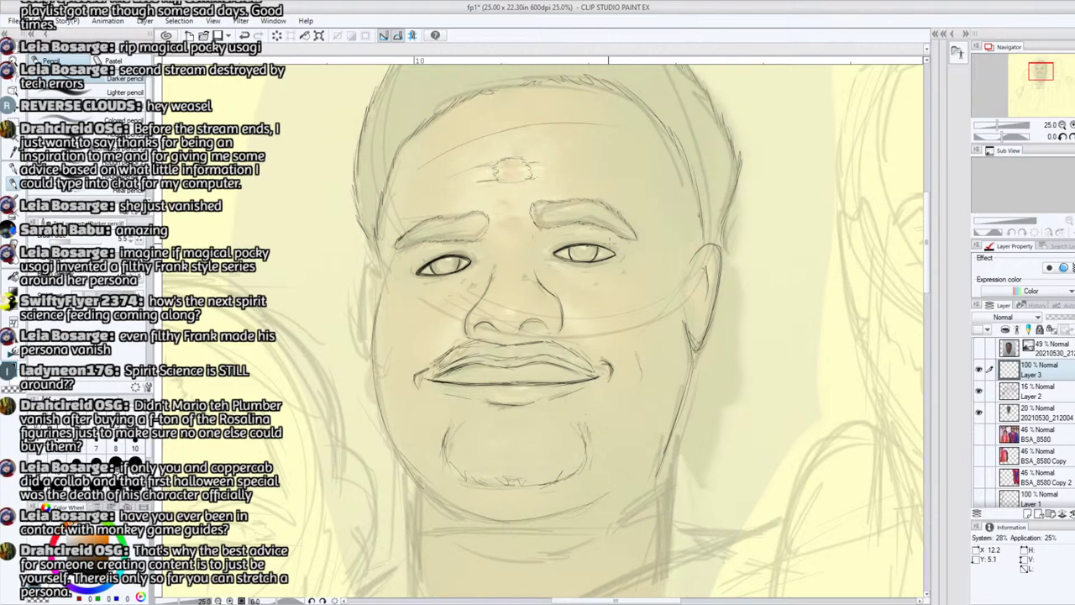
- With the canvas upright, trace the narrow left-hand ear with its outer rim and inner edge beside the face contour
{"action": "left_click_drag", "start_coordinate": [376, 370], "coordinate": [379, 263]}
{"action": "mouse_move", "coordinate": [369, 348]}
{"action": "left_mouse_down"}
{"action": "mouse_move", "coordinate": [359, 320]}
{"action": "mouse_move", "coordinate": [365, 265]}
{"action": "left_mouse_up"}
{"action": "mouse_move", "coordinate": [366, 352]}
{"action": "left_mouse_down"}
{"action": "mouse_move", "coordinate": [363, 259]}
{"action": "mouse_move", "coordinate": [358, 335]}
{"action": "left_mouse_up"}
{"action": "mouse_move", "coordinate": [357, 252]}
{"action": "left_mouse_down"}
{"action": "mouse_move", "coordinate": [378, 256]}
{"action": "mouse_move", "coordinate": [361, 319]}
{"action": "mouse_move", "coordinate": [375, 358]}
{"action": "mouse_move", "coordinate": [375, 242]}
{"action": "mouse_move", "coordinate": [363, 283]}
{"action": "left_mouse_up"}
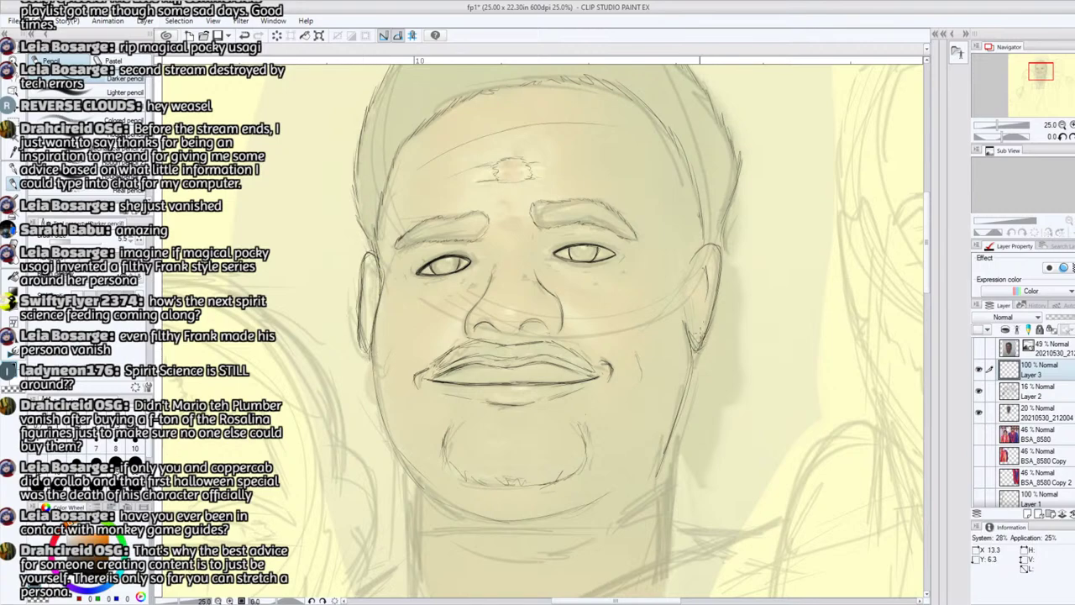
{"action": "left_click_drag", "start_coordinate": [363, 315], "coordinate": [367, 281]}
- Strengthen the hairline at the right-hand temple and add inner detail strokes to the right-hand ear and lobe
{"action": "left_click_drag", "start_coordinate": [1042, 78], "coordinate": [1041, 72]}
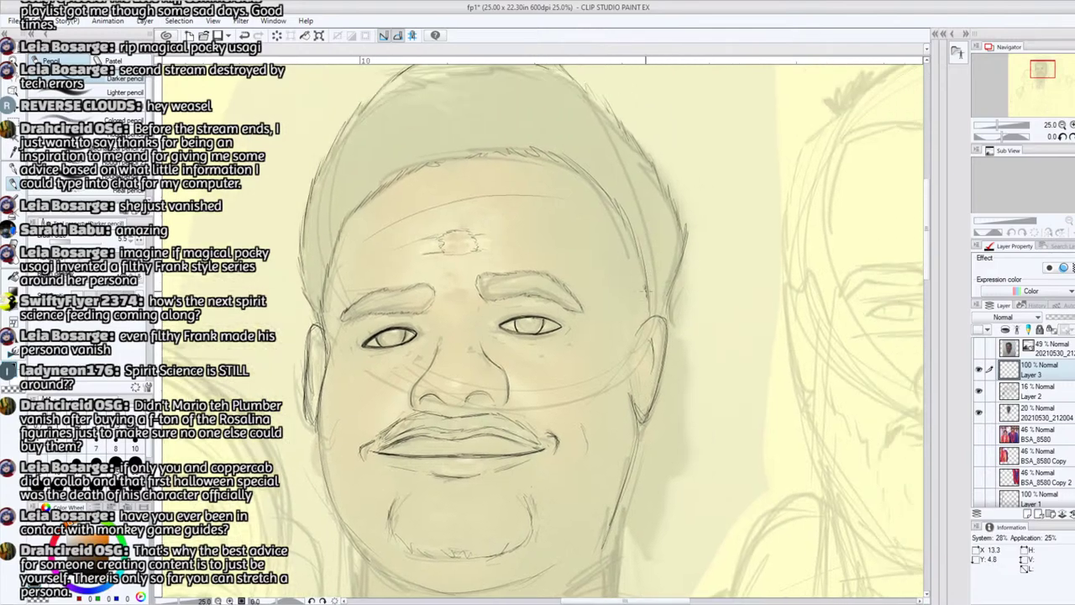
{"action": "left_click_drag", "start_coordinate": [646, 290], "coordinate": [620, 204]}
{"action": "mouse_move", "coordinate": [633, 340]}
{"action": "left_mouse_down"}
{"action": "mouse_move", "coordinate": [656, 315]}
{"action": "mouse_move", "coordinate": [662, 341]}
{"action": "left_mouse_up"}
{"action": "left_click_drag", "start_coordinate": [640, 389], "coordinate": [633, 415]}
- Reinforce the right-hand jawline with overlapping pencil strokes from the earlobe down toward the neck
{"action": "left_click_drag", "start_coordinate": [1044, 69], "coordinate": [1041, 74]}
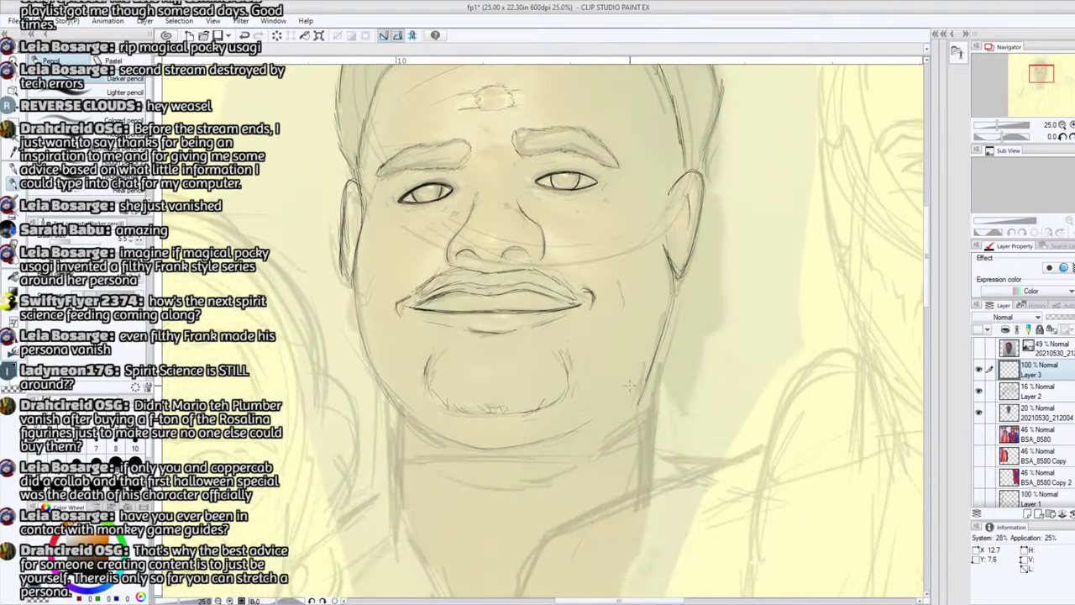
{"action": "left_click_drag", "start_coordinate": [649, 378], "coordinate": [642, 398]}
{"action": "left_click_drag", "start_coordinate": [660, 350], "coordinate": [649, 393]}
{"action": "mouse_move", "coordinate": [673, 303]}
{"action": "left_mouse_down"}
{"action": "mouse_move", "coordinate": [655, 368]}
{"action": "mouse_move", "coordinate": [659, 353]}
{"action": "left_mouse_up"}
{"action": "left_click_drag", "start_coordinate": [657, 361], "coordinate": [648, 383]}
{"action": "mouse_move", "coordinate": [670, 315]}
{"action": "left_mouse_down"}
{"action": "mouse_move", "coordinate": [649, 415]}
{"action": "mouse_move", "coordinate": [683, 227]}
{"action": "left_mouse_up"}
- Trace both sides of the neck below the jaw and the short shoulder line running out from the neck's left-hand side
{"action": "left_click_drag", "start_coordinate": [435, 235], "coordinate": [426, 298]}
{"action": "left_click_drag", "start_coordinate": [429, 201], "coordinate": [428, 267]}
{"action": "left_click_drag", "start_coordinate": [430, 273], "coordinate": [428, 294]}
{"action": "left_click_drag", "start_coordinate": [429, 220], "coordinate": [427, 255]}
{"action": "left_click_drag", "start_coordinate": [428, 204], "coordinate": [425, 253]}
{"action": "left_click_drag", "start_coordinate": [682, 284], "coordinate": [684, 232]}
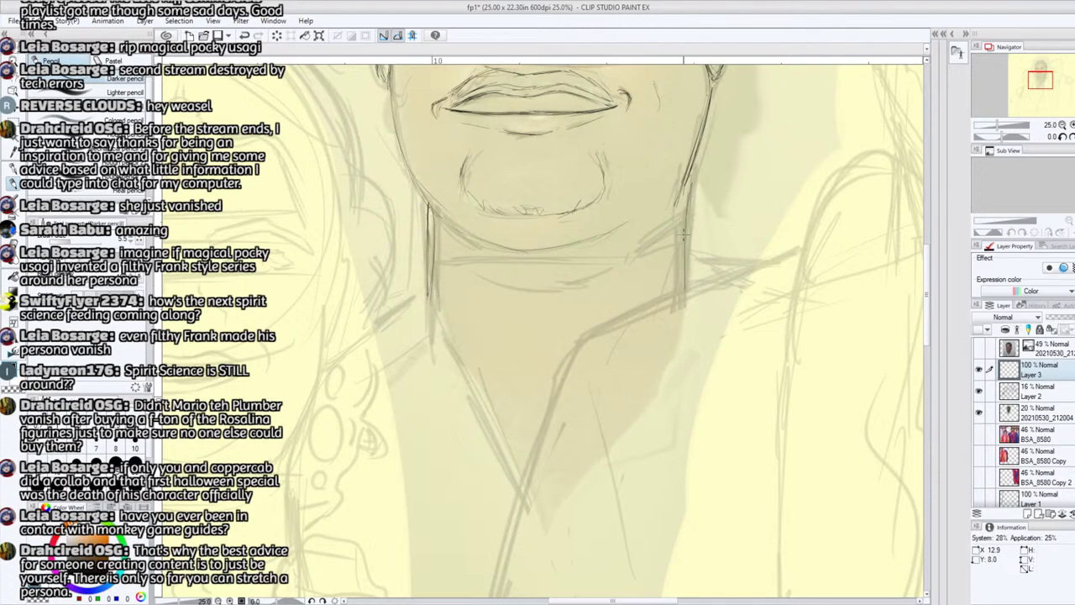
{"action": "left_click_drag", "start_coordinate": [431, 211], "coordinate": [426, 297]}
{"action": "left_click_drag", "start_coordinate": [430, 249], "coordinate": [428, 279]}
{"action": "left_click_drag", "start_coordinate": [377, 327], "coordinate": [426, 288]}
- Trace the shirt's diagonal opening up to the right-hand shoulder, and darken the right-hand edge of the neck
{"action": "key", "text": "ctrl+minus"}
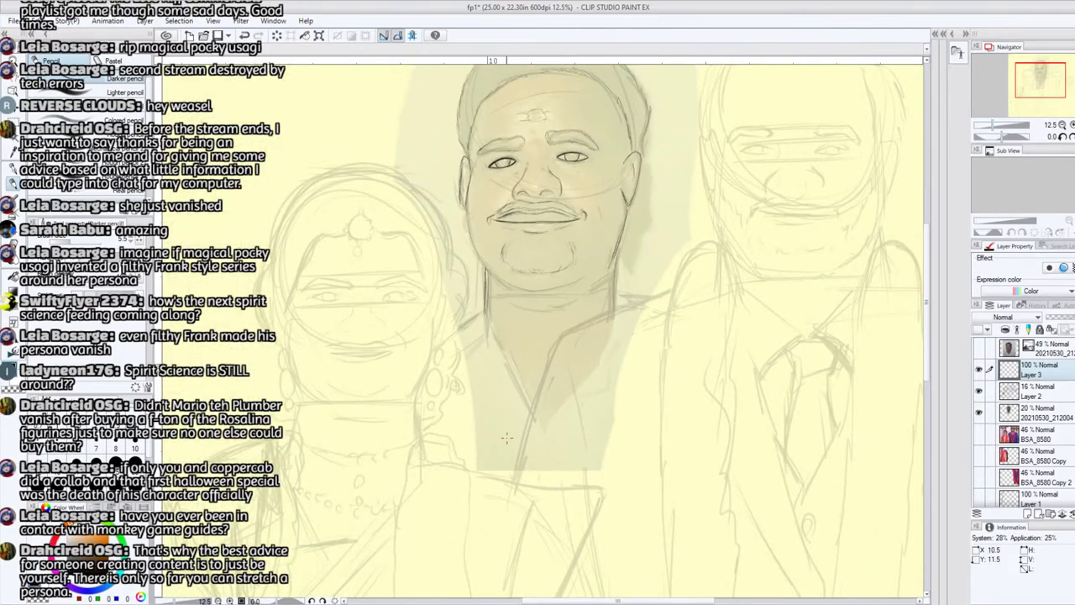
{"action": "mouse_move", "coordinate": [518, 460]}
{"action": "left_mouse_down"}
{"action": "mouse_move", "coordinate": [535, 398]}
{"action": "mouse_move", "coordinate": [515, 484]}
{"action": "mouse_move", "coordinate": [553, 351]}
{"action": "left_mouse_up"}
{"action": "mouse_move", "coordinate": [593, 323]}
{"action": "left_mouse_down"}
{"action": "mouse_move", "coordinate": [642, 305]}
{"action": "mouse_move", "coordinate": [591, 324]}
{"action": "left_mouse_up"}
{"action": "left_click_drag", "start_coordinate": [662, 294], "coordinate": [595, 321]}
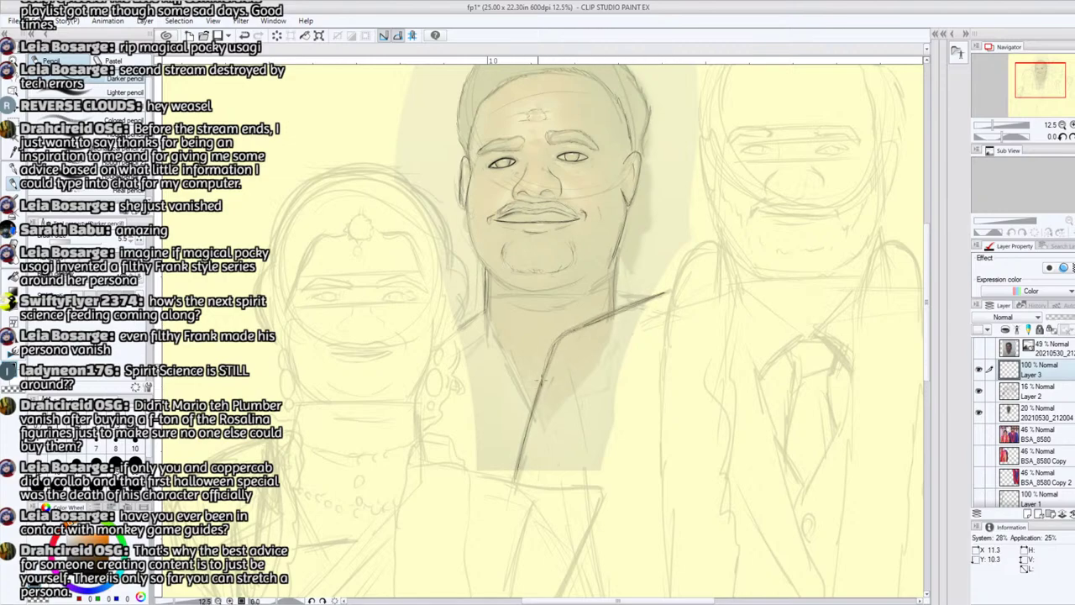
{"action": "left_click_drag", "start_coordinate": [519, 457], "coordinate": [552, 346]}
{"action": "left_click_drag", "start_coordinate": [613, 292], "coordinate": [611, 312]}
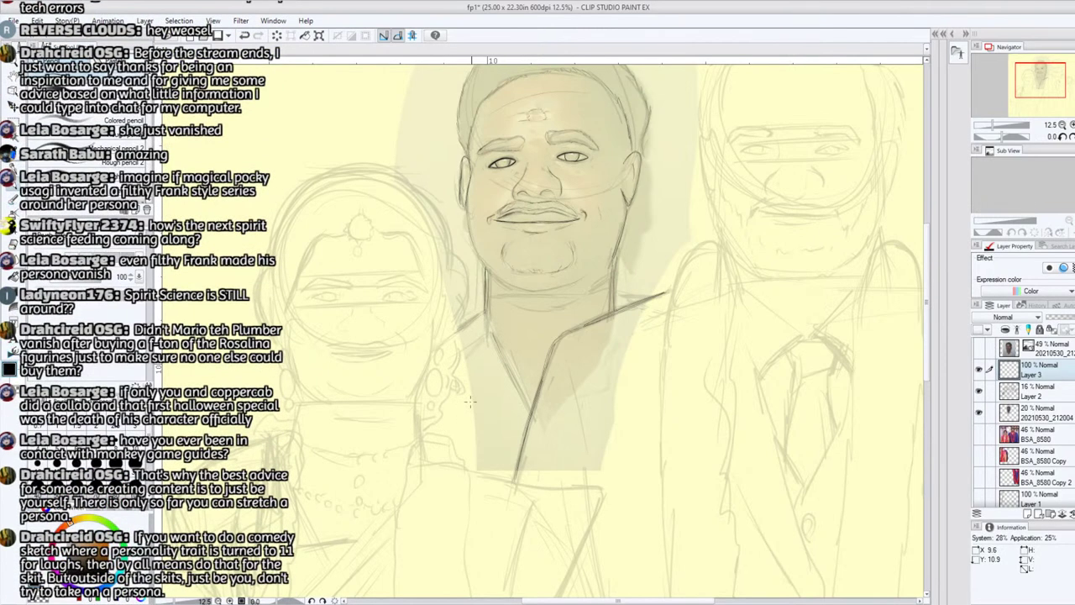
- Toggle the face photo and the Layer 2 sketch off and on to compare them with the new linework
{"action": "mouse_move", "coordinate": [1025, 82]}
{"action": "left_mouse_down"}
{"action": "mouse_move", "coordinate": [1030, 97]}
{"action": "mouse_move", "coordinate": [1037, 86]}
{"action": "left_mouse_up"}
{"action": "left_click", "coordinate": [978, 413]}
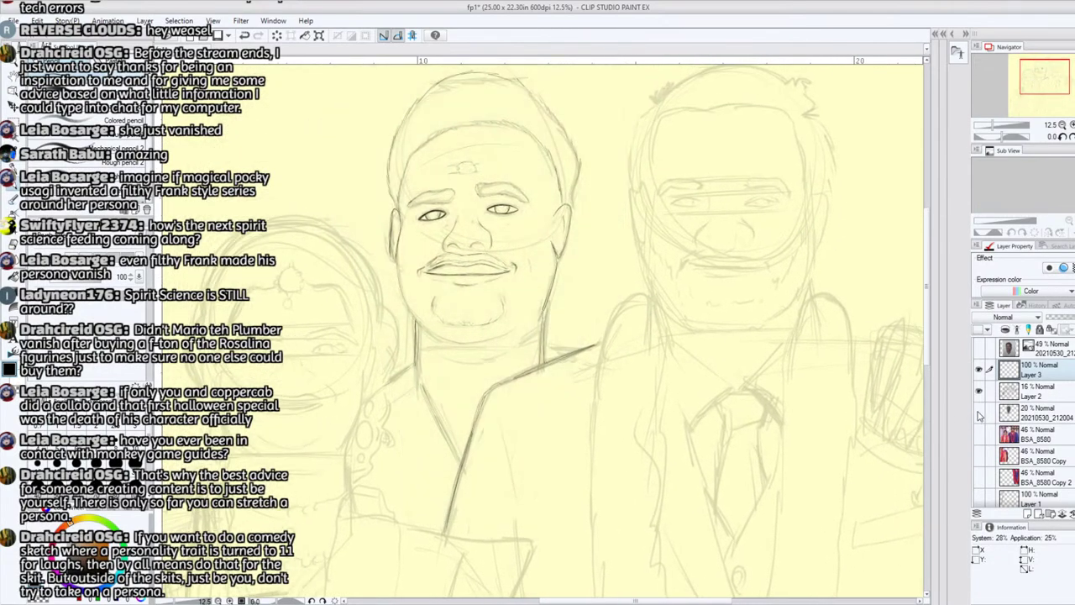
{"action": "left_click", "coordinate": [979, 412]}
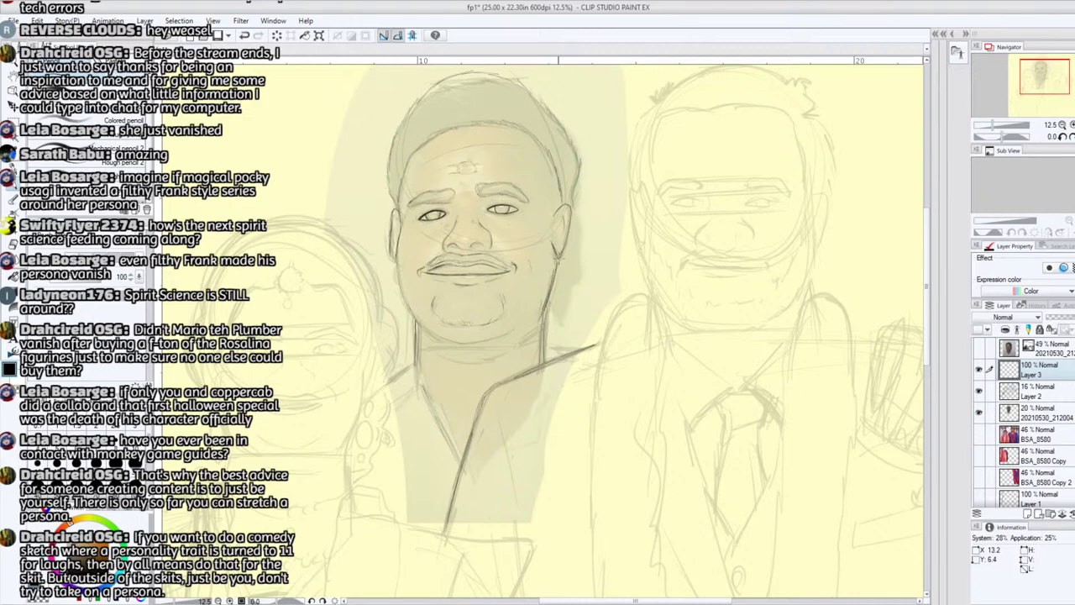
{"action": "left_click", "coordinate": [979, 392]}
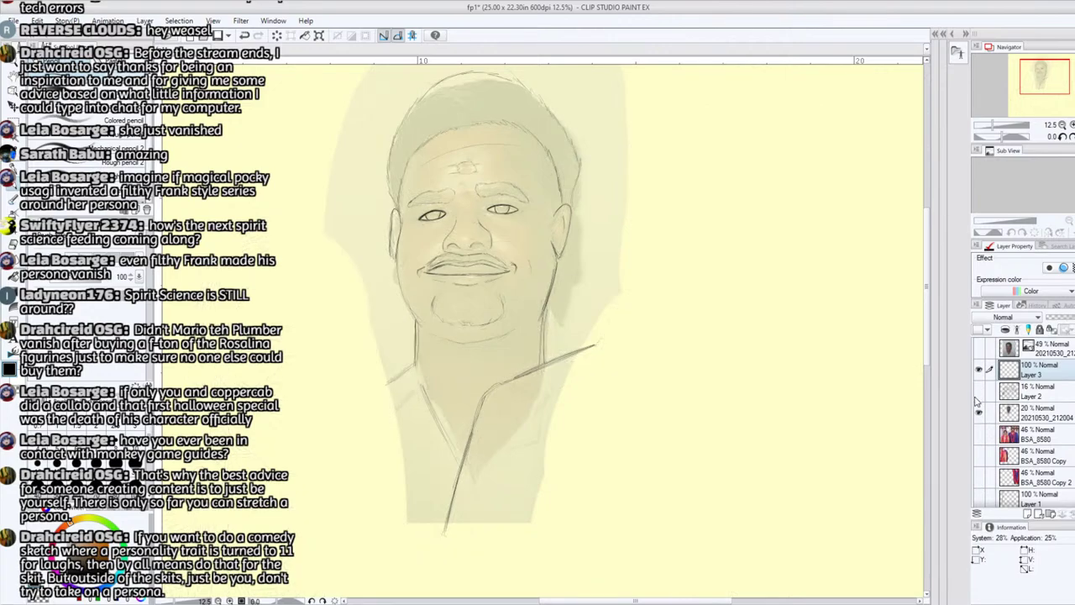
{"action": "left_click", "coordinate": [978, 392]}
- Hide Layer 3 and Layer 2, leaving only the face photo layer visible
{"action": "left_click", "coordinate": [979, 370]}
{"action": "left_click", "coordinate": [979, 411]}
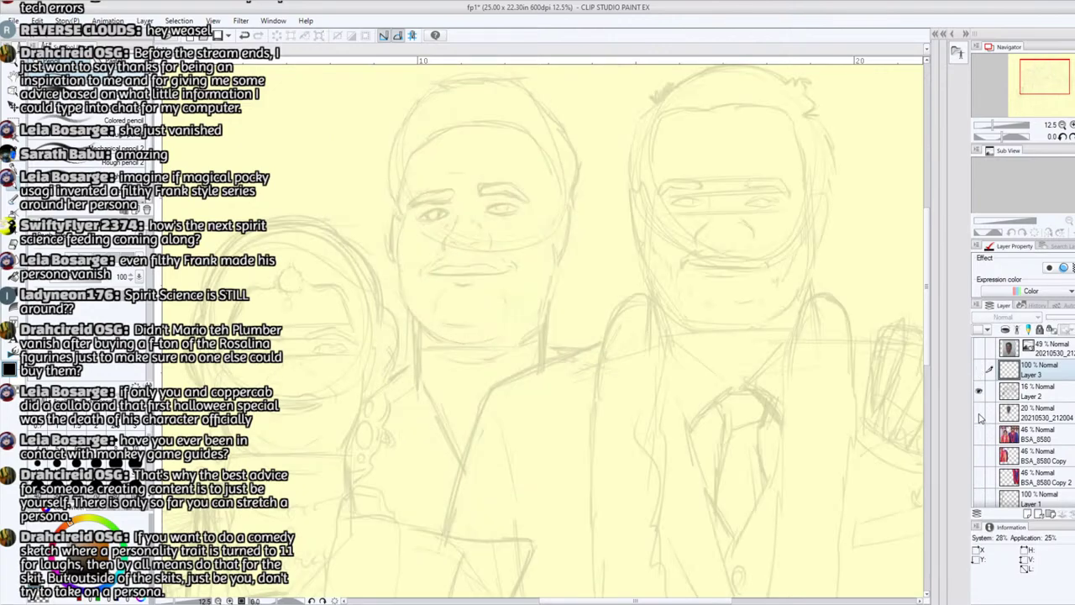
{"action": "left_click", "coordinate": [979, 412]}
{"action": "left_click", "coordinate": [979, 393]}
{"action": "left_click", "coordinate": [980, 412]}
{"action": "left_click", "coordinate": [980, 412]}
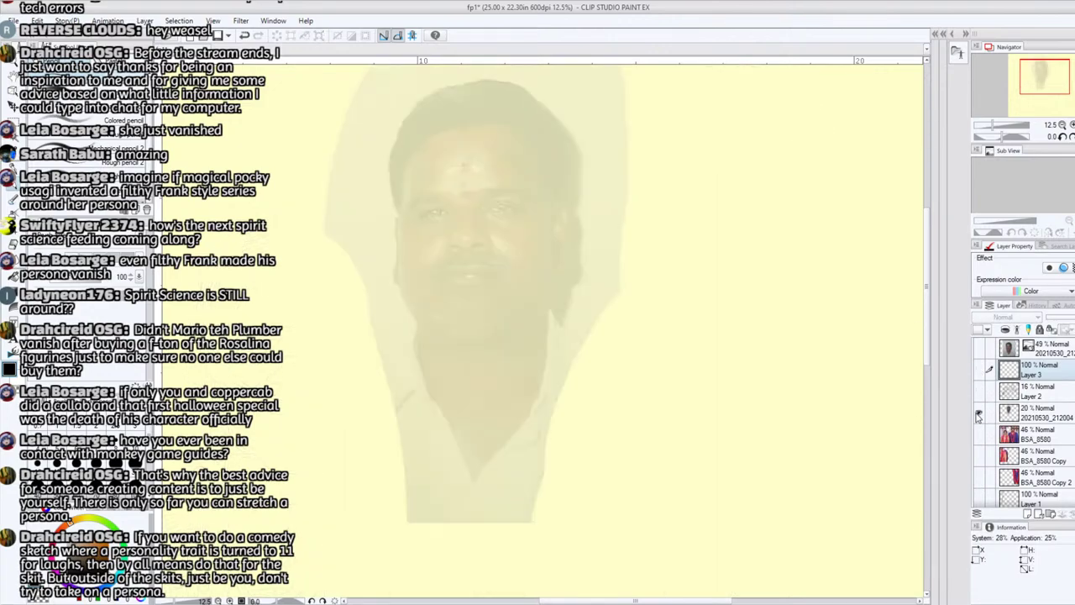
- Select the face photo layer and raise its opacity to 68%
{"action": "left_click", "coordinate": [1032, 410]}
{"action": "left_click", "coordinate": [1070, 317]}
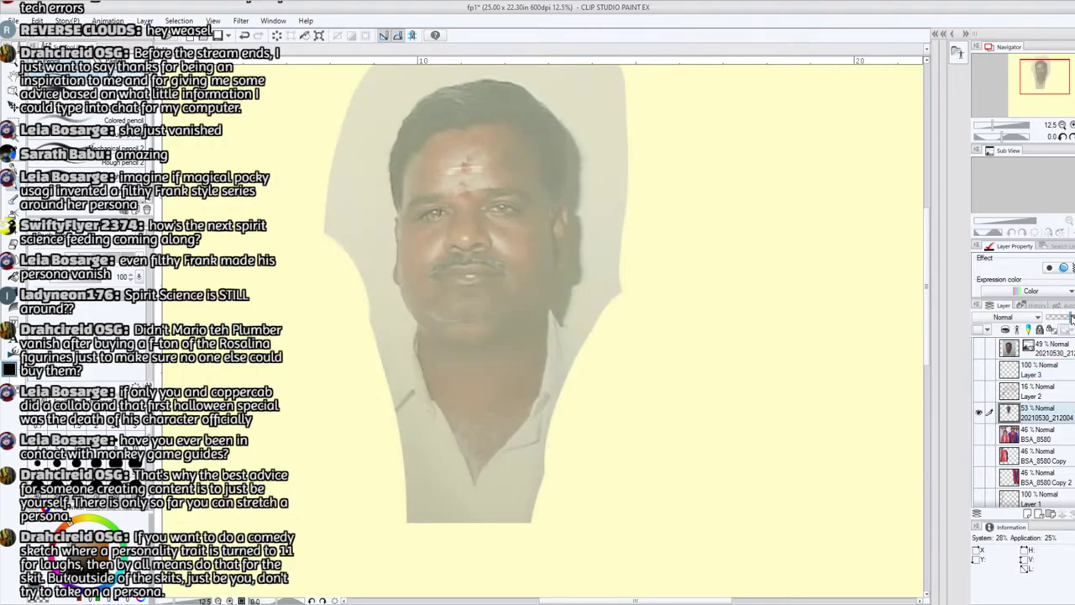
{"action": "left_click", "coordinate": [1070, 317]}
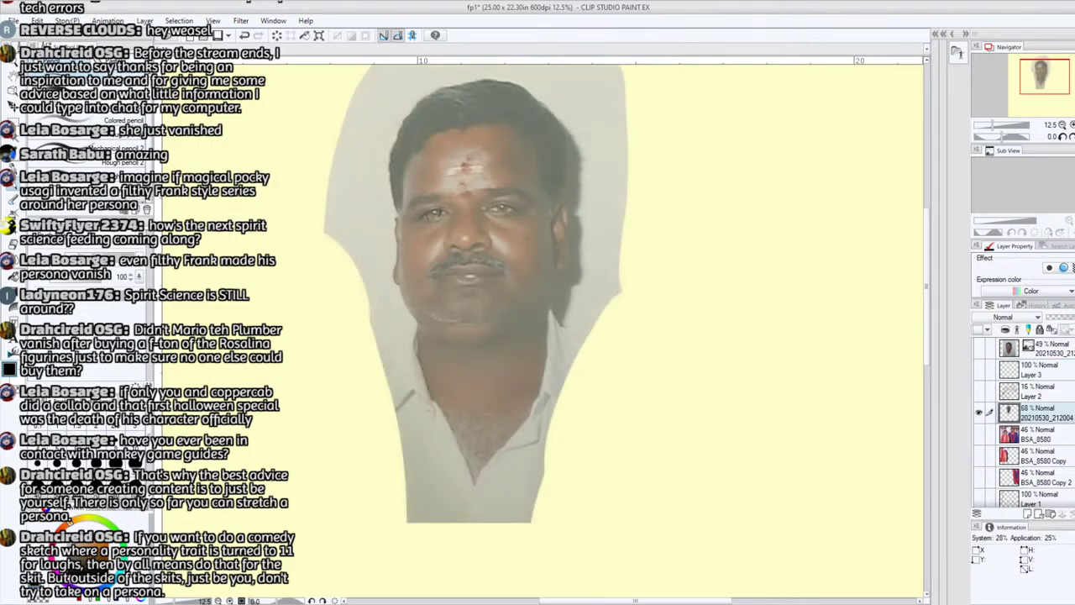
- Lower the face photo layer's opacity to 45% and show Layer 3 and Layer 2 again
{"action": "left_click", "coordinate": [1067, 317]}
{"action": "left_click", "coordinate": [979, 370]}
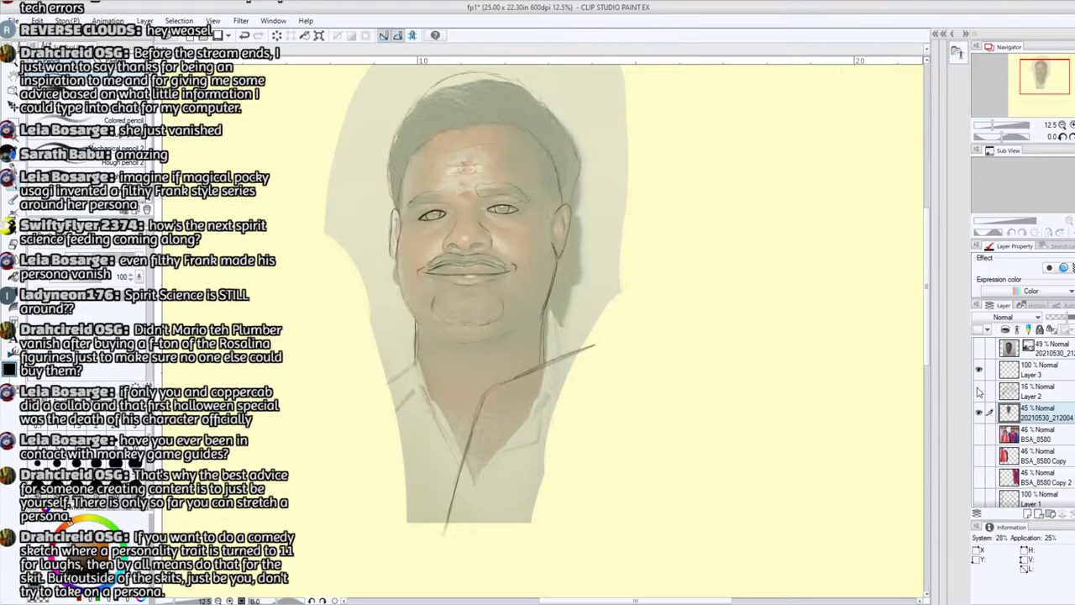
{"action": "left_click", "coordinate": [979, 392]}
- Fade the face photo layer to 13% opacity and add light crease lines to the middle man's face on Layer 3
{"action": "left_click", "coordinate": [994, 137]}
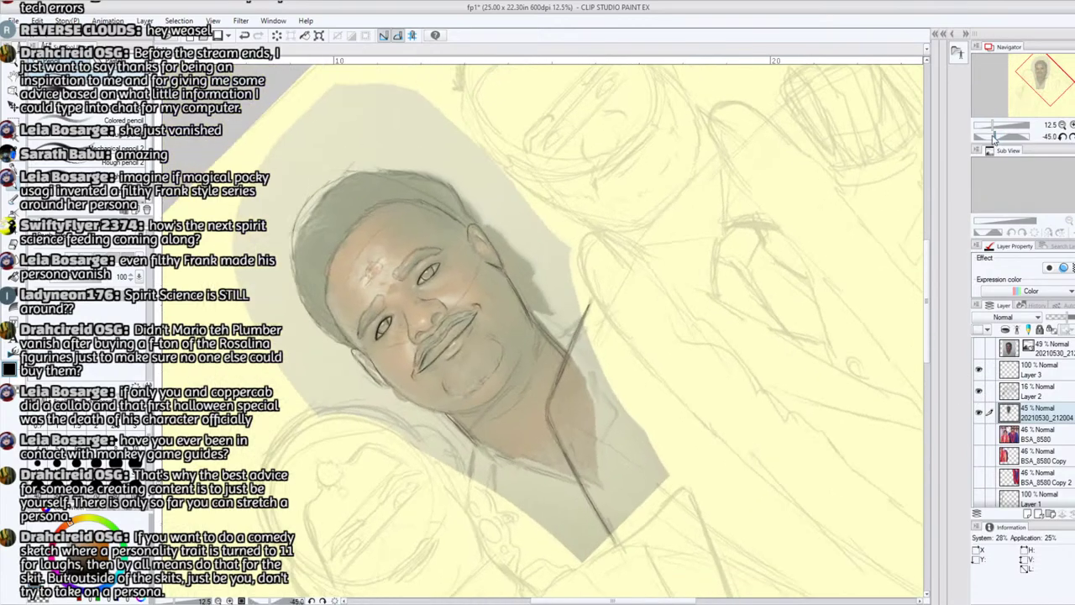
{"action": "left_click", "coordinate": [998, 124]}
{"action": "left_click", "coordinate": [1040, 74]}
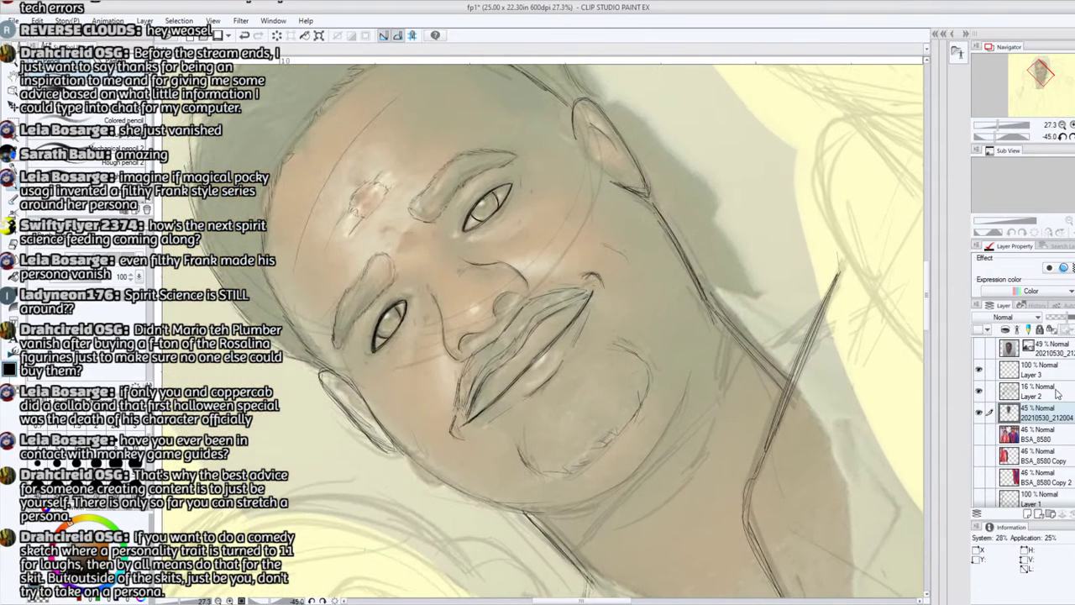
{"action": "left_click", "coordinate": [1057, 318]}
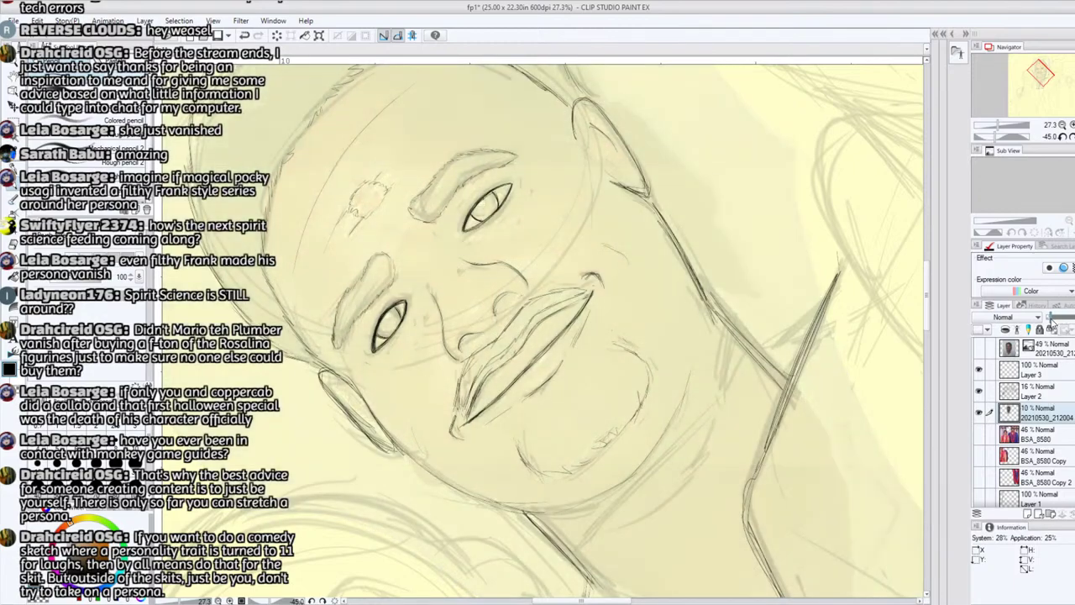
{"action": "left_click", "coordinate": [1035, 371]}
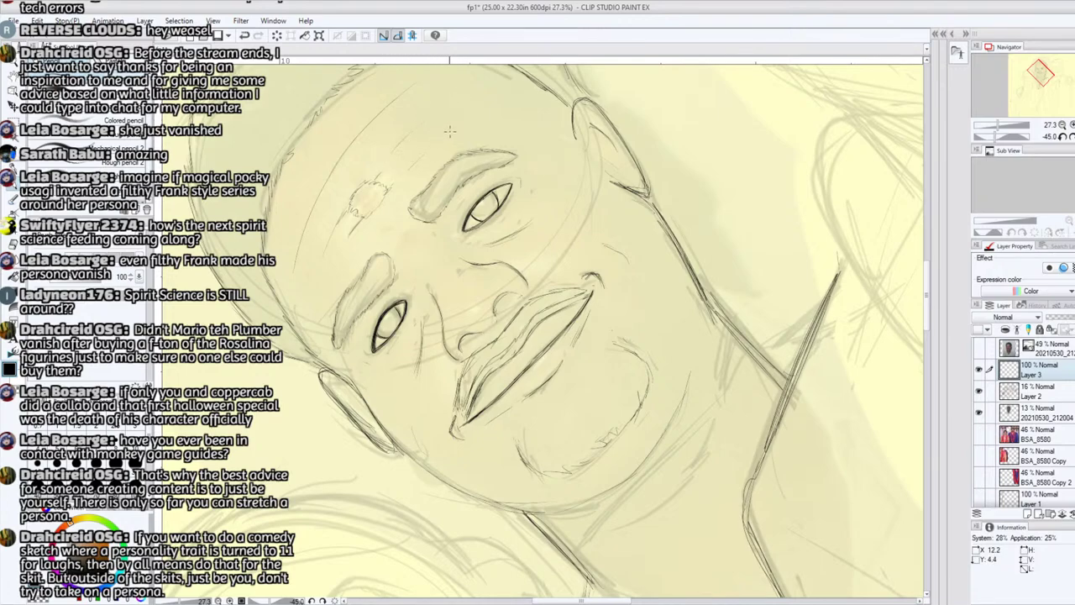
- Raise the face photo layer's opacity to 49% and make Layer 3 the active layer again
{"action": "left_click", "coordinate": [1050, 414]}
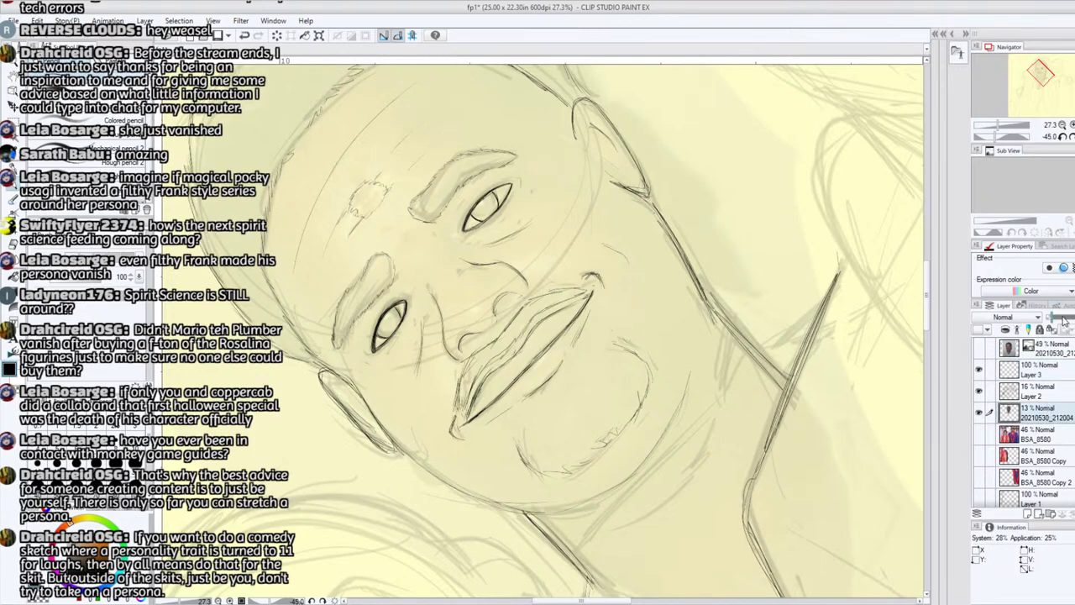
{"action": "left_click_drag", "start_coordinate": [1064, 318], "coordinate": [1070, 322]}
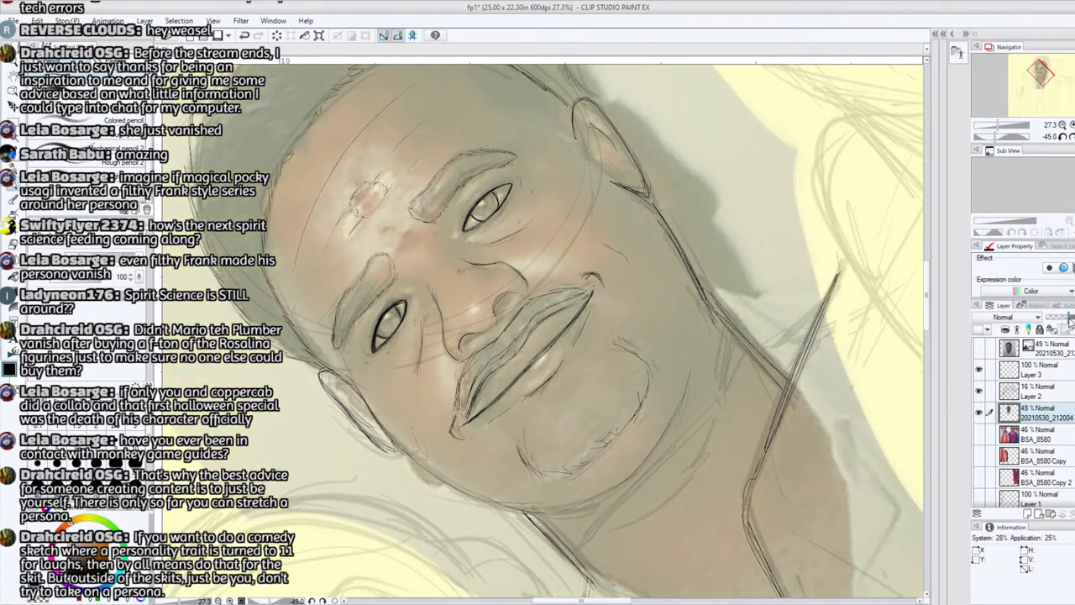
{"action": "left_click", "coordinate": [1043, 371]}
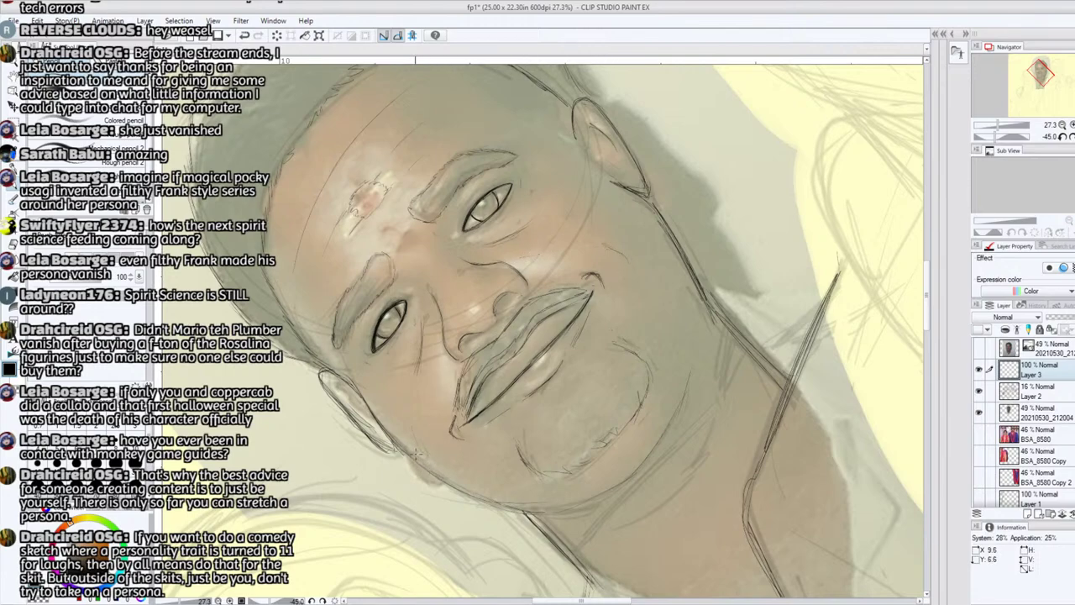
- Trace the middle man's shirt collar on Layer 3, adding a short line from the neck to the right-hand shoulder
{"action": "mouse_move", "coordinate": [649, 202]}
{"action": "left_mouse_down"}
{"action": "mouse_move", "coordinate": [691, 272]}
{"action": "mouse_move", "coordinate": [676, 251]}
{"action": "left_mouse_up"}
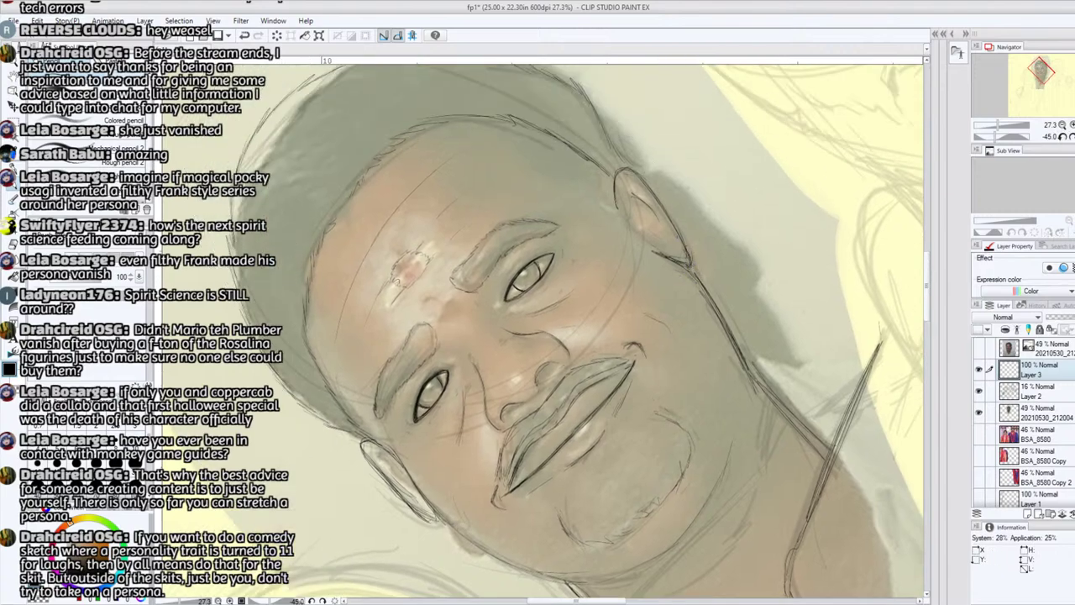
{"action": "left_click", "coordinate": [1072, 136]}
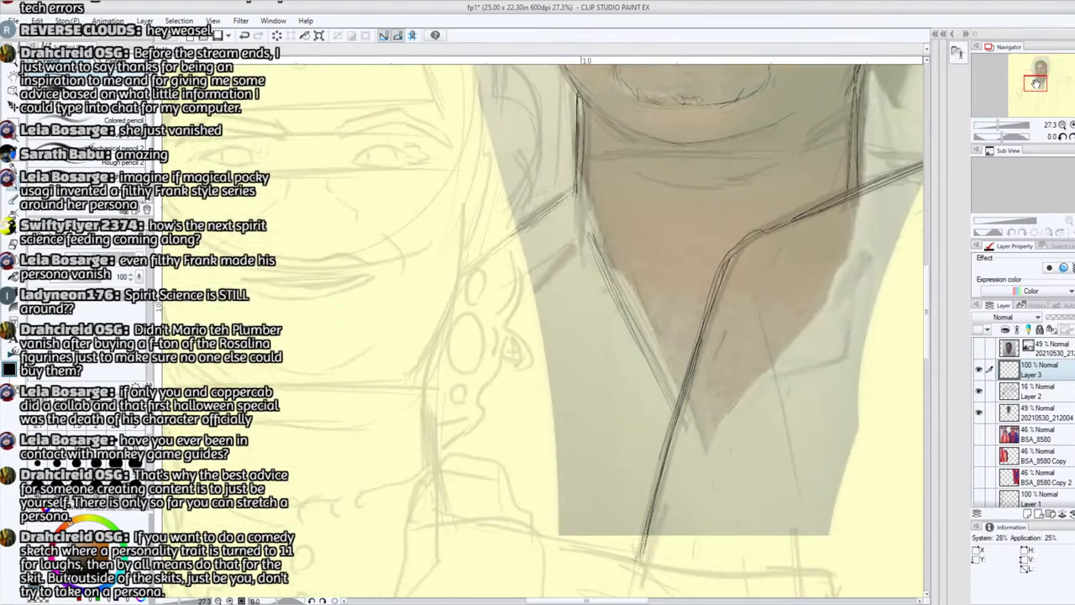
{"action": "left_click_drag", "start_coordinate": [1041, 73], "coordinate": [1040, 81]}
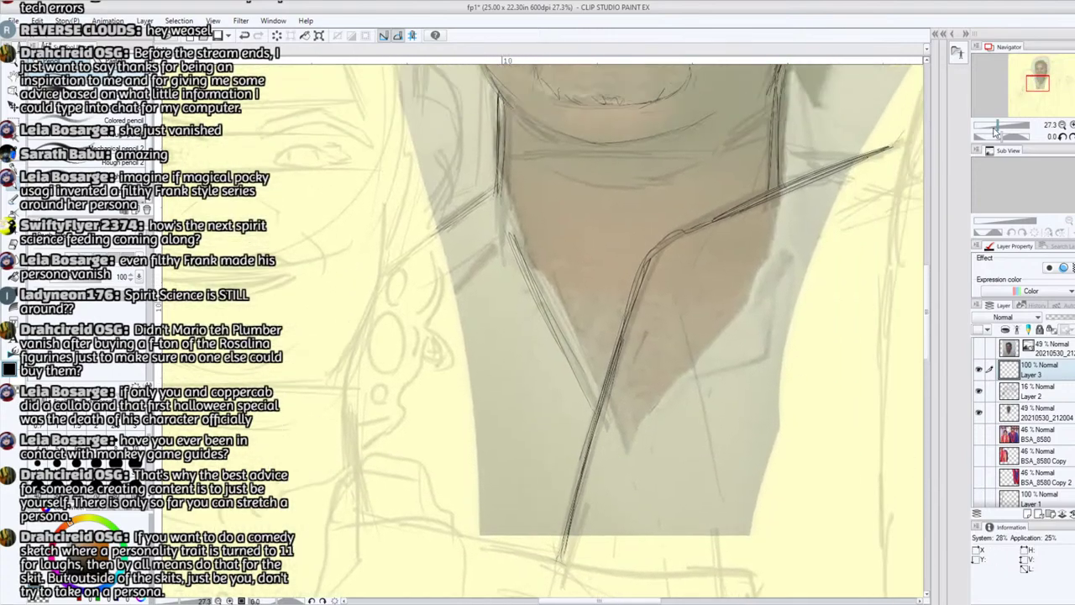
{"action": "left_click_drag", "start_coordinate": [998, 126], "coordinate": [991, 125]}
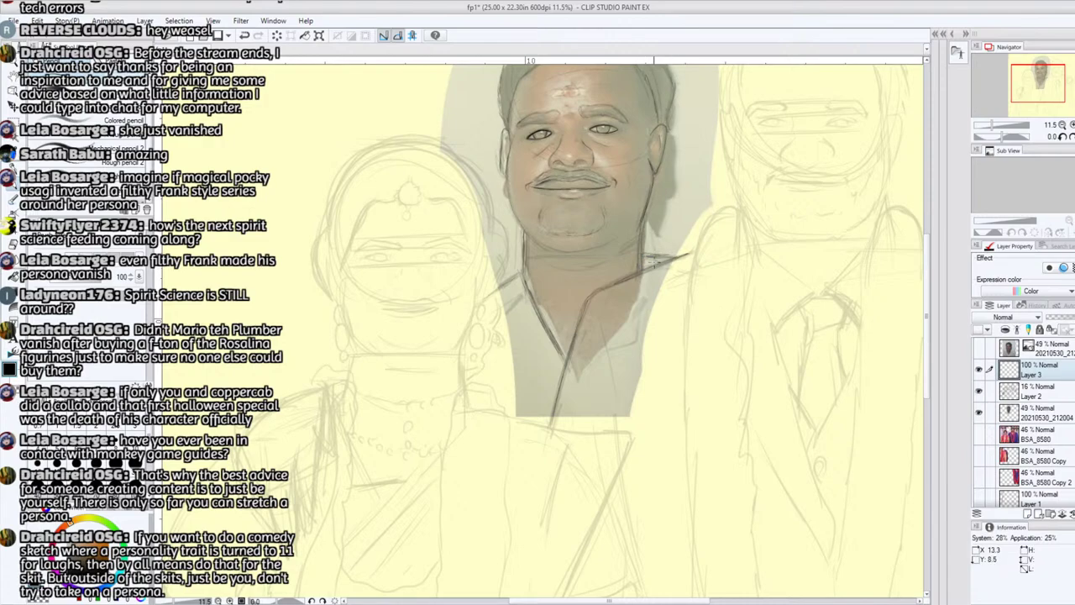
- Show the BSA_8580 photo at 31% opacity for the right-hand man and fade the middle man's face photo to 8%
{"action": "left_click", "coordinate": [1043, 78]}
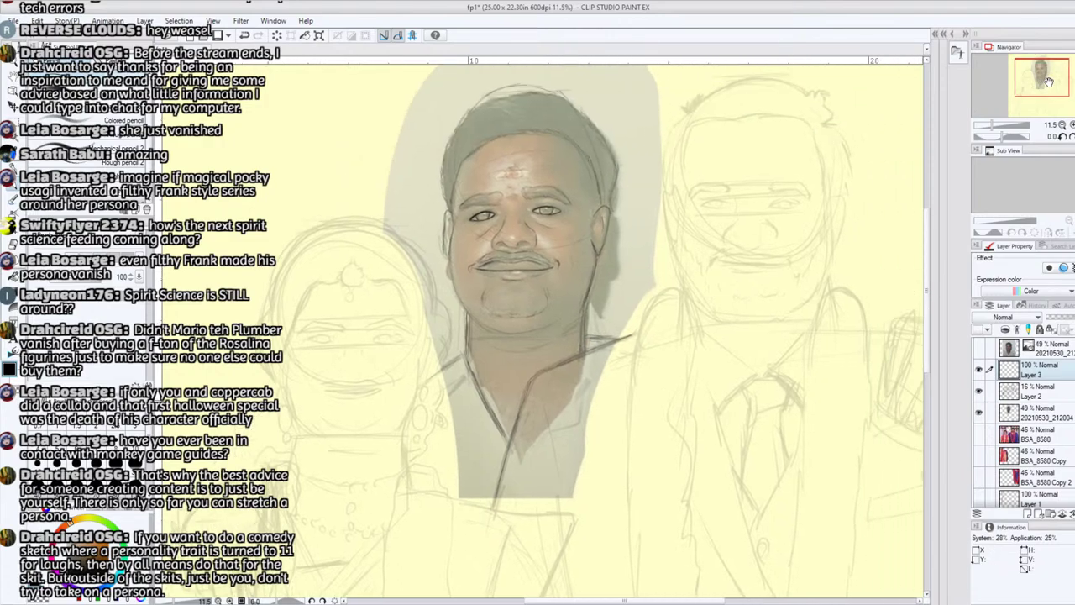
{"action": "left_click_drag", "start_coordinate": [991, 123], "coordinate": [987, 128]}
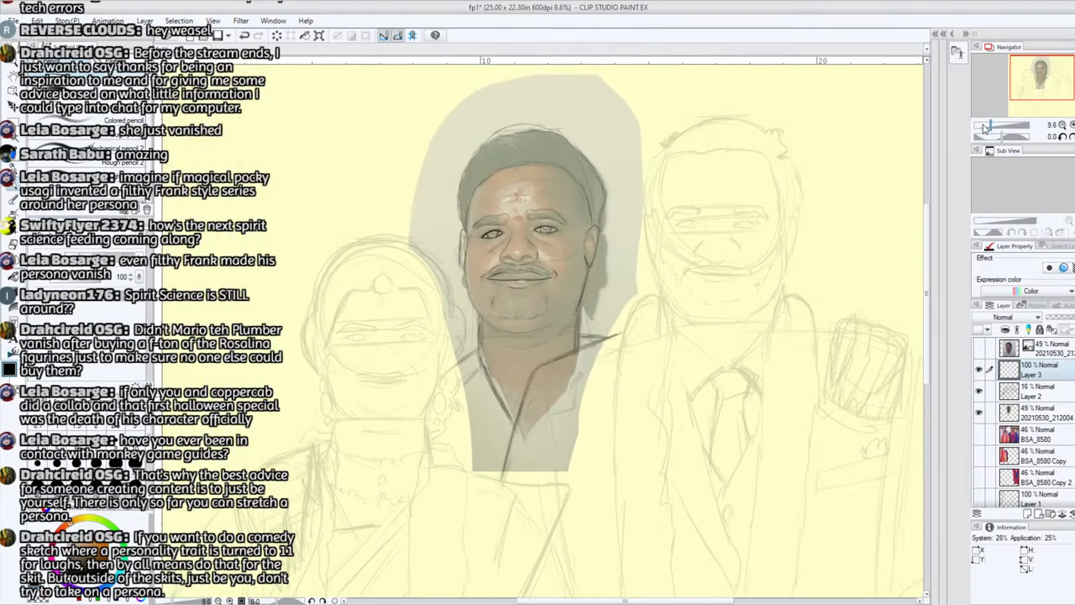
{"action": "left_click_drag", "start_coordinate": [1035, 91], "coordinate": [1048, 73]}
{"action": "left_click_drag", "start_coordinate": [992, 126], "coordinate": [996, 126]}
{"action": "left_click_drag", "start_coordinate": [1044, 77], "coordinate": [1044, 73]}
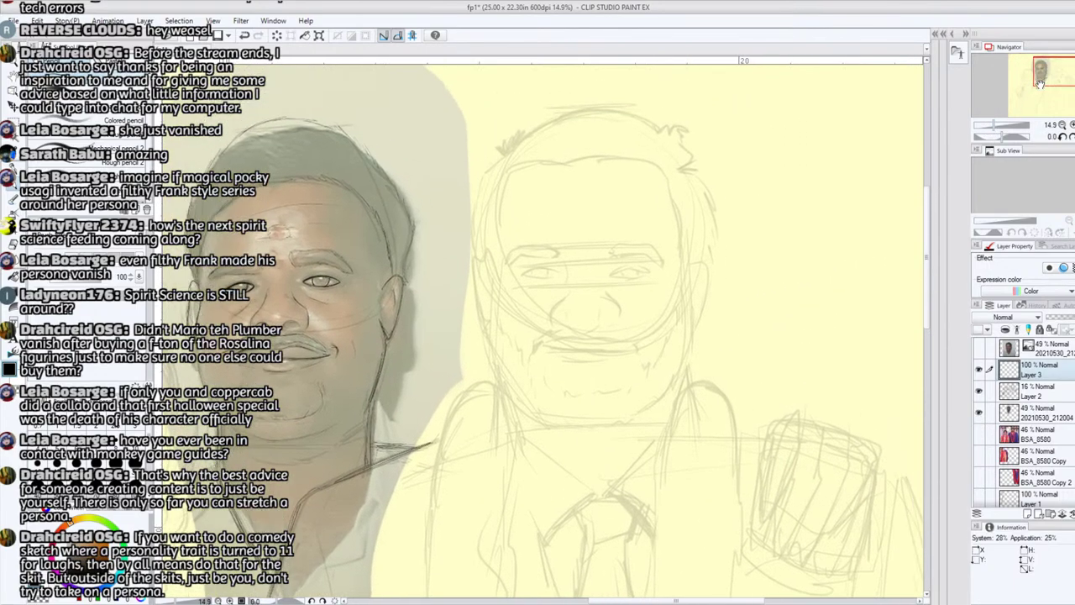
{"action": "left_click", "coordinate": [979, 435]}
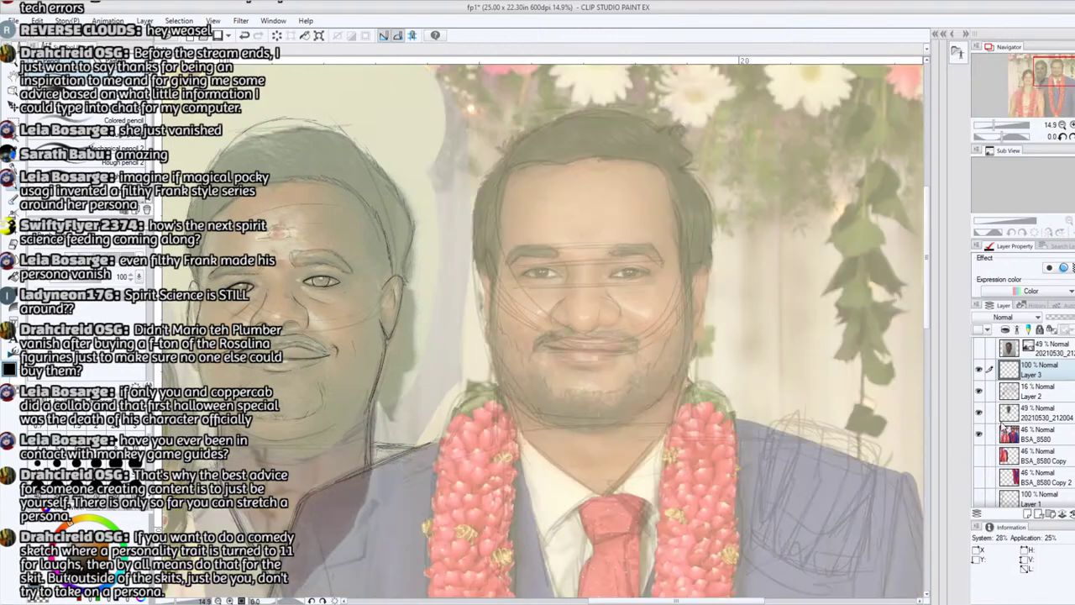
{"action": "left_click", "coordinate": [1045, 436]}
{"action": "mouse_move", "coordinate": [1065, 320]}
{"action": "left_mouse_down"}
{"action": "mouse_move", "coordinate": [1050, 319]}
{"action": "mouse_move", "coordinate": [1061, 317]}
{"action": "left_mouse_up"}
{"action": "left_click", "coordinate": [1036, 415]}
{"action": "left_click", "coordinate": [1038, 434]}
- Trace the right-hand man's nose on Layer 3: the tip, both nostril wings and the bridge beside the eye
{"action": "left_click", "coordinate": [1000, 126]}
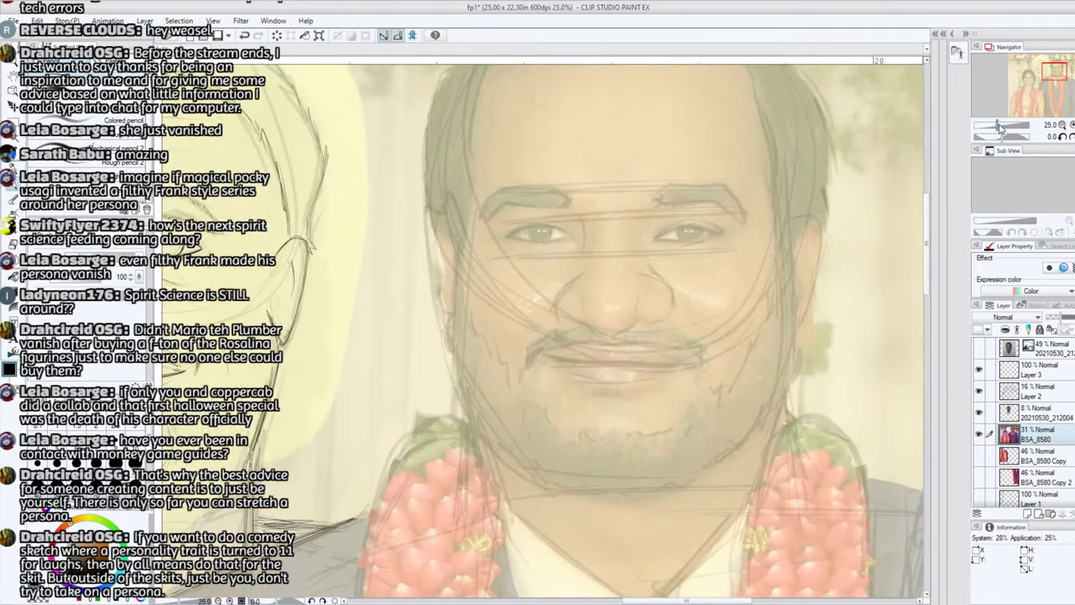
{"action": "left_click_drag", "start_coordinate": [998, 125], "coordinate": [1000, 125]}
{"action": "left_click_drag", "start_coordinate": [1042, 73], "coordinate": [1058, 70]}
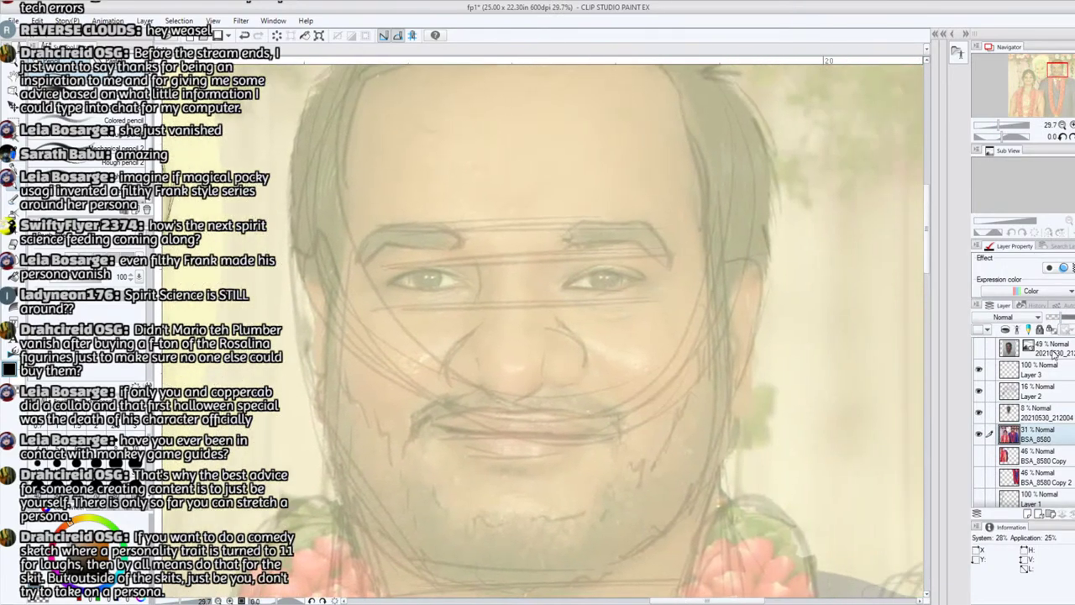
{"action": "left_click", "coordinate": [1040, 377]}
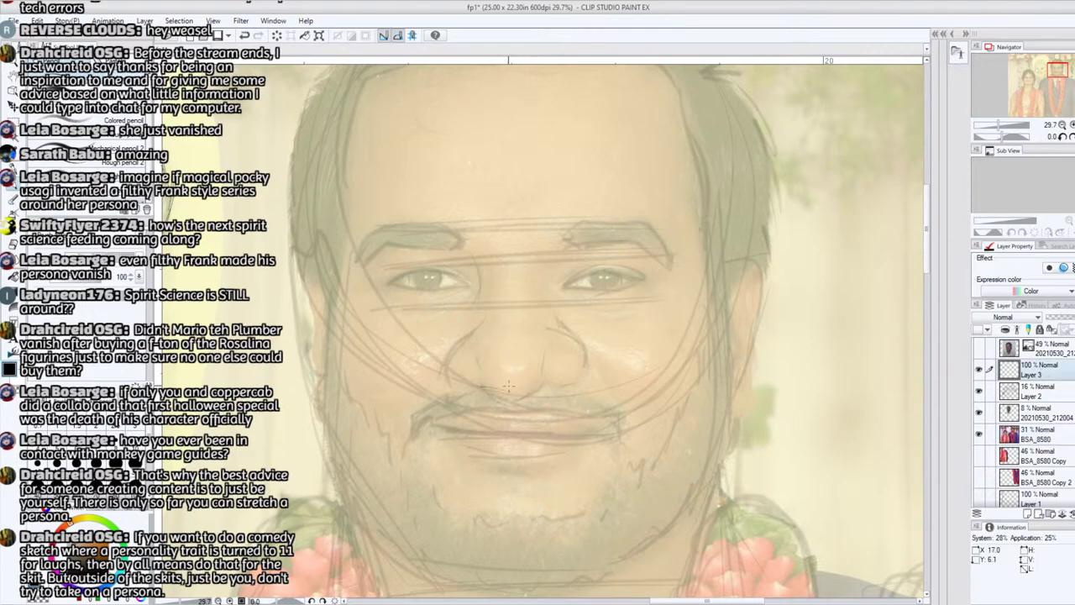
{"action": "left_click_drag", "start_coordinate": [496, 389], "coordinate": [542, 388]}
{"action": "mouse_move", "coordinate": [449, 384]}
{"action": "left_mouse_down"}
{"action": "mouse_move", "coordinate": [444, 360]}
{"action": "mouse_move", "coordinate": [454, 351]}
{"action": "left_mouse_up"}
{"action": "mouse_move", "coordinate": [586, 369]}
{"action": "left_mouse_down"}
{"action": "mouse_move", "coordinate": [572, 331]}
{"action": "mouse_move", "coordinate": [564, 326]}
{"action": "mouse_move", "coordinate": [587, 356]}
{"action": "mouse_move", "coordinate": [544, 348]}
{"action": "left_mouse_up"}
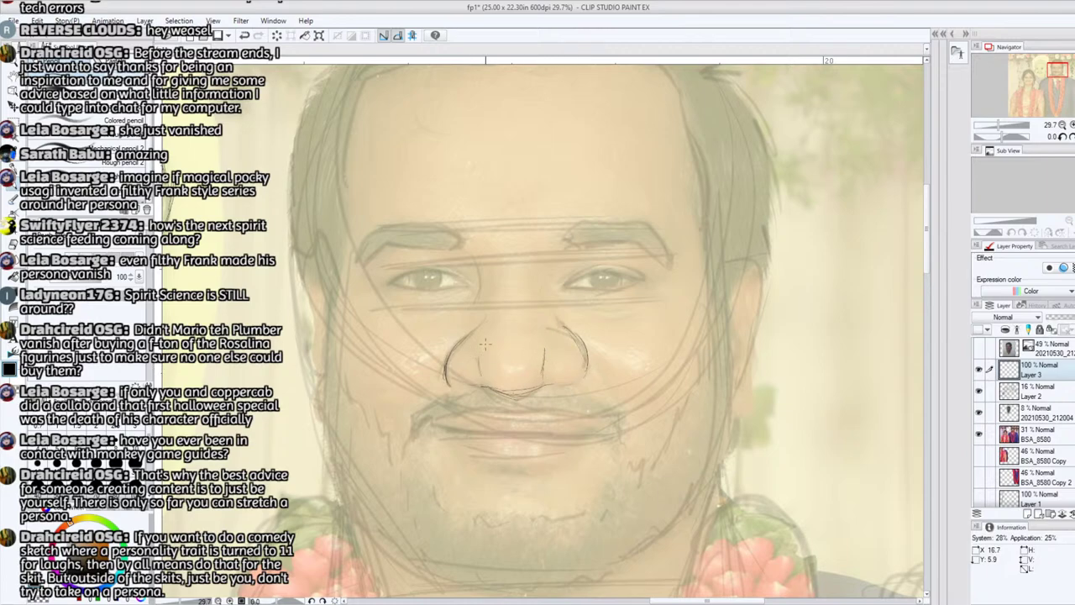
{"action": "left_click_drag", "start_coordinate": [480, 304], "coordinate": [485, 266]}
- Trace the upper and lower lid outlines of both of the right-hand man's eyes with the canvas rotated to about -41°
{"action": "left_click_drag", "start_coordinate": [1004, 137], "coordinate": [995, 137]}
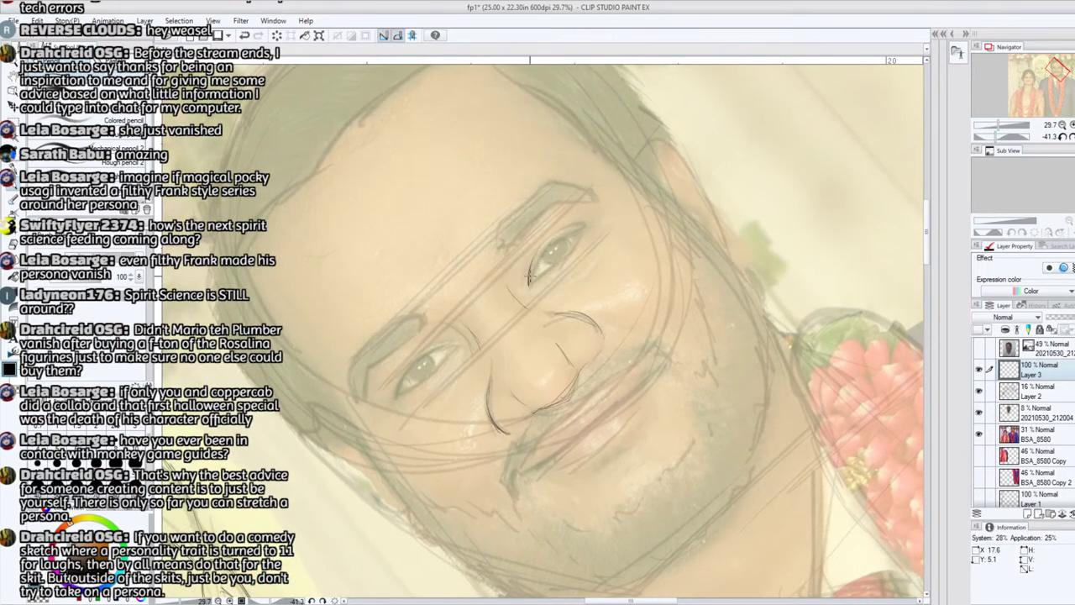
{"action": "mouse_move", "coordinate": [528, 286]}
{"action": "left_mouse_down"}
{"action": "mouse_move", "coordinate": [536, 252]}
{"action": "mouse_move", "coordinate": [578, 225]}
{"action": "left_mouse_up"}
{"action": "left_click_drag", "start_coordinate": [530, 264], "coordinate": [578, 222]}
{"action": "mouse_move", "coordinate": [530, 281]}
{"action": "left_mouse_down"}
{"action": "mouse_move", "coordinate": [548, 250]}
{"action": "mouse_move", "coordinate": [536, 245]}
{"action": "mouse_move", "coordinate": [581, 223]}
{"action": "left_mouse_up"}
{"action": "mouse_move", "coordinate": [529, 284]}
{"action": "left_mouse_down"}
{"action": "mouse_move", "coordinate": [568, 262]}
{"action": "mouse_move", "coordinate": [540, 278]}
{"action": "mouse_move", "coordinate": [565, 250]}
{"action": "mouse_move", "coordinate": [568, 261]}
{"action": "mouse_move", "coordinate": [584, 235]}
{"action": "mouse_move", "coordinate": [562, 259]}
{"action": "mouse_move", "coordinate": [579, 237]}
{"action": "left_mouse_up"}
{"action": "left_click_drag", "start_coordinate": [528, 282], "coordinate": [567, 228]}
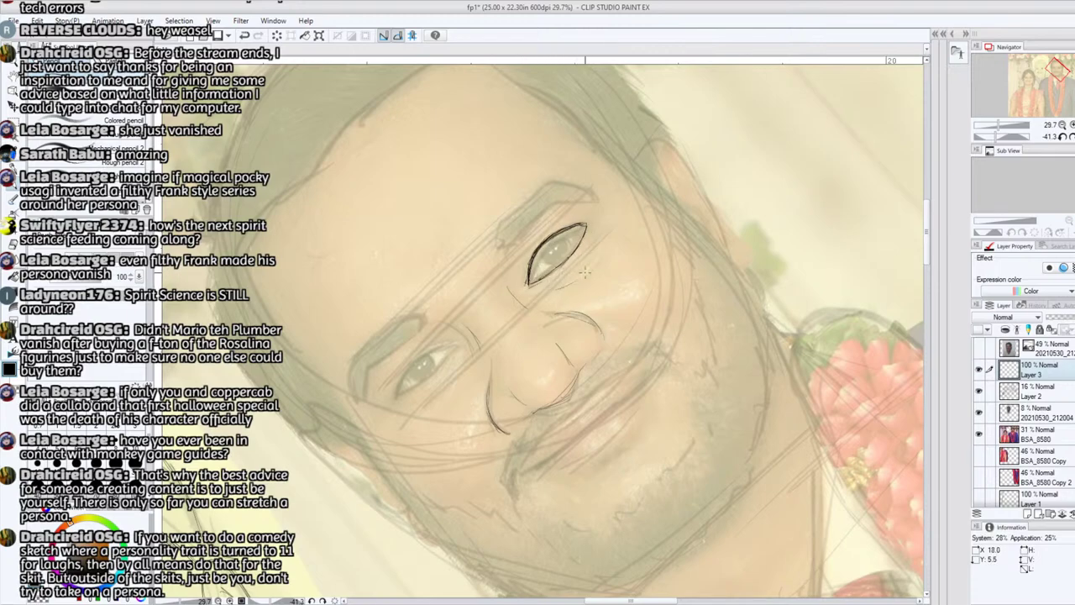
{"action": "mouse_move", "coordinate": [395, 400]}
{"action": "left_mouse_down"}
{"action": "mouse_move", "coordinate": [412, 365]}
{"action": "mouse_move", "coordinate": [403, 373]}
{"action": "mouse_move", "coordinate": [459, 344]}
{"action": "mouse_move", "coordinate": [407, 392]}
{"action": "mouse_move", "coordinate": [462, 341]}
{"action": "left_mouse_up"}
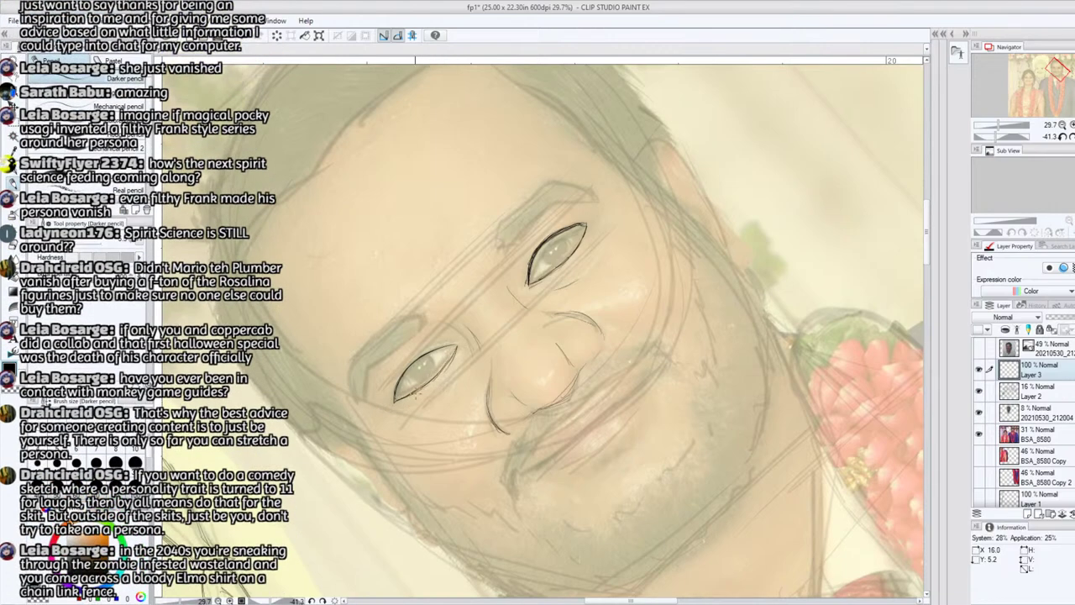
{"action": "mouse_move", "coordinate": [395, 404]}
{"action": "left_mouse_down"}
{"action": "mouse_move", "coordinate": [458, 349]}
{"action": "mouse_move", "coordinate": [434, 383]}
{"action": "left_mouse_up"}
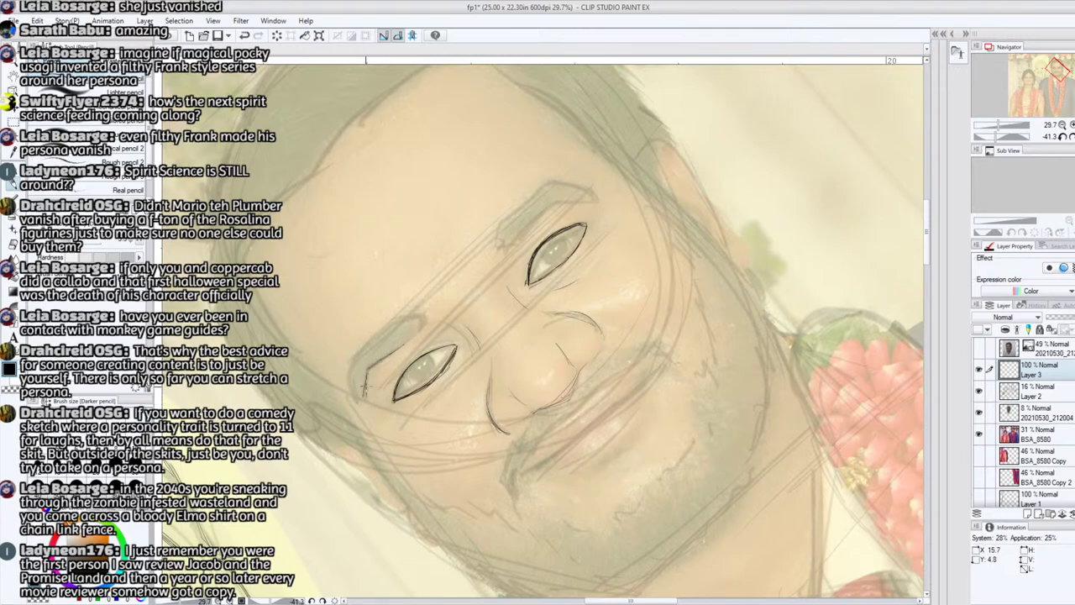
- Outline both of the right-hand man's eyebrows with short hair-like pencil strokes
{"action": "mouse_move", "coordinate": [364, 388]}
{"action": "left_mouse_down"}
{"action": "mouse_move", "coordinate": [362, 405]}
{"action": "mouse_move", "coordinate": [374, 361]}
{"action": "mouse_move", "coordinate": [424, 319]}
{"action": "left_mouse_up"}
{"action": "mouse_move", "coordinate": [352, 388]}
{"action": "left_mouse_down"}
{"action": "mouse_move", "coordinate": [357, 400]}
{"action": "mouse_move", "coordinate": [356, 357]}
{"action": "mouse_move", "coordinate": [368, 346]}
{"action": "left_mouse_up"}
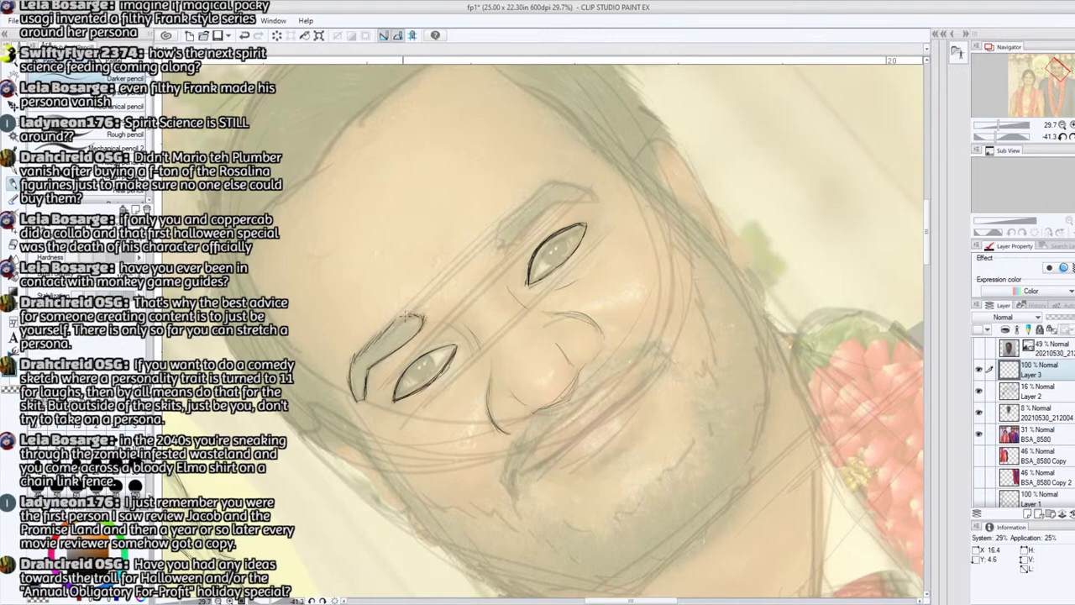
{"action": "left_click_drag", "start_coordinate": [378, 338], "coordinate": [395, 321]}
{"action": "mouse_move", "coordinate": [514, 248]}
{"action": "left_mouse_down"}
{"action": "mouse_move", "coordinate": [494, 243]}
{"action": "mouse_move", "coordinate": [499, 218]}
{"action": "mouse_move", "coordinate": [598, 198]}
{"action": "left_mouse_up"}
{"action": "left_click_drag", "start_coordinate": [495, 230], "coordinate": [514, 212]}
{"action": "mouse_move", "coordinate": [555, 181]}
{"action": "left_mouse_down"}
{"action": "mouse_move", "coordinate": [514, 209]}
{"action": "mouse_move", "coordinate": [592, 199]}
{"action": "mouse_move", "coordinate": [564, 200]}
{"action": "mouse_move", "coordinate": [593, 197]}
{"action": "mouse_move", "coordinate": [557, 180]}
{"action": "mouse_move", "coordinate": [593, 189]}
{"action": "left_mouse_up"}
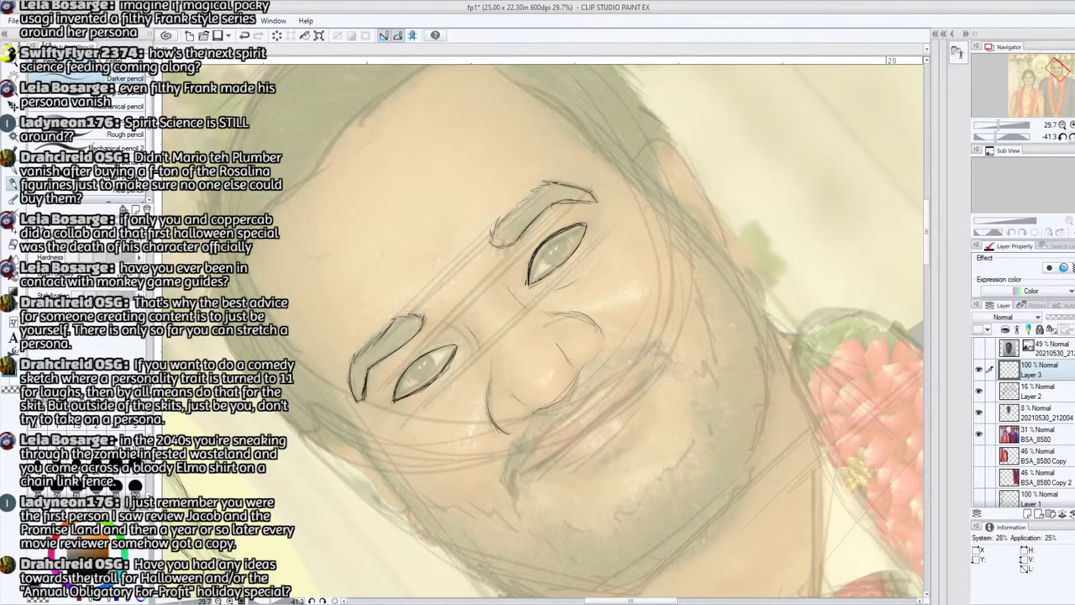
- Trace the outer contour of the right-hand man's hair over the crown, including the spiky tufts on both sides
{"action": "left_click", "coordinate": [1066, 136]}
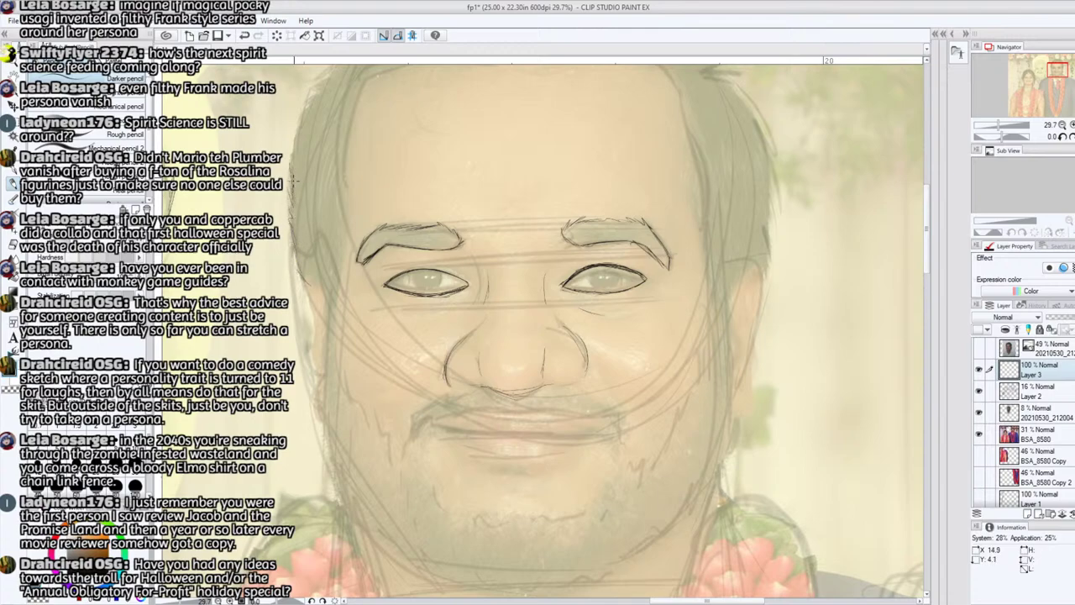
{"action": "left_click_drag", "start_coordinate": [1057, 70], "coordinate": [1059, 64]}
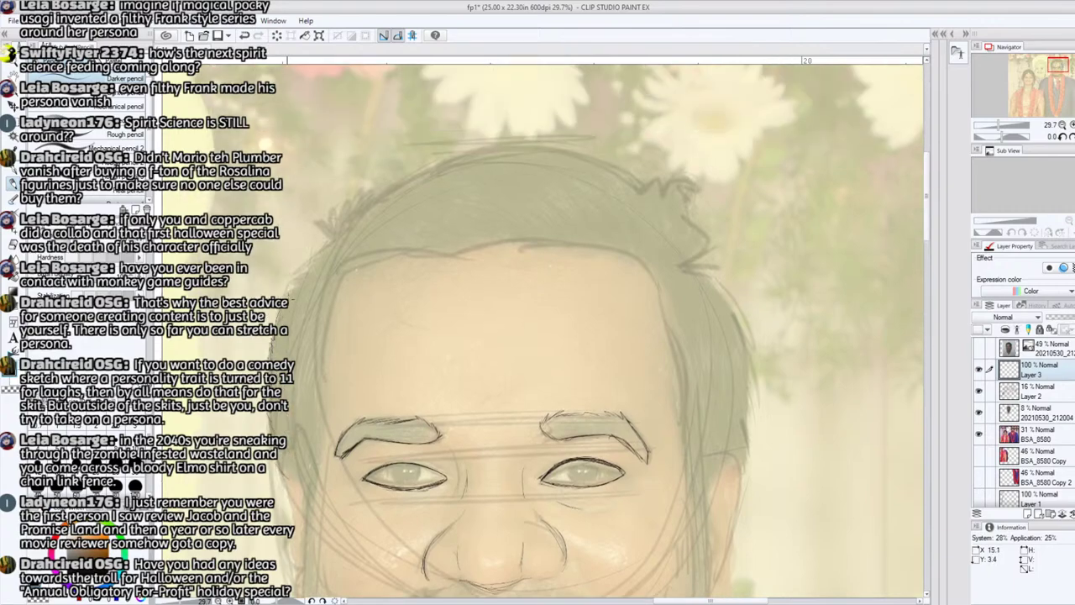
{"action": "mouse_move", "coordinate": [284, 294]}
{"action": "left_mouse_down"}
{"action": "mouse_move", "coordinate": [332, 241]}
{"action": "mouse_move", "coordinate": [318, 220]}
{"action": "mouse_move", "coordinate": [339, 224]}
{"action": "mouse_move", "coordinate": [321, 235]}
{"action": "mouse_move", "coordinate": [328, 241]}
{"action": "mouse_move", "coordinate": [333, 204]}
{"action": "mouse_move", "coordinate": [338, 220]}
{"action": "mouse_move", "coordinate": [346, 201]}
{"action": "mouse_move", "coordinate": [343, 217]}
{"action": "mouse_move", "coordinate": [499, 144]}
{"action": "left_mouse_up"}
{"action": "mouse_move", "coordinate": [567, 147]}
{"action": "left_mouse_down"}
{"action": "mouse_move", "coordinate": [364, 267]}
{"action": "mouse_move", "coordinate": [423, 195]}
{"action": "mouse_move", "coordinate": [475, 173]}
{"action": "mouse_move", "coordinate": [502, 132]}
{"action": "mouse_move", "coordinate": [537, 146]}
{"action": "mouse_move", "coordinate": [563, 136]}
{"action": "left_mouse_up"}
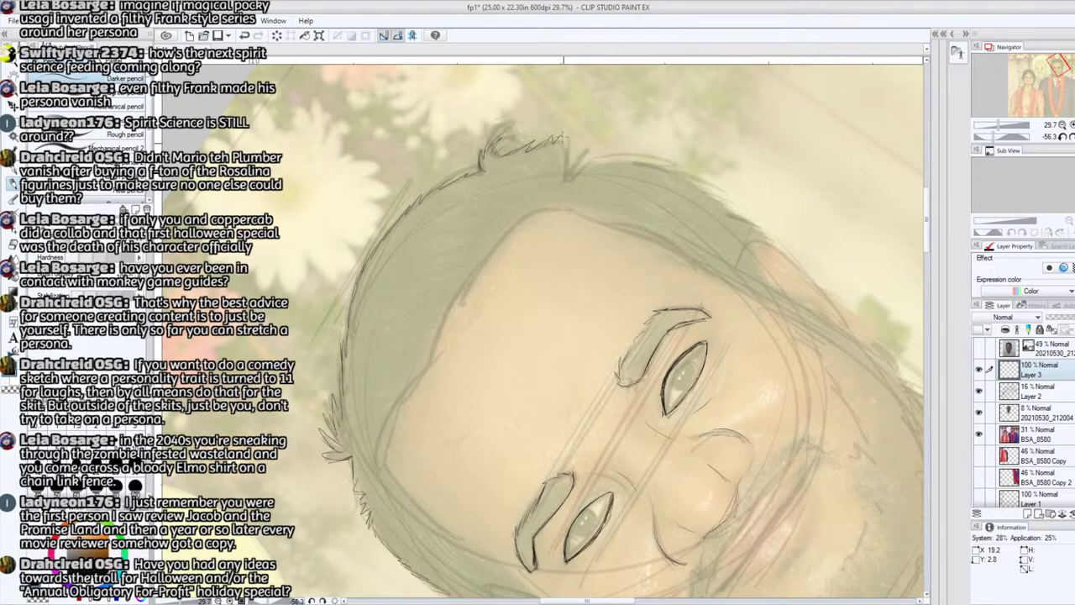
{"action": "left_click_drag", "start_coordinate": [566, 178], "coordinate": [554, 143]}
{"action": "mouse_move", "coordinate": [565, 179]}
{"action": "left_mouse_down"}
{"action": "mouse_move", "coordinate": [583, 160]}
{"action": "mouse_move", "coordinate": [644, 159]}
{"action": "left_mouse_up"}
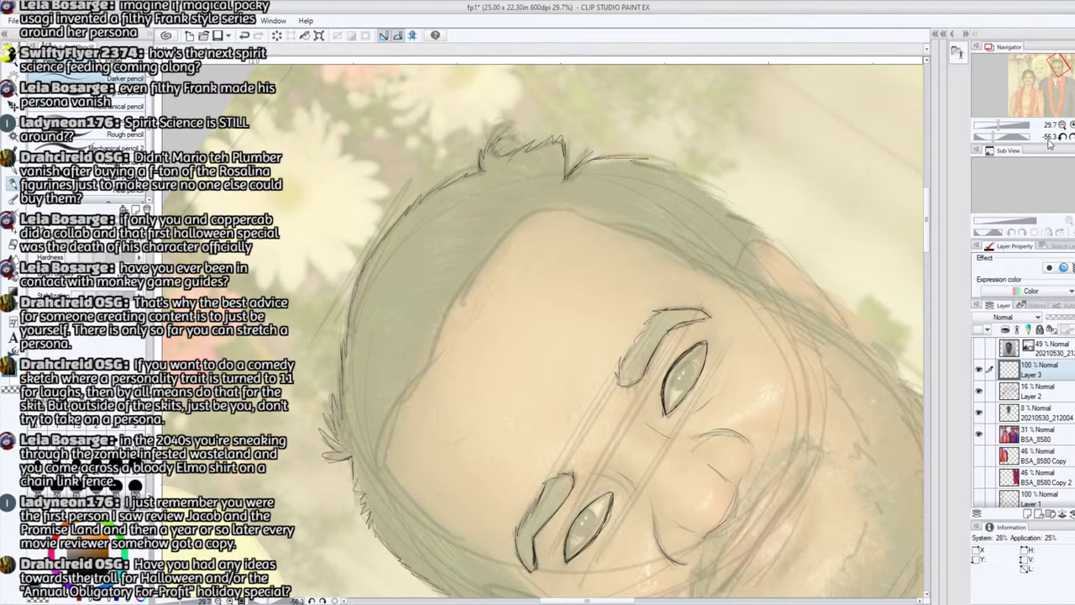
- Trace the right-hand side of the man's hair down to the ear, and the jagged hairline around his forehead
{"action": "left_click", "coordinate": [1074, 137]}
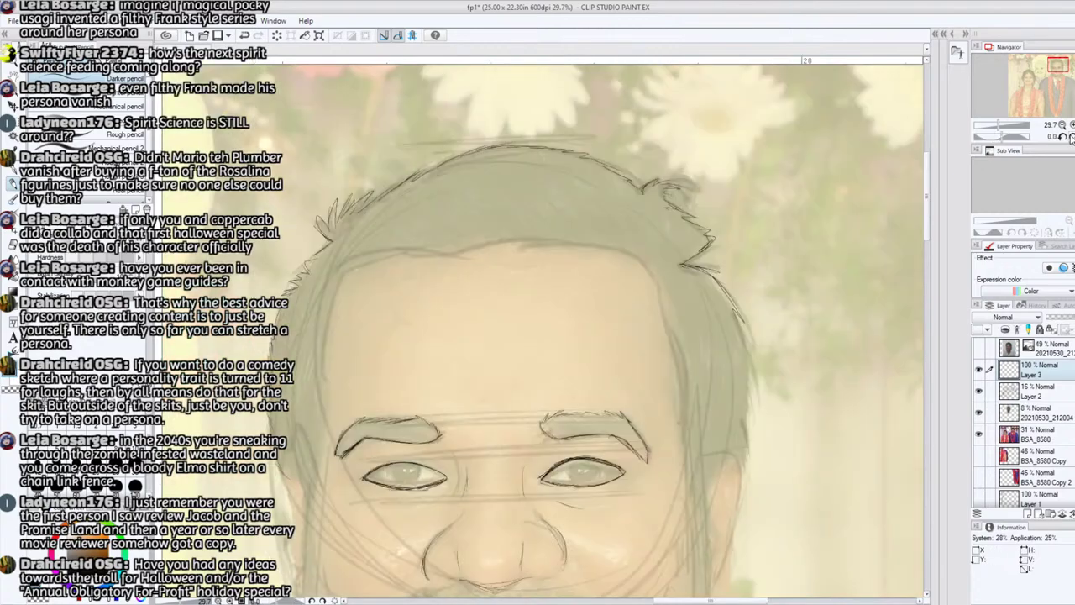
{"action": "left_click_drag", "start_coordinate": [1059, 66], "coordinate": [1059, 66]}
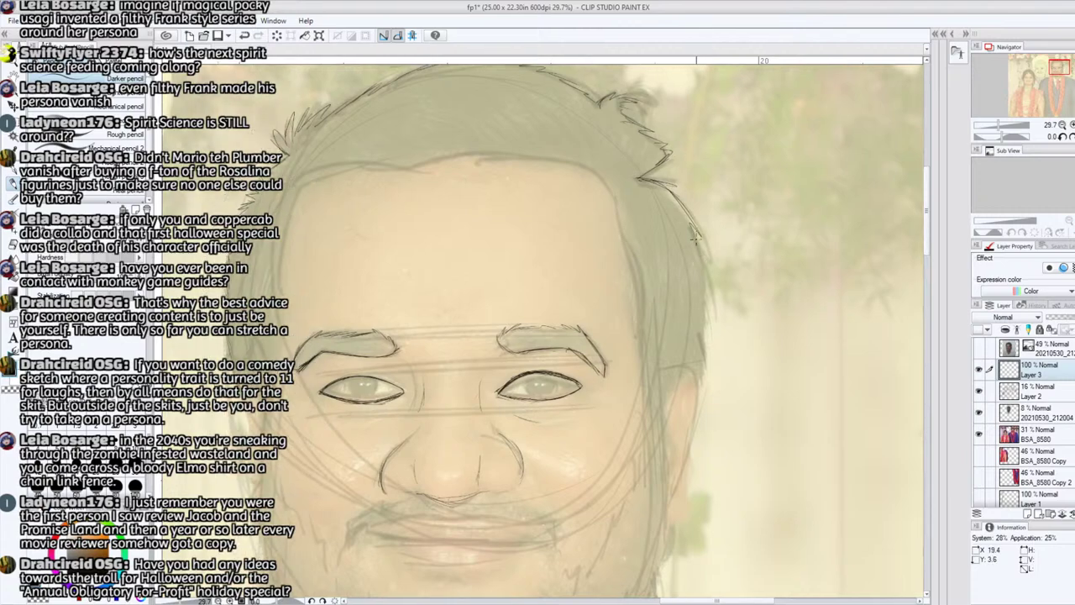
{"action": "mouse_move", "coordinate": [698, 250]}
{"action": "left_mouse_down"}
{"action": "mouse_move", "coordinate": [708, 285]}
{"action": "mouse_move", "coordinate": [694, 232]}
{"action": "mouse_move", "coordinate": [705, 323]}
{"action": "left_mouse_up"}
{"action": "mouse_move", "coordinate": [692, 390]}
{"action": "left_mouse_down"}
{"action": "mouse_move", "coordinate": [703, 358]}
{"action": "mouse_move", "coordinate": [697, 269]}
{"action": "left_mouse_up"}
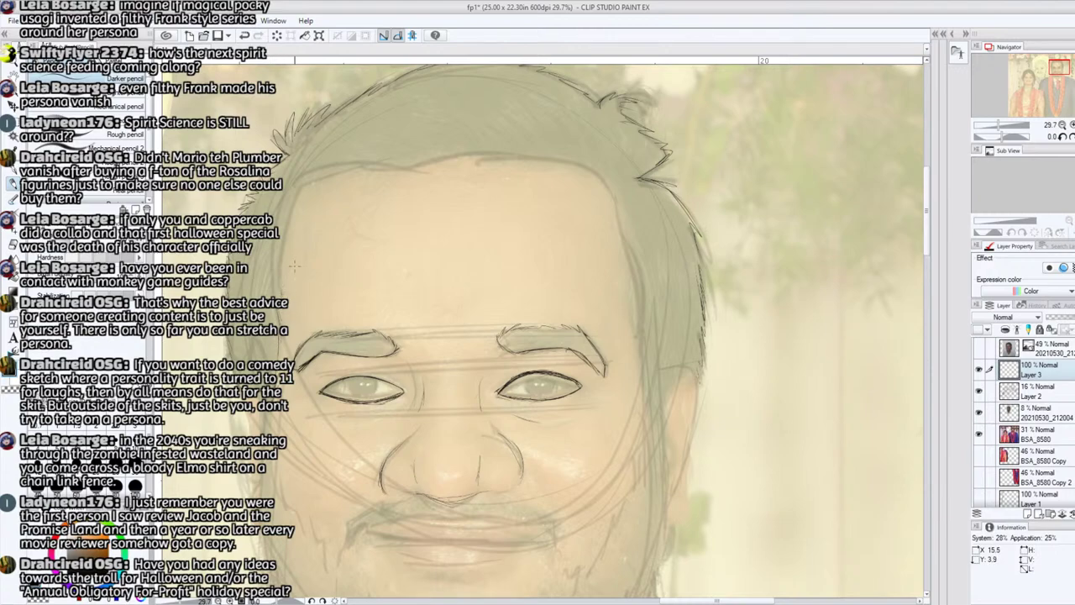
{"action": "mouse_move", "coordinate": [272, 298]}
{"action": "left_mouse_down"}
{"action": "mouse_move", "coordinate": [285, 204]}
{"action": "mouse_move", "coordinate": [303, 173]}
{"action": "mouse_move", "coordinate": [369, 169]}
{"action": "mouse_move", "coordinate": [375, 159]}
{"action": "mouse_move", "coordinate": [419, 170]}
{"action": "mouse_move", "coordinate": [397, 168]}
{"action": "mouse_move", "coordinate": [442, 155]}
{"action": "left_mouse_up"}
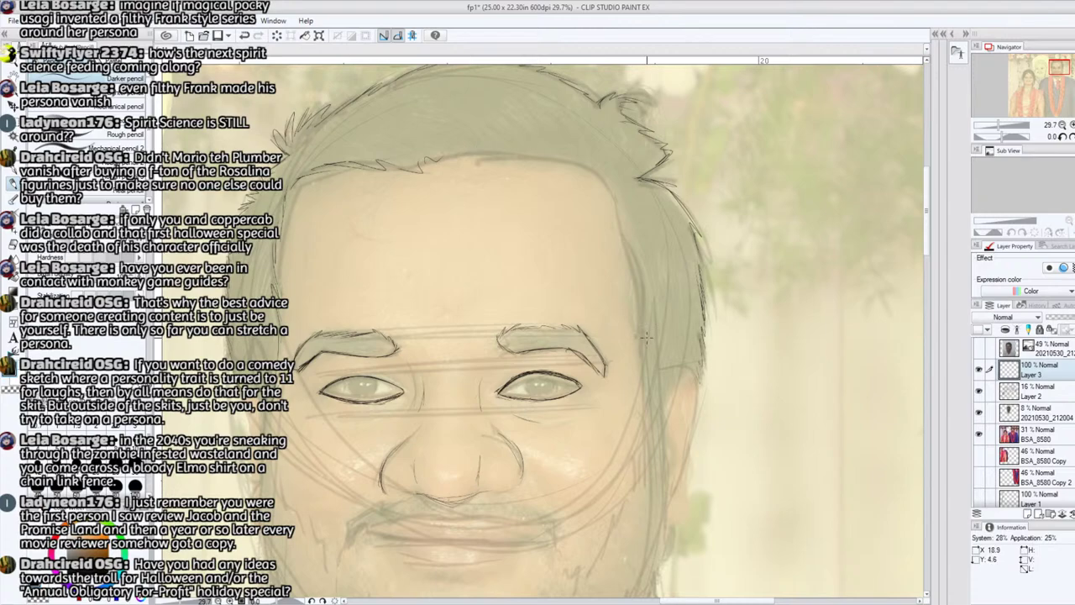
{"action": "mouse_move", "coordinate": [648, 378]}
{"action": "left_mouse_down"}
{"action": "mouse_move", "coordinate": [633, 226]}
{"action": "mouse_move", "coordinate": [625, 261]}
{"action": "mouse_move", "coordinate": [641, 286]}
{"action": "mouse_move", "coordinate": [600, 144]}
{"action": "mouse_move", "coordinate": [621, 219]}
{"action": "mouse_move", "coordinate": [601, 181]}
{"action": "mouse_move", "coordinate": [555, 152]}
{"action": "mouse_move", "coordinate": [570, 162]}
{"action": "mouse_move", "coordinate": [440, 155]}
{"action": "left_mouse_up"}
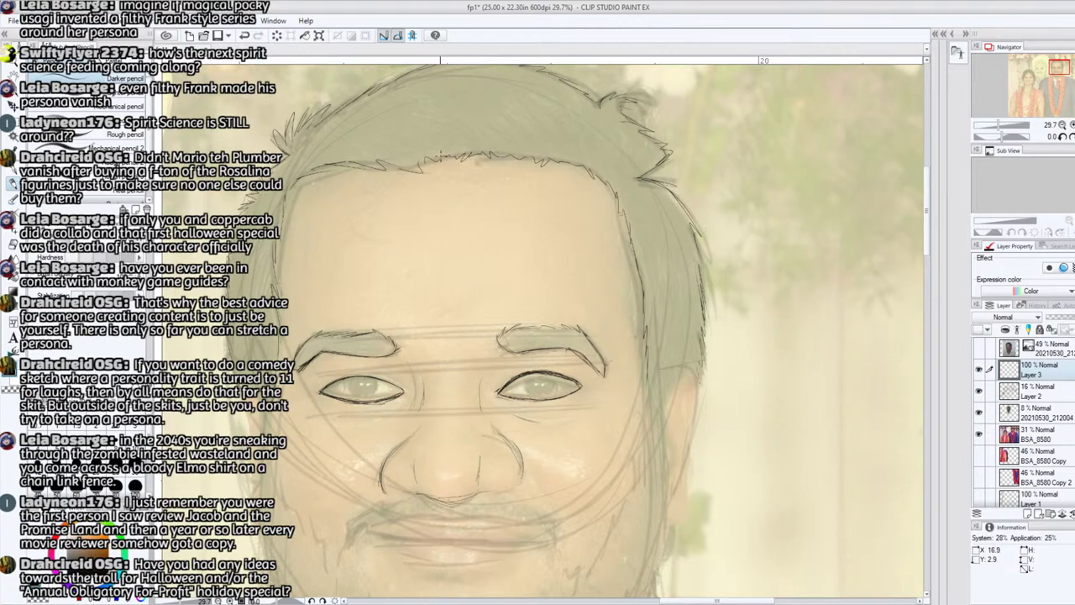
- Trace the left-hand edge of the right-hand man's face from the sideburn down along the bearded jaw
{"action": "mouse_move", "coordinate": [999, 125]}
{"action": "left_mouse_down"}
{"action": "mouse_move", "coordinate": [986, 125]}
{"action": "mouse_move", "coordinate": [1000, 125]}
{"action": "left_mouse_up"}
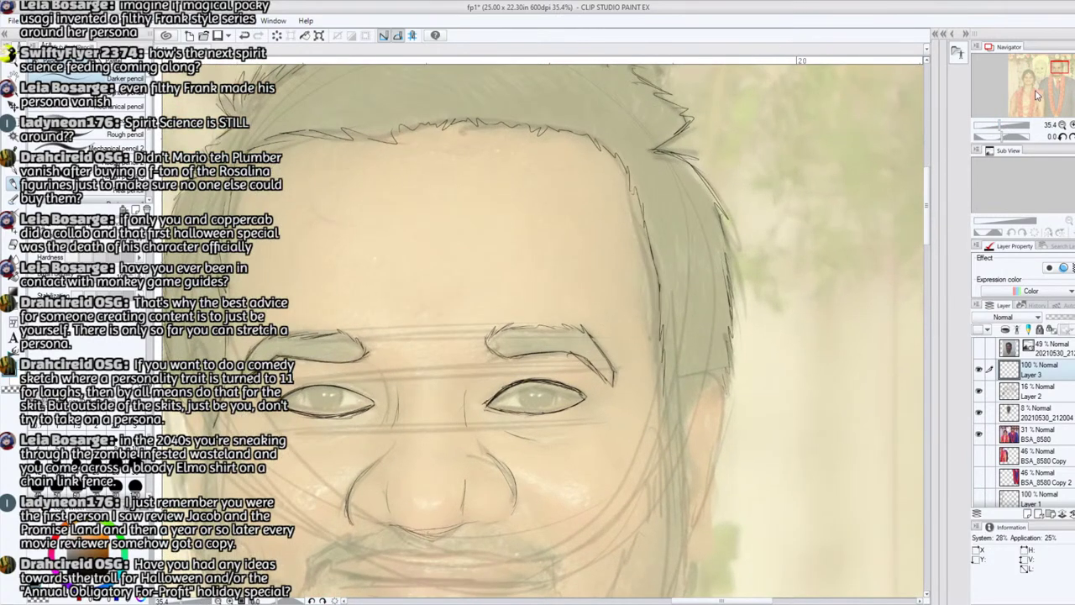
{"action": "left_click_drag", "start_coordinate": [1054, 71], "coordinate": [1047, 75]}
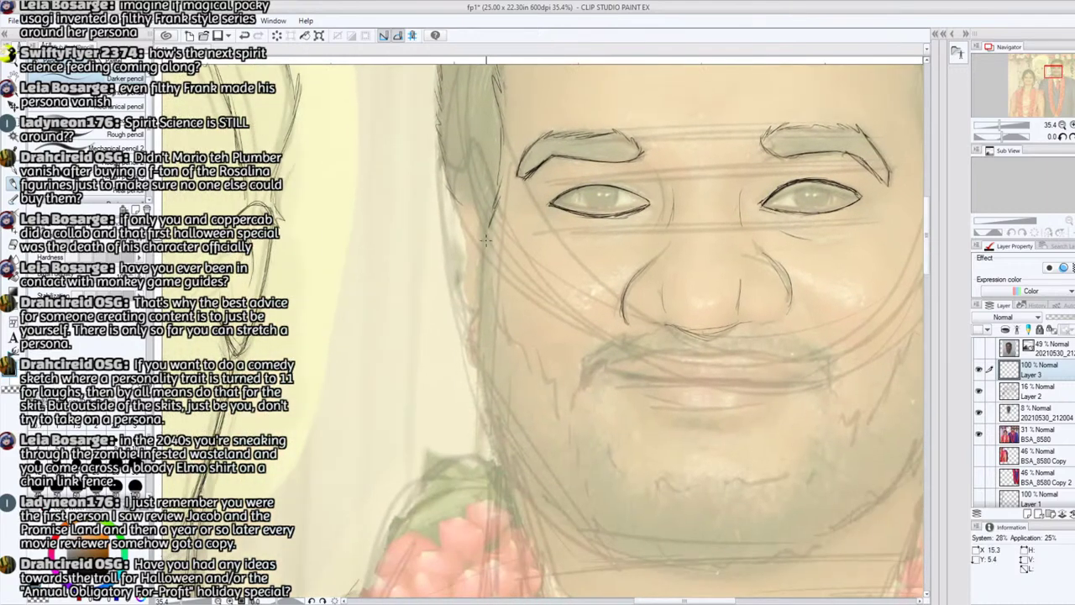
{"action": "left_click_drag", "start_coordinate": [485, 242], "coordinate": [490, 293]}
{"action": "left_click_drag", "start_coordinate": [484, 206], "coordinate": [476, 231]}
{"action": "mouse_move", "coordinate": [476, 279]}
{"action": "left_mouse_down"}
{"action": "mouse_move", "coordinate": [475, 351]}
{"action": "mouse_move", "coordinate": [492, 448]}
{"action": "left_mouse_up"}
{"action": "left_click_drag", "start_coordinate": [495, 320], "coordinate": [500, 340]}
- Add short stubble strokes on the man's left-hand cheek and draw the beard edge beside the mouth and both moustache ends
{"action": "left_click_drag", "start_coordinate": [1049, 75], "coordinate": [1053, 79]}
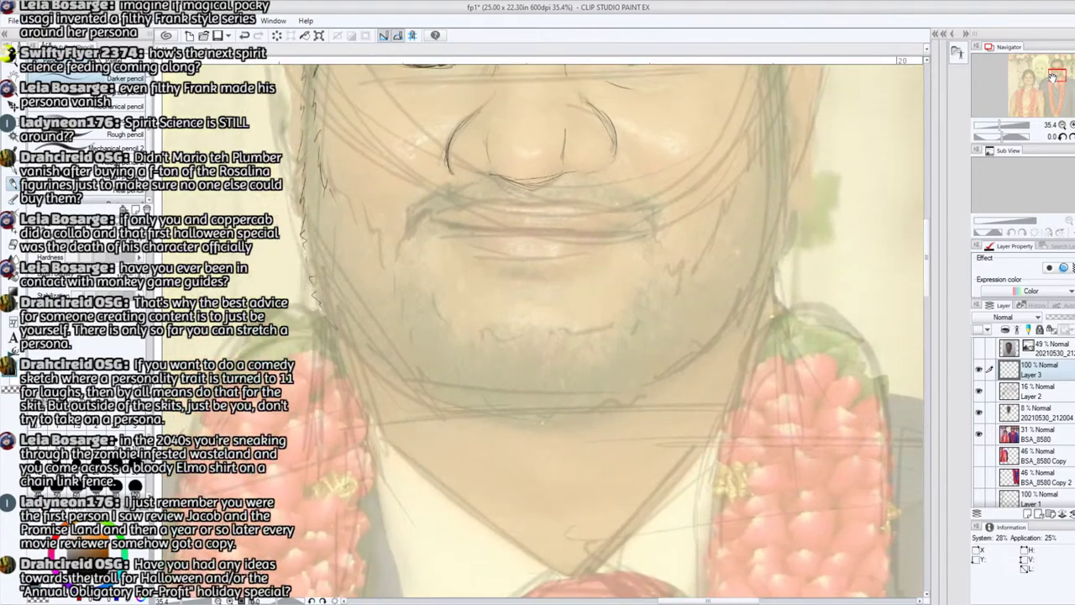
{"action": "left_click_drag", "start_coordinate": [335, 232], "coordinate": [333, 244]}
{"action": "left_click_drag", "start_coordinate": [343, 231], "coordinate": [338, 246]}
{"action": "left_click_drag", "start_coordinate": [410, 245], "coordinate": [396, 298]}
{"action": "left_click_drag", "start_coordinate": [408, 241], "coordinate": [417, 206]}
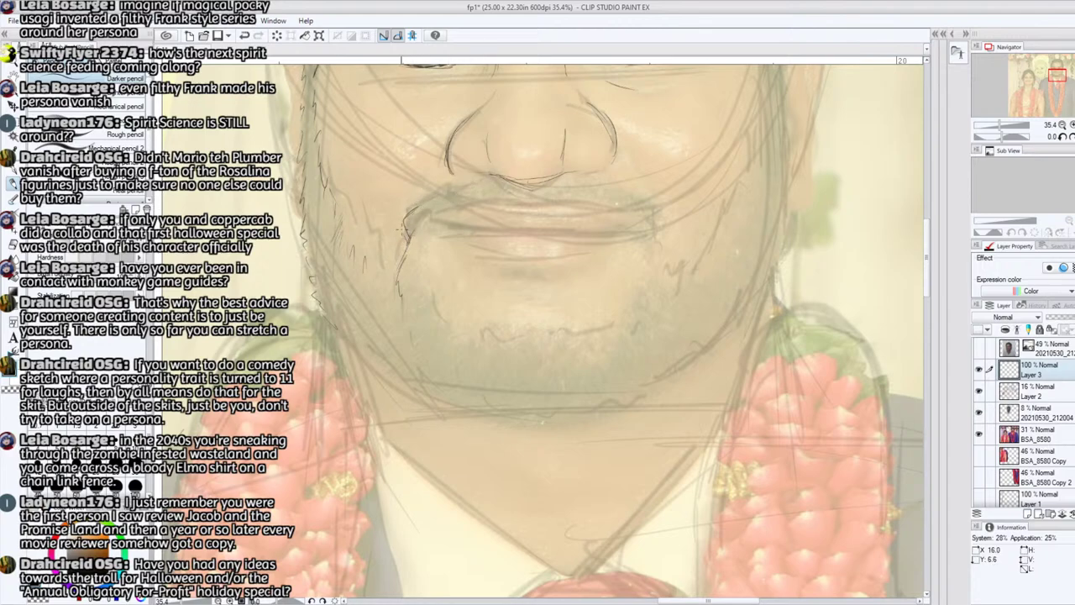
{"action": "left_click_drag", "start_coordinate": [655, 207], "coordinate": [668, 226]}
- Trace the man's mouth line, upper and lower lips and the crease below them with the canvas rotated to -30°
{"action": "left_click_drag", "start_coordinate": [998, 132], "coordinate": [991, 136]}
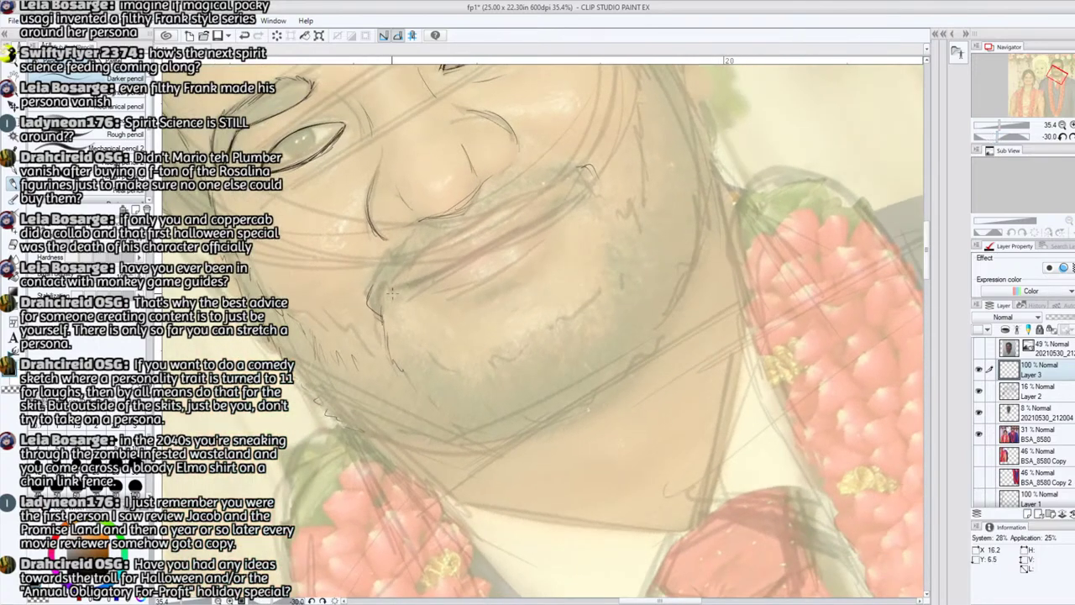
{"action": "mouse_move", "coordinate": [392, 293]}
{"action": "left_mouse_down"}
{"action": "mouse_move", "coordinate": [480, 259]}
{"action": "mouse_move", "coordinate": [496, 249]}
{"action": "mouse_move", "coordinate": [460, 266]}
{"action": "mouse_move", "coordinate": [575, 190]}
{"action": "mouse_move", "coordinate": [504, 242]}
{"action": "mouse_move", "coordinate": [421, 280]}
{"action": "left_mouse_up"}
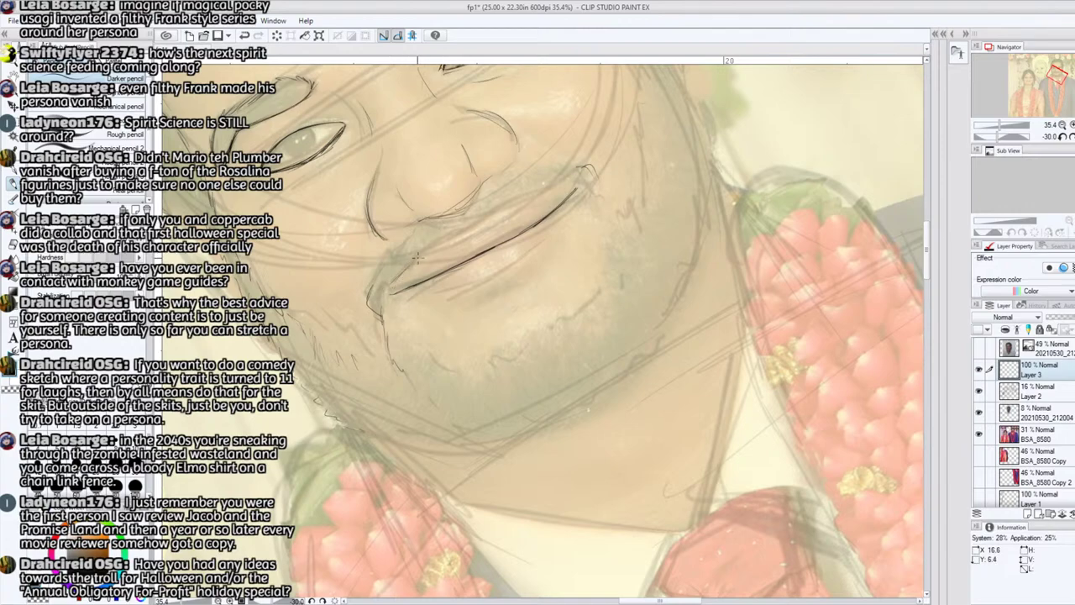
{"action": "left_click_drag", "start_coordinate": [393, 284], "coordinate": [462, 228]}
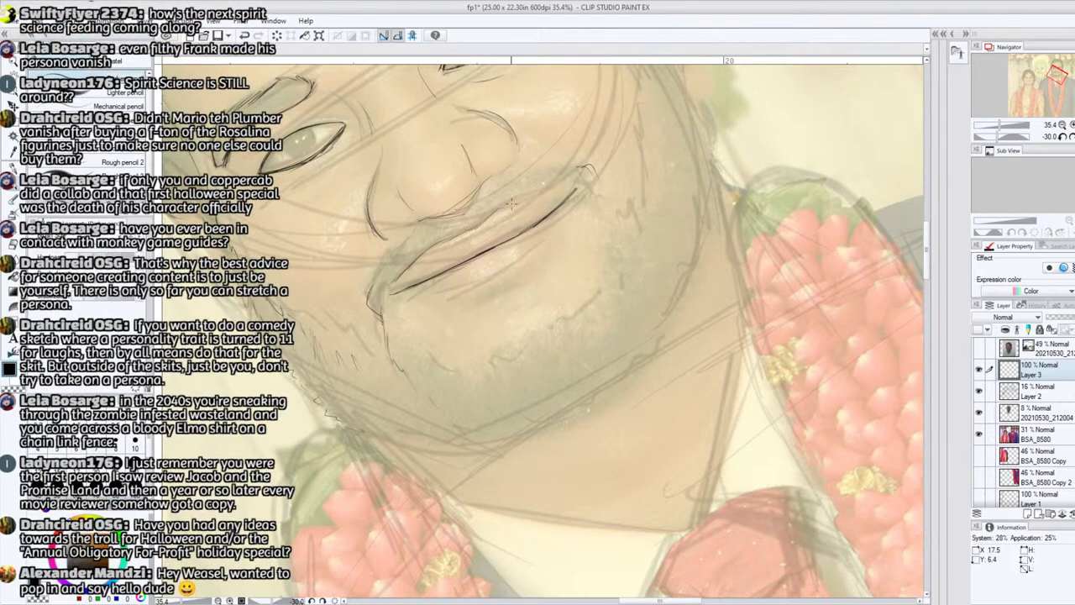
{"action": "left_click_drag", "start_coordinate": [488, 217], "coordinate": [558, 182]}
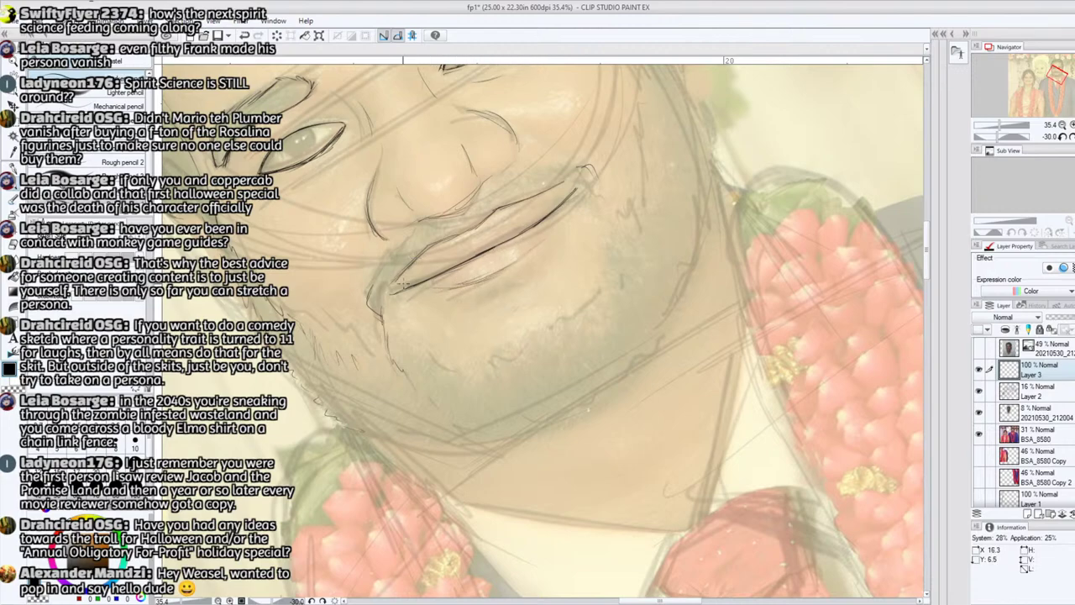
{"action": "left_click_drag", "start_coordinate": [484, 277], "coordinate": [517, 258]}
{"action": "left_click_drag", "start_coordinate": [487, 305], "coordinate": [537, 272]}
{"action": "key", "text": "asciicircum"}
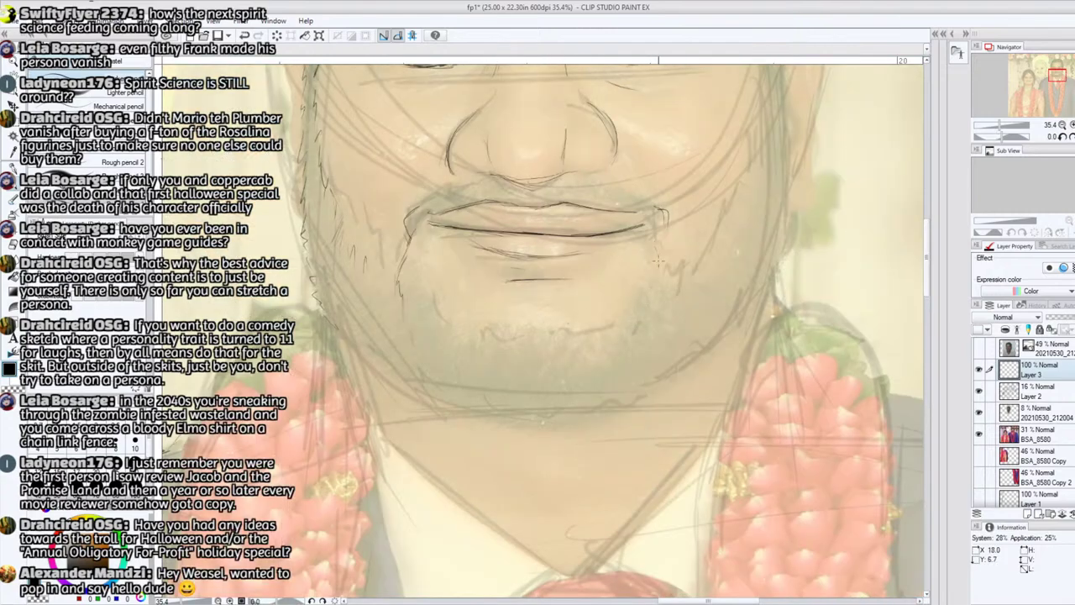
- Sketch the beard's jagged inner edge around the chin and up the man's right-hand cheek with short hair-like strokes
{"action": "mouse_move", "coordinate": [660, 256]}
{"action": "left_mouse_down"}
{"action": "mouse_move", "coordinate": [657, 290]}
{"action": "mouse_move", "coordinate": [611, 326]}
{"action": "left_mouse_up"}
{"action": "left_click_drag", "start_coordinate": [429, 279], "coordinate": [433, 291]}
{"action": "left_click_drag", "start_coordinate": [436, 304], "coordinate": [443, 326]}
{"action": "left_click_drag", "start_coordinate": [642, 297], "coordinate": [652, 304]}
{"action": "left_click_drag", "start_coordinate": [687, 263], "coordinate": [746, 179]}
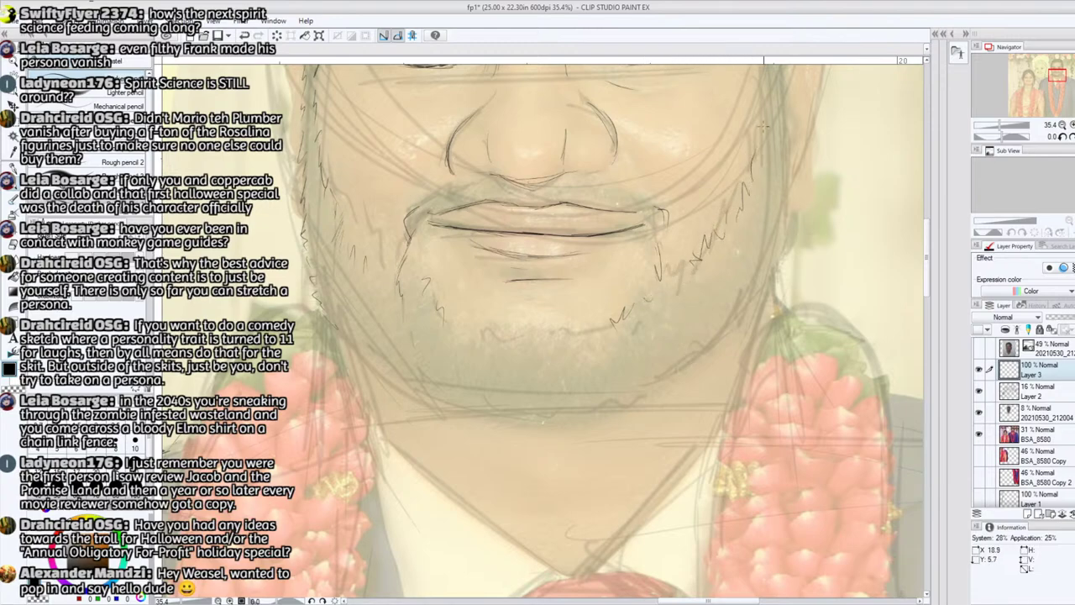
- Trace the right-hand side of the man's face from the sideburn down, continuing with broken strokes along the jaw and chin
{"action": "left_click_drag", "start_coordinate": [763, 126], "coordinate": [586, 286]}
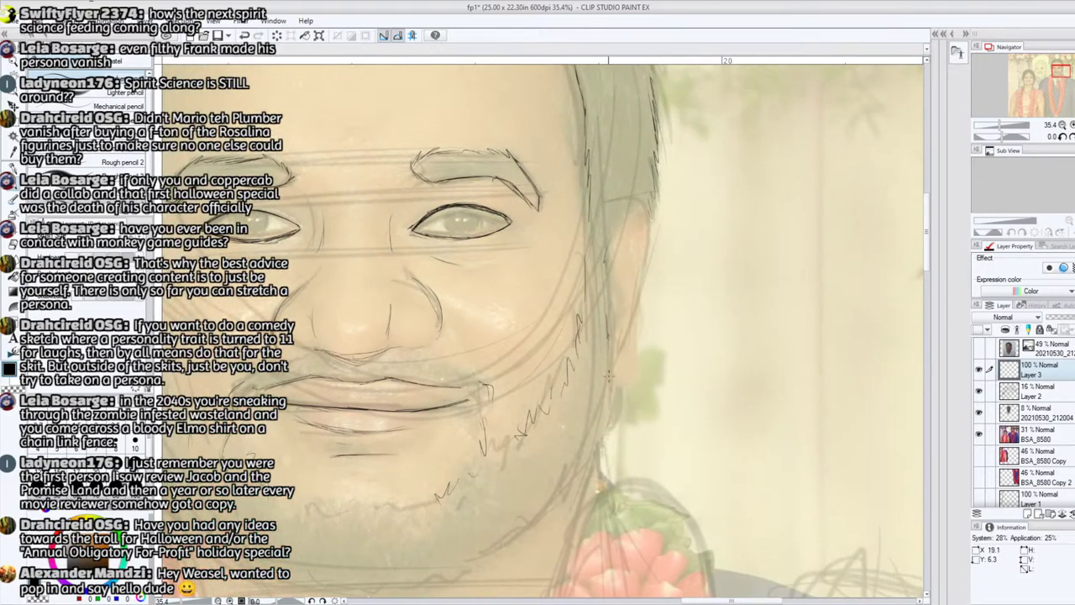
{"action": "left_click_drag", "start_coordinate": [1061, 70], "coordinate": [1057, 77]}
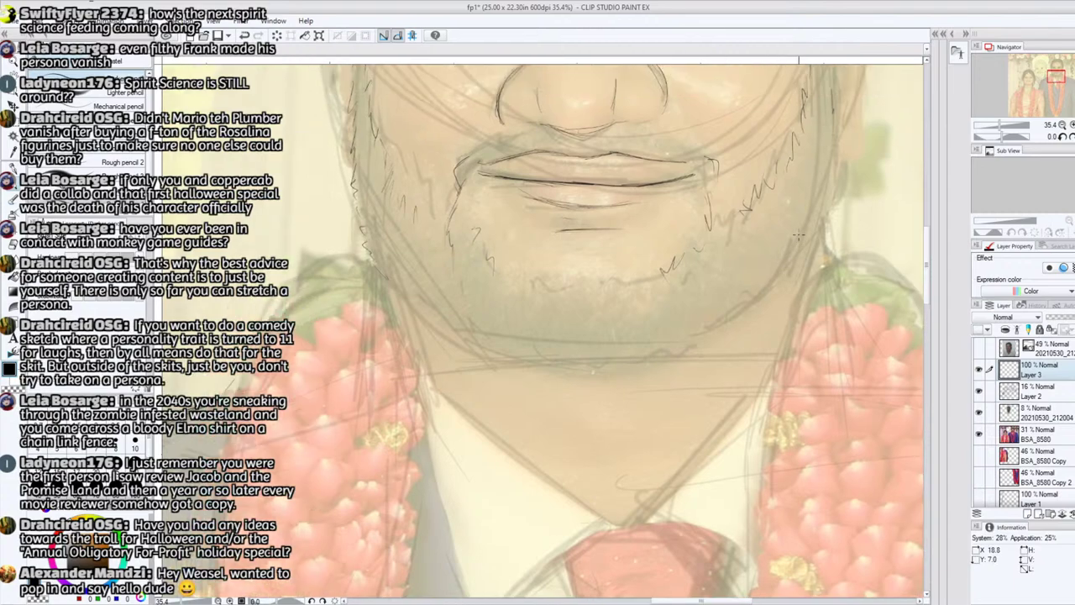
{"action": "left_click_drag", "start_coordinate": [766, 282], "coordinate": [739, 325]}
{"action": "left_click_drag", "start_coordinate": [683, 352], "coordinate": [644, 363]}
{"action": "left_click_drag", "start_coordinate": [464, 345], "coordinate": [552, 373]}
- Hide the BSA_8580 photo layer to check the linework across the whole portrait, and show the layer again
{"action": "left_click_drag", "start_coordinate": [1051, 77], "coordinate": [1053, 67]}
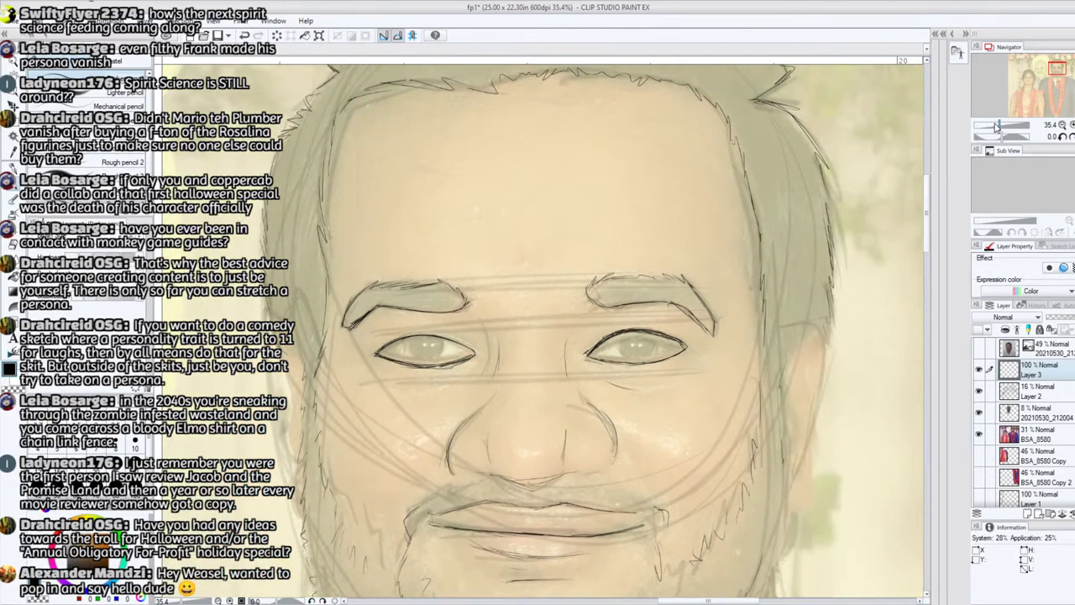
{"action": "left_click_drag", "start_coordinate": [998, 127], "coordinate": [979, 126]}
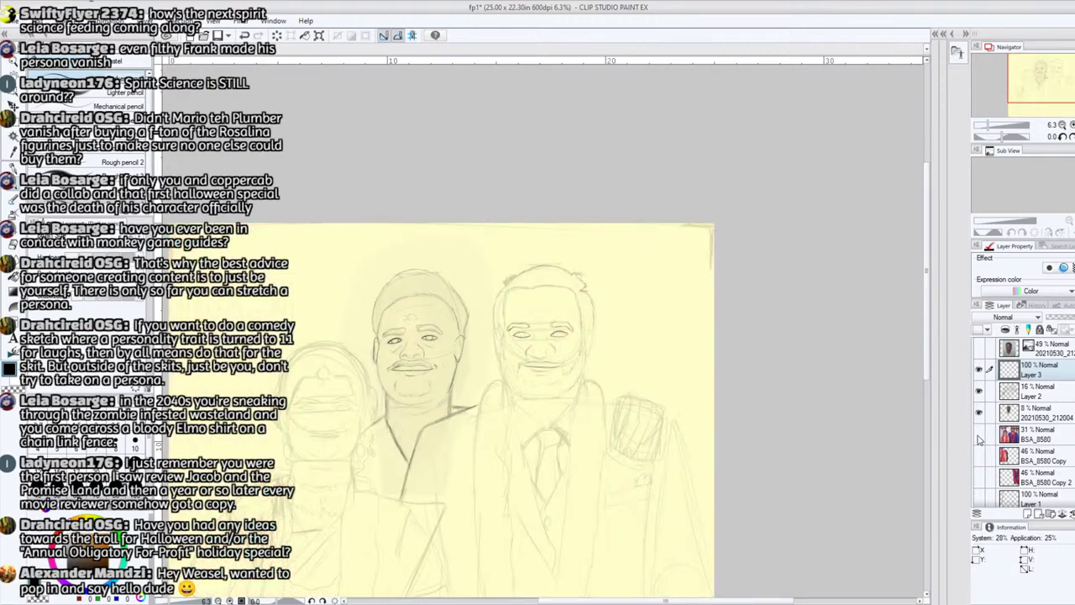
{"action": "left_click_drag", "start_coordinate": [1036, 72], "coordinate": [1034, 92]}
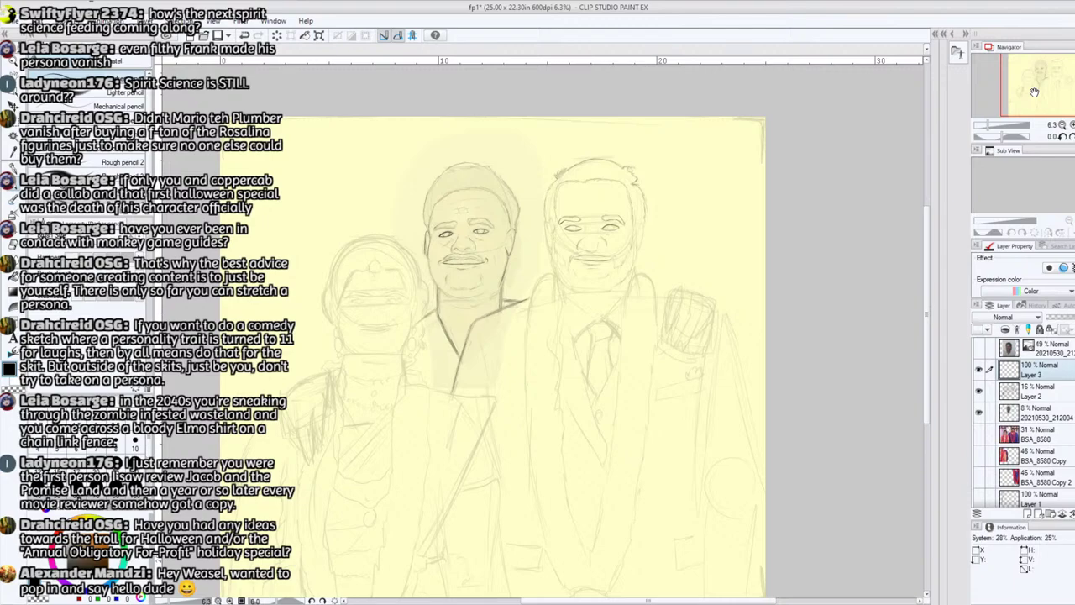
{"action": "scroll", "coordinate": [1040, 87], "scroll_direction": "up", "scroll_amount": 4}
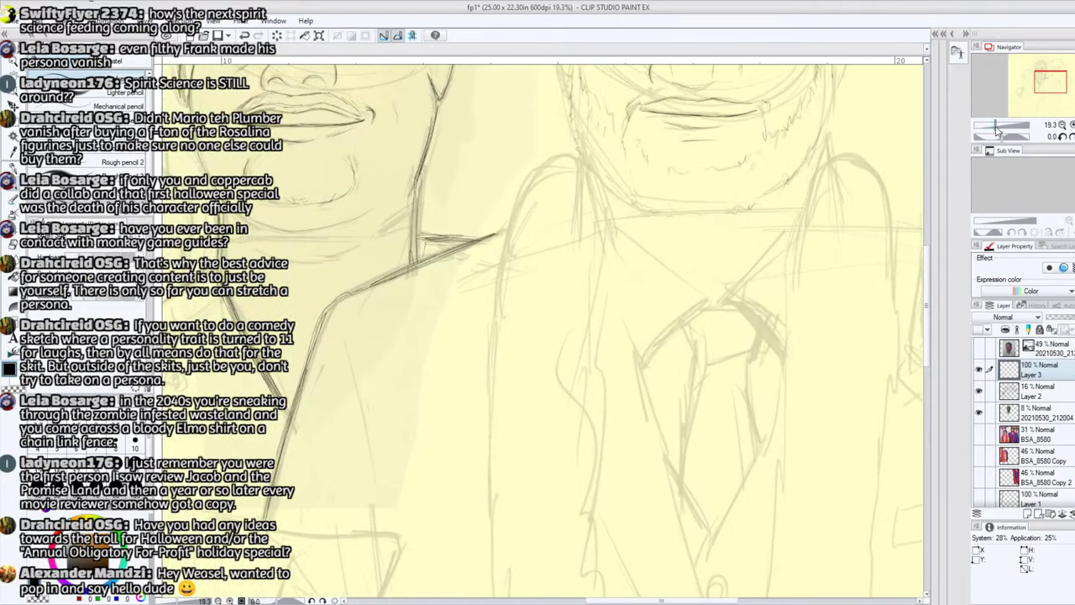
{"action": "left_click_drag", "start_coordinate": [1045, 81], "coordinate": [1032, 74]}
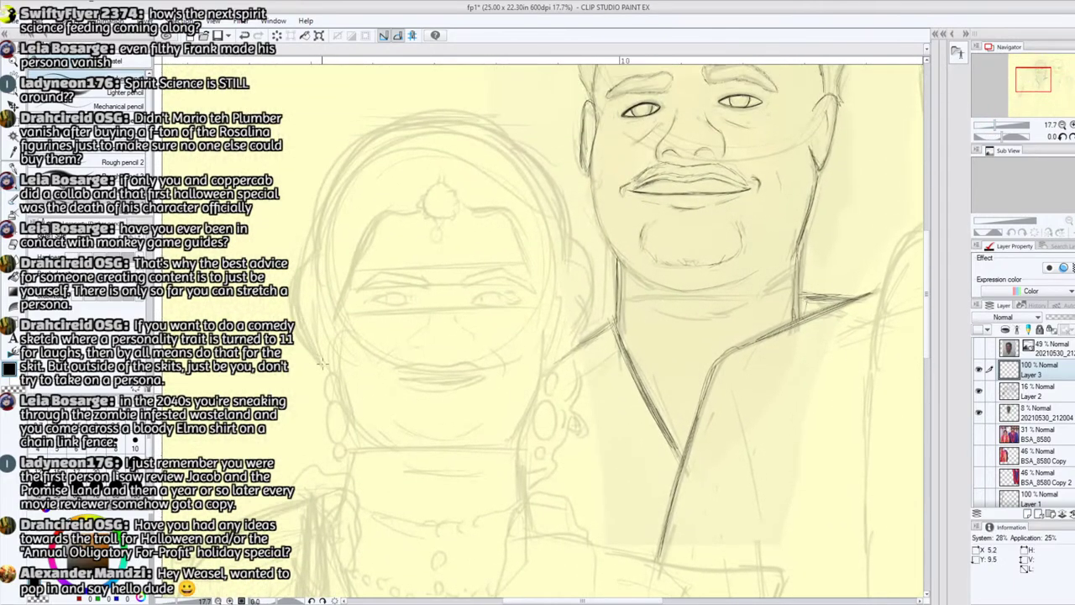
{"action": "left_click", "coordinate": [978, 435]}
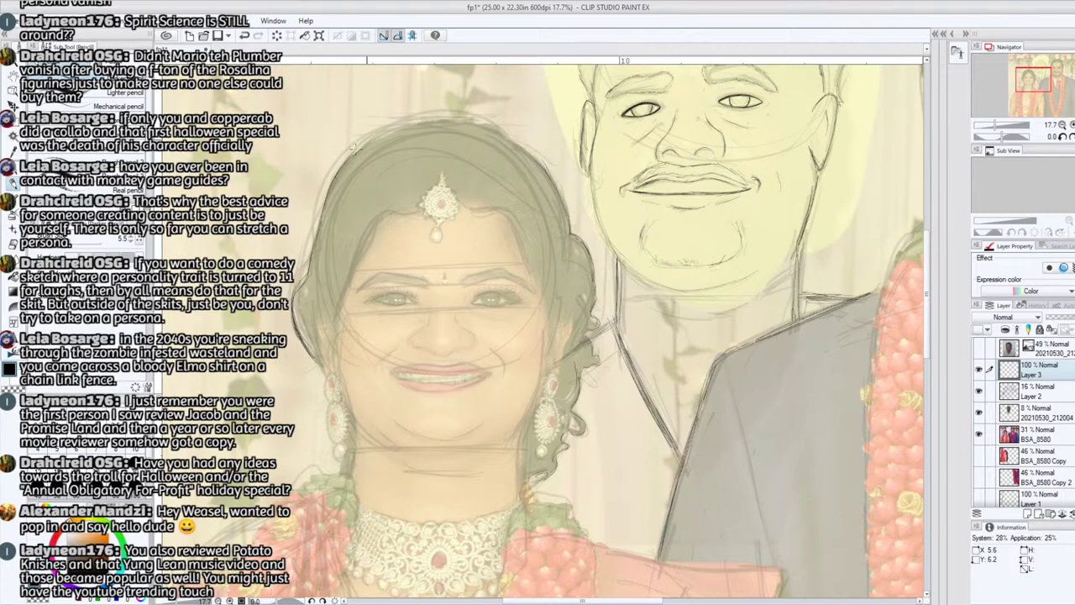
- Trace the outer contour of the woman's hair over the crown with the canvas rotated to about -82.5°
{"action": "left_click_drag", "start_coordinate": [1000, 136], "coordinate": [977, 134]}
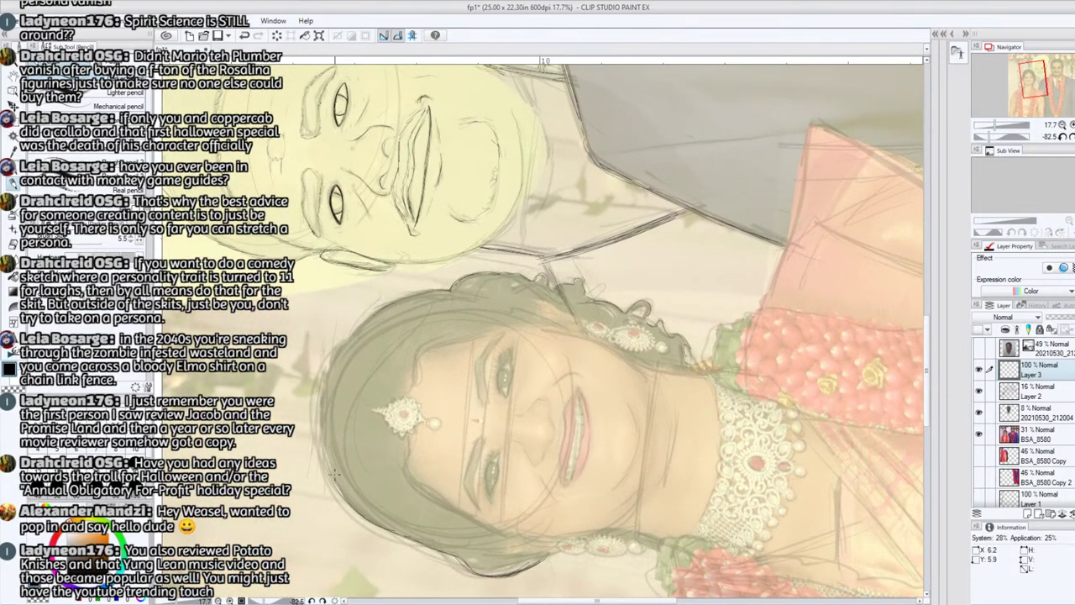
{"action": "mouse_move", "coordinate": [327, 467]}
{"action": "left_mouse_down"}
{"action": "mouse_move", "coordinate": [329, 363]}
{"action": "mouse_move", "coordinate": [361, 326]}
{"action": "left_mouse_up"}
{"action": "left_click", "coordinate": [1001, 136]}
{"action": "left_click_drag", "start_coordinate": [1035, 79], "coordinate": [1029, 81]}
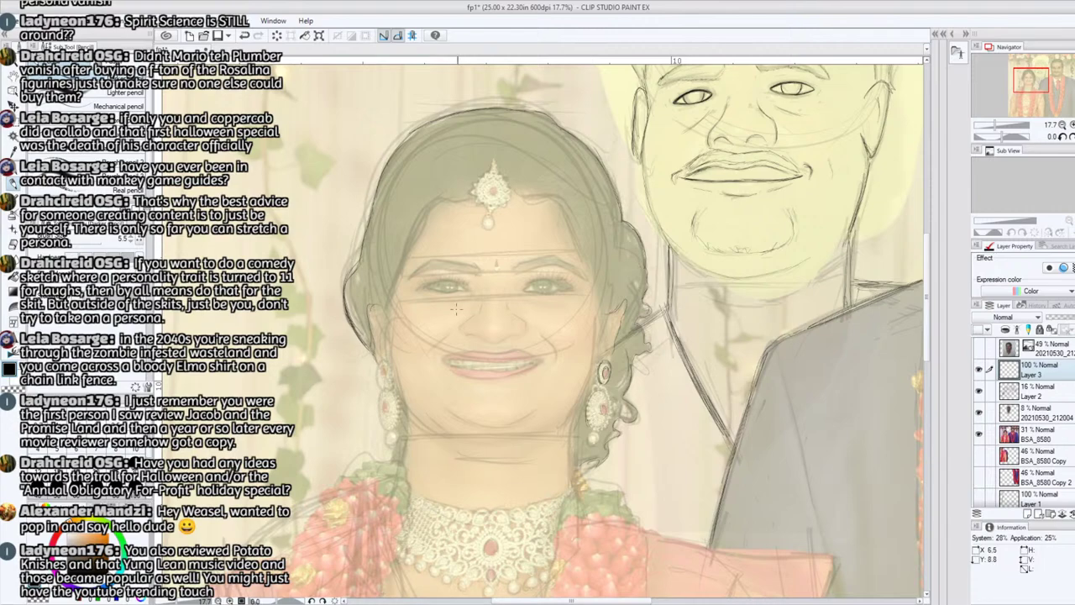
- Trace the woman's hairline from the left-hand temple up across the forehead on both sides of the hair ornament
{"action": "left_click_drag", "start_coordinate": [1005, 137], "coordinate": [996, 137]}
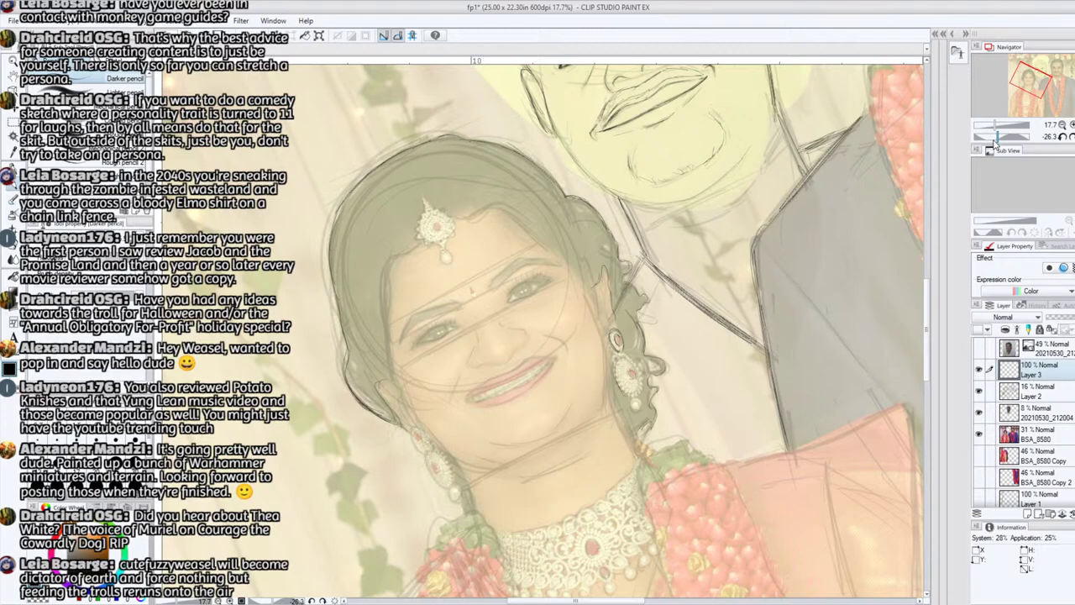
{"action": "left_click_drag", "start_coordinate": [997, 144], "coordinate": [1010, 137]}
{"action": "left_click", "coordinate": [1029, 80]}
{"action": "left_click_drag", "start_coordinate": [1029, 80], "coordinate": [1030, 74]}
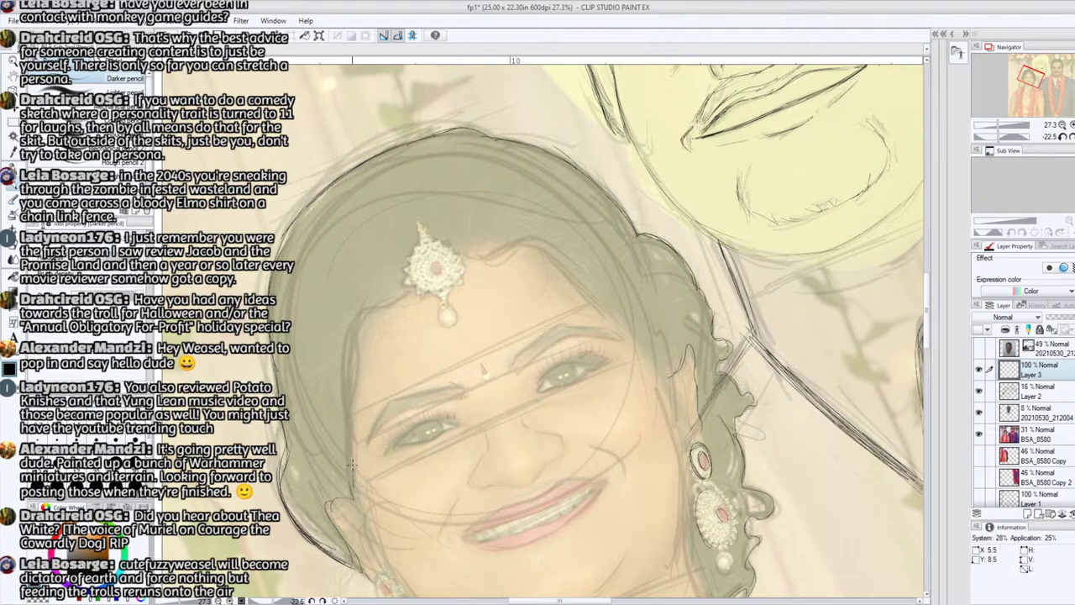
{"action": "mouse_move", "coordinate": [351, 428]}
{"action": "left_mouse_down"}
{"action": "mouse_move", "coordinate": [365, 309]}
{"action": "mouse_move", "coordinate": [354, 375]}
{"action": "left_mouse_up"}
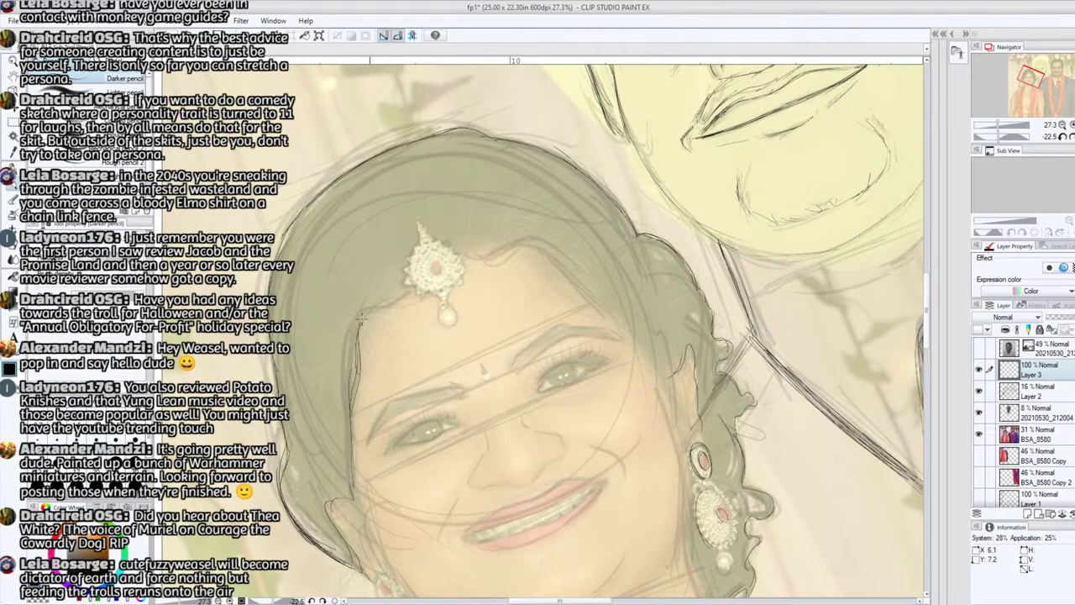
{"action": "left_click_drag", "start_coordinate": [362, 324], "coordinate": [383, 303]}
{"action": "mouse_move", "coordinate": [469, 256]}
{"action": "left_mouse_down"}
{"action": "mouse_move", "coordinate": [496, 262]}
{"action": "mouse_move", "coordinate": [533, 238]}
{"action": "left_mouse_up"}
- Trace the right-hand side of the woman's hairline from the forehead ornament to the ear with the canvas rotated to 56.3°
{"action": "left_click_drag", "start_coordinate": [998, 136], "coordinate": [1011, 136]}
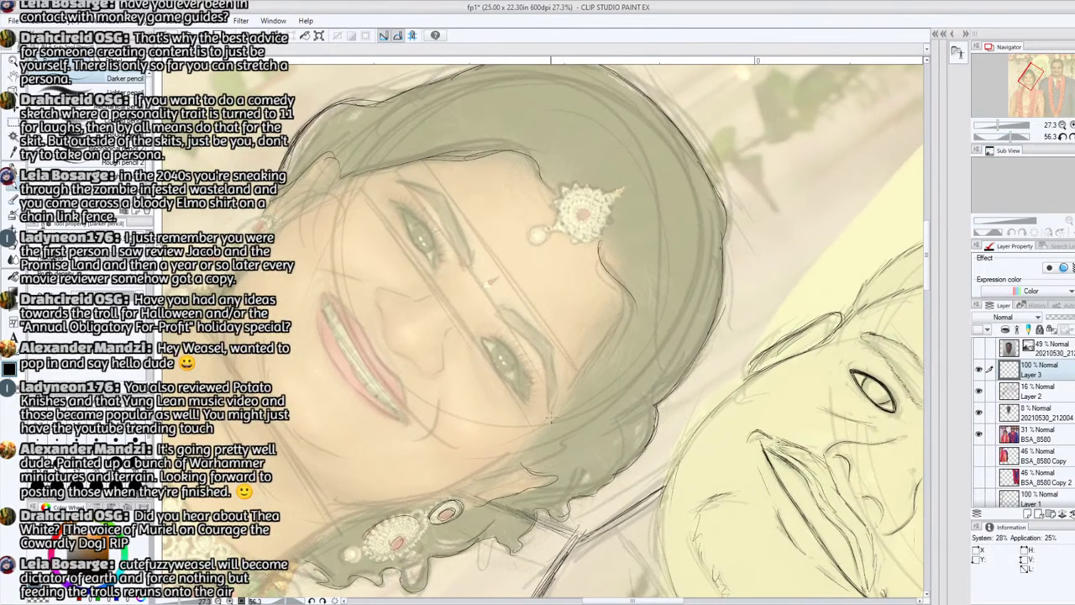
{"action": "left_click_drag", "start_coordinate": [505, 465], "coordinate": [608, 337]}
{"action": "mouse_move", "coordinate": [578, 388]}
{"action": "left_mouse_down"}
{"action": "mouse_move", "coordinate": [627, 312]}
{"action": "mouse_move", "coordinate": [624, 296]}
{"action": "left_mouse_up"}
{"action": "mouse_move", "coordinate": [605, 341]}
{"action": "left_mouse_down"}
{"action": "mouse_move", "coordinate": [624, 315]}
{"action": "mouse_move", "coordinate": [626, 277]}
{"action": "mouse_move", "coordinate": [601, 244]}
{"action": "left_mouse_up"}
- Outline both of the woman's eyebrows with the canvas rotated to -45°
{"action": "mouse_move", "coordinate": [1009, 136]}
{"action": "left_mouse_down"}
{"action": "mouse_move", "coordinate": [995, 136]}
{"action": "mouse_move", "coordinate": [1003, 125]}
{"action": "left_mouse_up"}
{"action": "left_click_drag", "start_coordinate": [1031, 76], "coordinate": [1026, 80]}
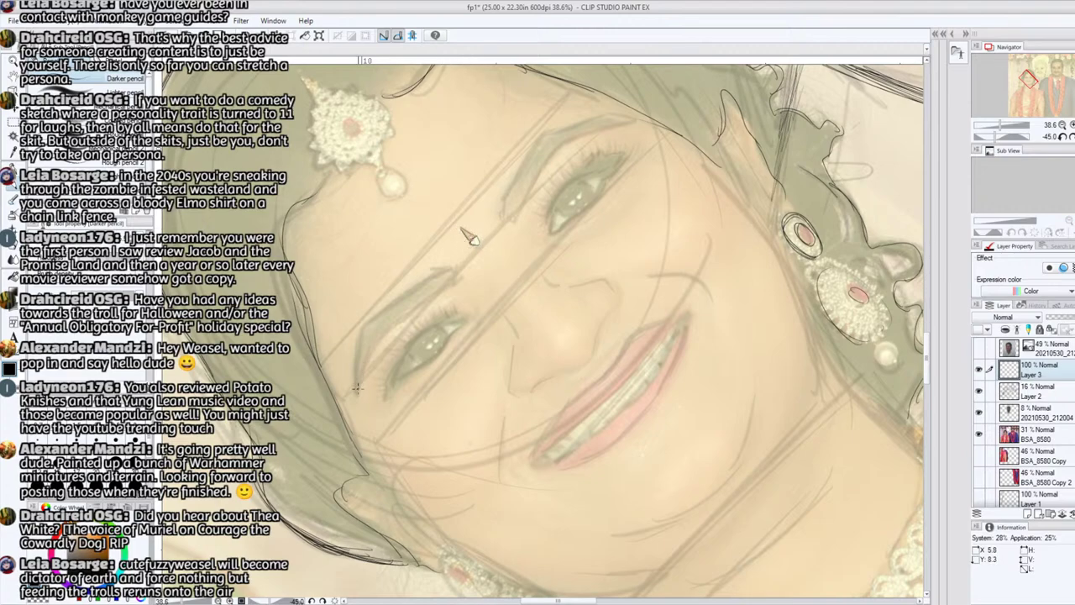
{"action": "mouse_move", "coordinate": [358, 388]}
{"action": "left_mouse_down"}
{"action": "mouse_move", "coordinate": [383, 333]}
{"action": "mouse_move", "coordinate": [454, 277]}
{"action": "left_mouse_up"}
{"action": "mouse_move", "coordinate": [357, 397]}
{"action": "left_mouse_down"}
{"action": "mouse_move", "coordinate": [356, 341]}
{"action": "mouse_move", "coordinate": [427, 283]}
{"action": "left_mouse_up"}
{"action": "mouse_move", "coordinate": [380, 313]}
{"action": "left_mouse_down"}
{"action": "mouse_move", "coordinate": [455, 271]}
{"action": "mouse_move", "coordinate": [443, 279]}
{"action": "left_mouse_up"}
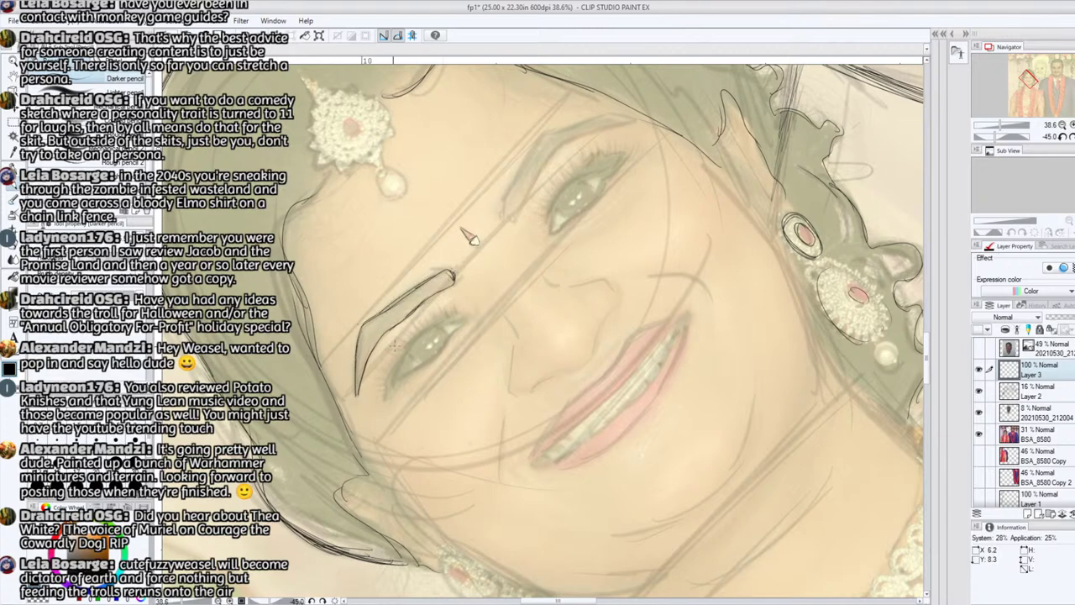
{"action": "left_click_drag", "start_coordinate": [394, 326], "coordinate": [434, 294]}
{"action": "mouse_move", "coordinate": [514, 222]}
{"action": "left_mouse_down"}
{"action": "mouse_move", "coordinate": [503, 193]}
{"action": "mouse_move", "coordinate": [535, 139]}
{"action": "mouse_move", "coordinate": [514, 218]}
{"action": "mouse_move", "coordinate": [552, 153]}
{"action": "mouse_move", "coordinate": [584, 138]}
{"action": "left_mouse_up"}
{"action": "mouse_move", "coordinate": [524, 164]}
{"action": "left_mouse_down"}
{"action": "mouse_move", "coordinate": [560, 128]}
{"action": "mouse_move", "coordinate": [628, 116]}
{"action": "left_mouse_up"}
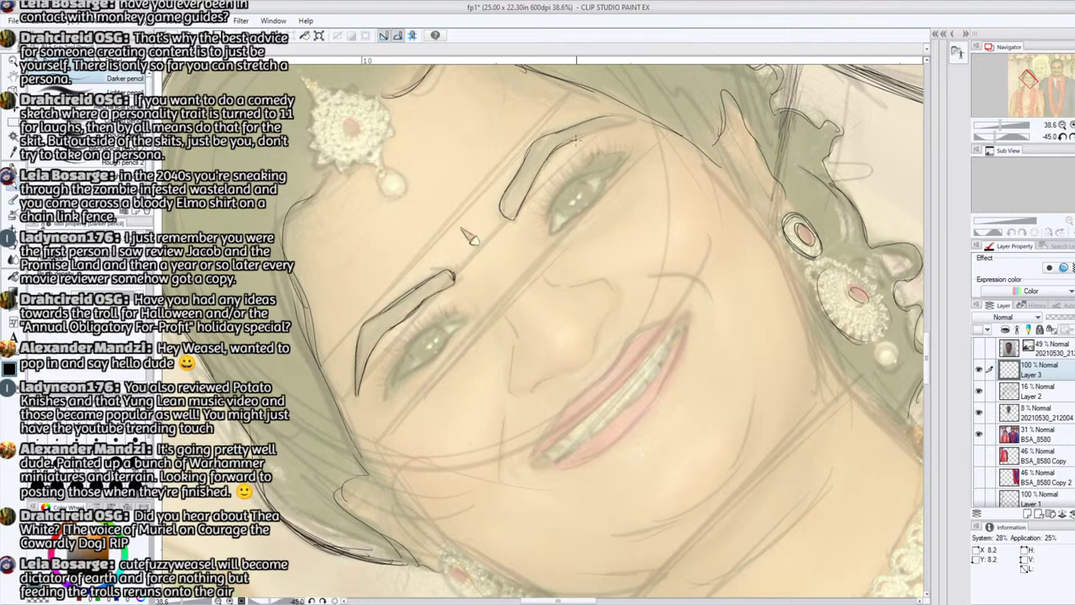
{"action": "left_click_drag", "start_coordinate": [575, 138], "coordinate": [630, 113]}
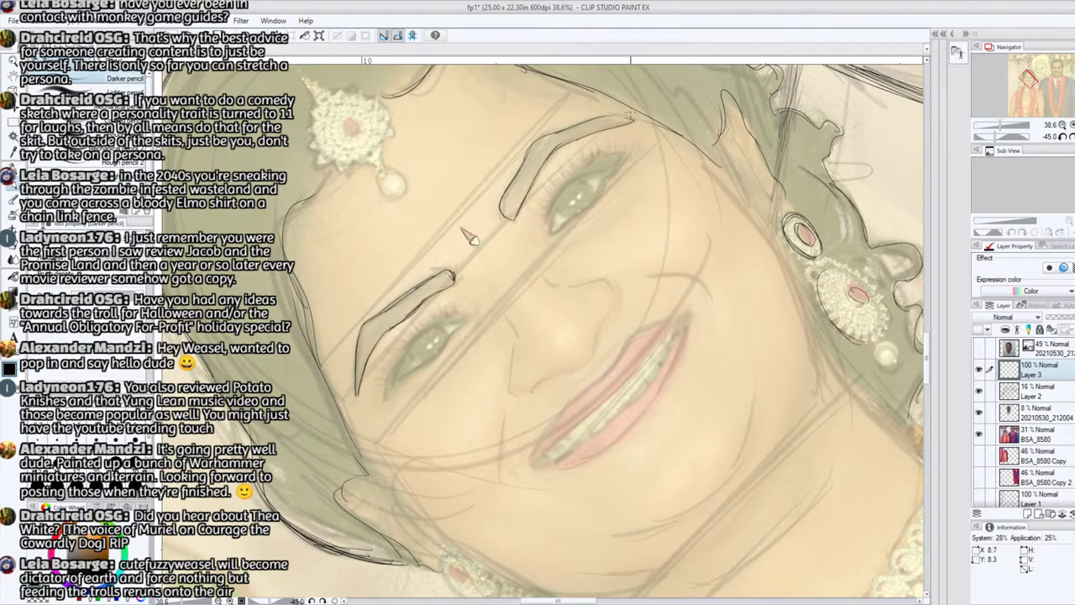